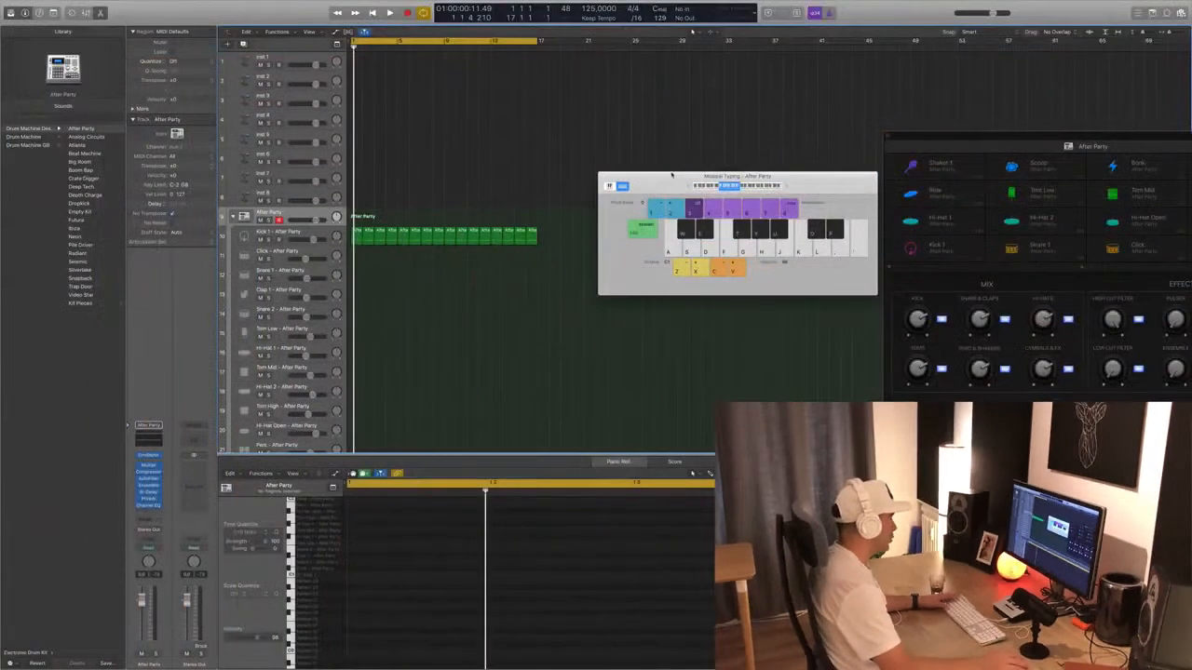
Play back the kick loop and select the Perc - After Party track.
key(space)
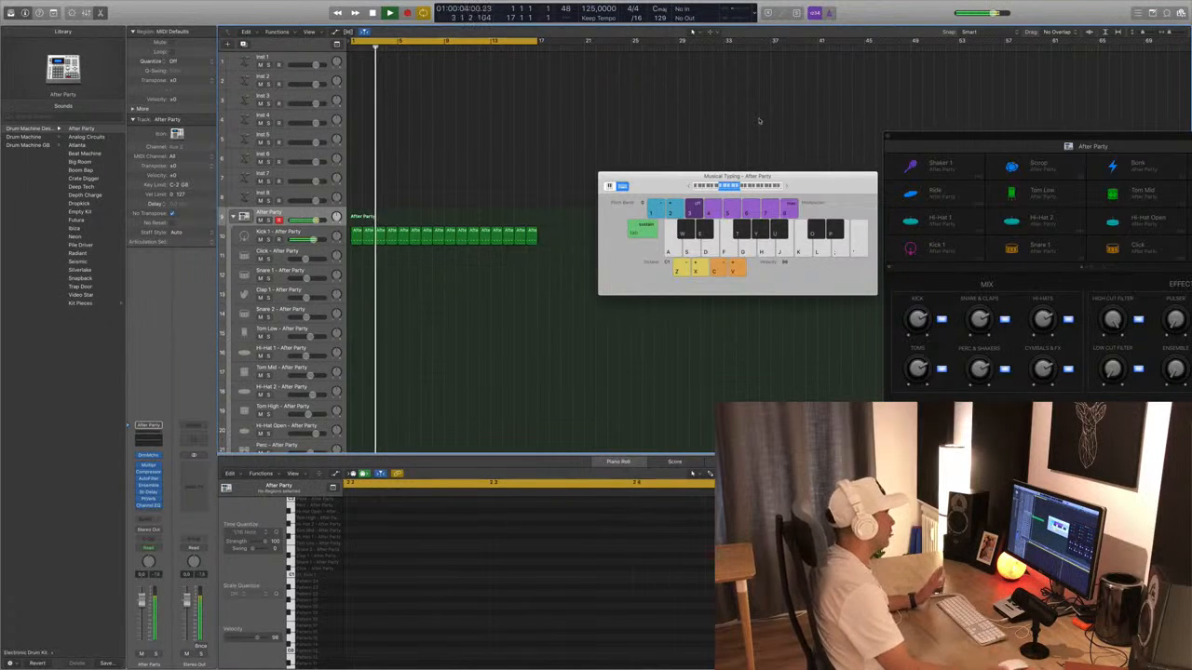
key(space)
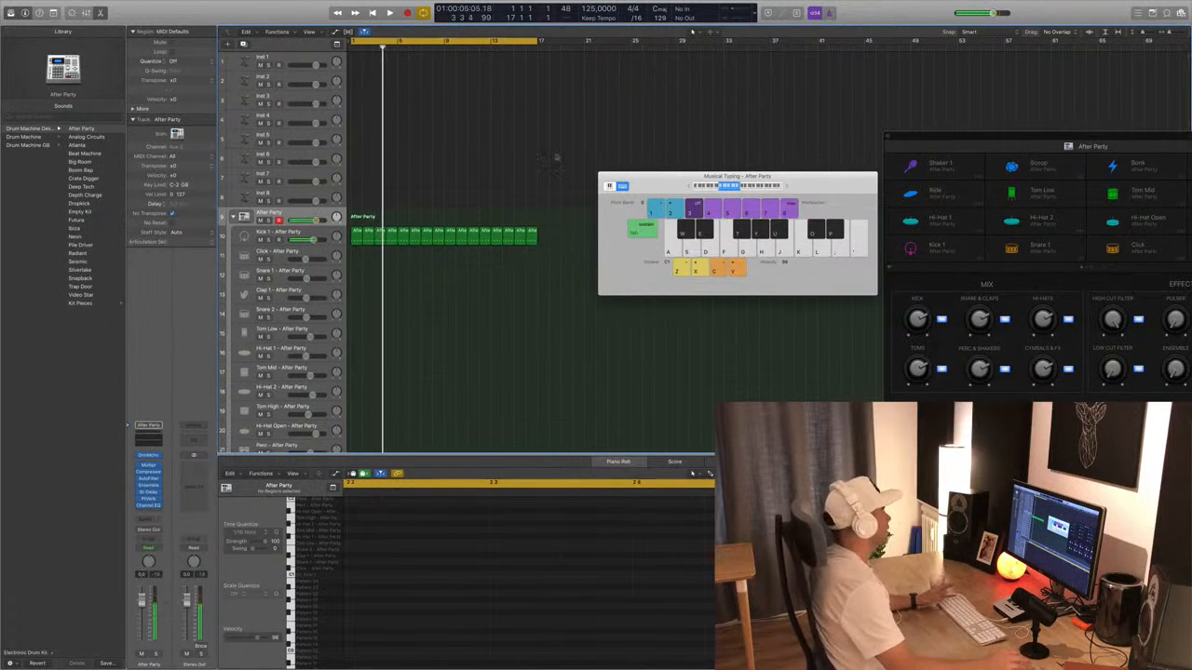
scroll(454, 299, down, 5)
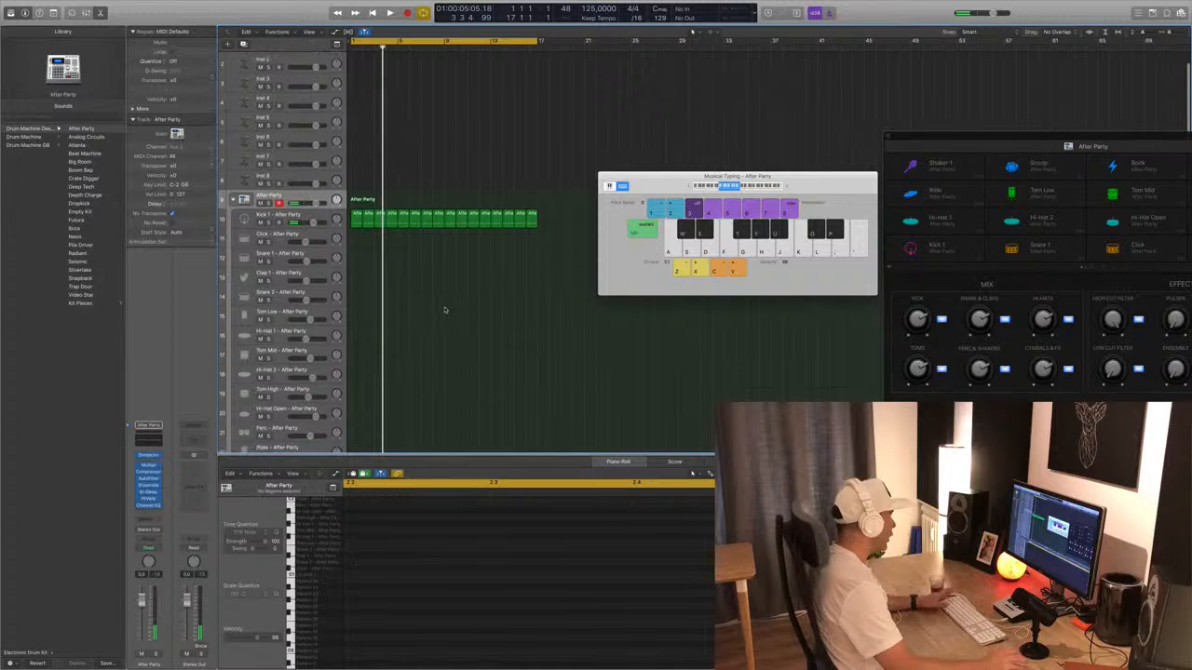
scroll(505, 300, down, 1)
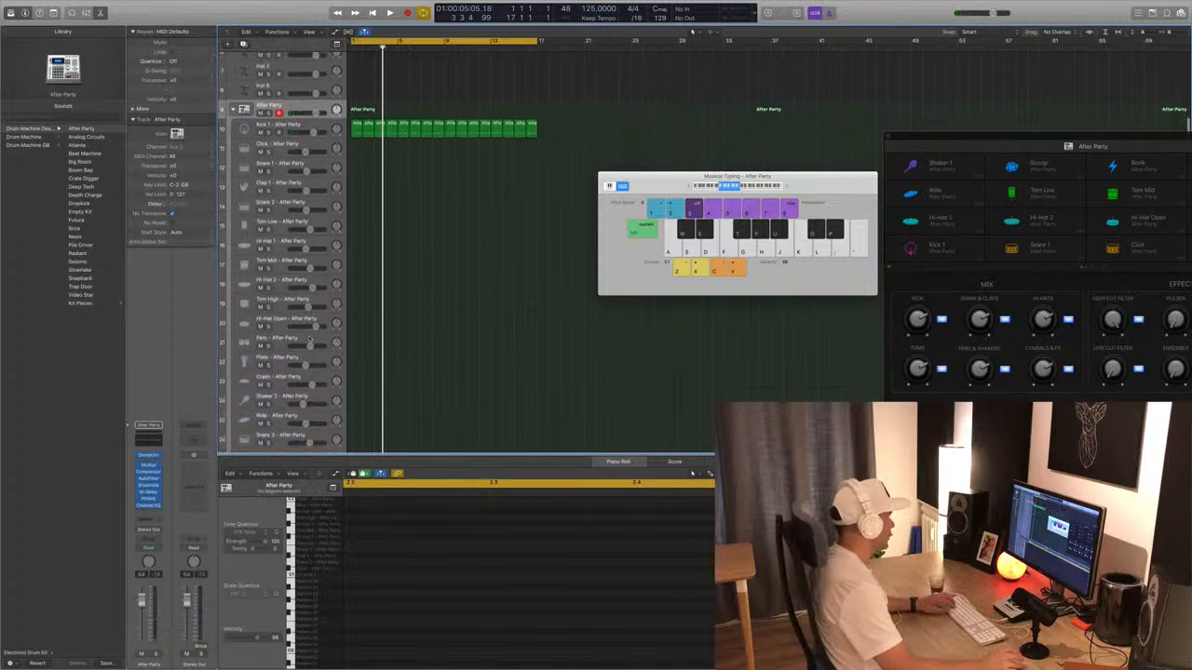
click(298, 342)
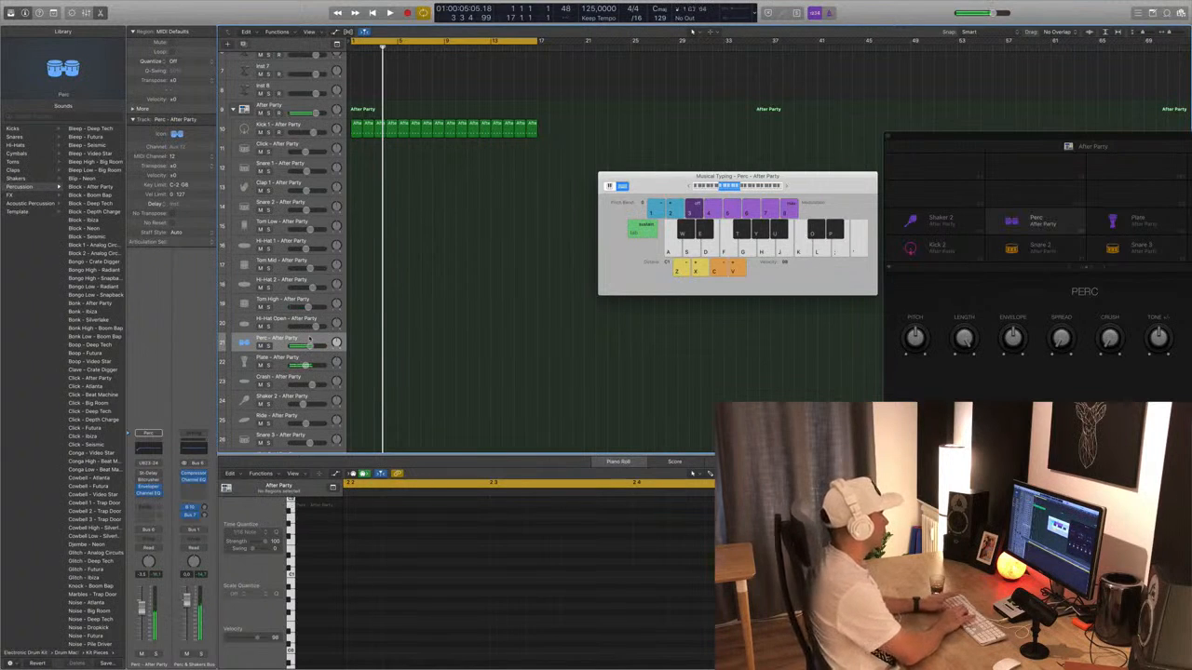
Audition the Perc sound with Musical Typing over the playing kick loop.
key(space)
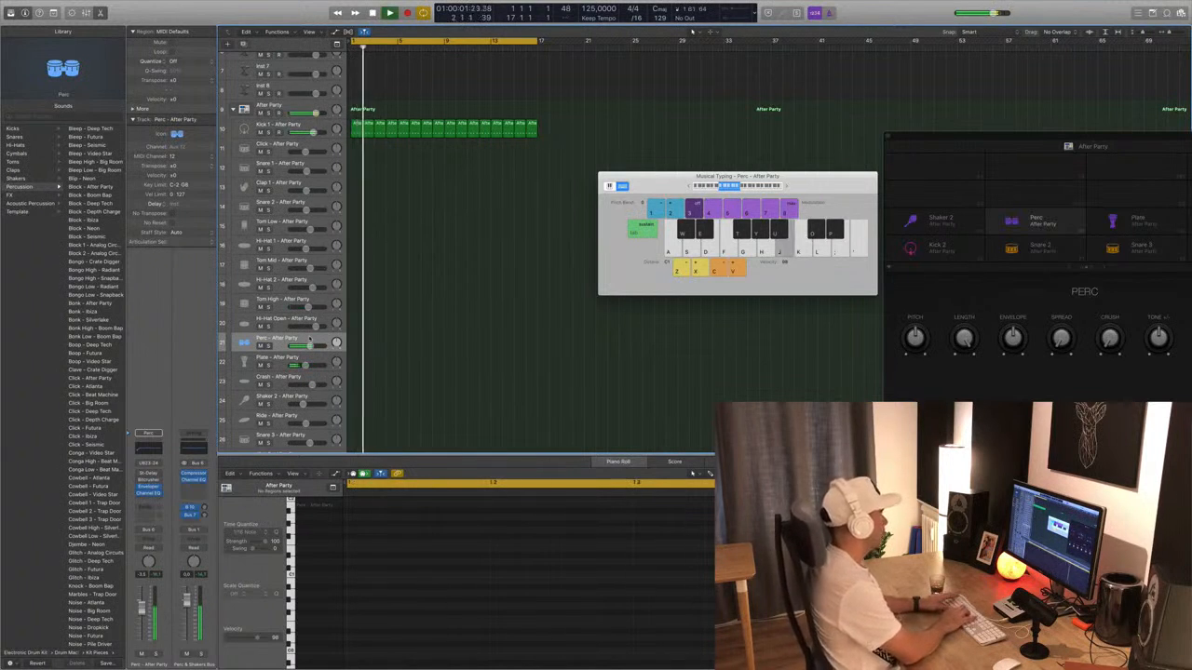
key(k)
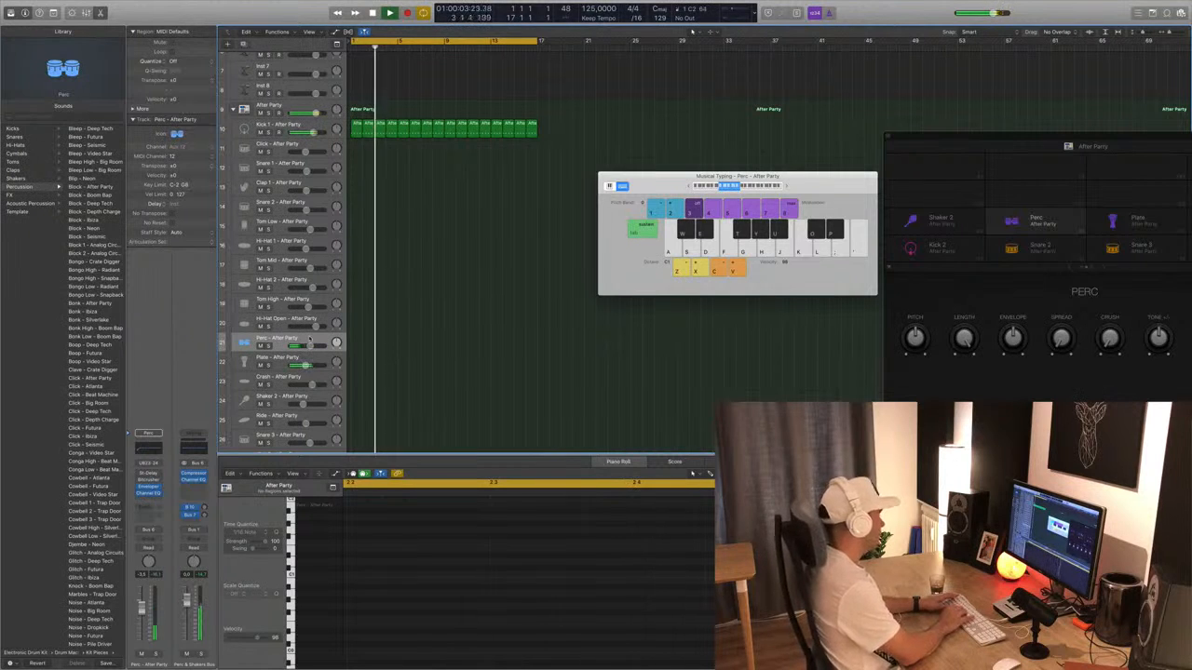
key(k)
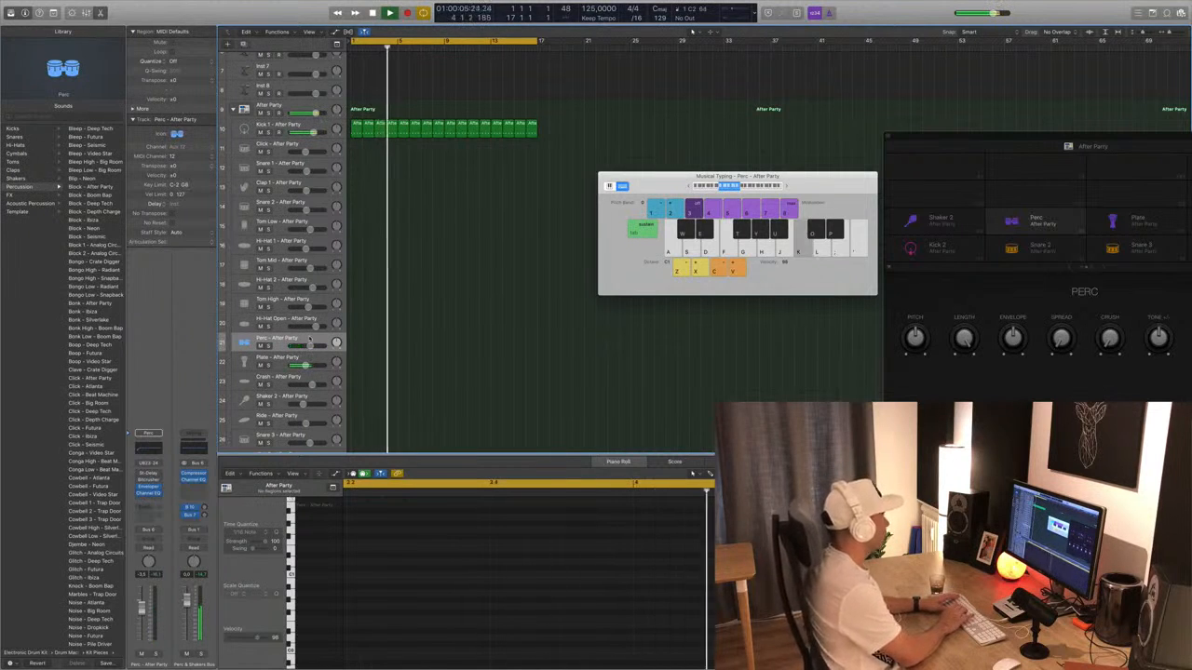
key(k)
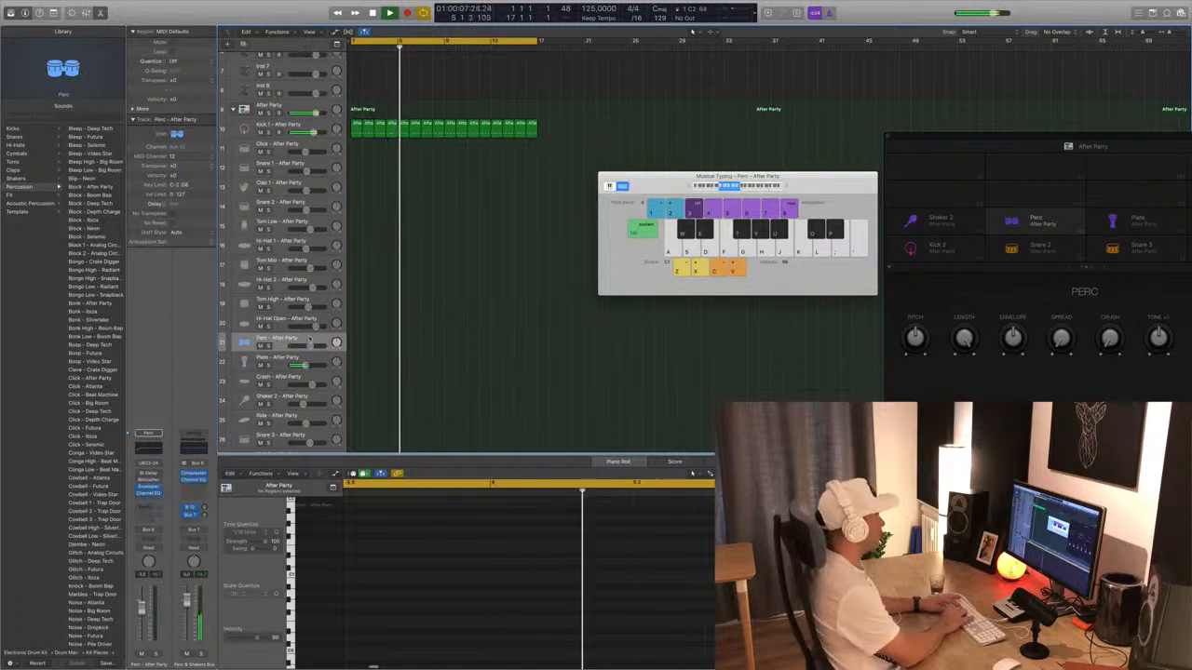
Record a repeating one-note percussion pattern of about four bars on the Perc track, starting at bar 1.
key(r)
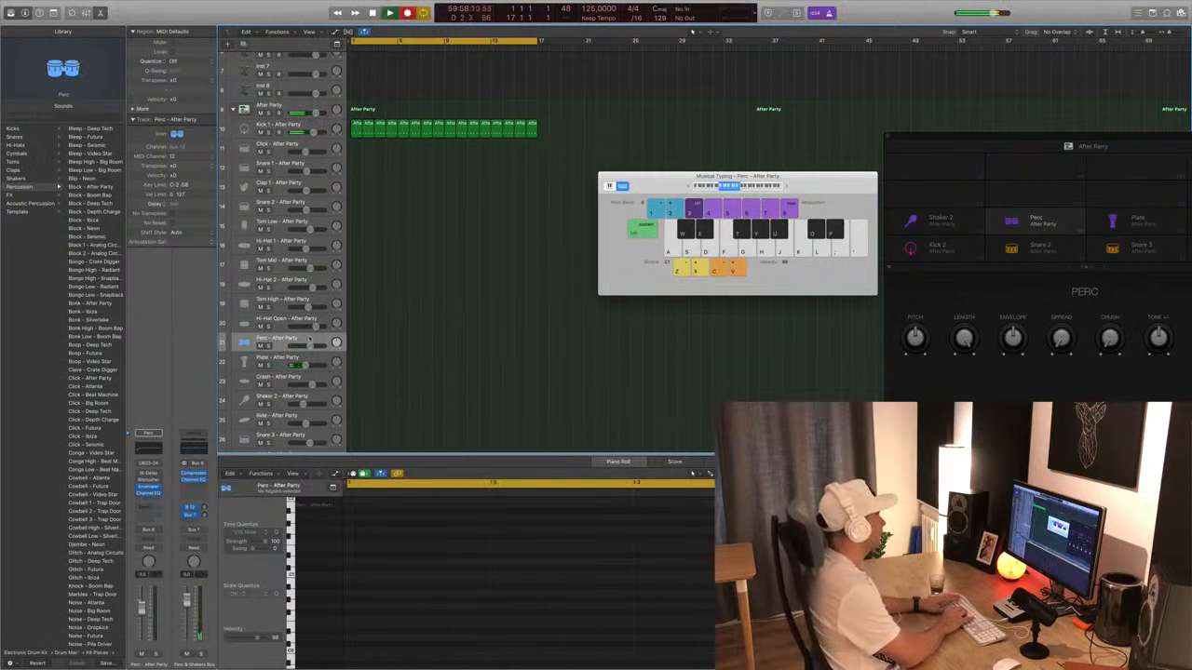
key(k)
key(k)
key(k)
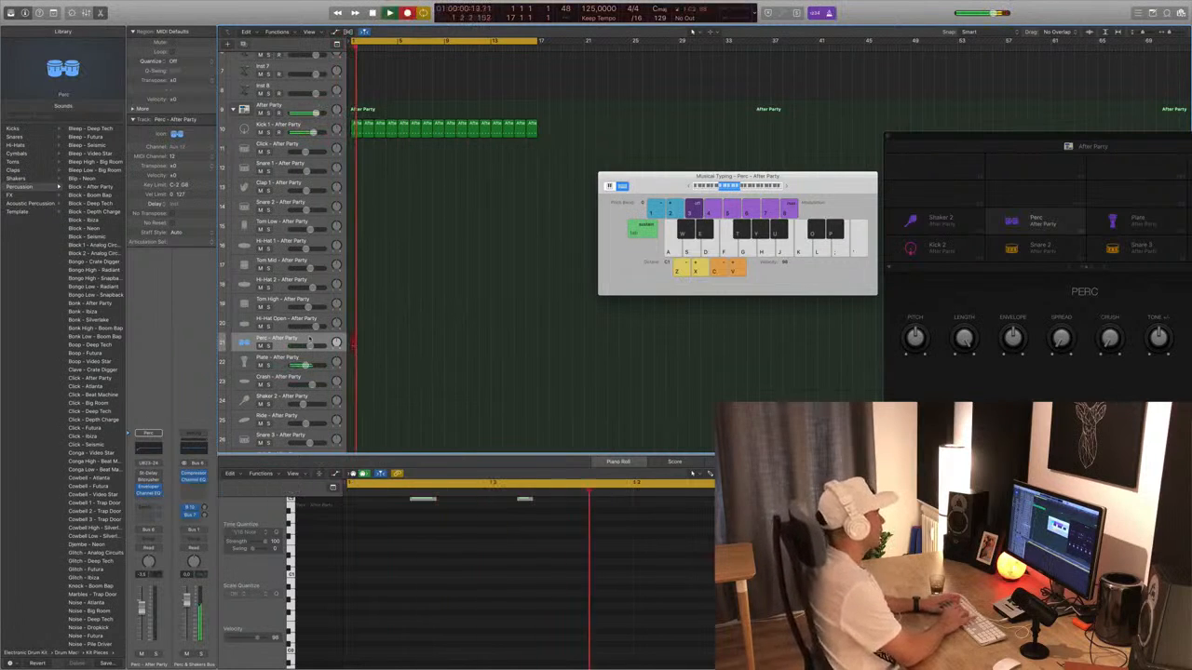
key(k)
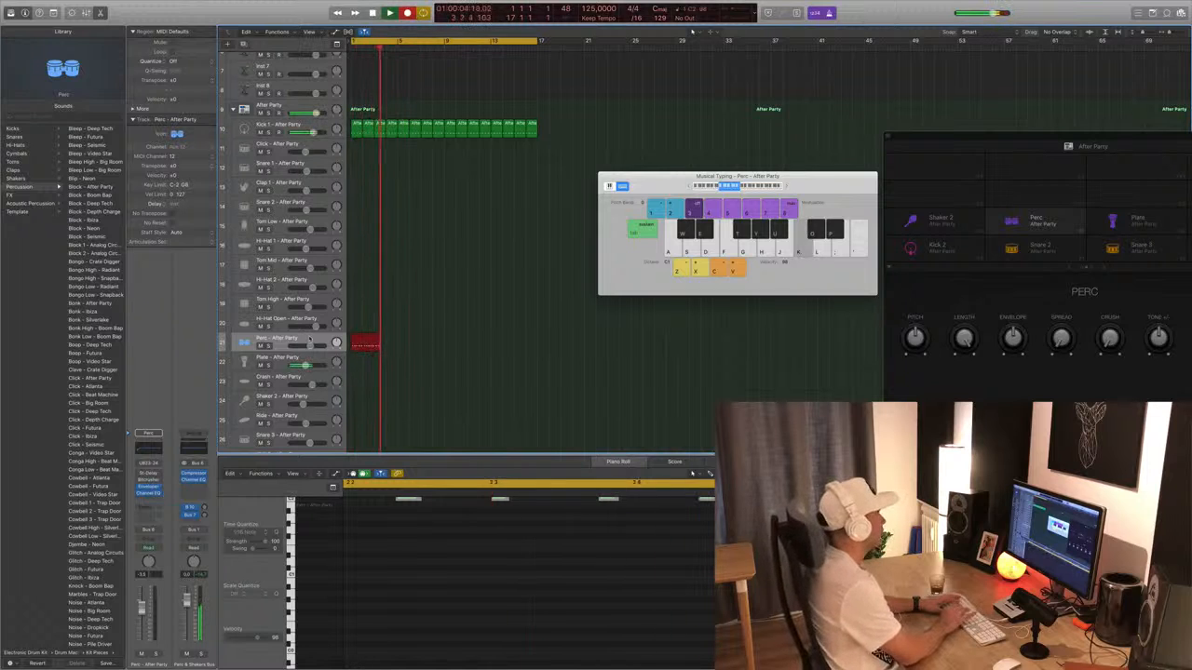
key(k)
key(k)
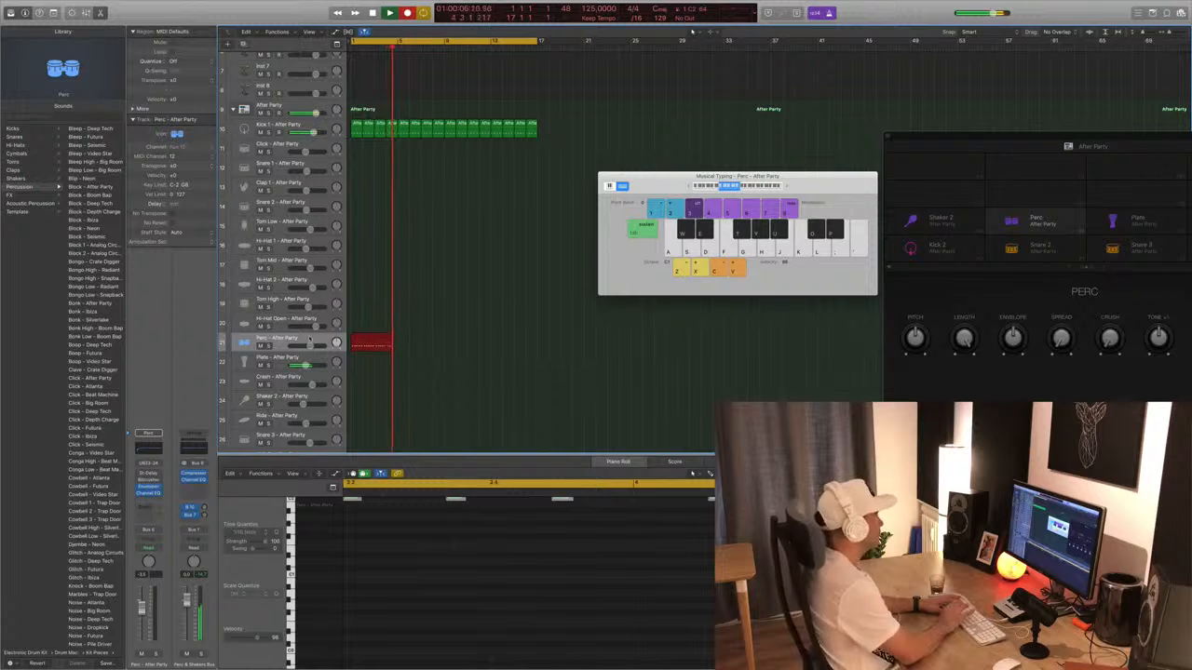
key(k)
key(space)
Quantize all notes of the recorded Perc region to 1/16 notes and play the result from the start.
key(space)
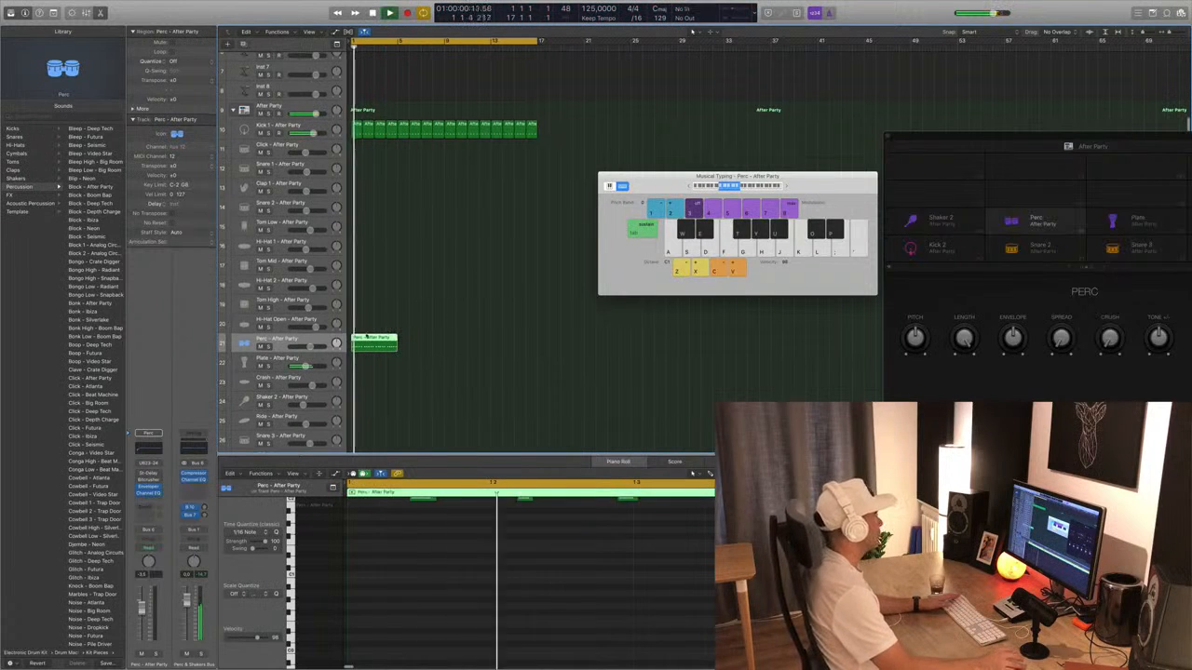
scroll(505, 533, up, 3)
click(506, 532)
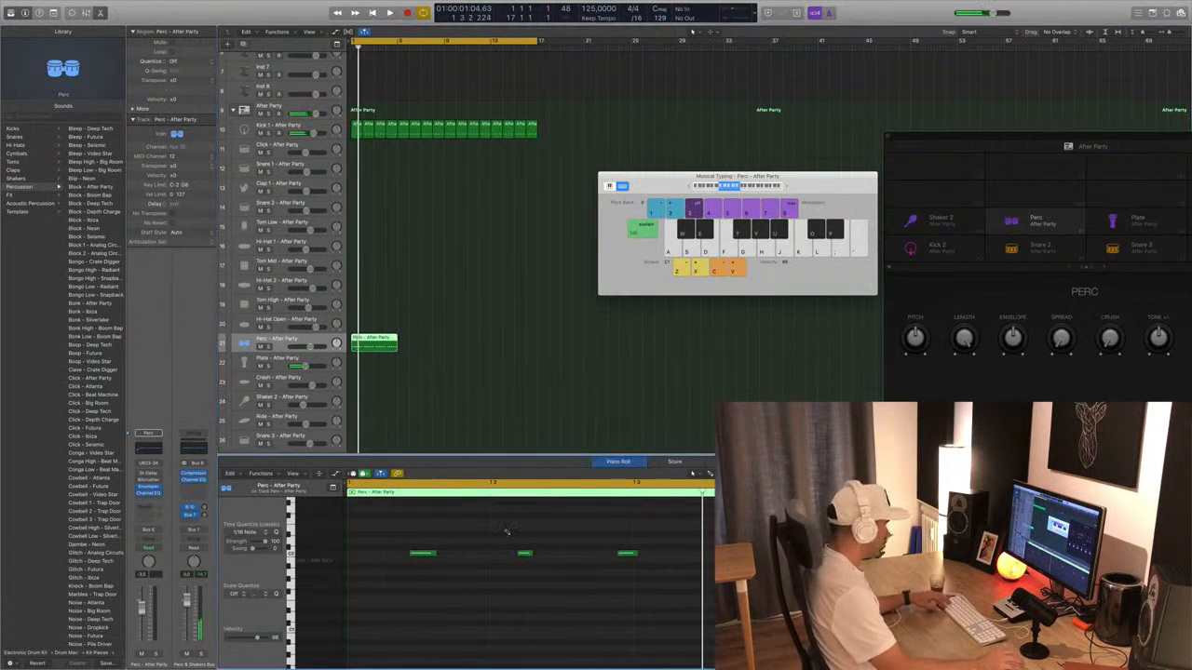
key(space)
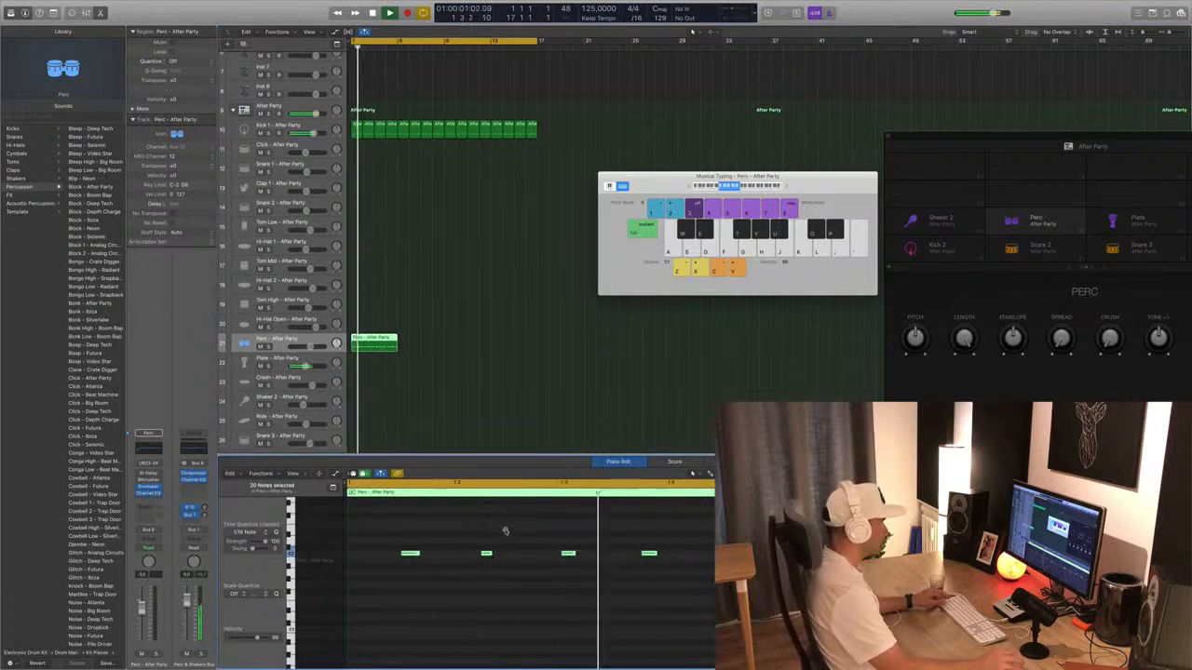
key(super+Left)
key(space)
key(space)
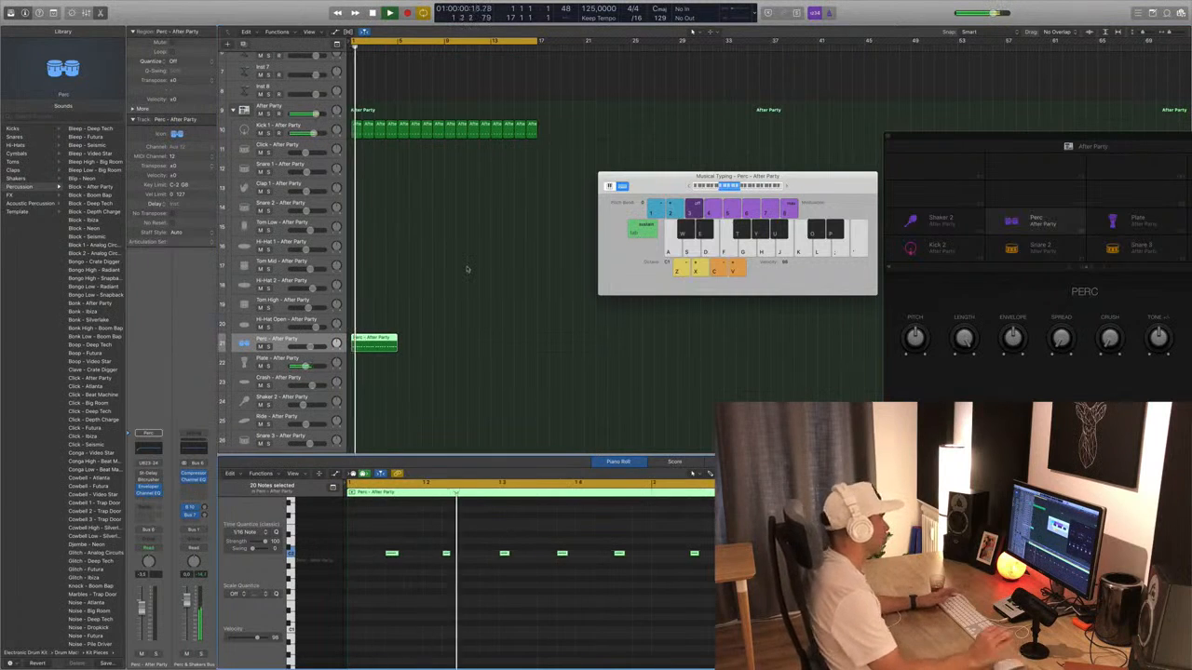
Split the Perc region at bar 2 and delete the part after the first bar.
click(363, 343)
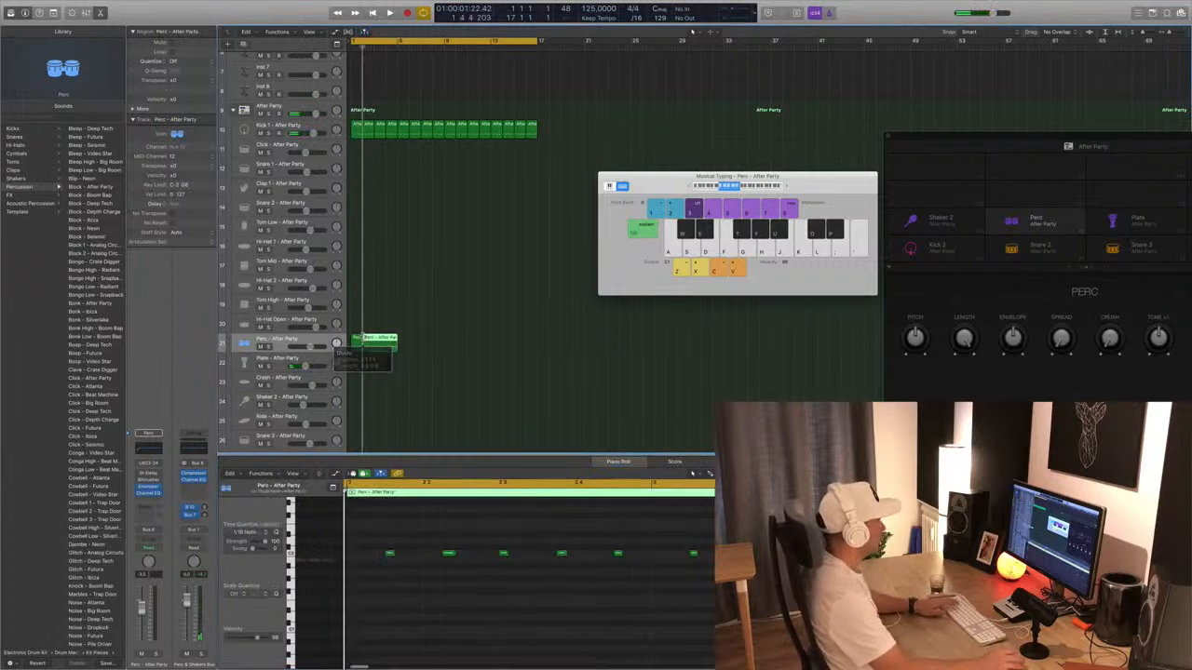
key(Delete)
key(space)
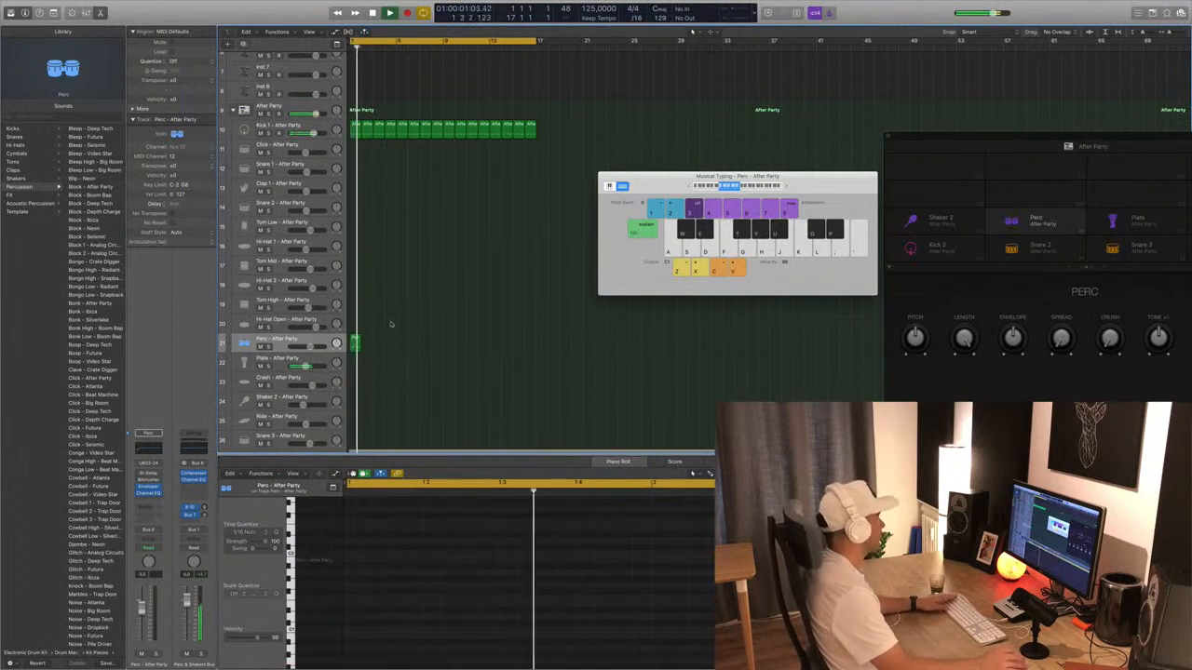
Move the one-bar percussion region from the Perc track down to the Plate - After Party track and play it back.
key(space)
drag(355, 340, 367, 364)
key(space)
click(386, 367)
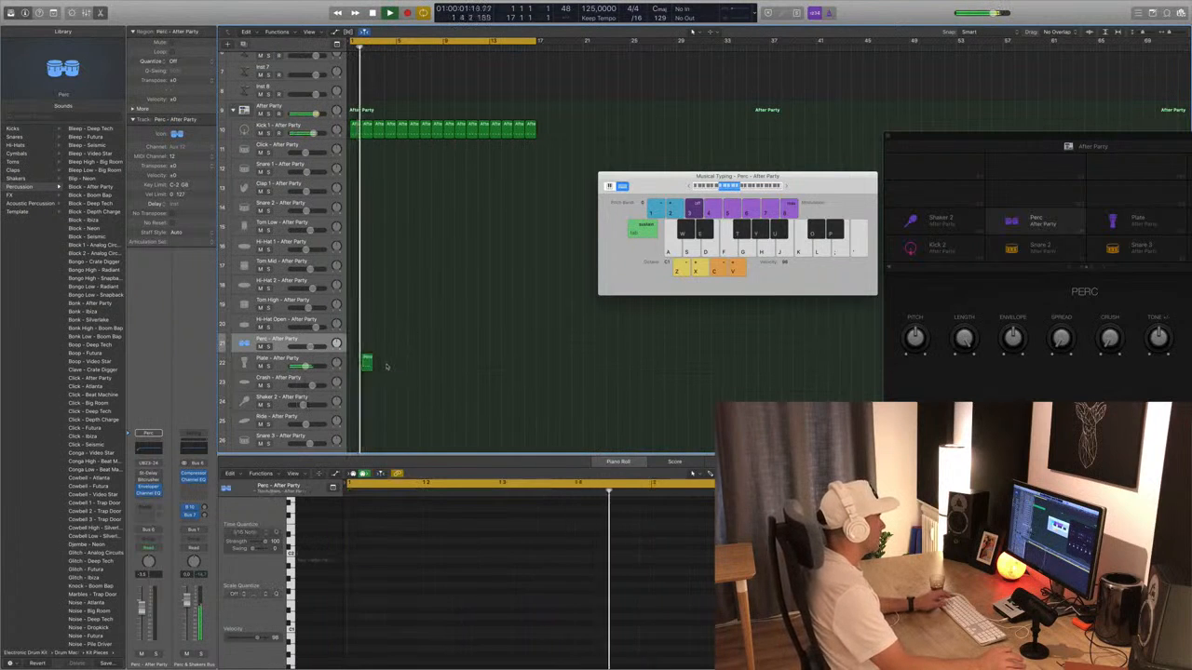
key(space)
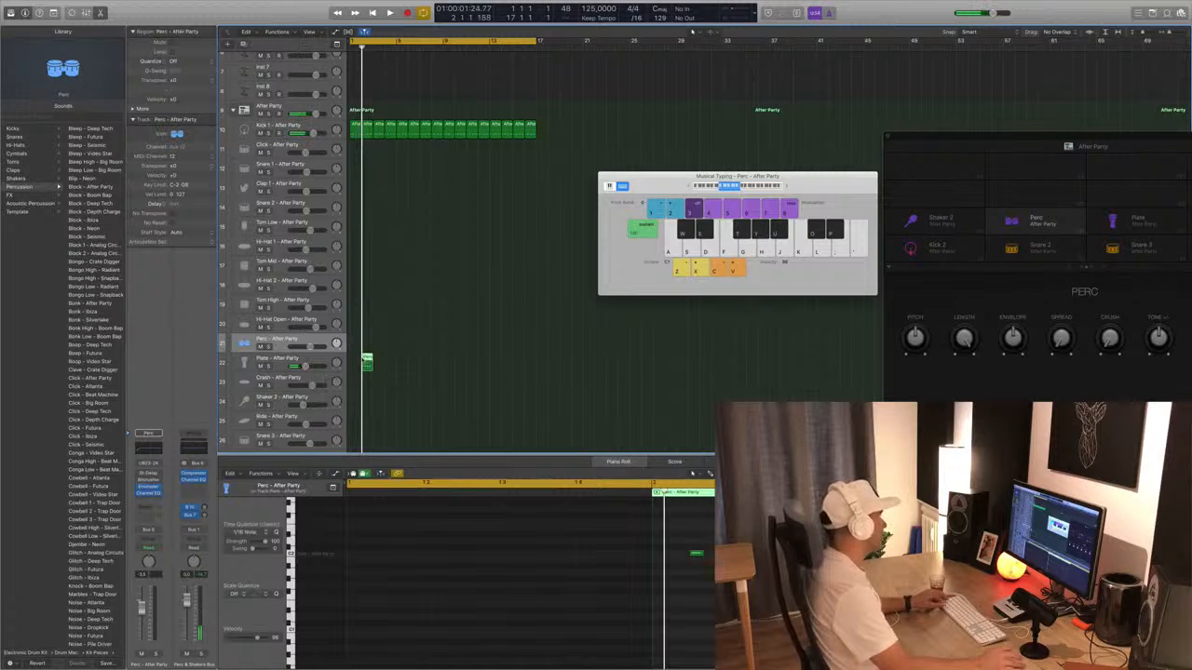
Copy the one-bar percussion region along the Plate track so it fills bars 1 through 16.
drag(365, 361, 450, 365)
key(space)
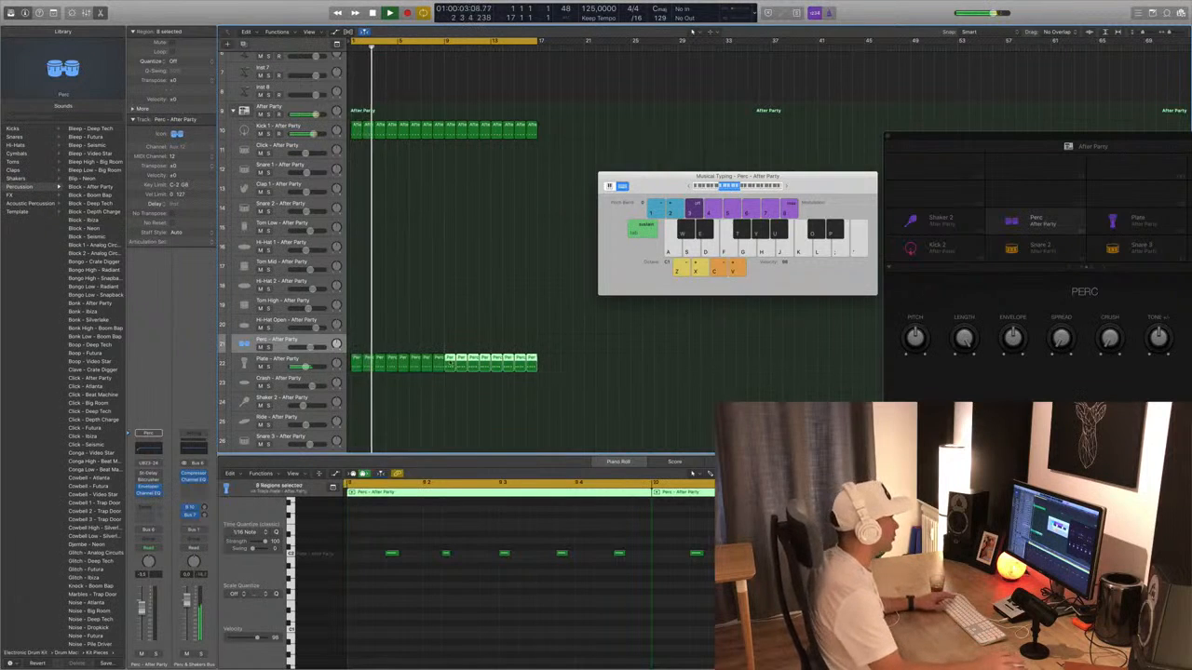
click(440, 397)
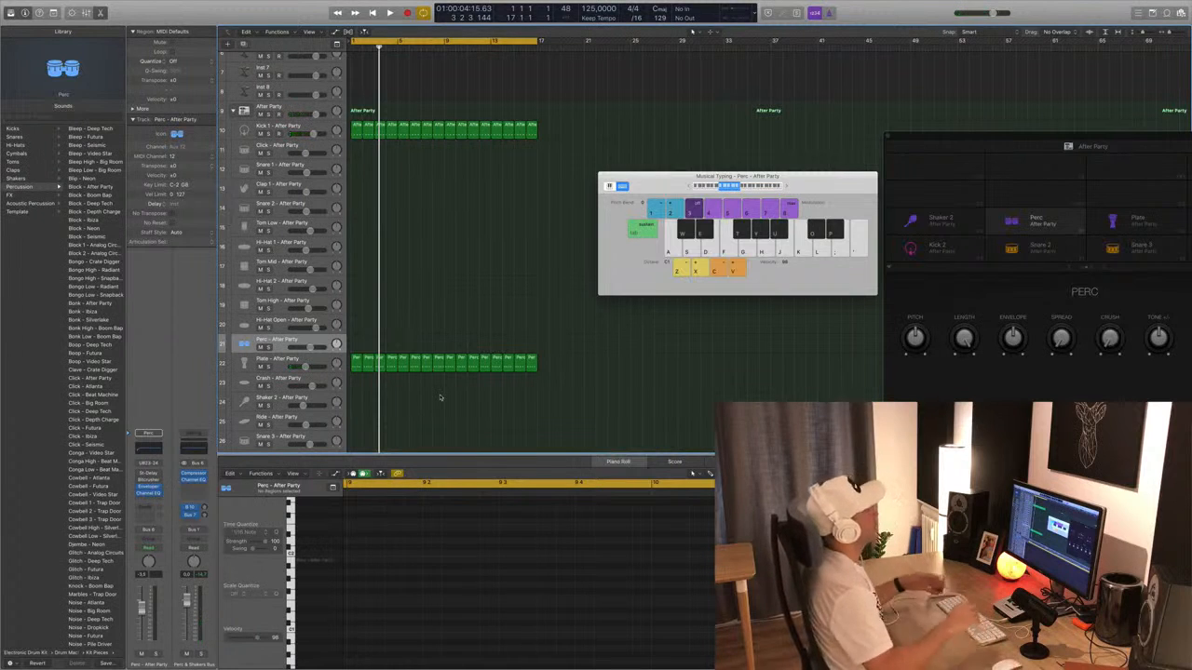
Play the kick with the Plate track's percussion pattern and audition further Perc notes over it.
key(space)
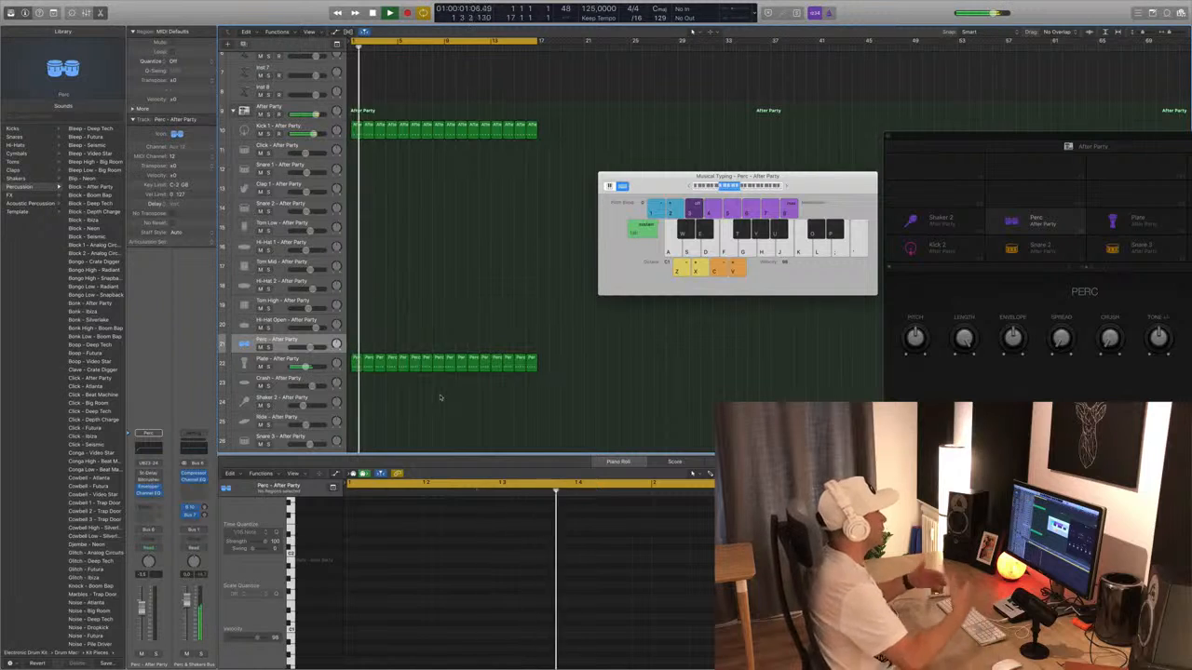
key(space)
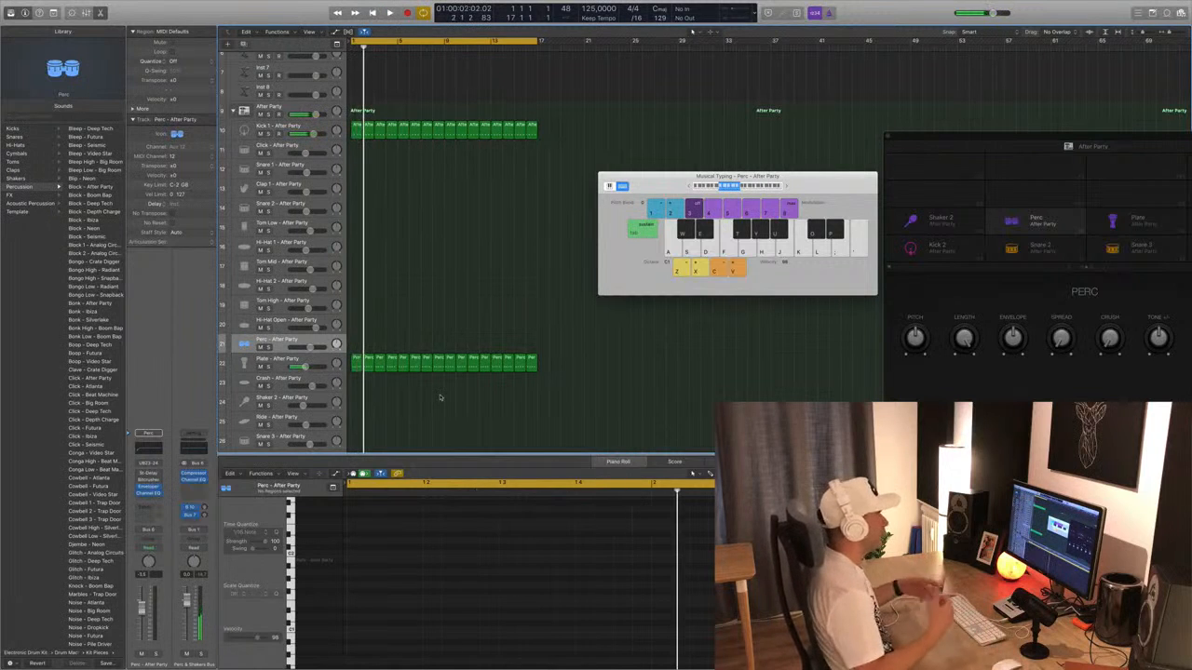
key(space)
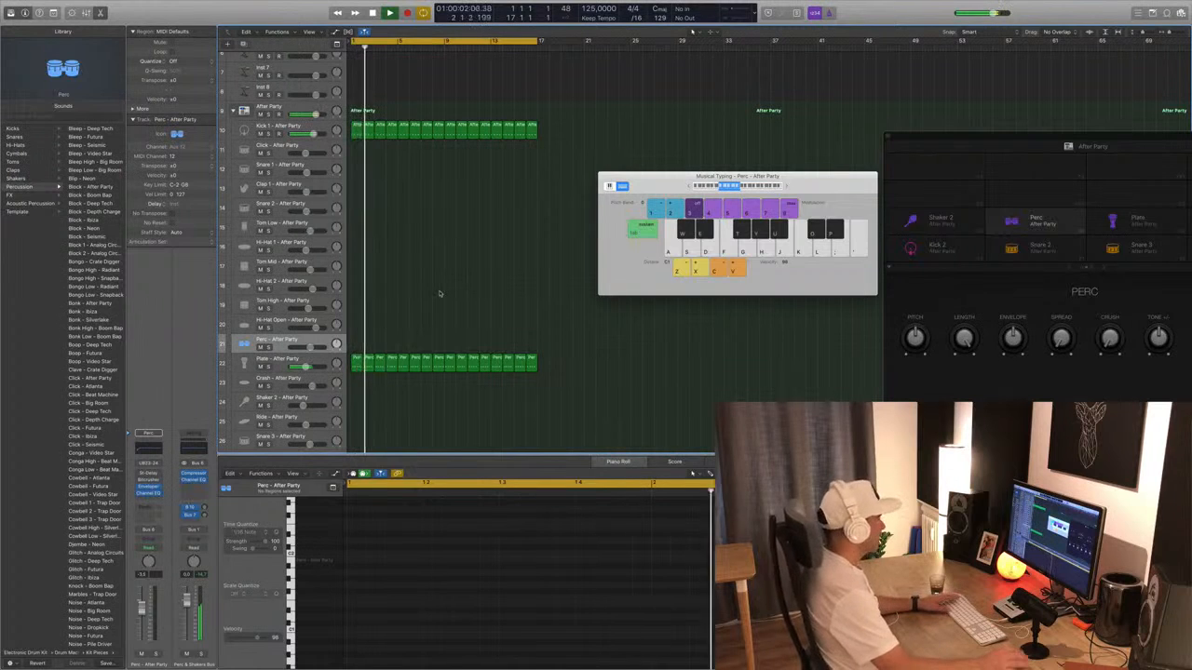
key(space)
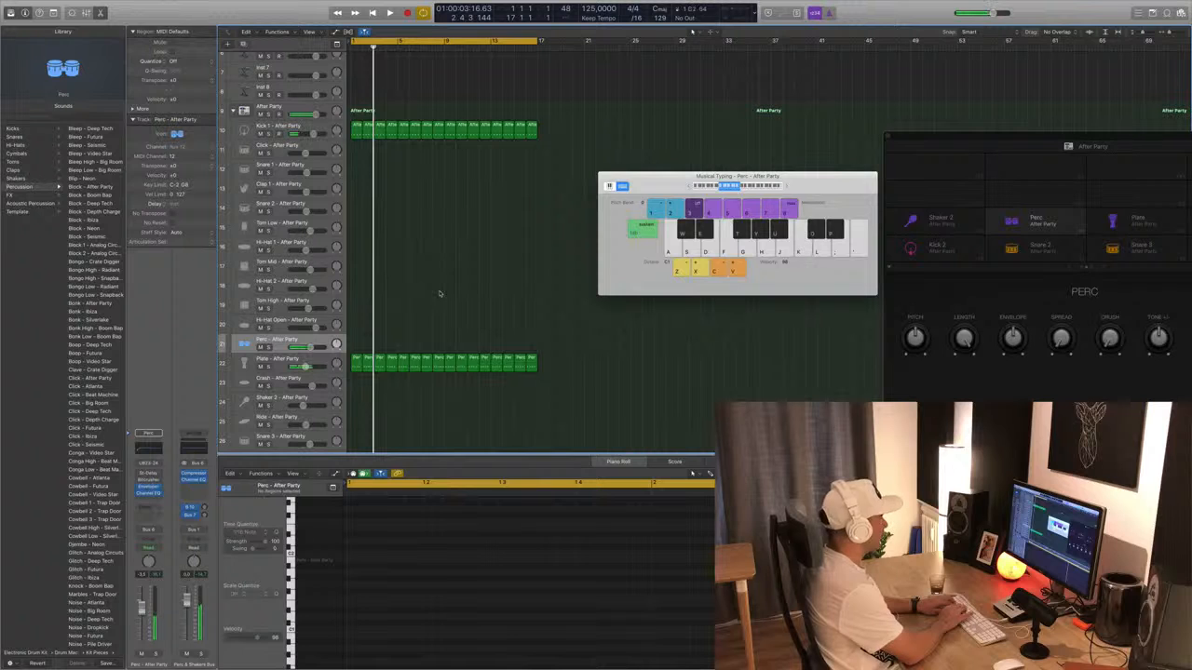
key(space)
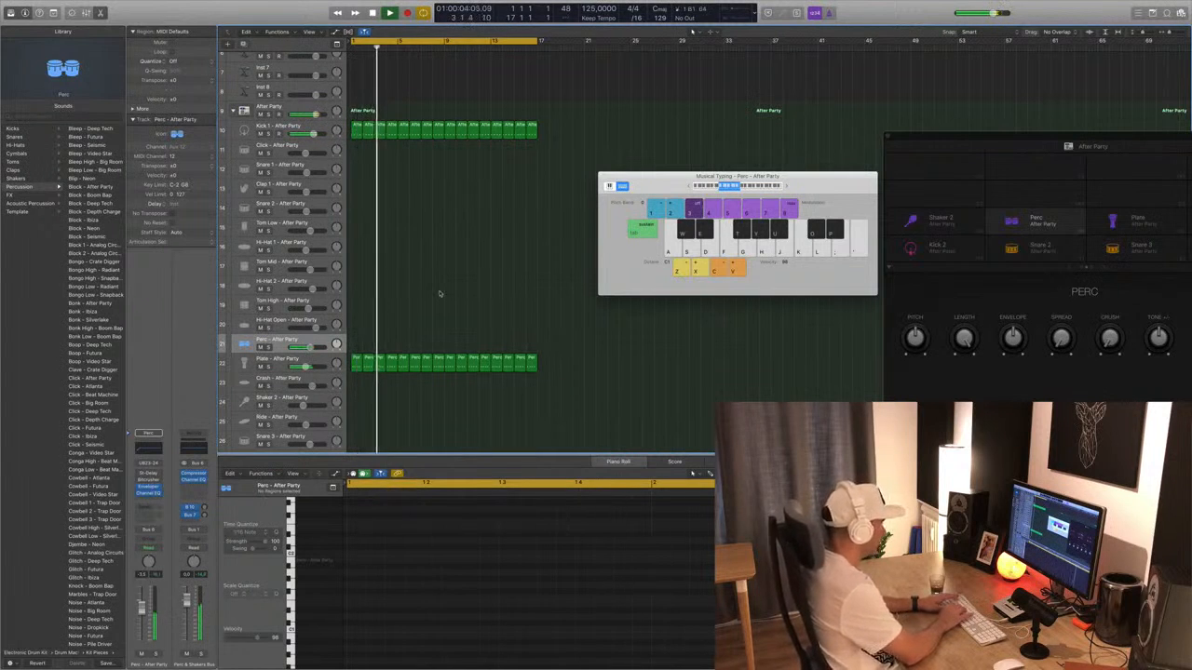
Record a second, sparser pattern on the Perc track, trim its region to about three bars and move it to bar 1.
key(r)
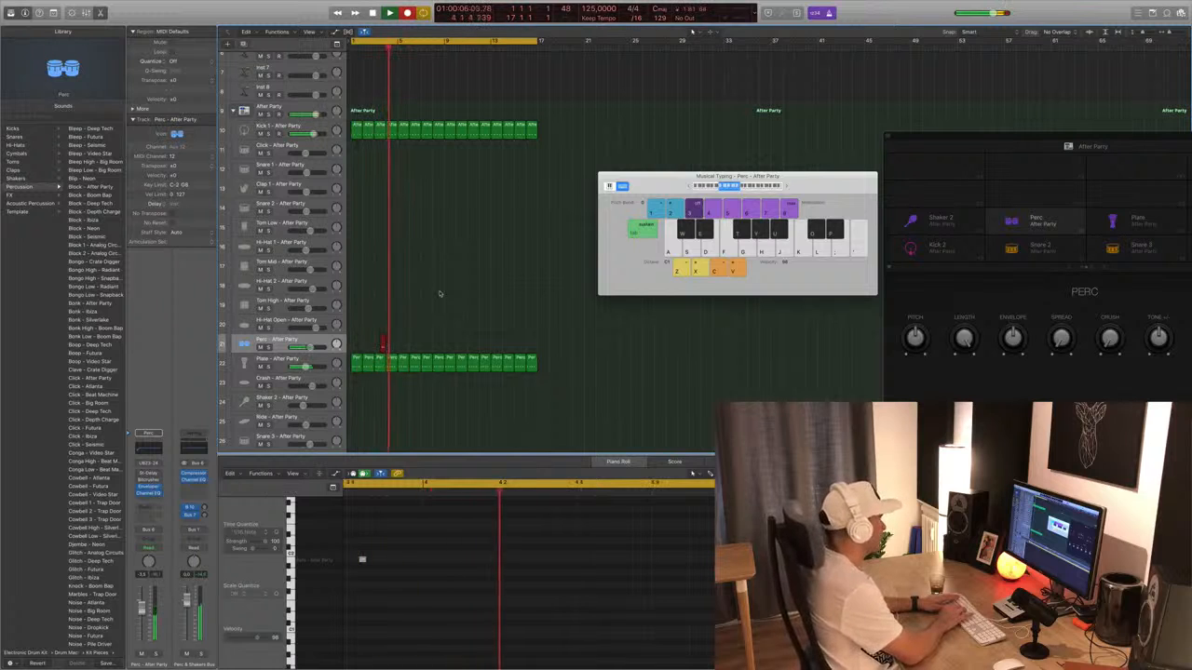
key(j)
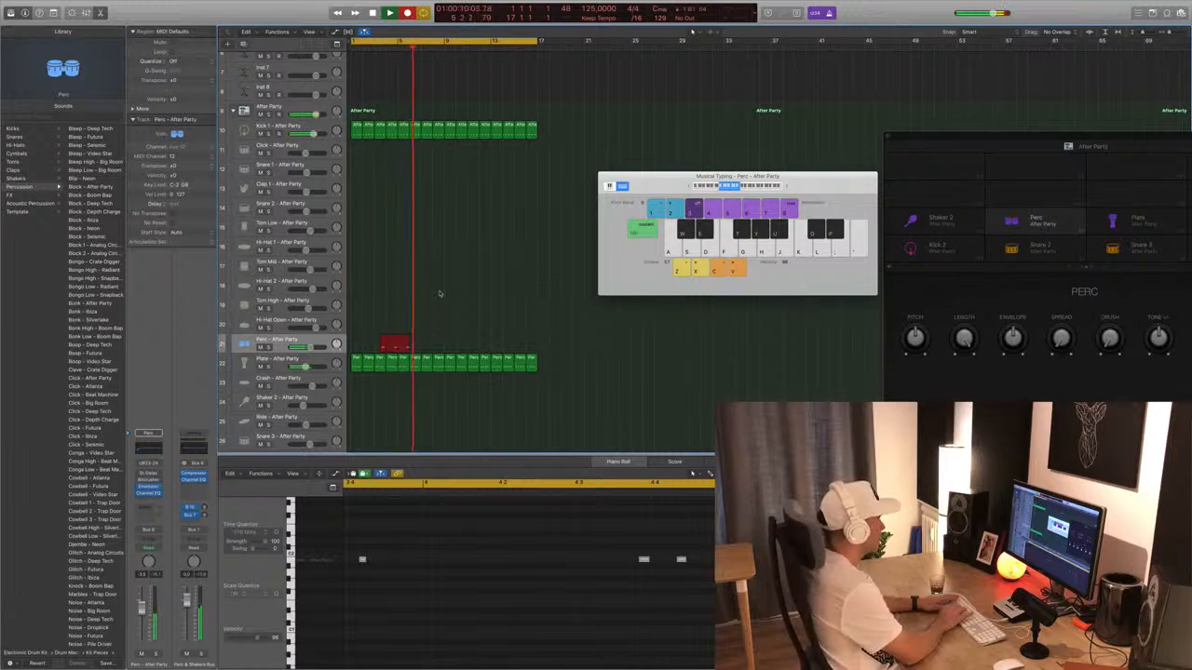
key(space)
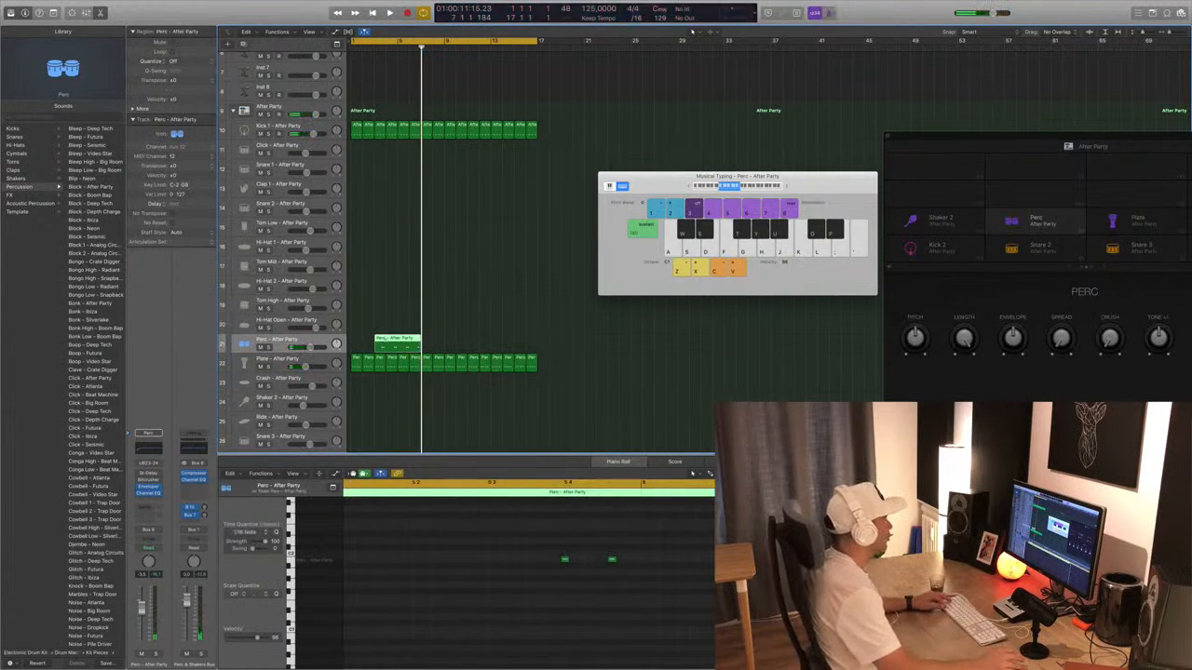
drag(386, 339, 354, 346)
click(380, 343)
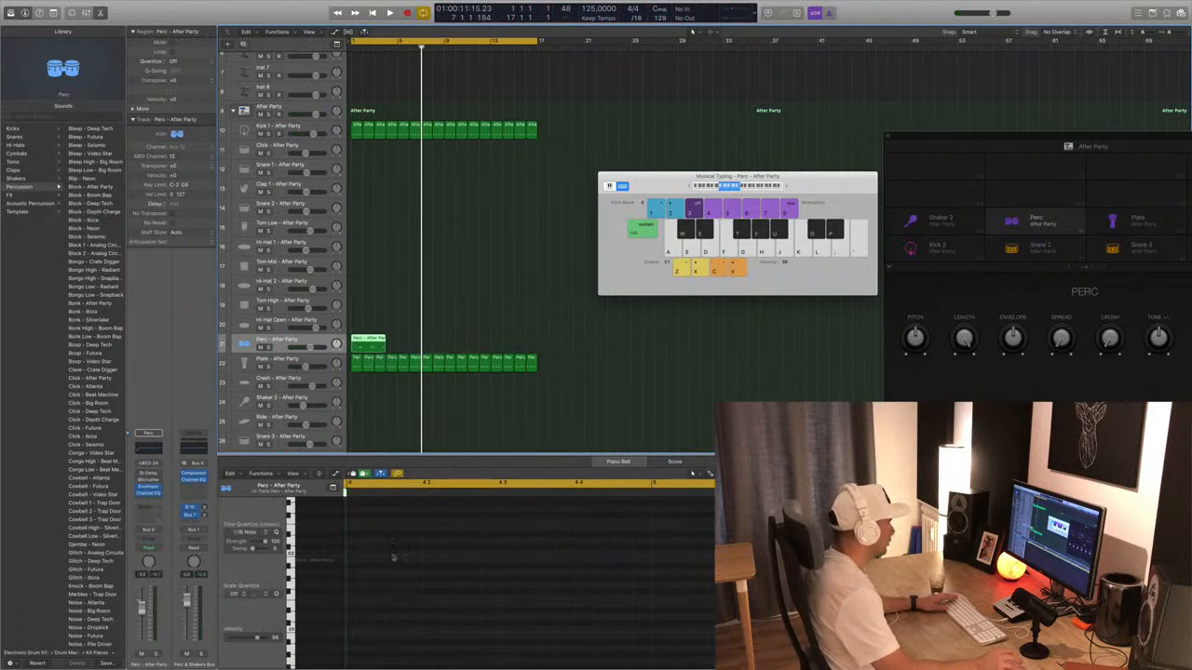
Quantize the new Perc region's notes to 1/16 and nudge its first two notes one sixteenth later.
click(395, 560)
scroll(402, 565, left, 5)
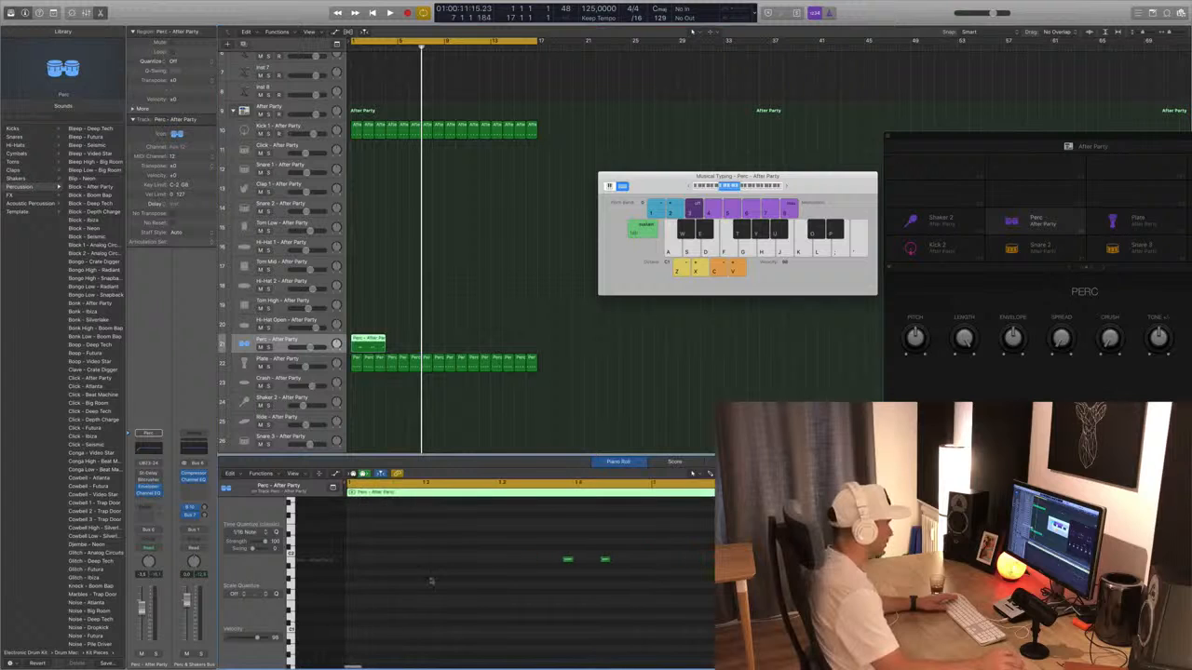
key(shift+space)
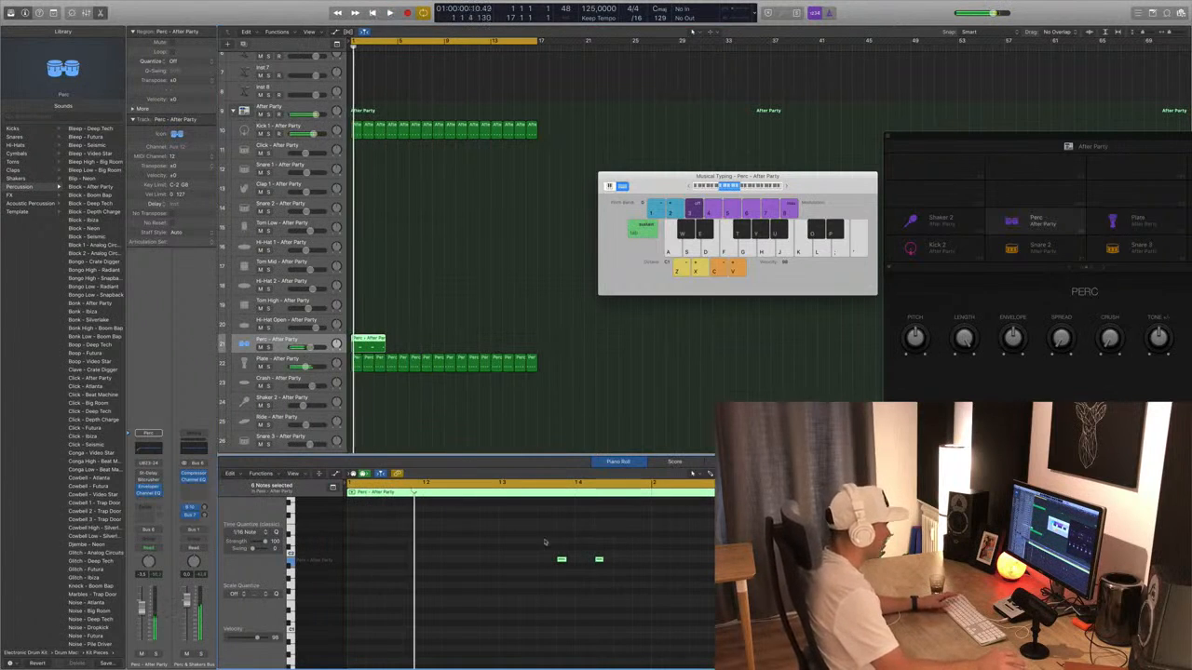
key(space)
key(alt+Right)
key(shift+space)
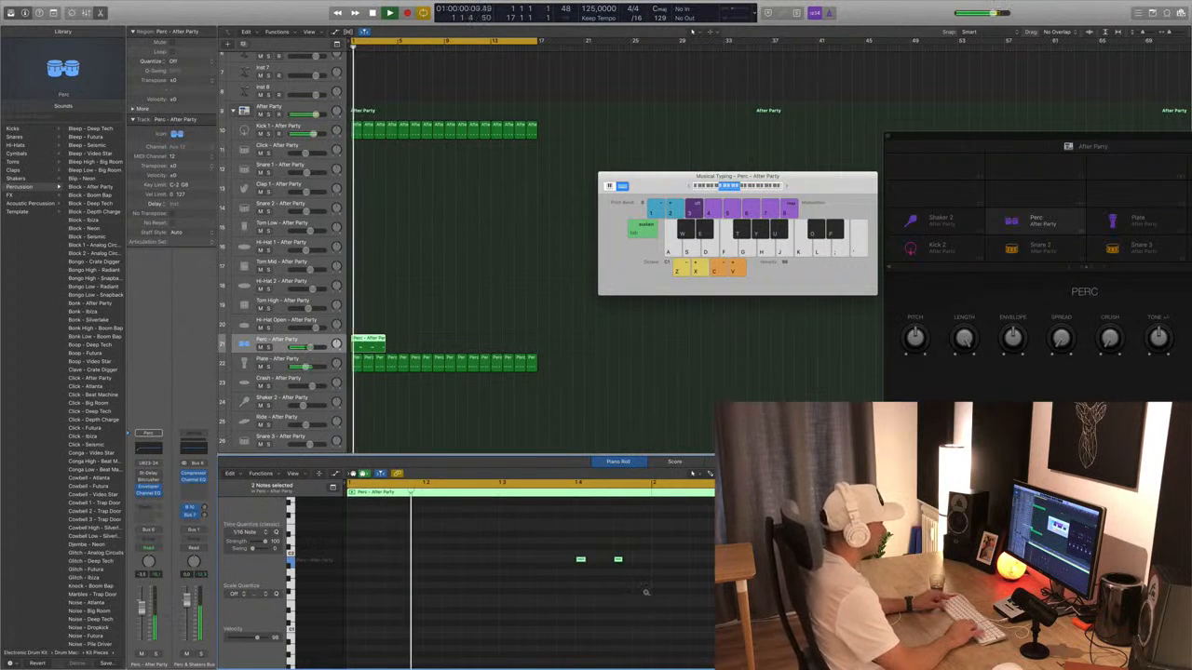
Nudge the two Perc notes one more sixteenth later and cut the Perc region down to its first bar.
key(alt+Right)
key(Return)
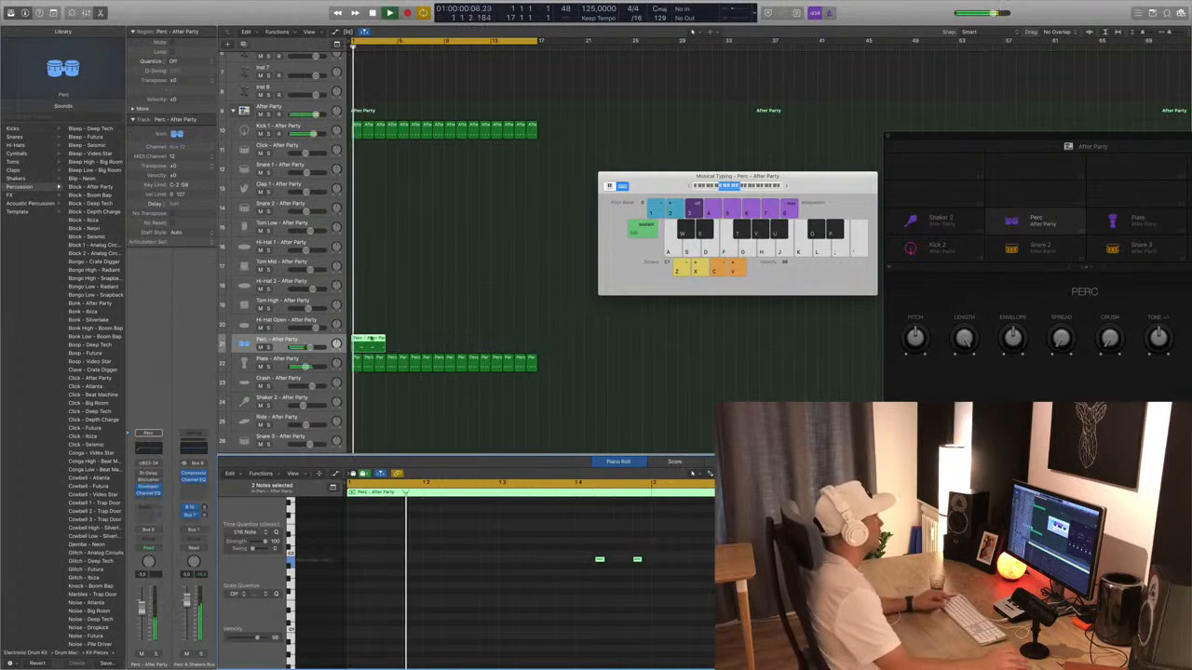
drag(362, 342, 386, 342)
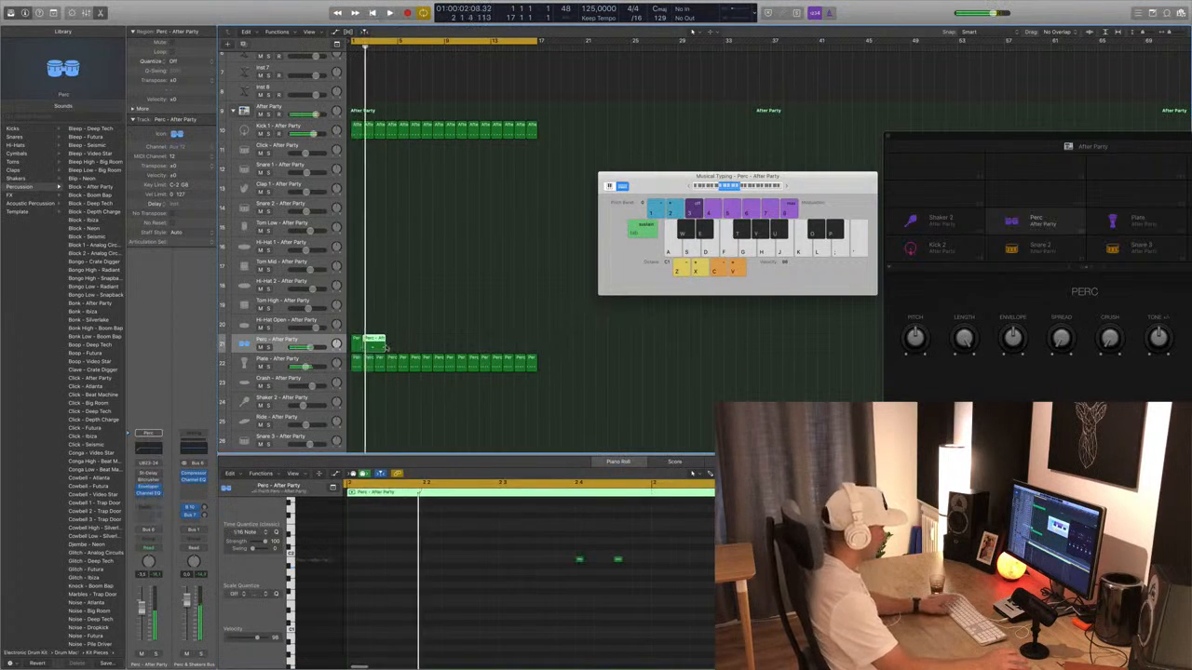
click(373, 341)
key(Delete)
click(356, 343)
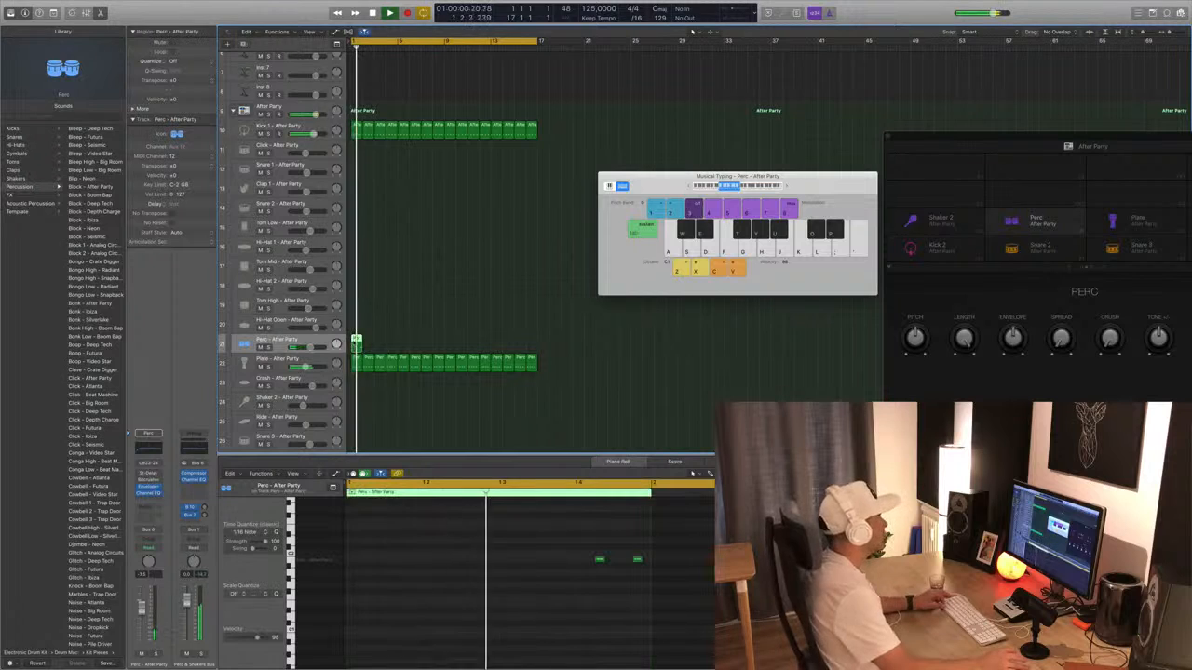
Copy the one-bar Perc region along its track so it fills bars 1 through 16.
drag(366, 349, 453, 345)
shift+click(357, 346)
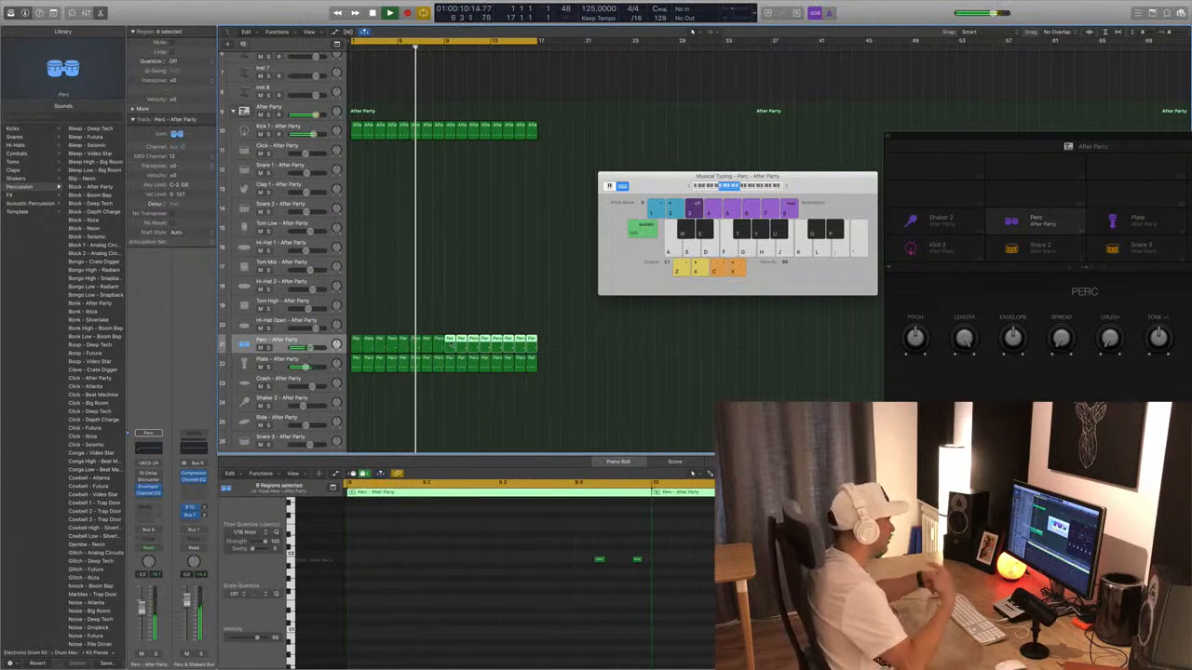
key(Return)
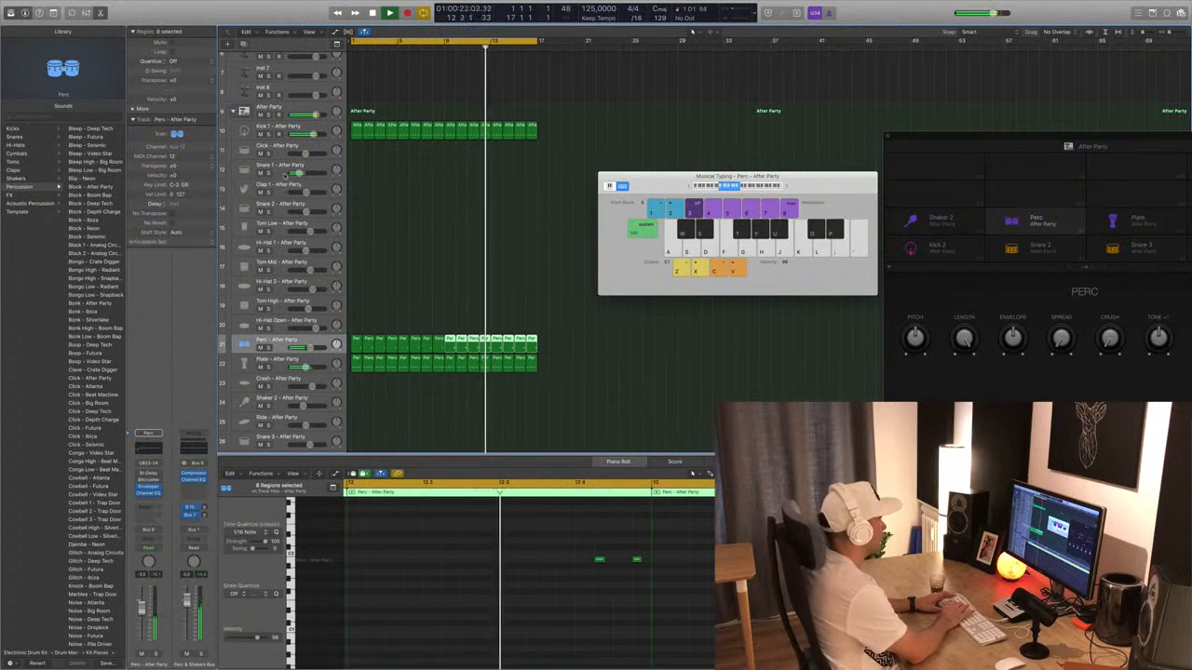
Audition a lower repeated note and record it on the Perc track from about bar 14 to bar 16.
key(s)
key(s)
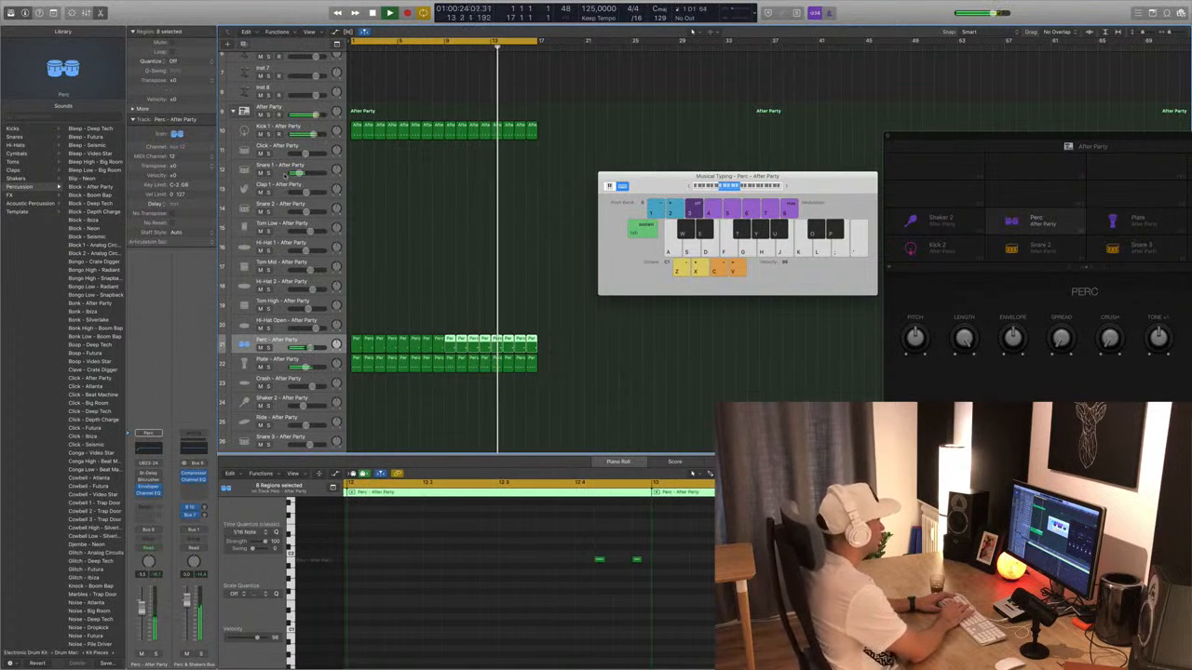
key(s)
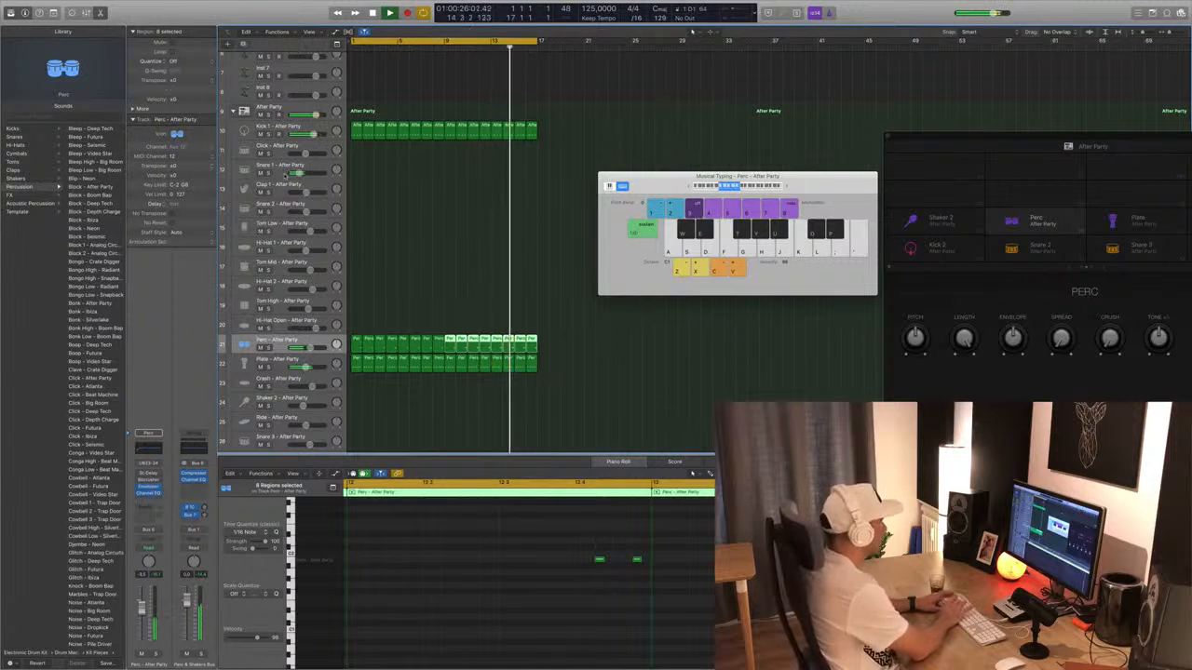
key(r)
key(s)
key(s)
key(s)
key(s)
key(s)
key(s)
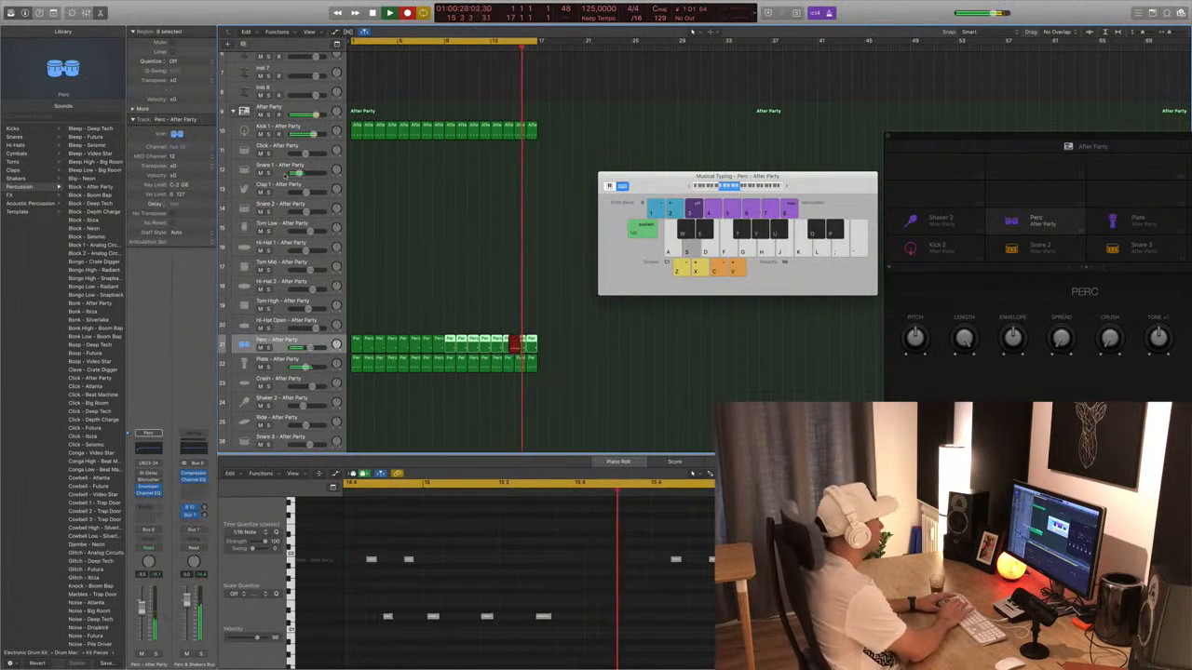
key(space)
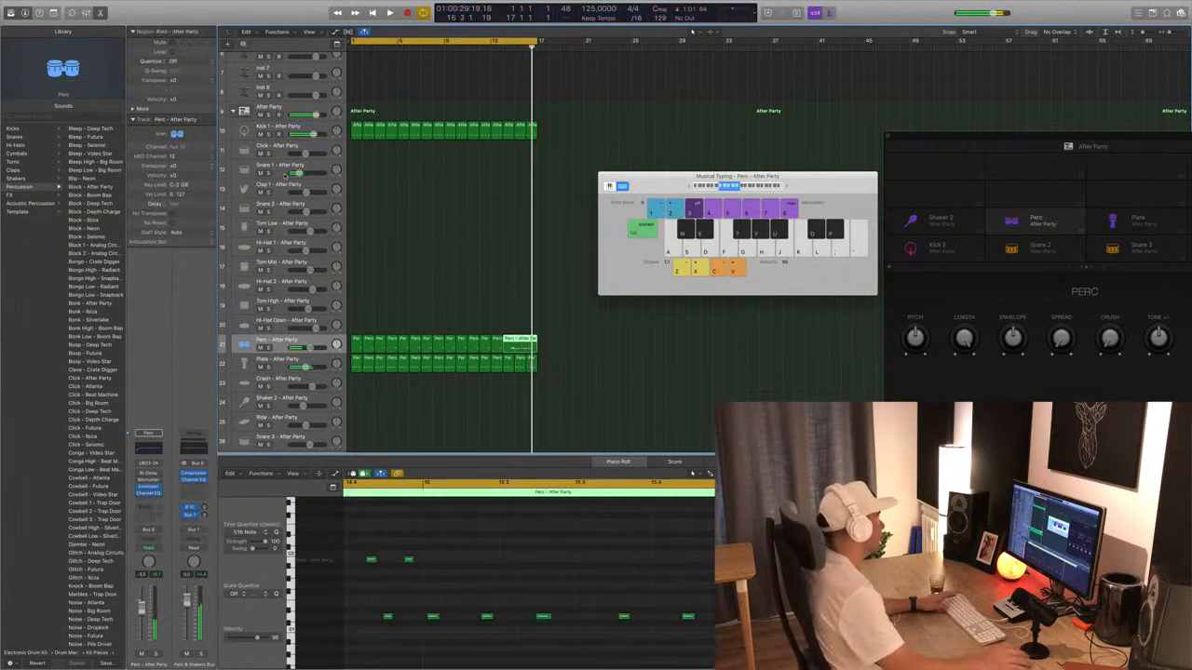
Move the recorded region to bar 1 of the Snare 1 track and fill the gap at bar 14 with a copied Perc region.
drag(519, 341, 368, 166)
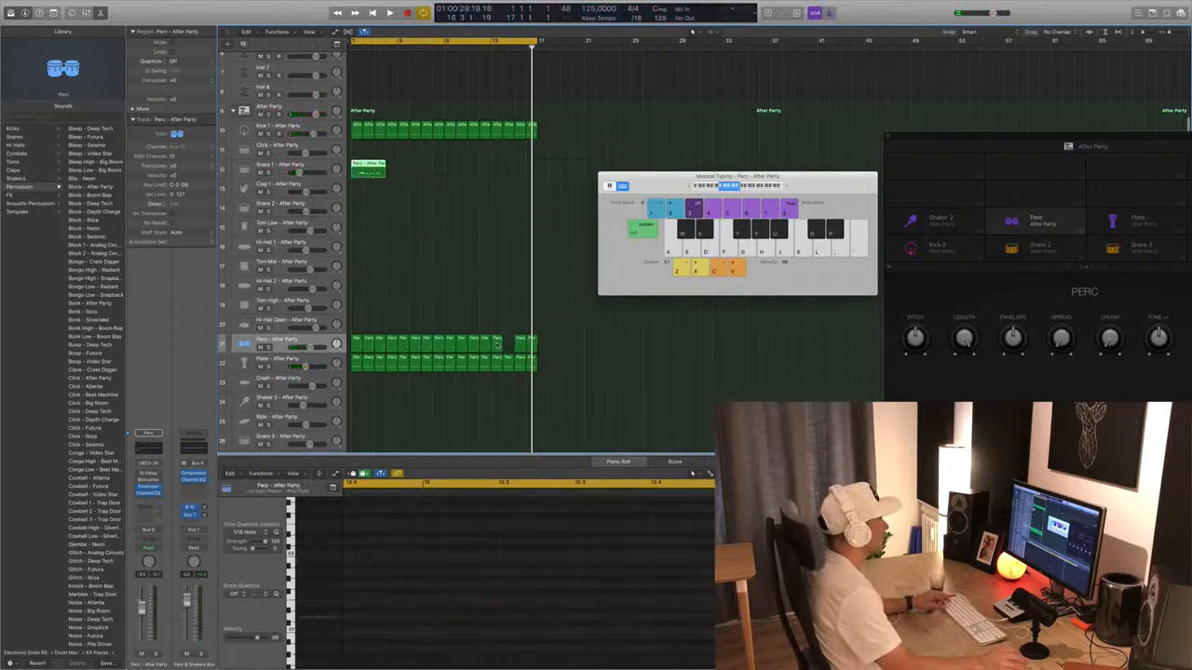
click(496, 345)
drag(496, 343, 508, 343)
key(space)
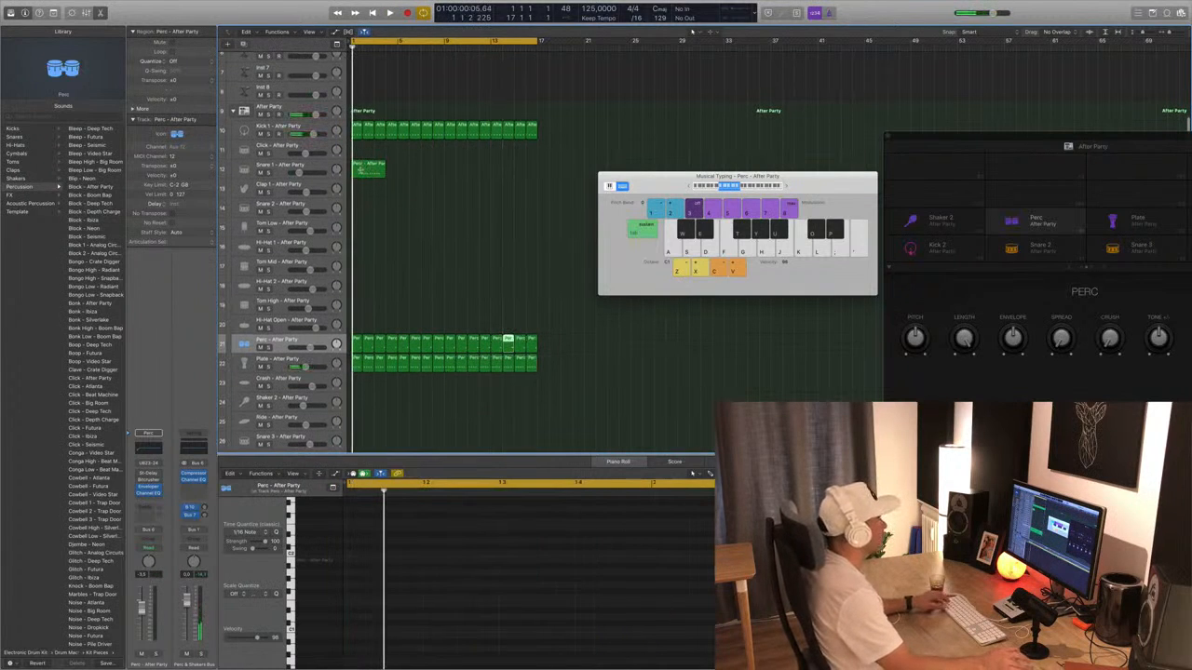
Split off and delete the first bar of the Snare 1 region, and move the rest to bar 1.
double_click(362, 170)
key(Delete)
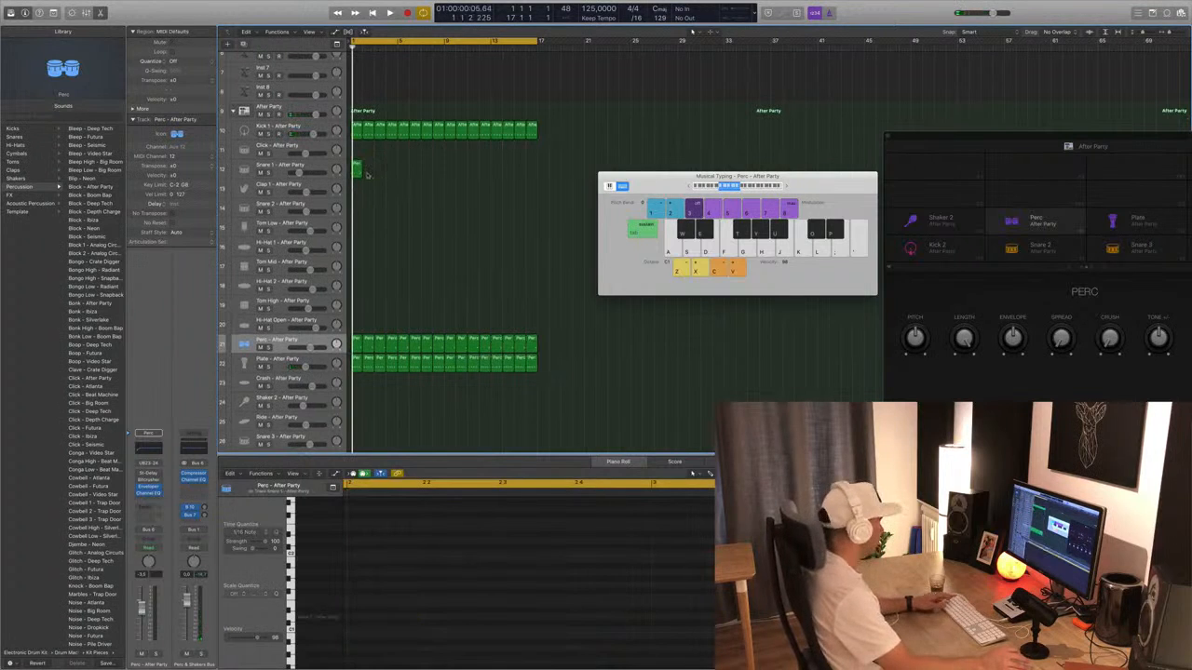
key(super+z)
click(373, 158)
click(357, 165)
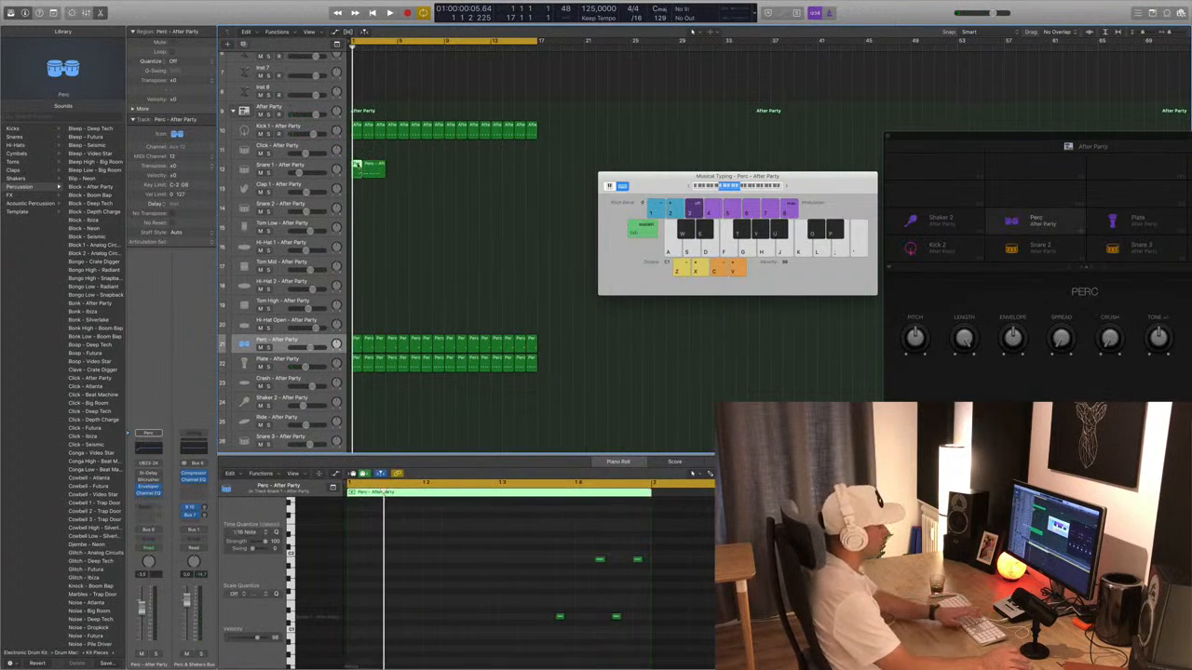
key(Delete)
click(366, 170)
key(space)
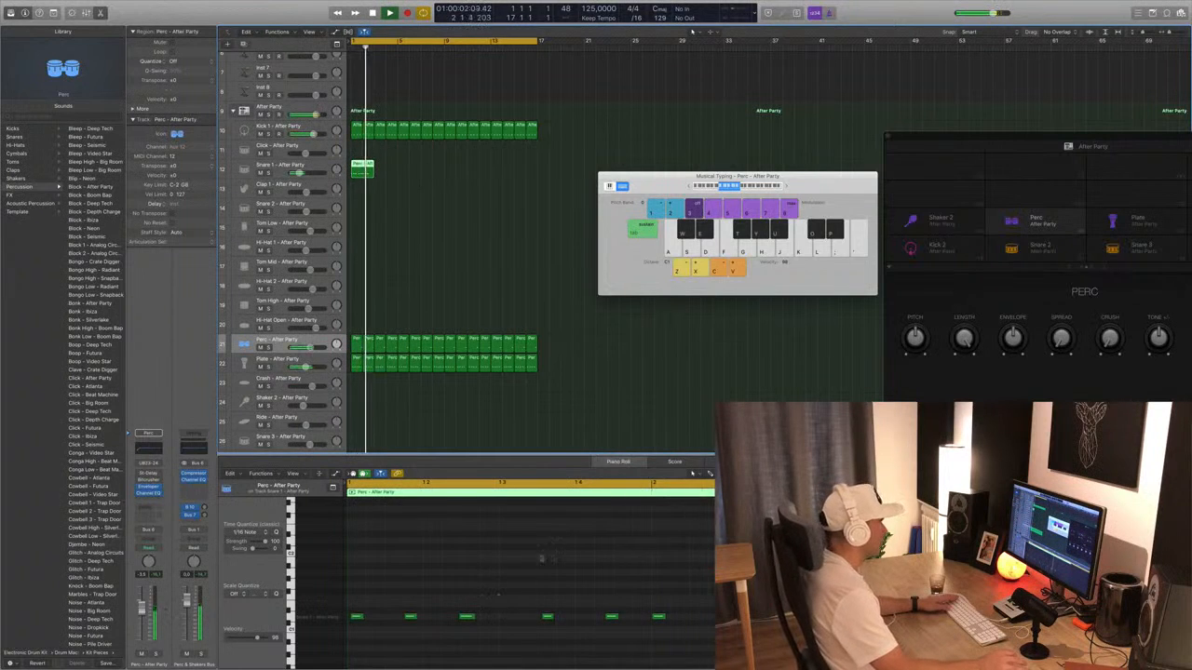
Delete the first five snare notes and the emptied first bar, and move the remaining one-bar Snare 1 region to bar 1.
drag(624, 587, 368, 631)
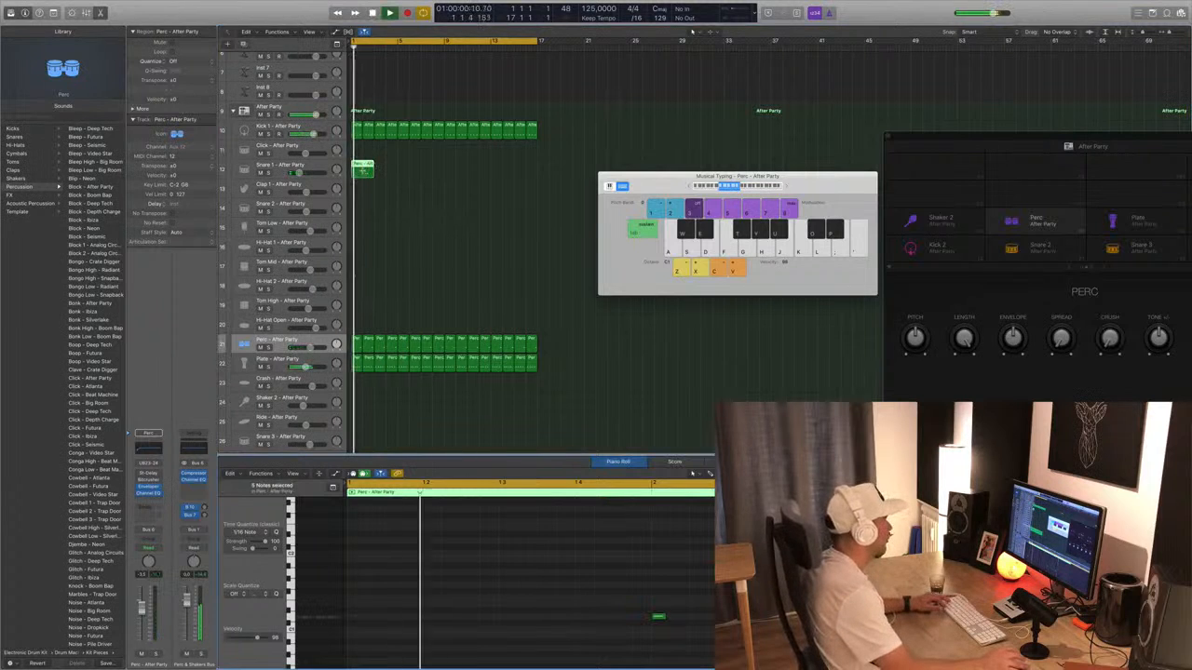
double_click(363, 173)
click(357, 174)
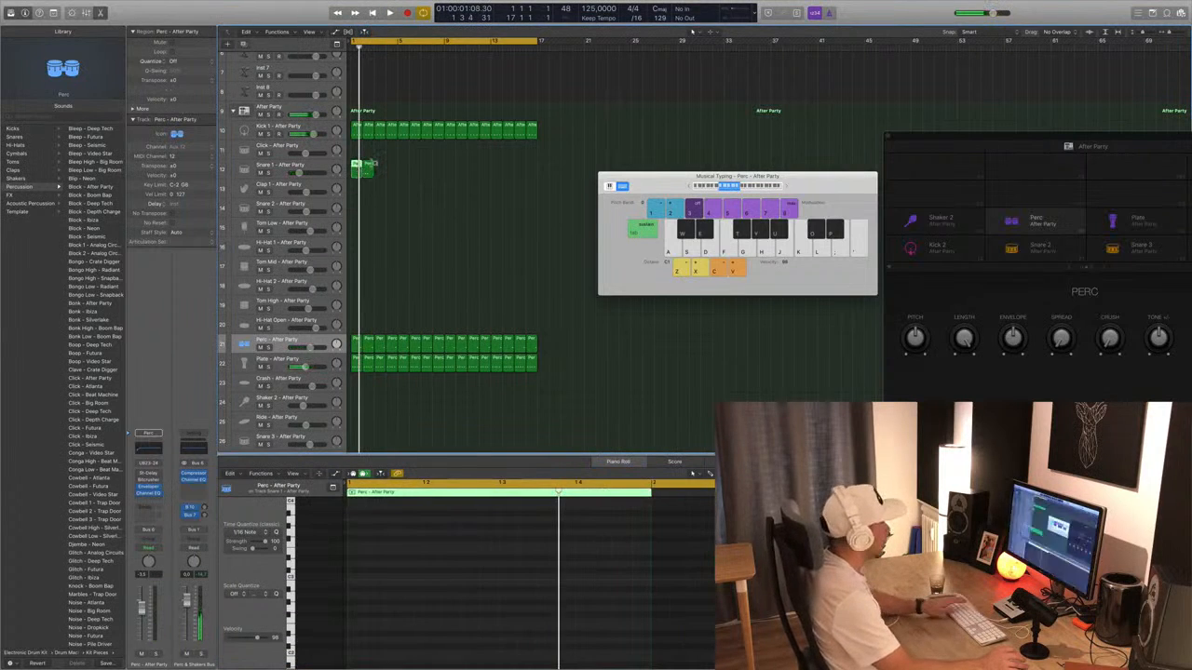
key(Delete)
click(368, 168)
drag(368, 169, 357, 170)
key(space)
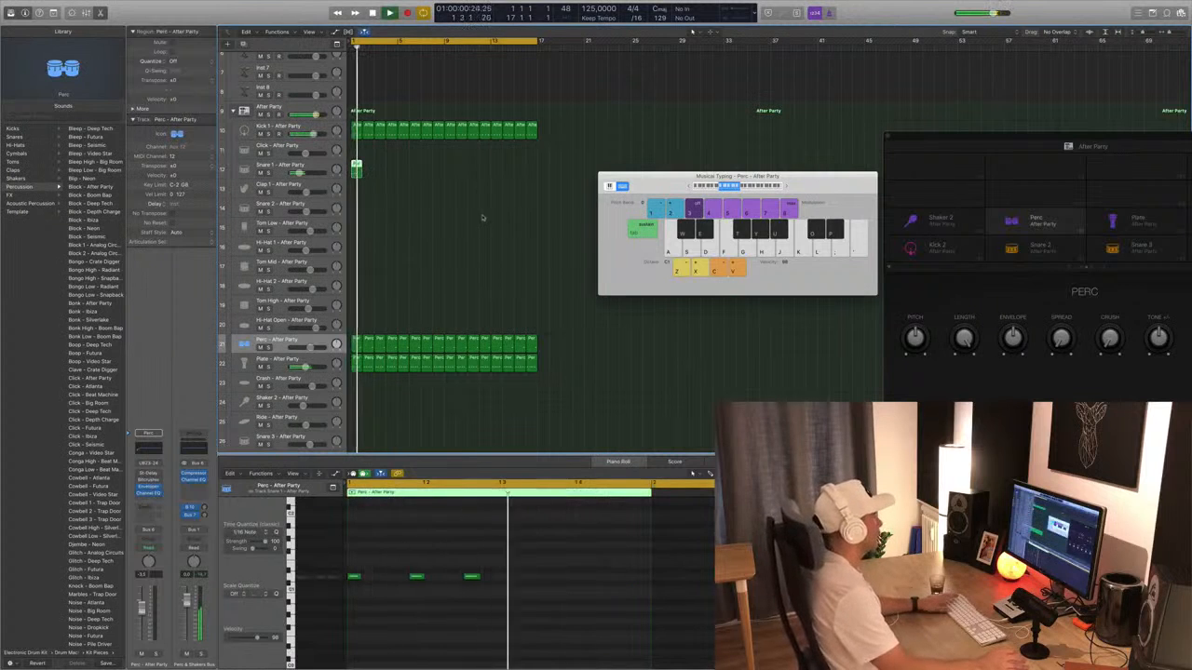
Copy the bar's three snare notes into its second half, starting at beat 3, and play the result.
key(space)
drag(561, 565, 507, 579)
key(space)
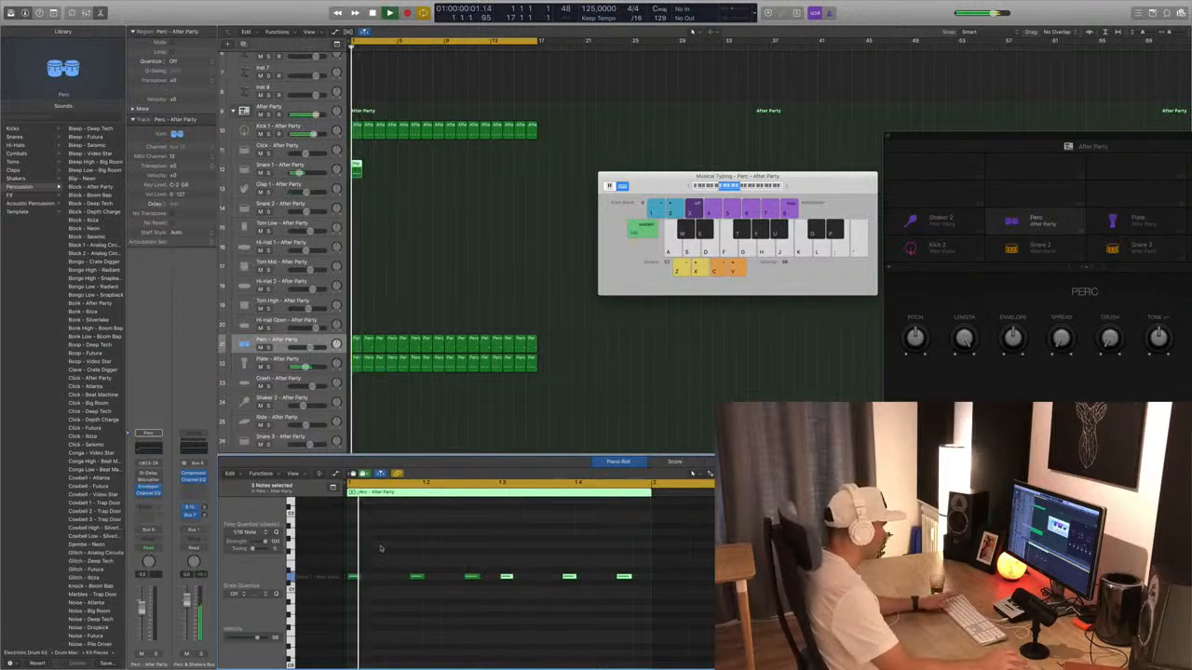
click(355, 576)
key(space)
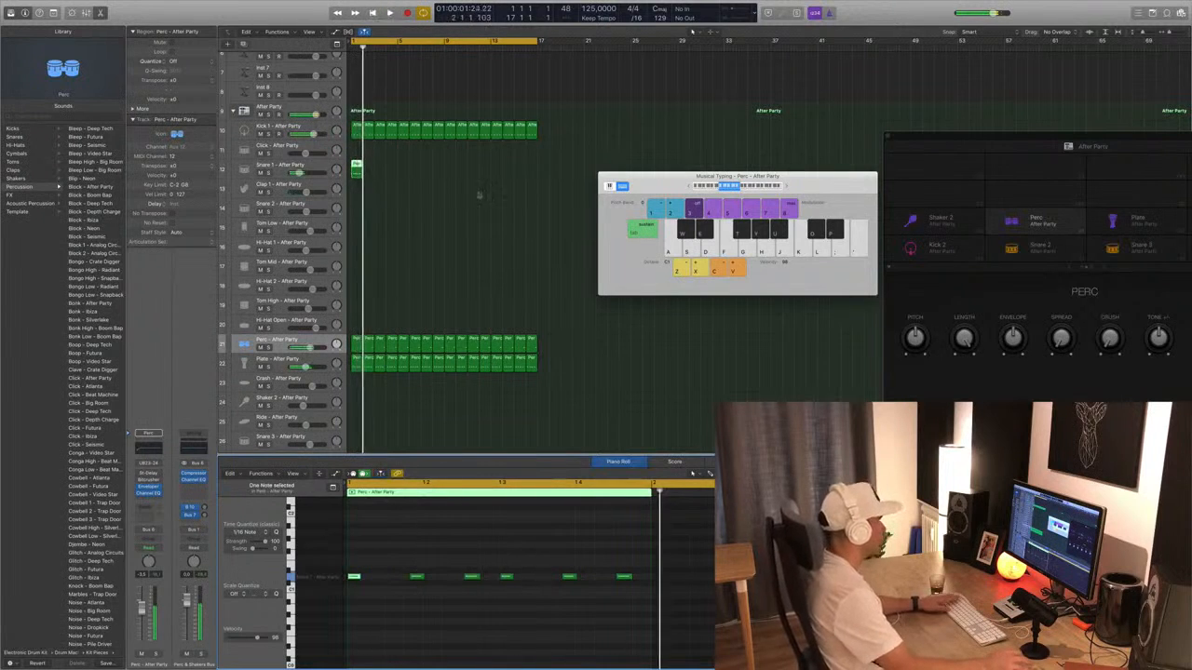
Copy the one-bar Snare 1 region along its track so it fills bars 1 through 16.
key(space)
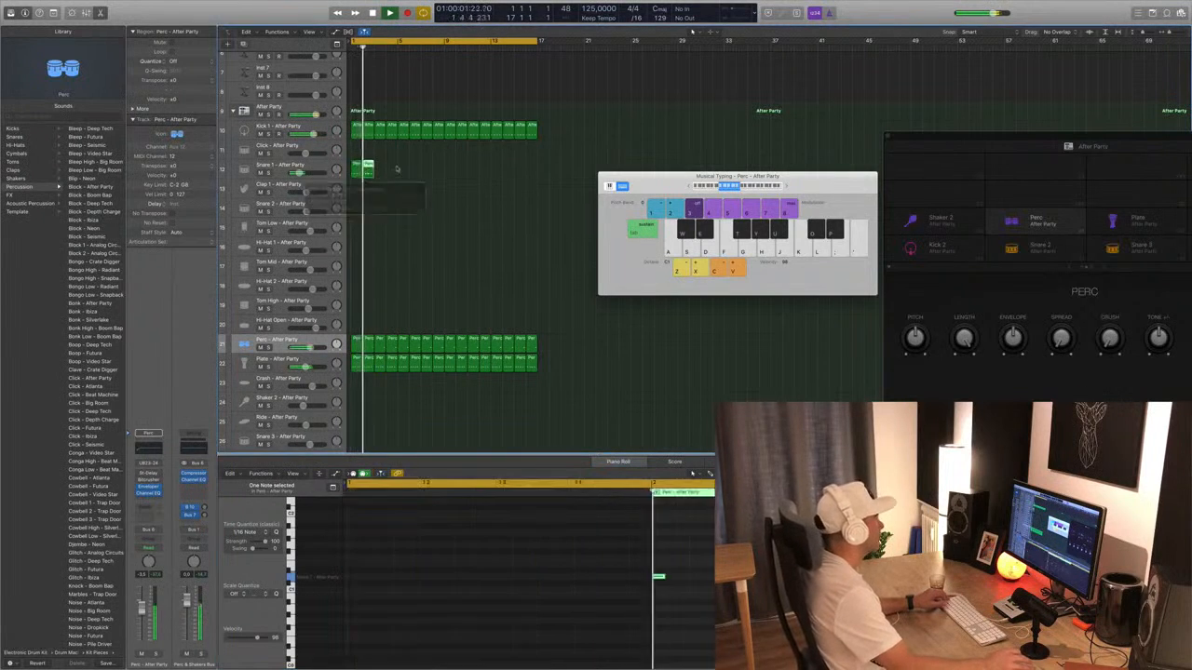
drag(396, 170, 493, 174)
click(430, 216)
key(Return)
key(space)
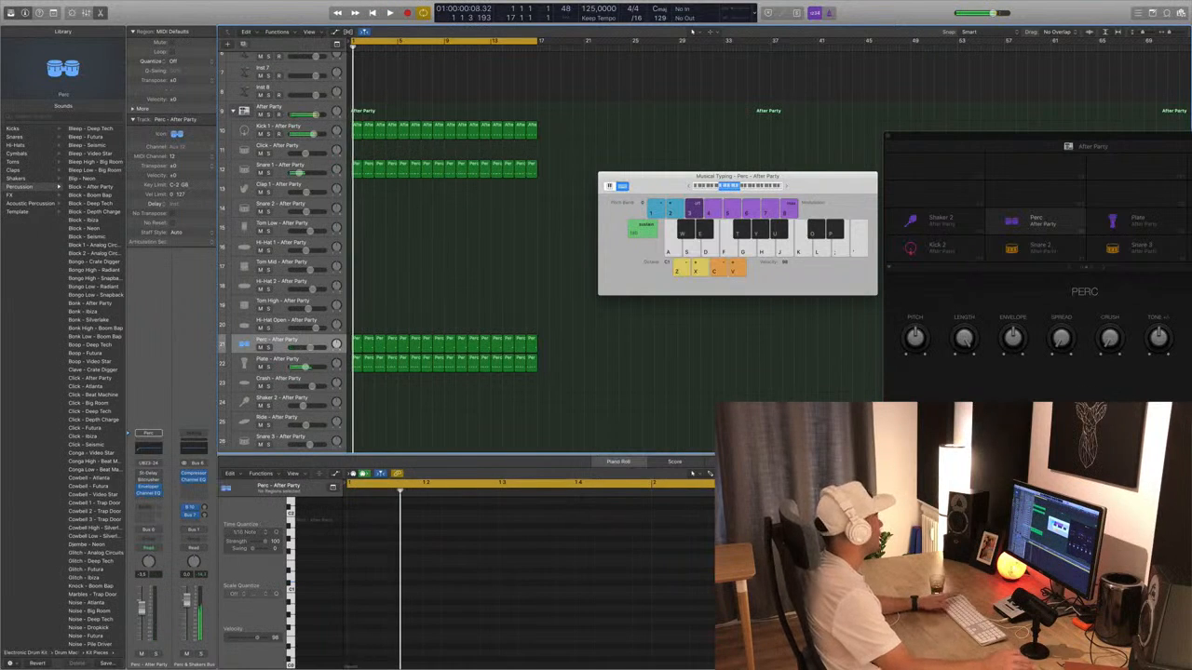
Play the groove from the start and lower the Snare 1 track's volume slightly.
key(space)
key(space)
key(space)
drag(299, 173, 297, 173)
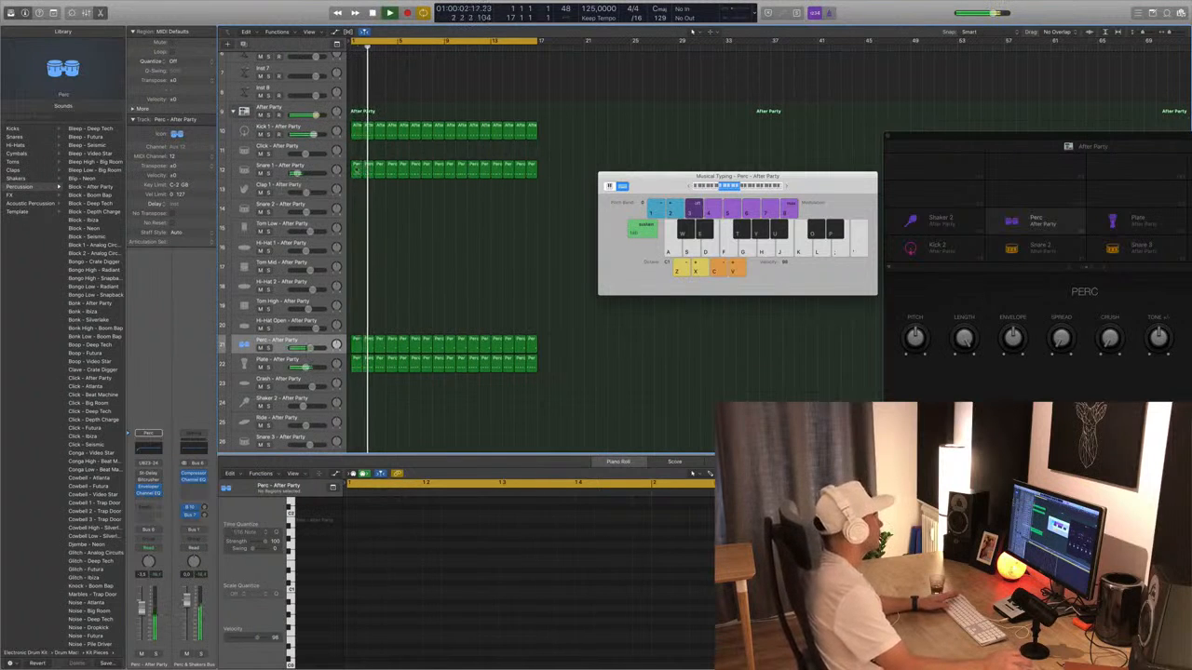
Listen to the first Snare 1 region and add a copy of its beat 3 note two sixteenths later.
click(356, 169)
key(space)
key(space)
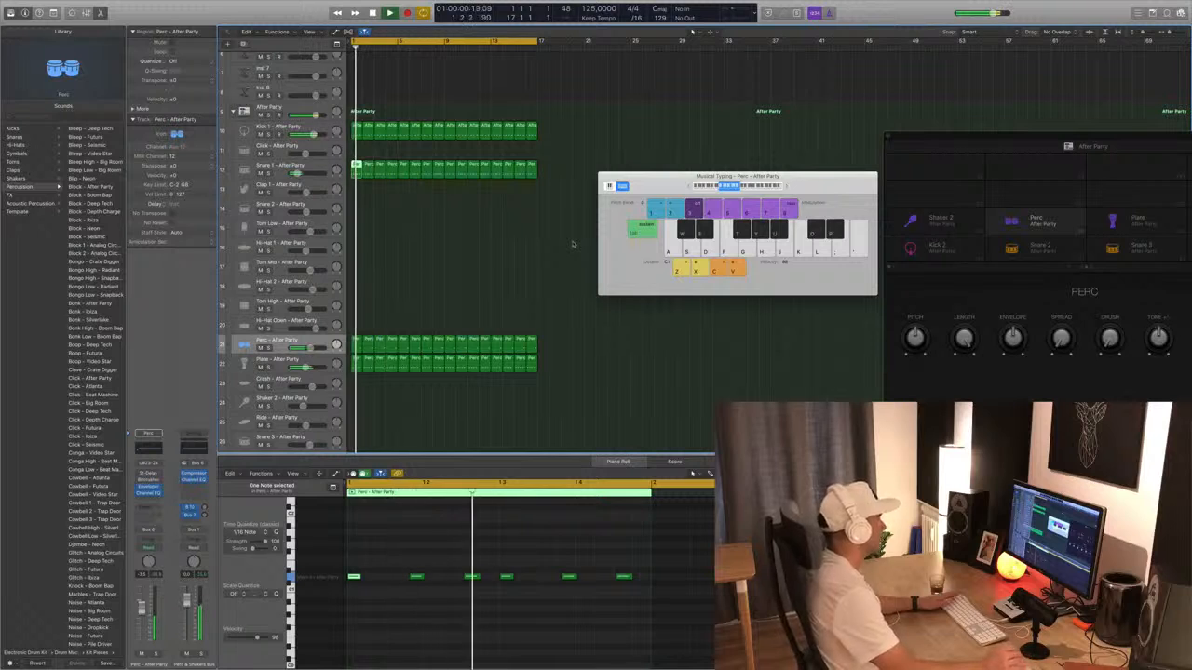
key(space)
key(space)
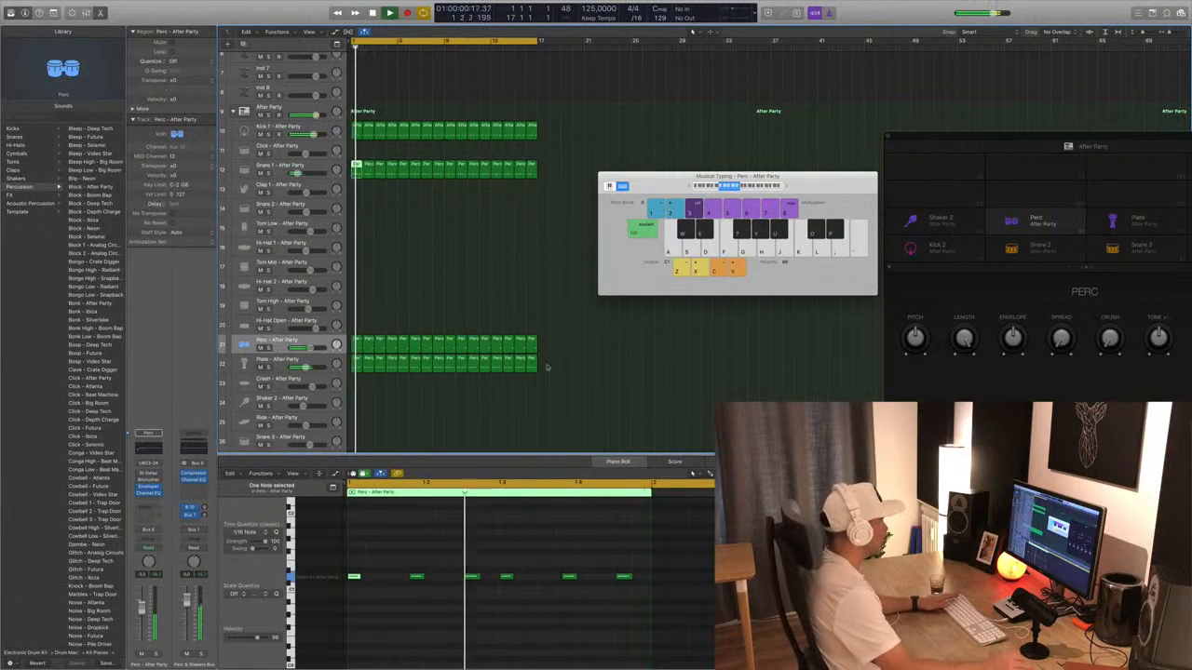
key(space)
click(505, 578)
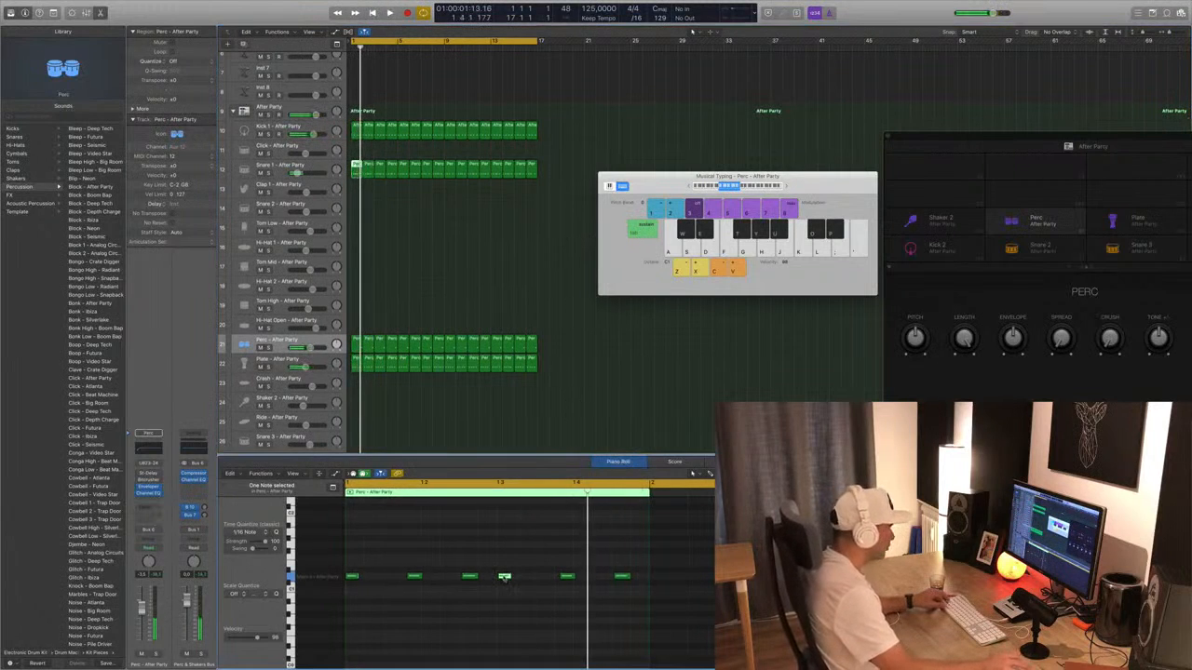
drag(505, 577, 543, 579)
key(space)
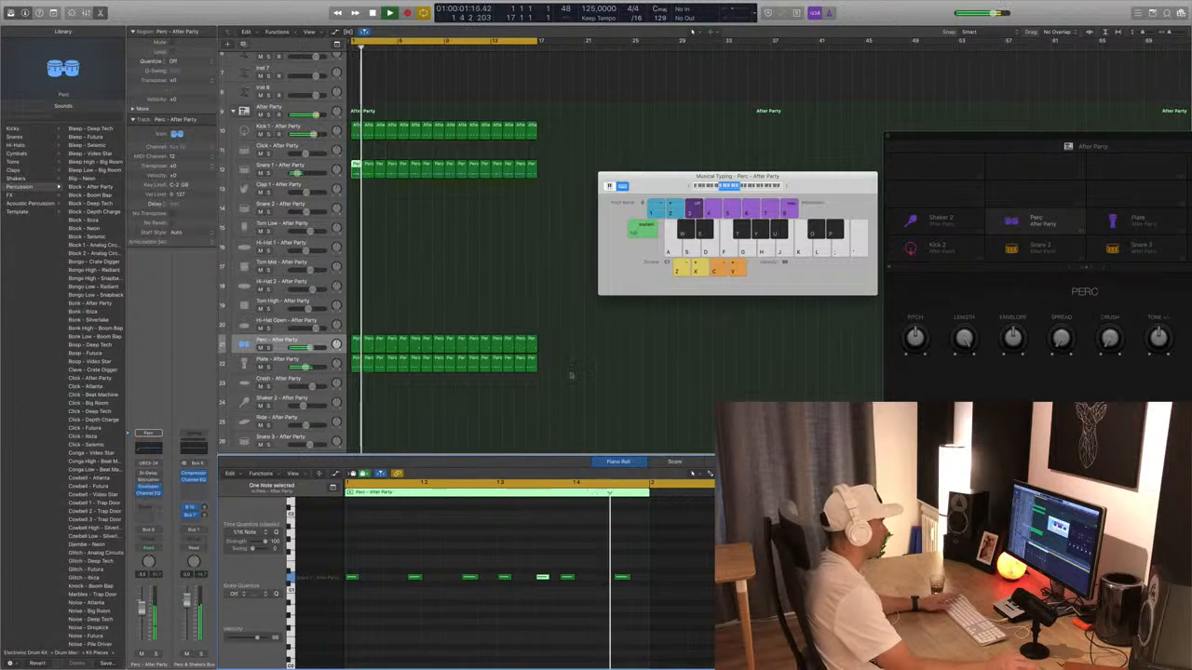
Replace the Snare 1 regions in bars 2 through 16 with copies of the edited first bar.
key(space)
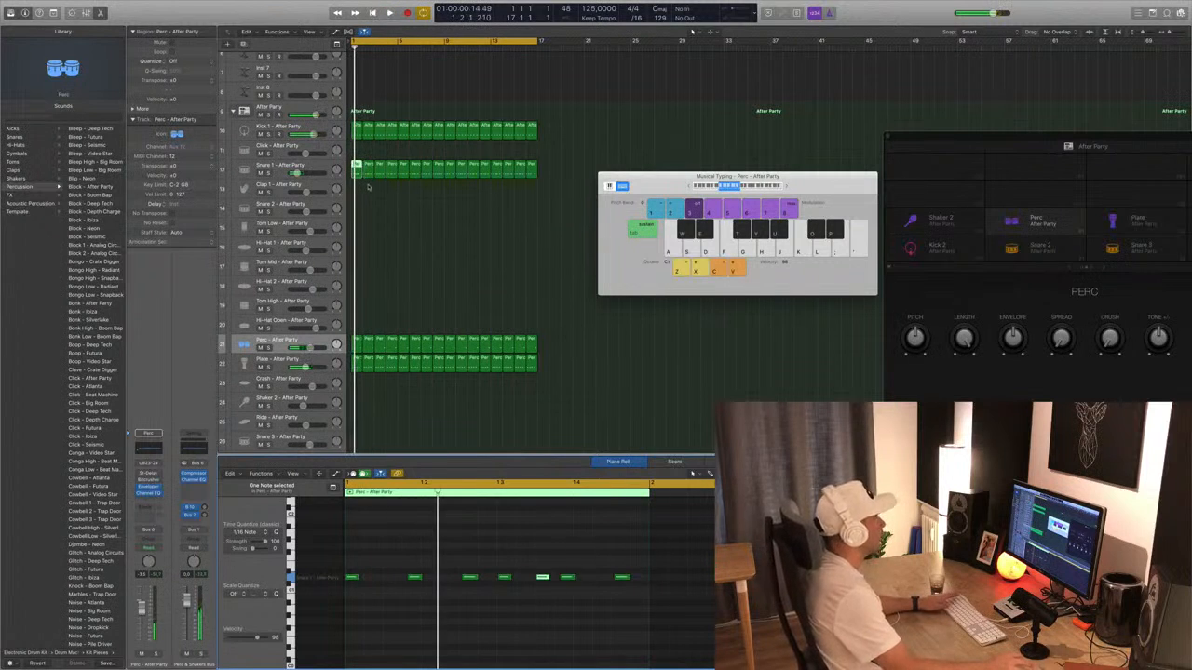
drag(369, 188, 578, 175)
key(Delete)
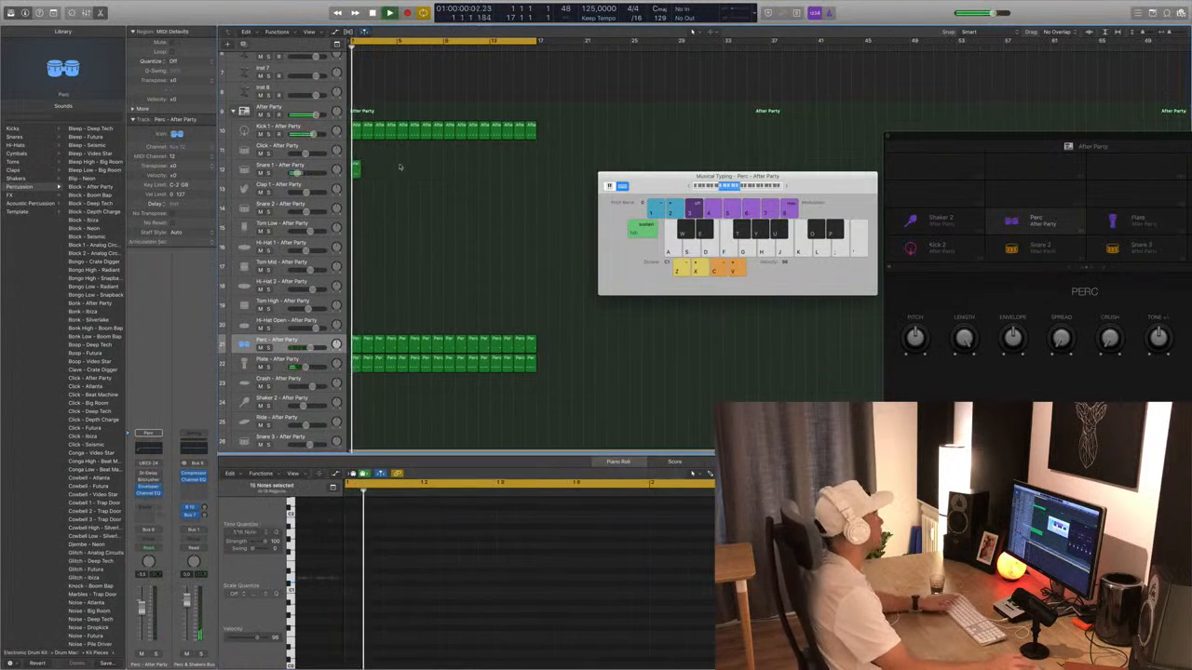
key(space)
drag(357, 172, 369, 172)
drag(383, 176, 465, 173)
click(460, 170)
key(space)
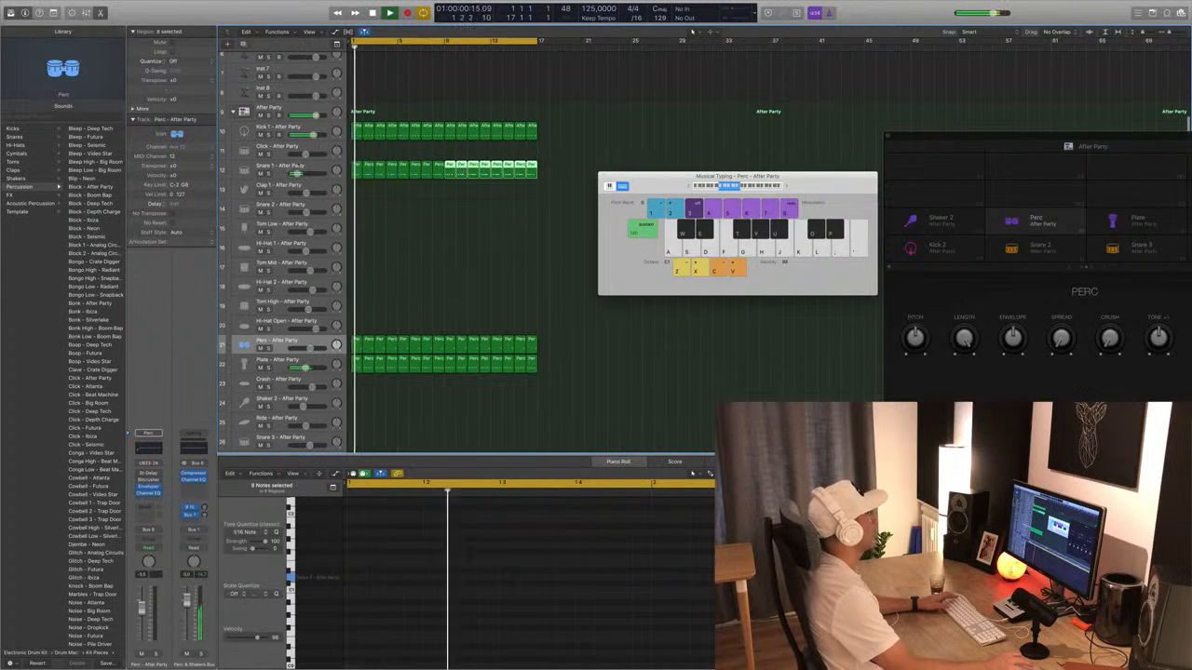
Listen to the Snare 1 and Perc patterns and copy the first Perc region to bar 1 of the Tom Mid track.
click(297, 166)
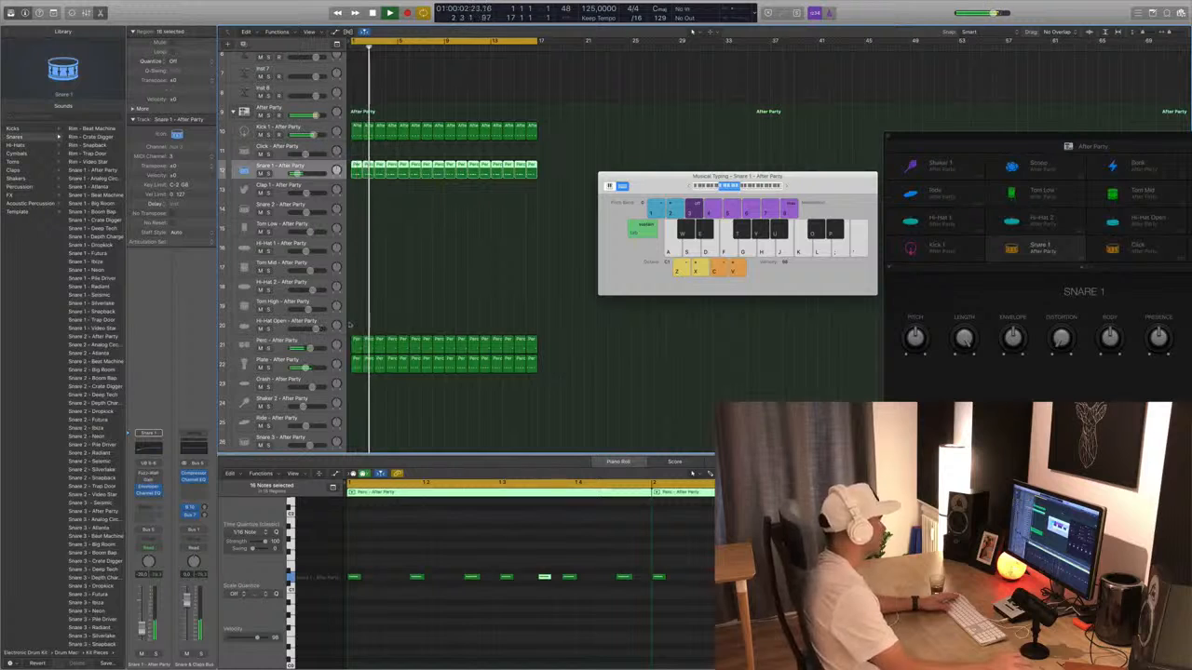
click(369, 341)
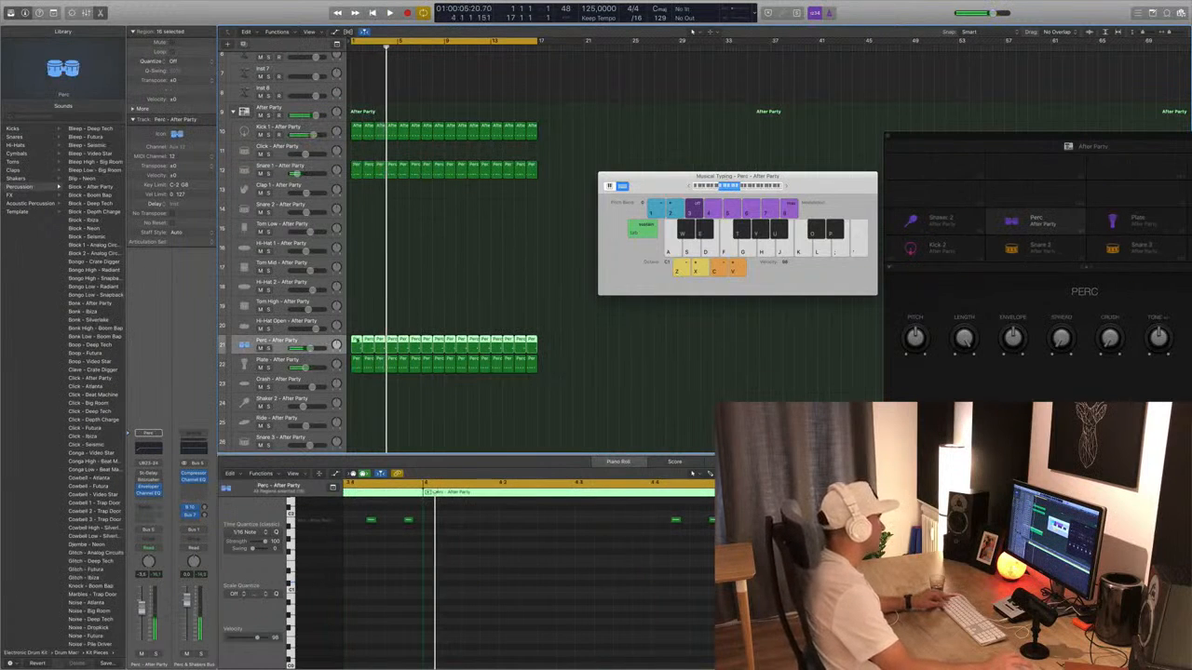
click(356, 343)
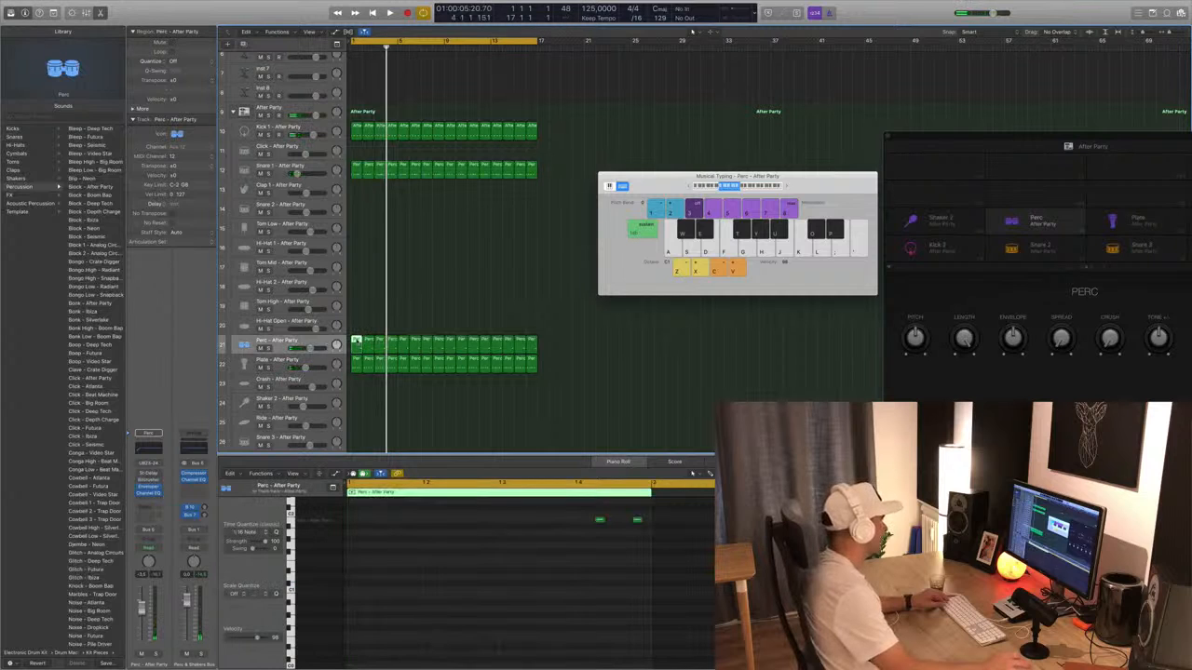
scroll(373, 425, down, 5)
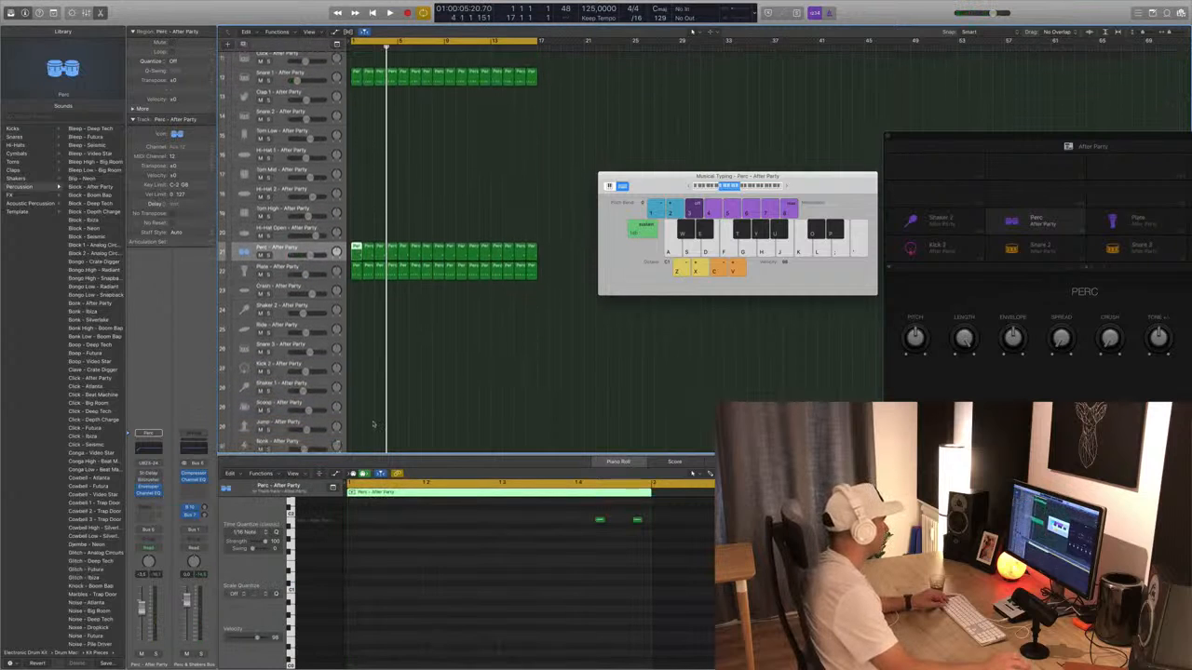
scroll(373, 424, up, 2)
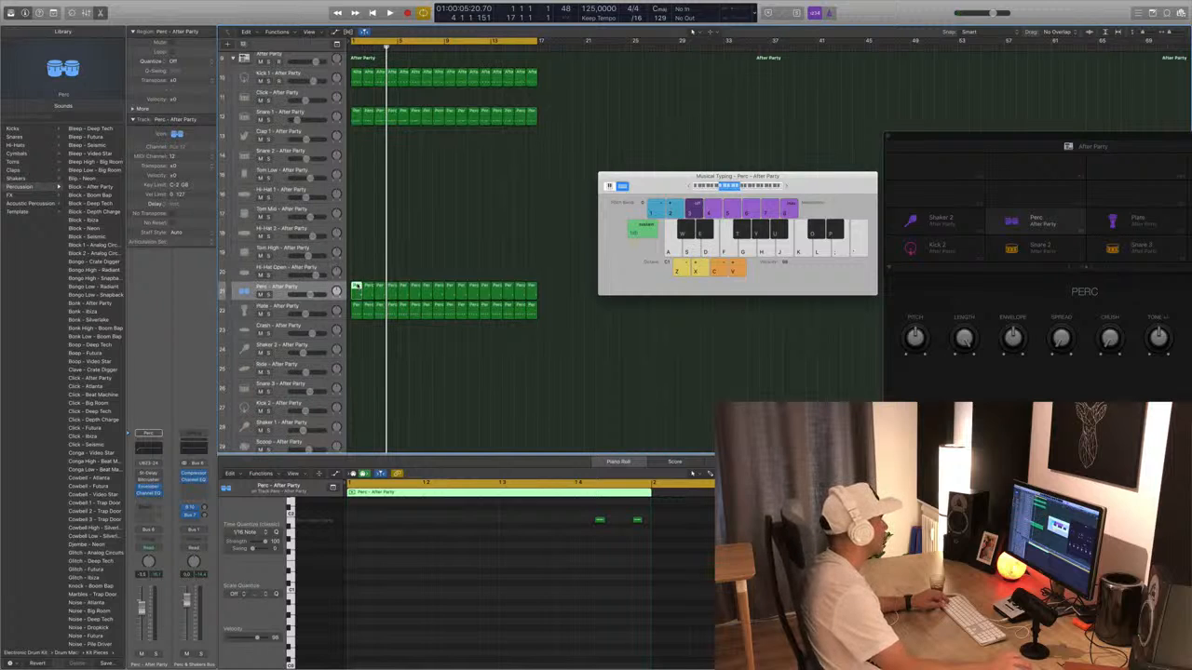
drag(356, 288, 357, 216)
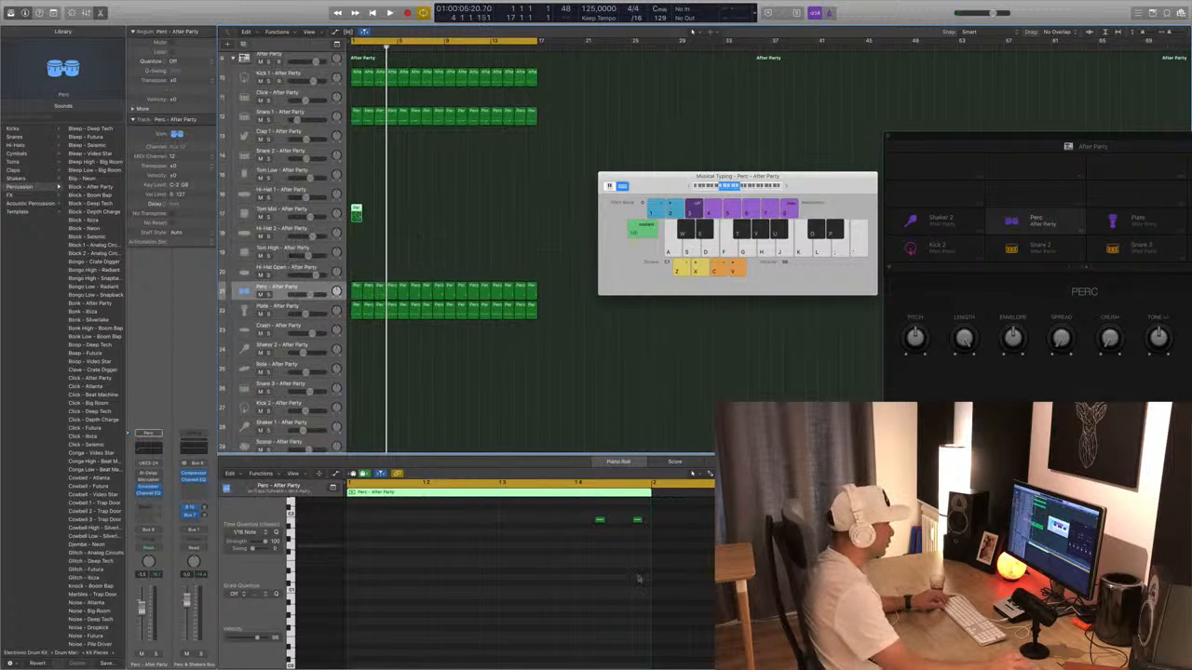
Move both Tom Mid notes in bar 1 earlier, onto the last sixteenth of beat 1 and the second sixteenth of beat 2, checking by playback.
drag(576, 516, 715, 550)
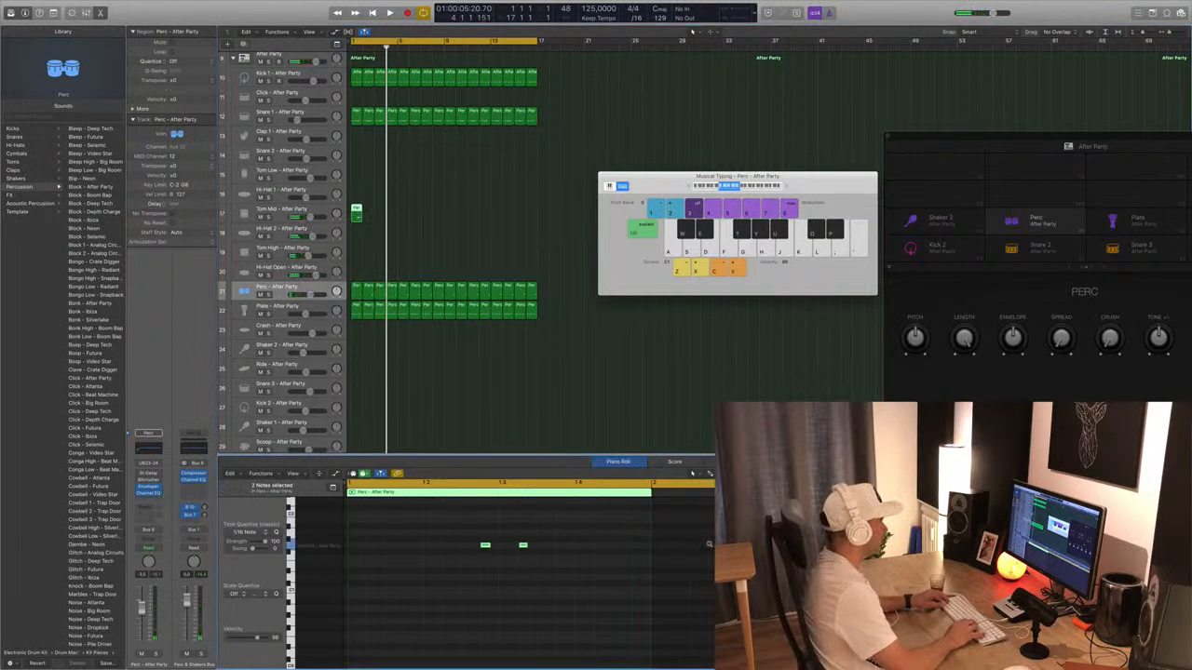
key(space)
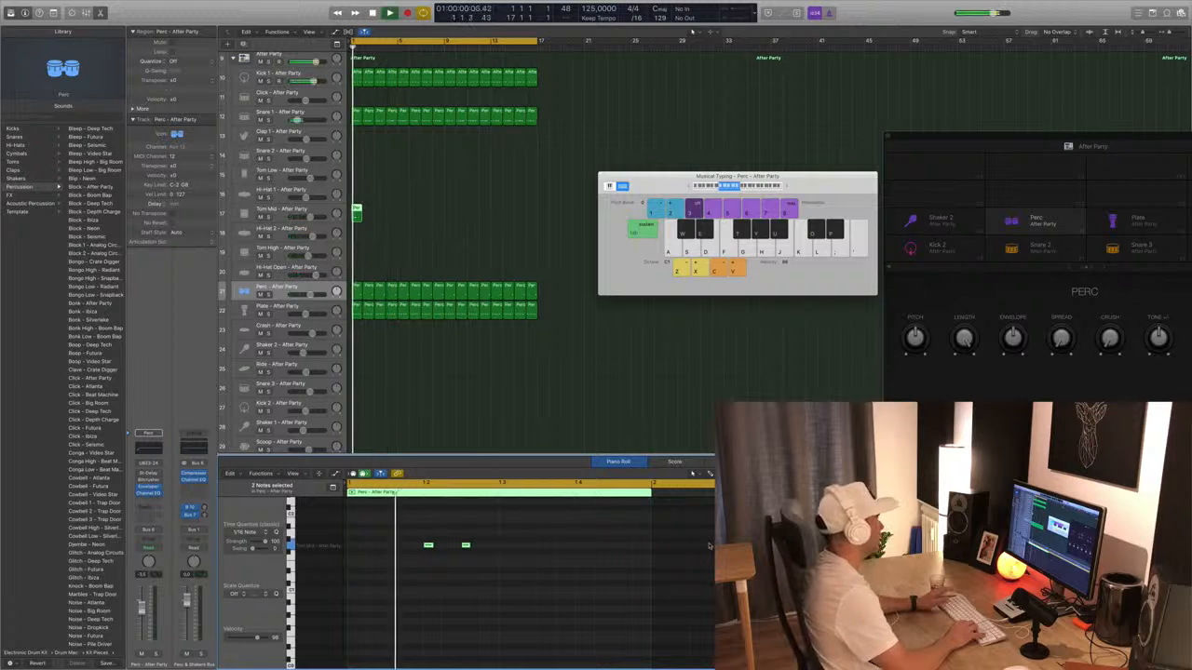
key(space)
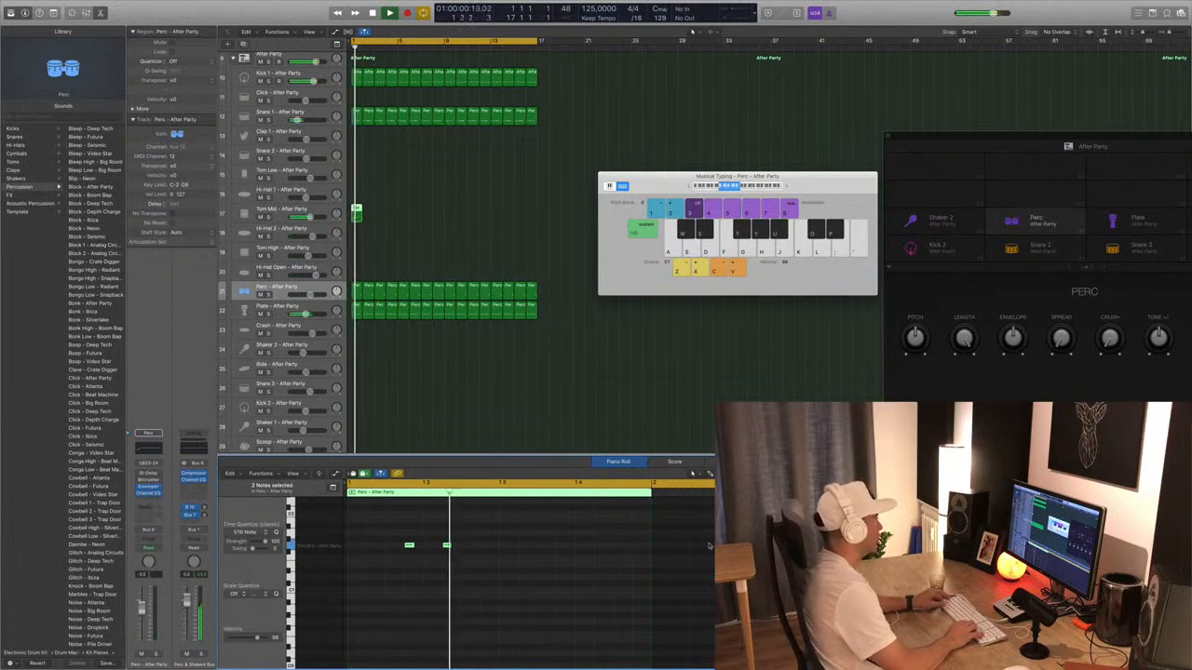
key(alt+Right)
key(alt+Right)
key(alt+Right)
key(alt+Right)
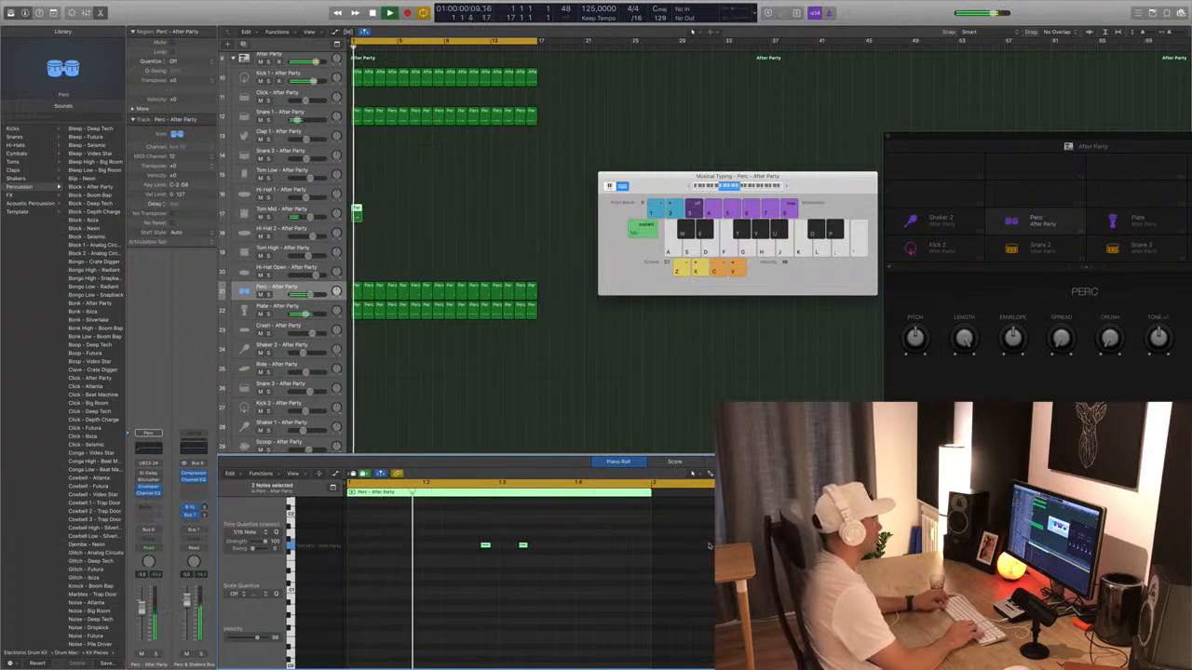
key(alt+Left)
key(alt+Left)
key(alt+Left)
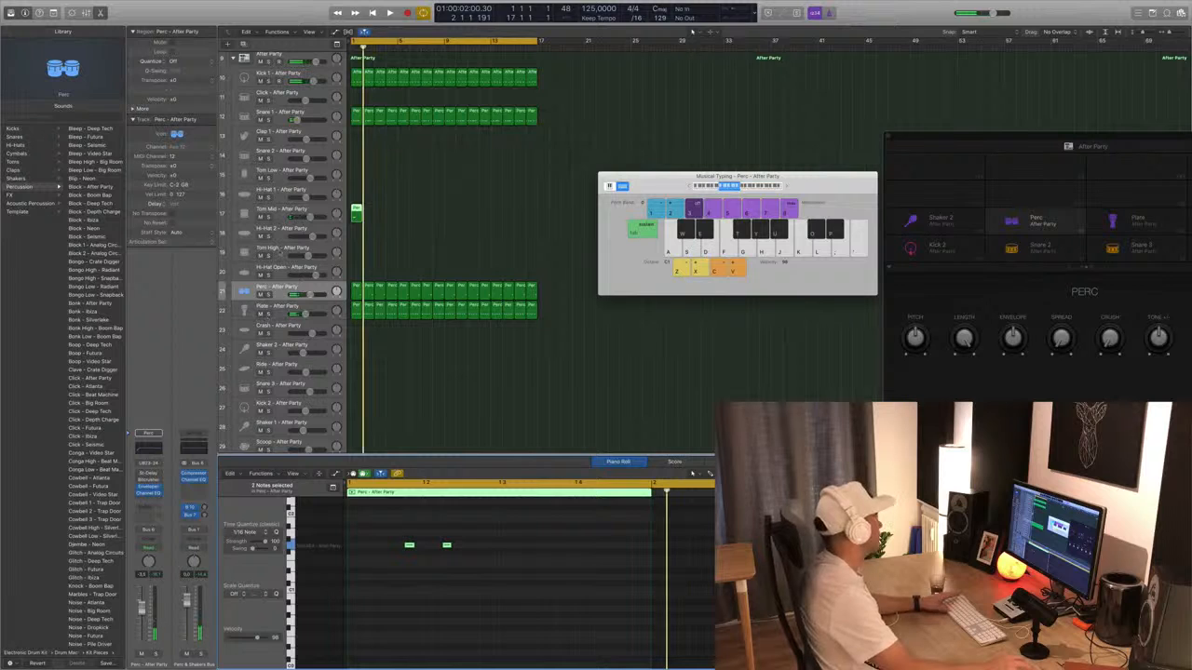
Solo the Tom Mid, Perc and Plate tracks and listen to their patterns together from the start.
click(268, 314)
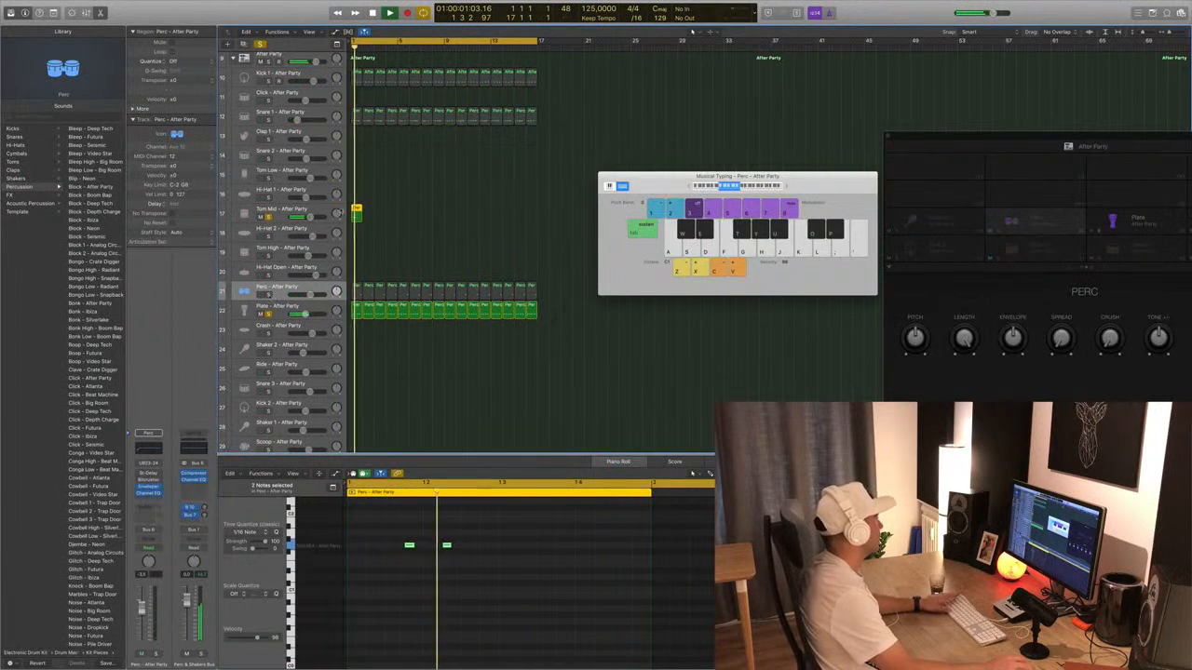
click(269, 296)
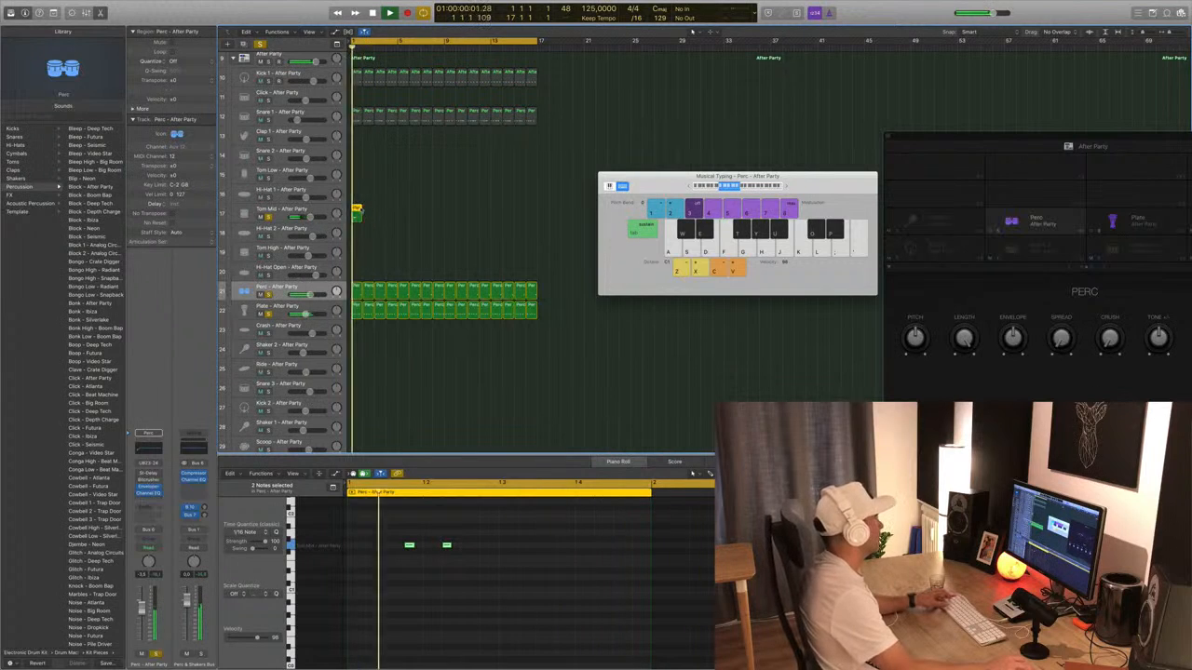
mouse_move(359, 212)
mouse_down()
mouse_move(370, 215)
mouse_move(356, 213)
mouse_up()
click(368, 257)
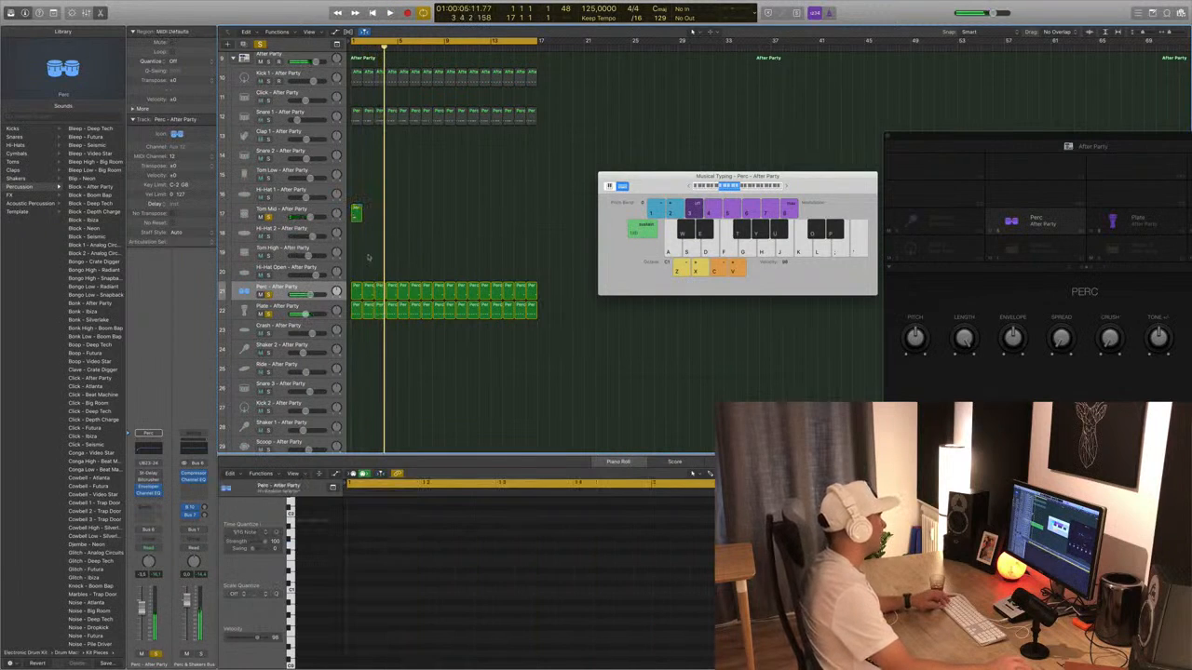
key(space)
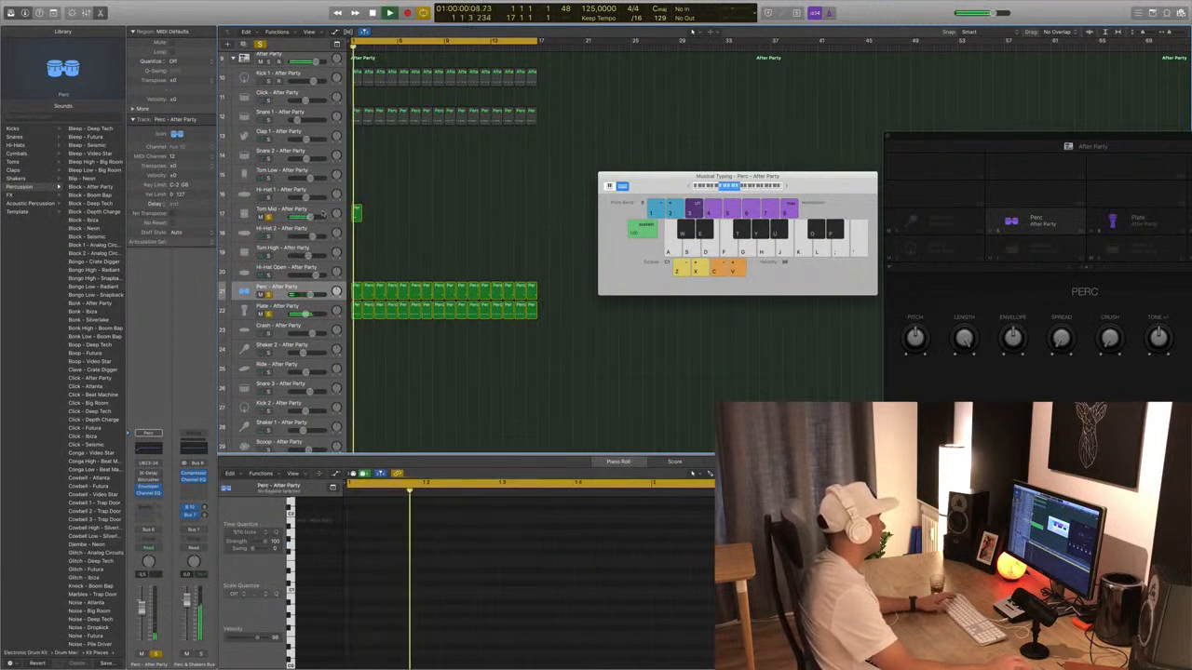
key(space)
Copy the edited Tom Mid region from bar 1 across bars 2 through 16.
click(357, 213)
click(400, 205)
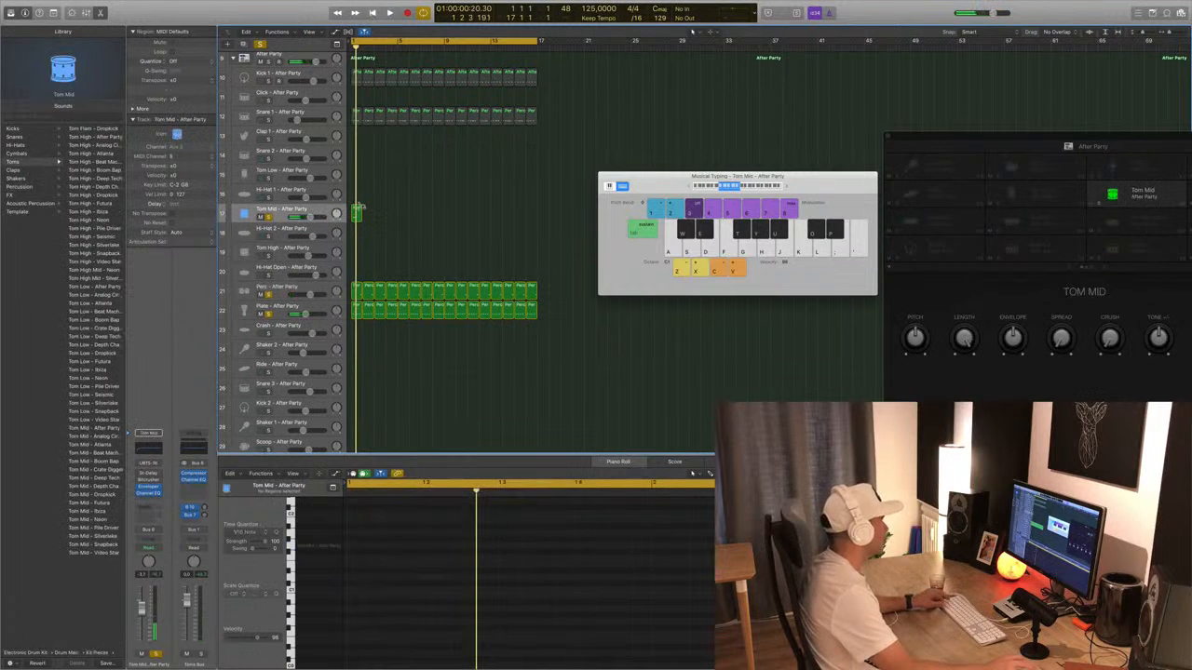
click(329, 306)
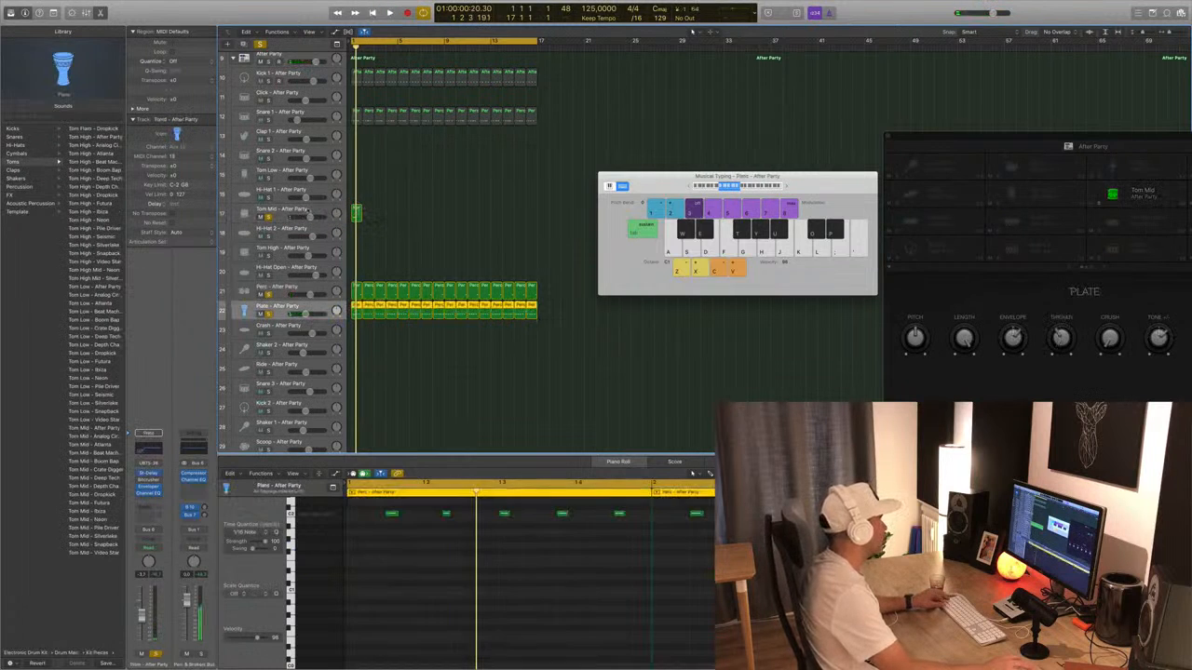
drag(356, 213, 372, 218)
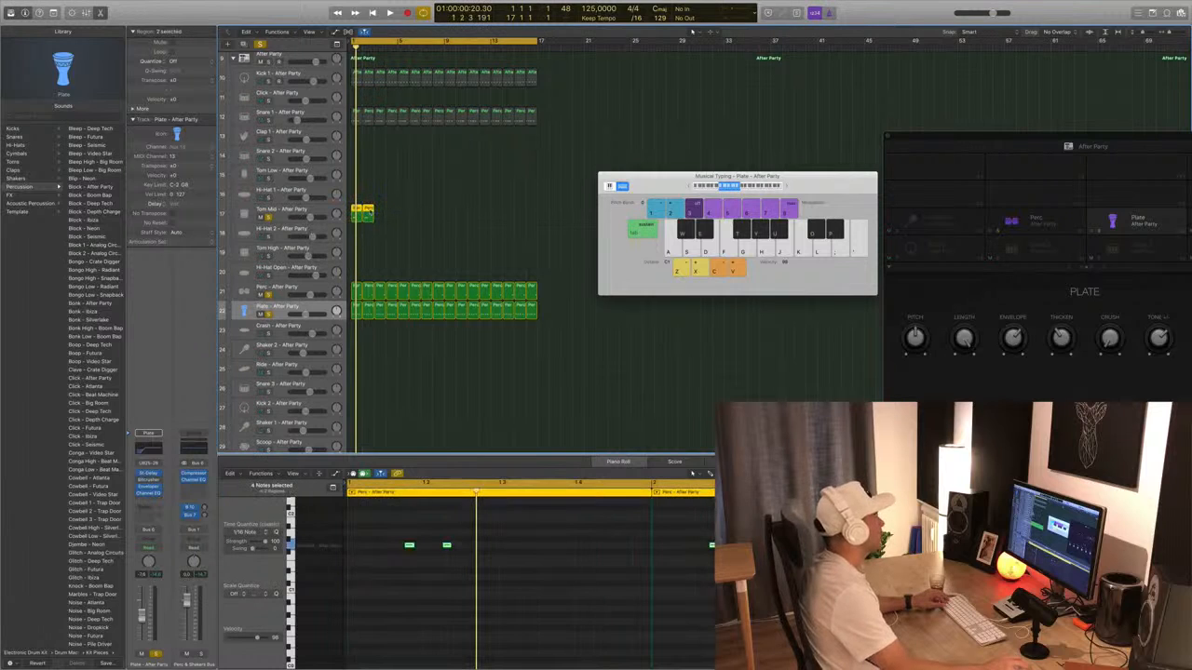
drag(374, 216, 537, 213)
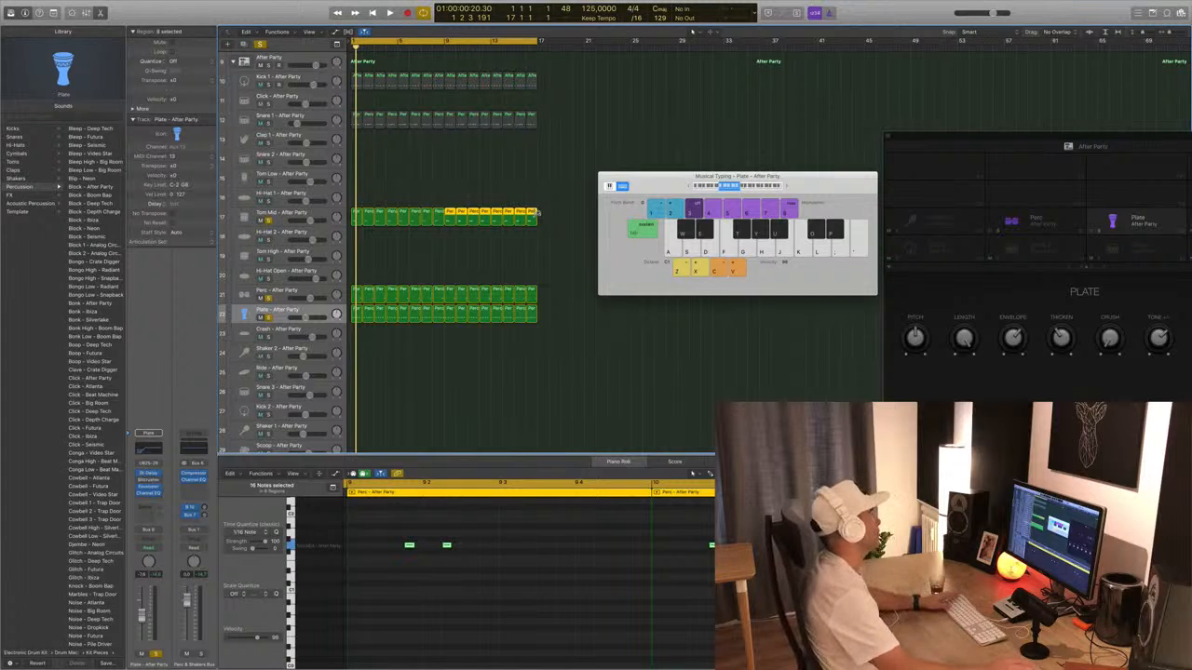
click(484, 253)
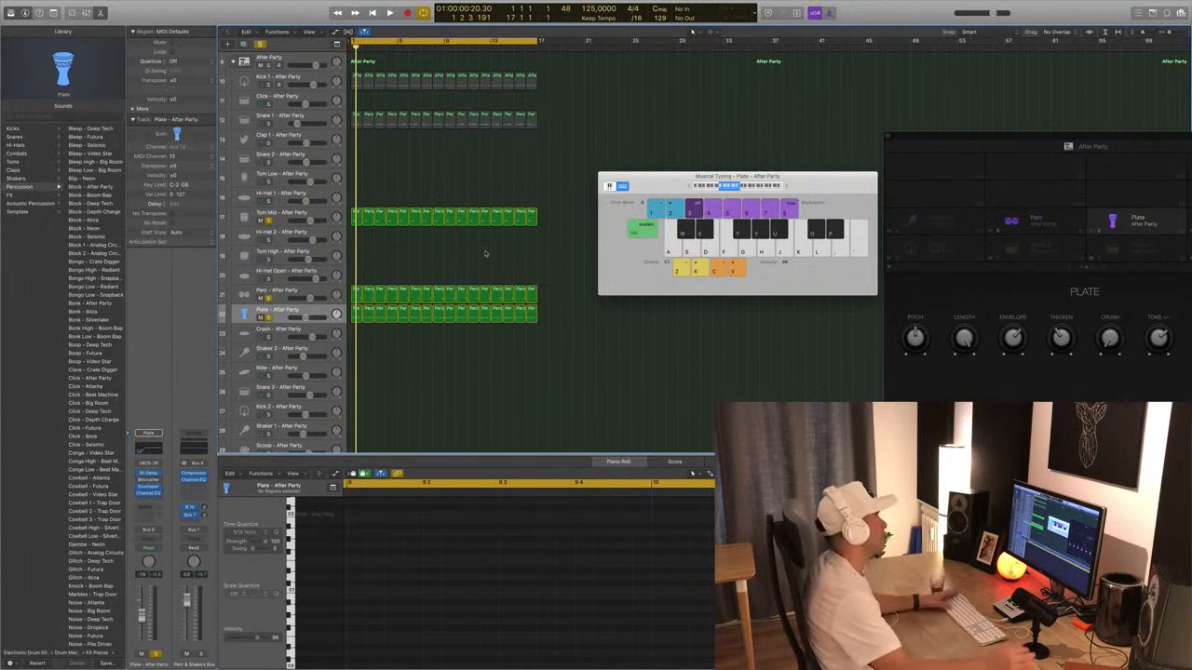
Listen to the soloed tracks, clear all solos and replay the full groove from the start.
key(space)
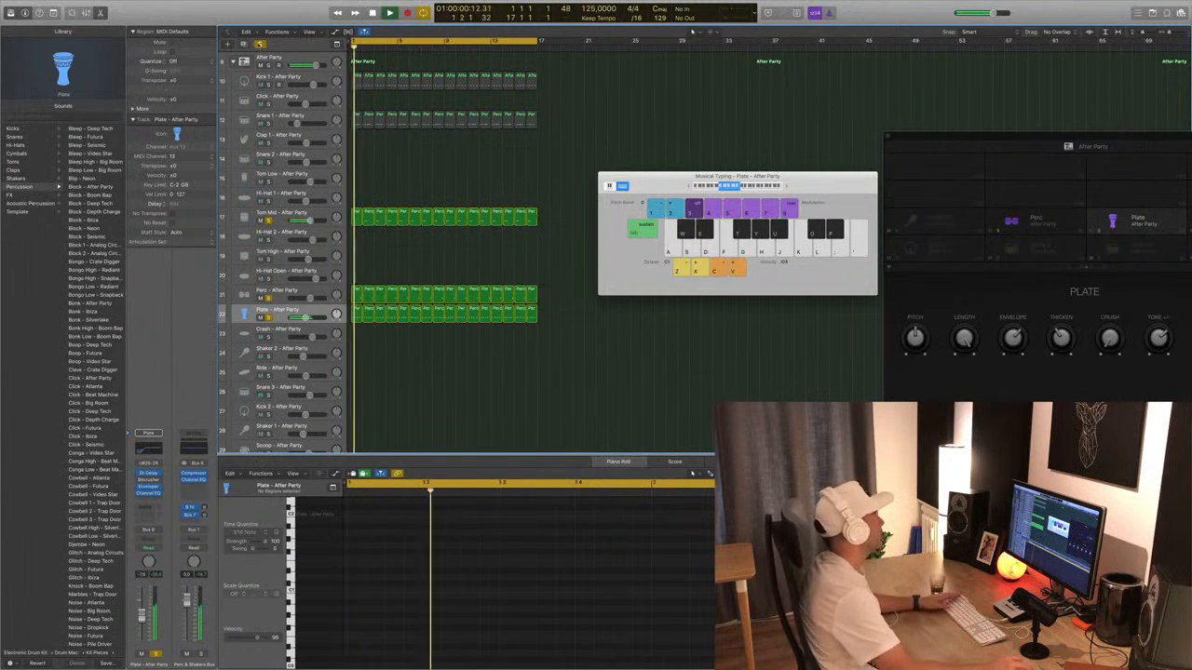
click(260, 44)
key(Return)
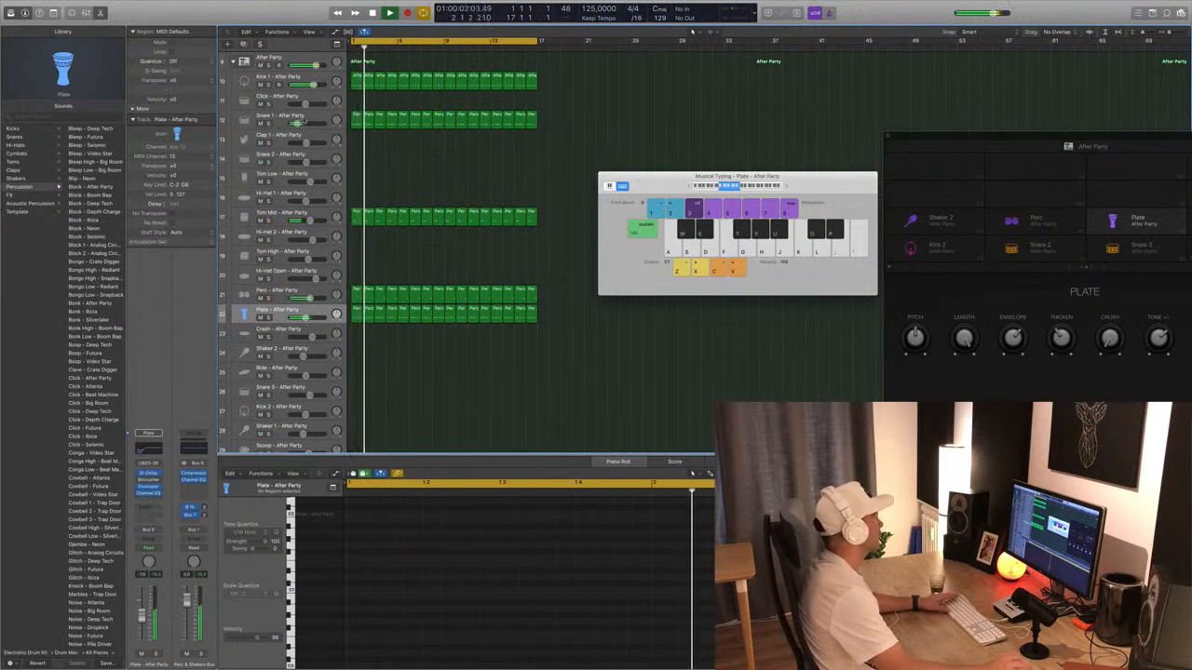
Audition alternative snare sounds on the Snare 1 track during playback and settle on Snare 1 - Depth Charge.
click(299, 122)
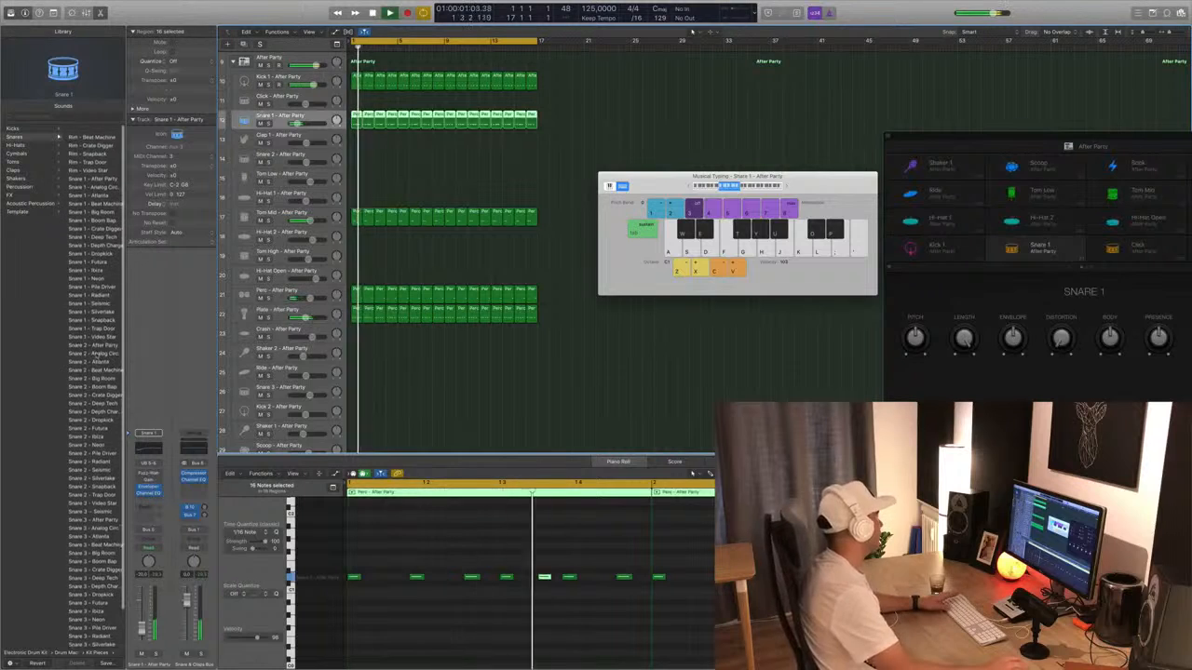
scroll(98, 355, down, 1)
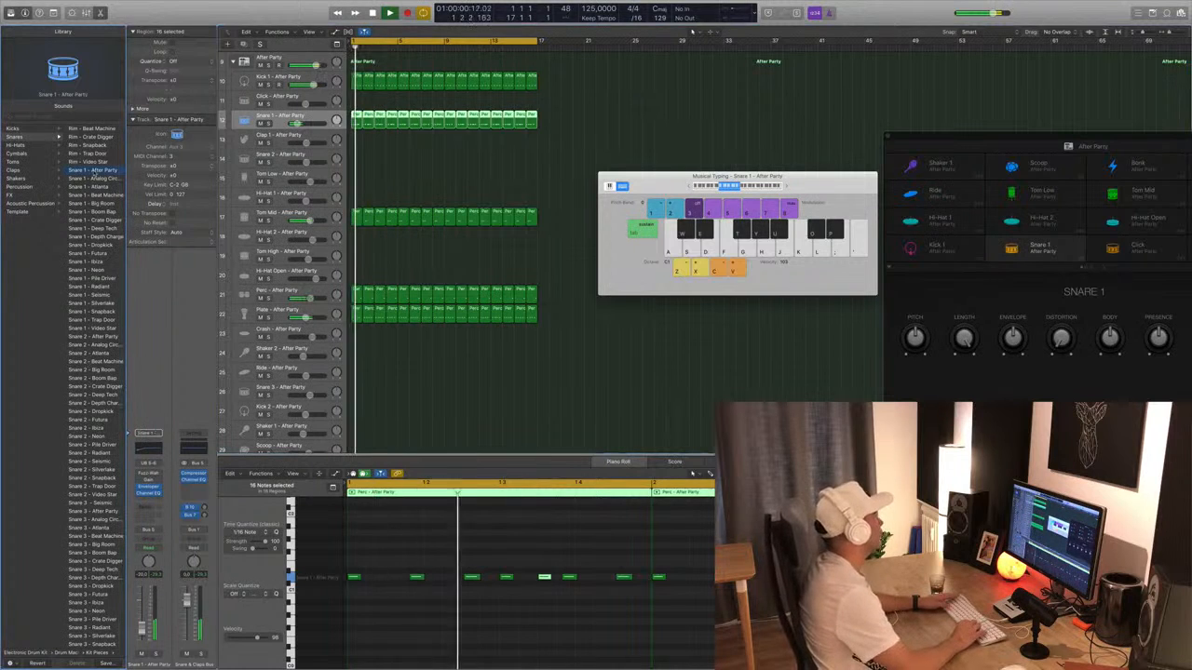
key(Down)
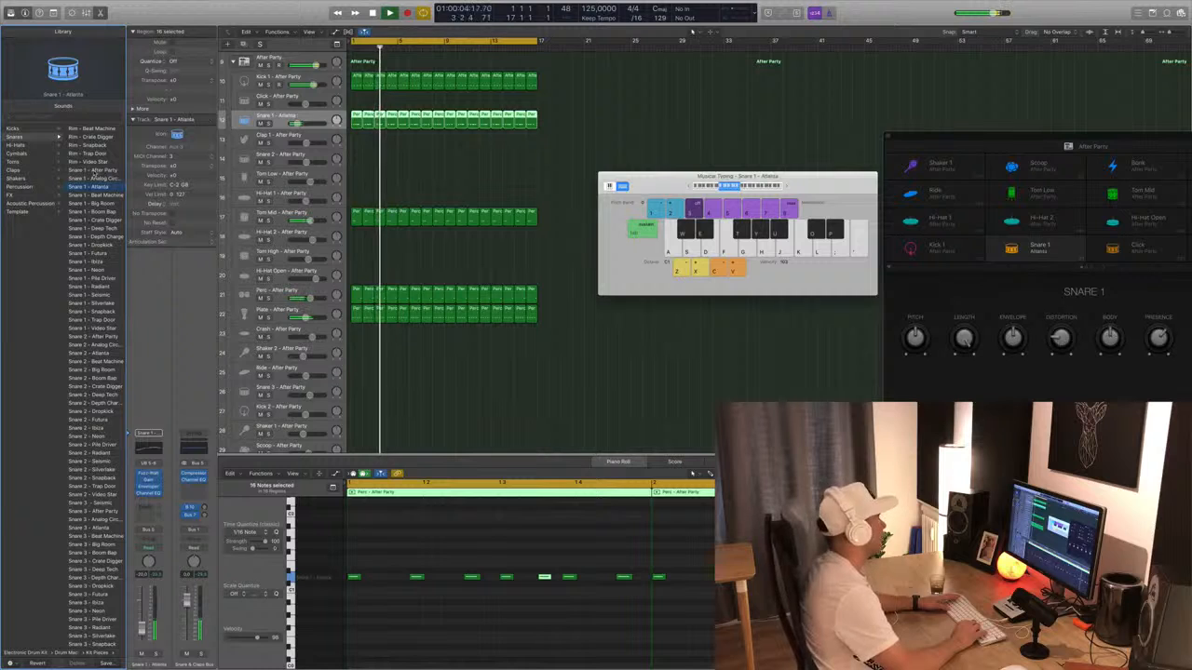
key(Down)
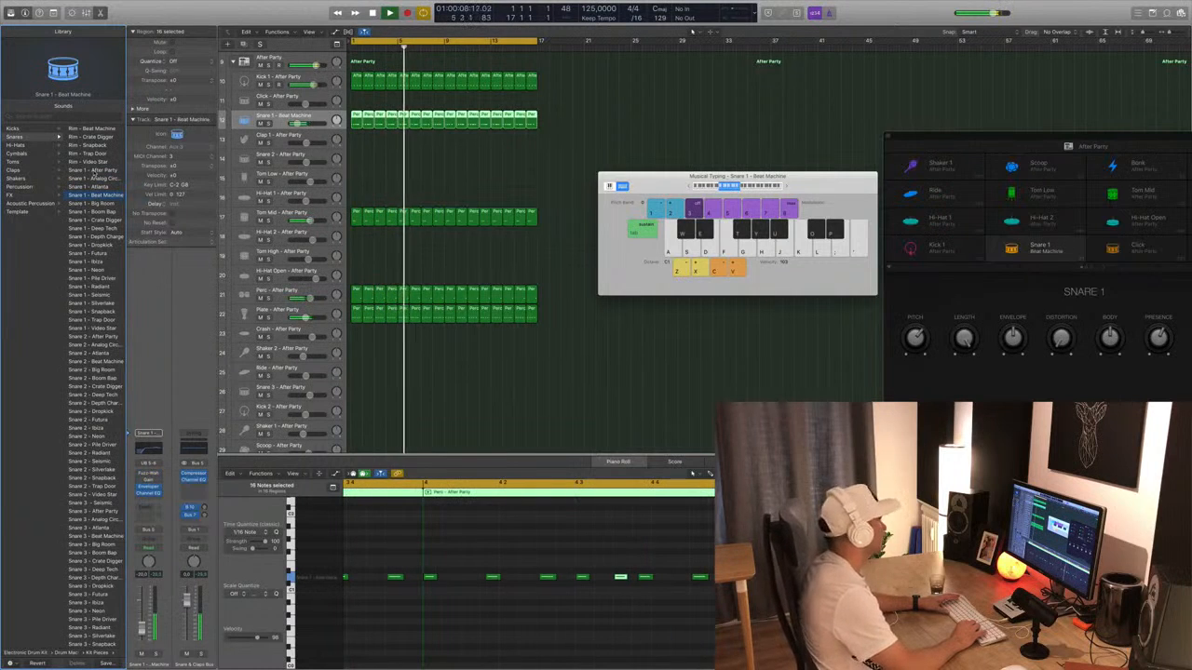
key(Down)
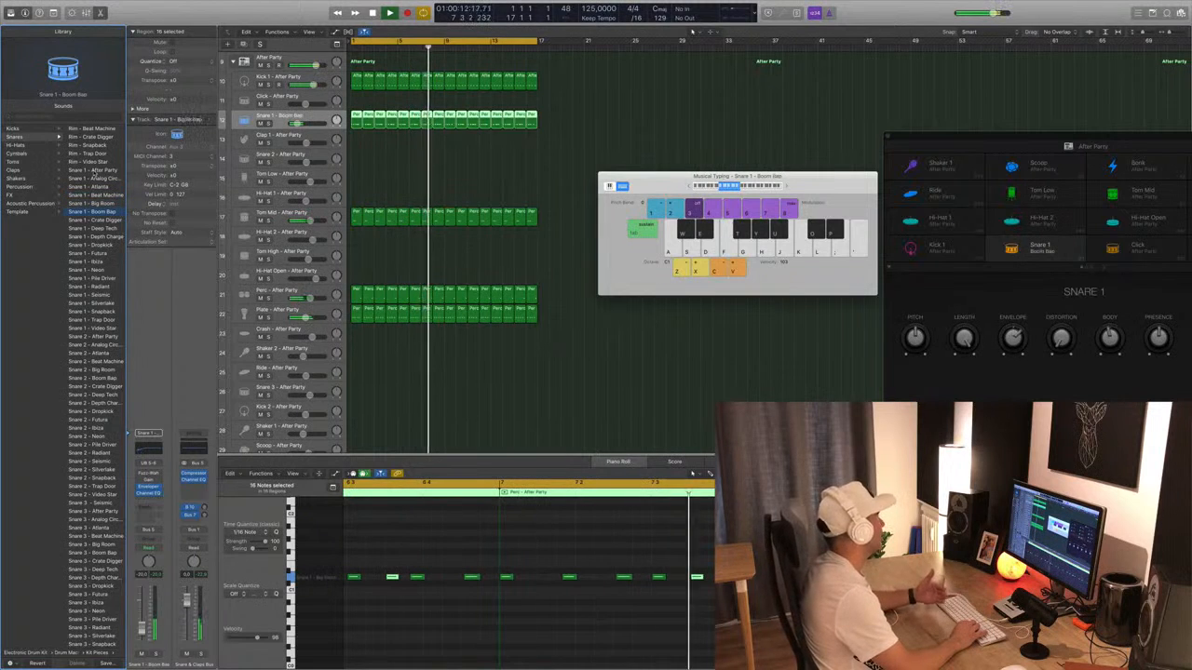
key(Down)
key(Down)
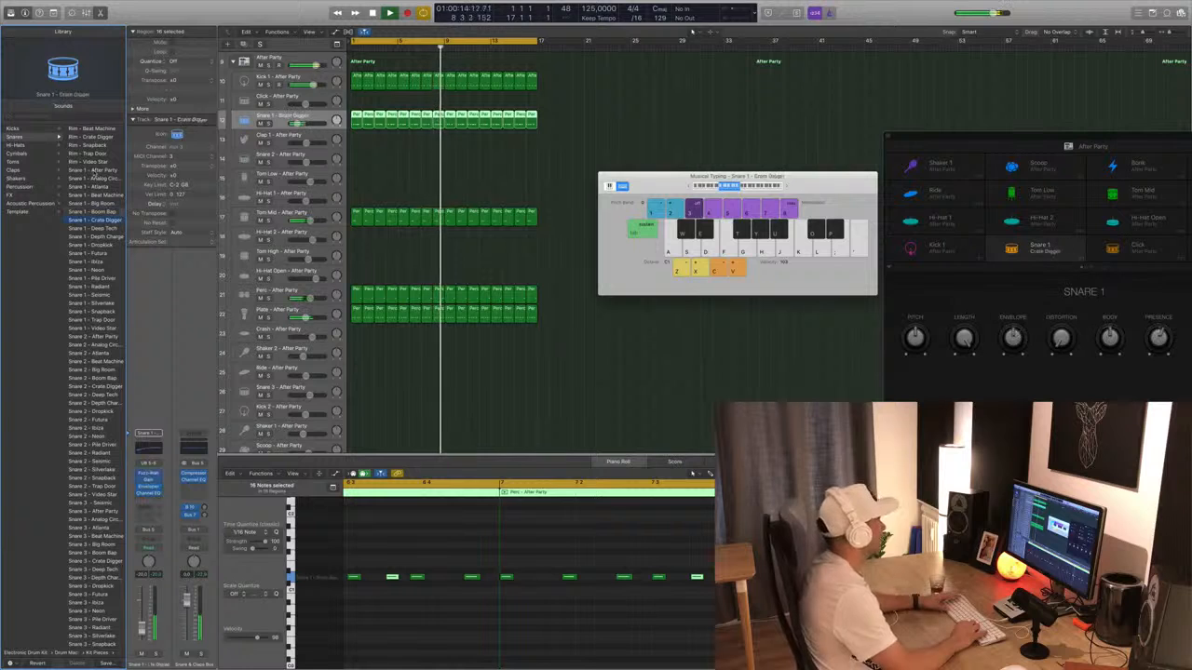
key(Down)
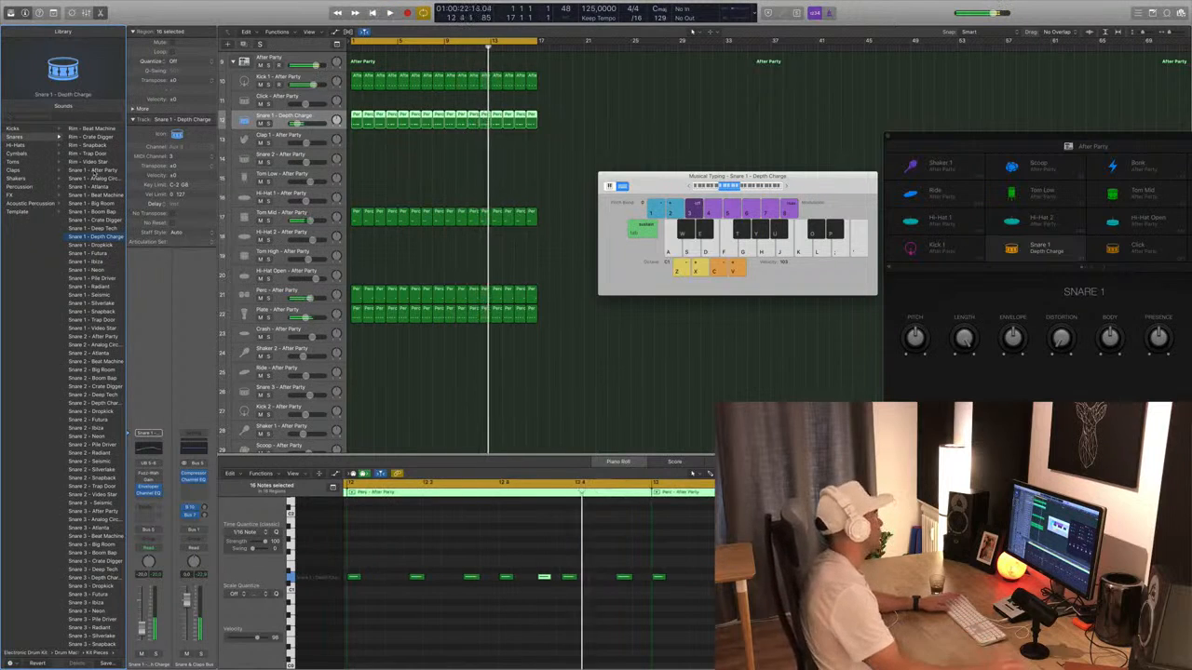
key(Return)
Replay the groove and lower the Tom Mid and Perc track volumes slightly.
click(276, 213)
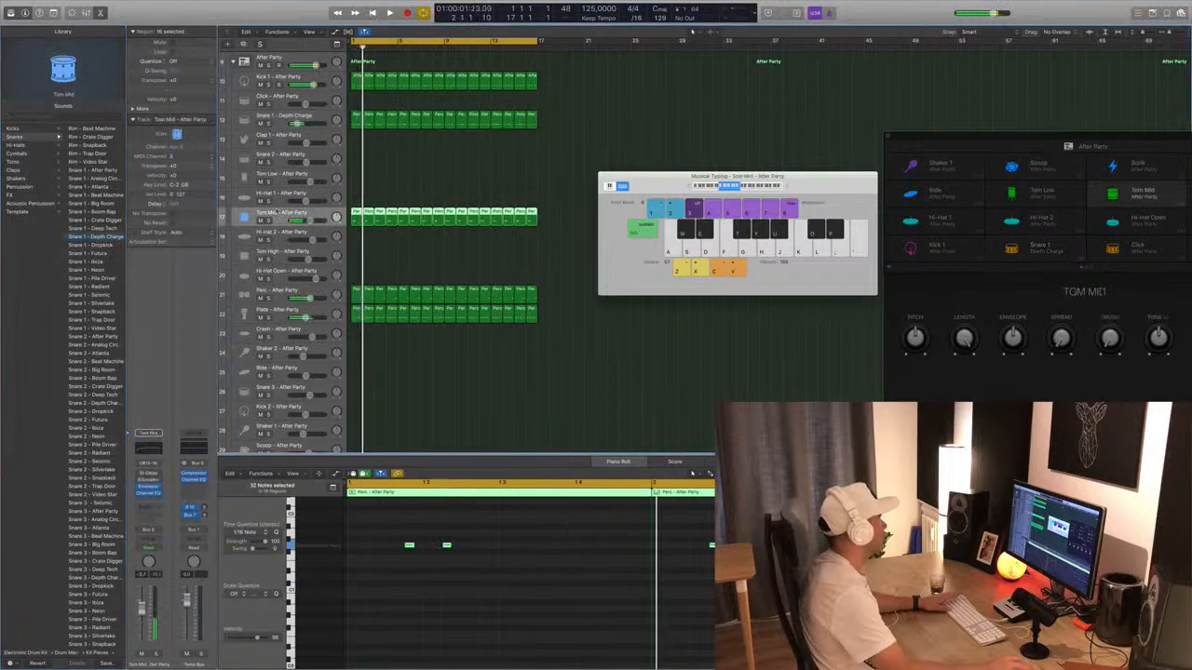
key(Return)
key(Return)
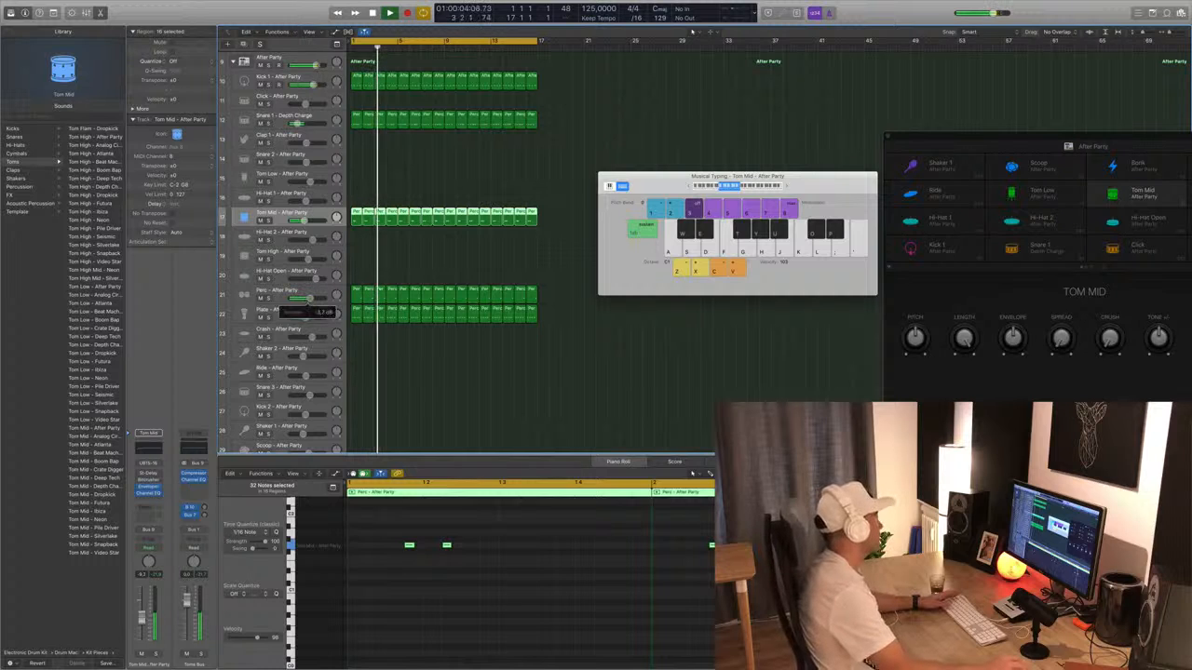
drag(310, 299, 307, 300)
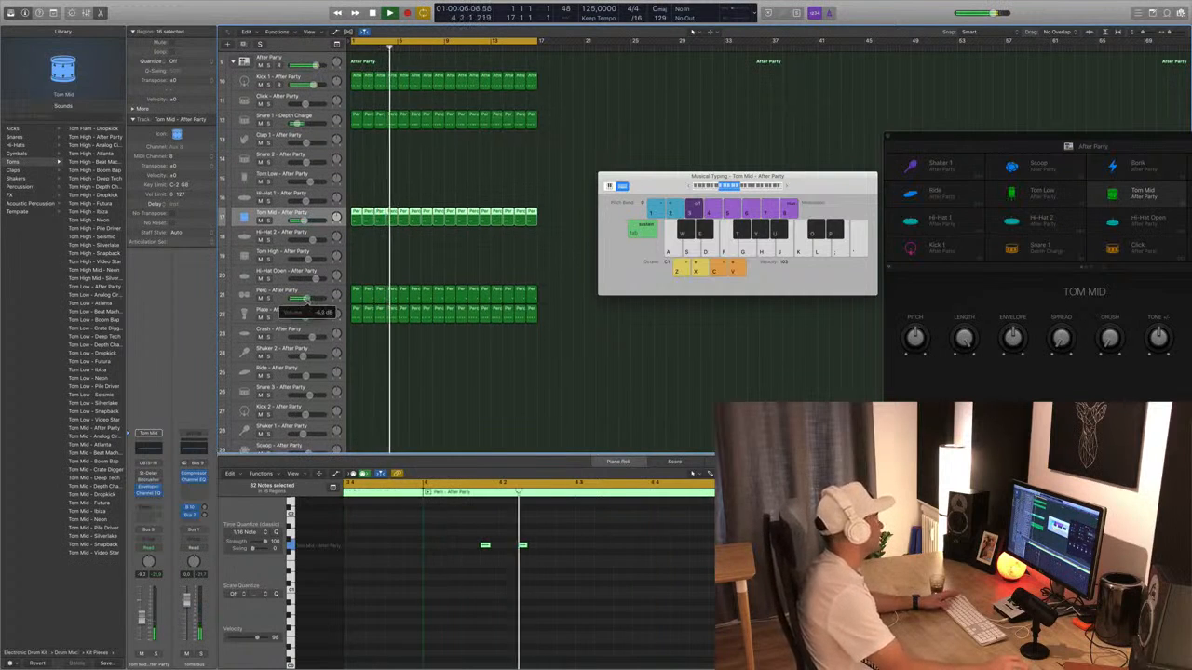
Copy the first Plate region to bar 1 of the Tom High track and shift its five notes one sixteenth later.
scroll(427, 253, down, 1)
scroll(425, 339, down, 5)
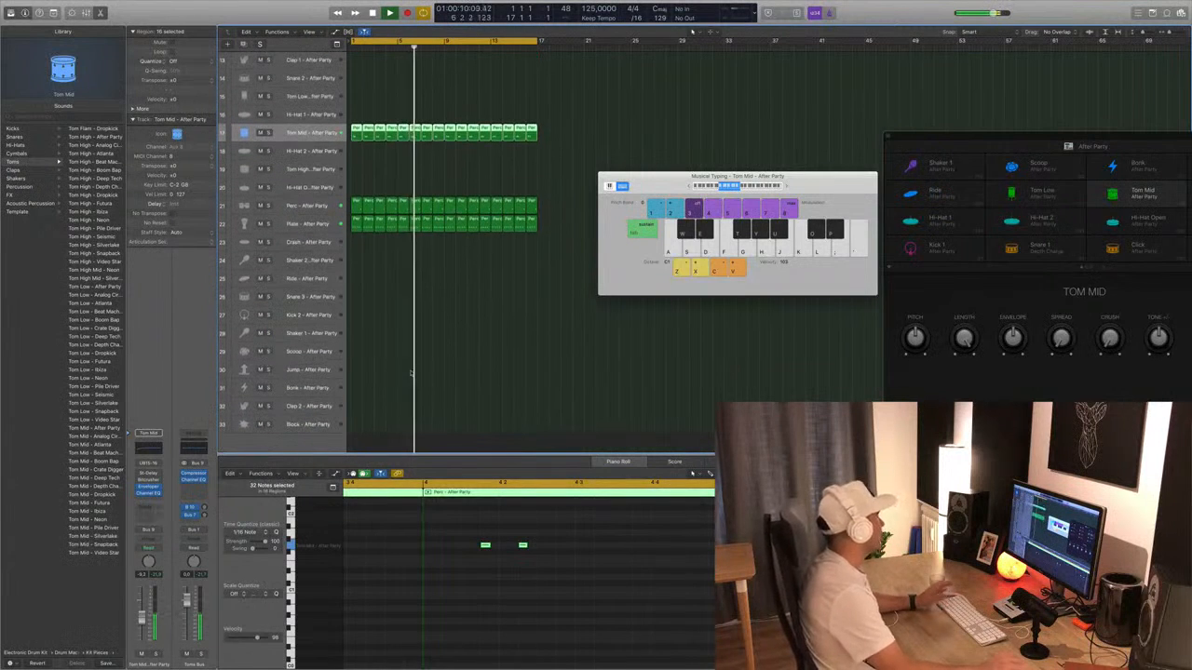
scroll(410, 372, up, 3)
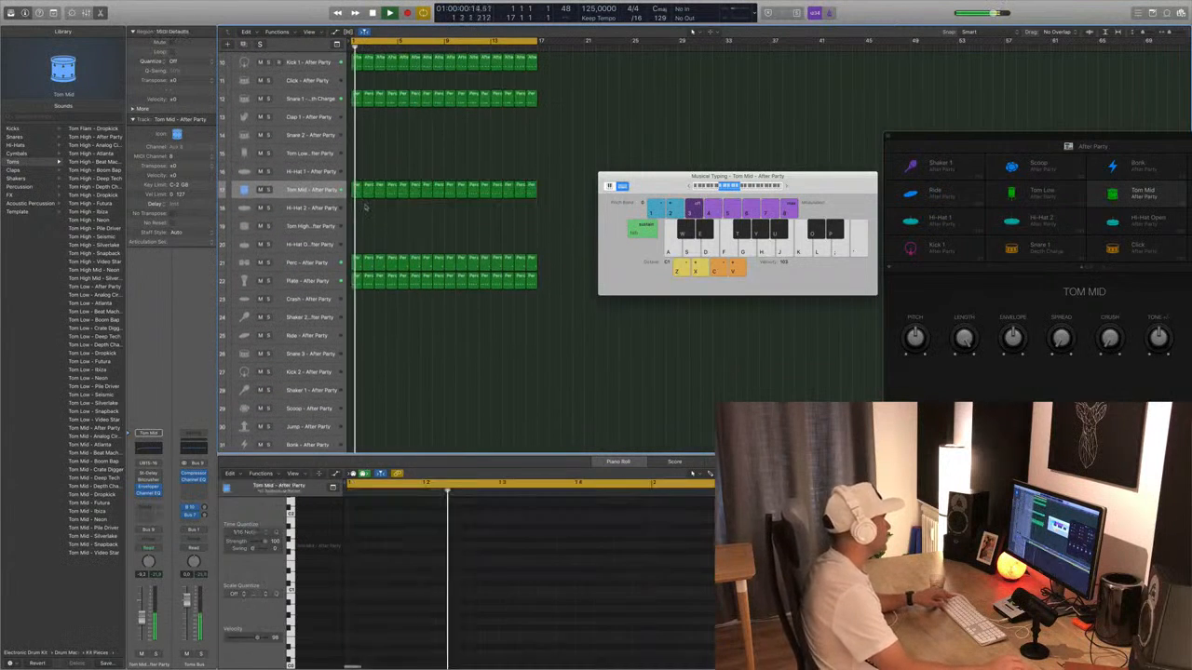
drag(359, 263, 357, 226)
drag(378, 561, 661, 510)
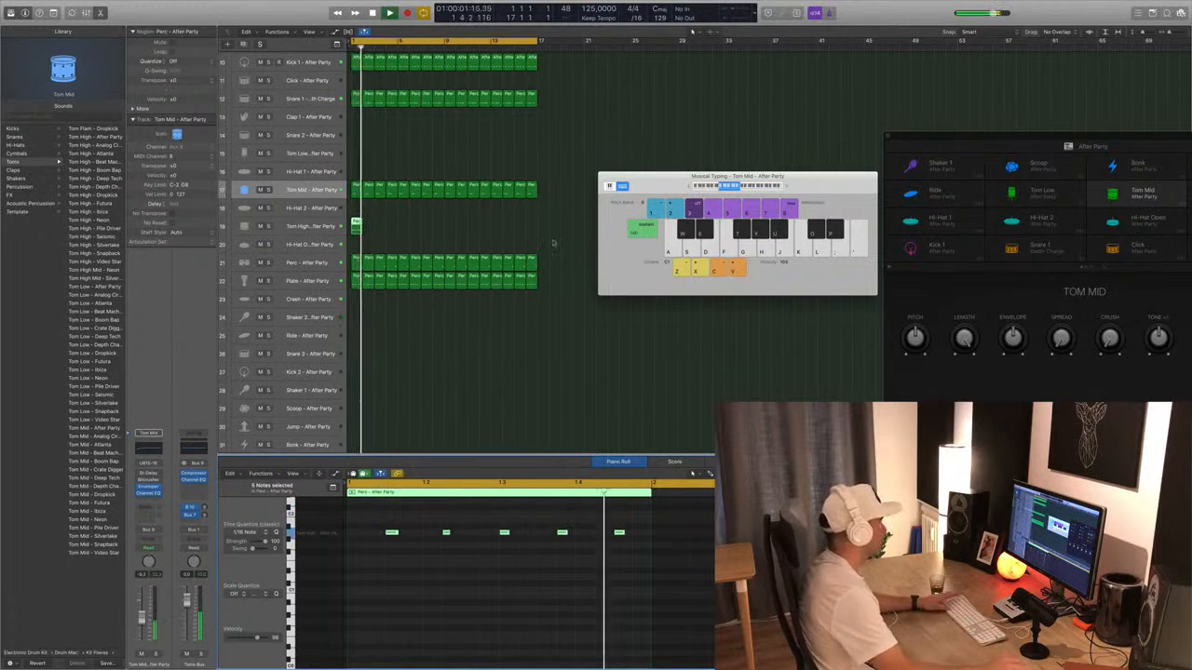
drag(379, 526, 648, 549)
key(space)
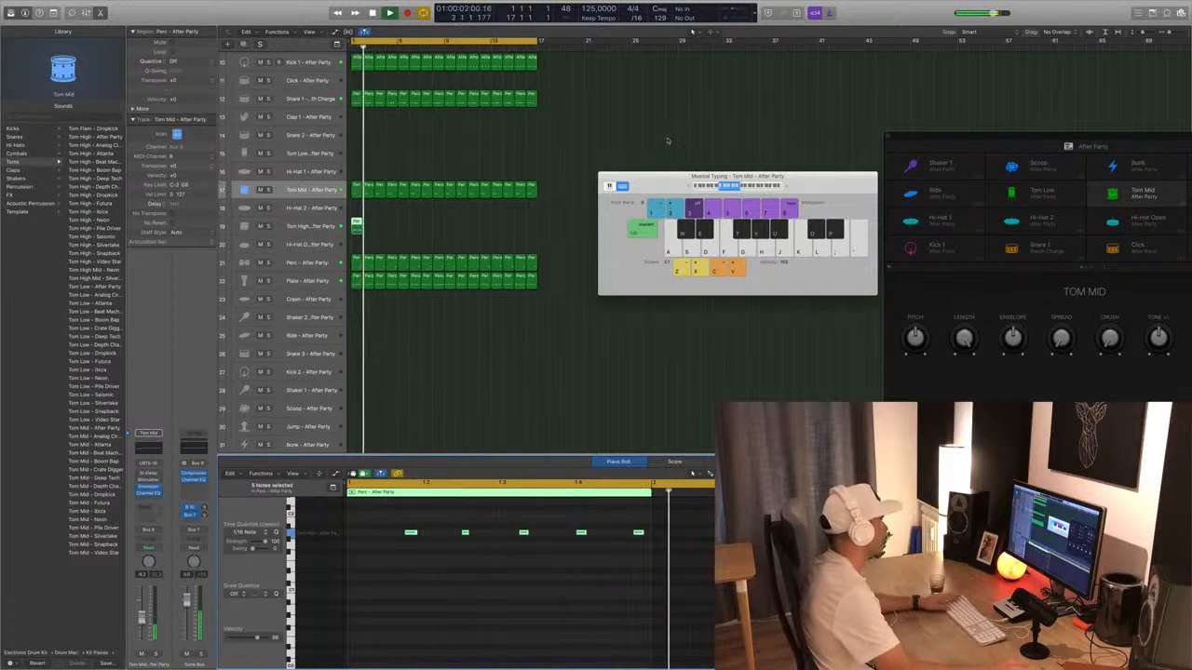
Listen to the Tom High track's new pattern and change its sound to Tom Low - After Party.
click(310, 225)
key(space)
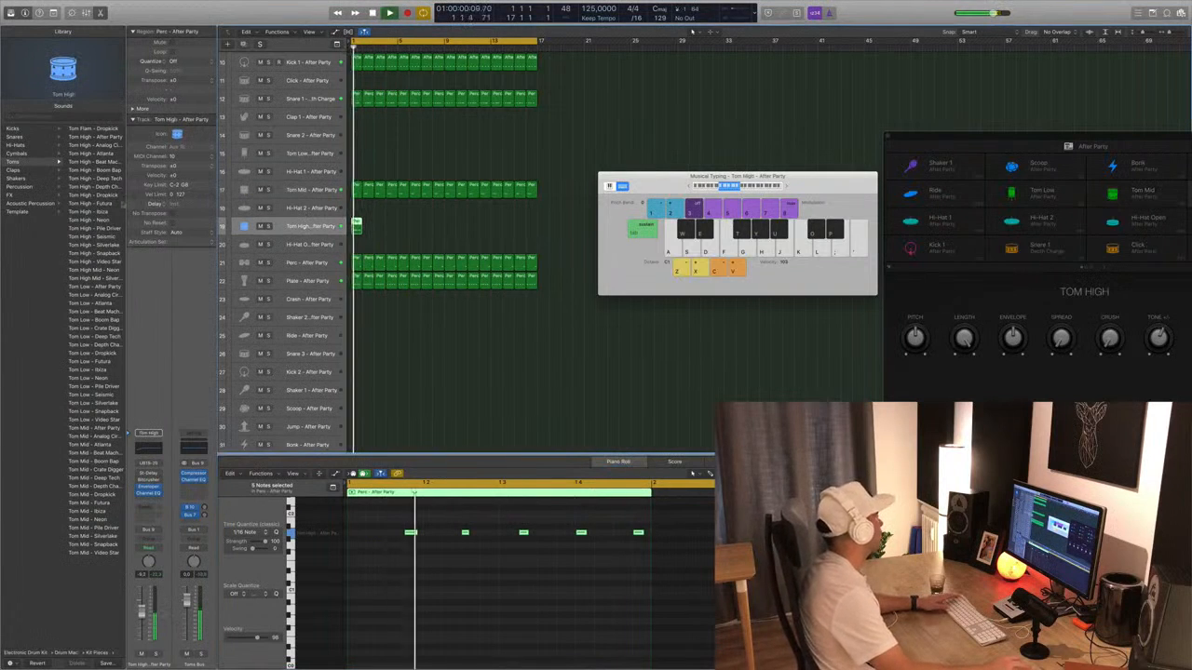
key(space)
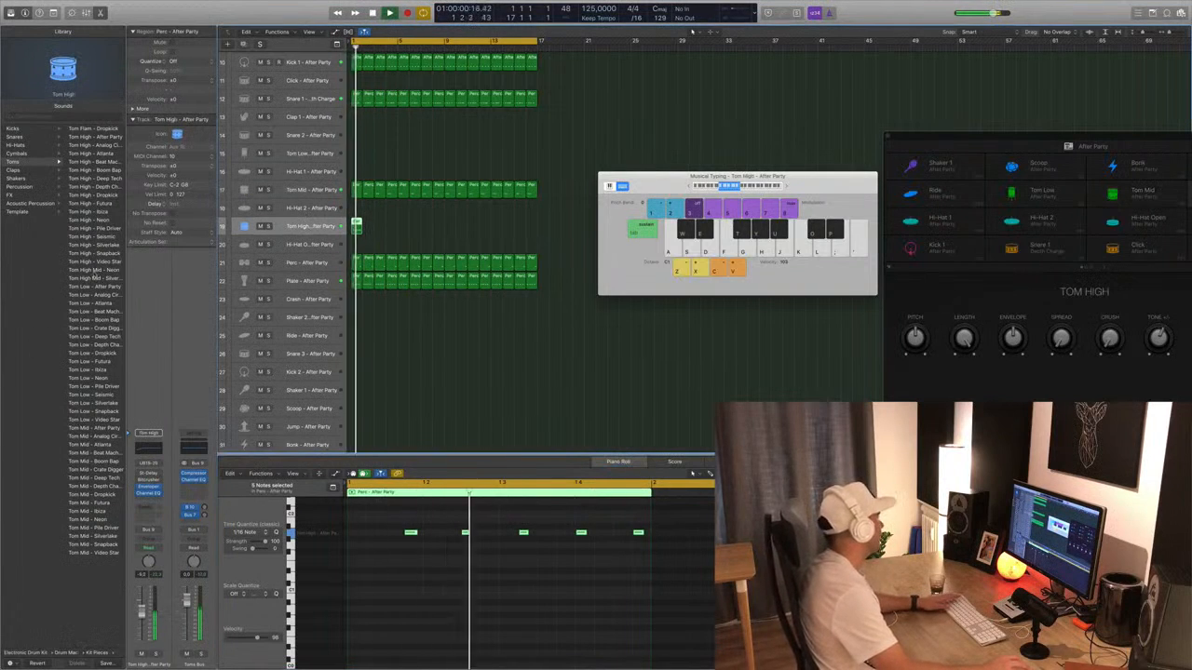
click(90, 287)
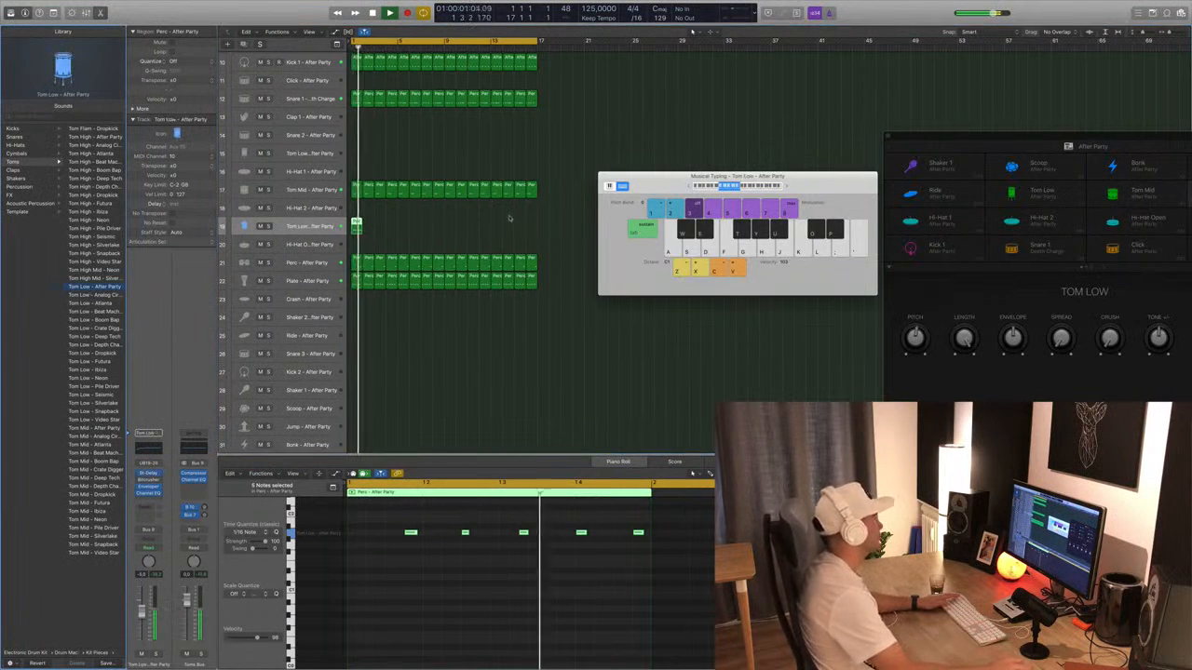
Copy the shifted five-note tom region from bar 1 across bars 2 through 16.
drag(357, 226, 367, 230)
mouse_move(380, 236)
mouse_down()
mouse_move(358, 228)
mouse_move(404, 232)
mouse_up()
drag(481, 231, 450, 231)
Audition other low tom sounds for the five-note tom track during playback and switch it to Tom Low - Beat Machine.
key(space)
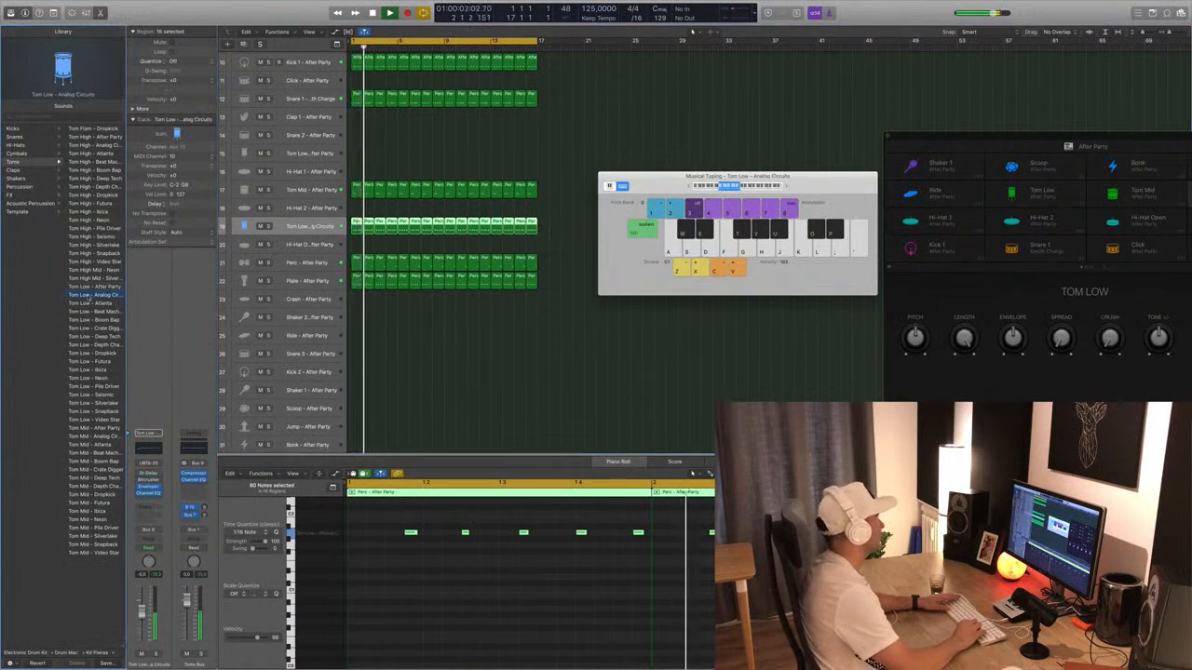
key(Down)
key(Down)
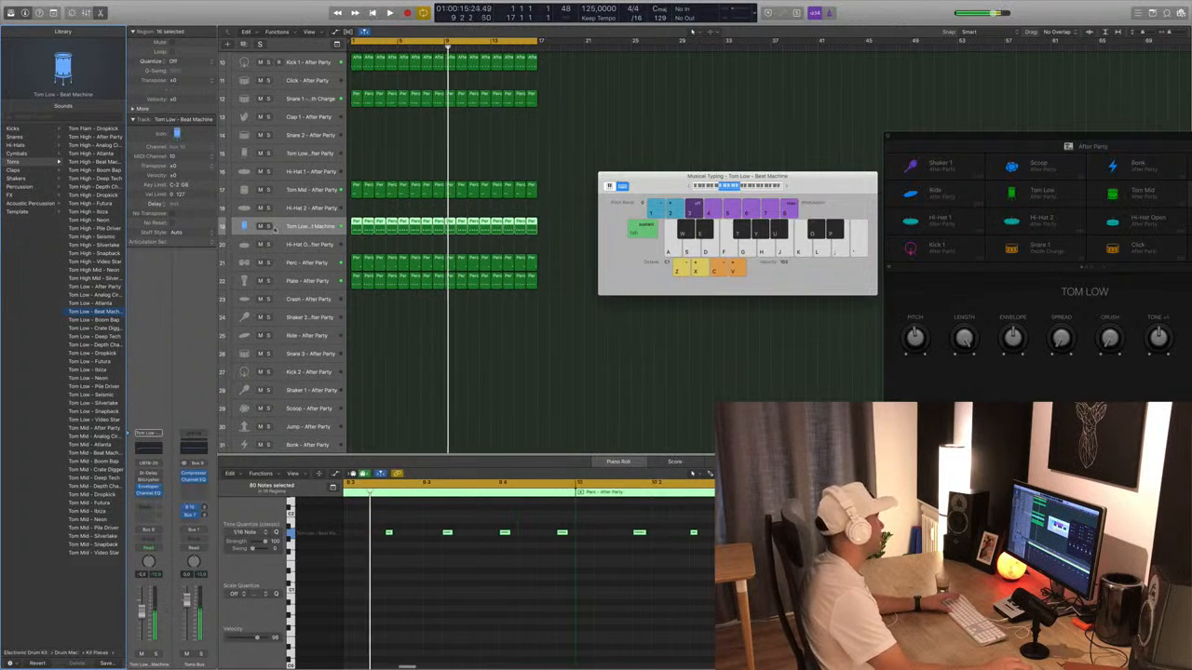
Listen to the five-note tom track soloed and in the mix, and change its sound to Tom Low - Depth Charge.
key(Return)
click(268, 226)
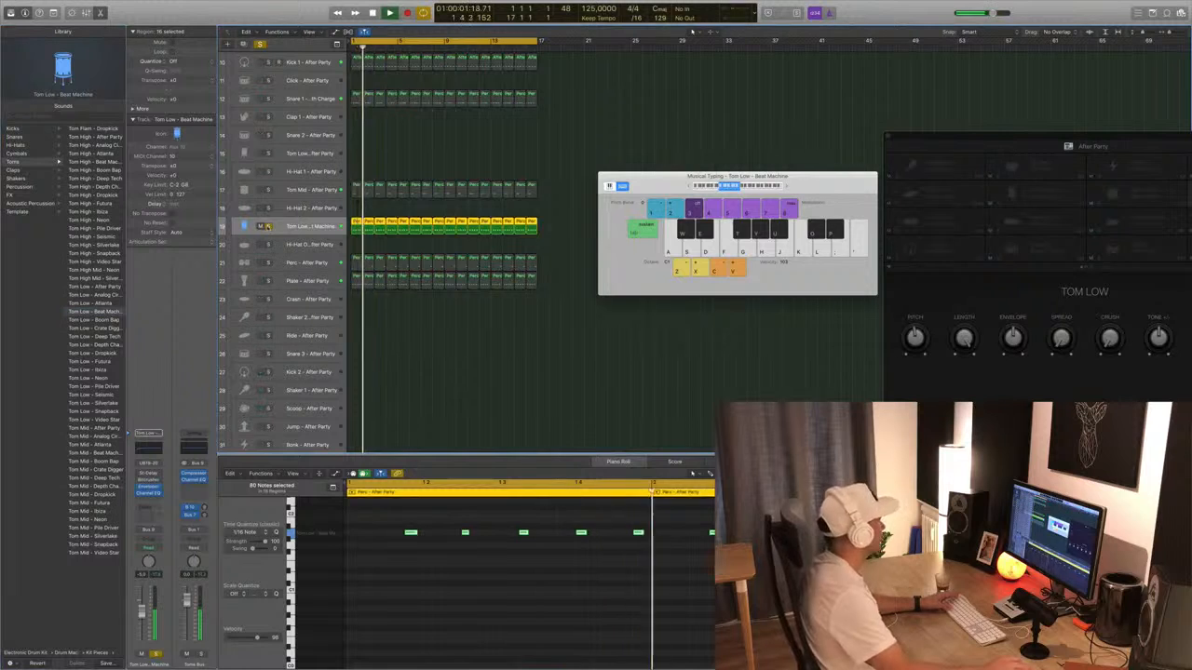
click(268, 226)
key(Return)
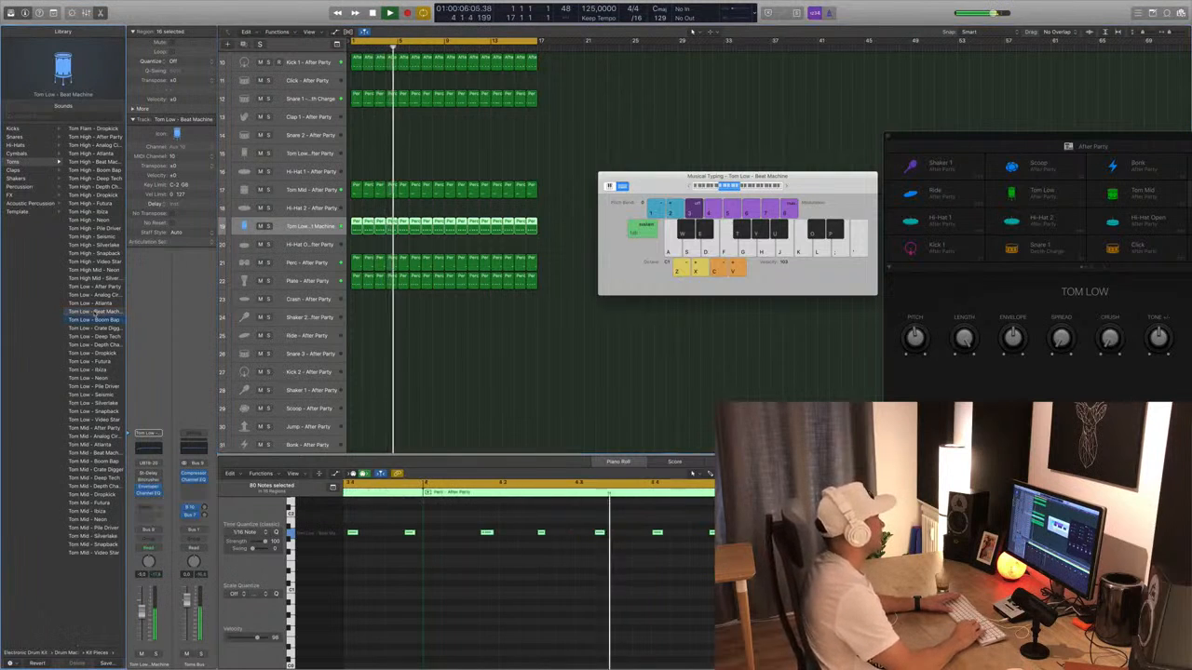
key(Down)
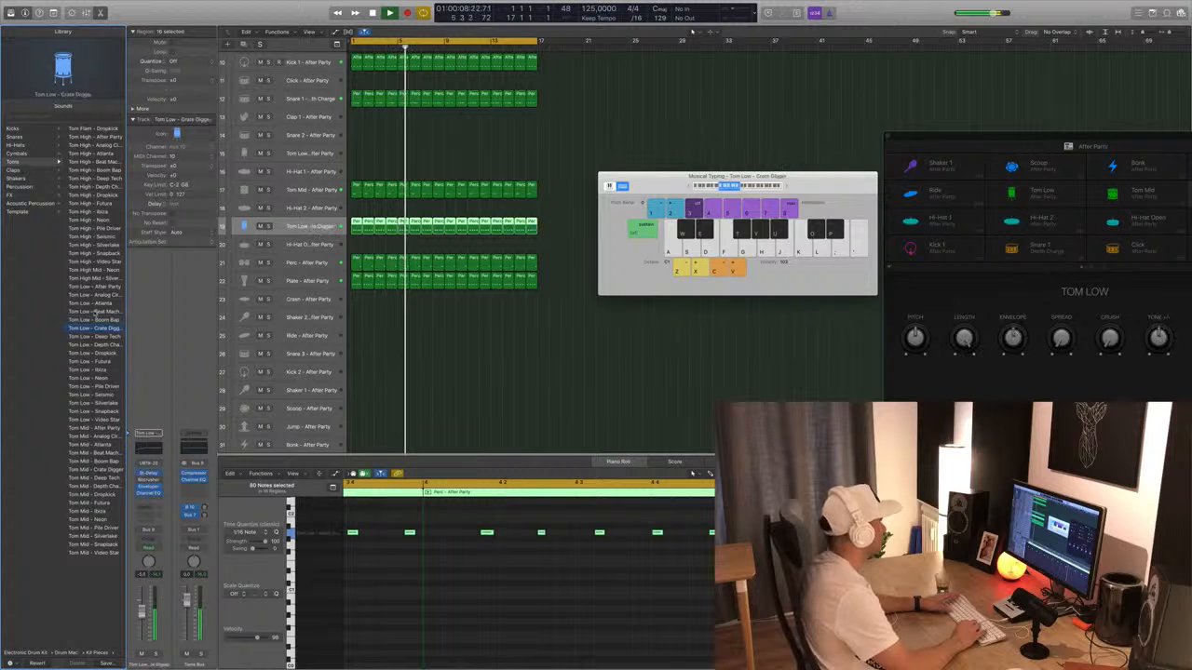
key(Down)
key(Down)
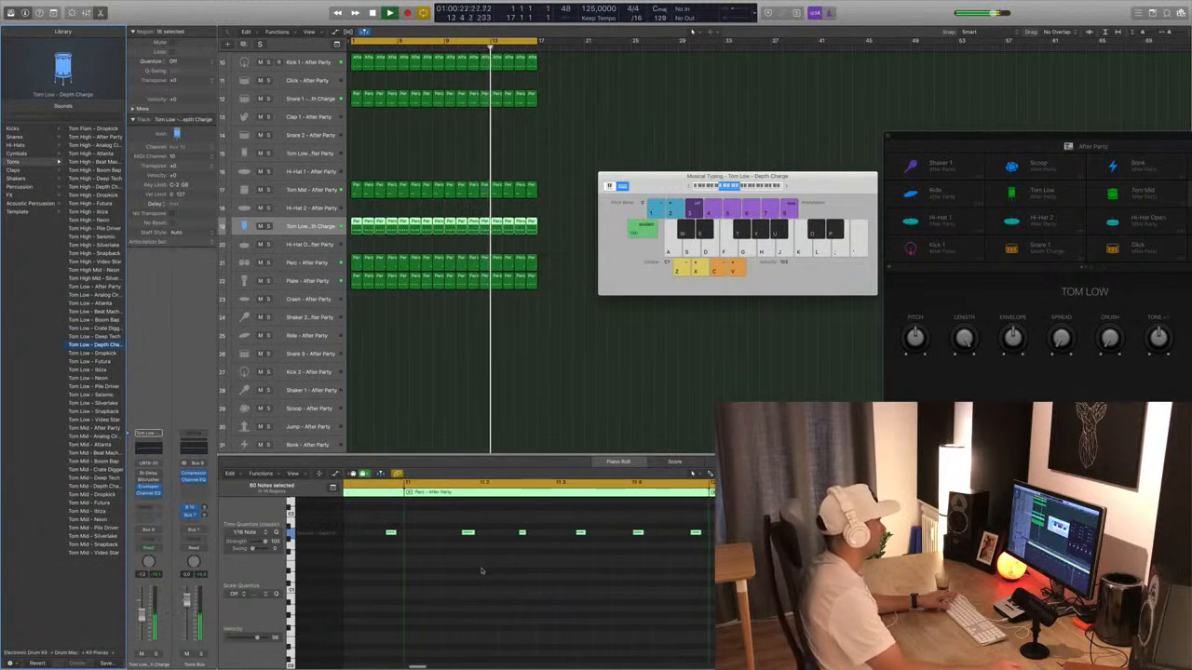
Rework the tom pattern in bar 1: move its first three notes two sixteenths earlier, delete the second and shift the first into its place.
scroll(428, 307, down, 3)
key(space)
key(space)
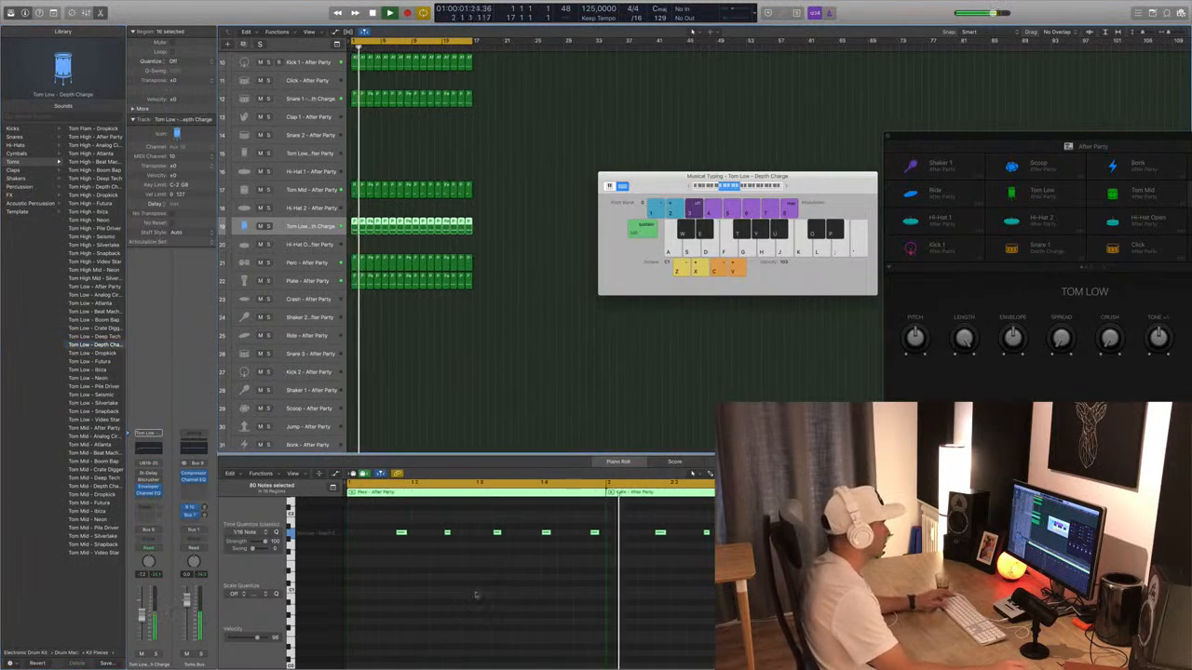
key(space)
drag(381, 524, 493, 552)
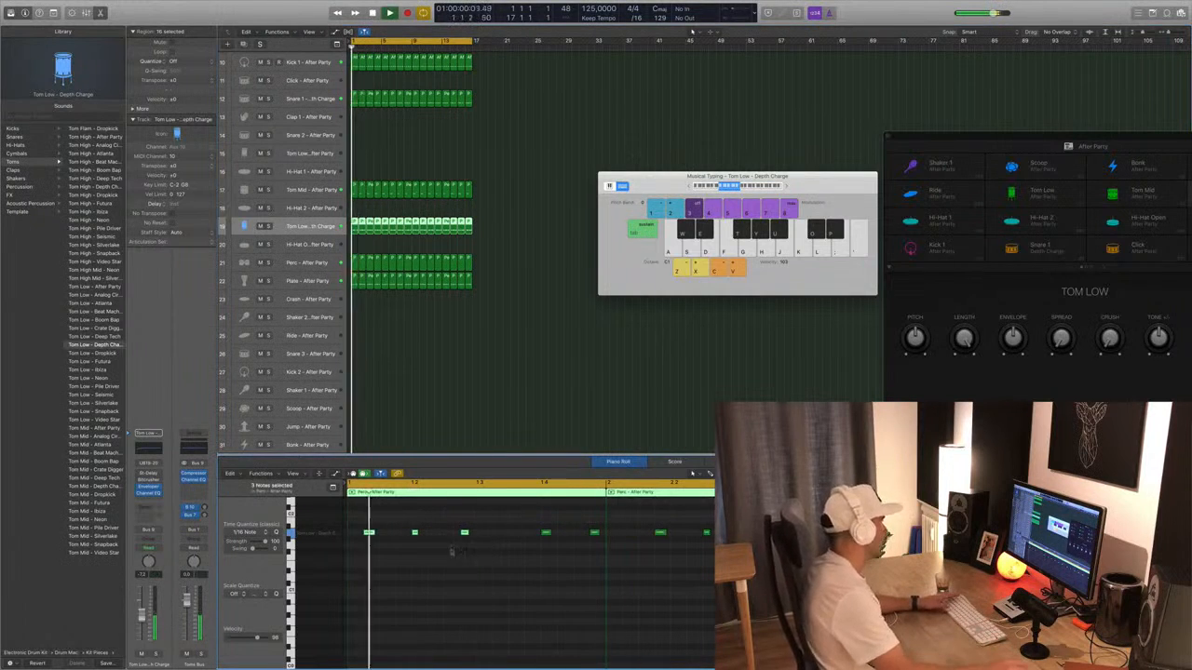
click(414, 532)
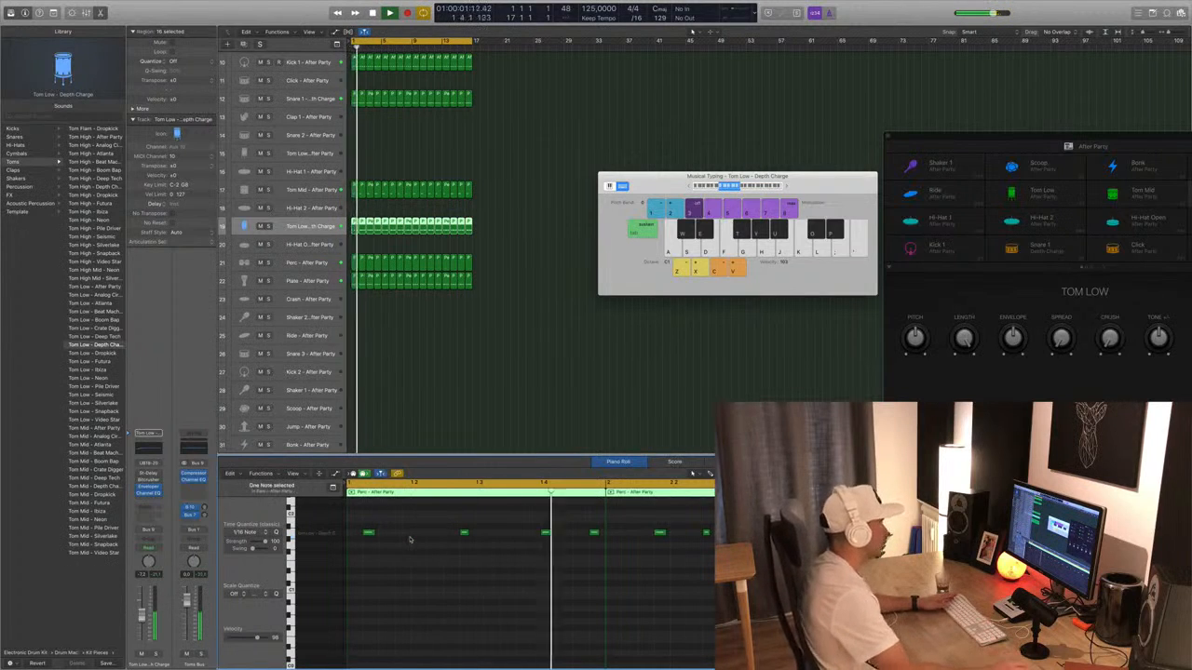
click(369, 532)
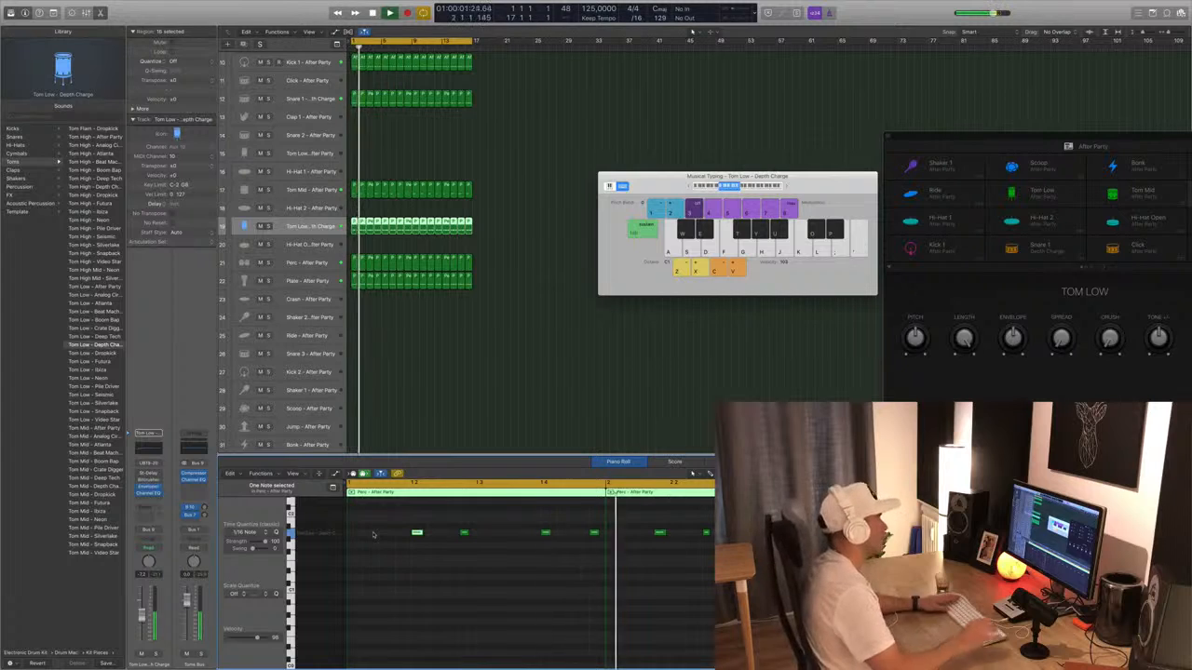
key(space)
Delete the old Tom Low - Depth Charge regions after bar 1 and copy the edited four-note region across bars 2 through 16.
click(514, 227)
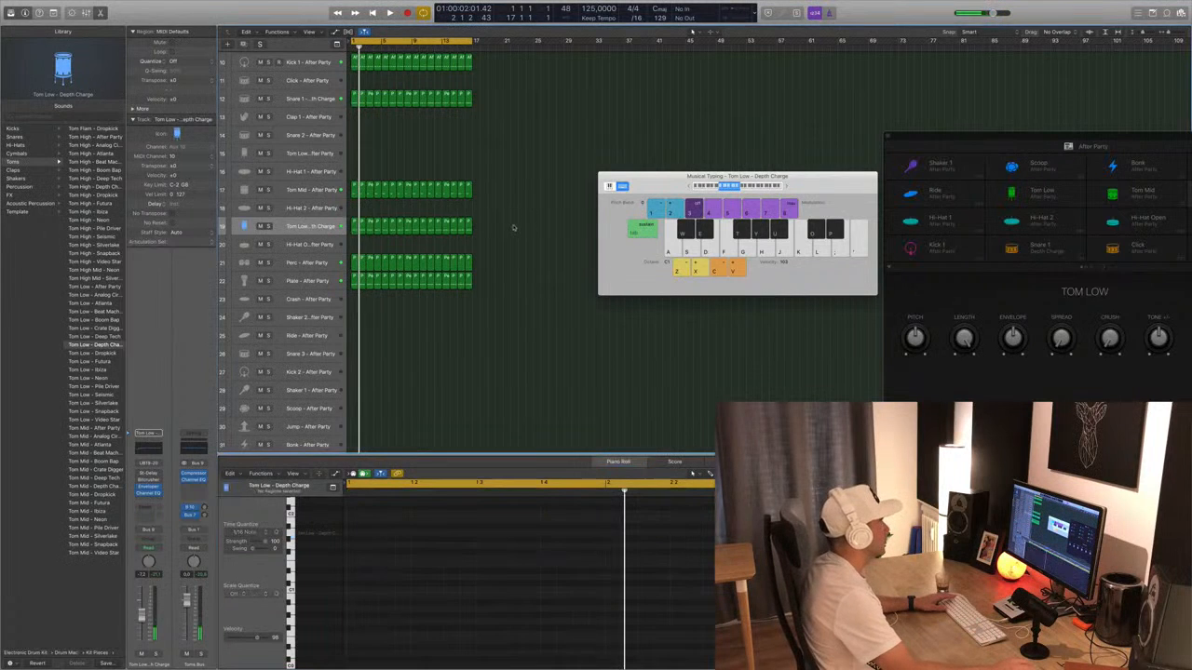
drag(365, 238, 471, 228)
key(Delete)
key(space)
key(space)
click(355, 228)
key(space)
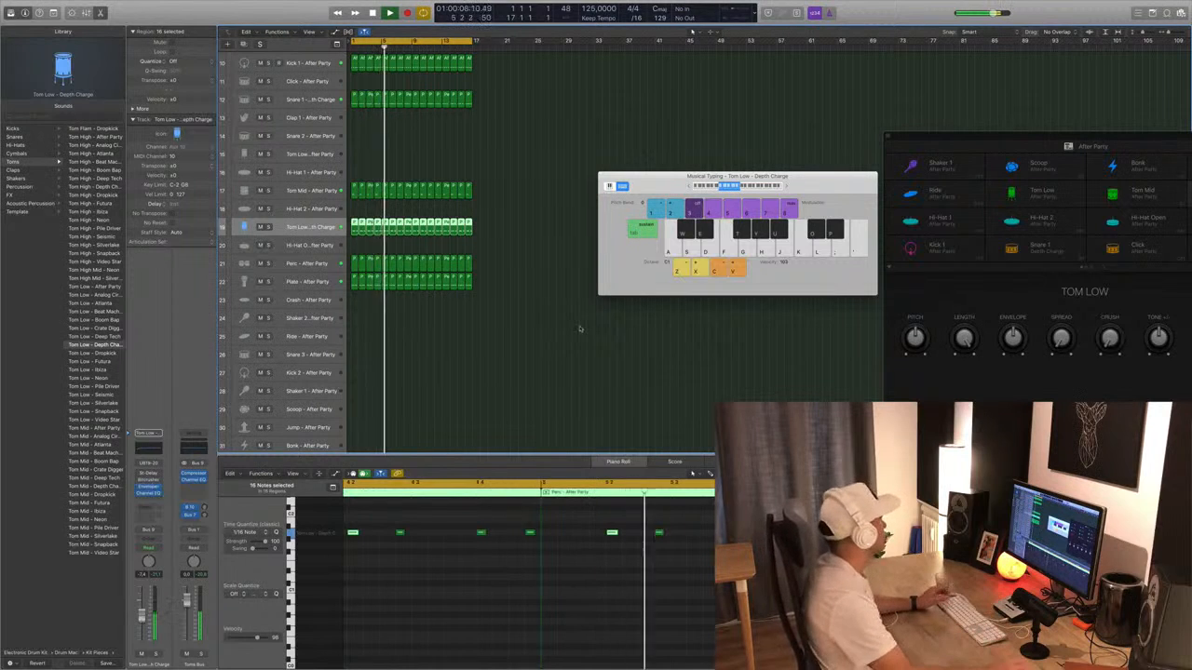
Copy the first Snare 1 region to bar 1 of the Click track and move its seven notes down in pitch.
scroll(467, 358, up, 4)
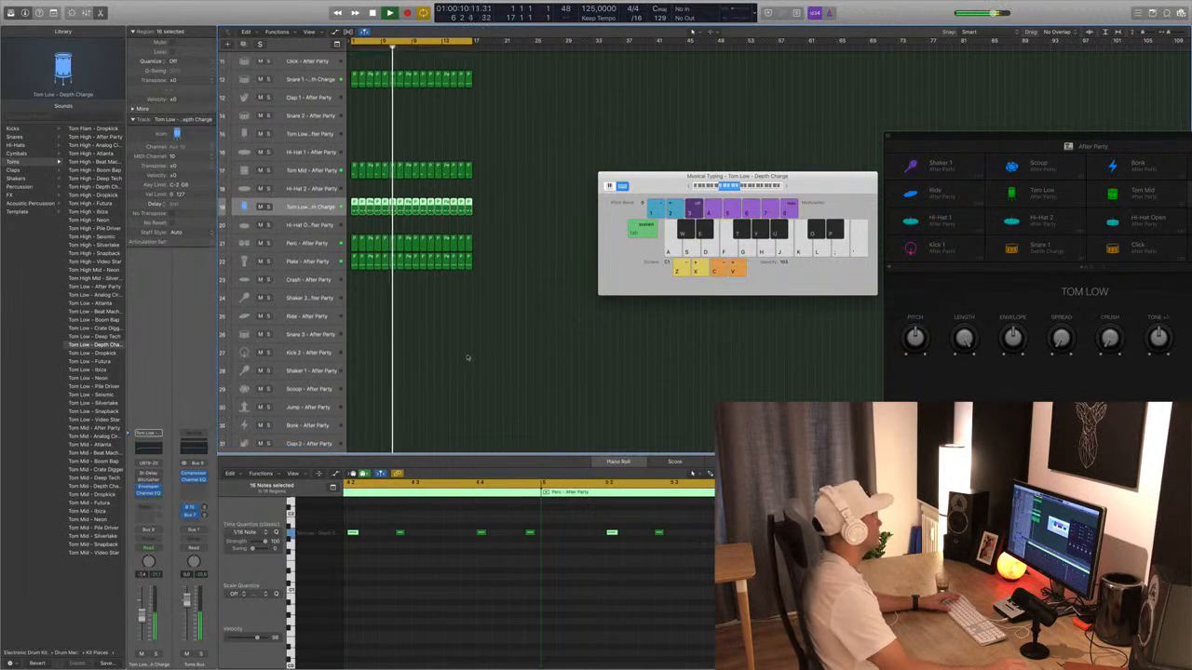
click(547, 286)
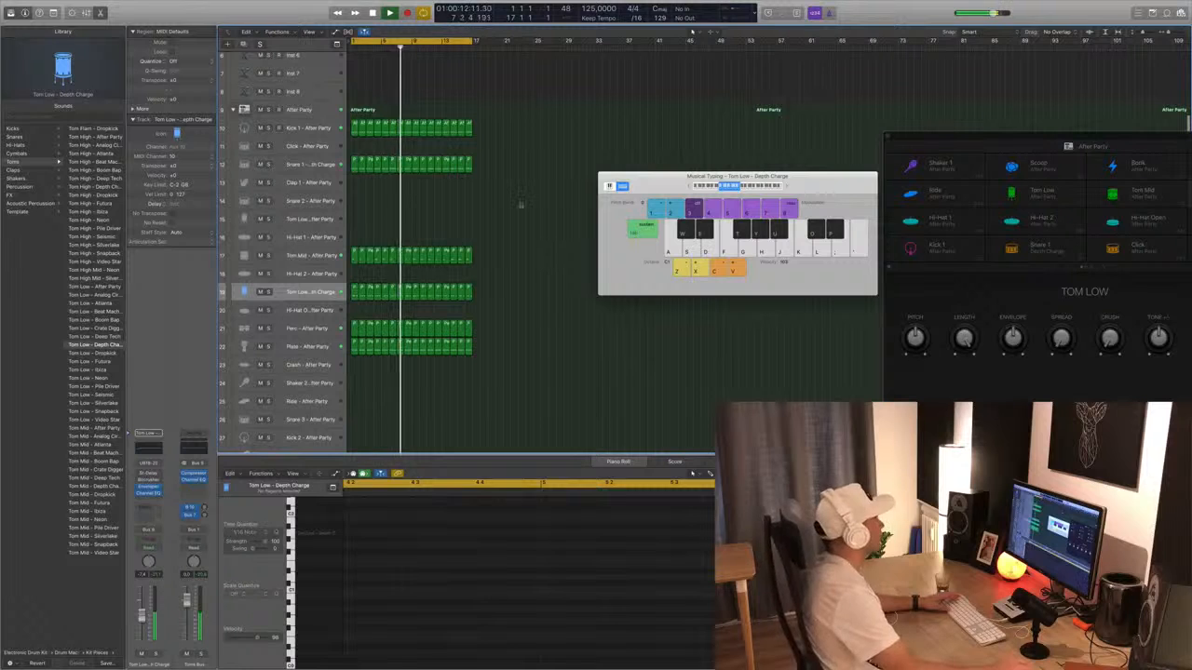
key(space)
click(353, 168)
drag(355, 165, 355, 146)
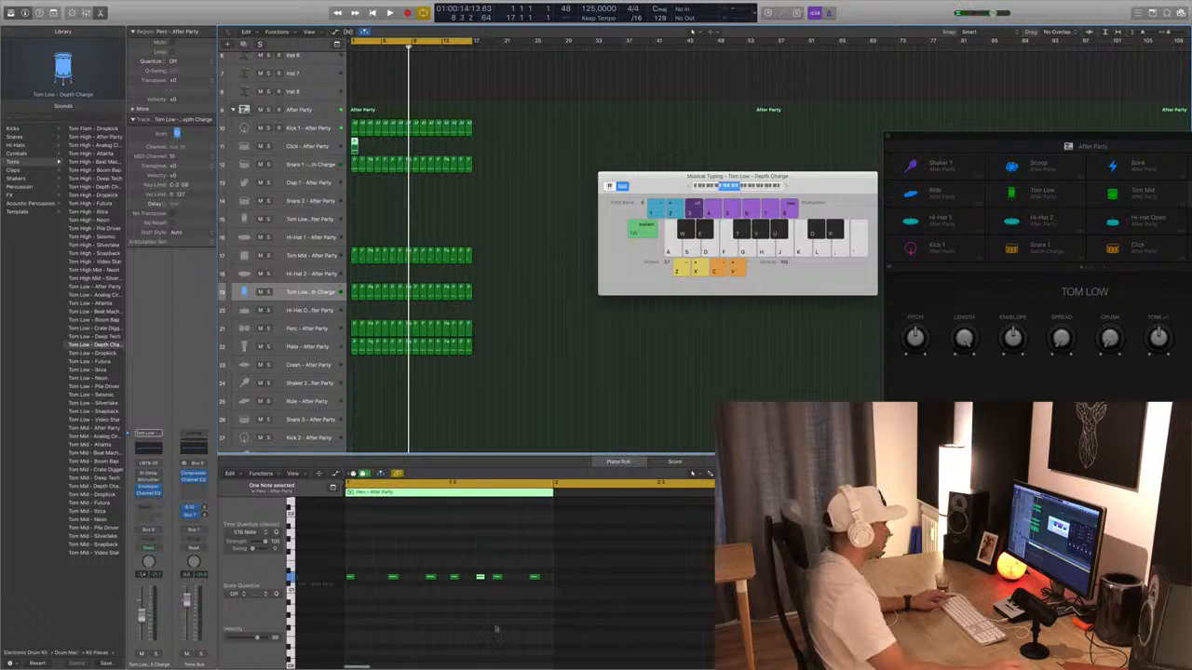
click(497, 629)
key(space)
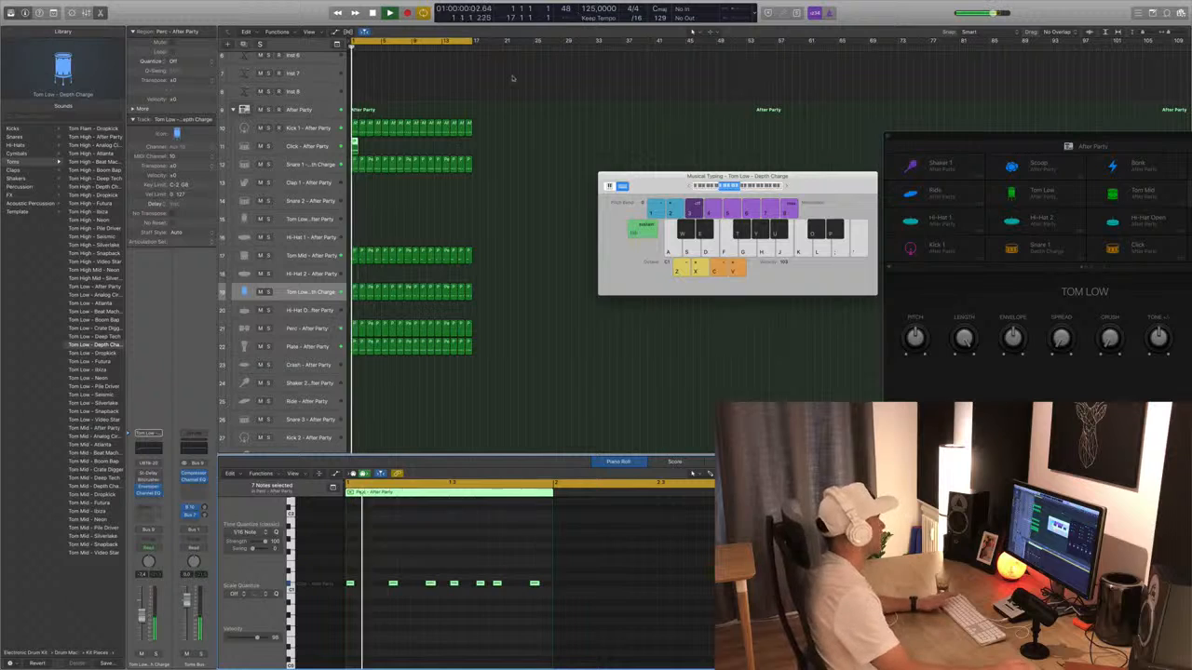
key(space)
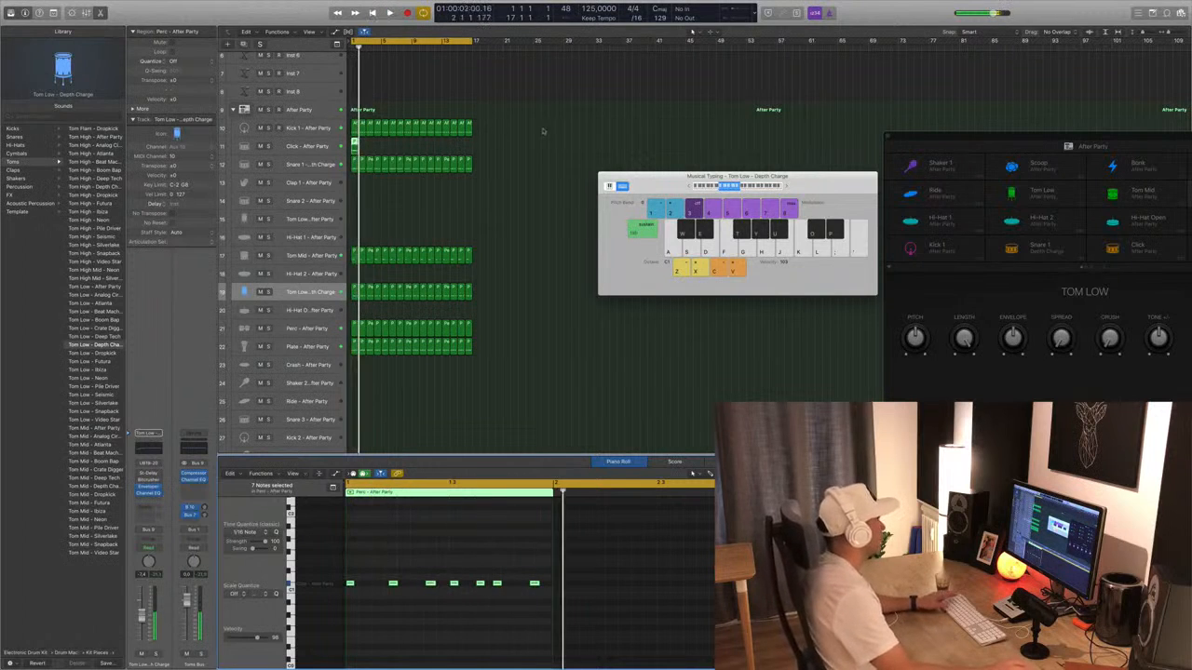
Copy the Click region across bars 2 through 16 and lower the Click track's volume to about -10.2 dB during playback.
drag(356, 145, 418, 147)
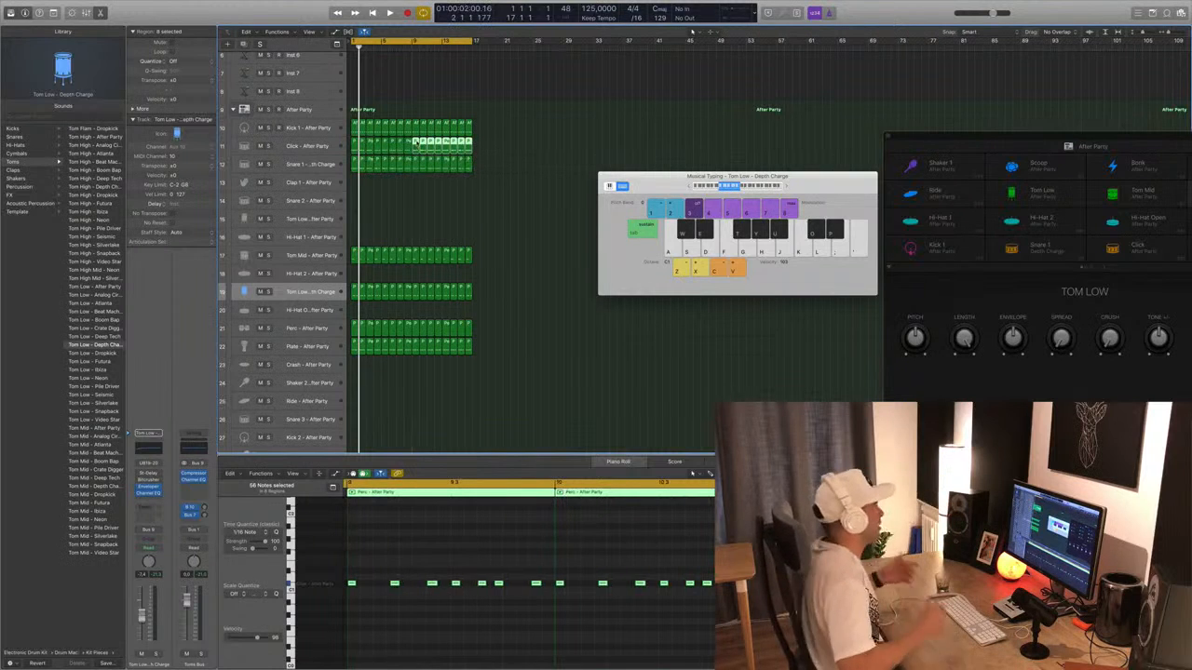
key(space)
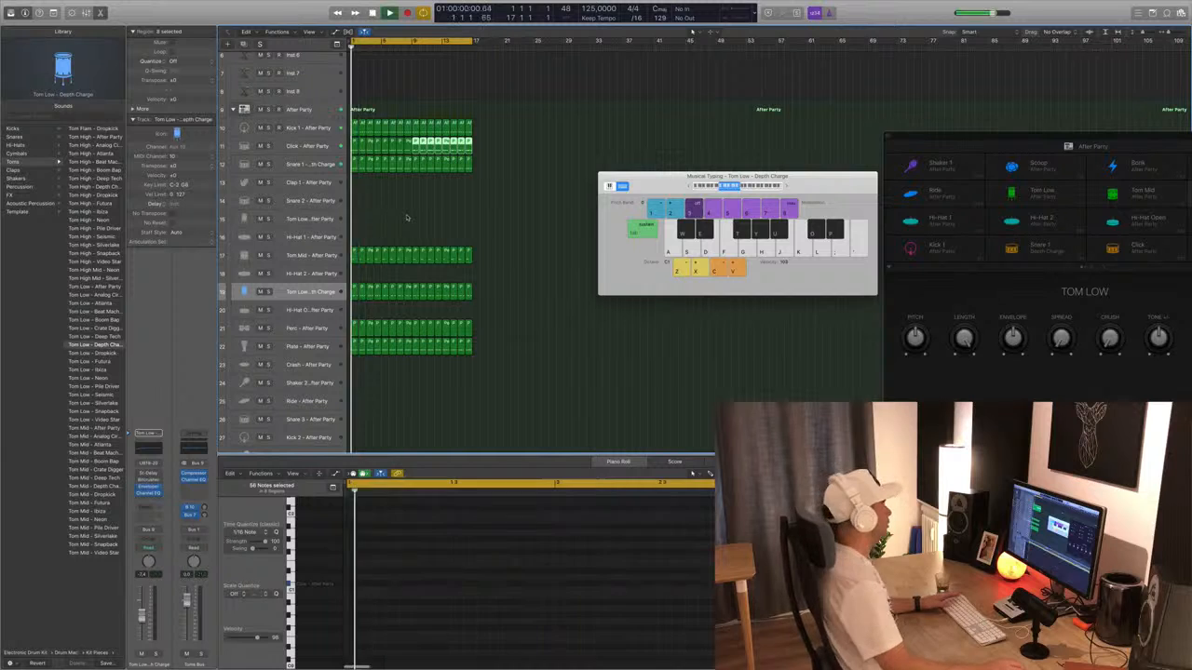
click(316, 146)
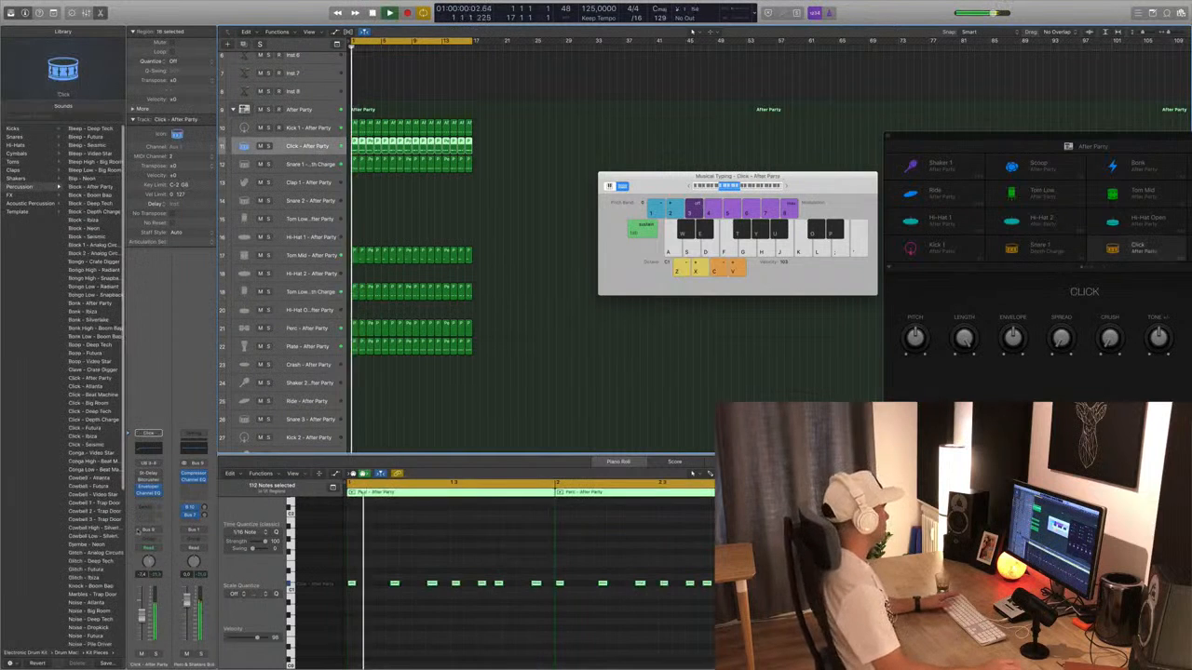
drag(142, 615, 142, 618)
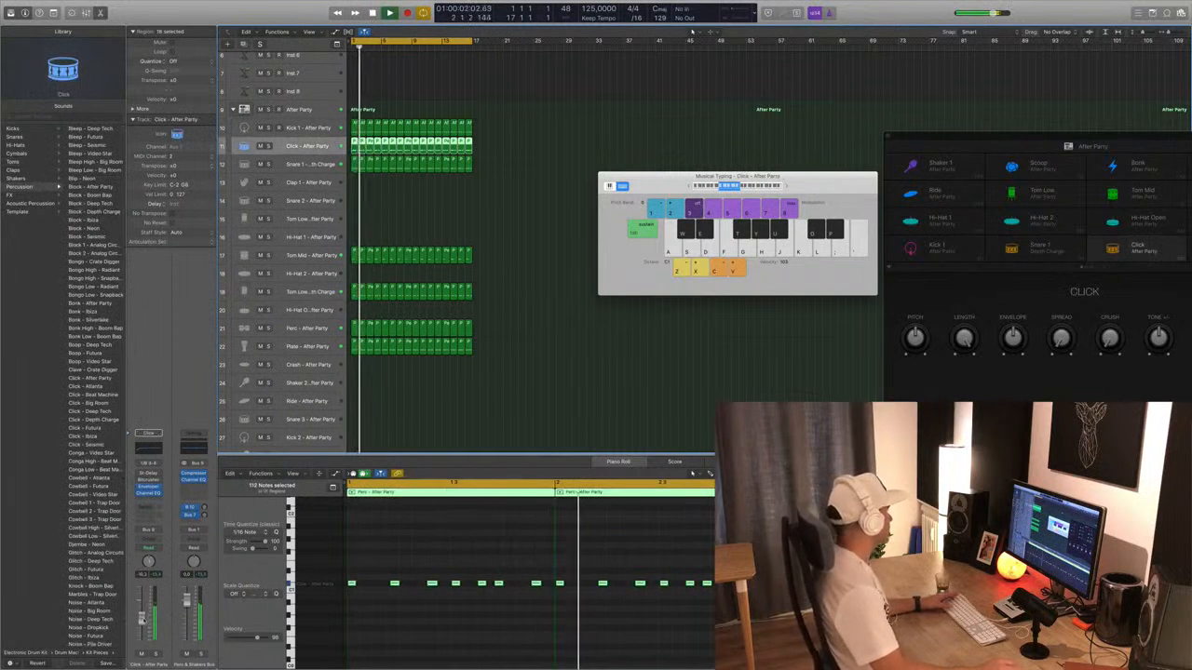
Insert a stereo Tape Delay on the Click track and move its window clear of the library and track list.
click(157, 474)
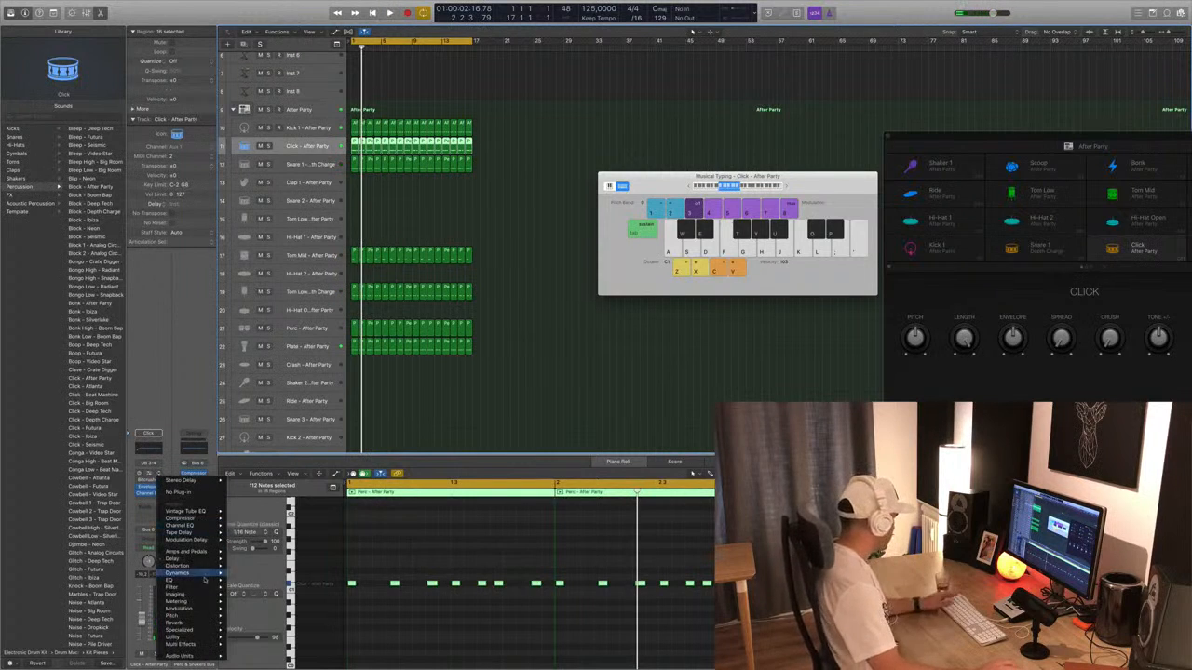
mouse_move(205, 580)
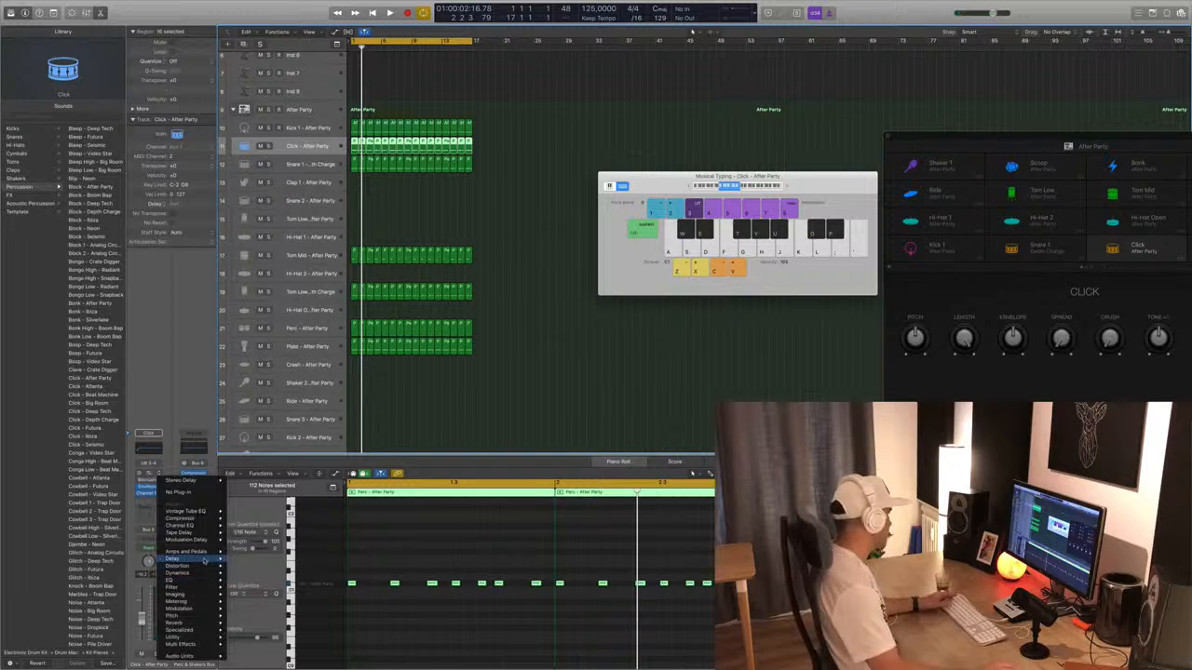
mouse_move(177, 559)
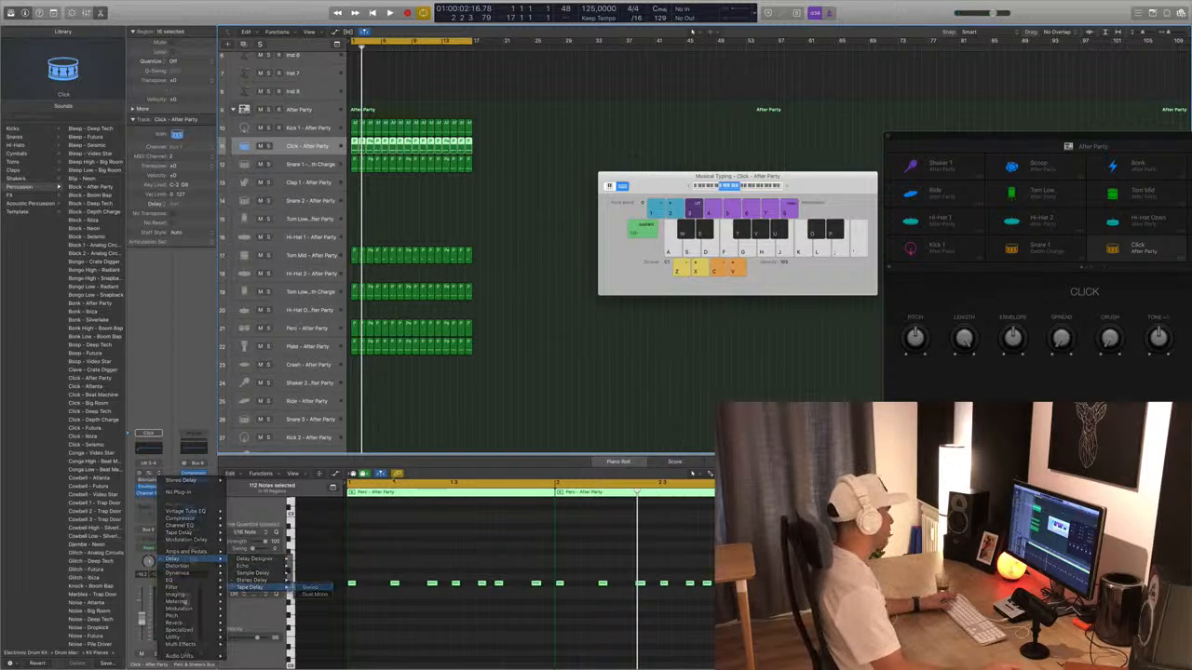
click(311, 588)
drag(312, 24, 695, 108)
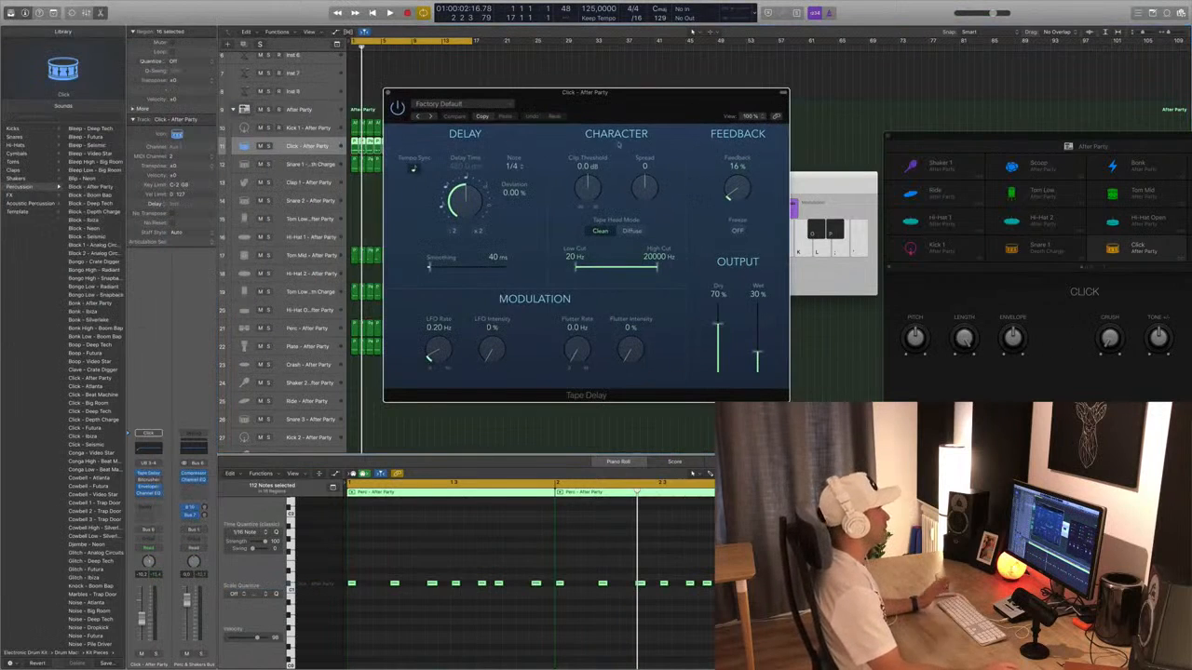
Try the Ultra Dub preset in the Click track's Tape Delay with a 1/8 note delay and about 15% wet output.
click(417, 118)
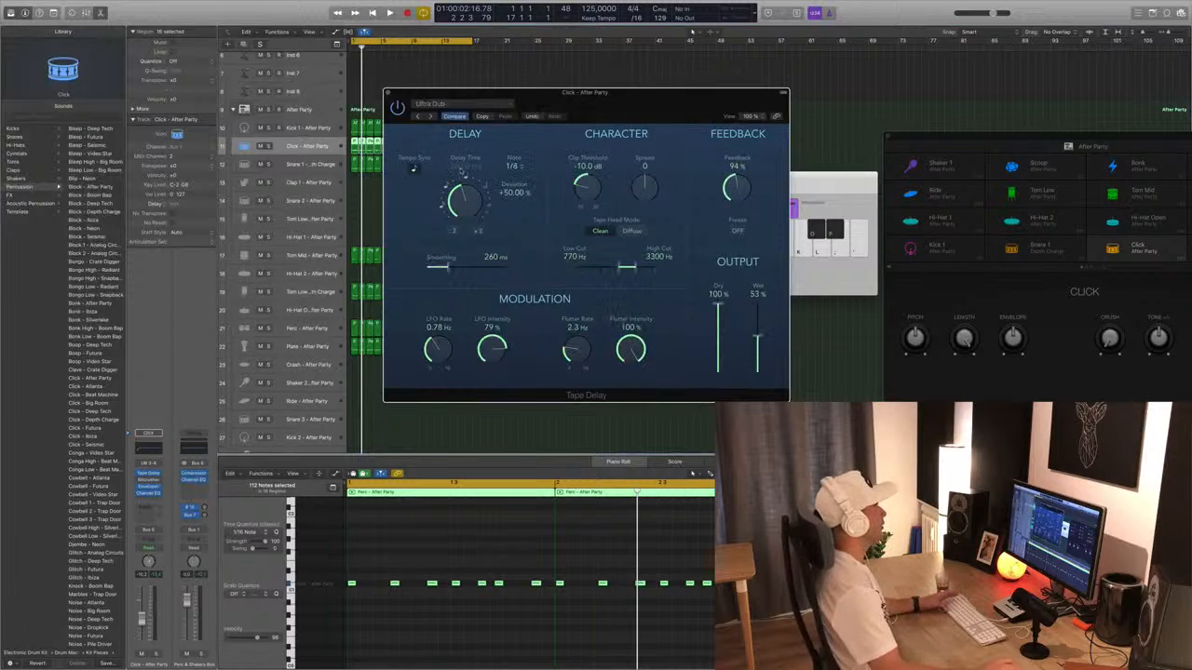
key(space)
drag(757, 336, 760, 353)
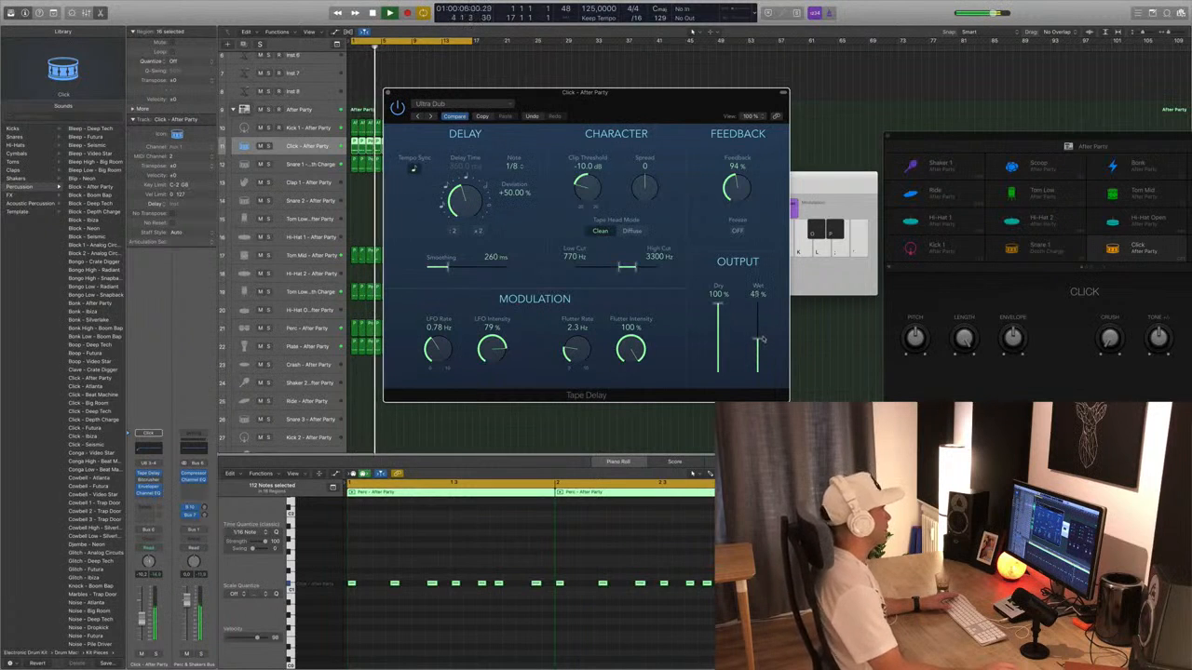
drag(759, 370, 759, 365)
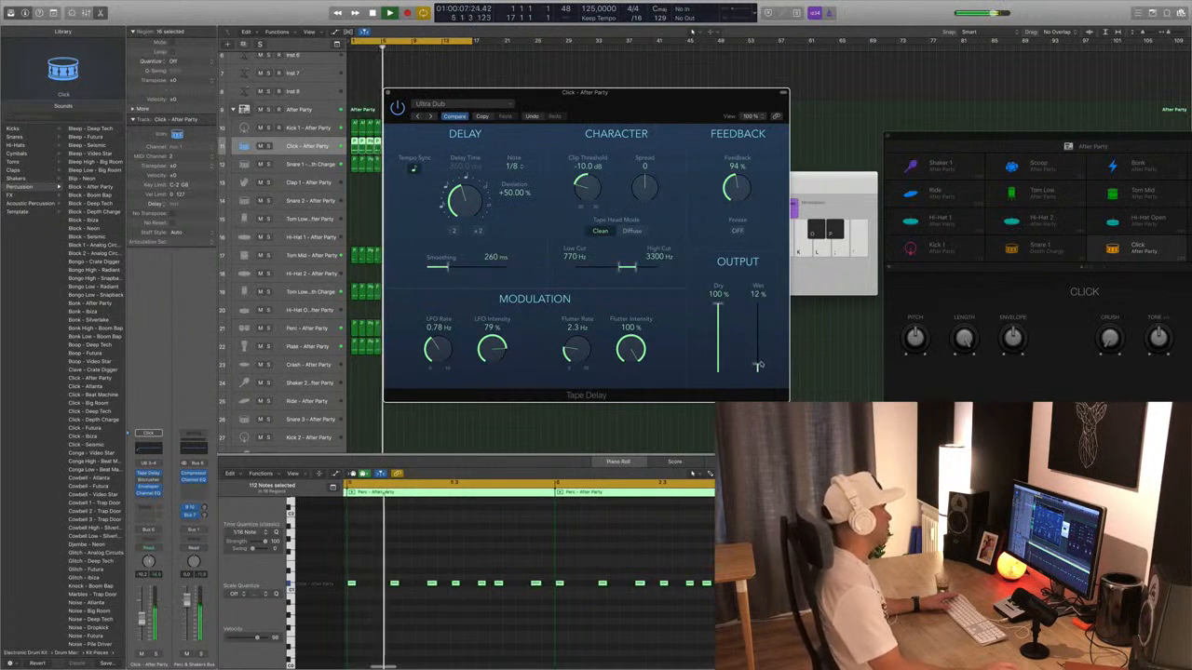
drag(693, 90, 882, 78)
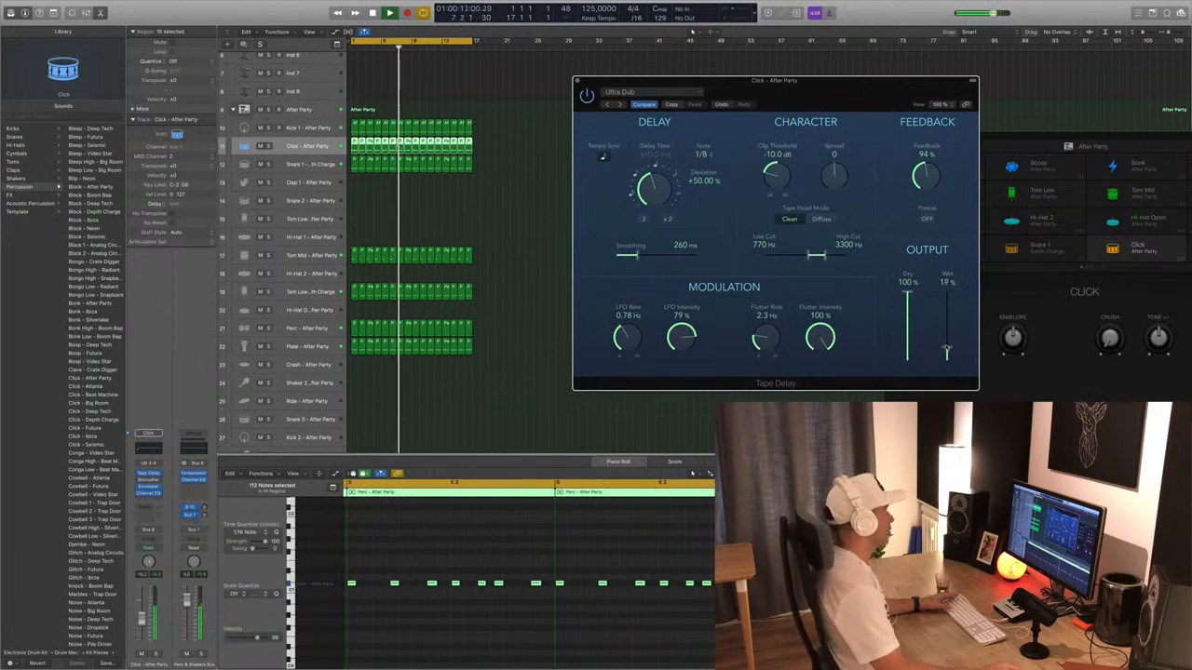
mouse_move(948, 345)
mouse_down()
mouse_move(947, 333)
mouse_move(947, 351)
mouse_up()
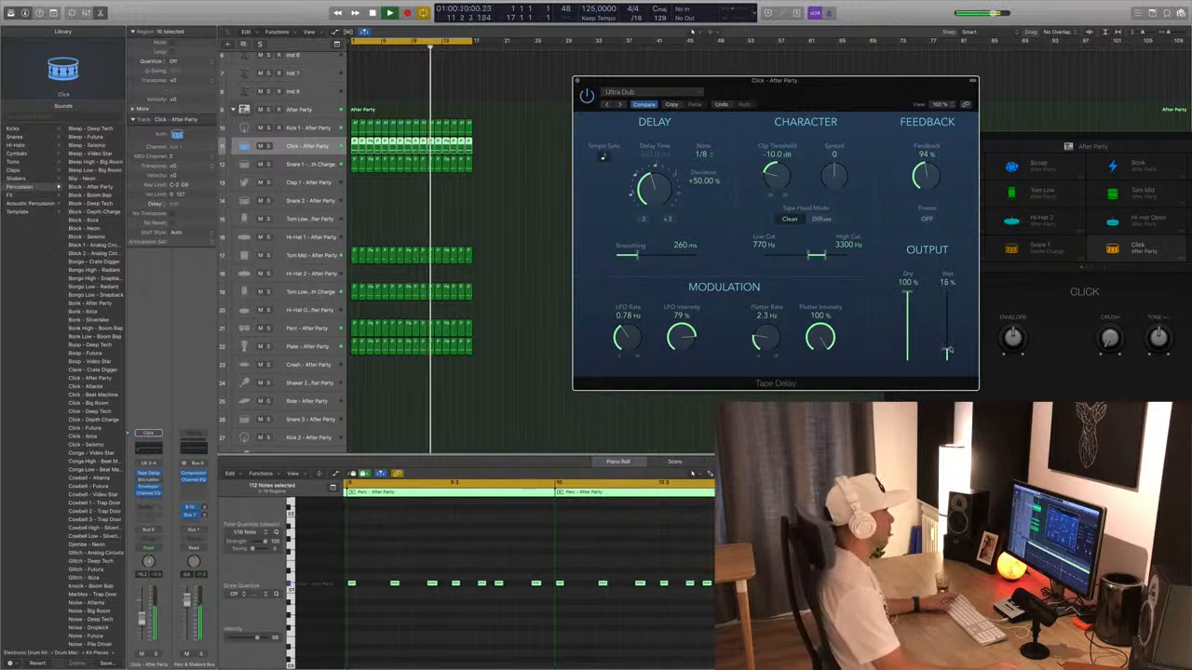
Try the Tape Delay's preceding presets on the Click track during playback, going back from Ultra Dub to 1/4 Note Feedback.
click(604, 105)
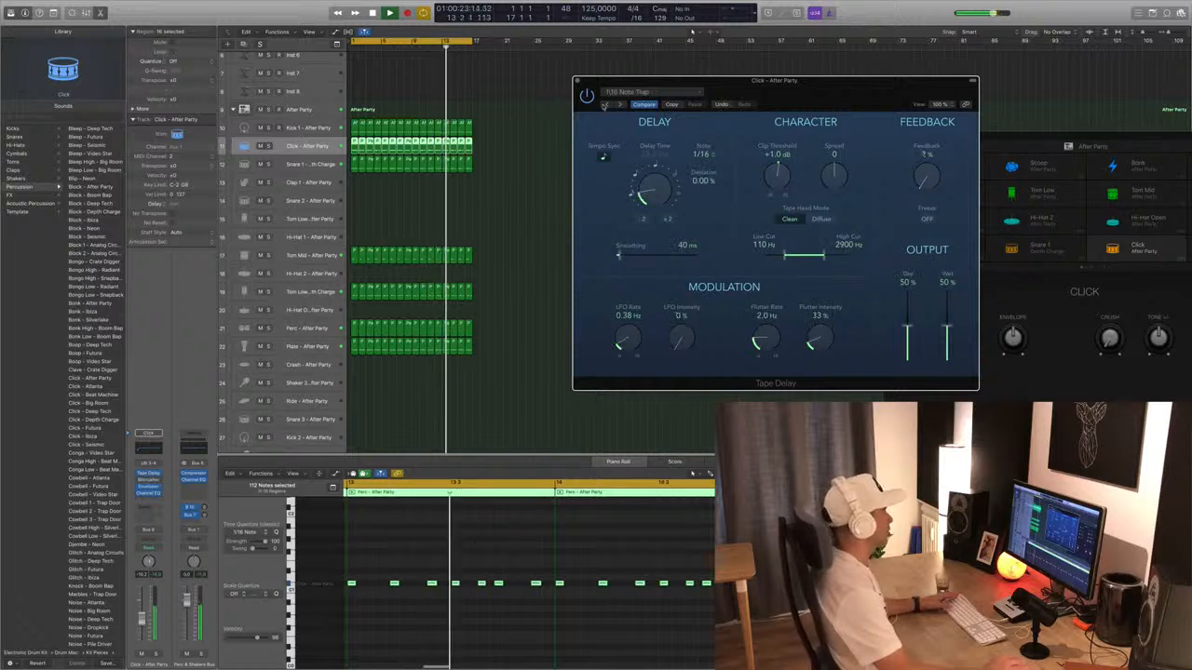
click(603, 106)
click(603, 105)
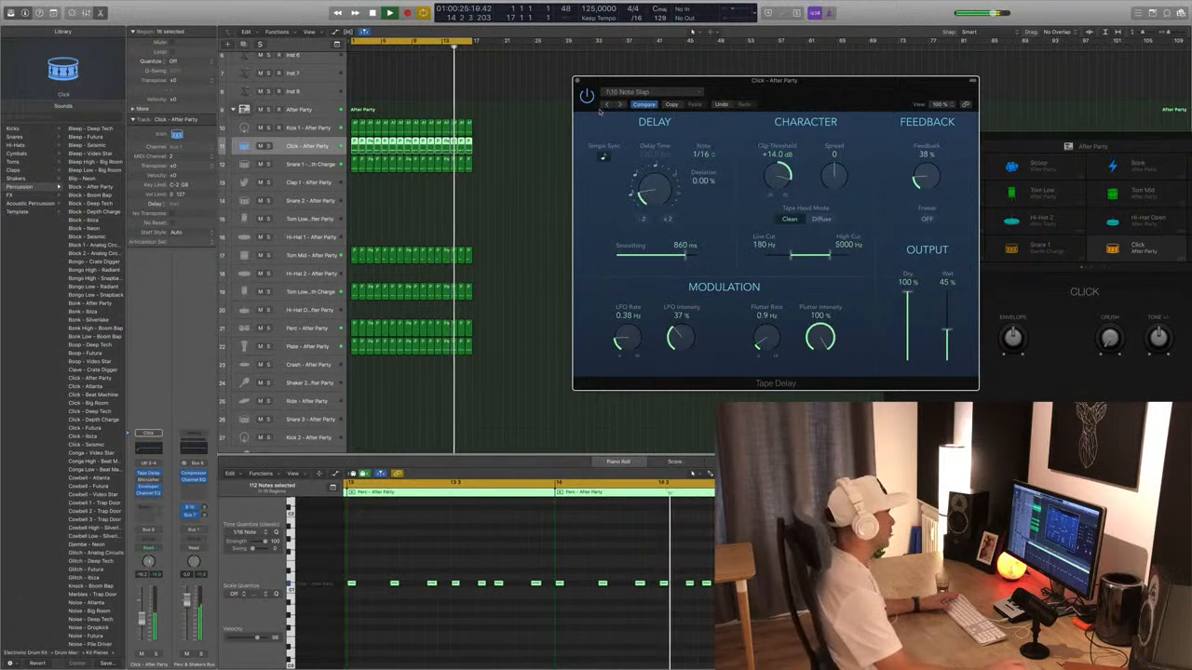
click(603, 106)
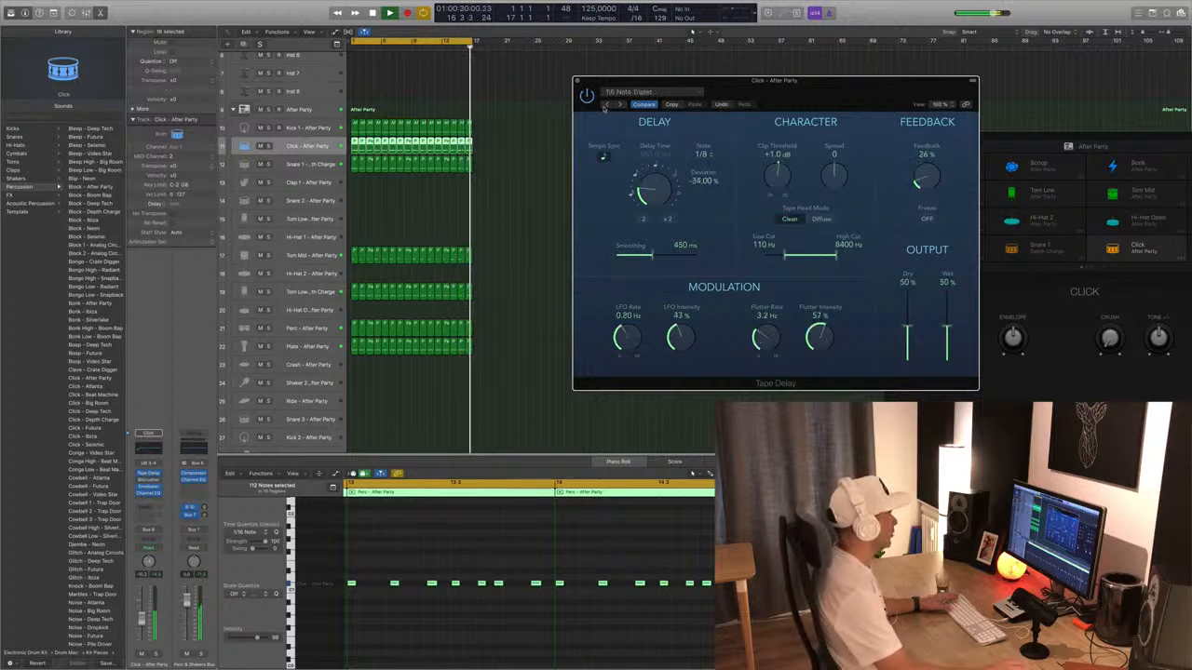
click(604, 105)
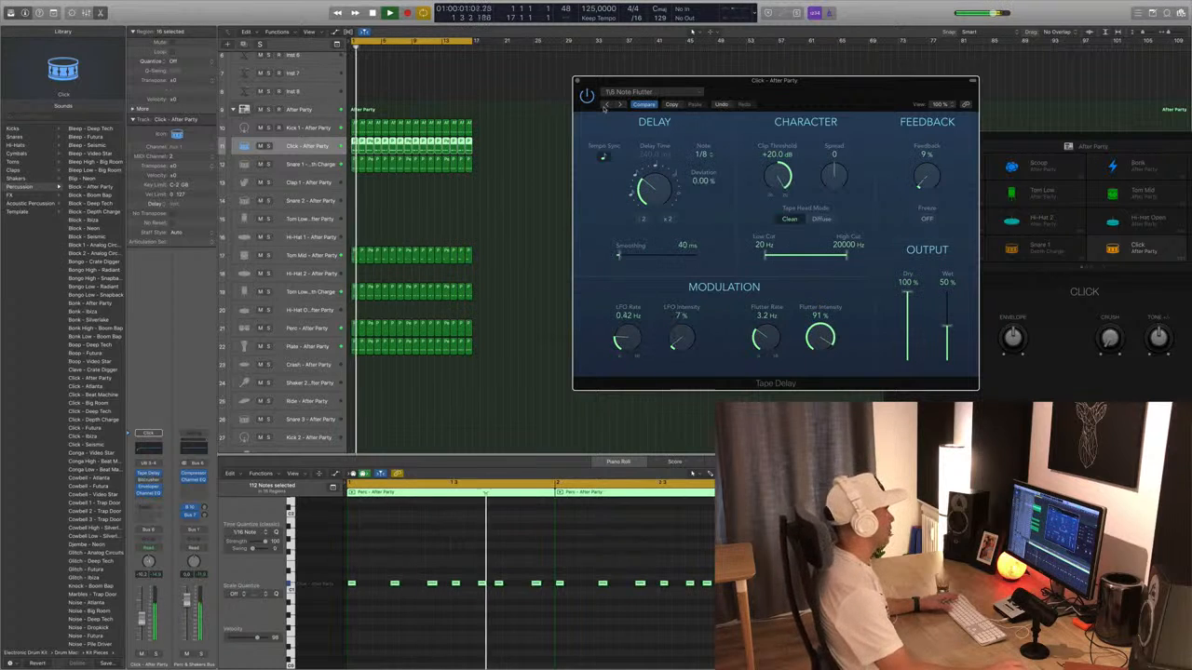
click(603, 105)
click(604, 105)
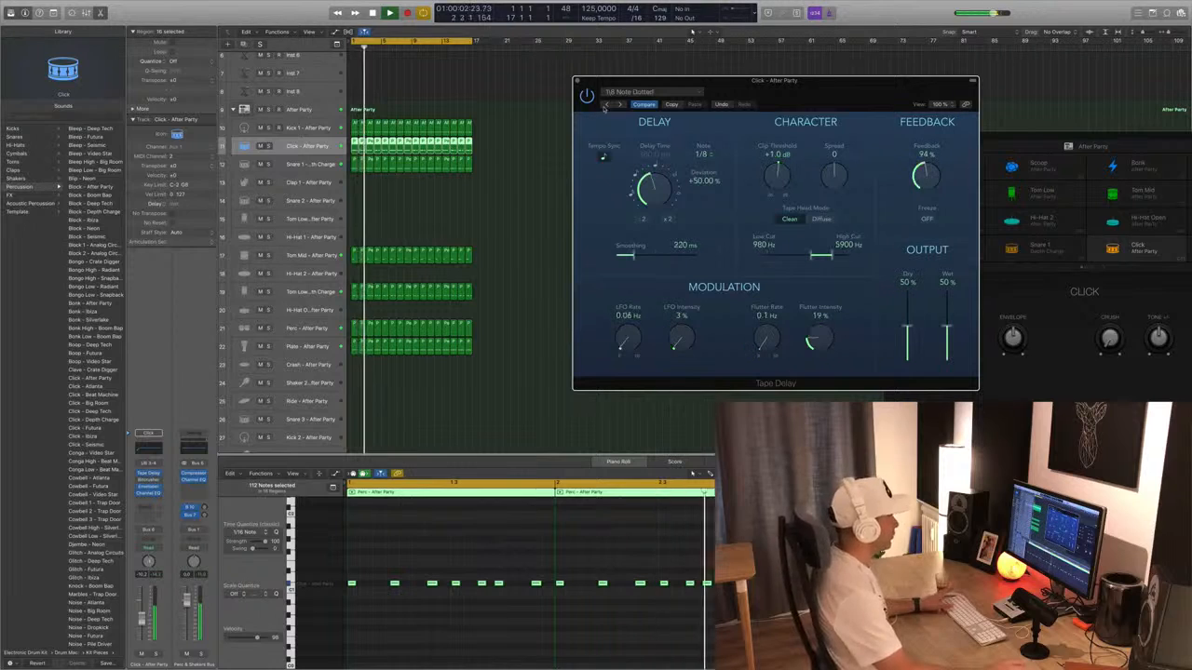
click(604, 106)
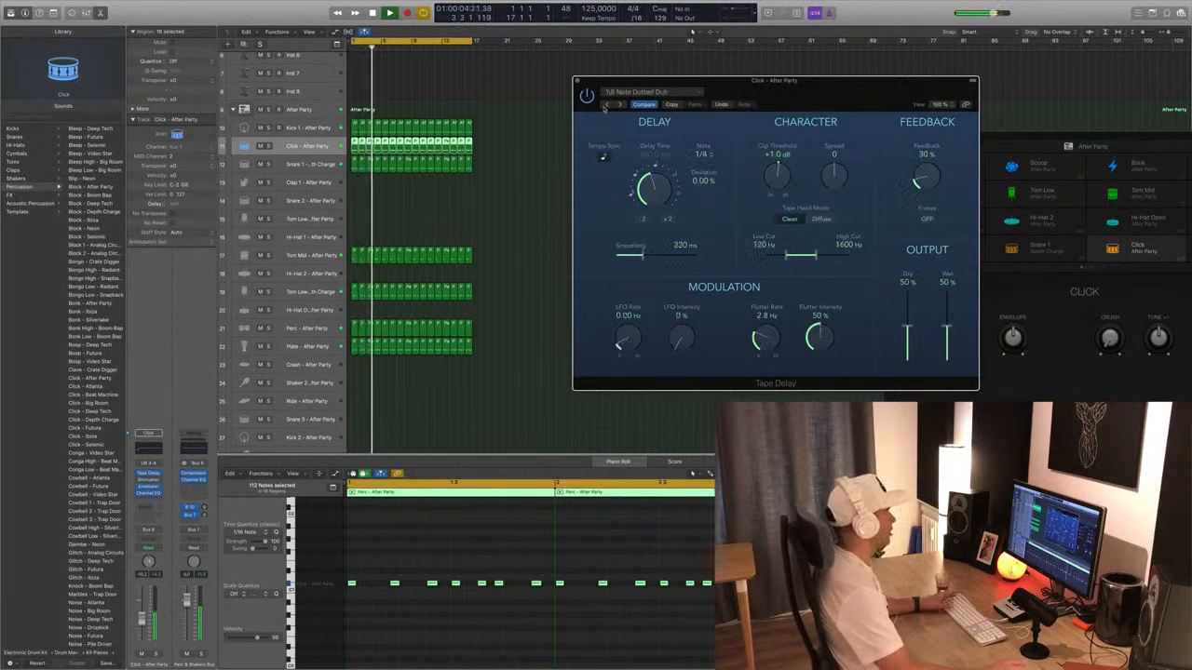
click(603, 105)
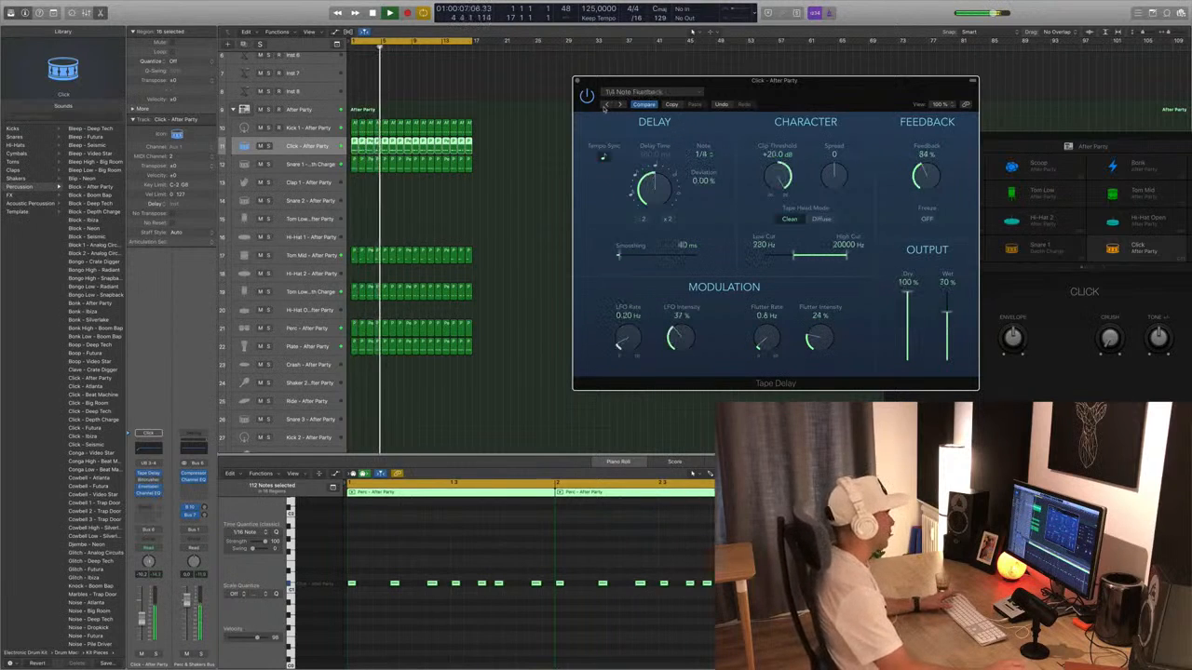
Reload the Ultra Dub preset in the Tape Delay with wet output at 14%, and move the plug-in window higher.
click(624, 94)
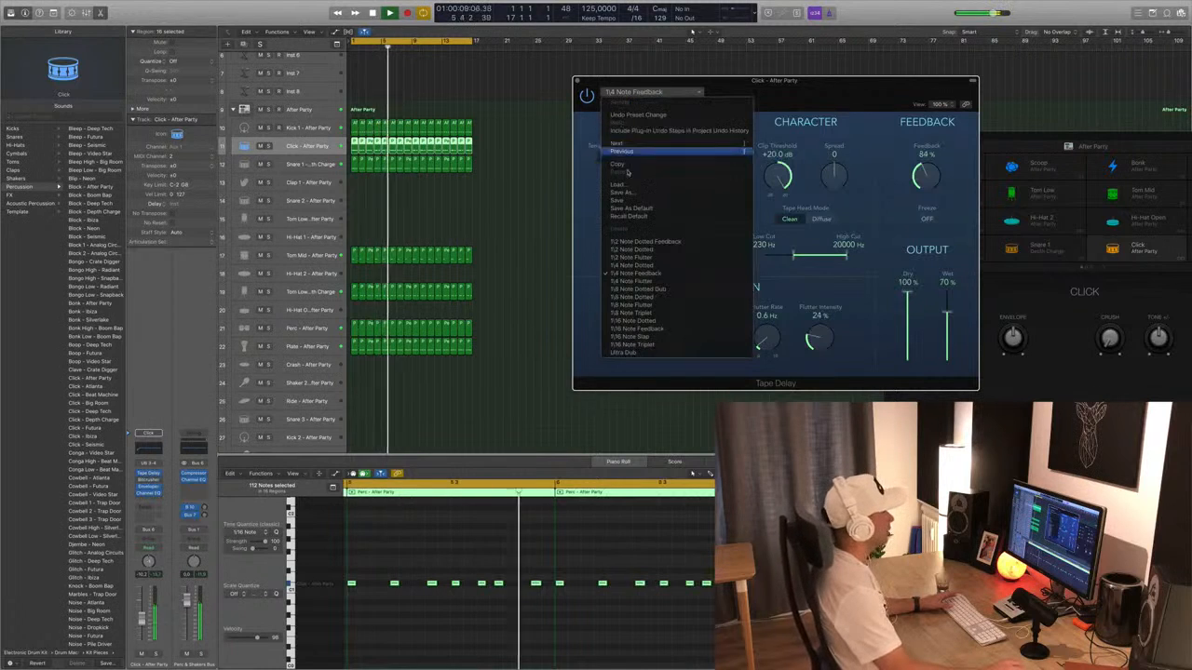
click(652, 345)
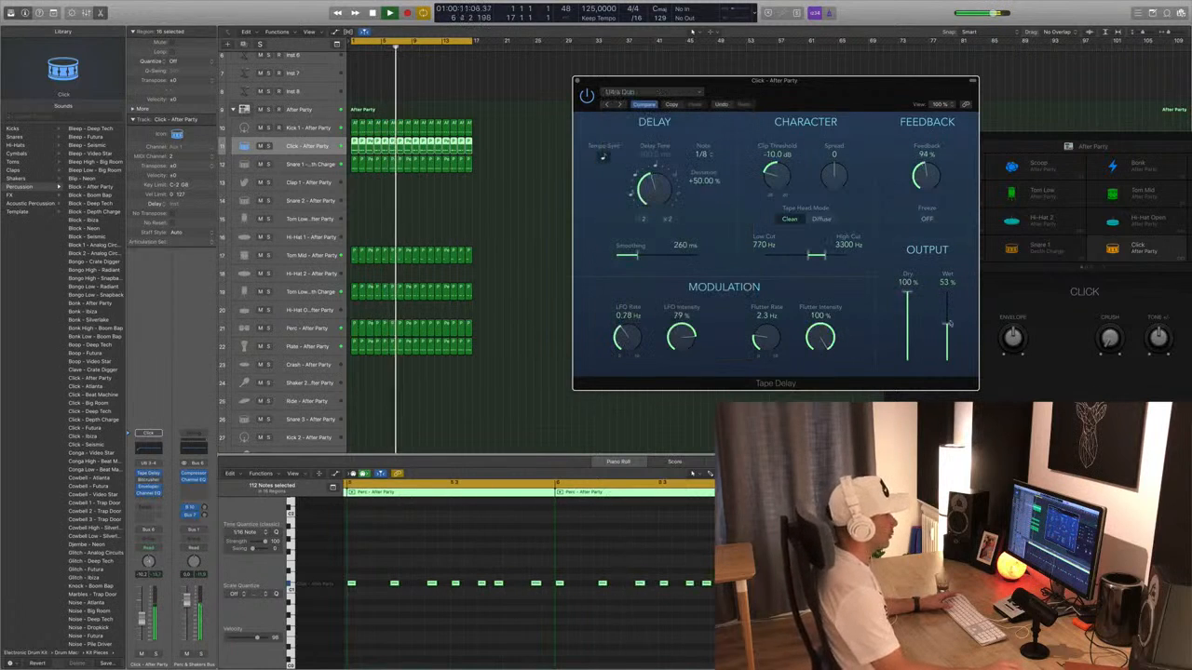
drag(948, 324, 948, 355)
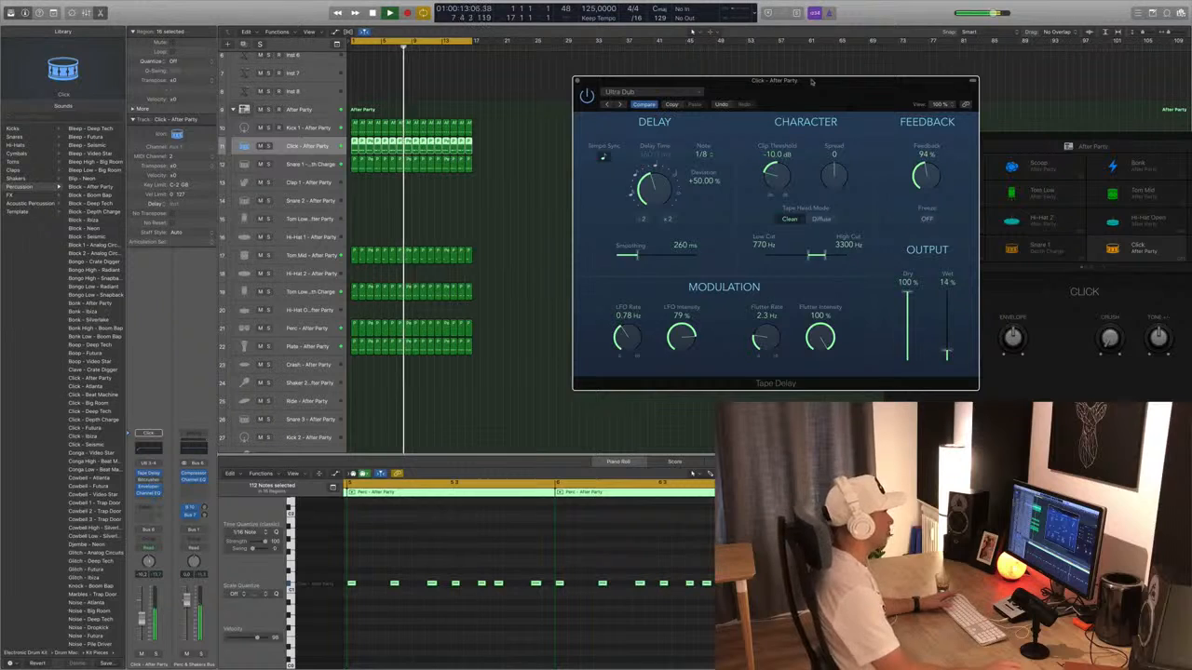
drag(825, 80, 809, 26)
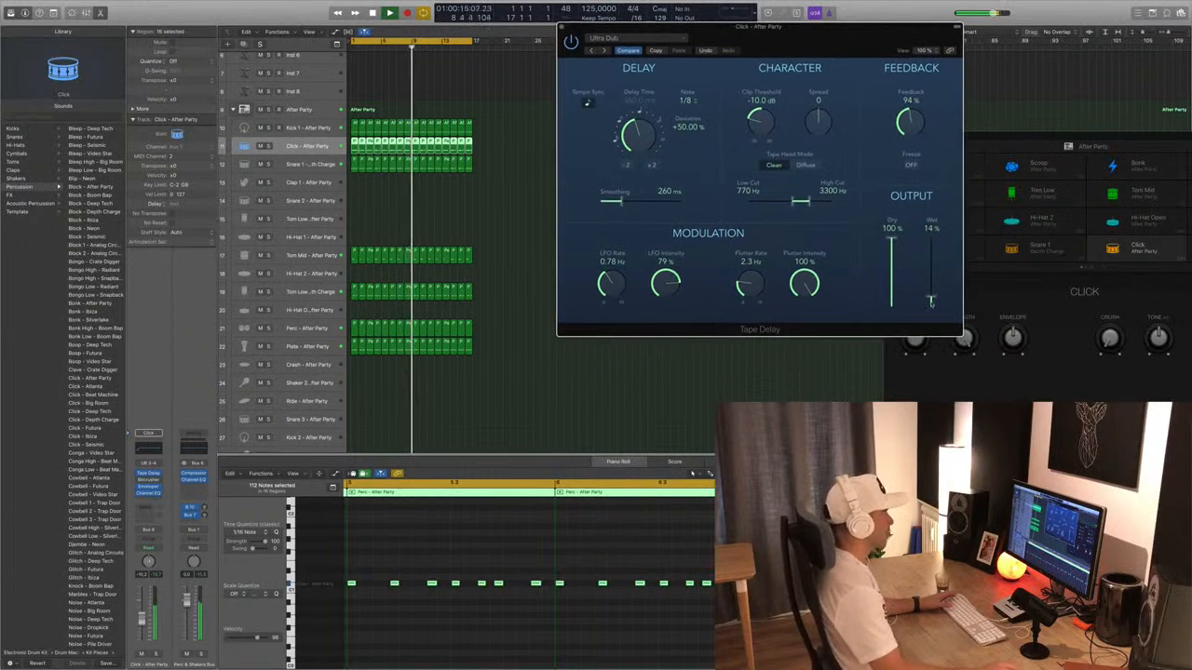
Try the delay's Freeze on and off, and raise the wet output to 16%.
click(910, 165)
click(910, 165)
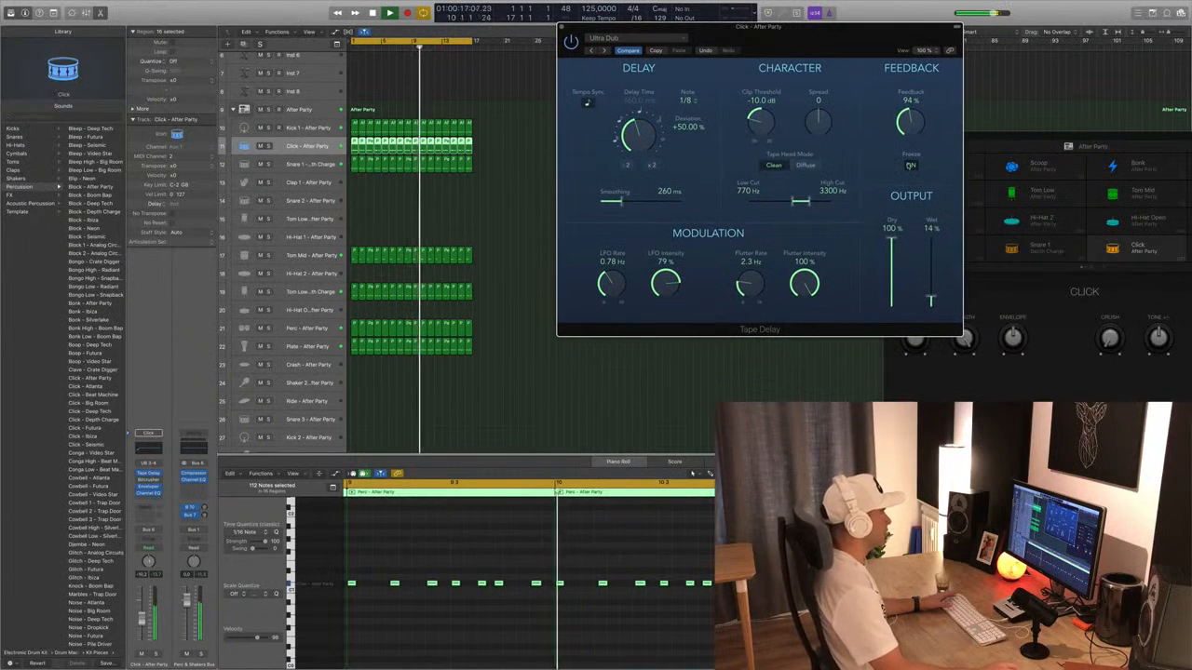
drag(929, 298, 930, 295)
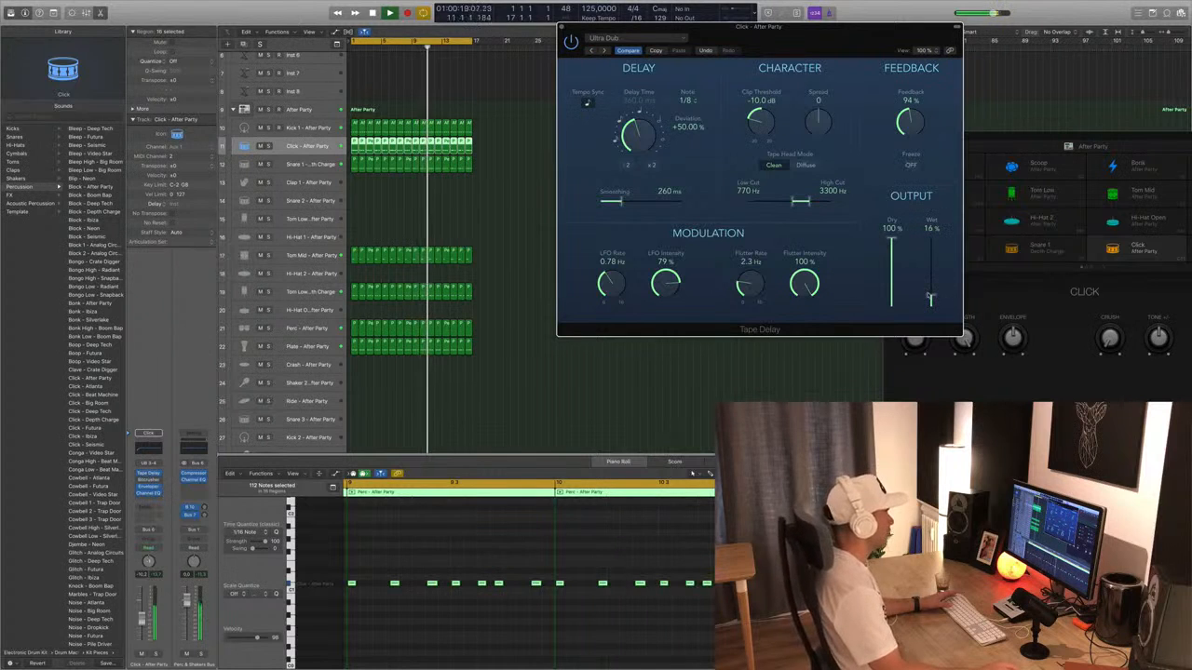
drag(827, 37, 844, 26)
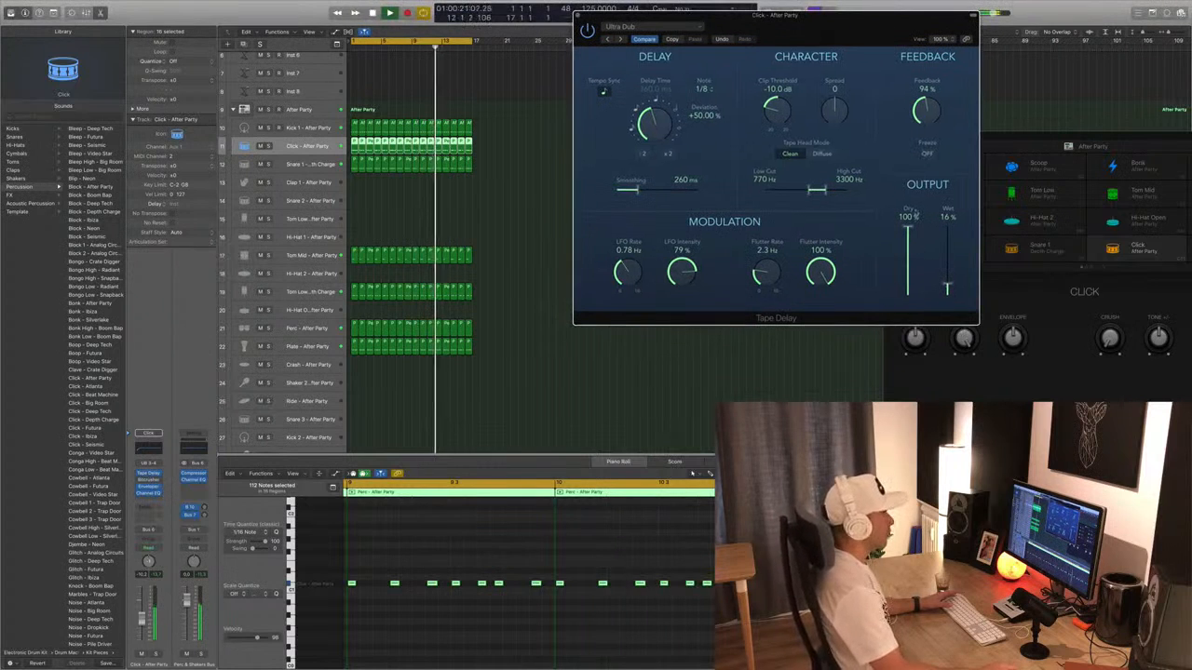
Compare the Click delay at 0% dry and 100% wet, restore 100% dry and 16% wet, and close the plug-in window.
drag(947, 286, 909, 296)
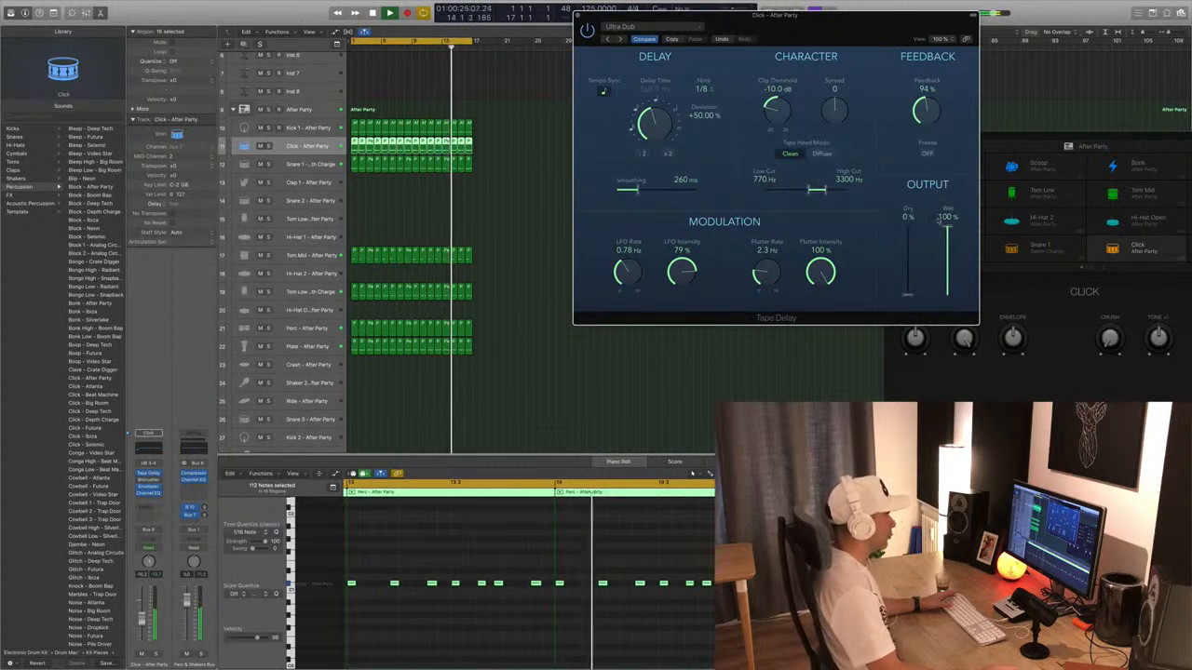
drag(947, 226, 947, 272)
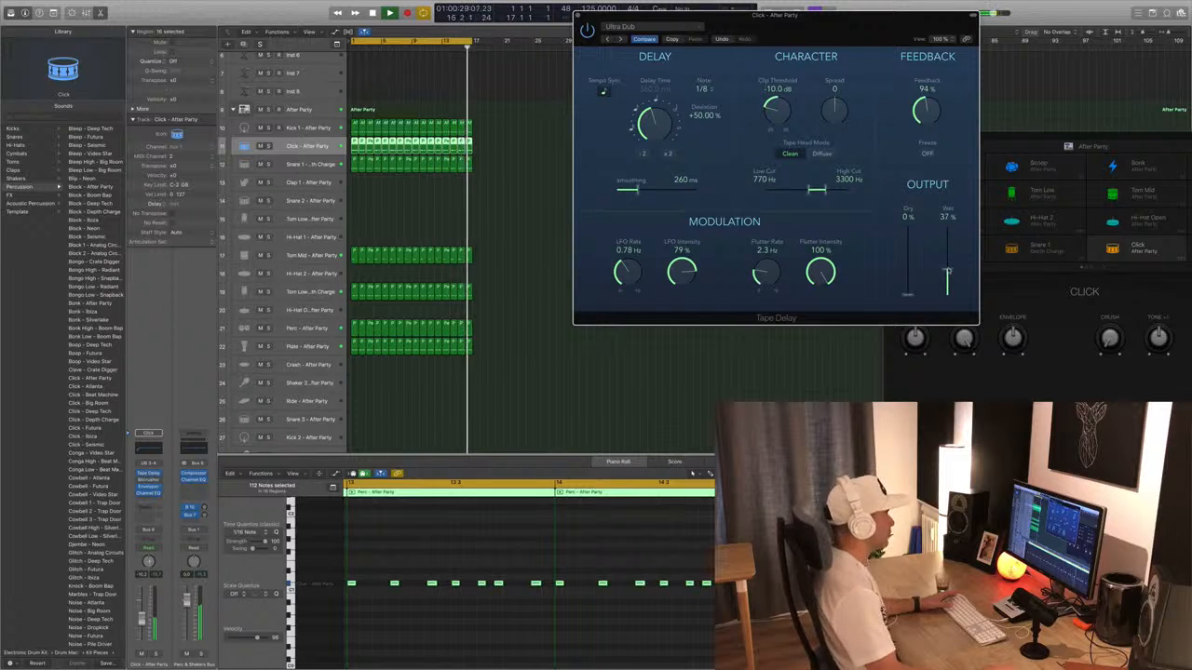
drag(907, 275, 907, 227)
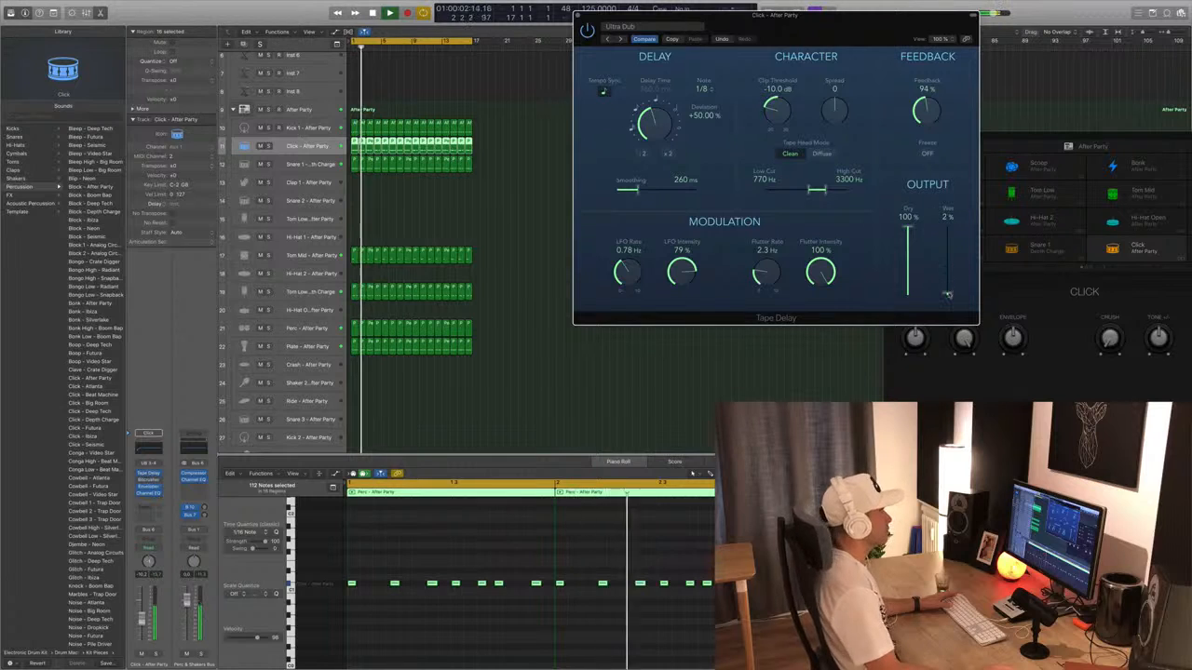
drag(948, 272, 948, 290)
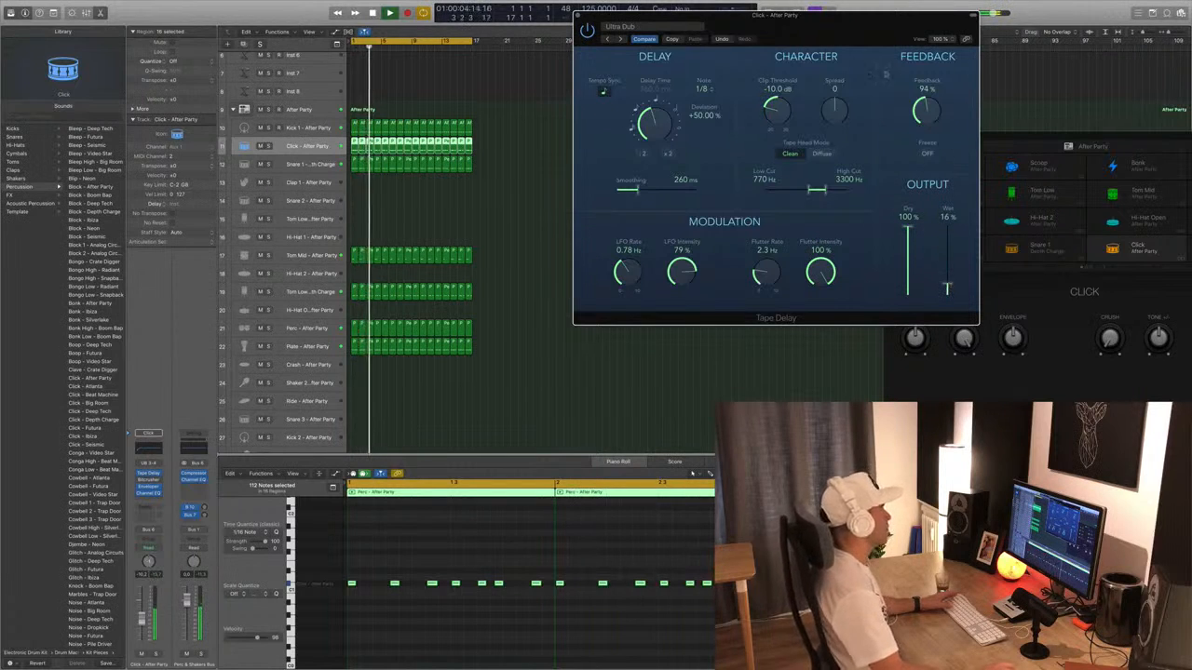
click(577, 15)
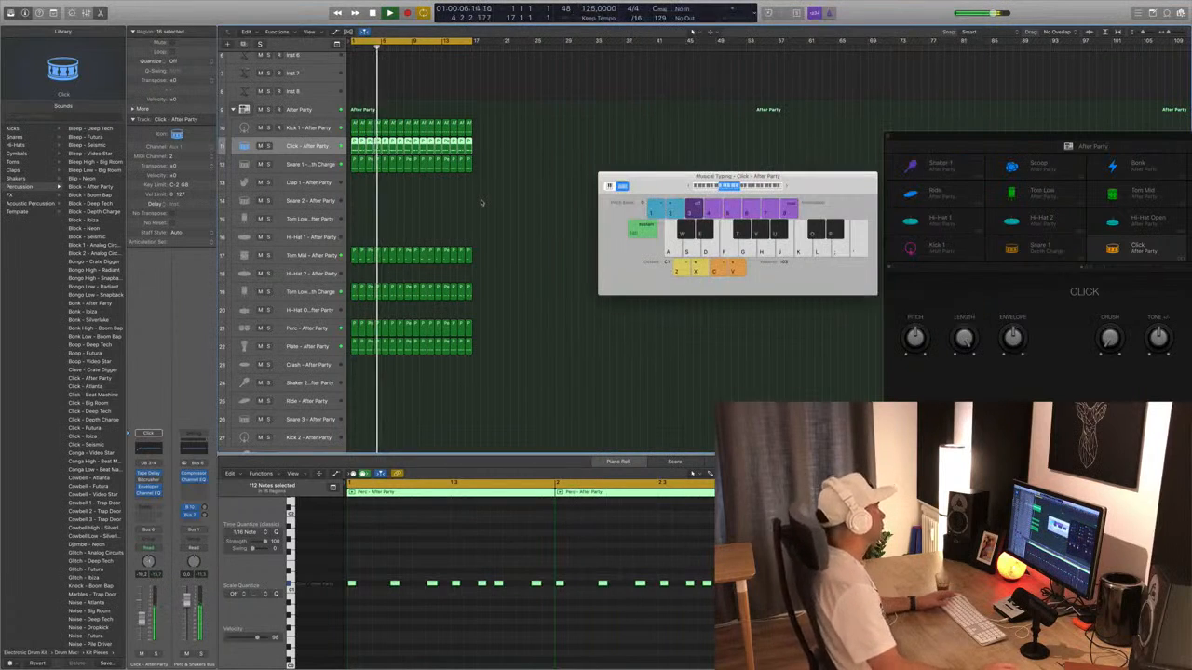
Copy the bar 1 region of the Tom Low - Depth Charge track to bar 1 of the Tom Low - After Party track.
click(482, 200)
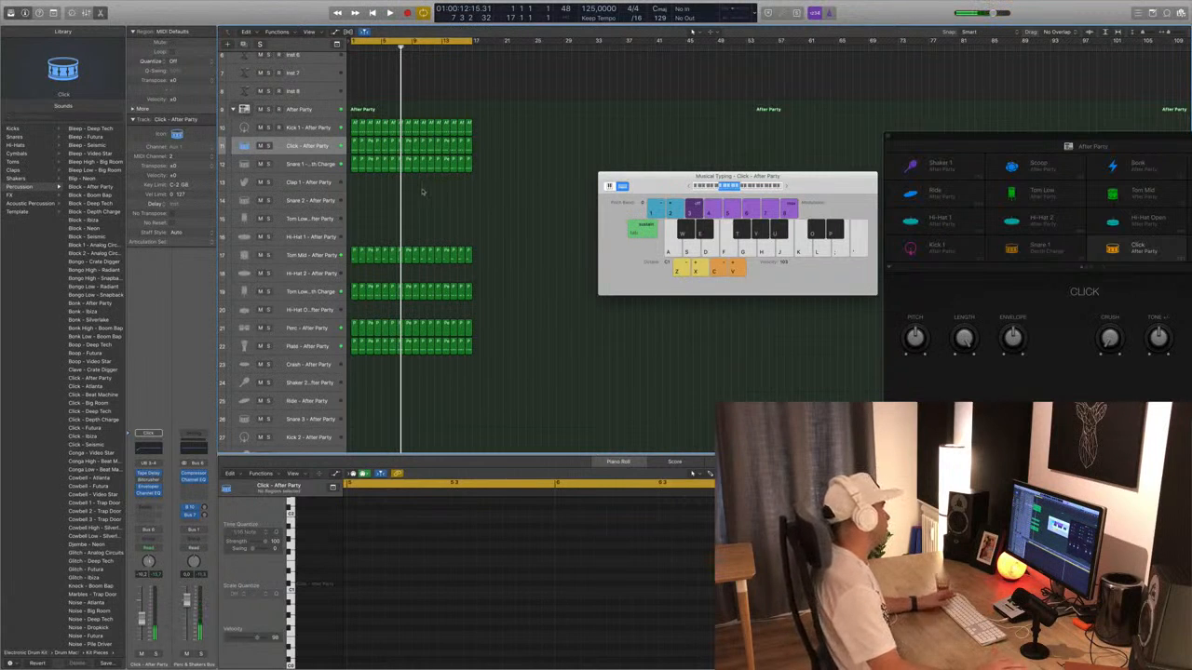
key(space)
key(space)
click(355, 289)
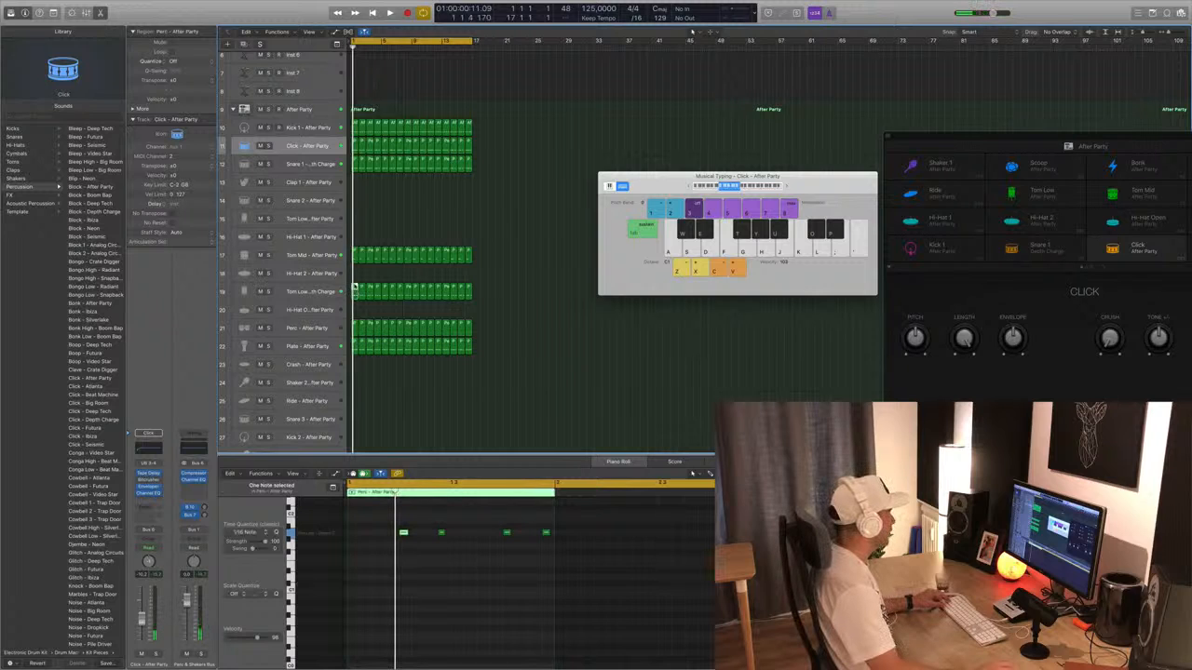
drag(355, 288, 355, 219)
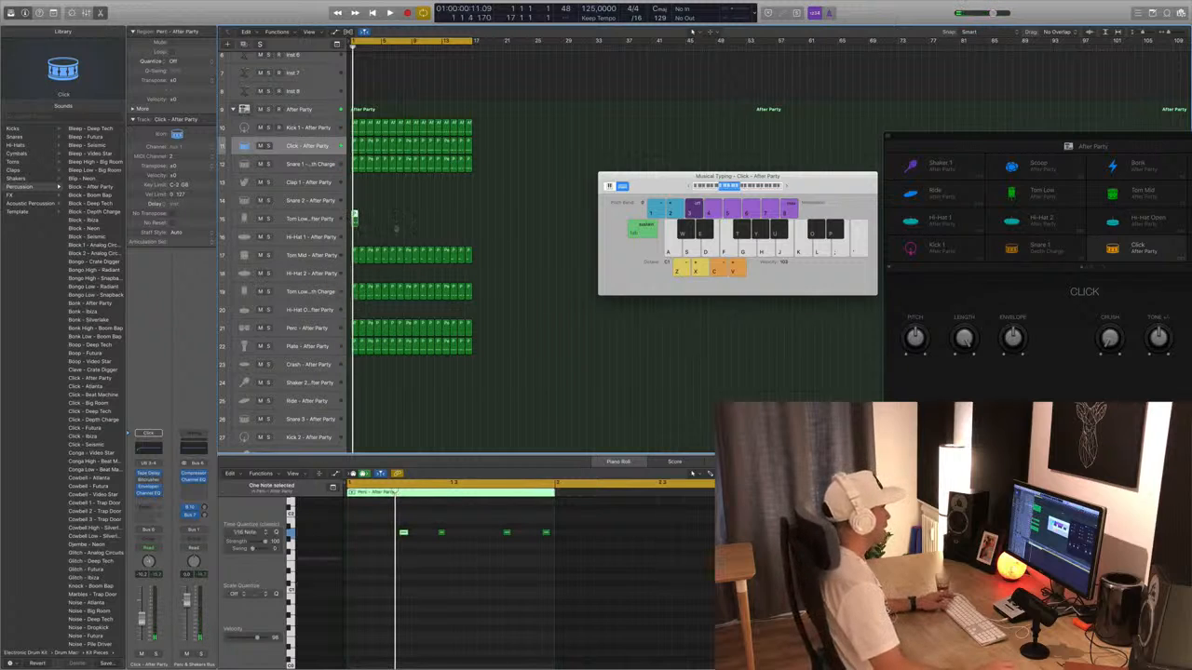
Move the four notes of the copied Tom Low region down in pitch and play back the result.
drag(387, 527, 691, 576)
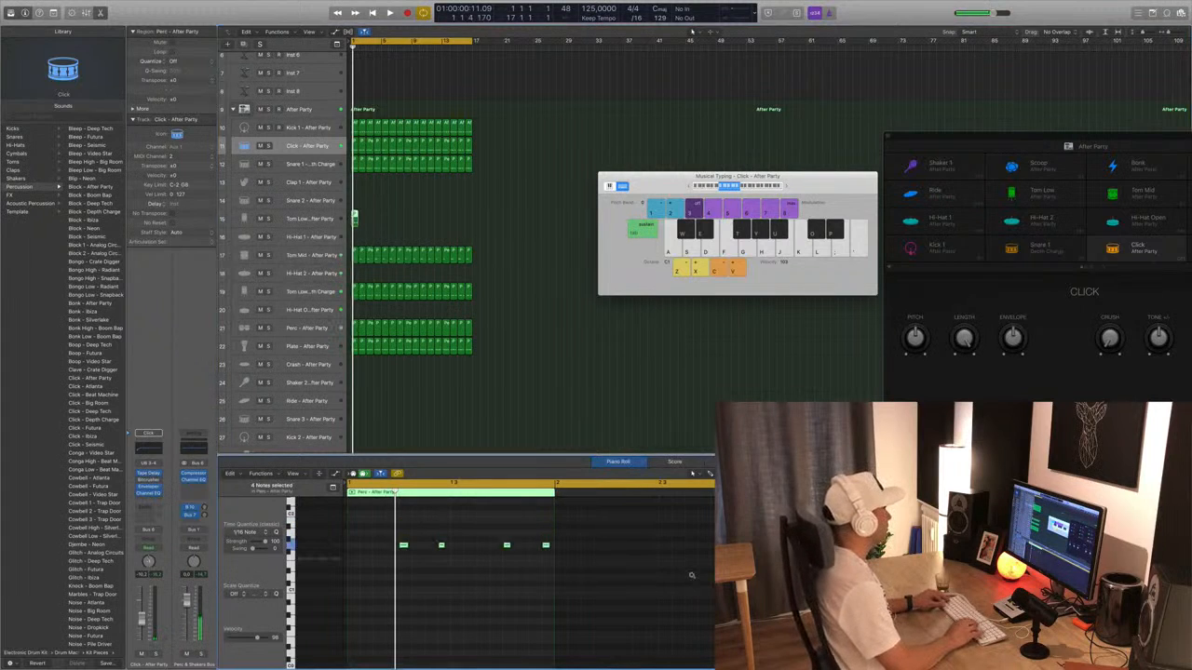
key(space)
key(space)
key(space)
key(space)
key(space)
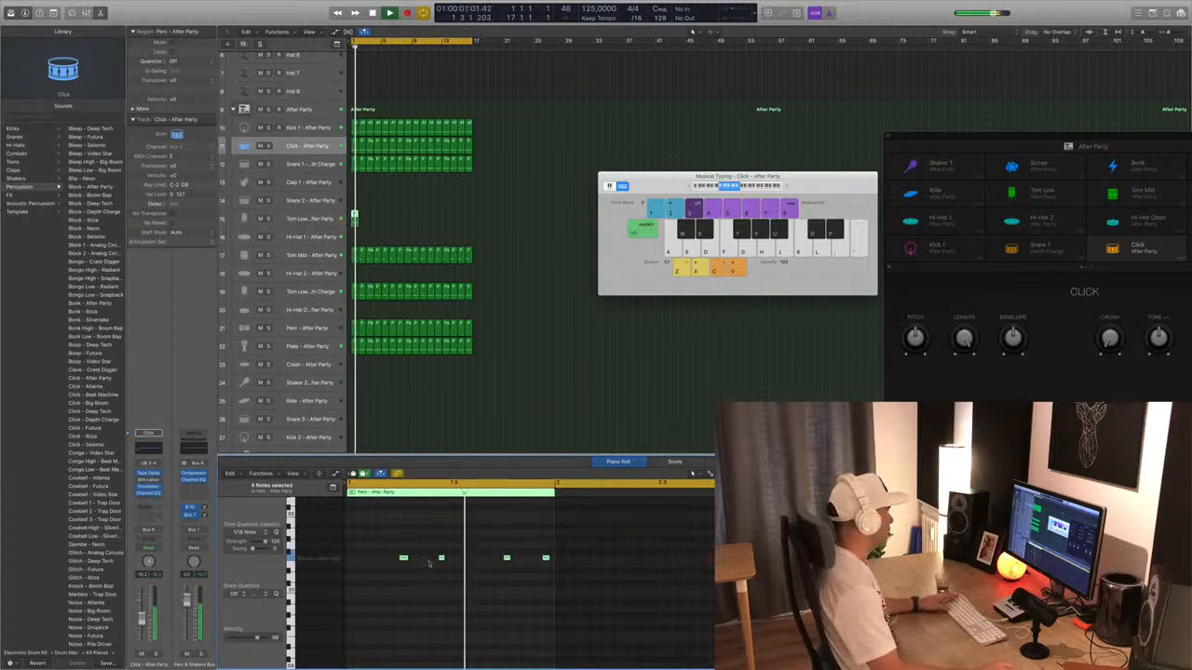
Shift the four Tom Low notes an eighth note earlier in the bar and play back the pattern.
key(space)
key(space)
key(space)
drag(395, 541, 587, 582)
key(space)
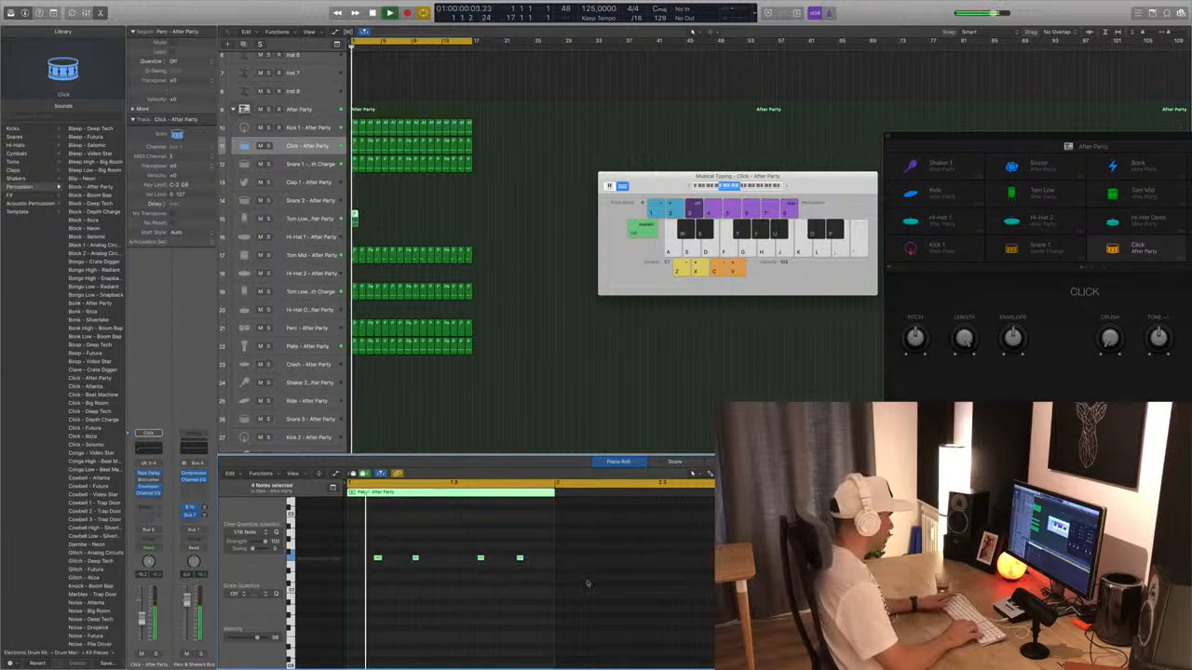
key(space)
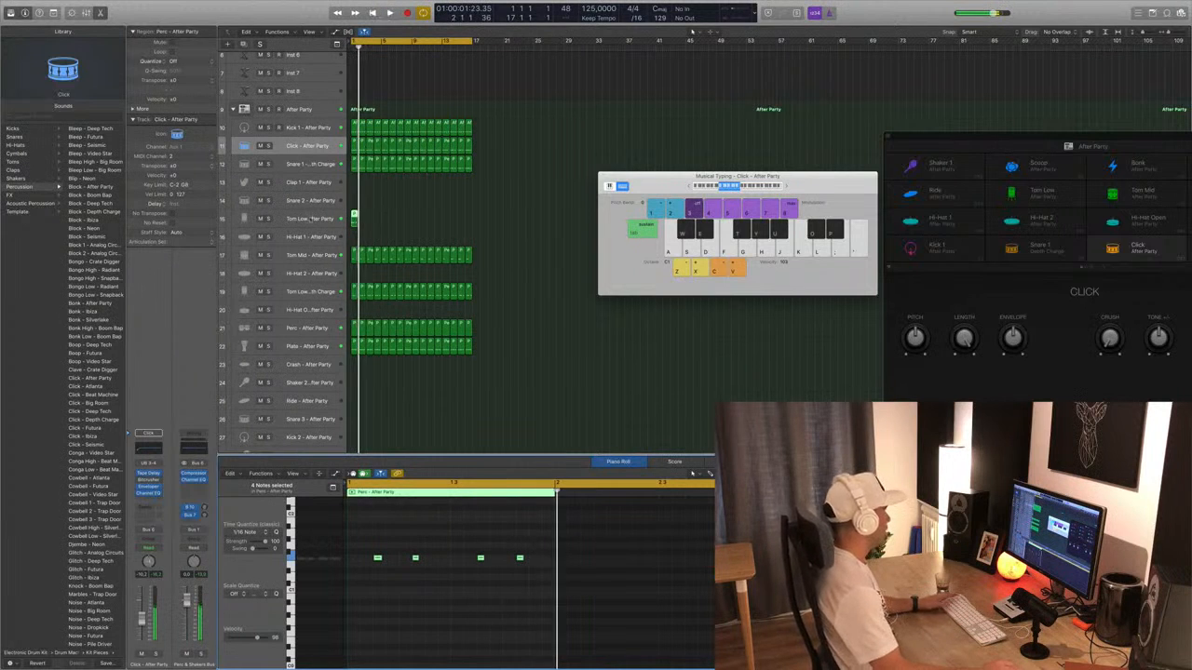
Audition Tom Mid sounds from Video Star up the list to Ibiza on the Tom Low - After Party track during playback.
click(296, 219)
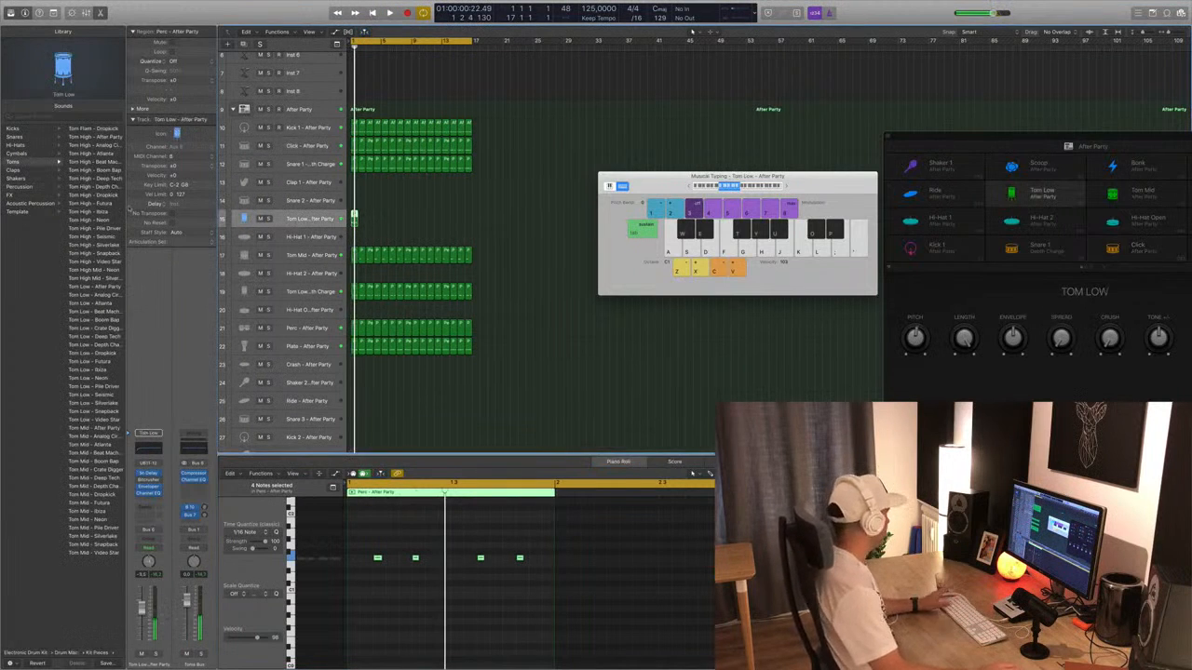
key(space)
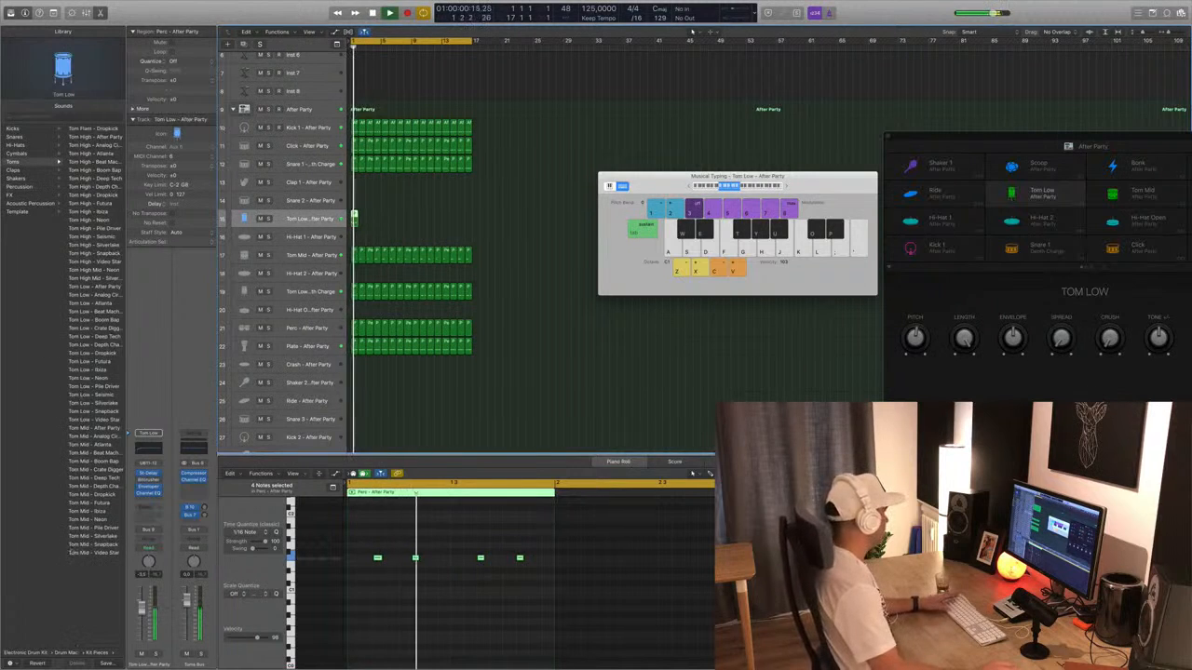
click(93, 553)
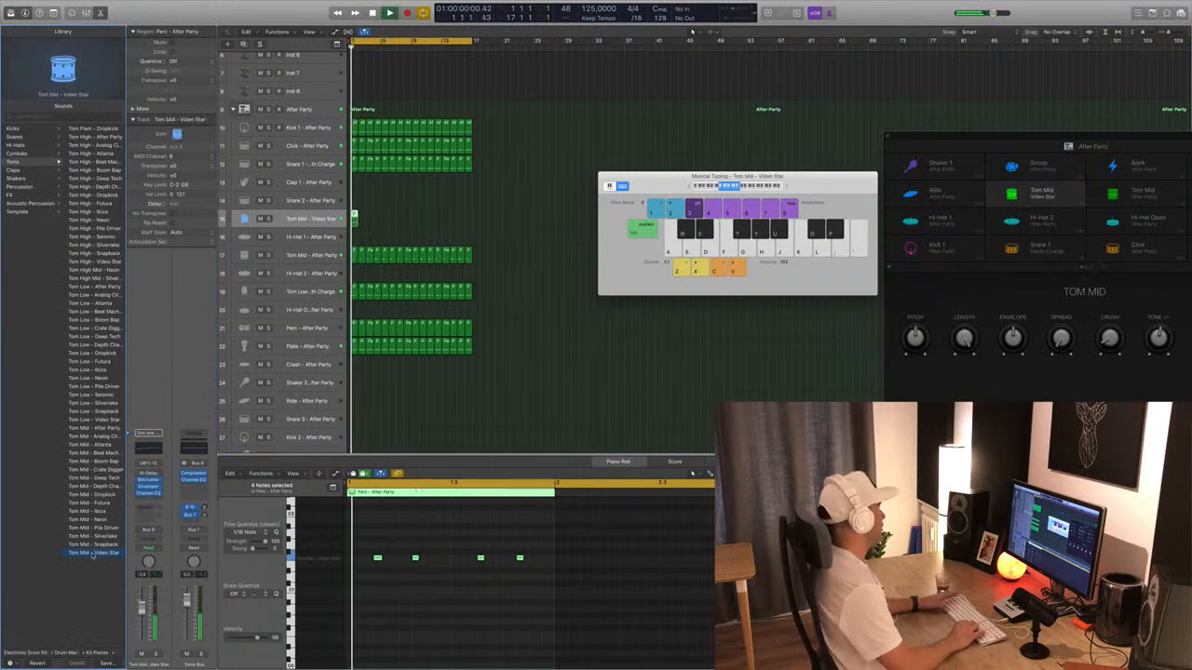
key(Up)
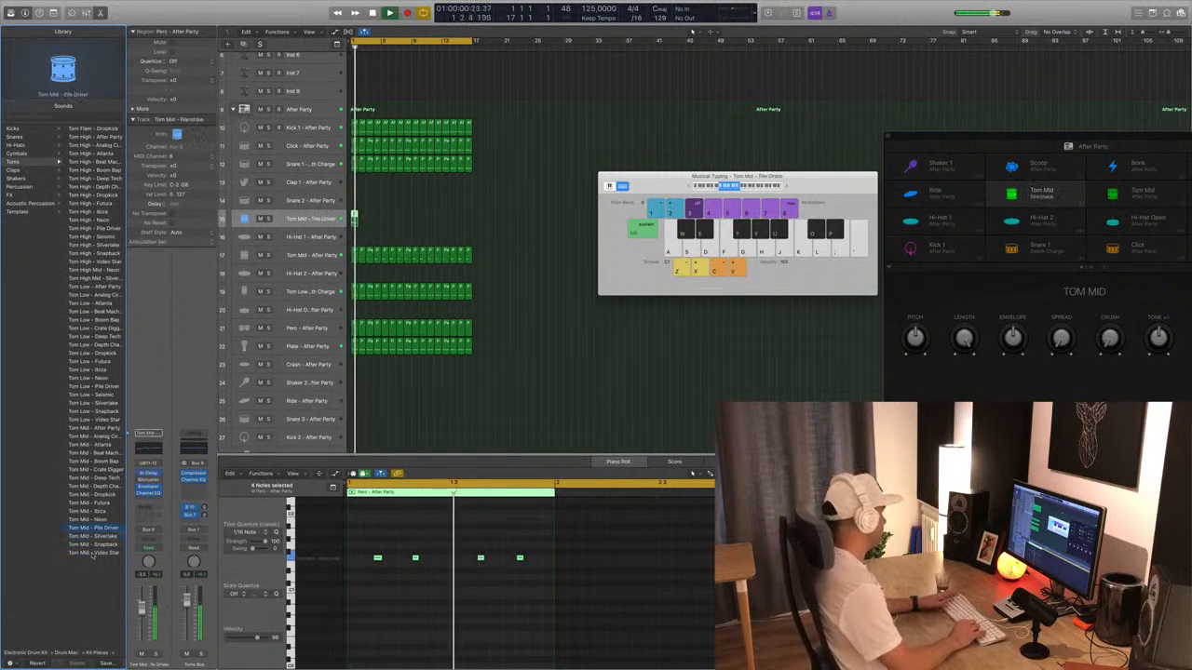
key(Up)
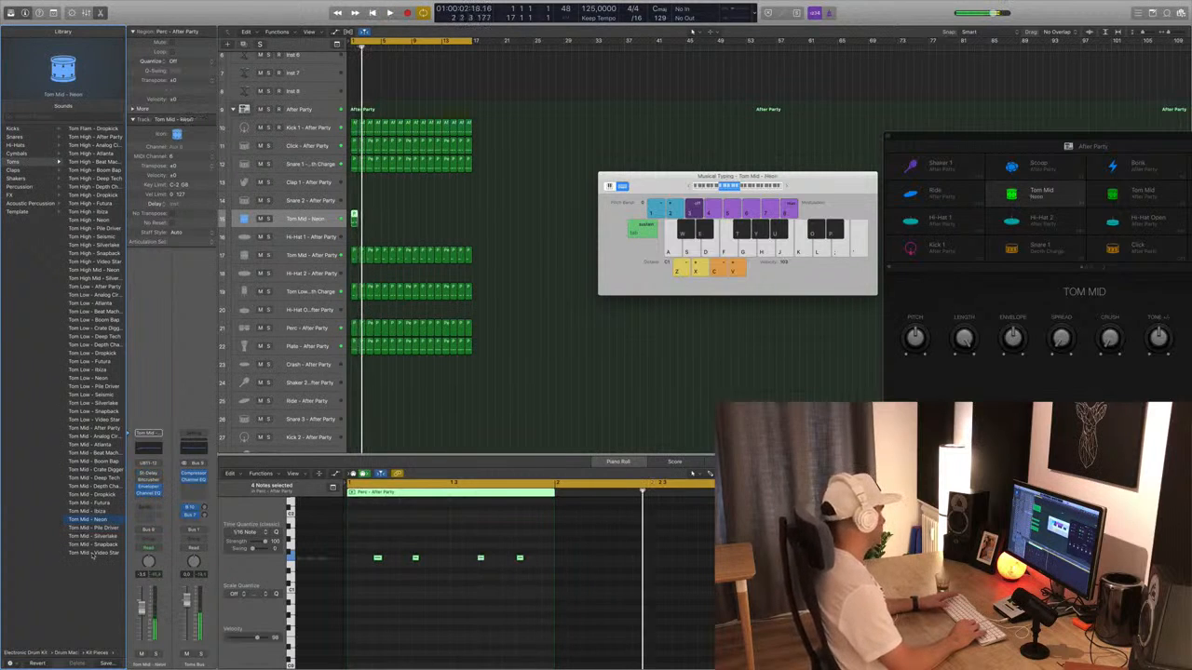
key(Up)
key(space)
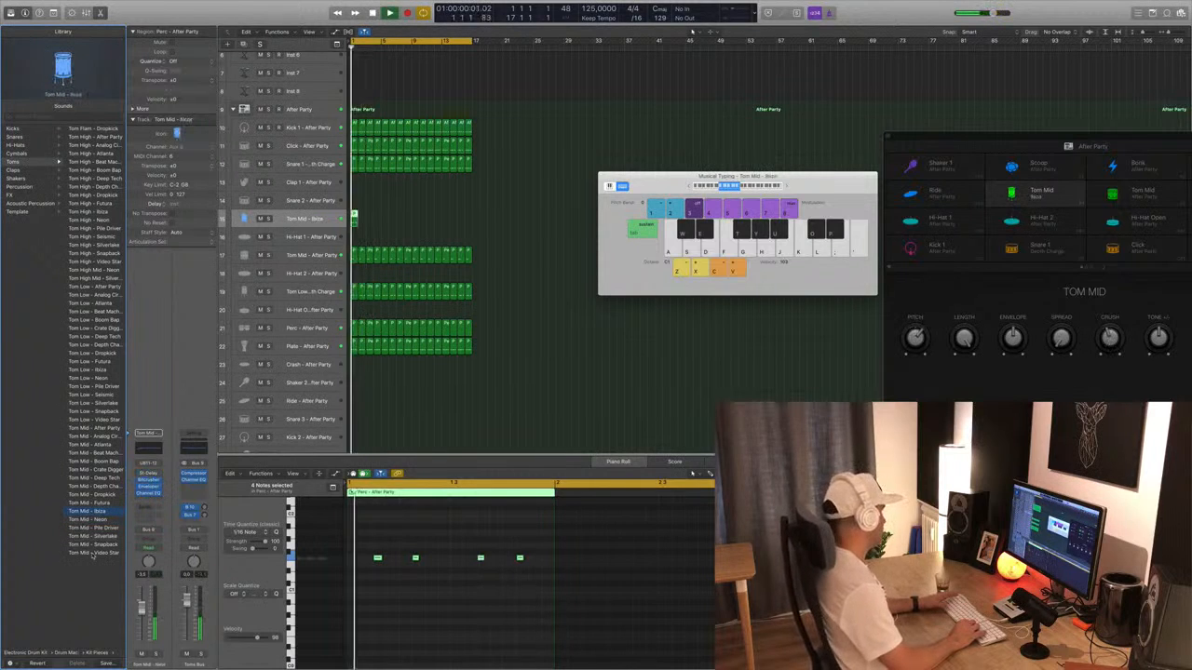
Audition the Tom Mid Futura and Dropkick sounds on the same track, and load Tom Mid - Depth Charge.
key(Up)
key(Return)
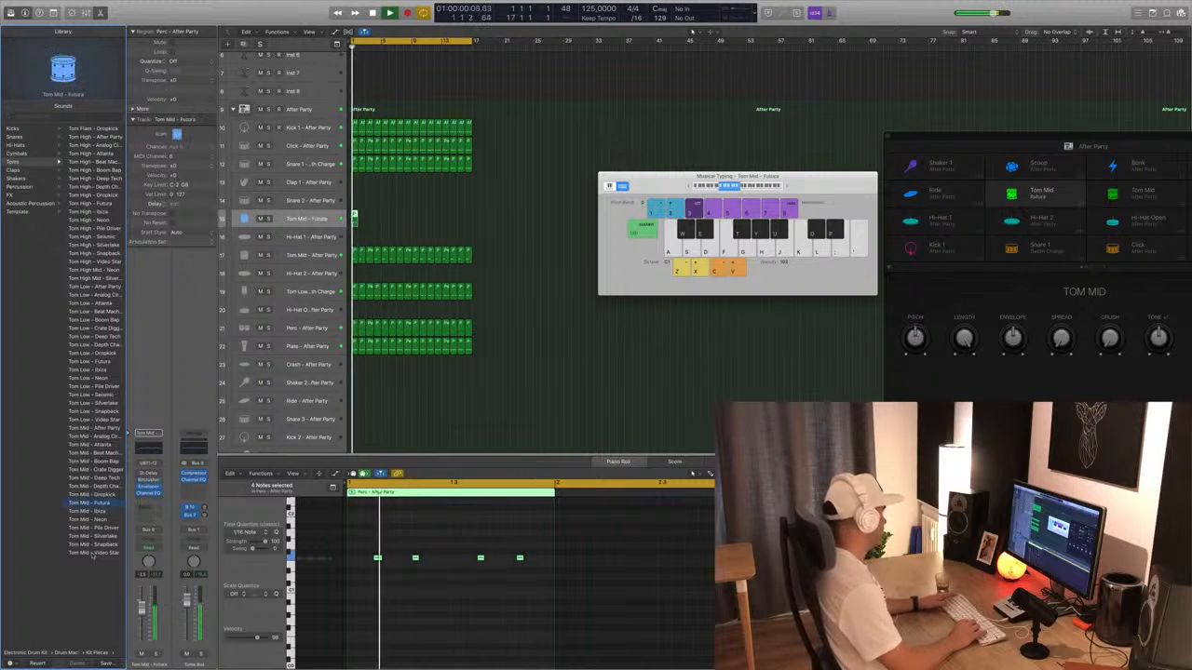
key(Up)
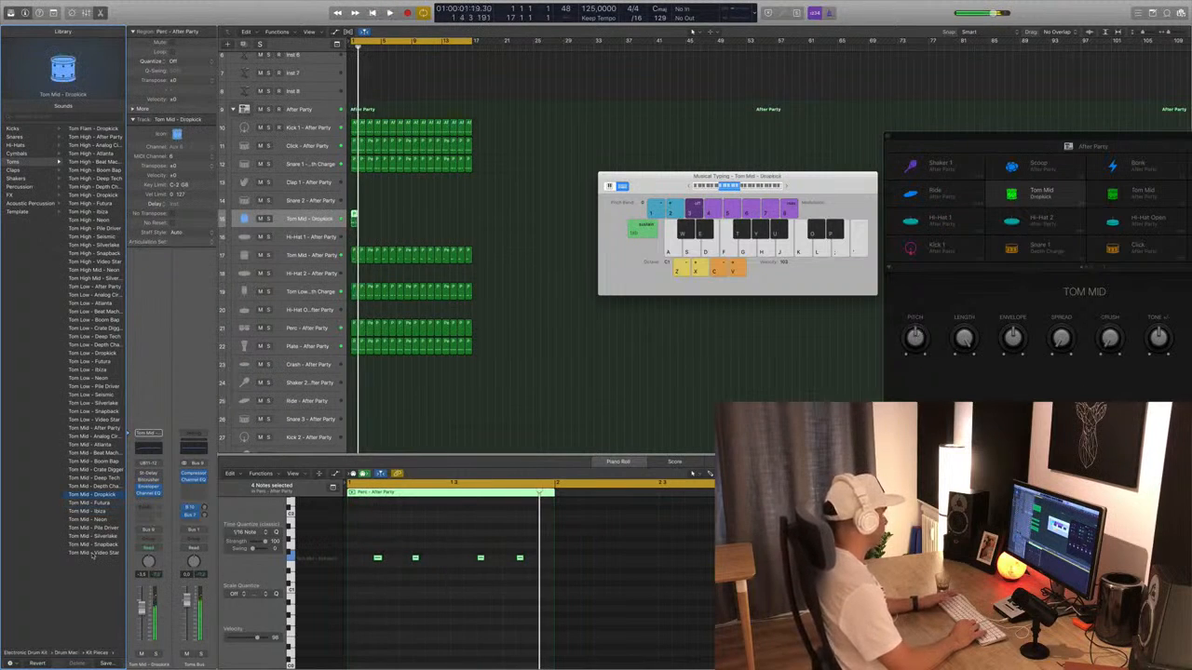
key(space)
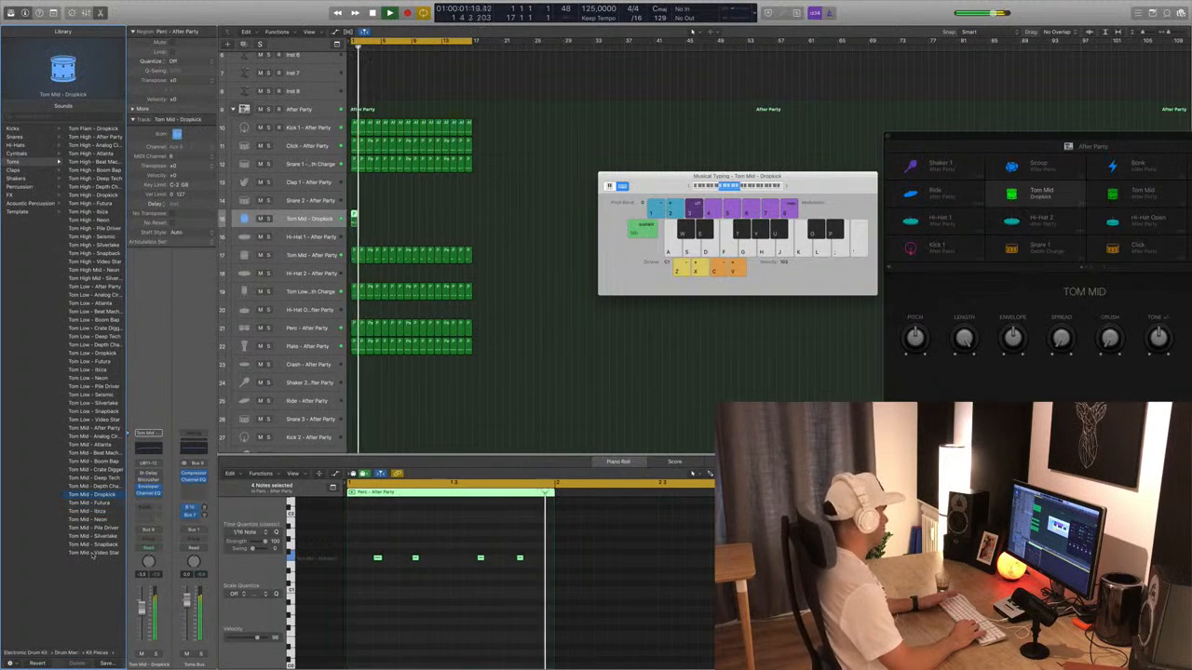
key(Up)
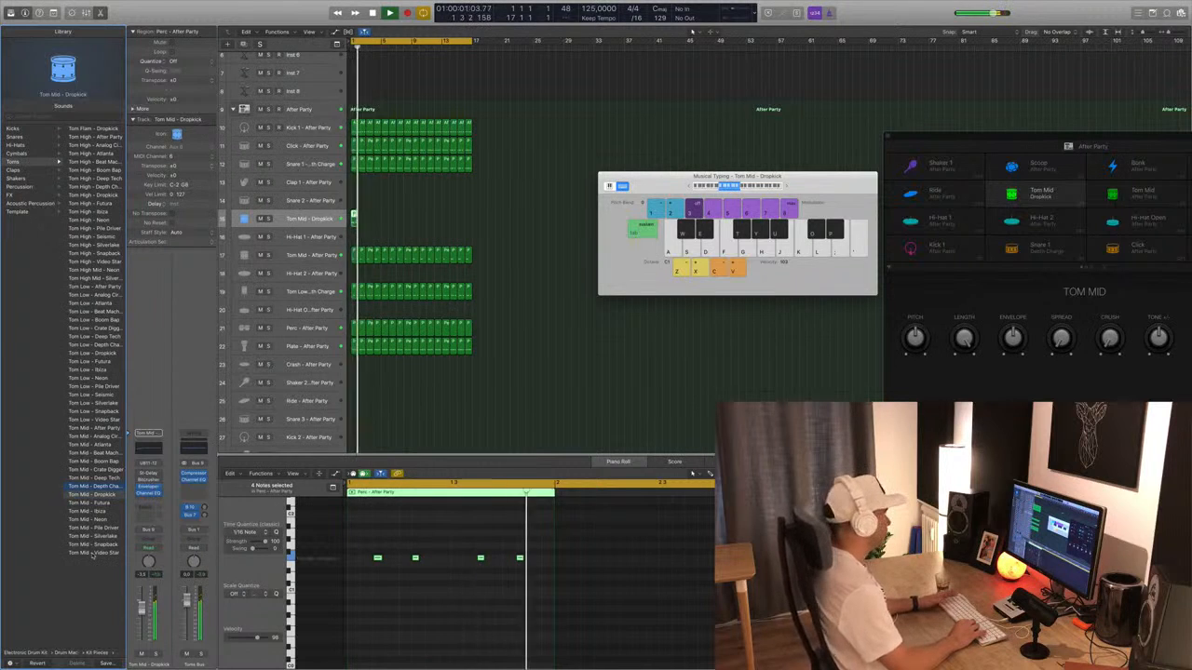
key(space)
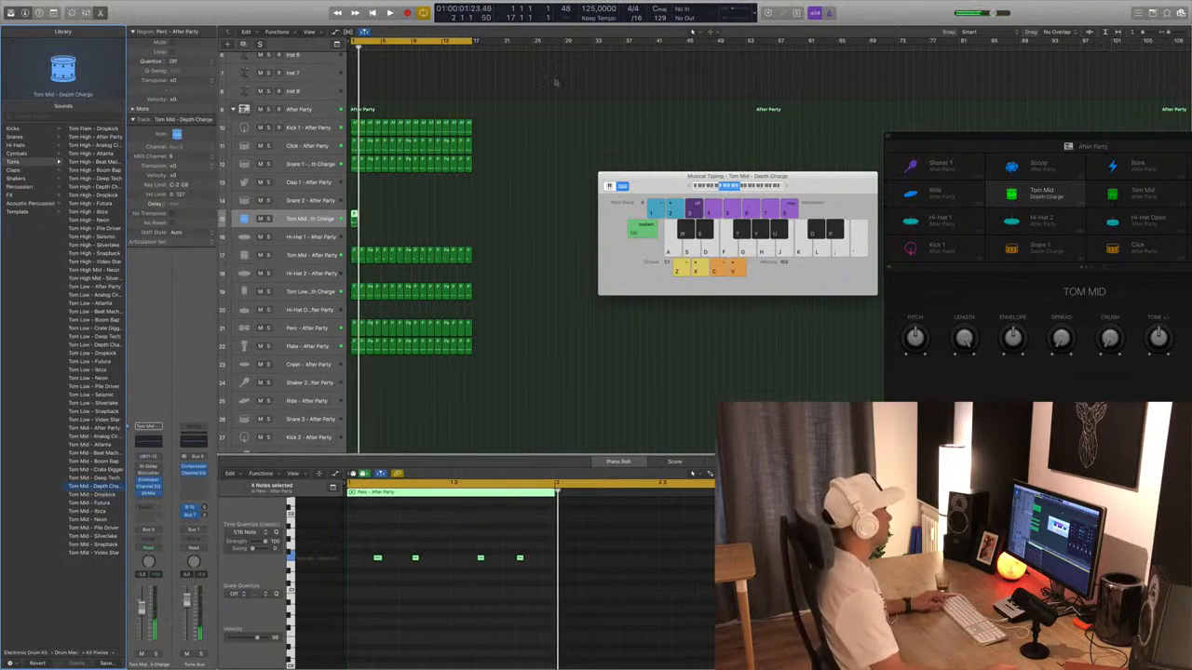
Repeat the bar 1 region of the Tom Mid - Depth Charge track through all 16 bars and change its sound to Tom Mid - Crate Digger.
scroll(393, 187, down, 1)
drag(356, 219, 388, 224)
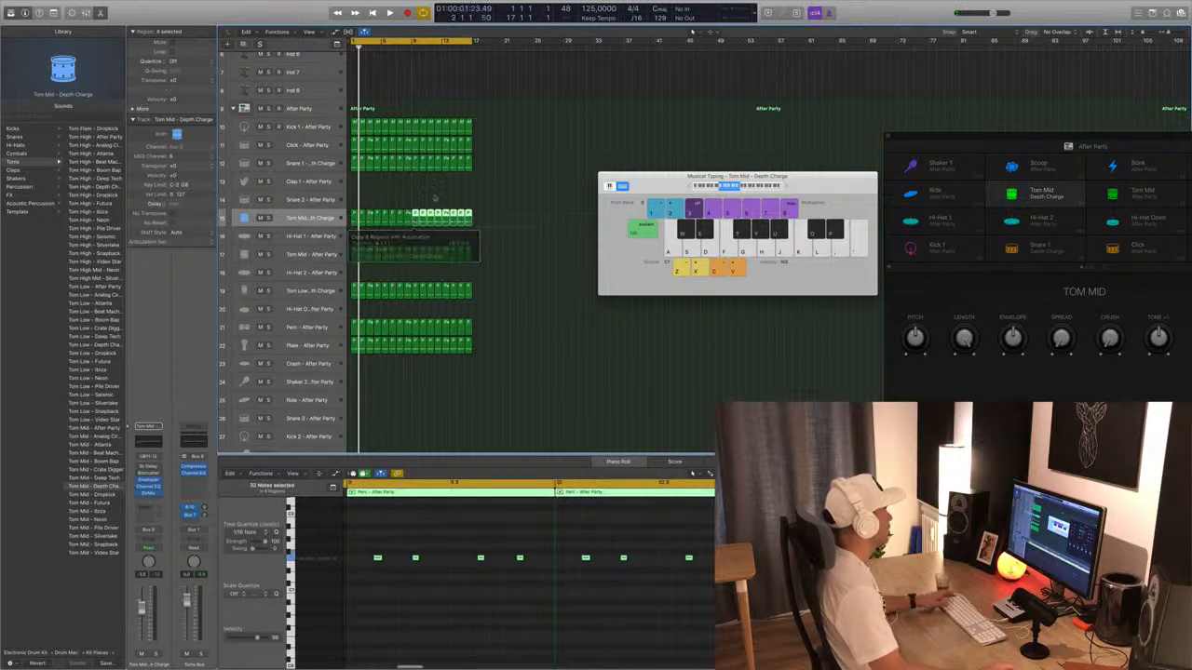
key(space)
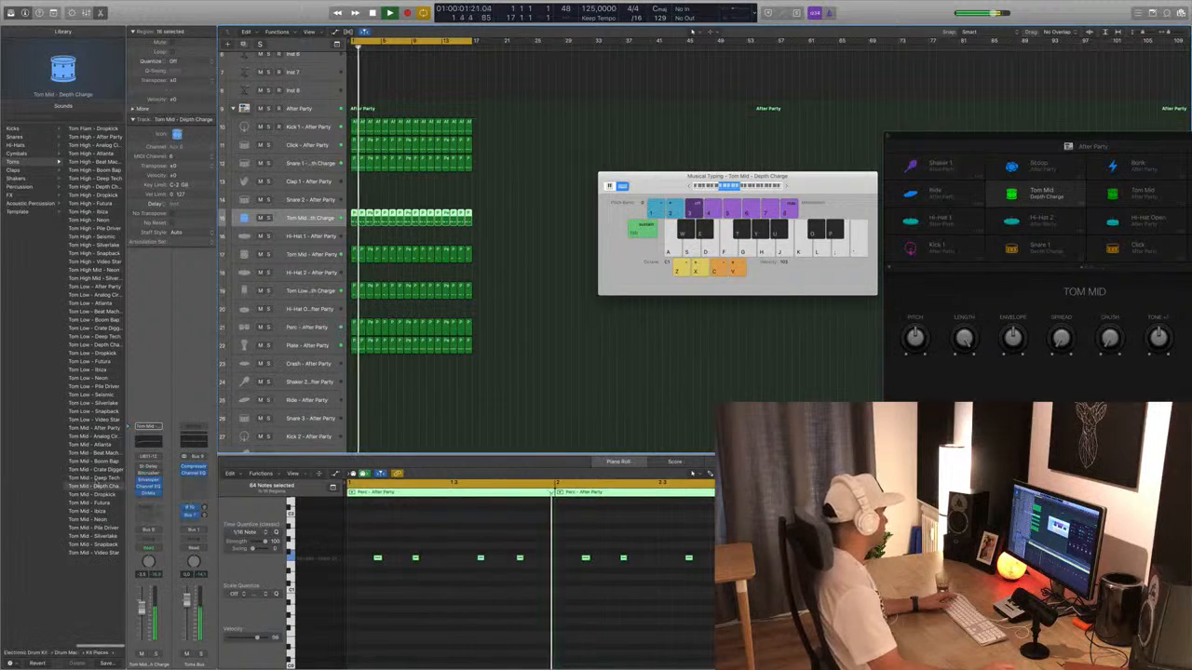
click(308, 220)
click(97, 478)
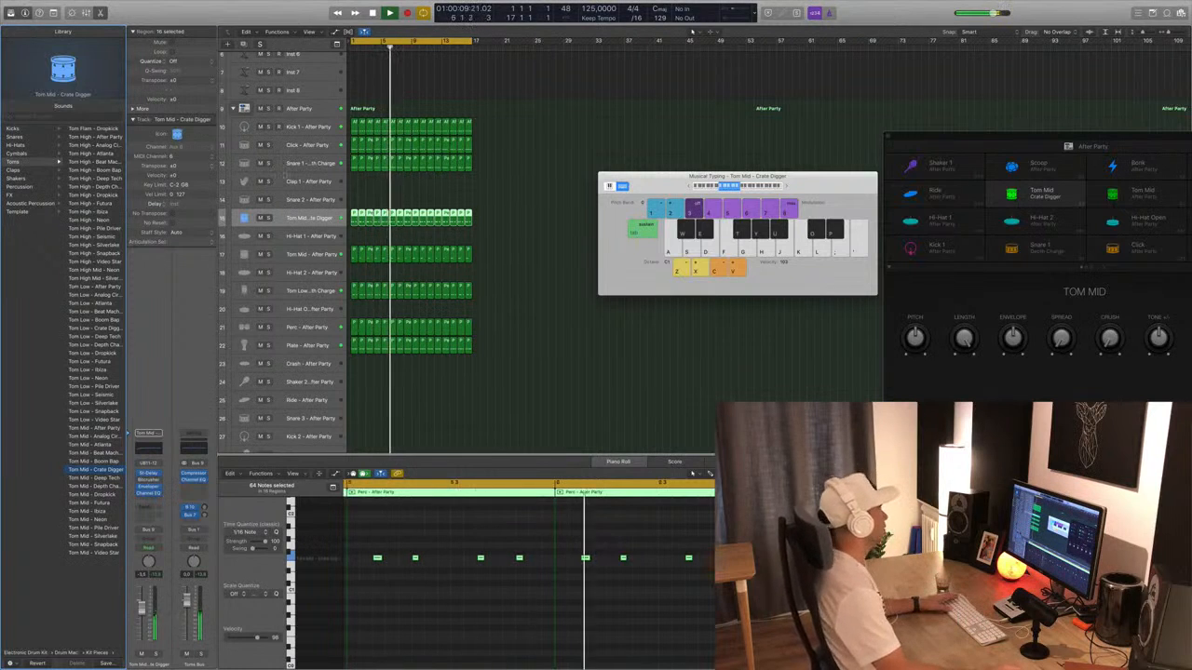
Review the Tape Delay settings on the Click - After Party track and close the plug-in window.
click(325, 146)
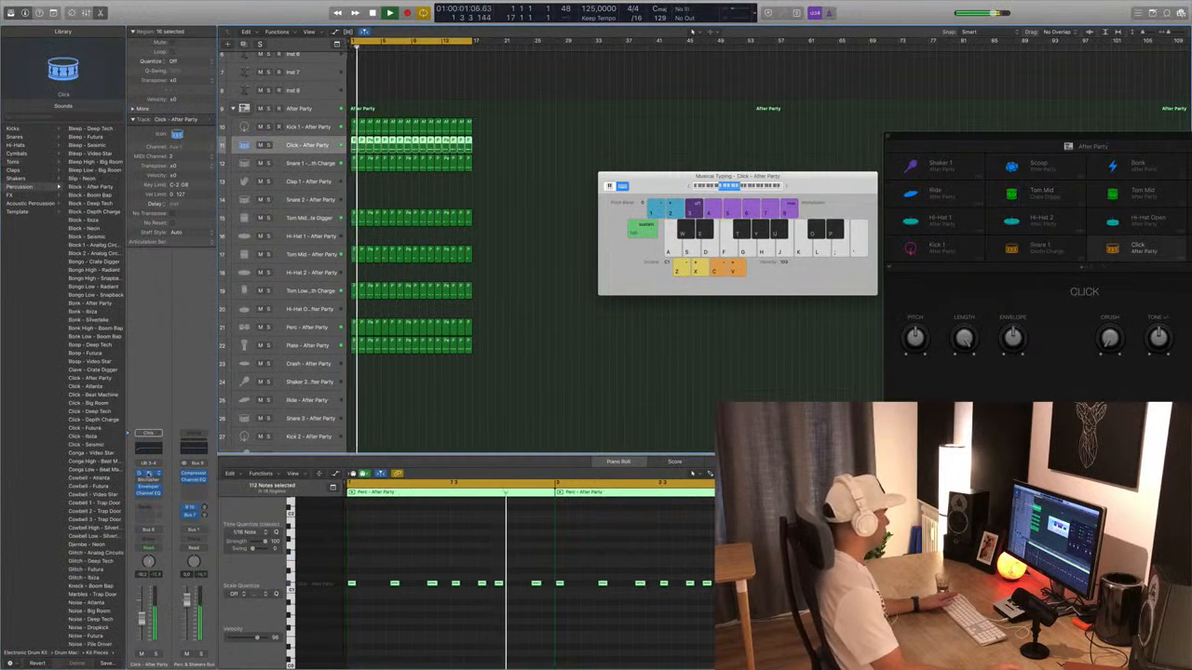
click(149, 474)
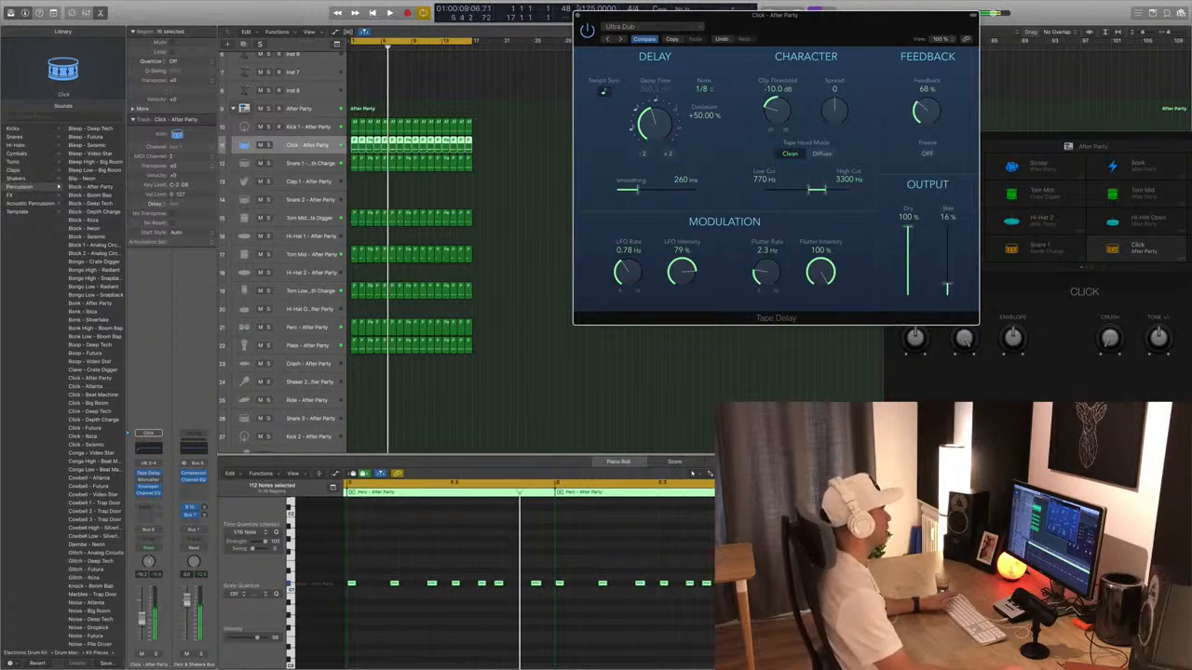
click(578, 15)
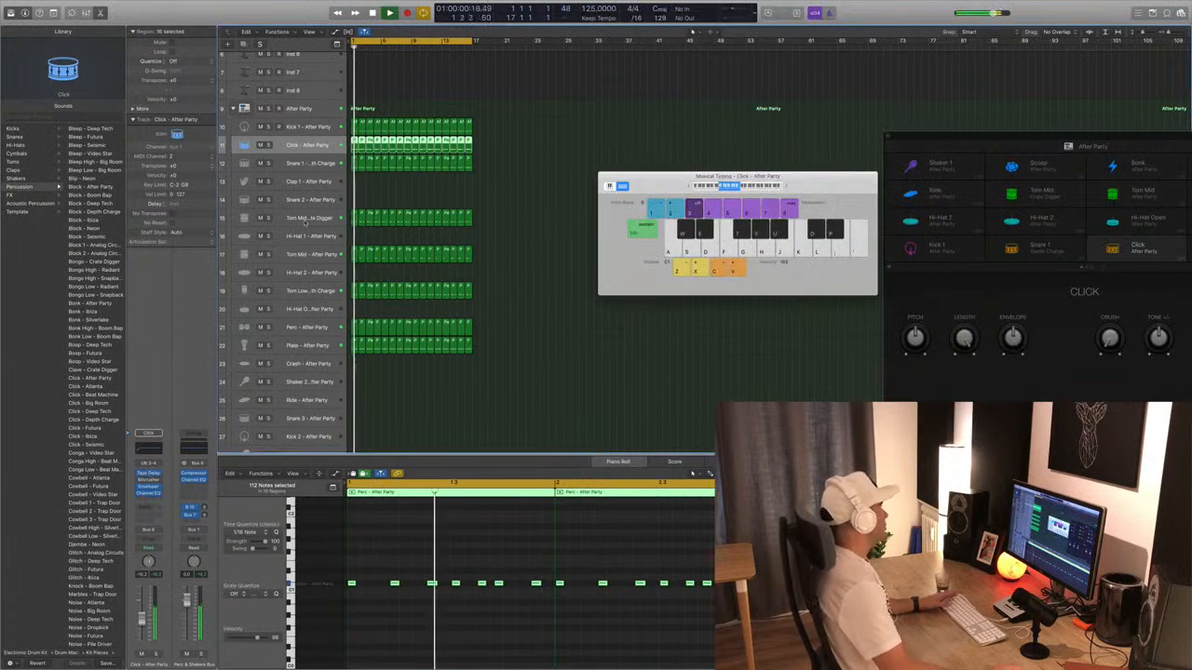
Listen to the Tom Mid - Crate Digger track in solo, and return to the full mix.
click(304, 220)
click(267, 218)
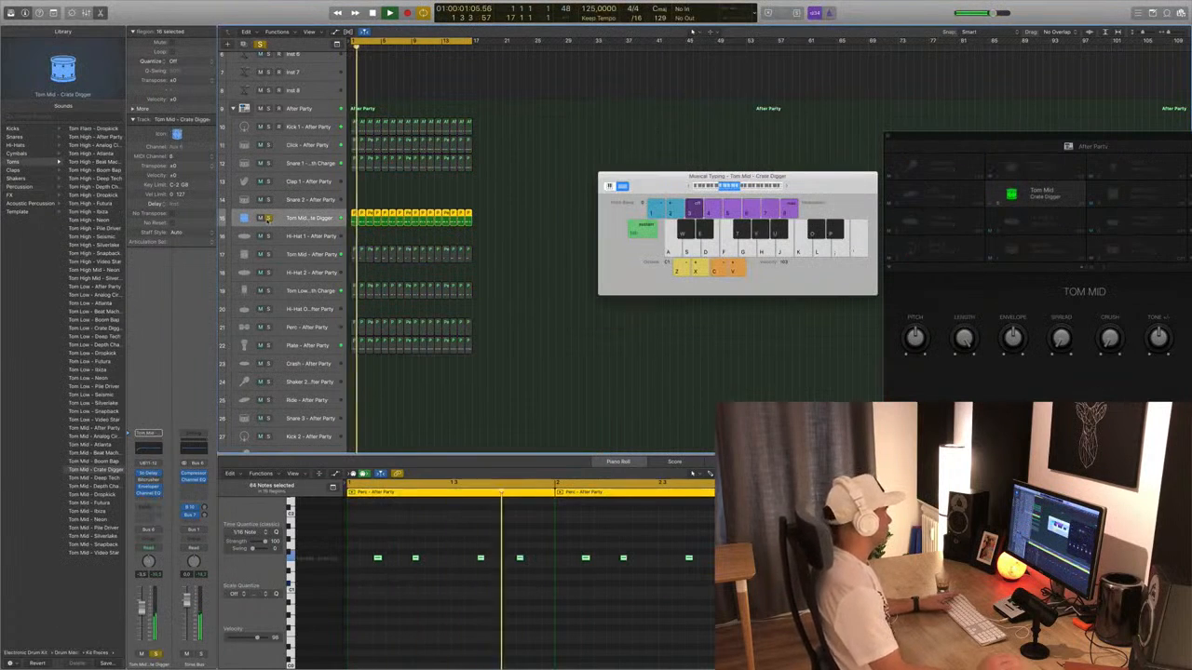
click(269, 218)
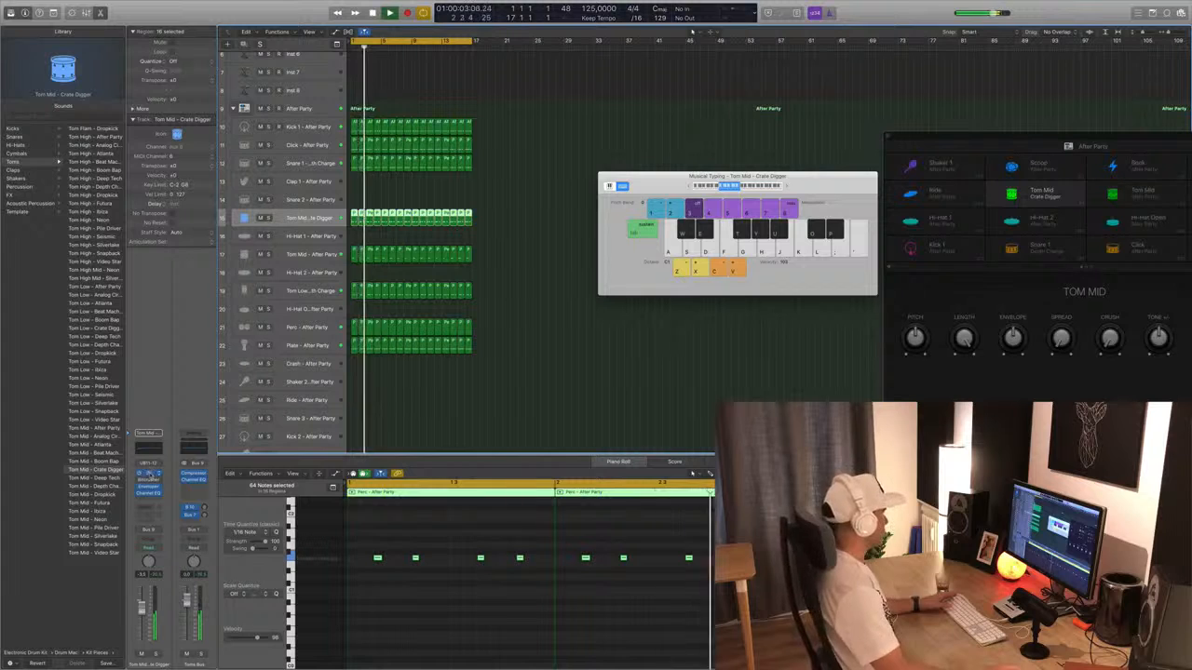
Set the left and right output mix of the Tom Mid - Crate Digger Stereo Delay to 100% and lower the track's volume slightly.
click(147, 474)
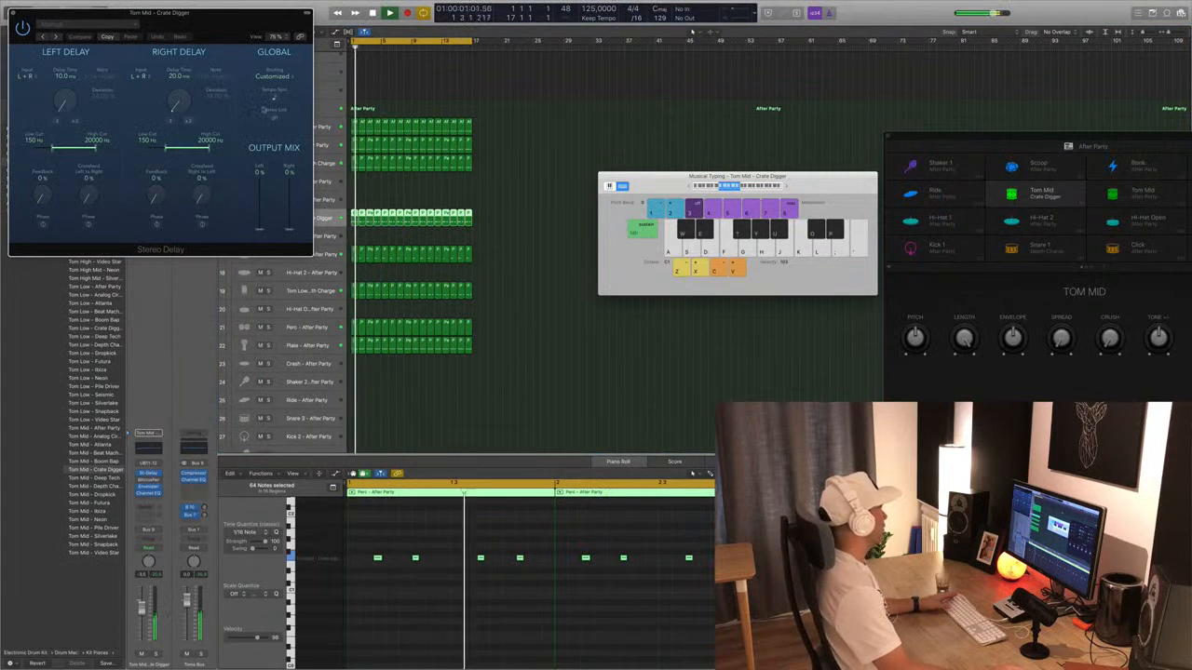
drag(261, 228, 262, 140)
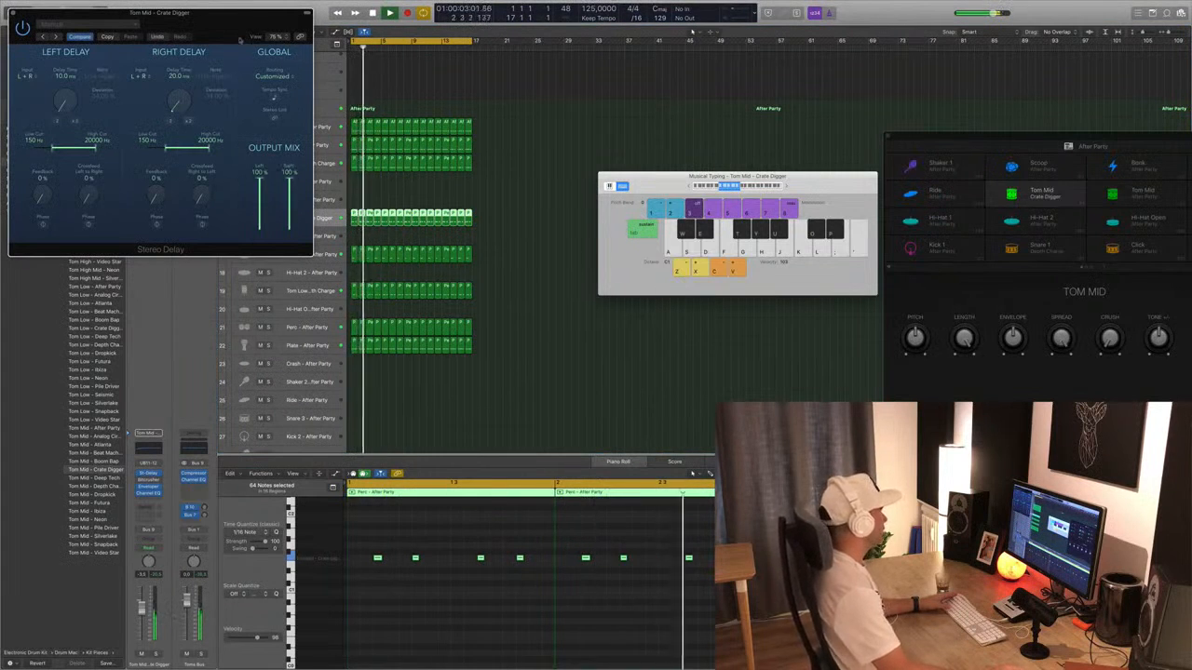
drag(240, 40, 782, 151)
key(space)
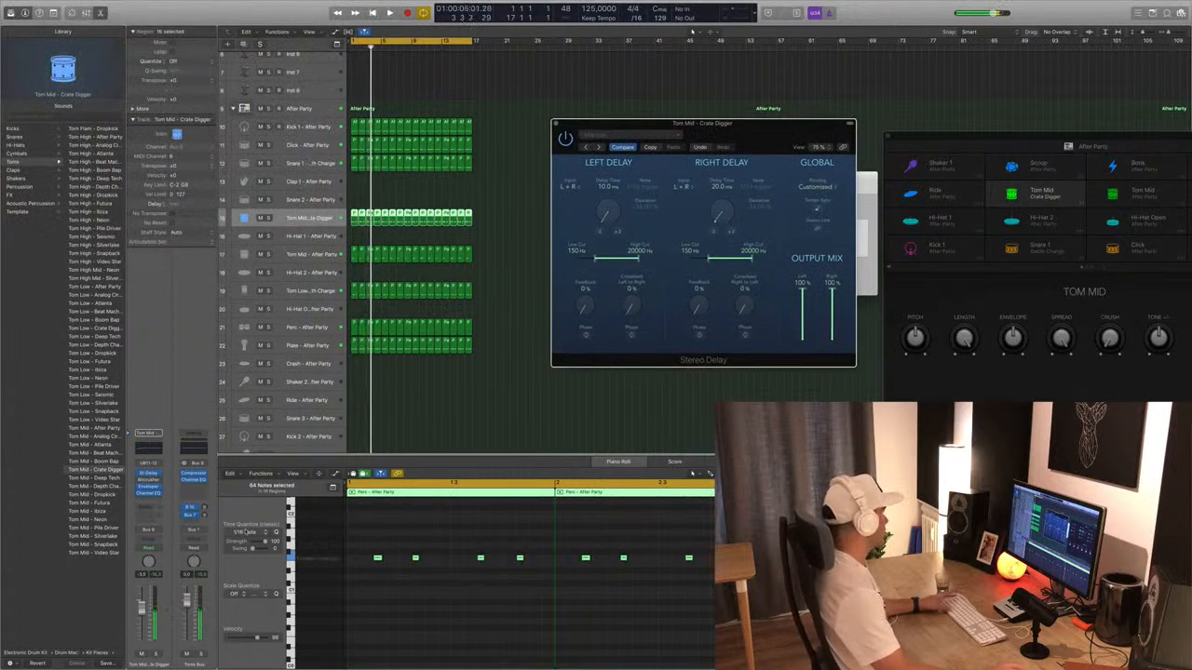
drag(143, 609, 142, 615)
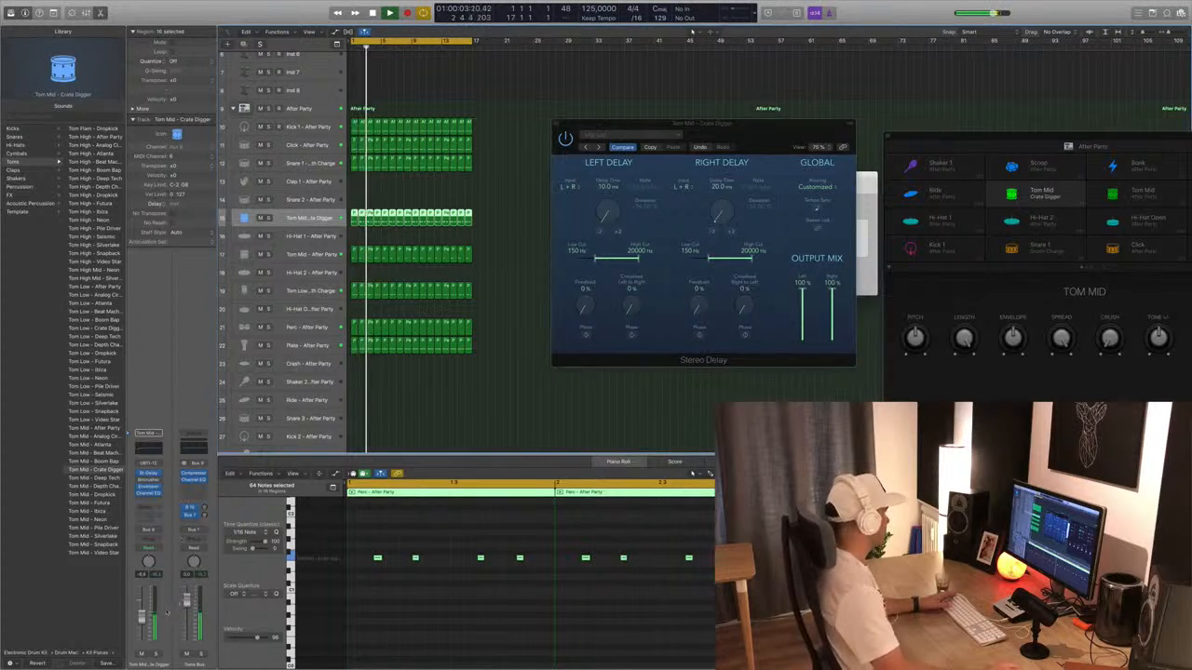
click(556, 124)
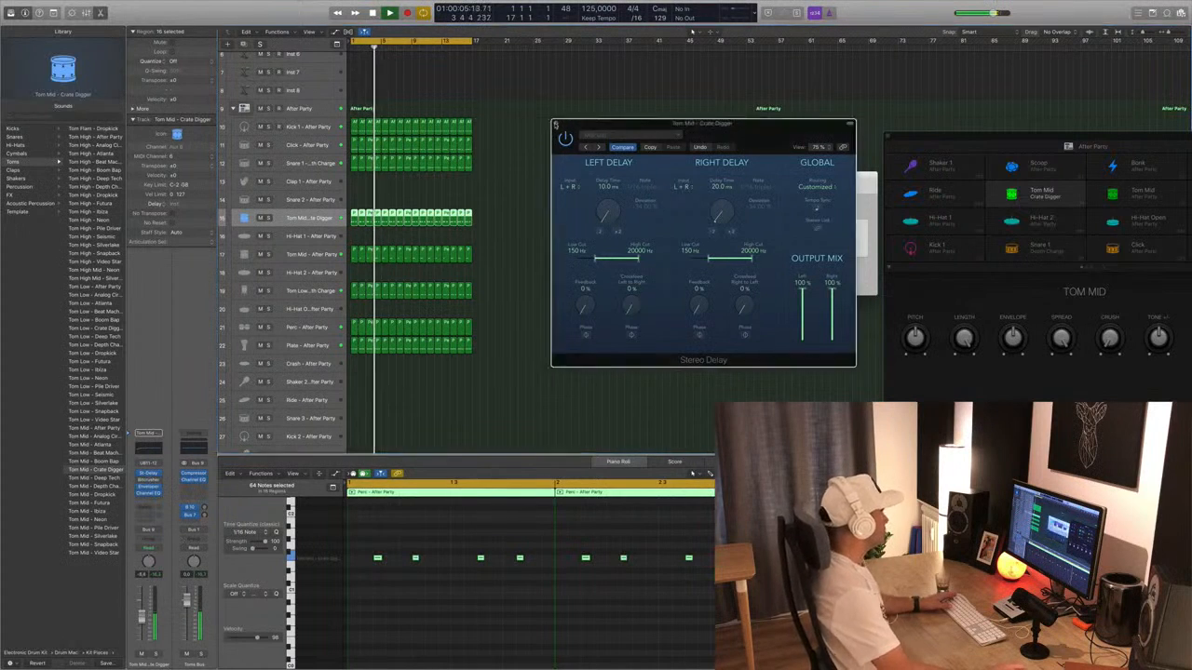
Copy the bar 1 region of the Plate - After Party track to bar 1 of the Hi-Hat Open - After Party track.
scroll(506, 198, down, 1)
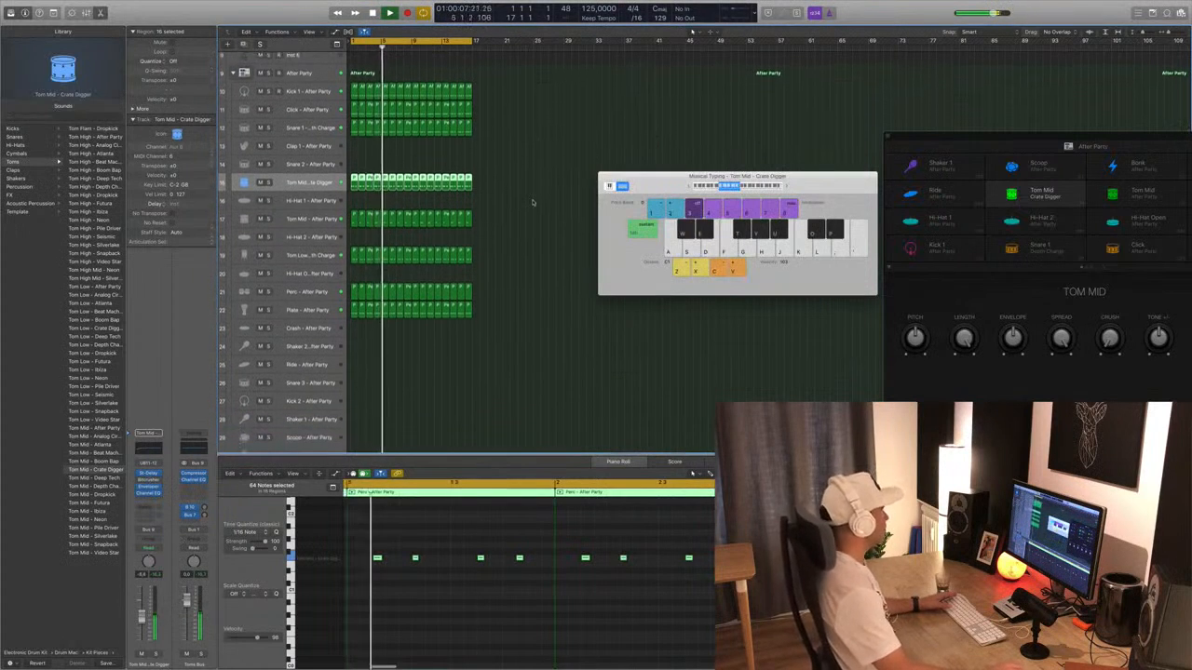
scroll(526, 191, down, 3)
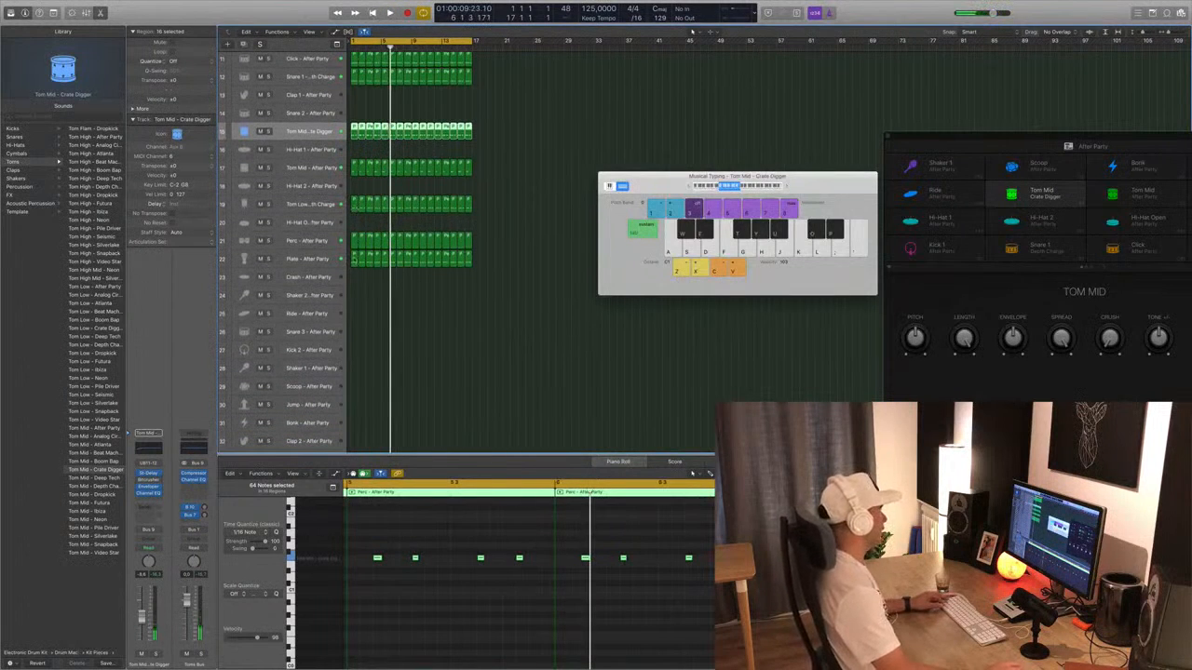
click(353, 262)
drag(355, 261, 356, 224)
scroll(378, 544, up, 2)
Rework the copied Hi-Hat Open pattern by lowering all notes, moving the second and third notes later and deleting the fourth; play it back.
drag(369, 521, 539, 579)
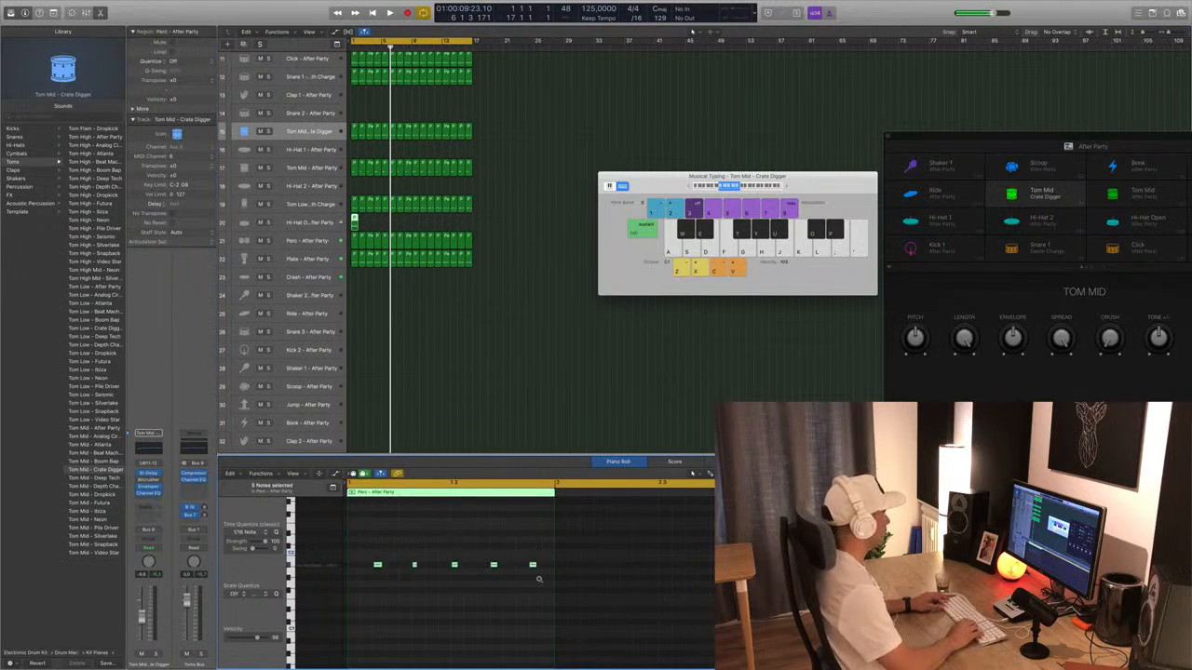
key(alt+Down)
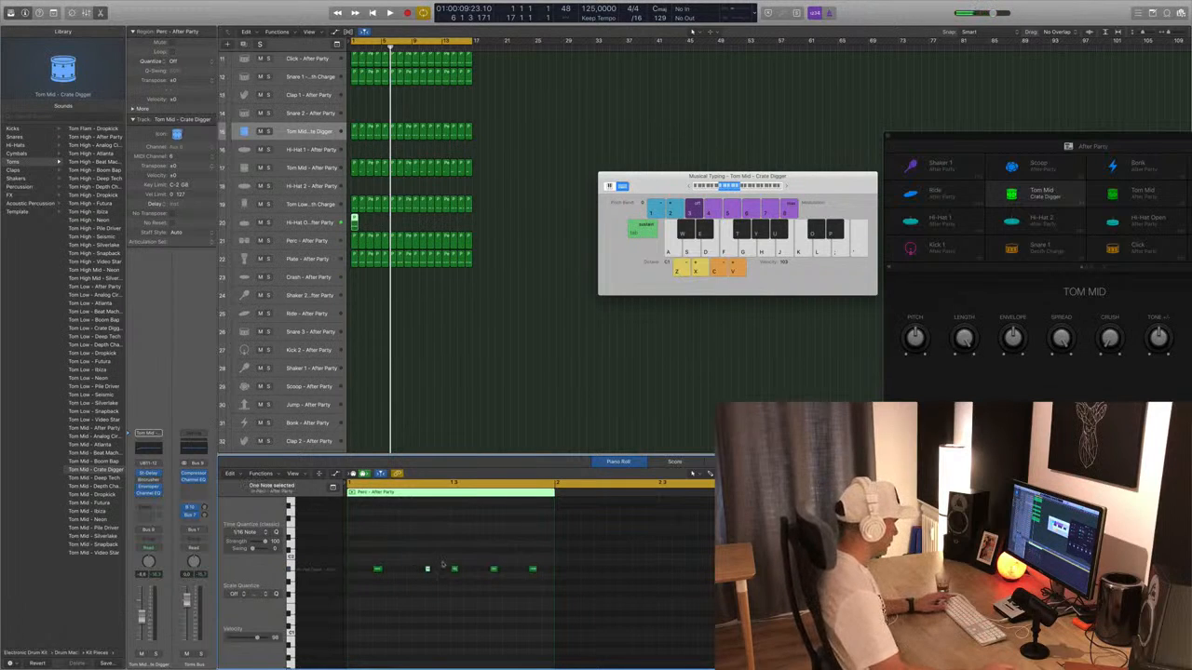
click(454, 568)
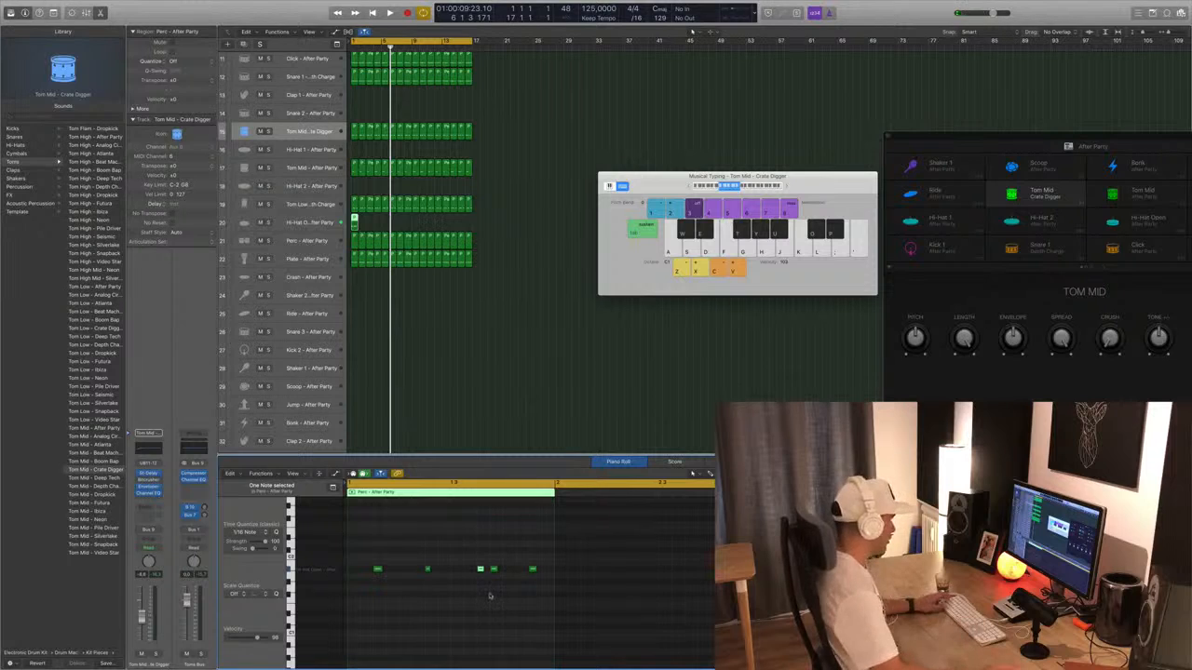
drag(507, 592, 508, 593)
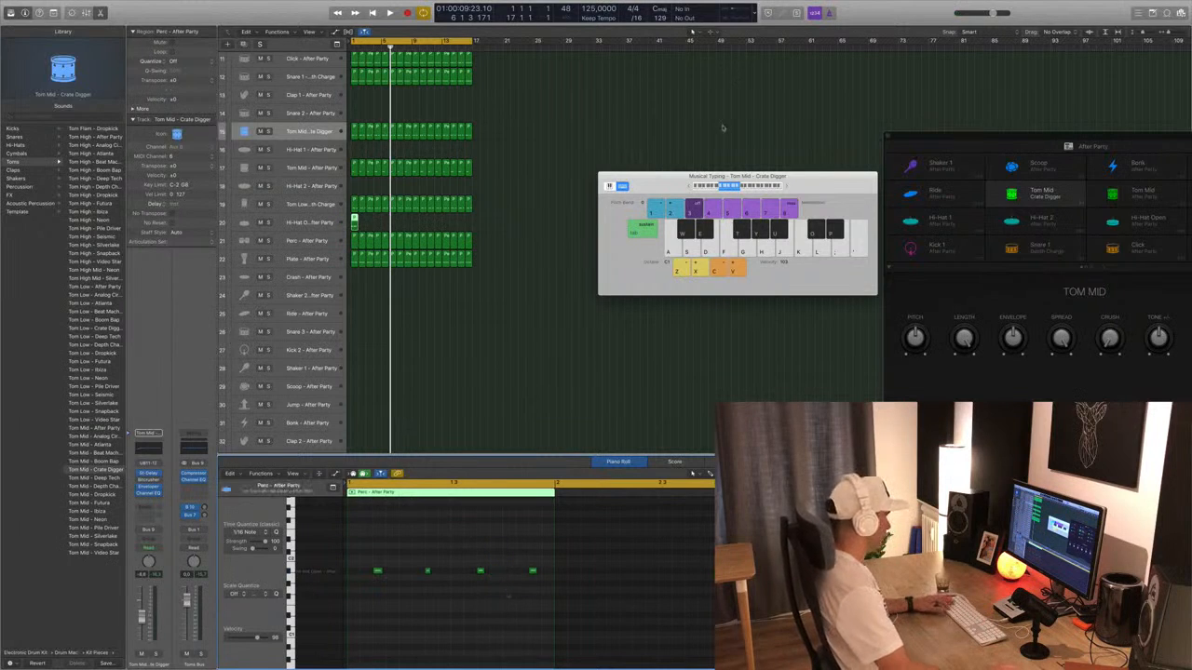
key(space)
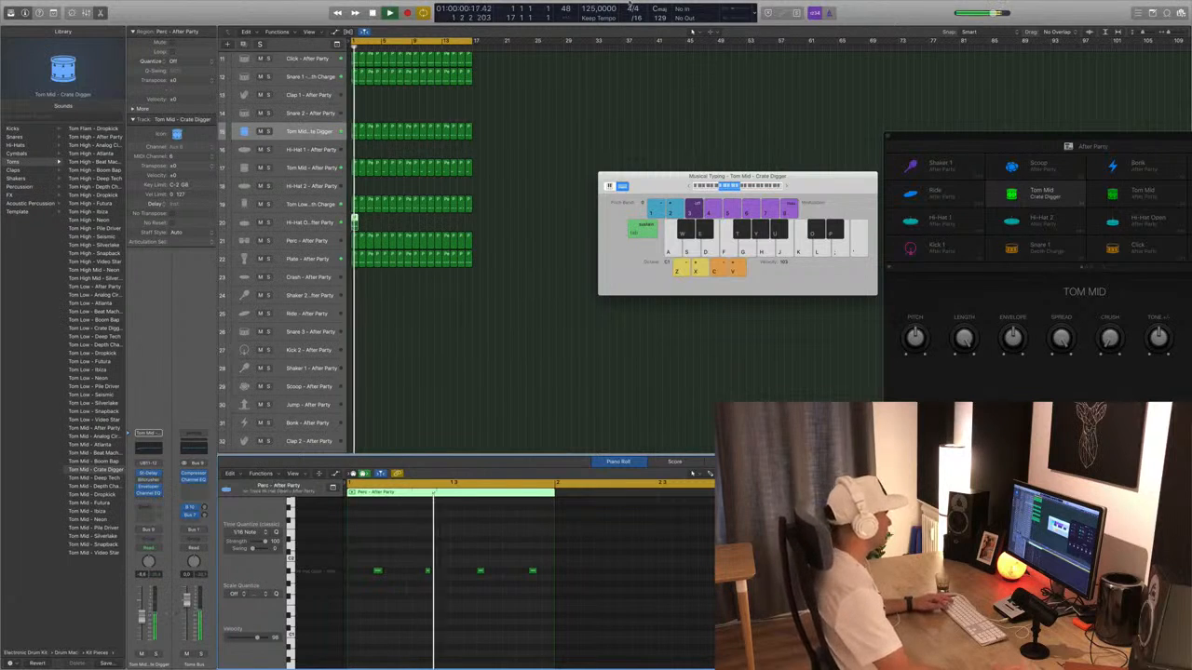
key(space)
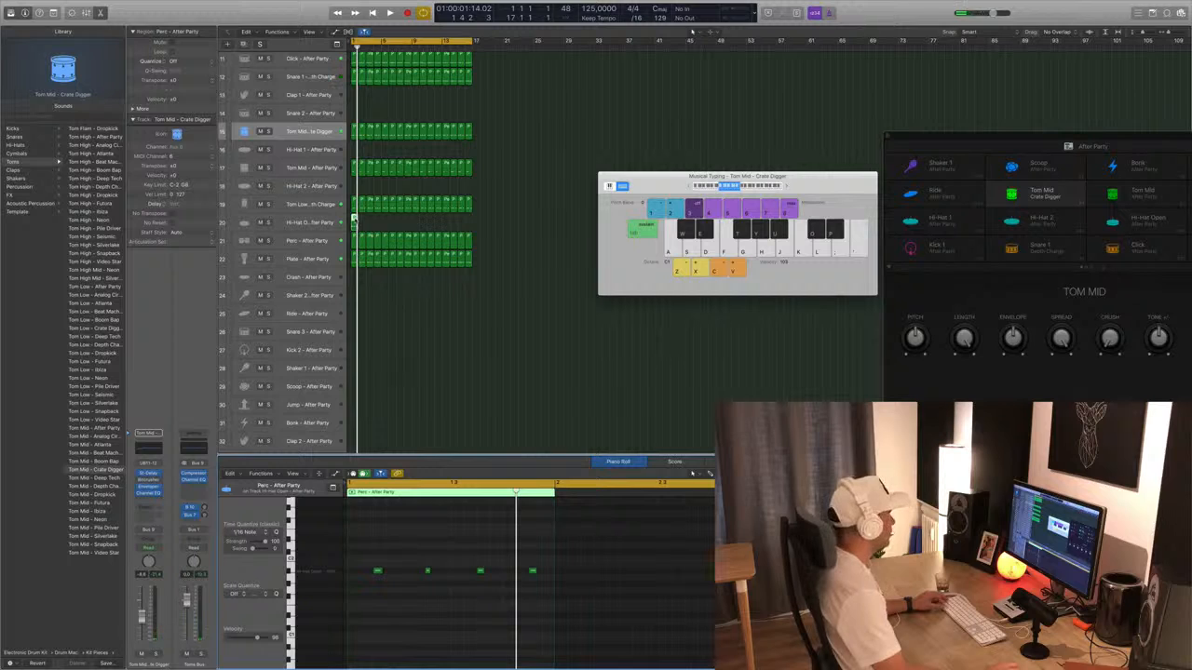
Repeat the Hi-Hat Open region through all 16 bars and play back the groove with that track selected.
drag(355, 219, 470, 229)
key(space)
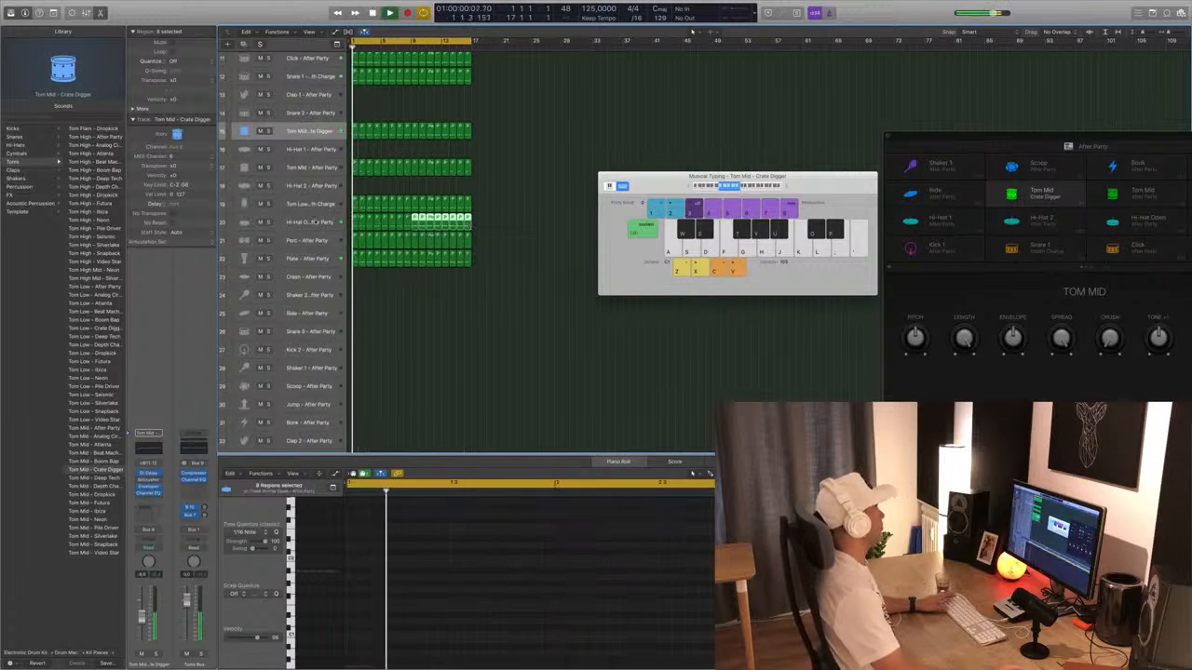
click(303, 222)
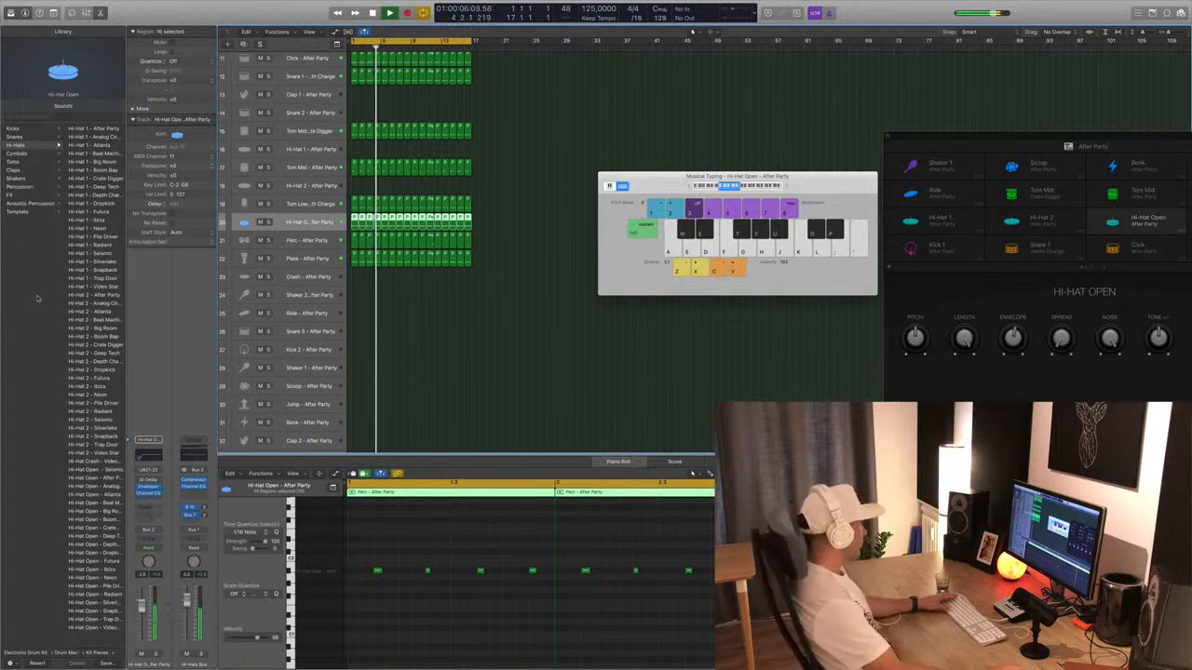
key(space)
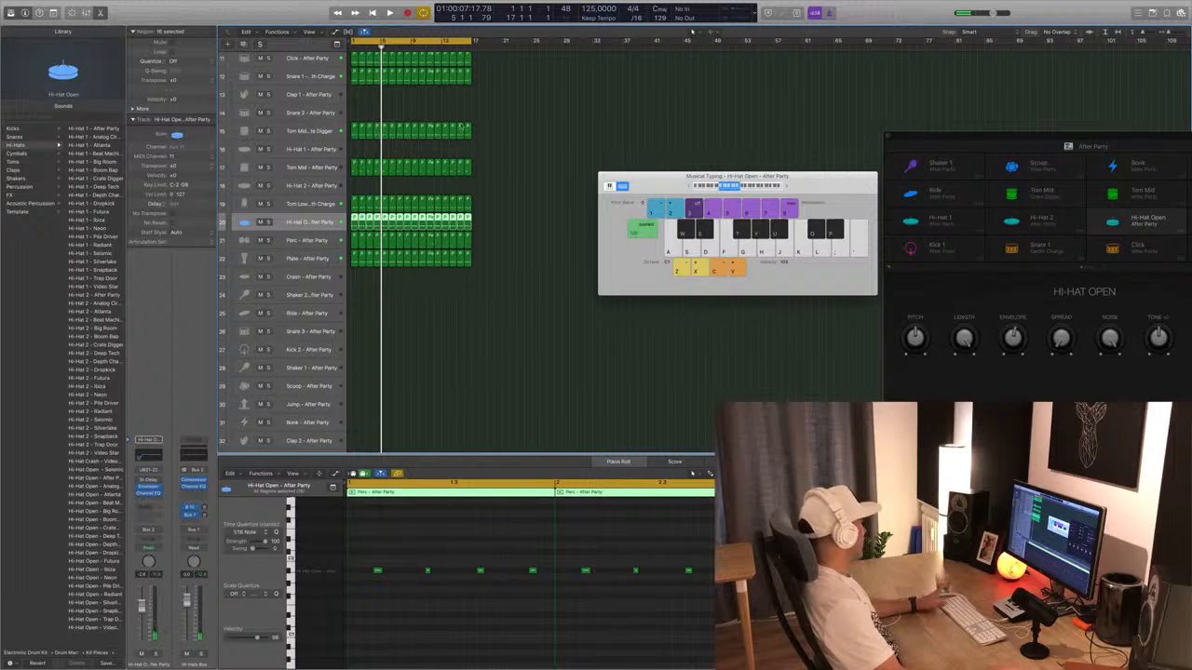
Swap the Hi-Hat Open track's sound for Hi-Hat Open - Deep Tech and play back the groove.
key(space)
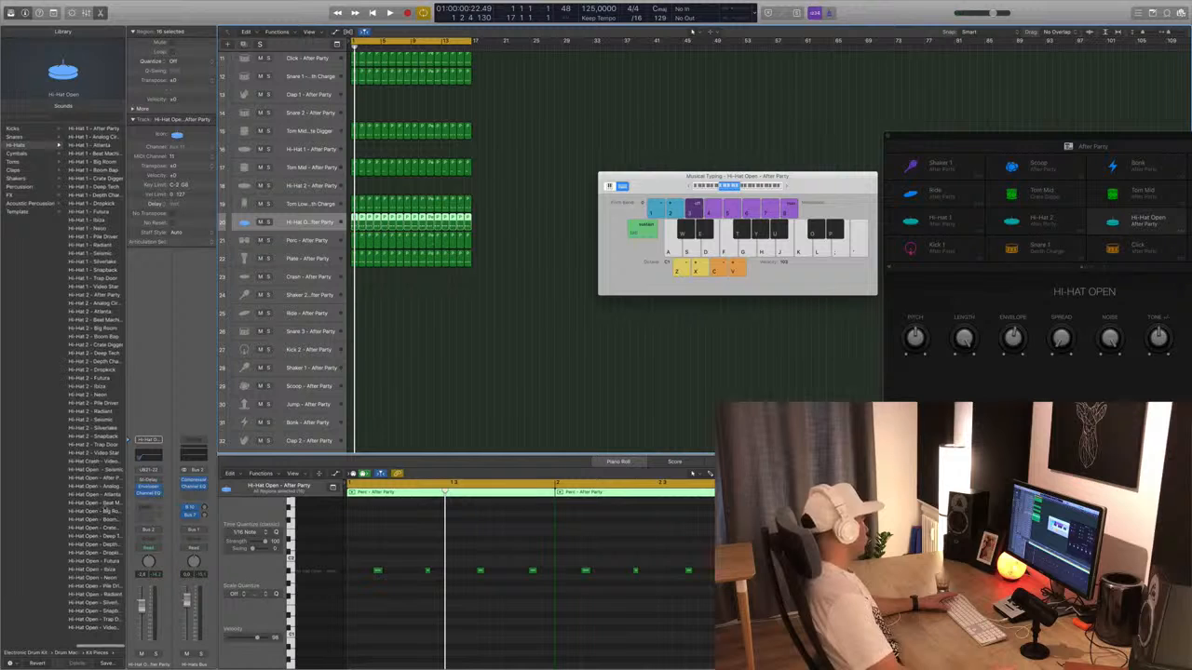
click(102, 537)
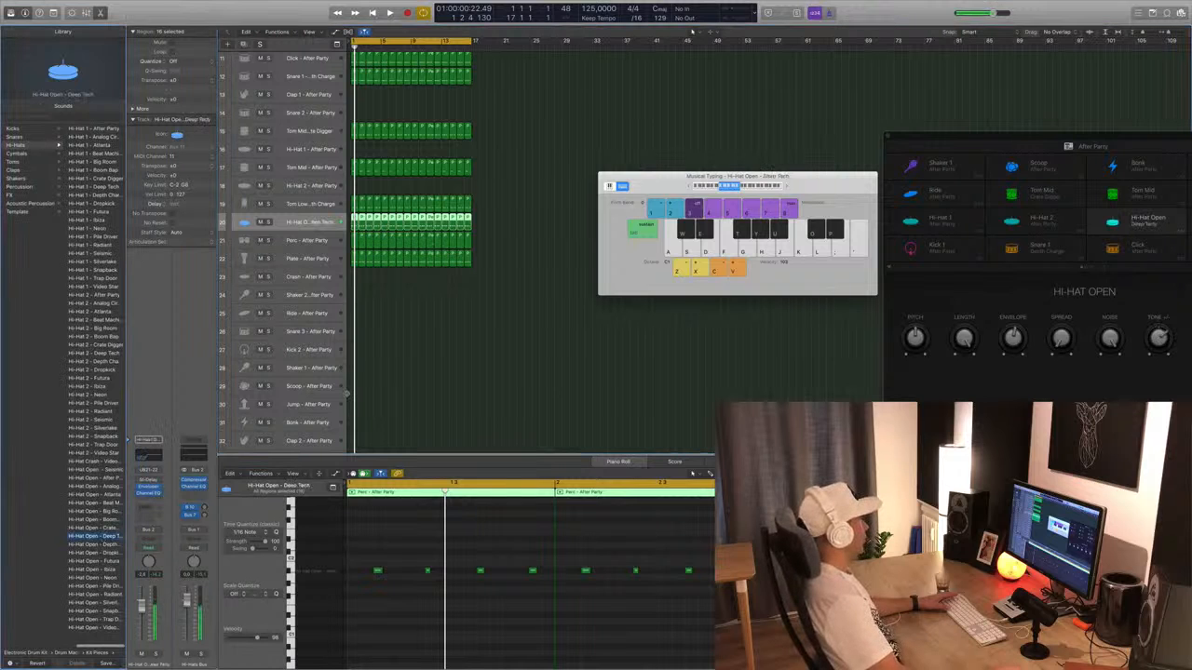
key(space)
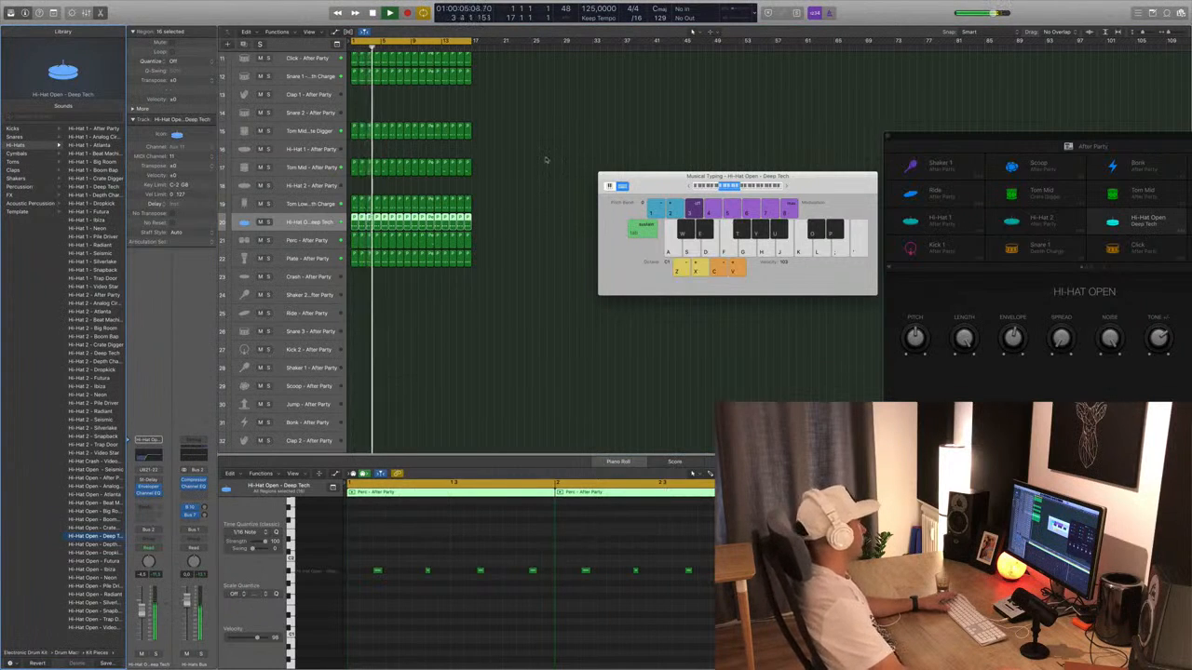
Compare the groove with and without the Tom Mid tracks by briefly muting them, then replay with Tom Mid - Crate Digger selected.
click(260, 204)
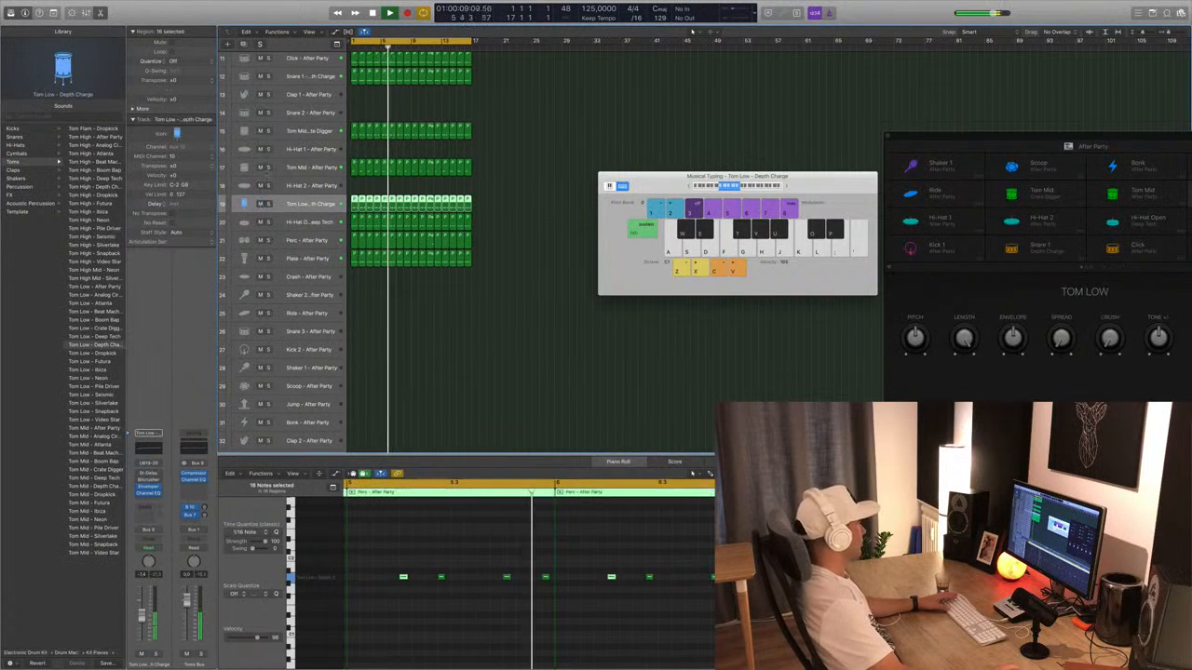
click(260, 167)
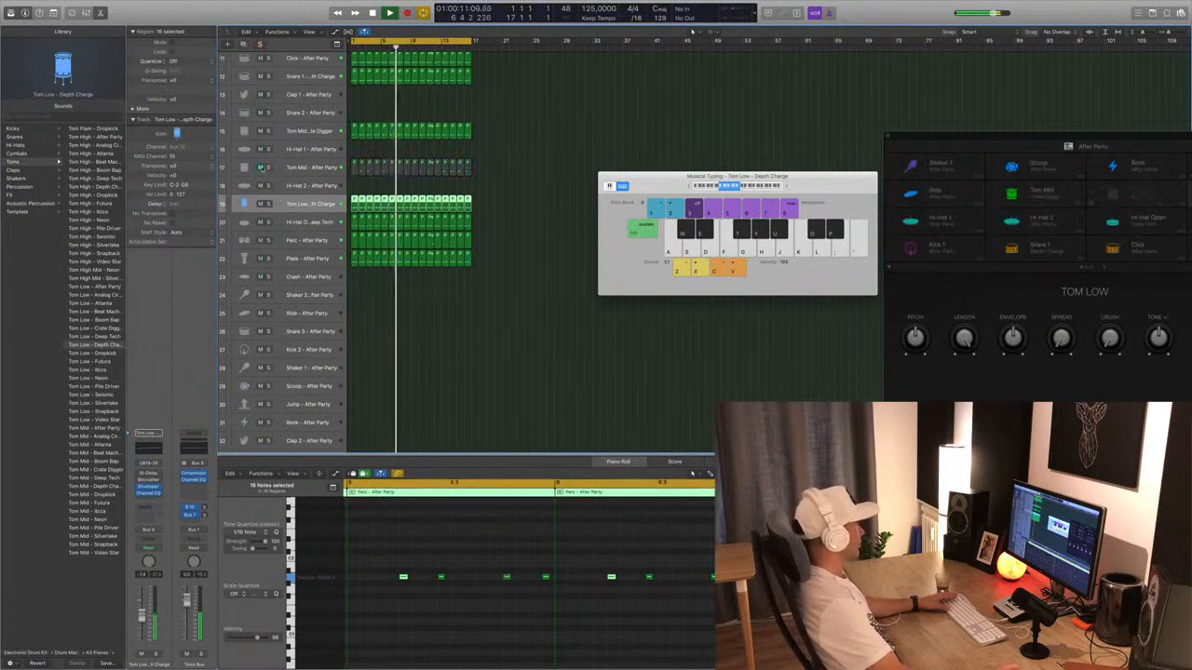
click(261, 167)
click(261, 131)
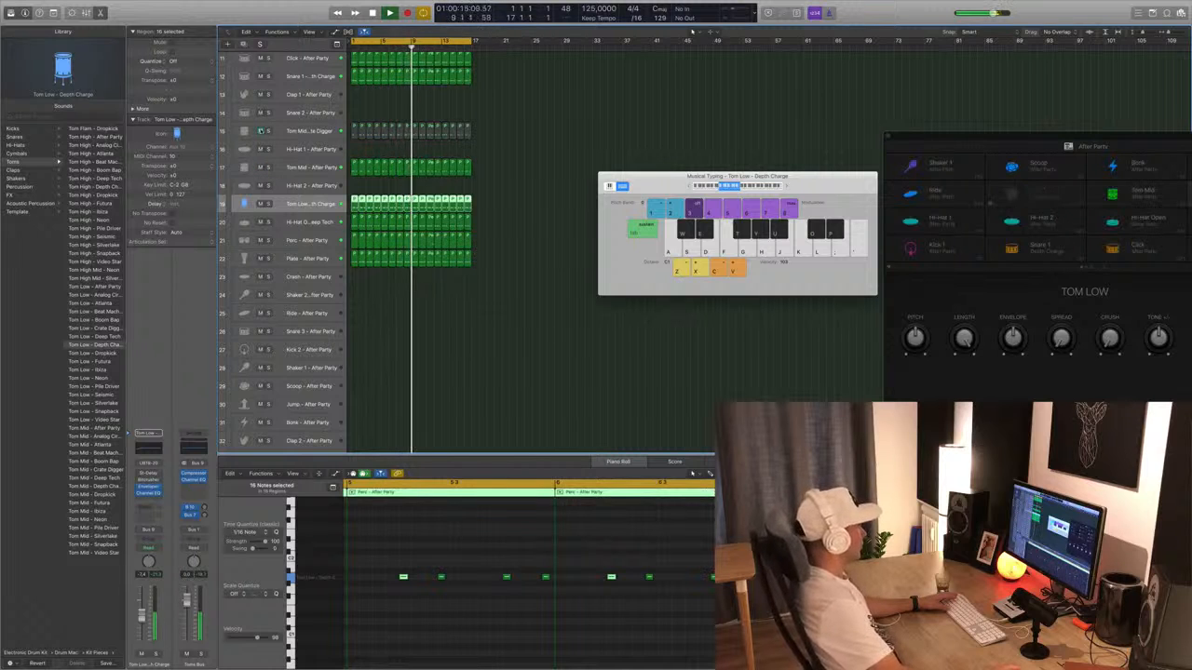
scroll(262, 131, up, 5)
click(262, 246)
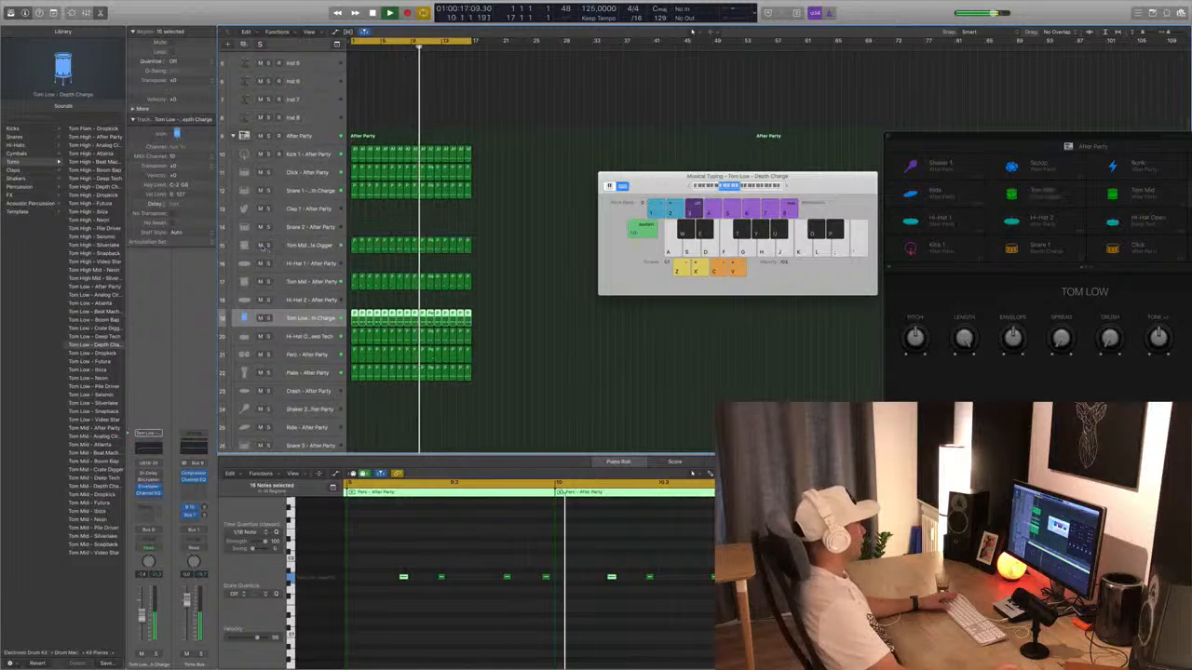
key(Return)
click(305, 246)
key(Return)
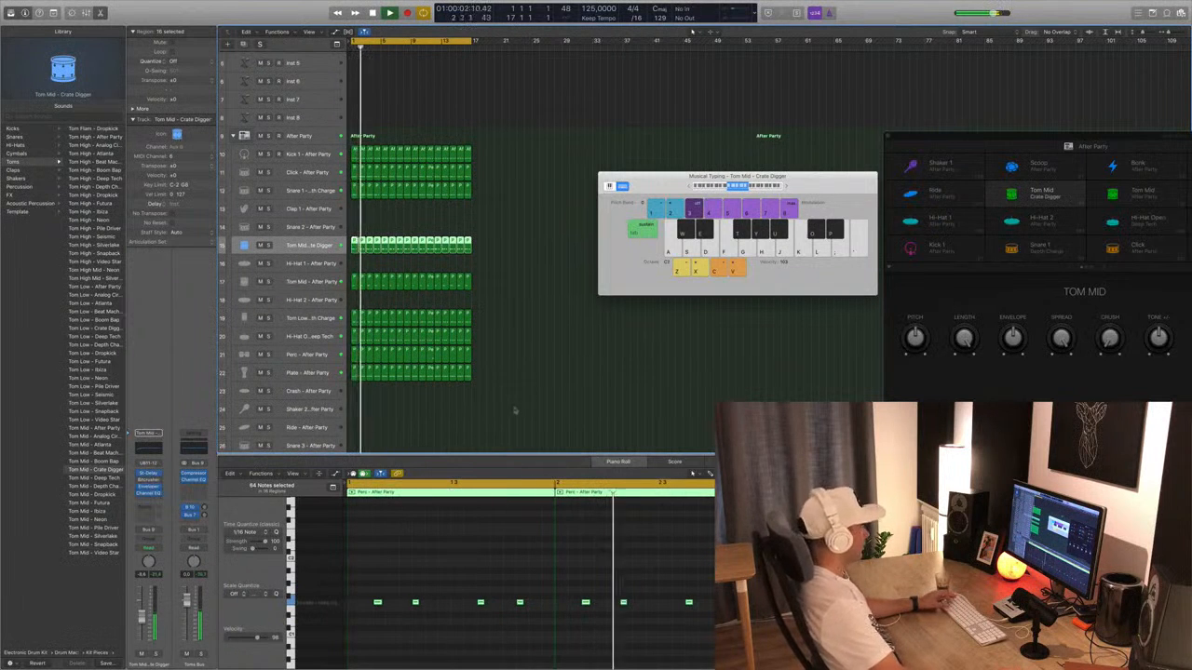
Adjust the band compression thresholds in the main After Party track's Multipressor while playing the groove, then close the plug-in.
drag(708, 176, 674, 177)
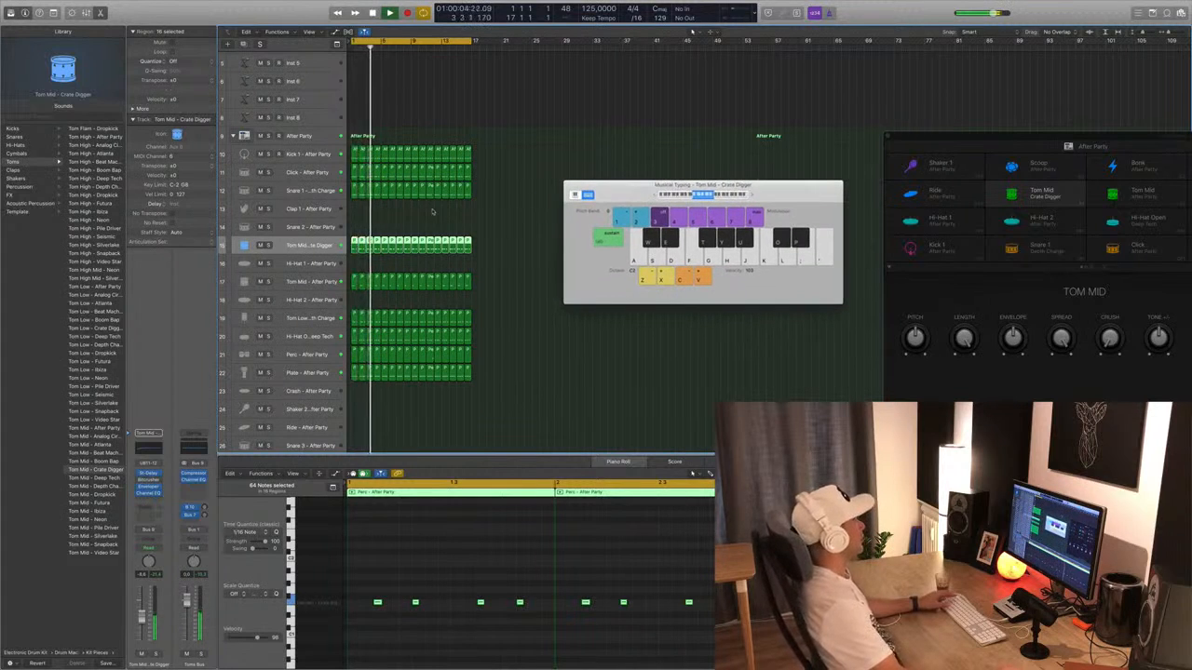
click(472, 135)
key(space)
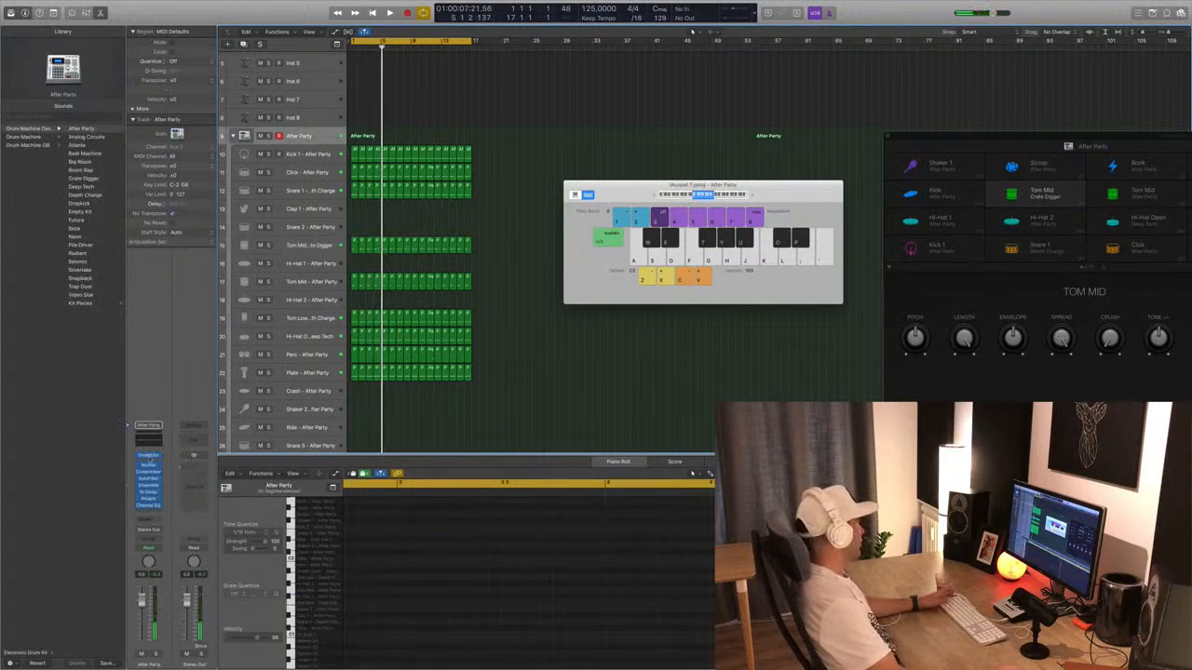
click(151, 457)
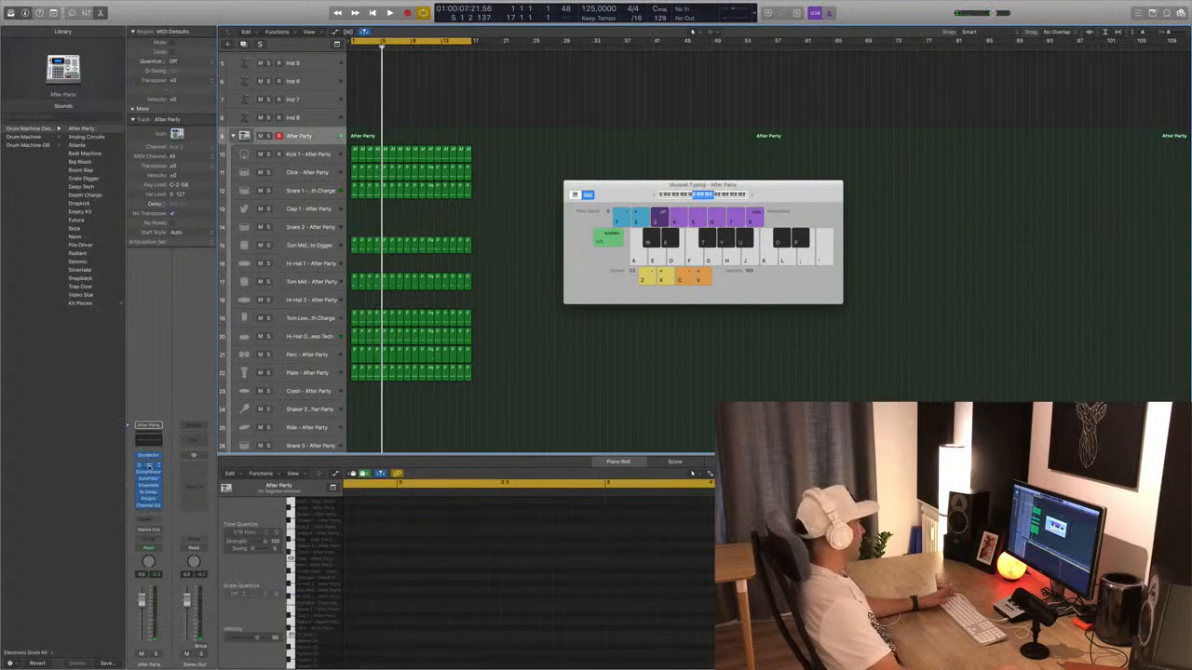
click(149, 467)
key(space)
drag(208, 26, 555, 171)
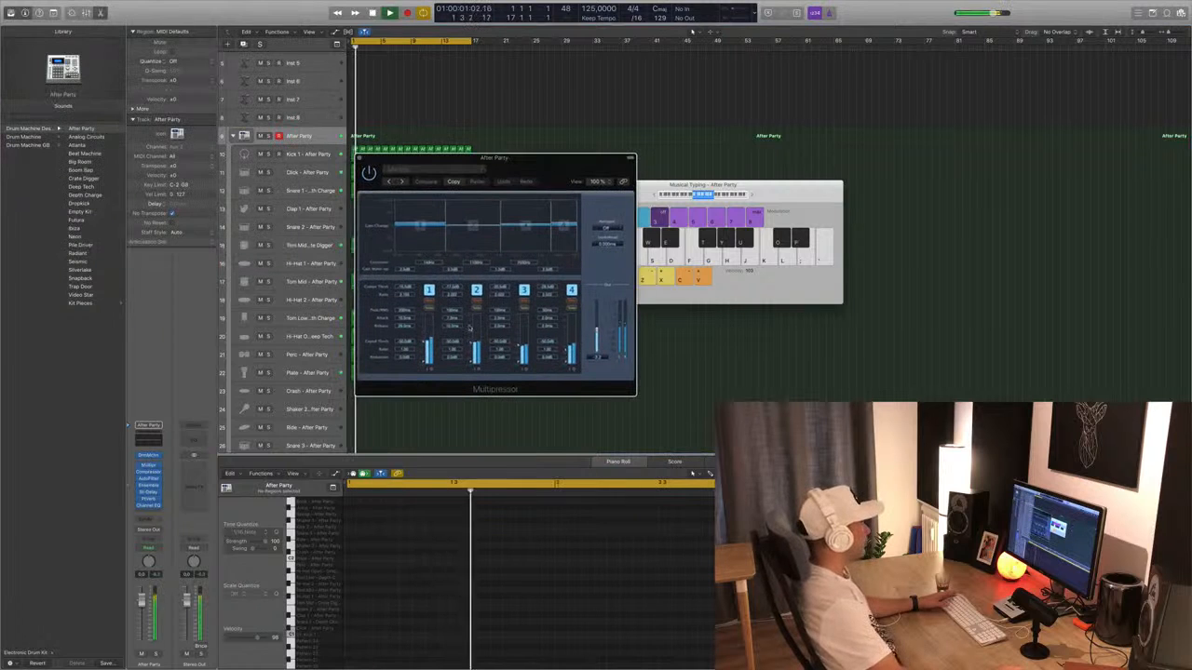
drag(424, 342, 424, 346)
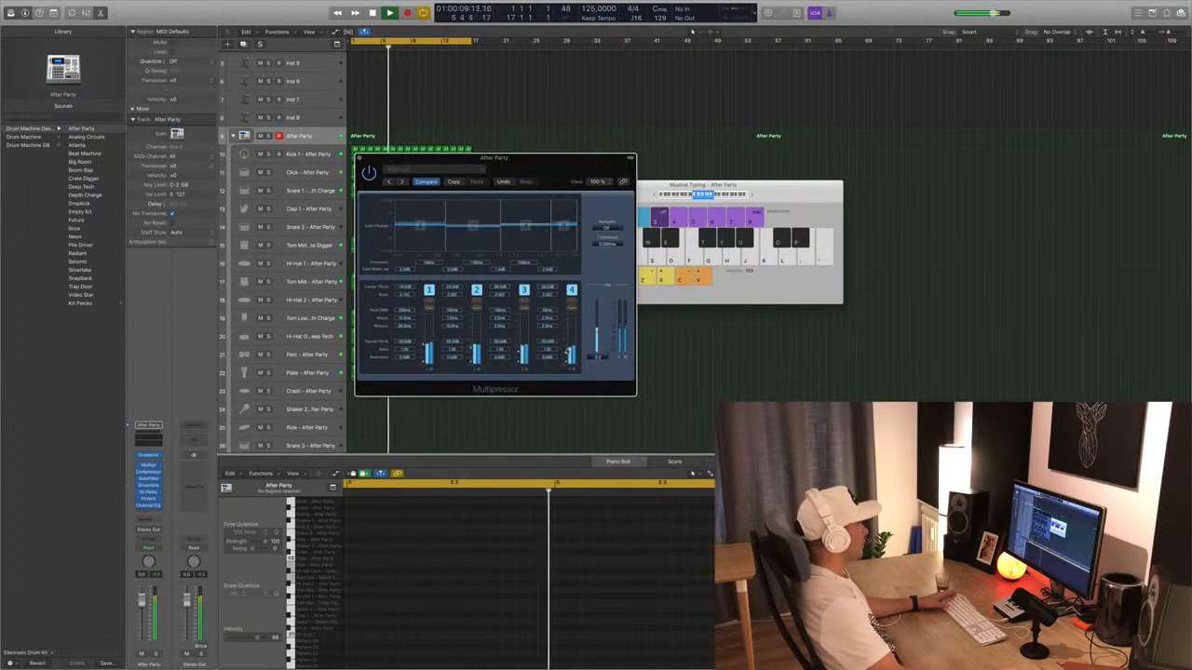
key(Return)
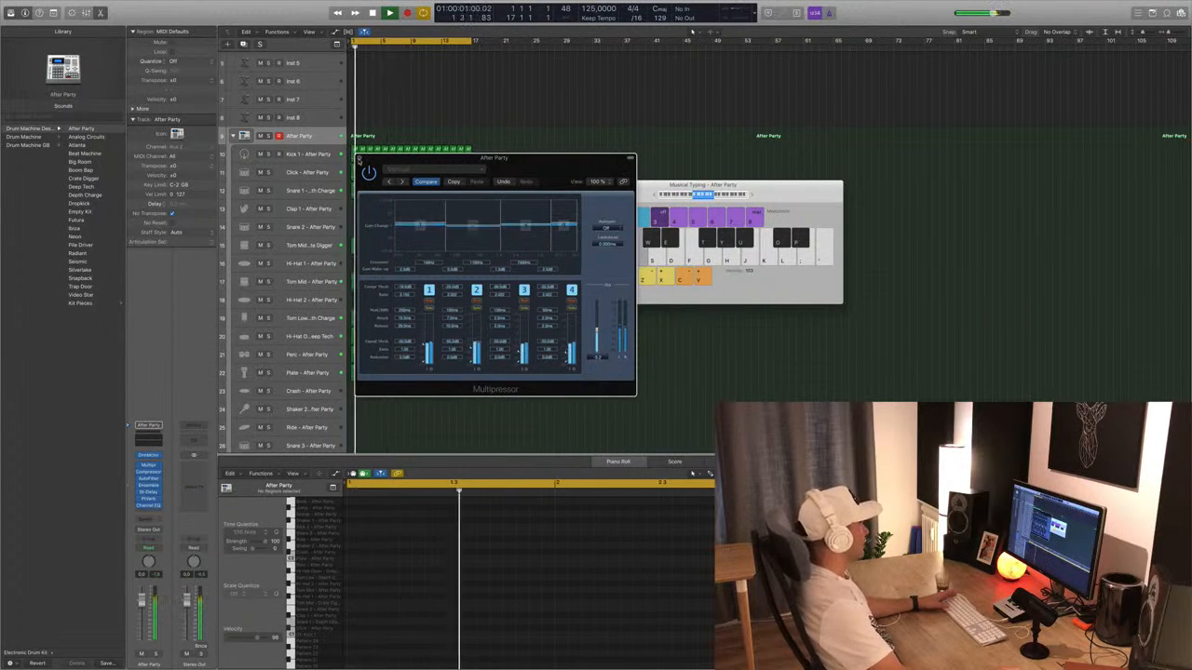
click(359, 158)
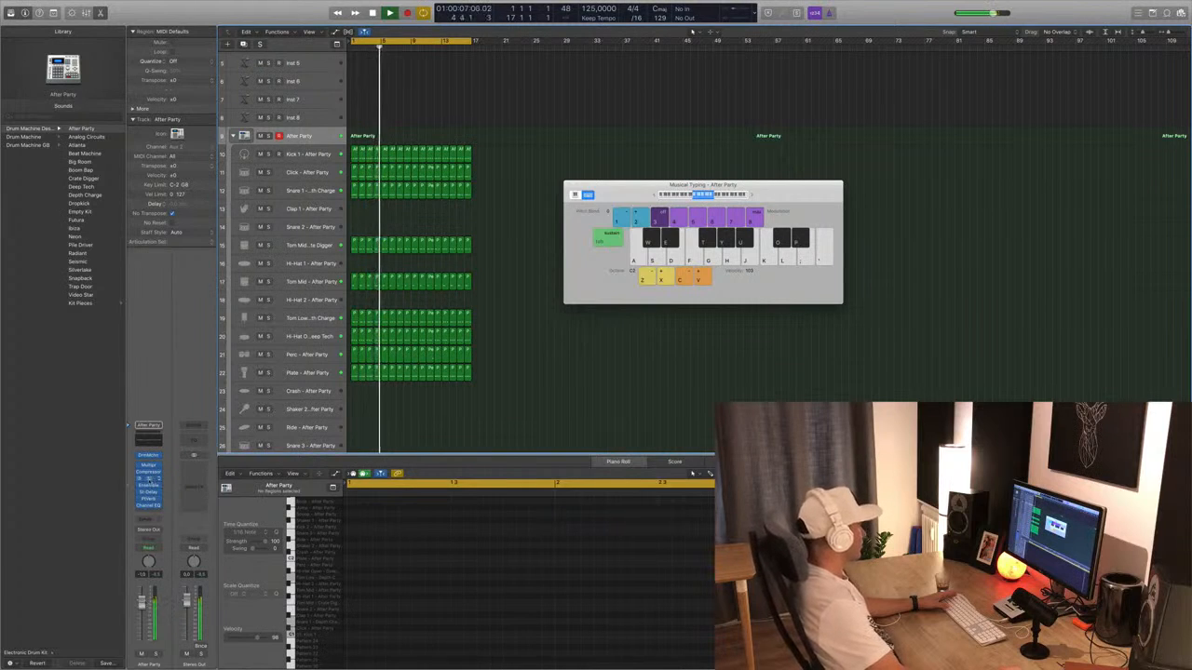
Audition AutoFilter presets from Always Rising Filter to Crunch Modulator on the After Party track, close the plug-in and replay the groove.
click(148, 479)
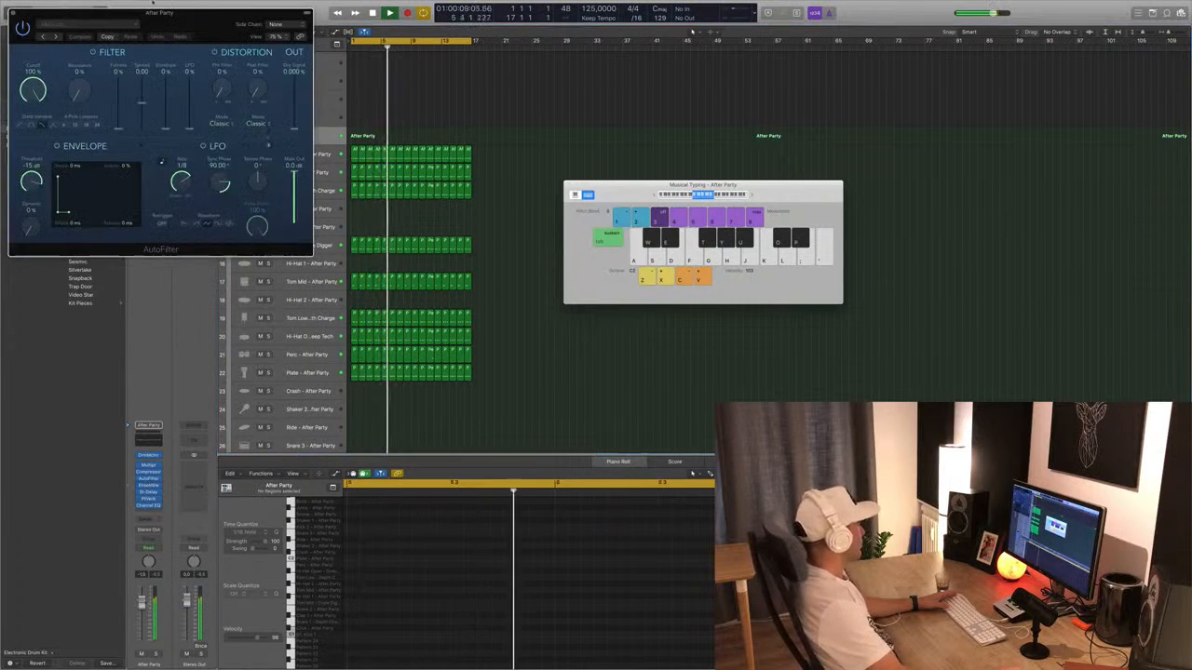
click(55, 36)
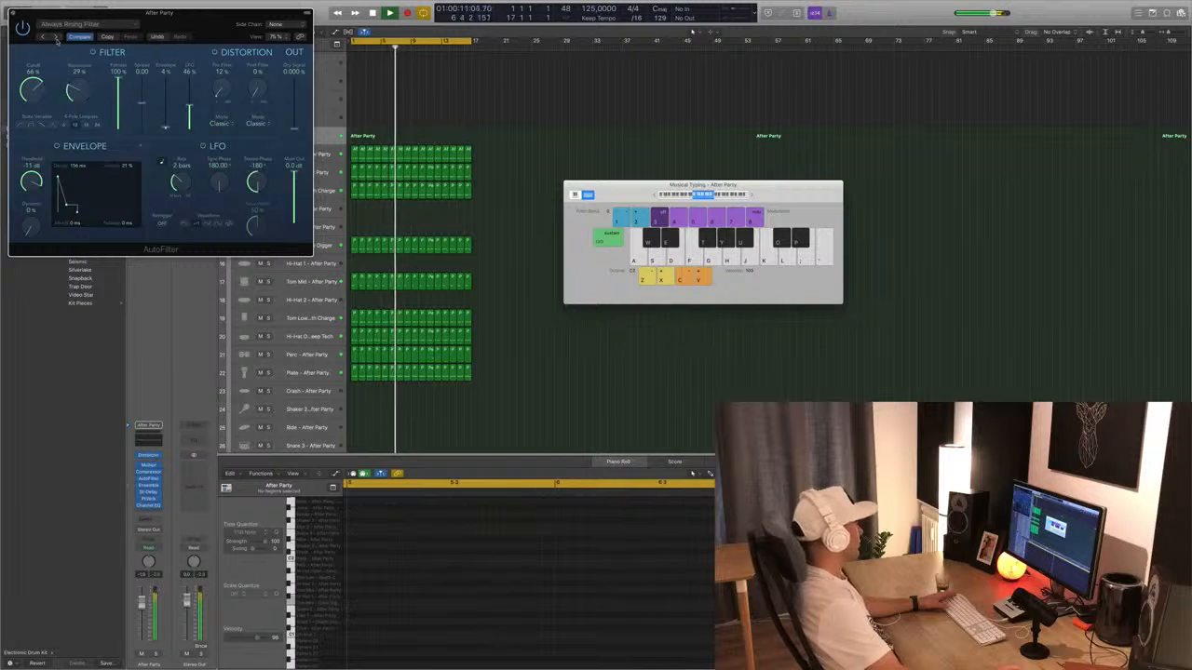
drag(166, 22, 543, 142)
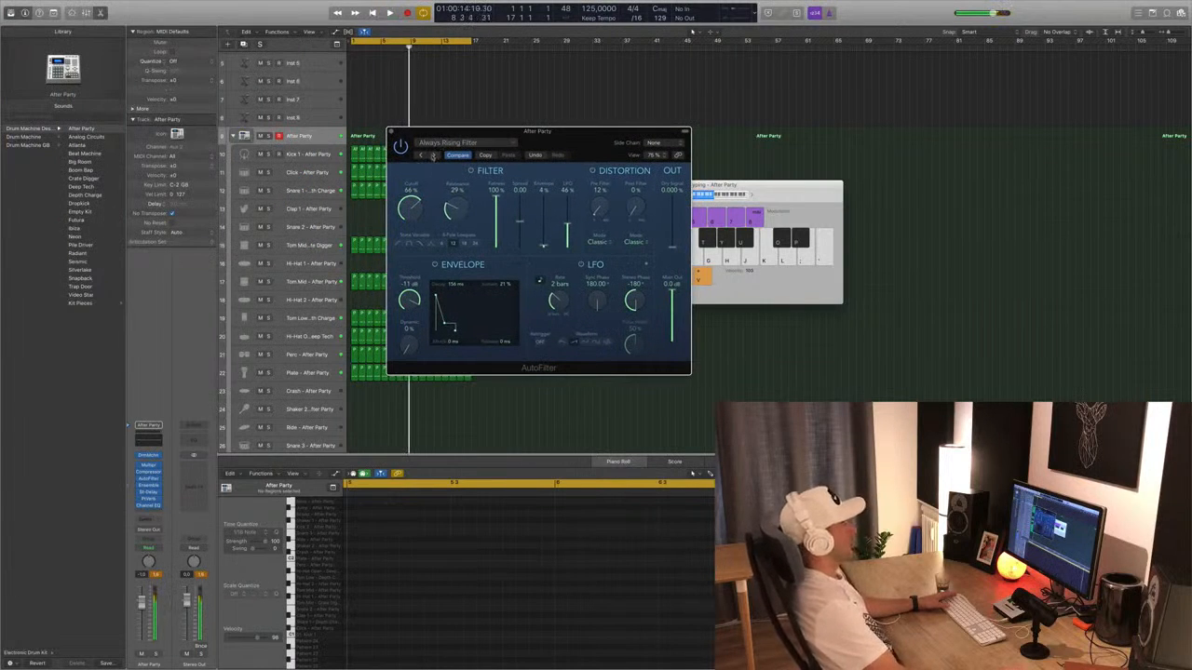
click(432, 155)
click(432, 156)
key(space)
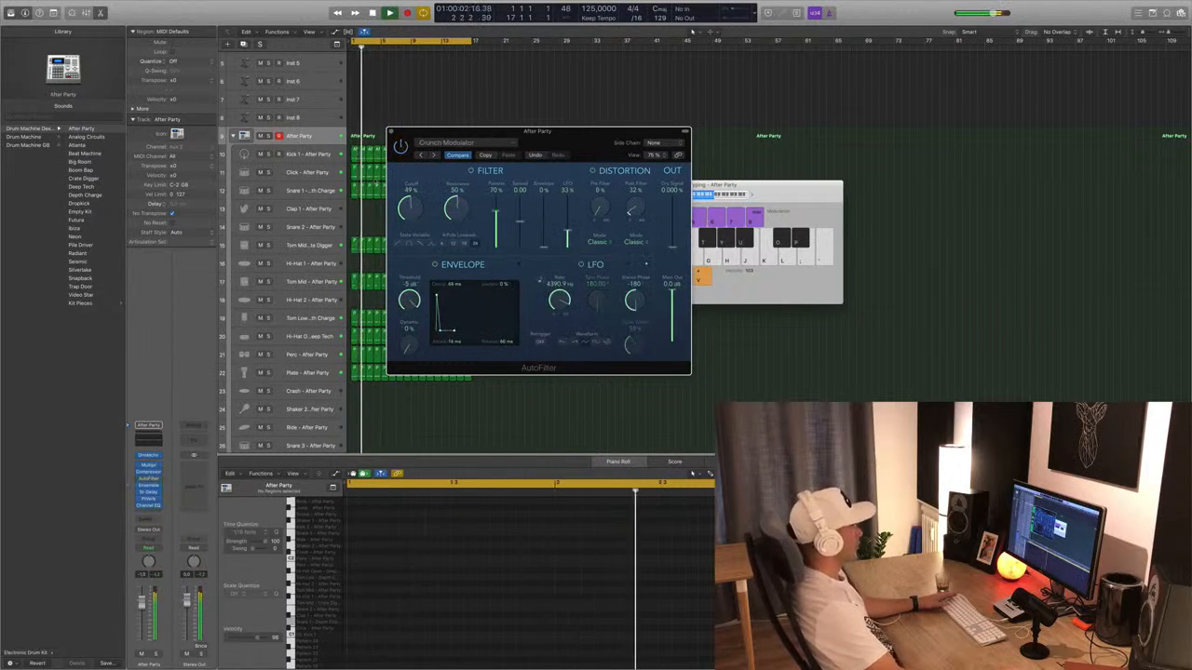
key(space)
click(392, 133)
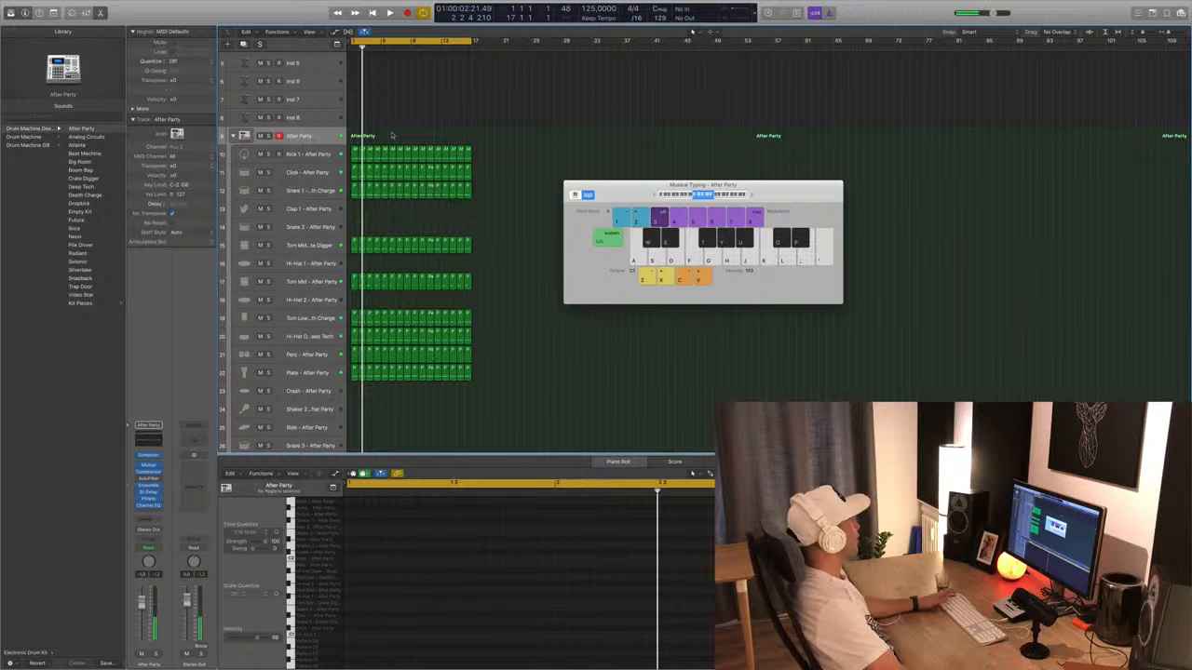
key(space)
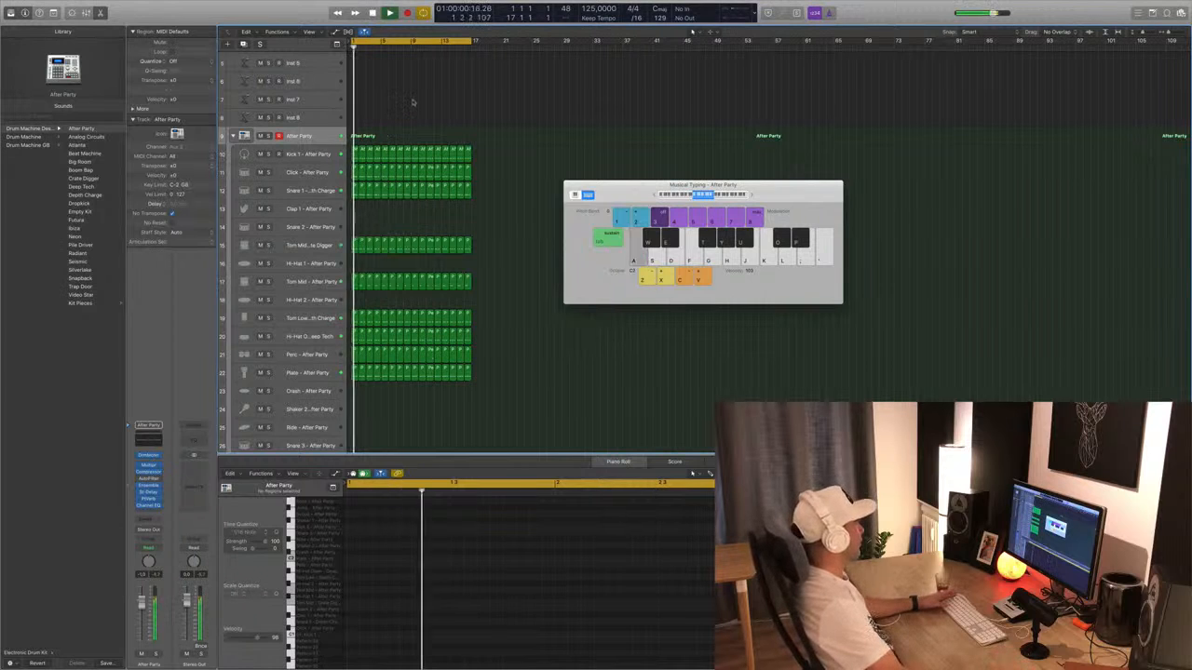
Open Alchemy on the Inst 1 track and load the 808 Bass preset from the Bass category.
scroll(427, 142, up, 3)
scroll(426, 142, up, 2)
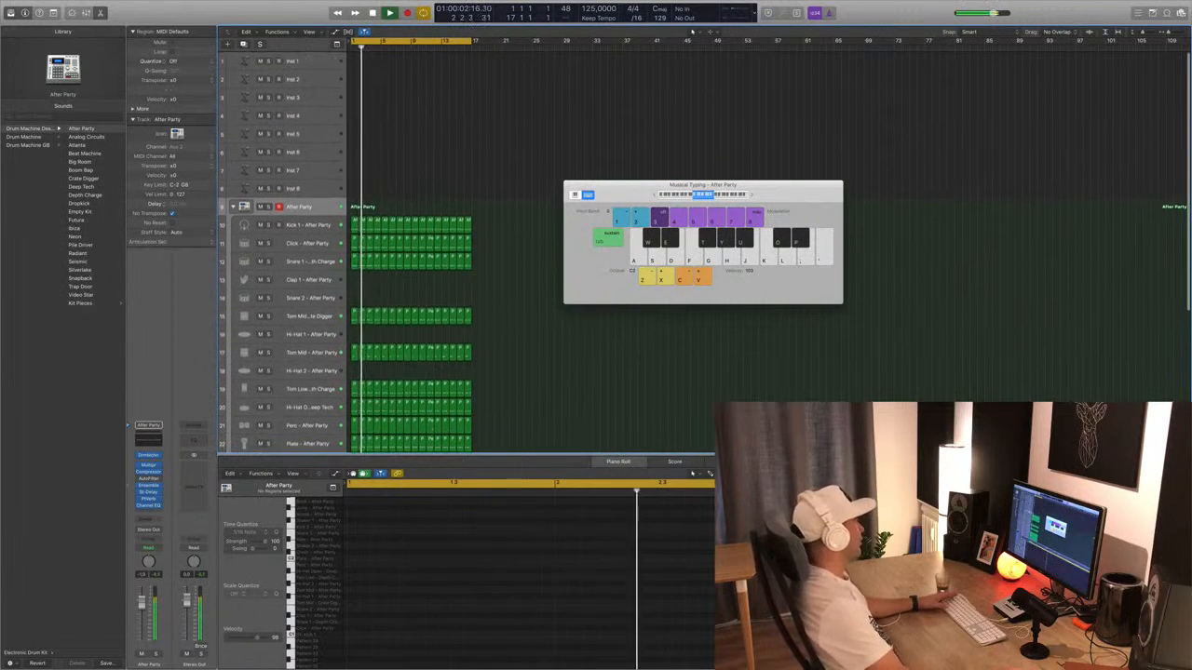
click(305, 62)
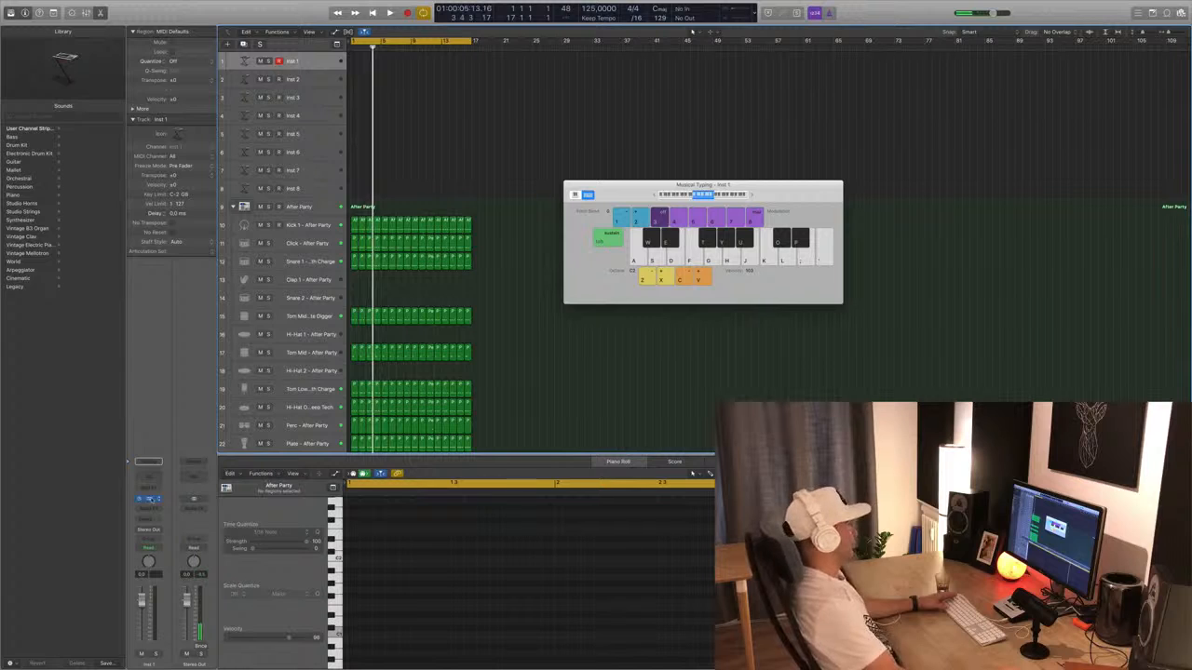
click(149, 499)
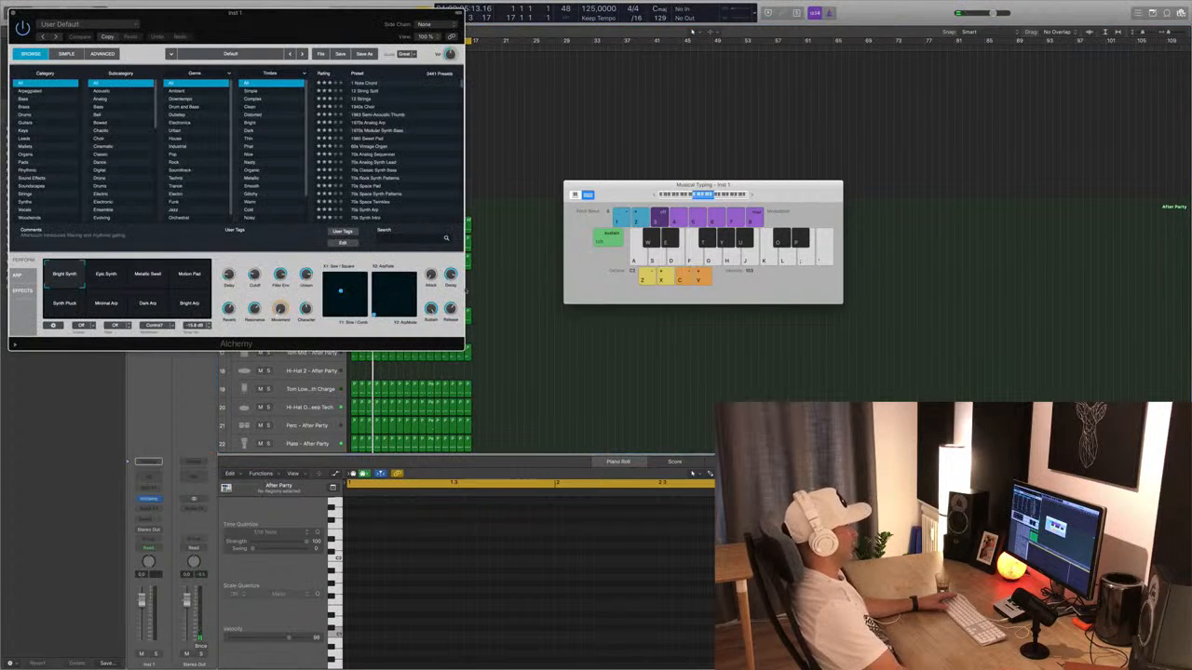
click(33, 99)
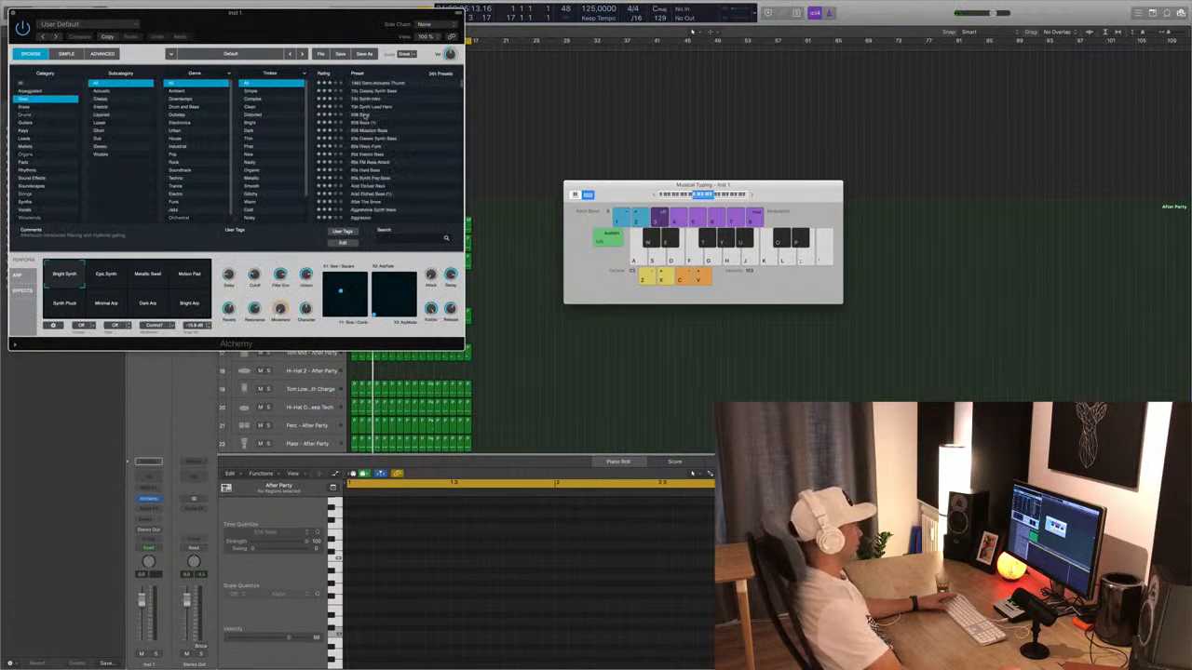
drag(659, 201, 744, 189)
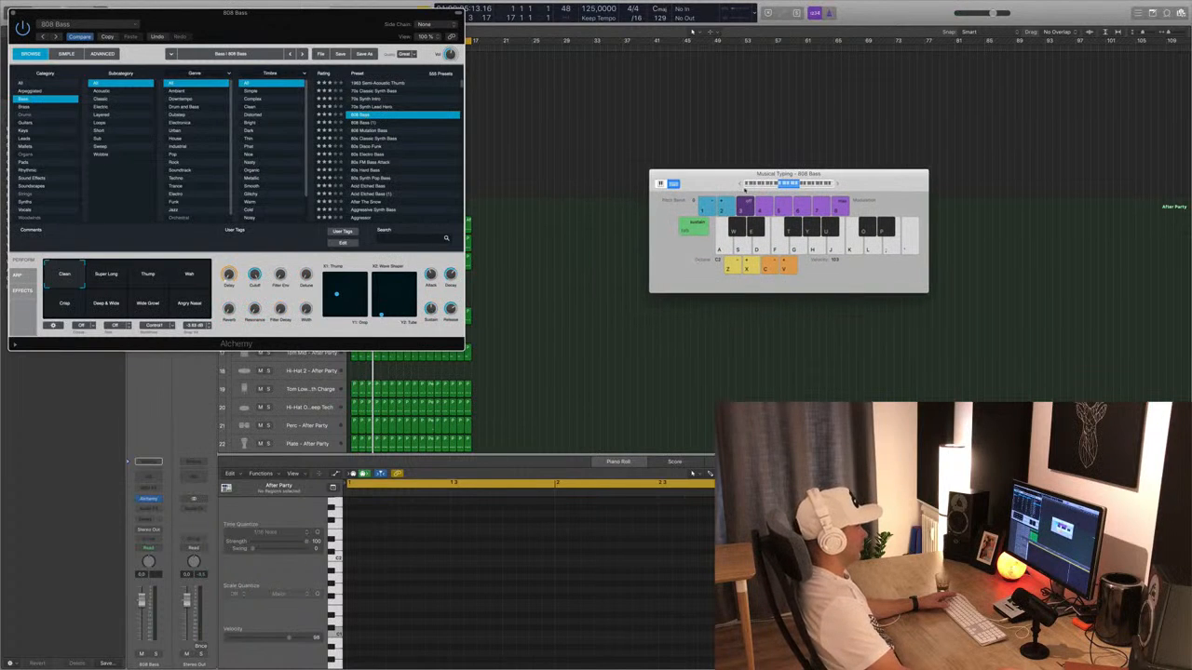
Move the Alchemy and Musical Typing windows clear of the track headers and drum regions.
drag(409, 25, 550, 128)
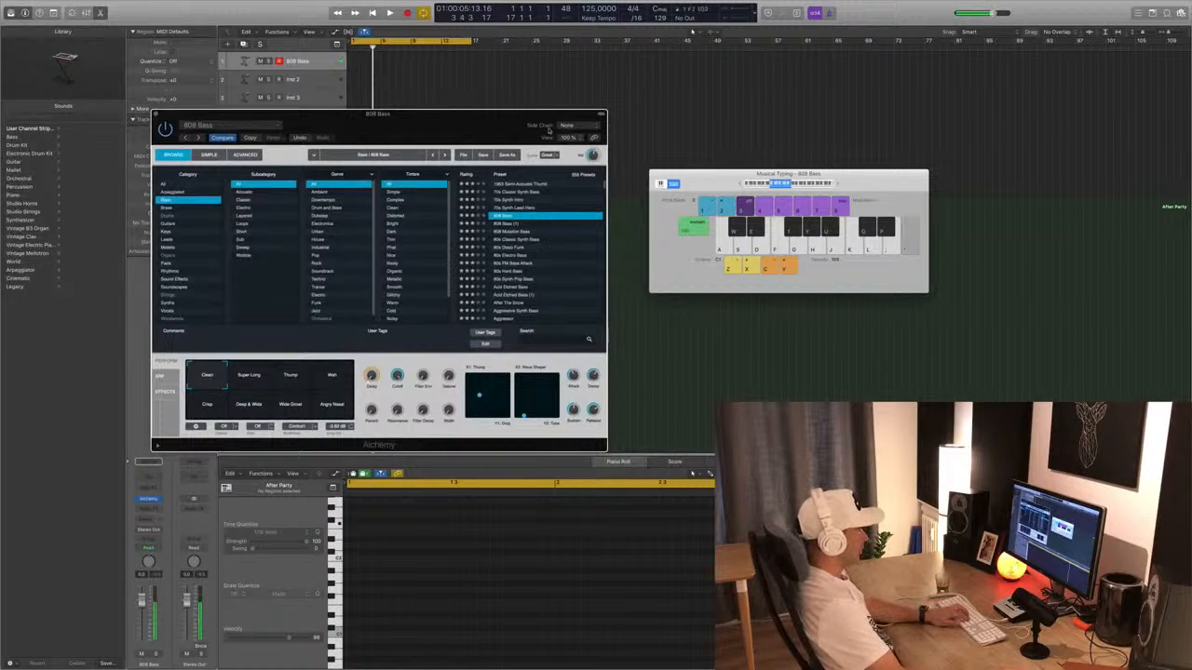
drag(471, 124, 920, 293)
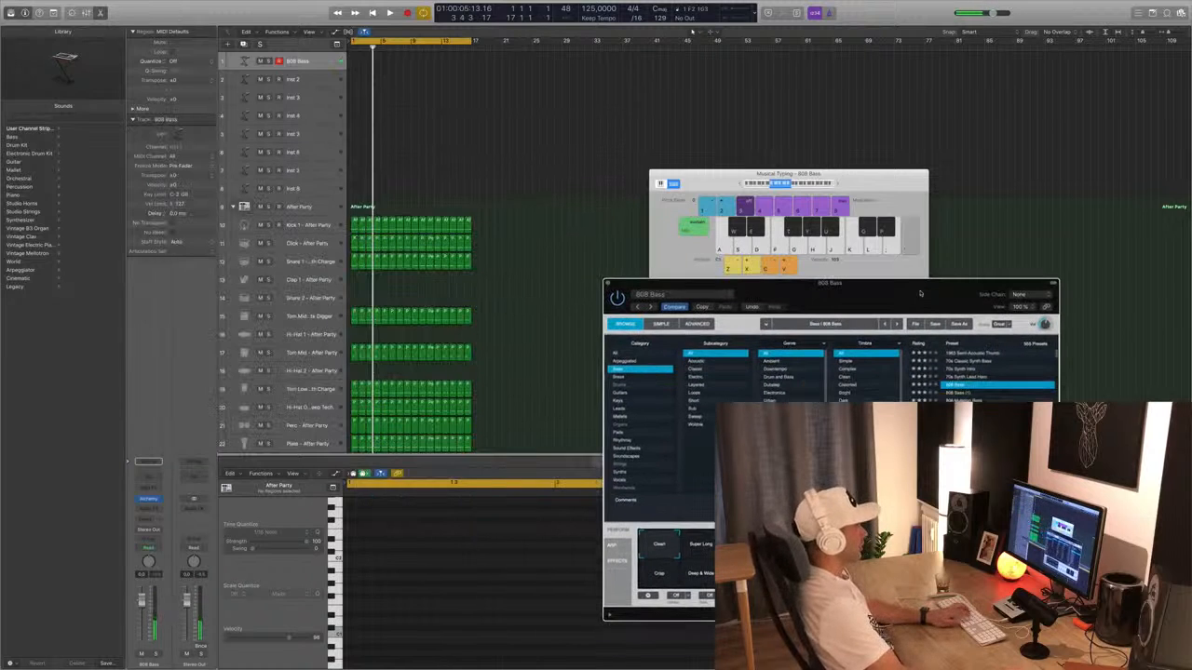
drag(860, 171, 819, 146)
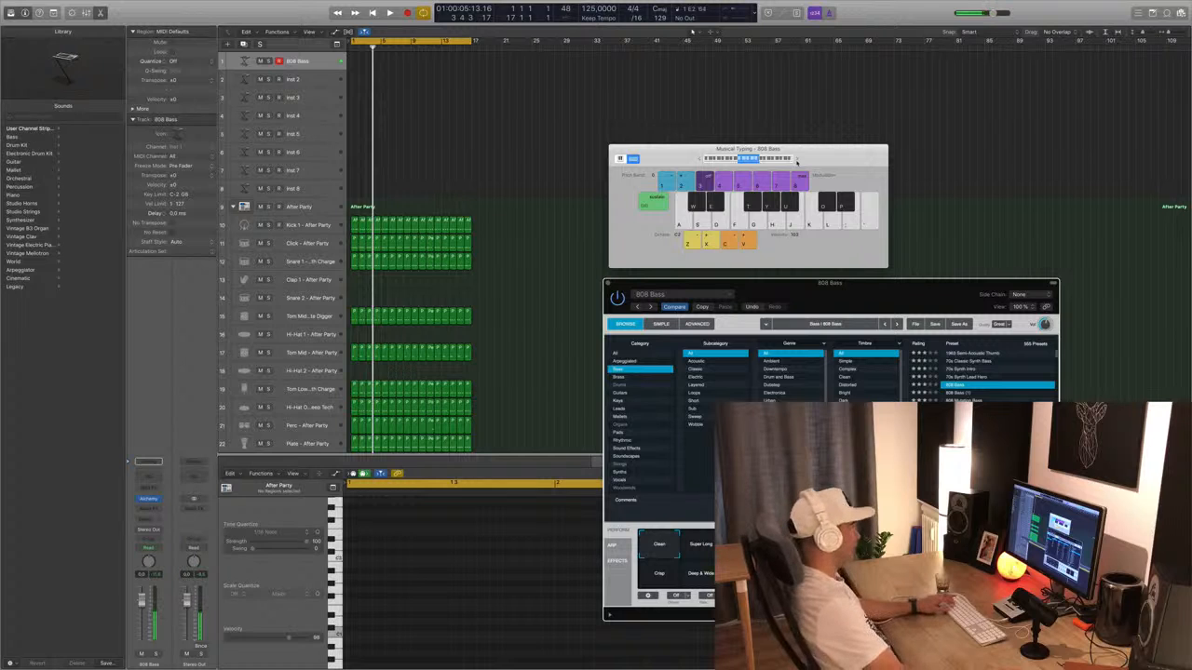
Play the groove with the 808 Bass and raise its track volume to 2.2 dB.
key(space)
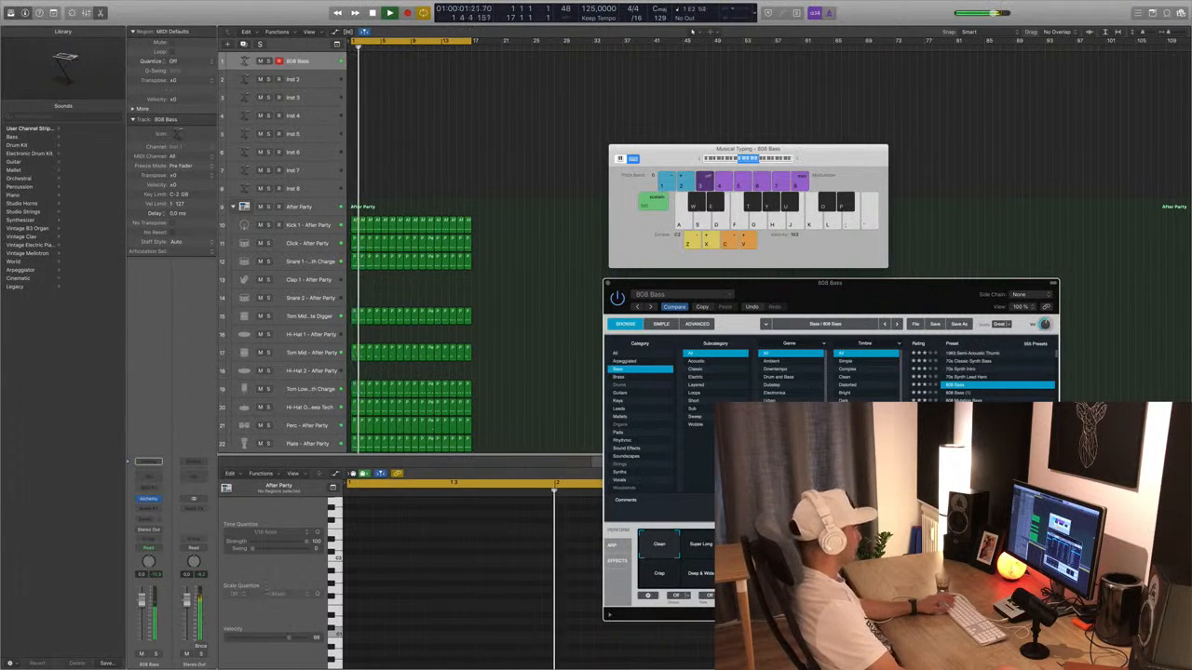
key(d)
drag(141, 602, 141, 597)
key(d)
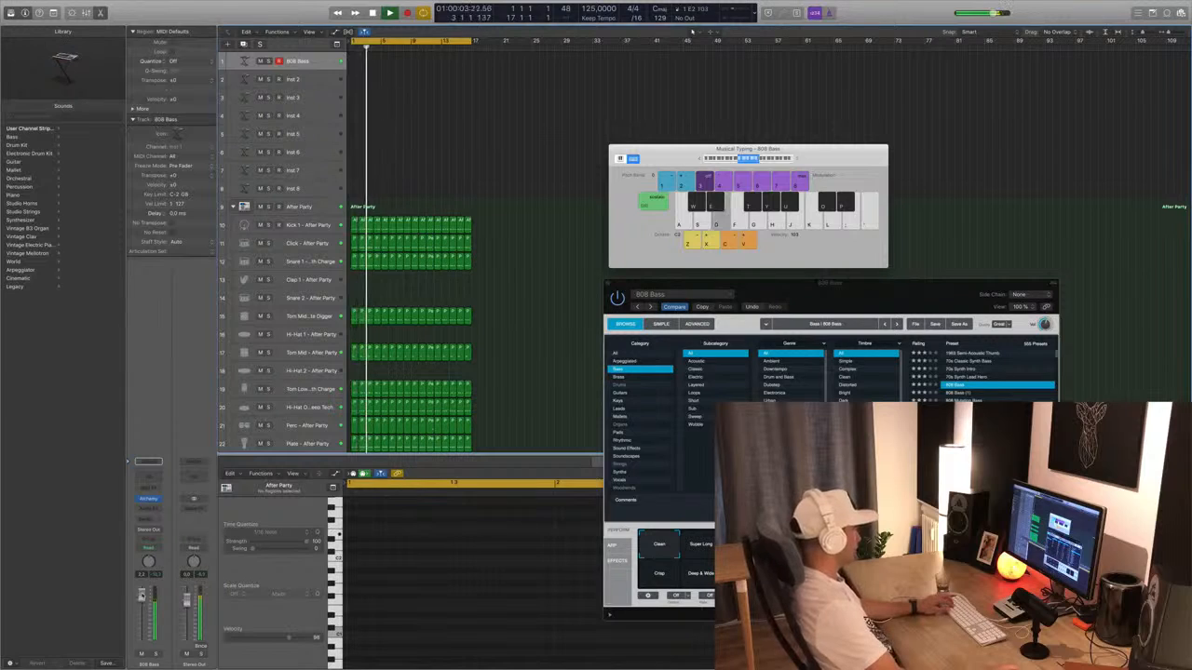
Try out low and high 808 Bass notes over the playing groove, settling on a repeated G.
key(a)
key(l)
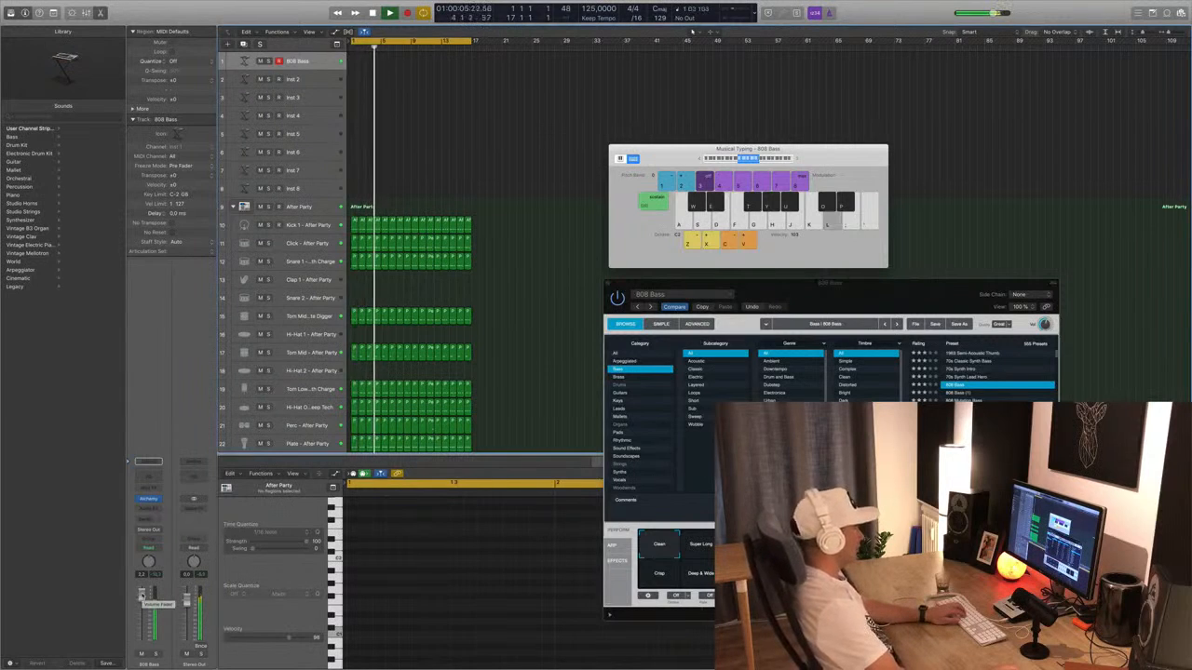
key(l)
key(l)
key(k)
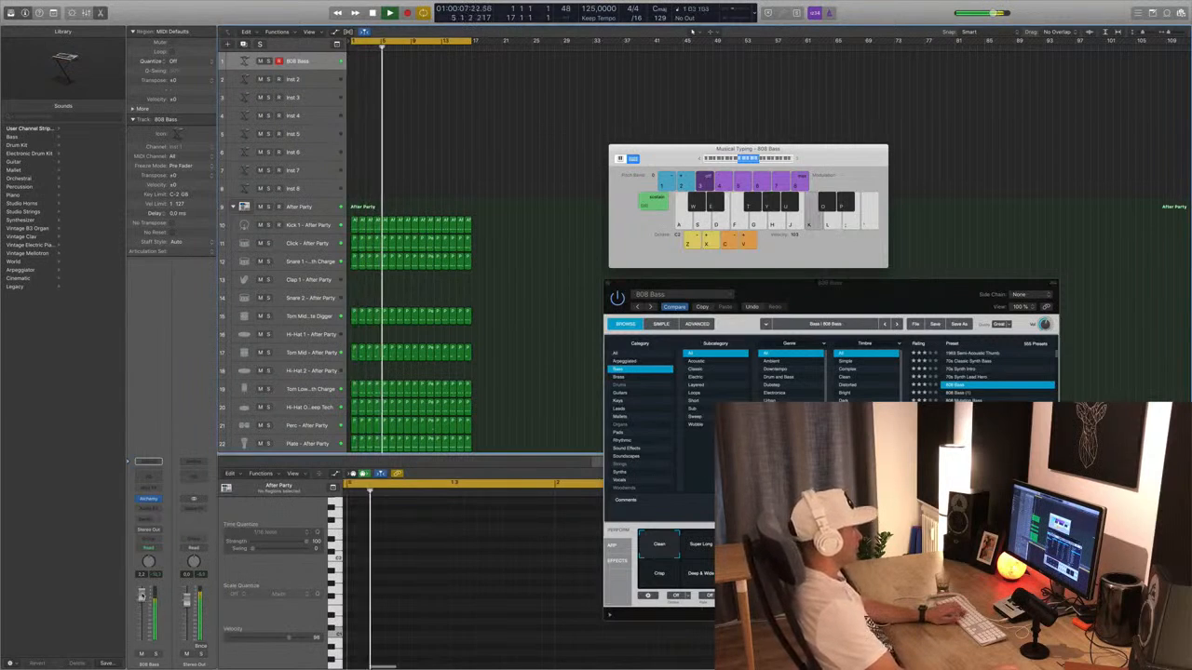
key(semicolon)
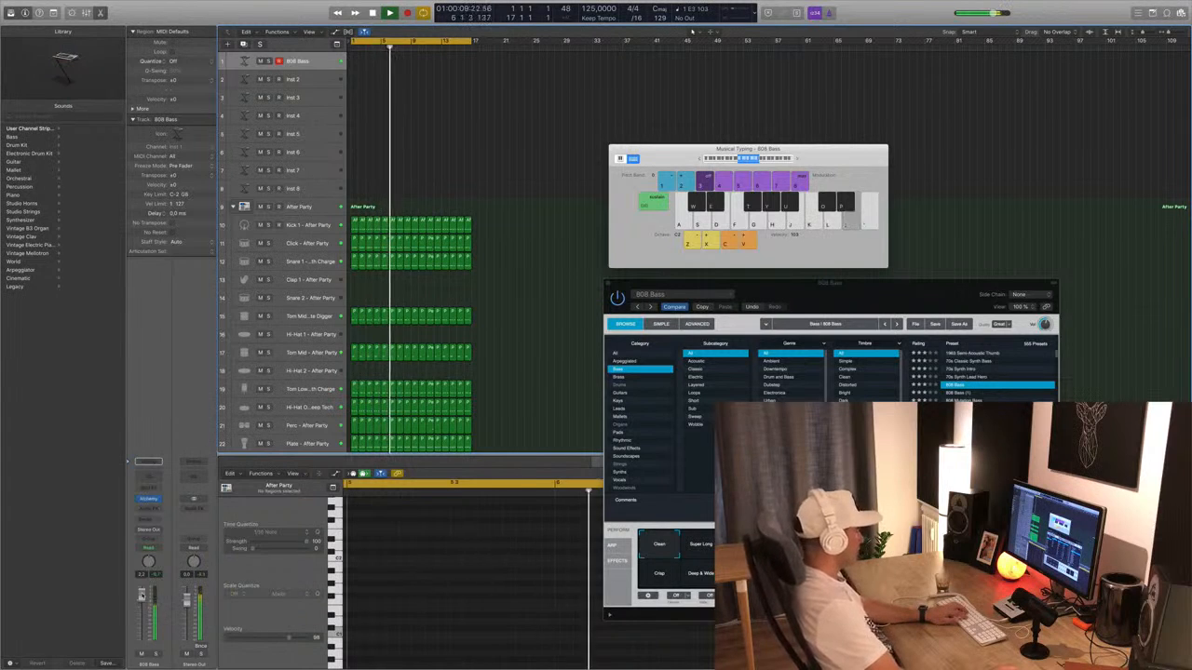
key(g)
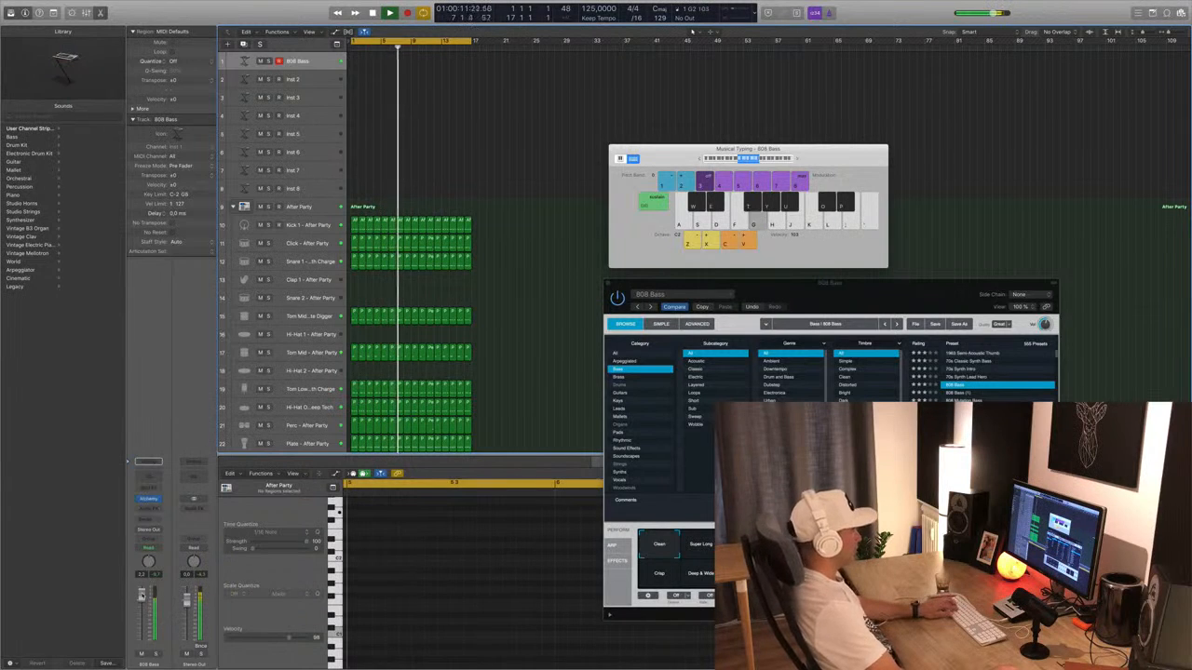
key(f)
key(g)
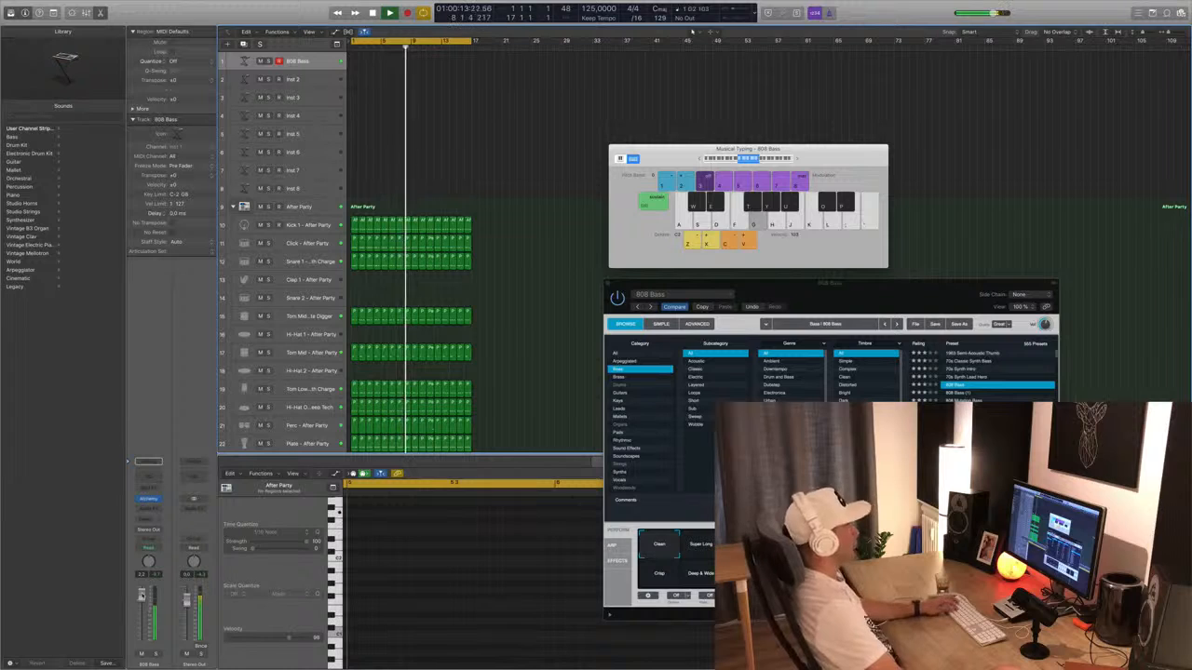
key(g)
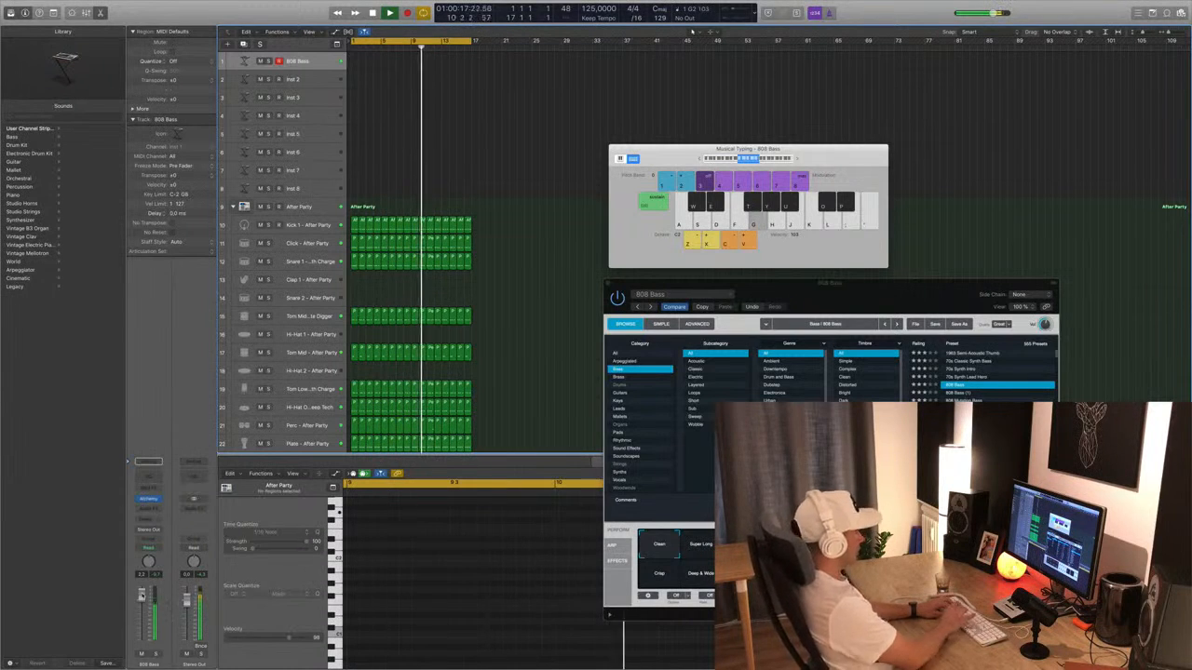
key(g)
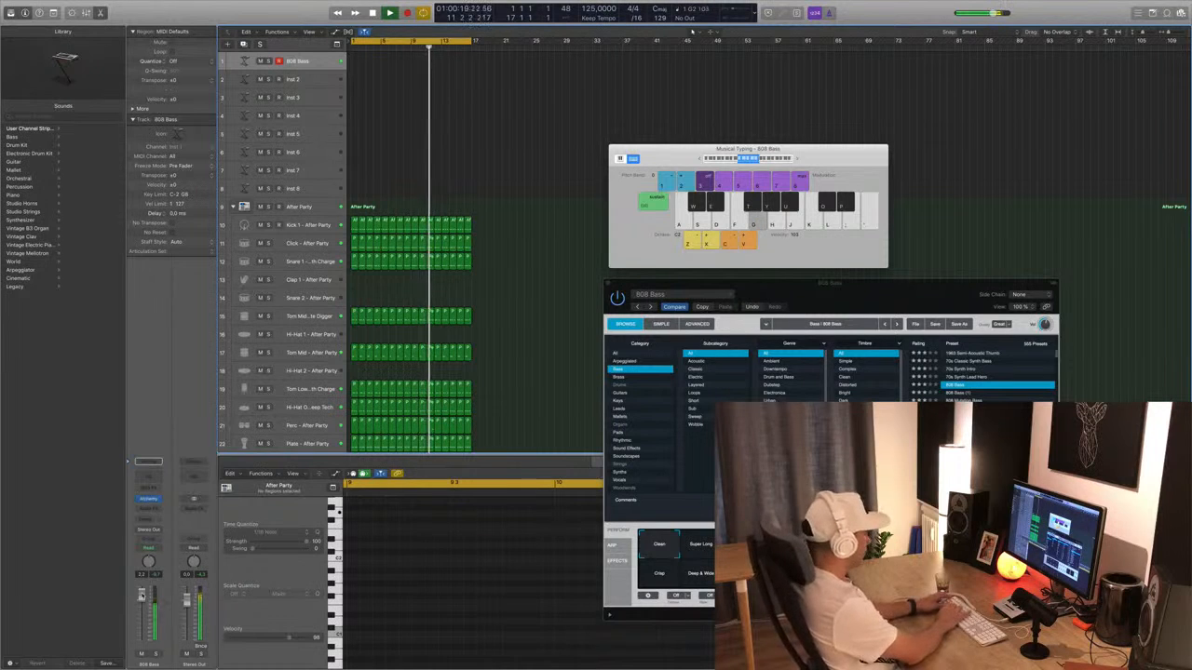
Record a repeated G note once per bar on the 808 Bass track over the looping groove.
key(r)
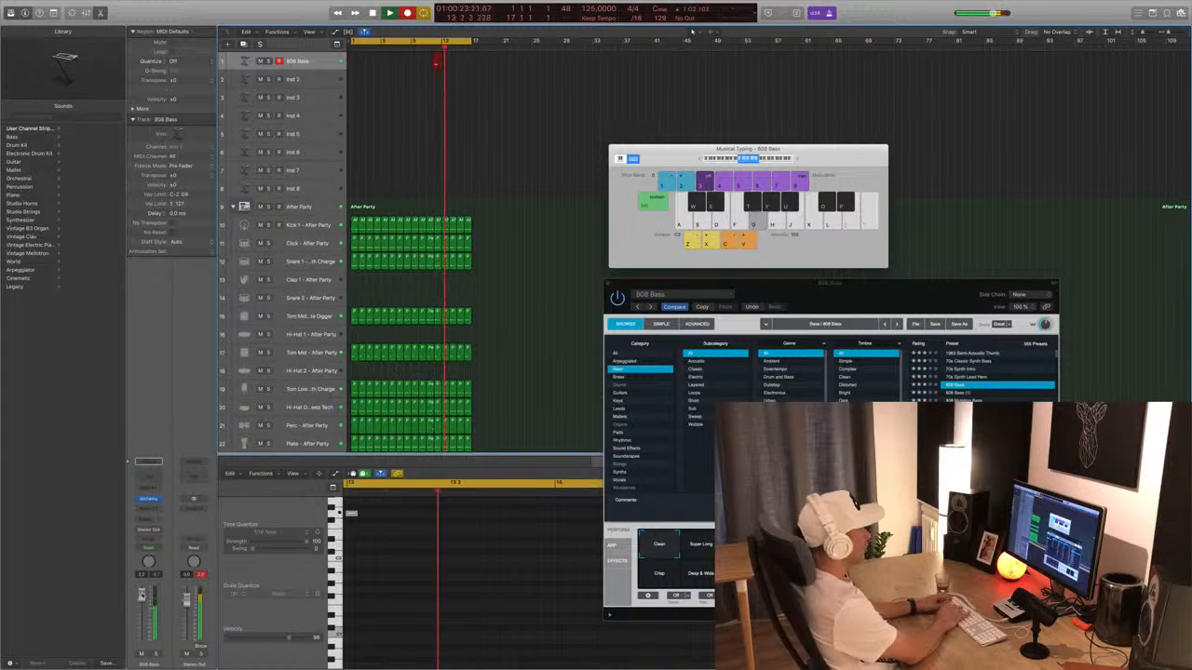
key(g)
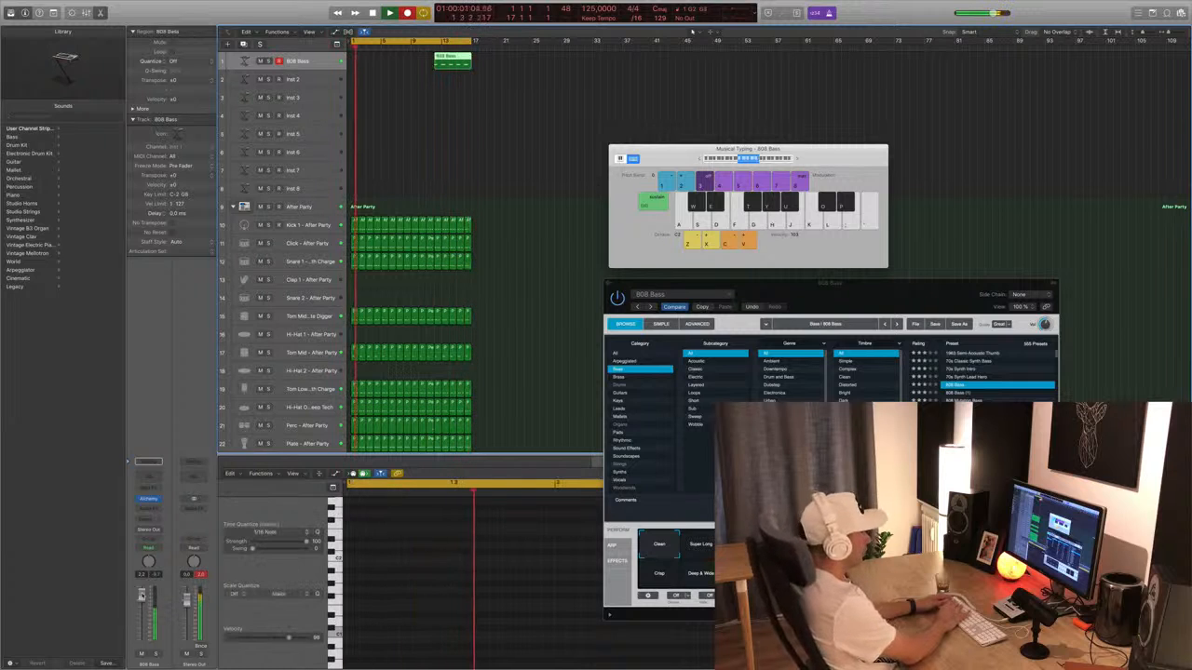
key(g)
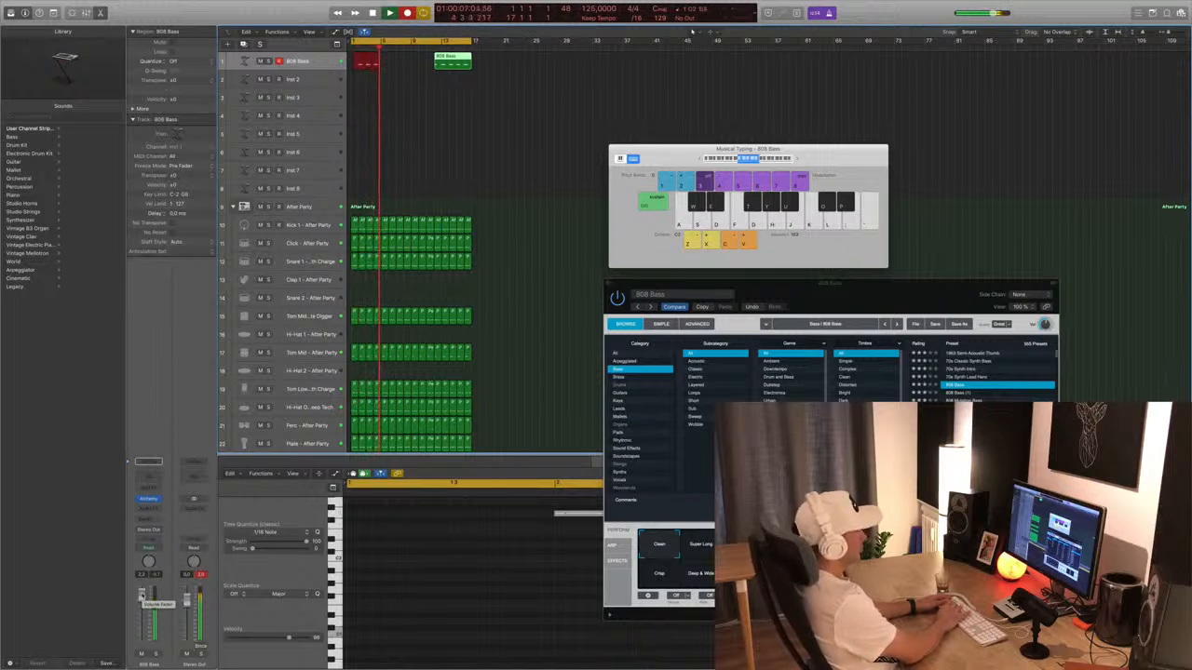
key(g)
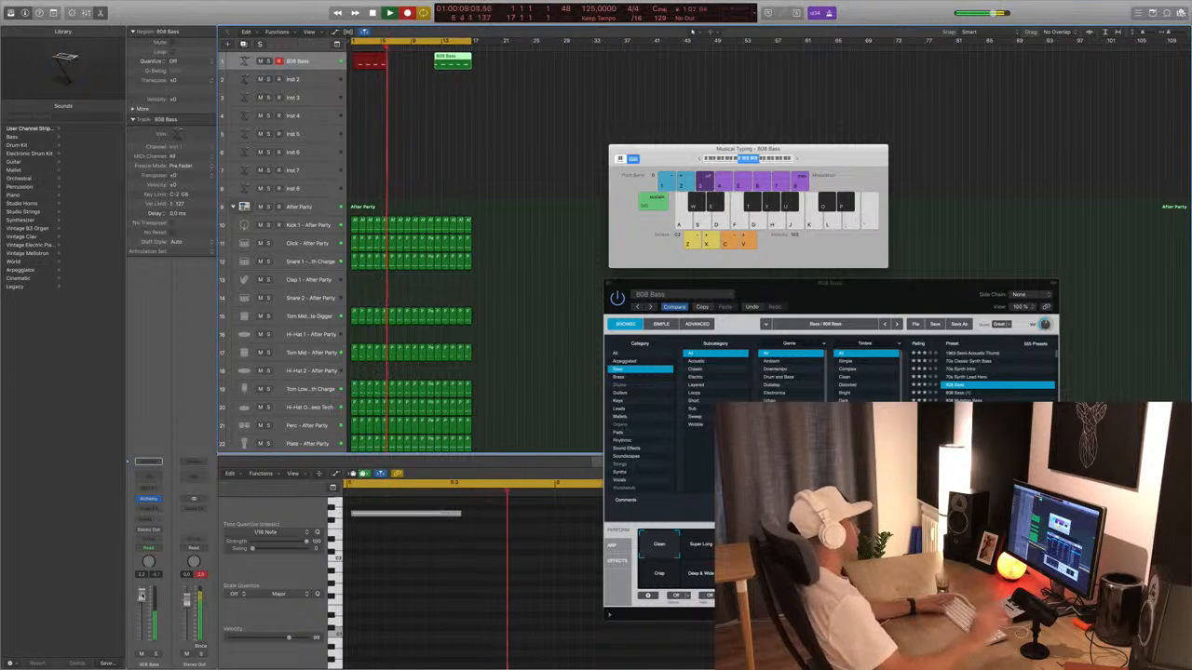
key(space)
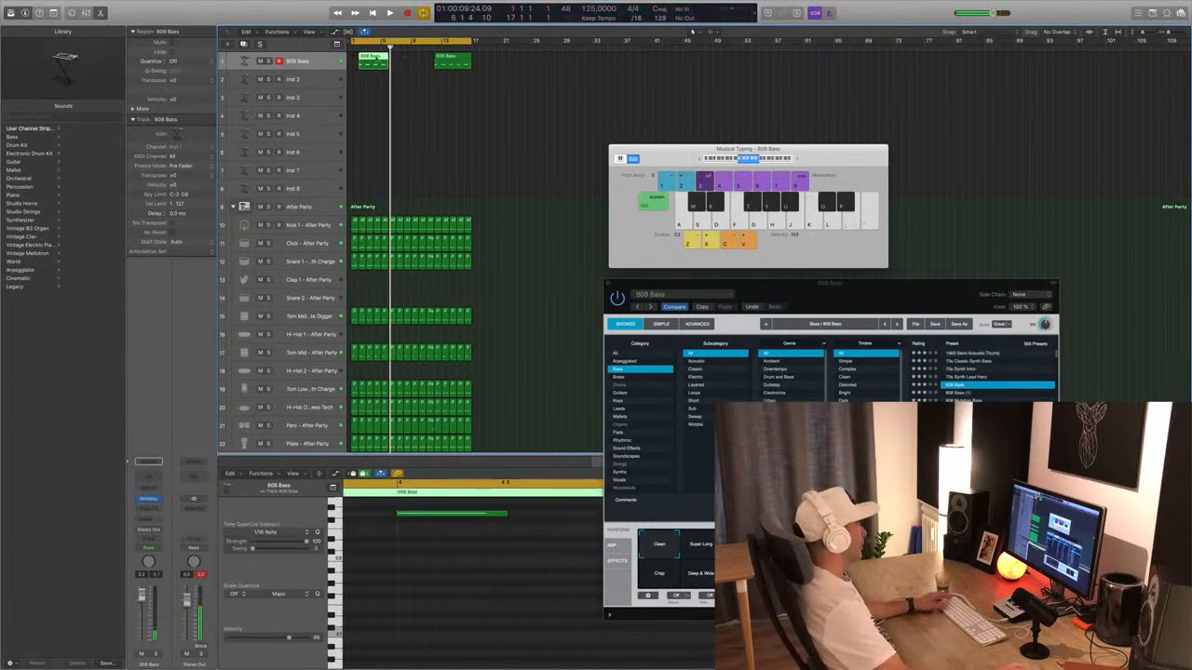
Move the newly recorded 808 Bass region to the start of bar 1 and show its notes in the Piano Roll.
drag(377, 59, 369, 59)
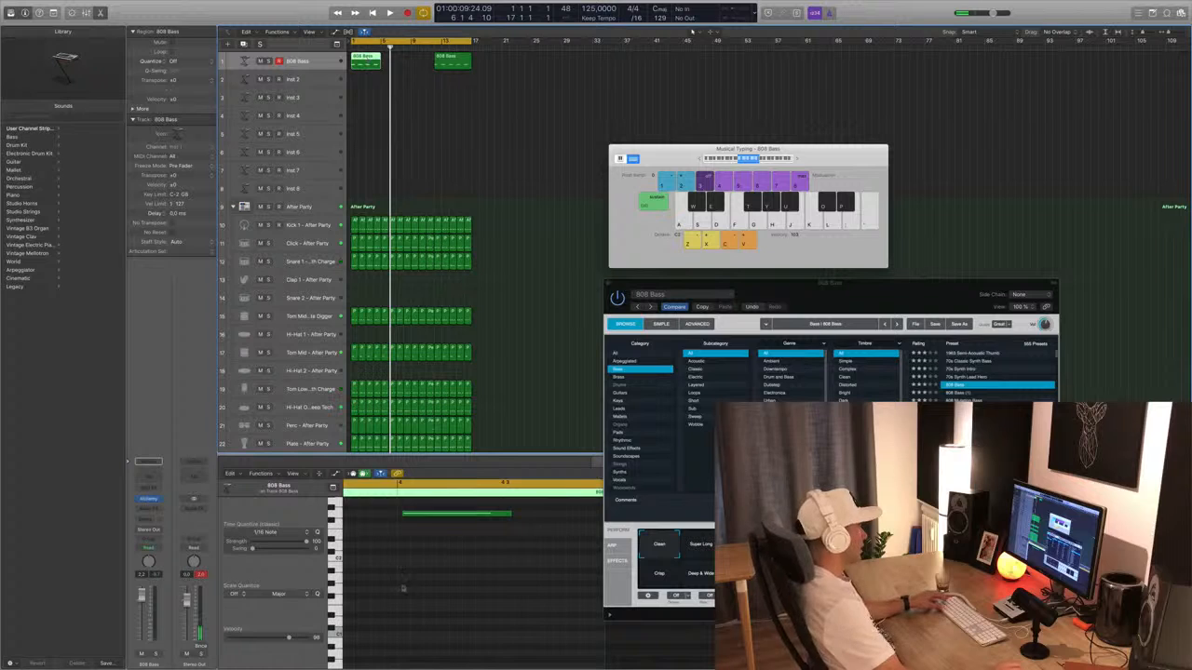
key(p)
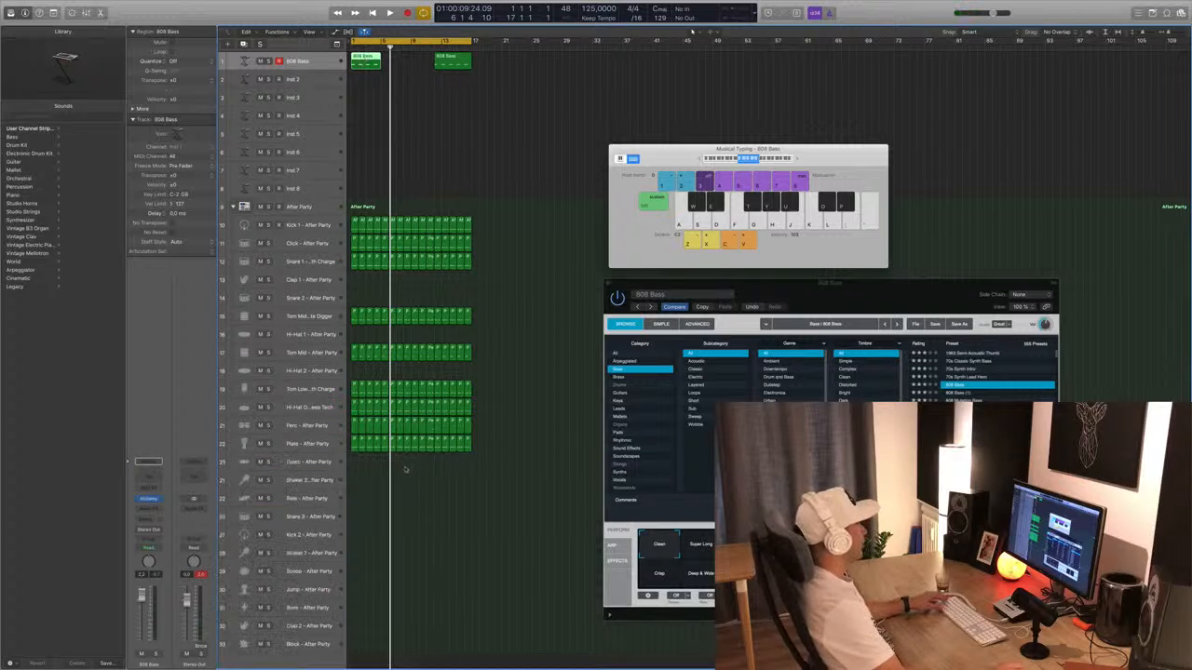
key(p)
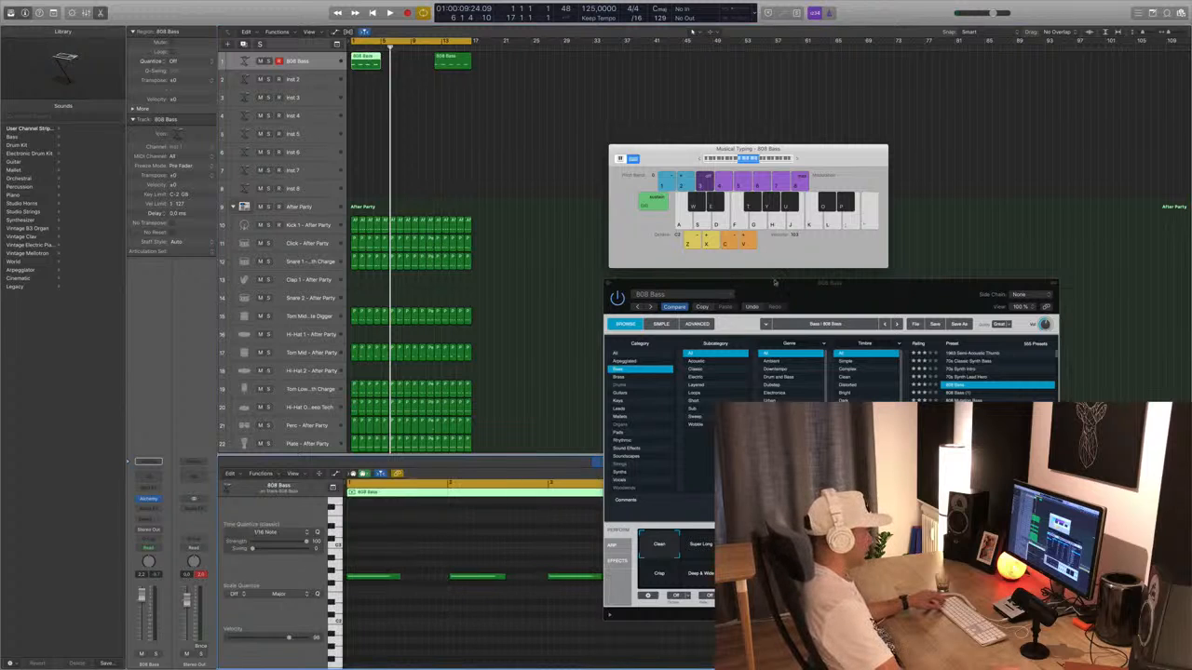
Move the Alchemy window clear of the Piano Roll and check all notes of the first 808 Bass region.
drag(774, 283, 953, 11)
click(589, 601)
key(super+a)
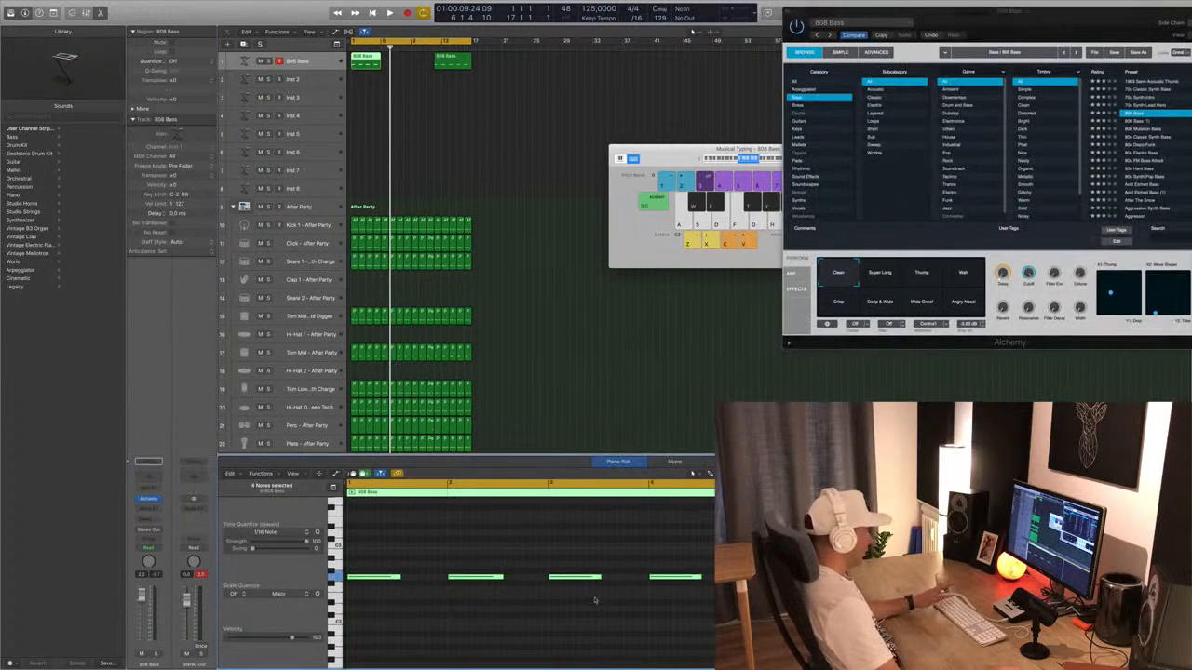
click(508, 136)
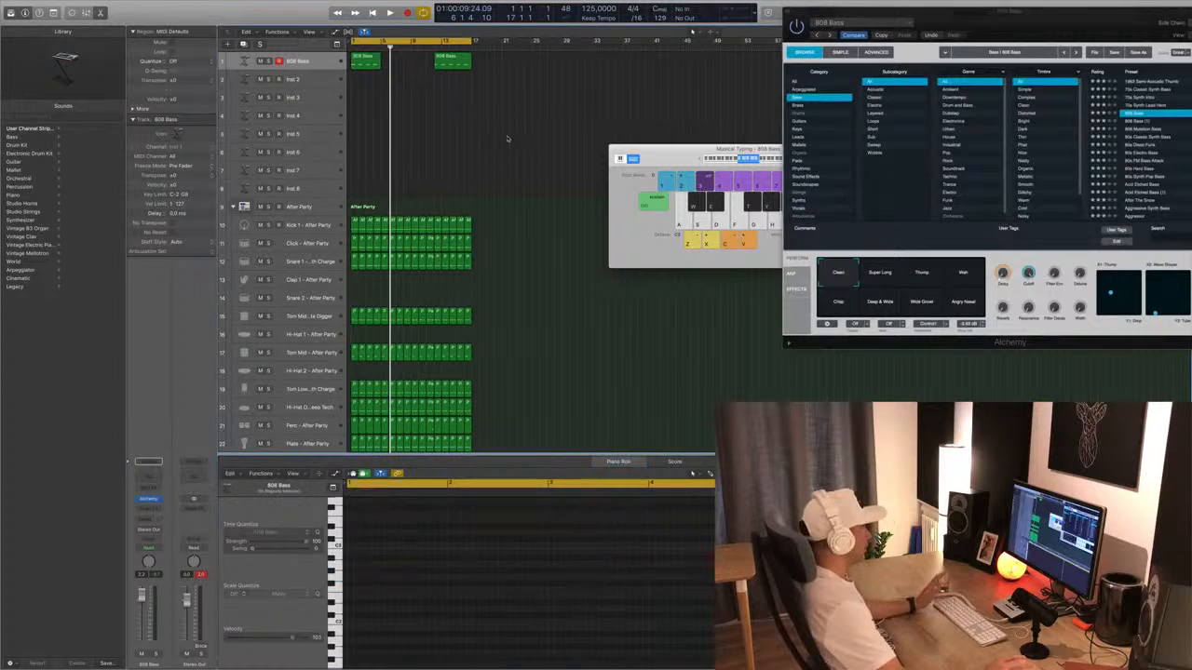
Start playback and delete the leftover second 808 Bass region near the end of the loop.
key(space)
click(457, 62)
key(Delete)
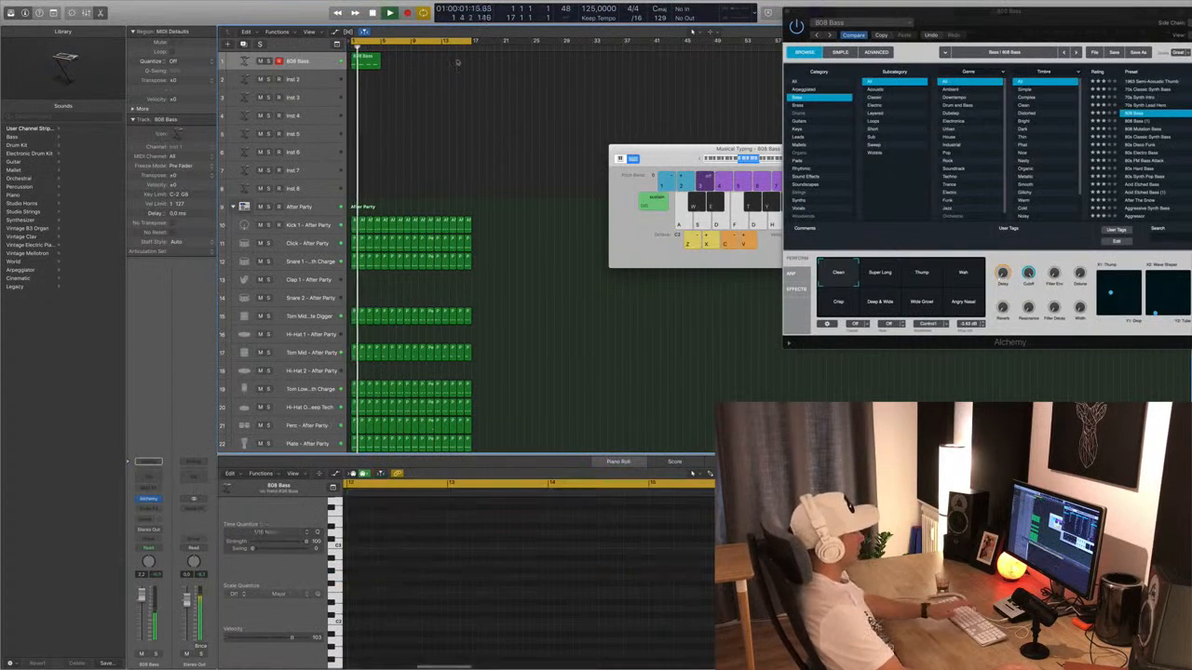
Copy the four-bar 808 Bass region until it fills all 16 bars, and select all regions on the track.
click(364, 61)
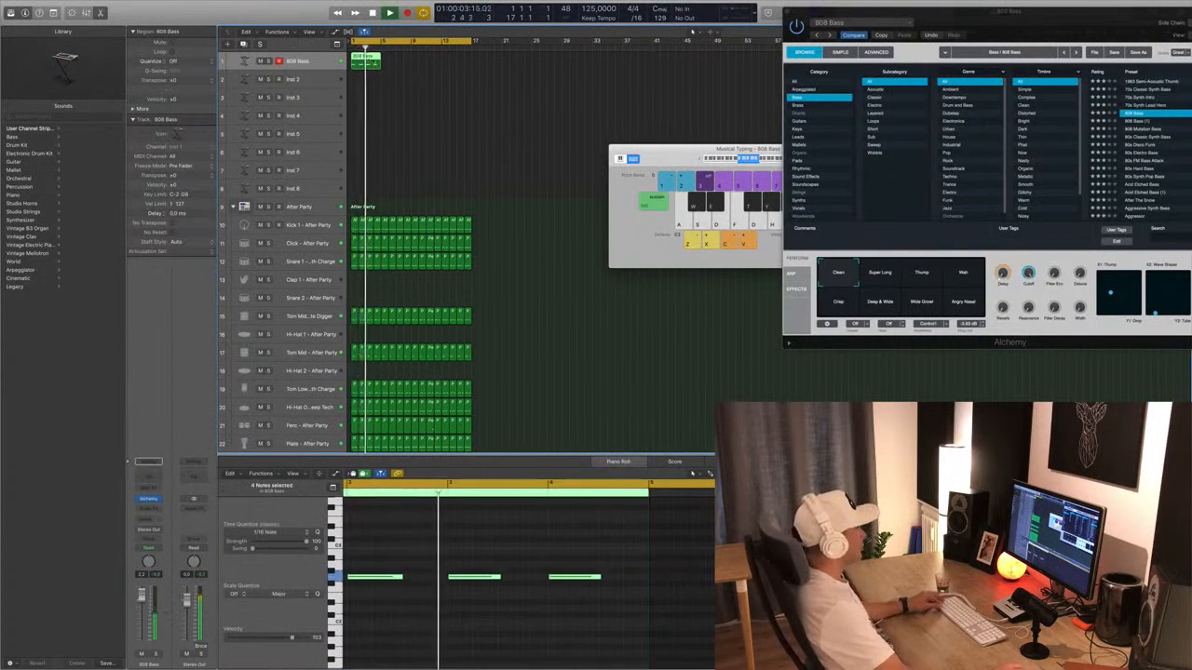
drag(364, 61, 395, 62)
drag(464, 66, 425, 64)
click(412, 81)
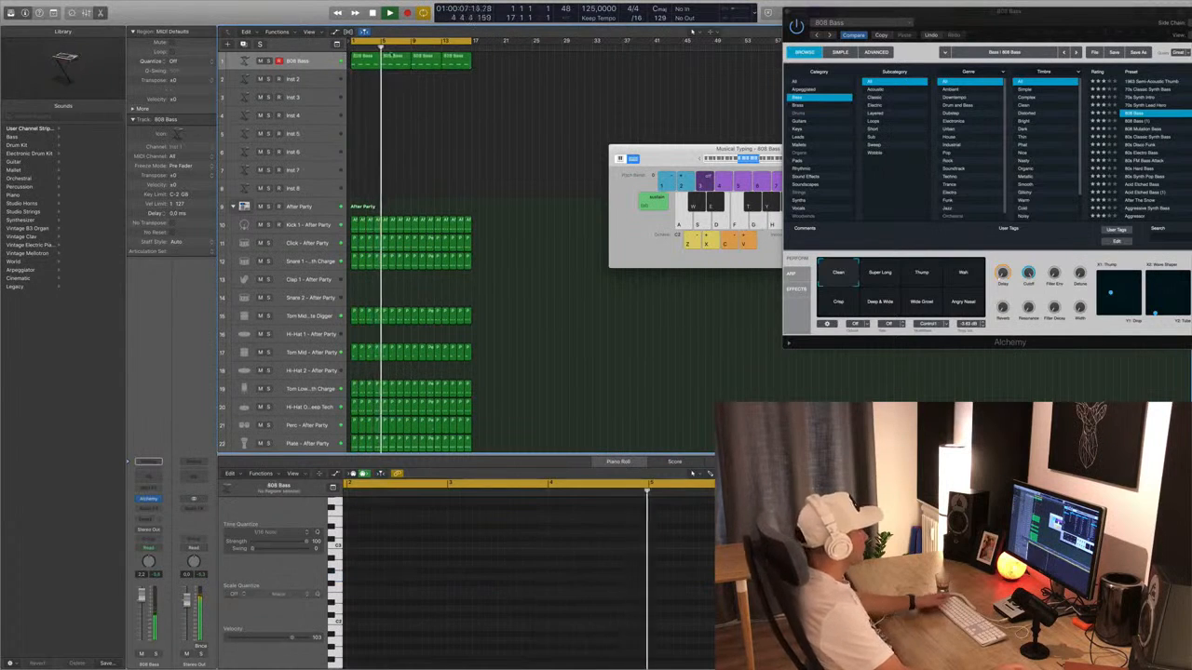
click(328, 65)
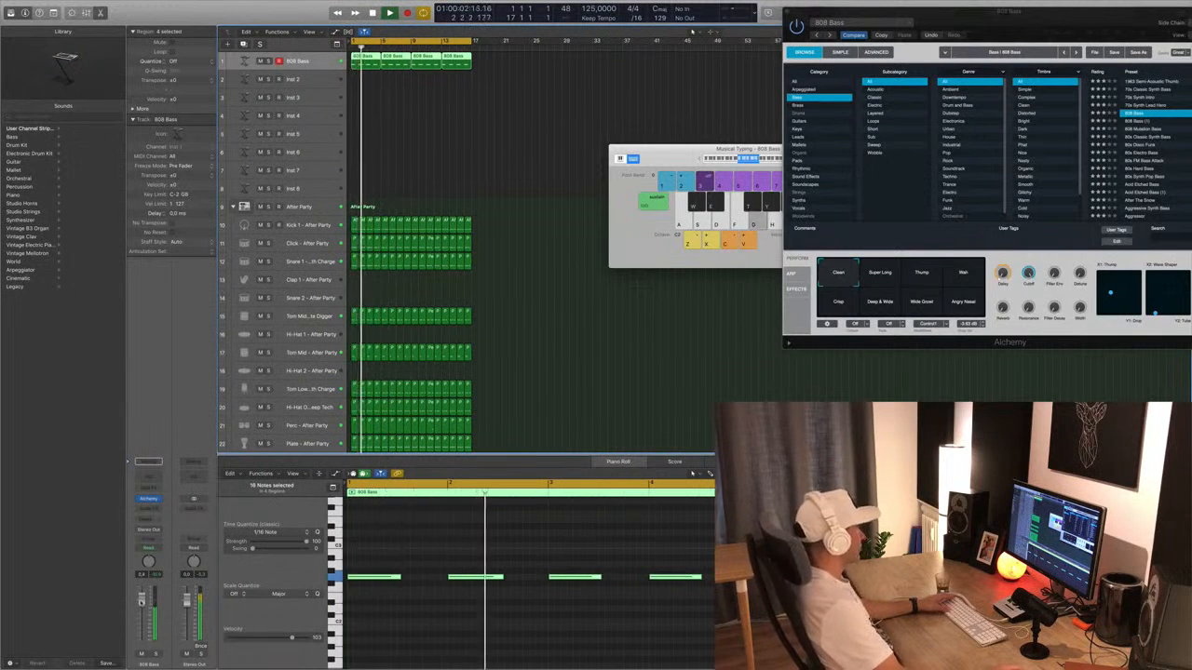
Copy the first one-bar region of the Plate track onto the Shaker 2 track at bar 1.
scroll(545, 297, down, 5)
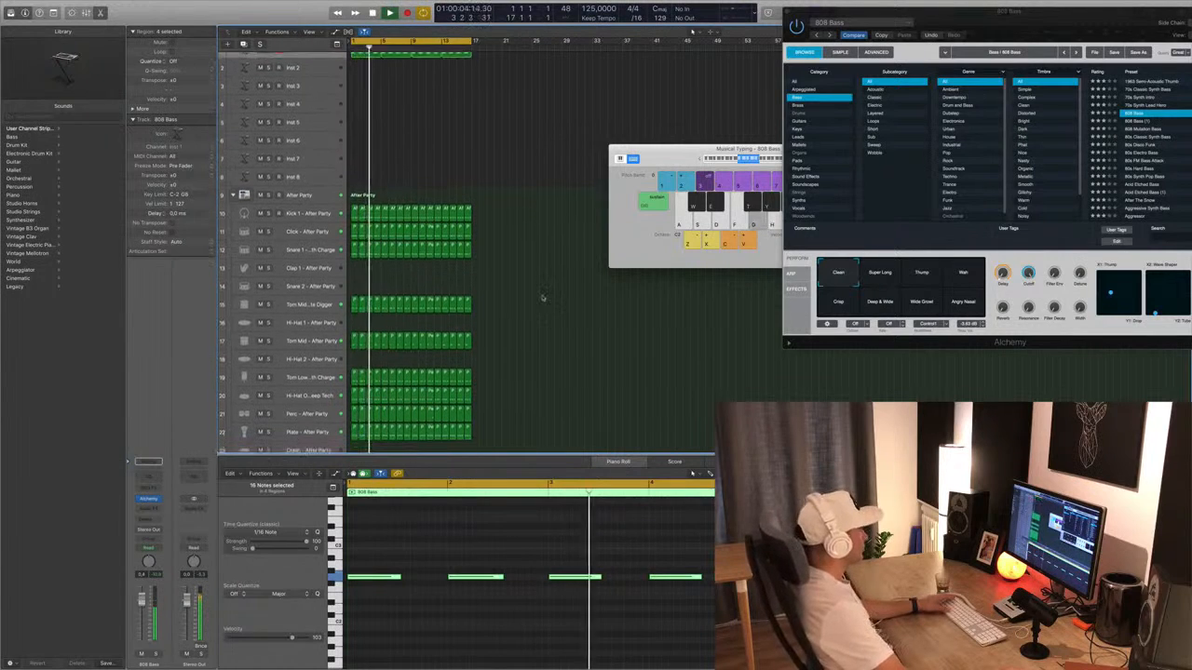
scroll(543, 297, up, 5)
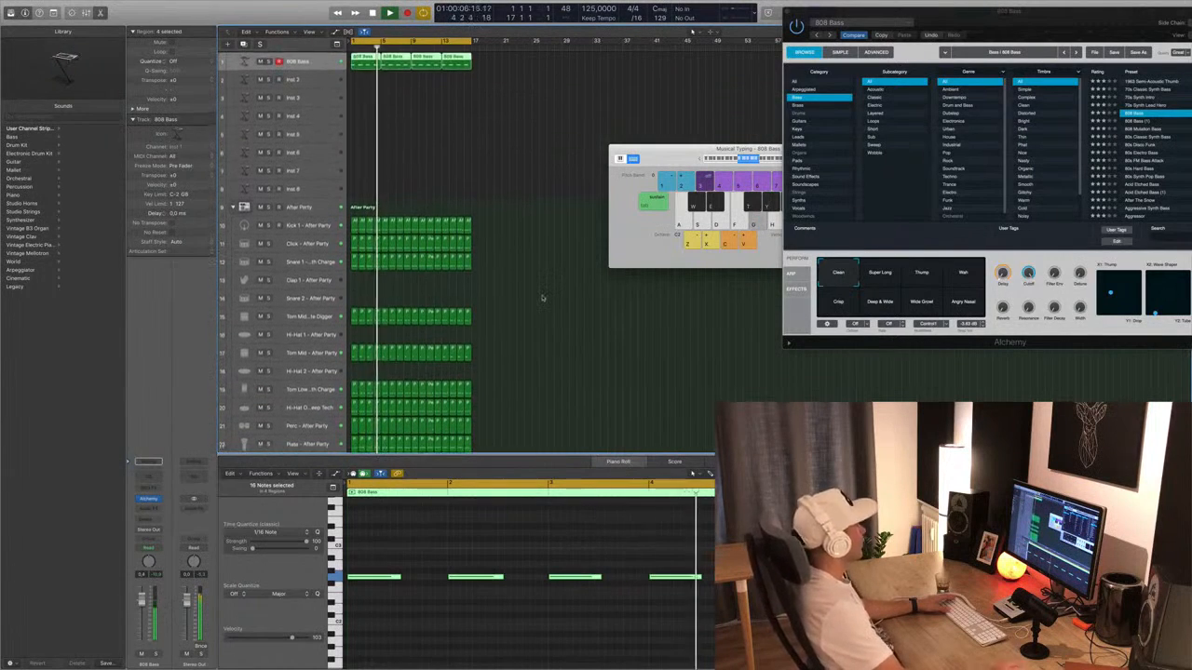
scroll(536, 274, down, 5)
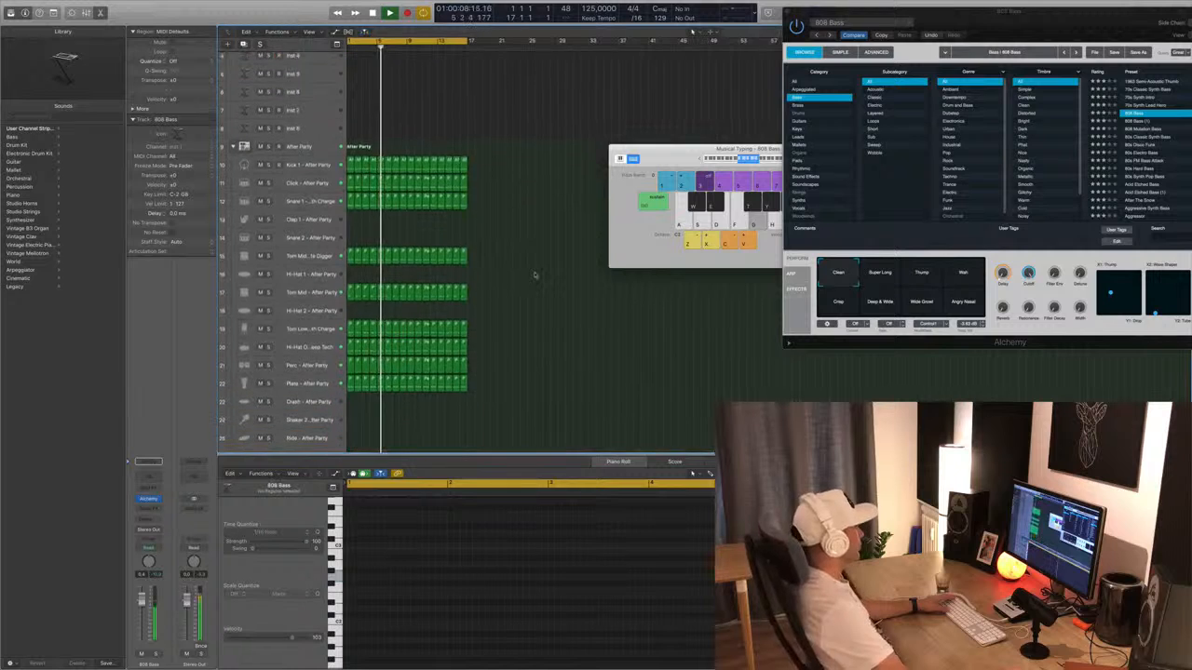
scroll(532, 259, down, 5)
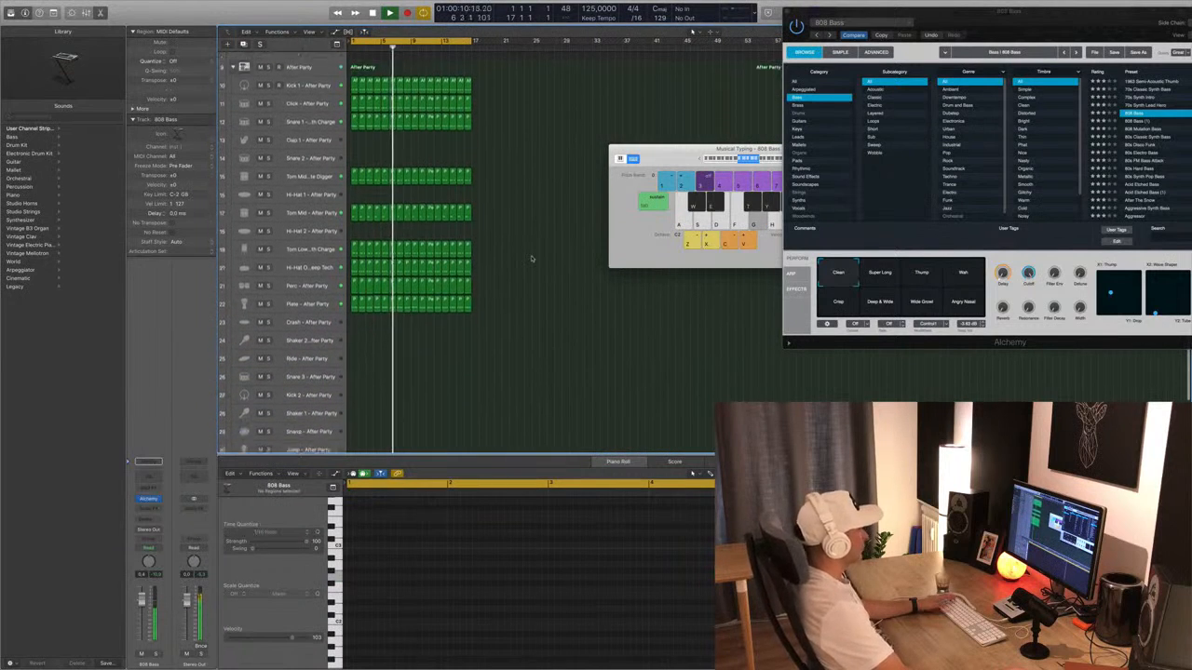
click(353, 270)
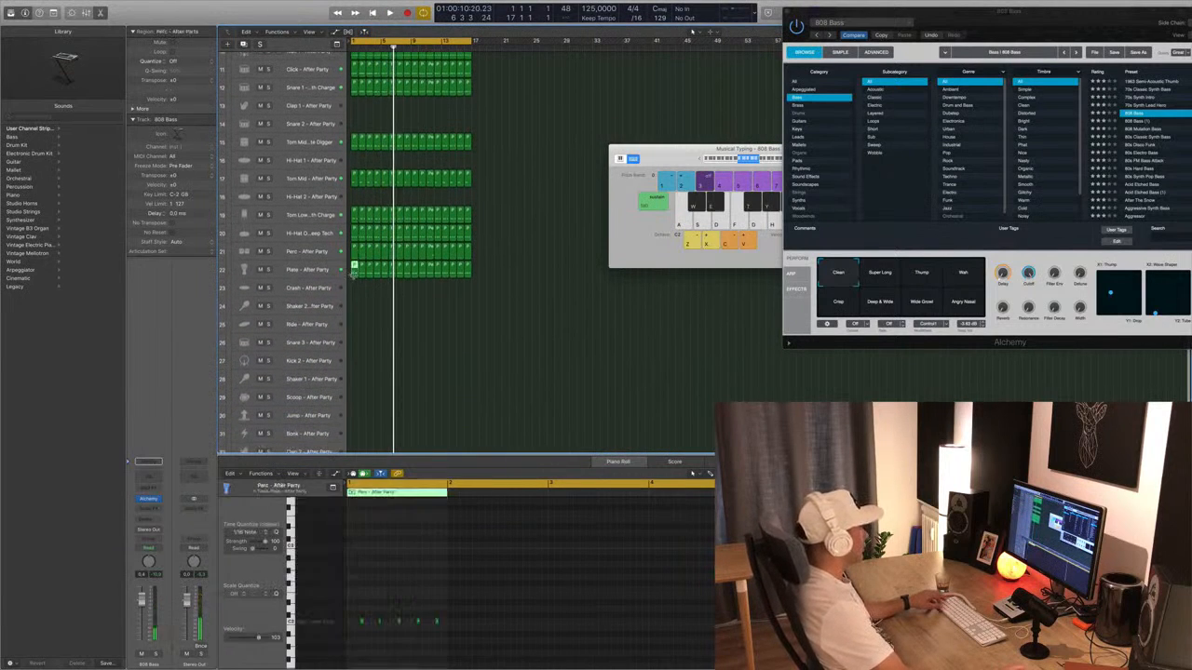
drag(352, 271, 355, 304)
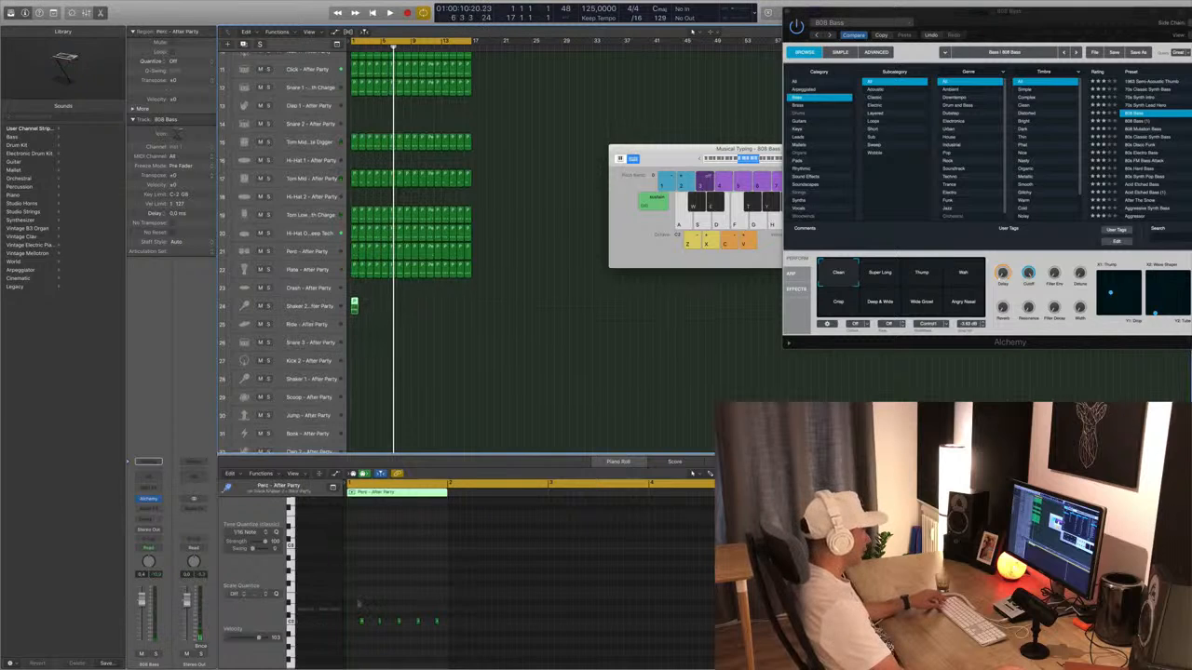
Shift the Shaker 2 notes to the start of the bar, tighten the gap after the first note, and play the pattern.
drag(358, 601, 439, 642)
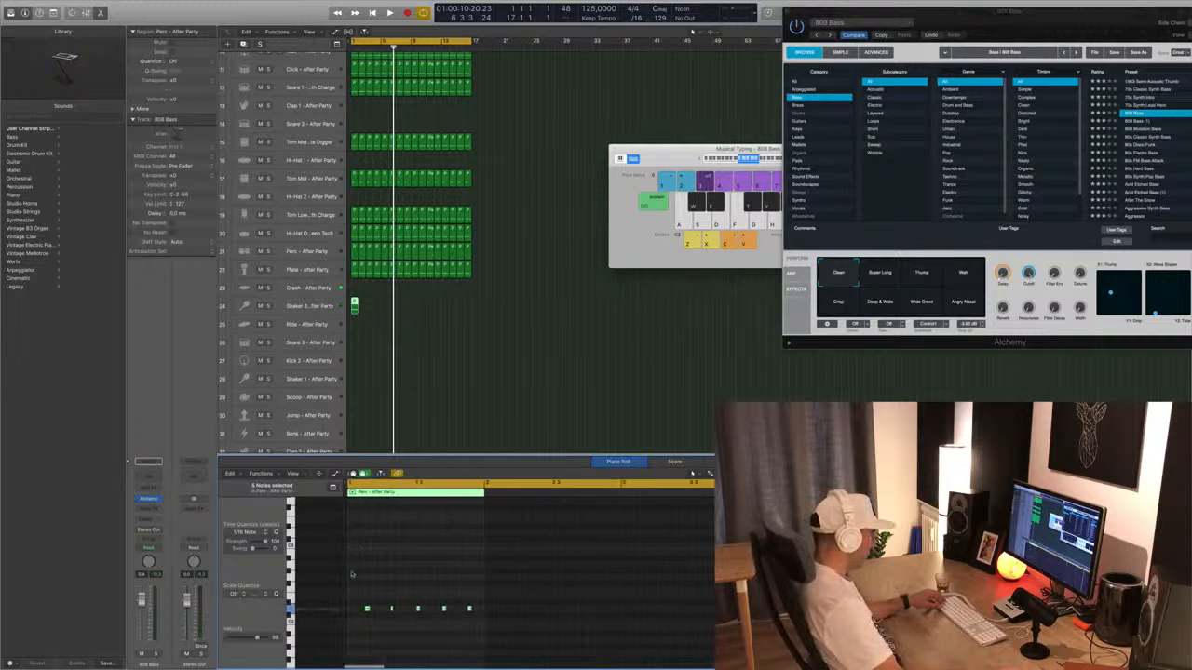
drag(367, 611, 350, 611)
scroll(368, 616, up, 1)
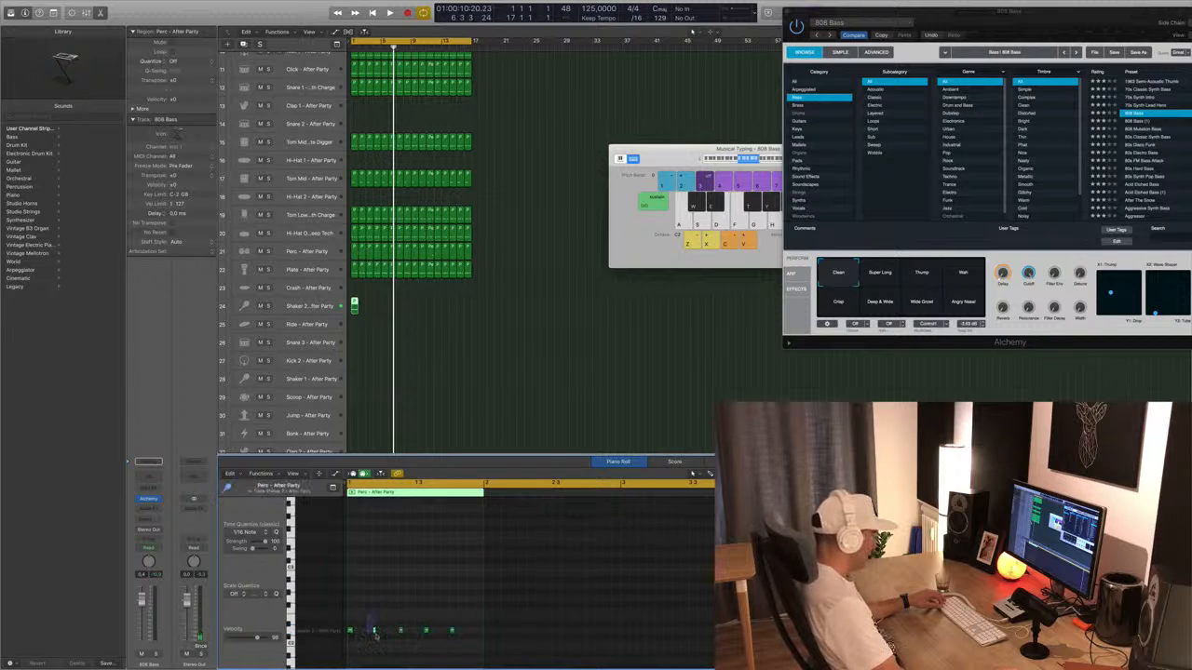
drag(396, 608, 368, 632)
key(space)
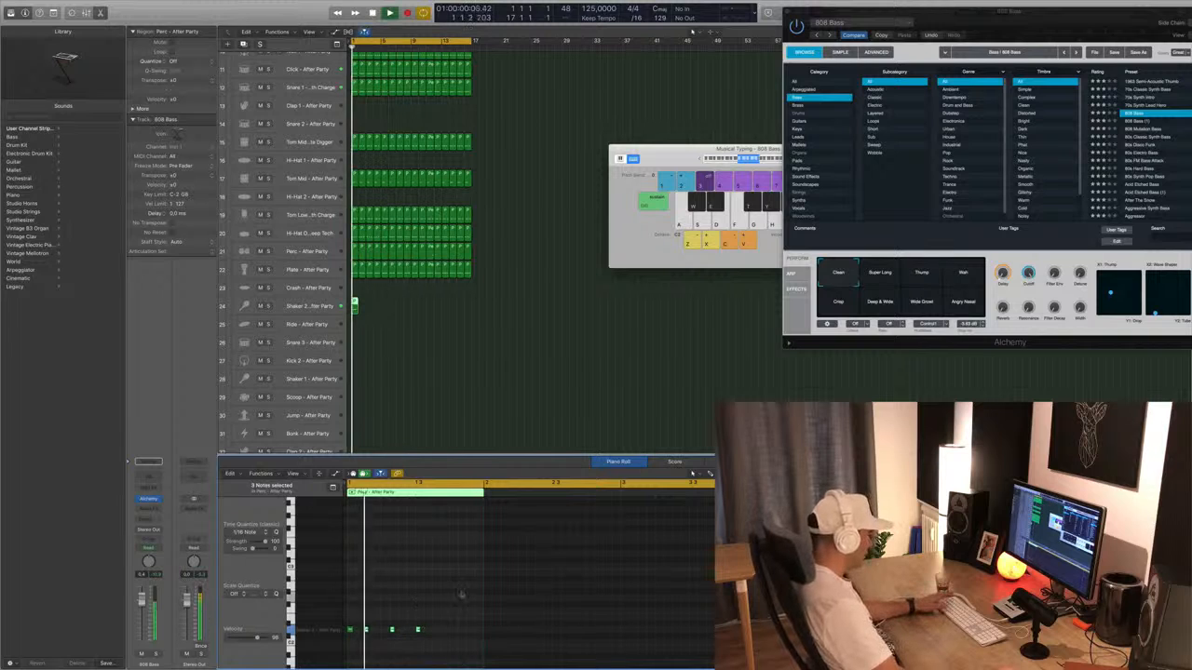
key(space)
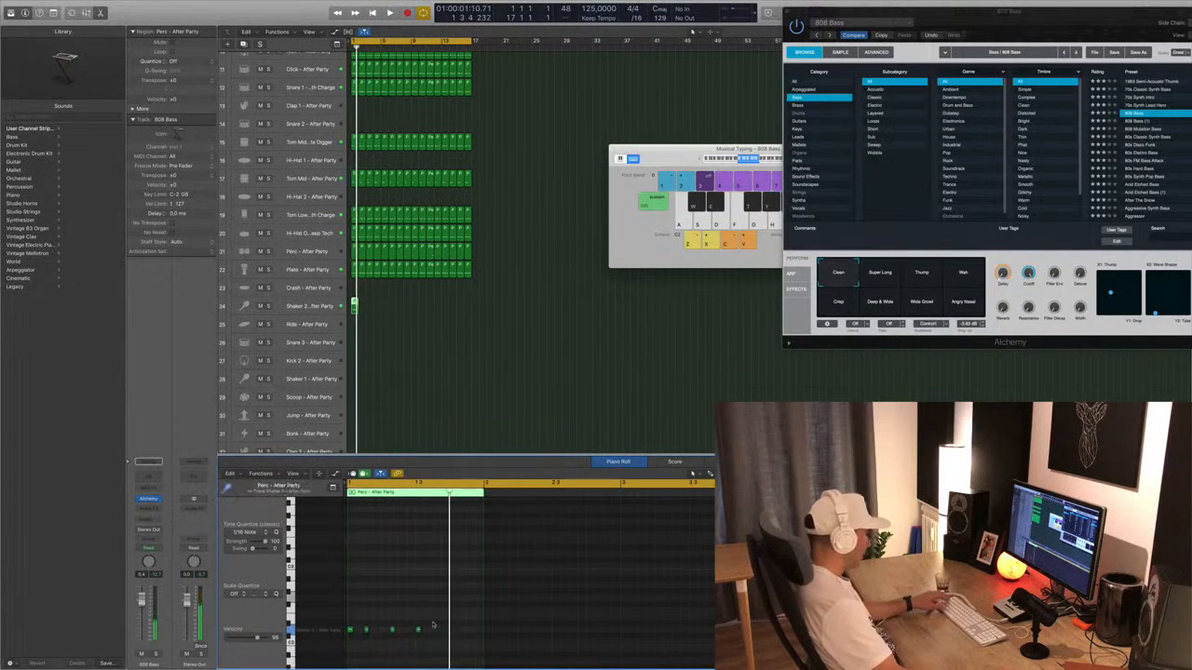
Repeat the first three Shaker 2 notes in the second half of the bar and play the result.
click(417, 631)
drag(445, 601, 419, 639)
key(space)
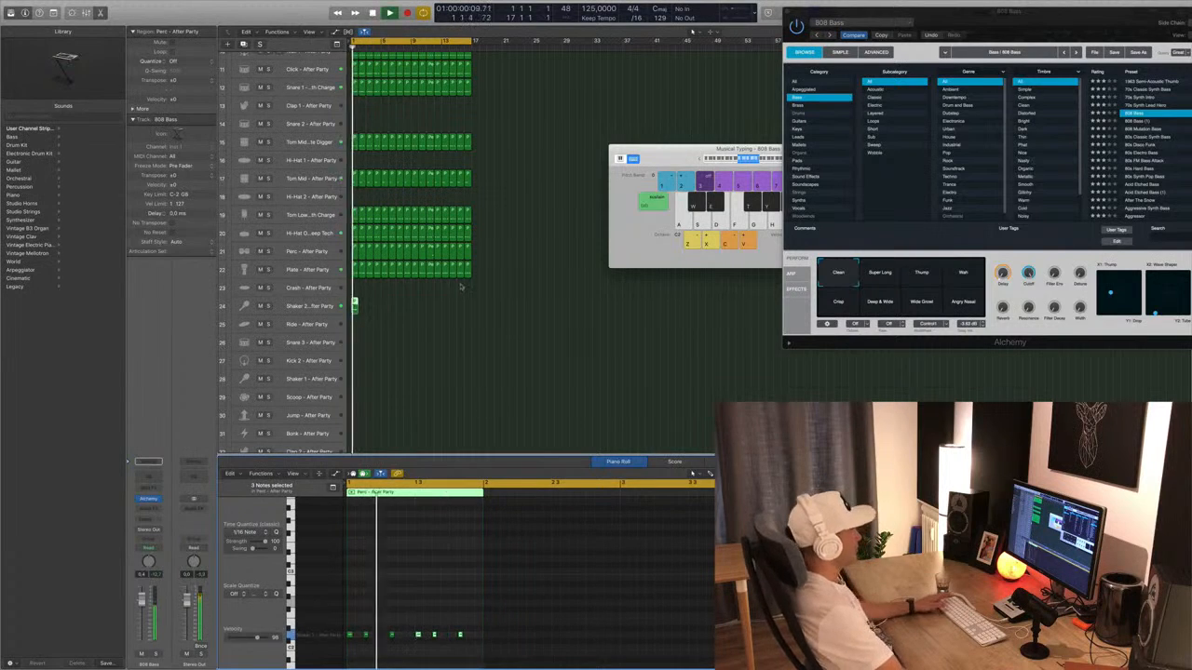
key(space)
Copy the Shaker 2 region along its track until it fills all 16 bars, and play the groove.
drag(354, 302, 375, 304)
shift+click(354, 302)
scroll(407, 301, up, 1)
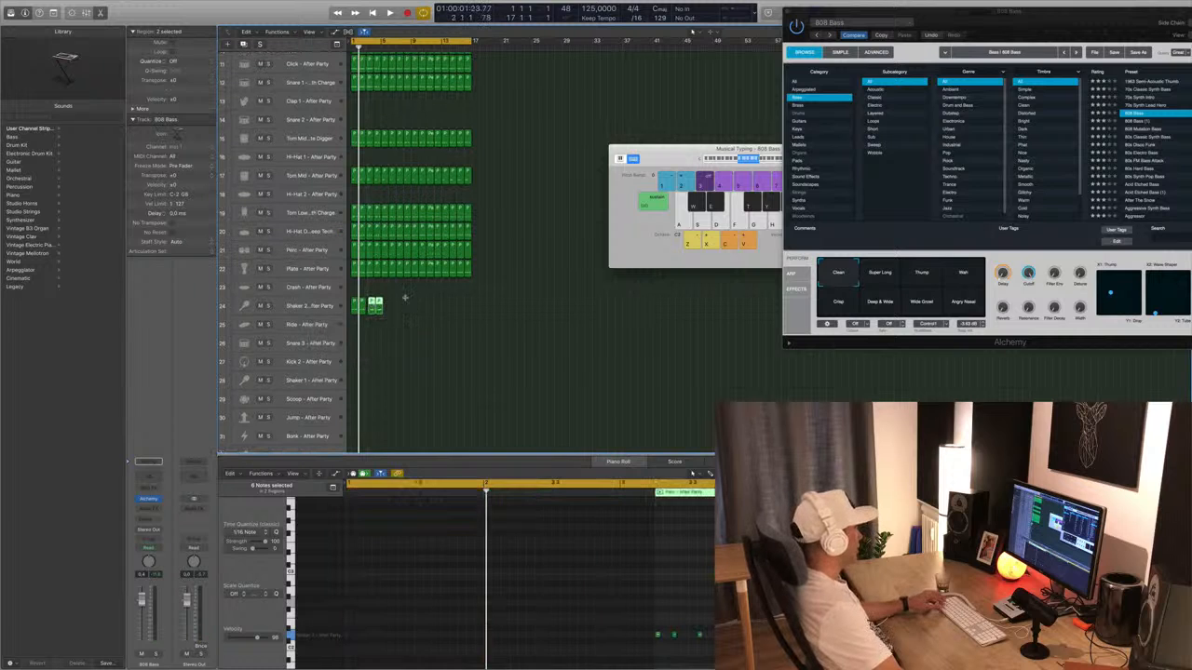
key(super+z)
scroll(359, 303, up, 3)
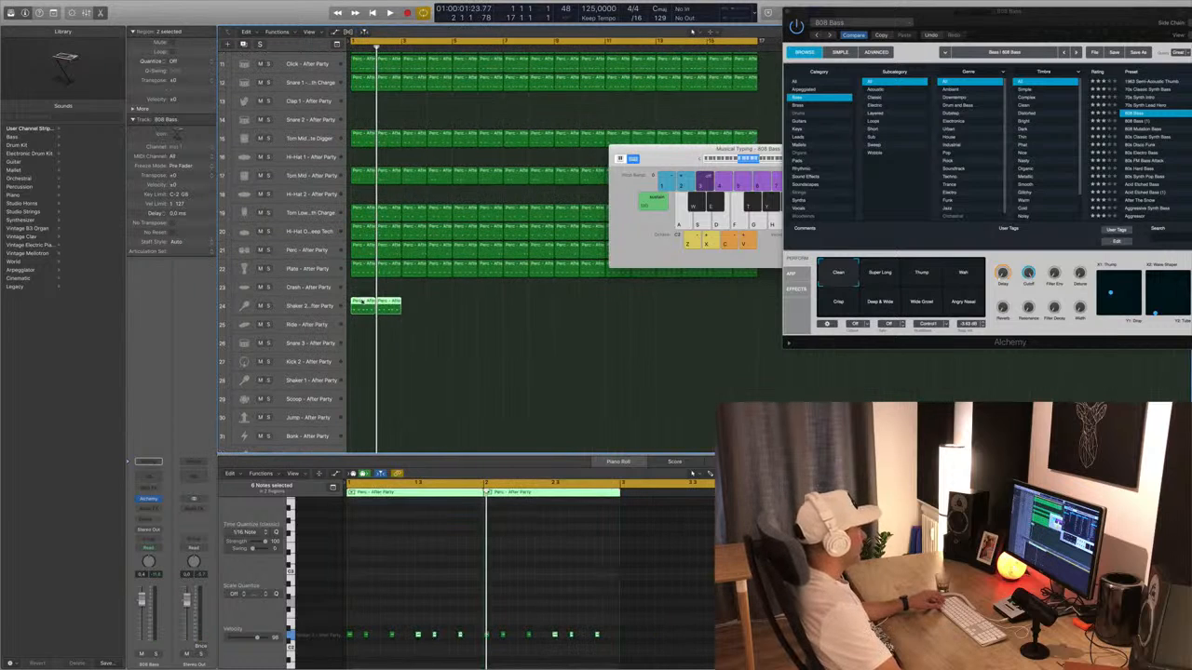
drag(399, 303, 451, 304)
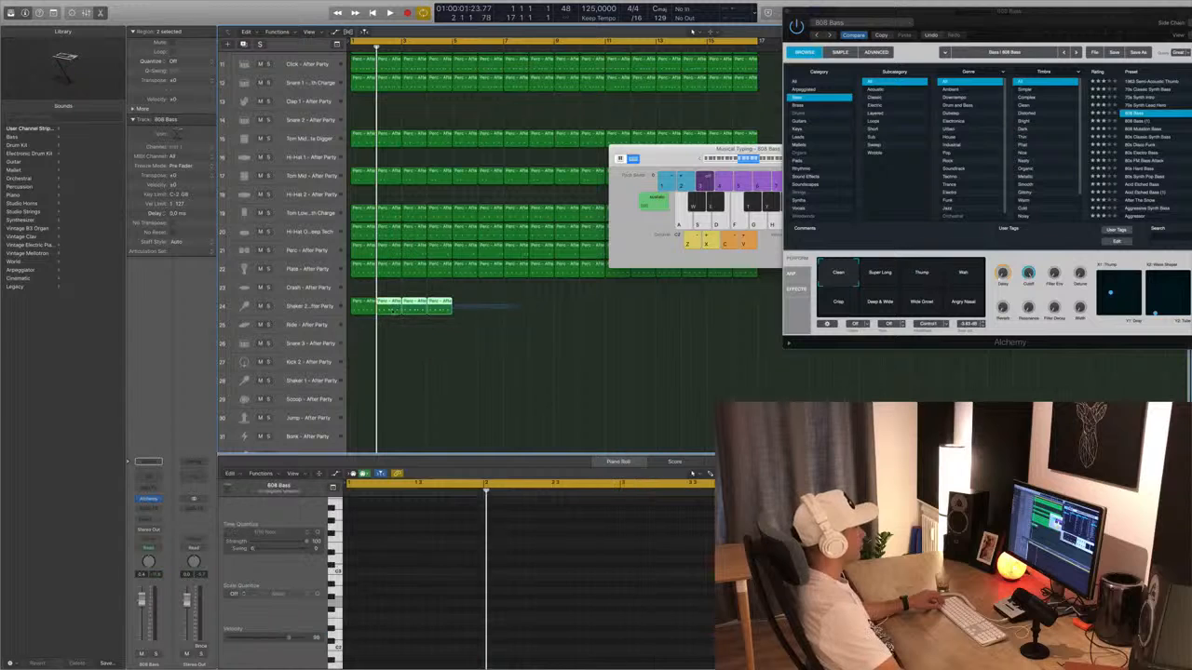
drag(363, 307, 483, 310)
scroll(463, 306, down, 3)
key(space)
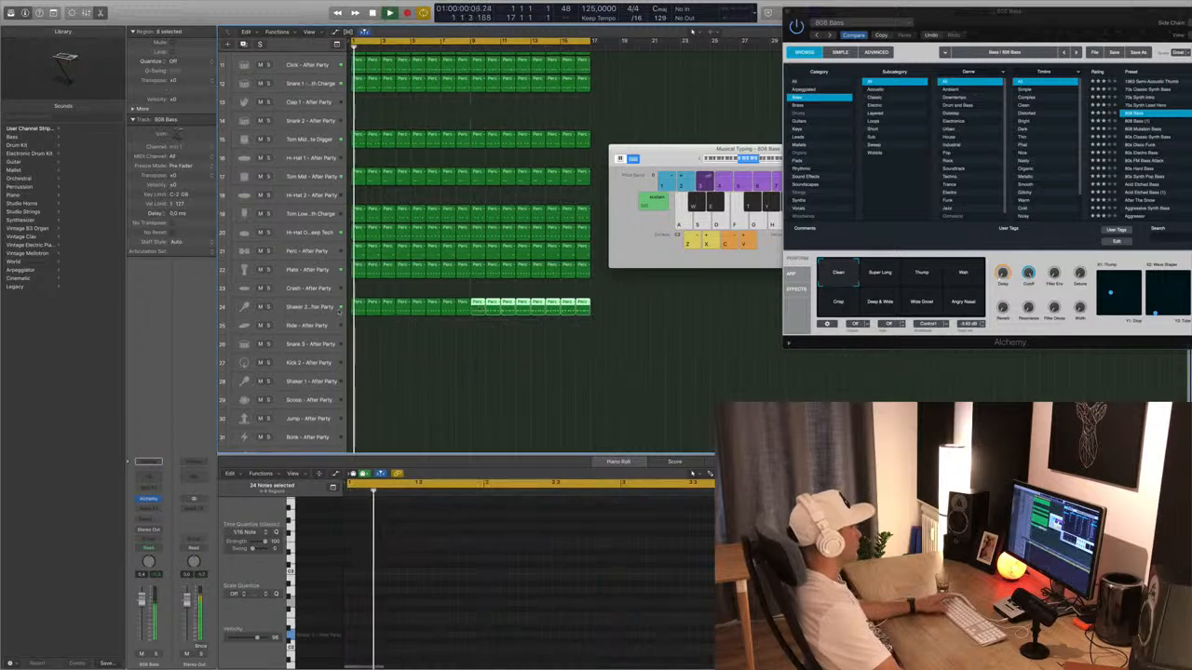
Open the Stereo Delay on the Shaker 2 track and load its Dual 1/16 Slap preset during playback.
click(318, 305)
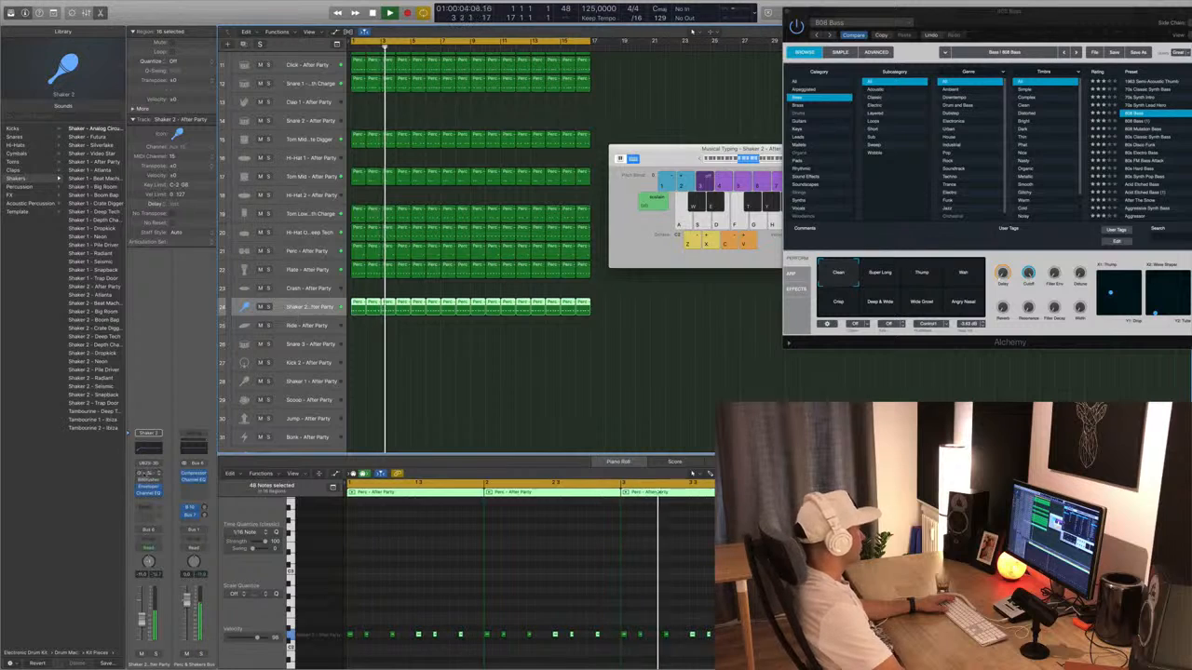
click(148, 474)
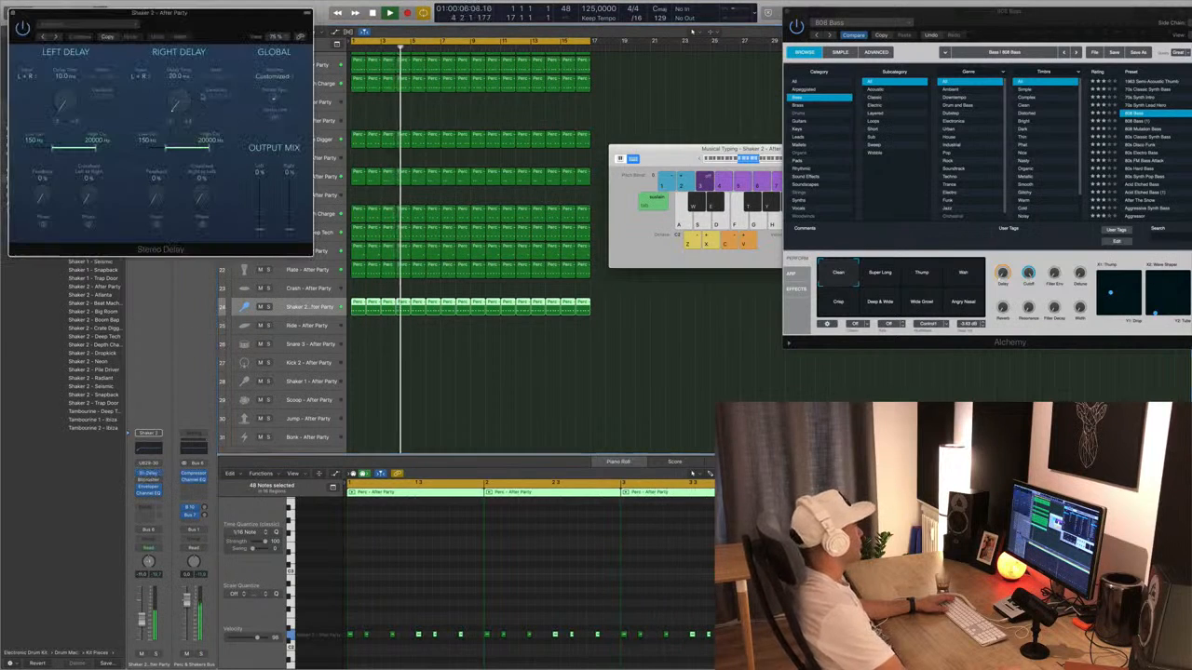
key(space)
key(space)
click(43, 37)
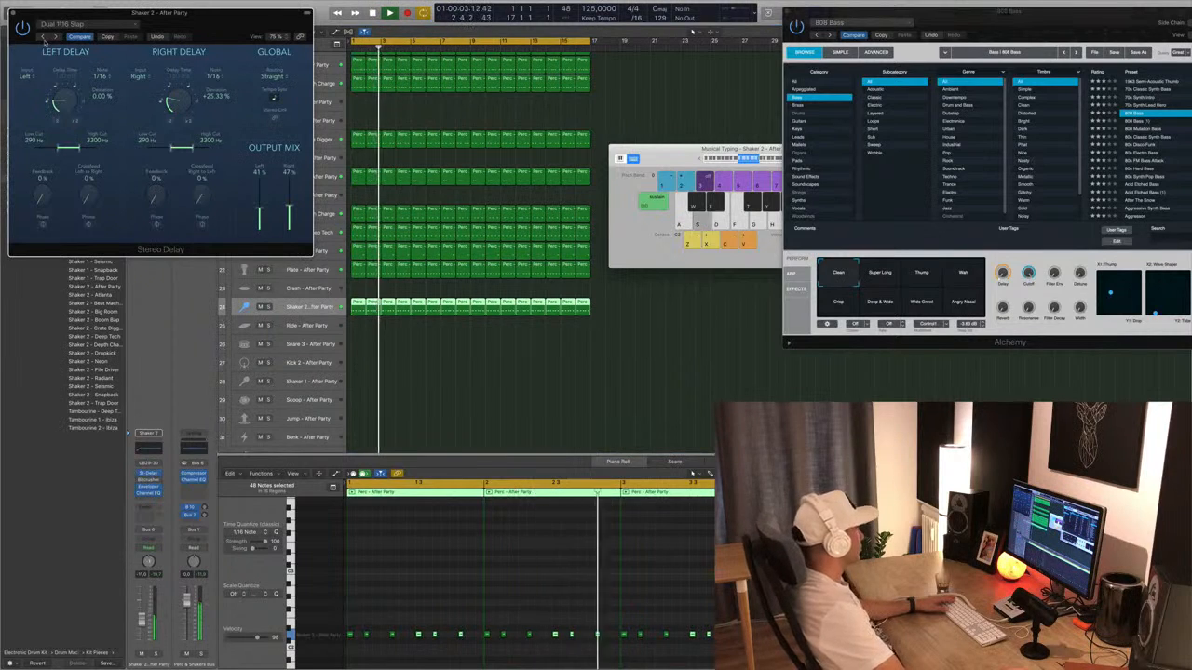
Set the delay's left output mix to 39%, lower the Shaker 2 track volume slightly, and close the plug-in.
drag(260, 209, 263, 166)
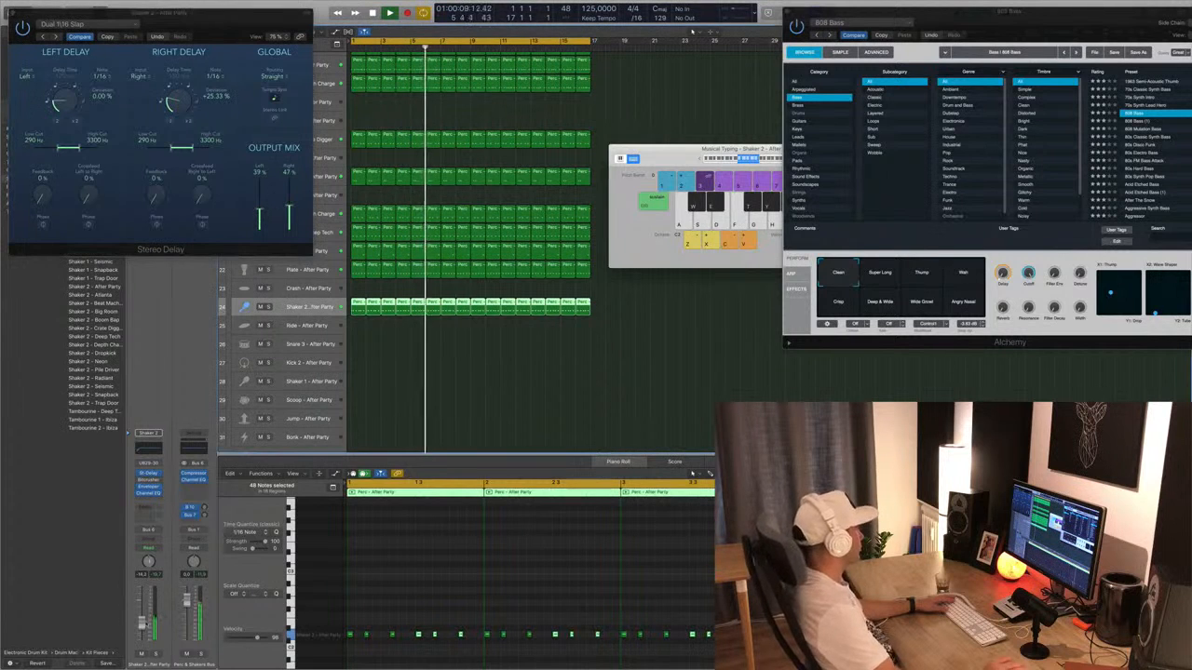
drag(142, 623, 143, 627)
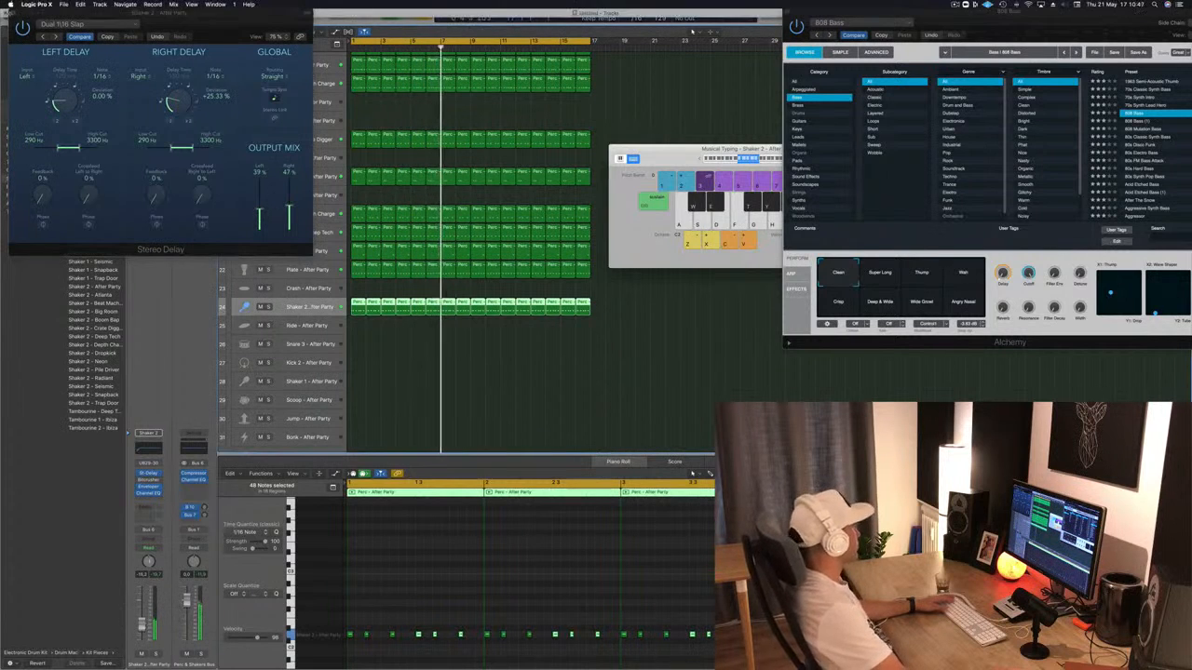
click(12, 14)
Load Alchemy's Brass Response preset from the Brass category on the Inst 2 track and play a test note.
scroll(378, 205, up, 5)
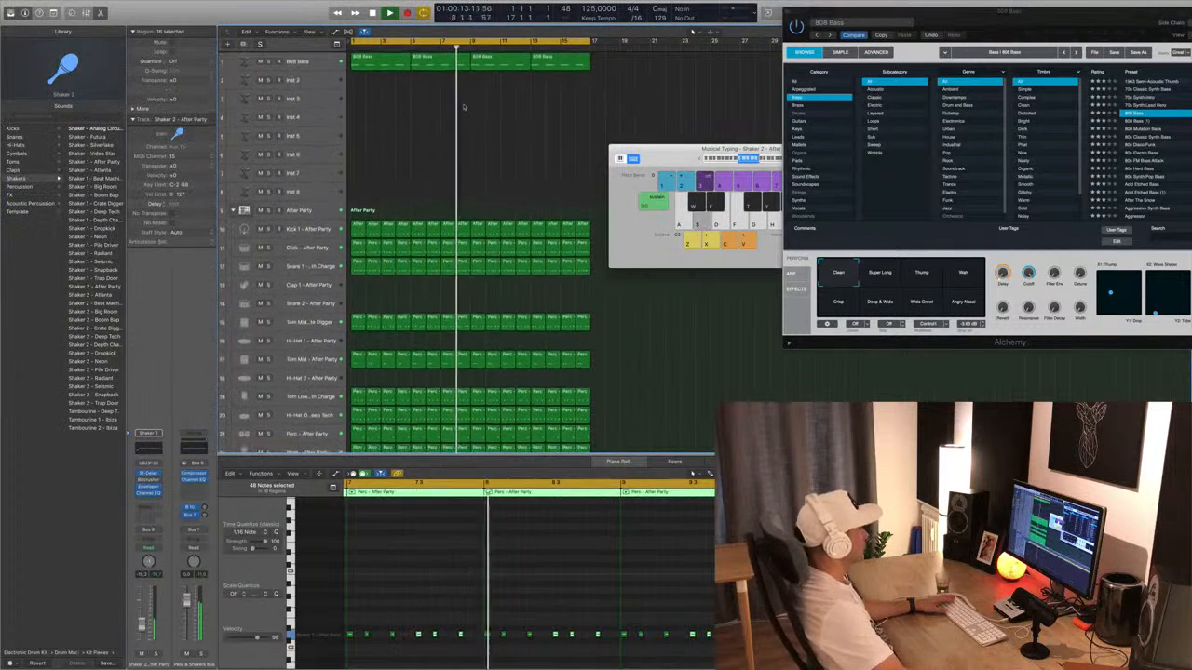
click(430, 118)
click(314, 79)
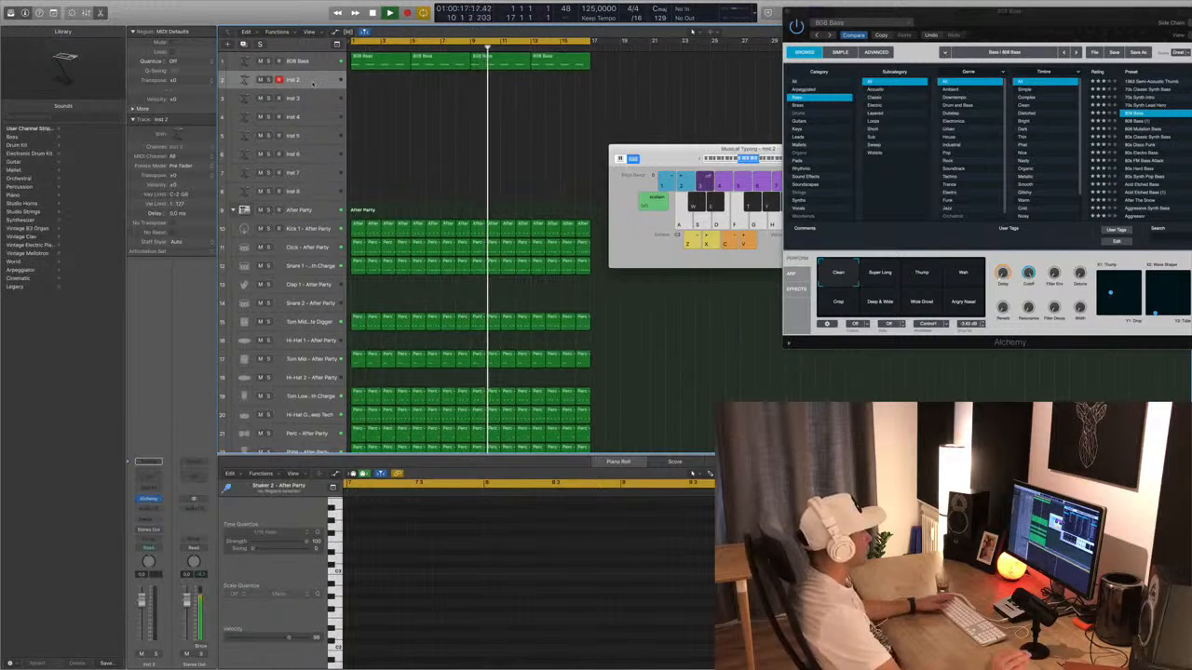
key(space)
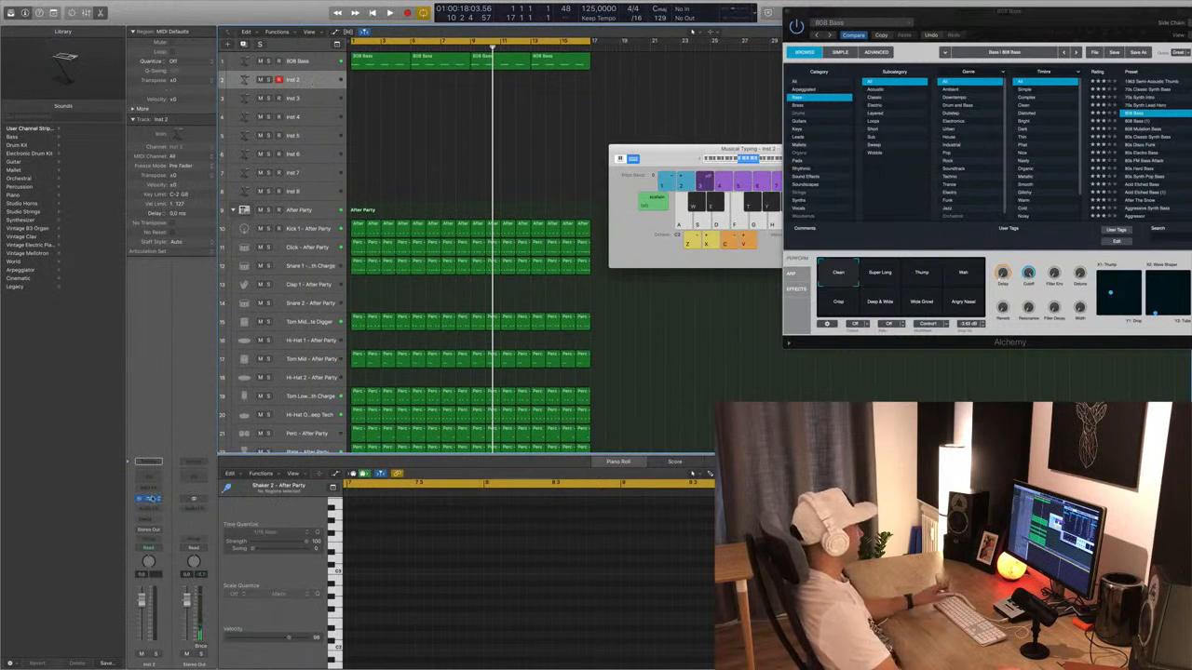
click(152, 499)
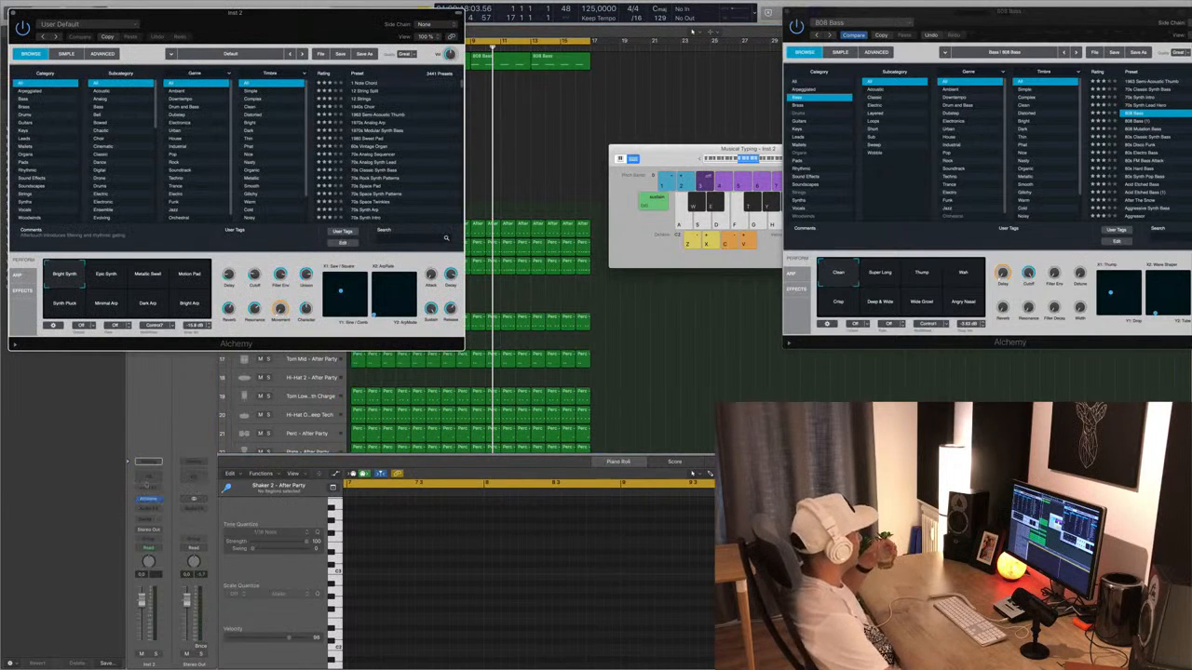
click(23, 107)
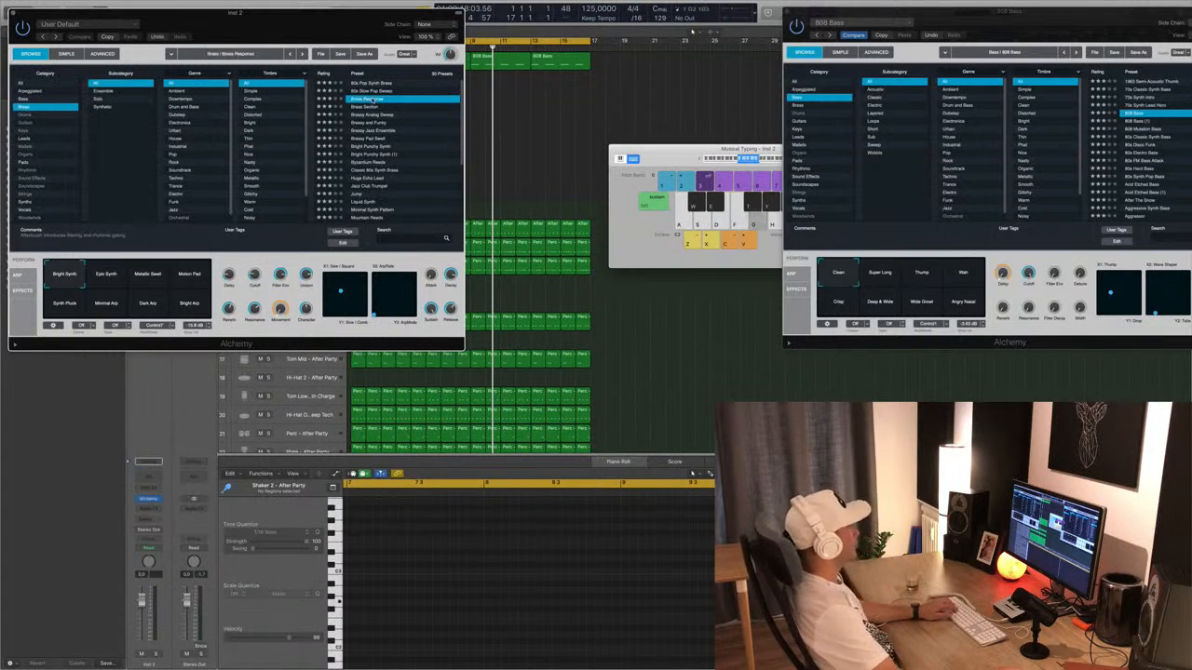
key(h)
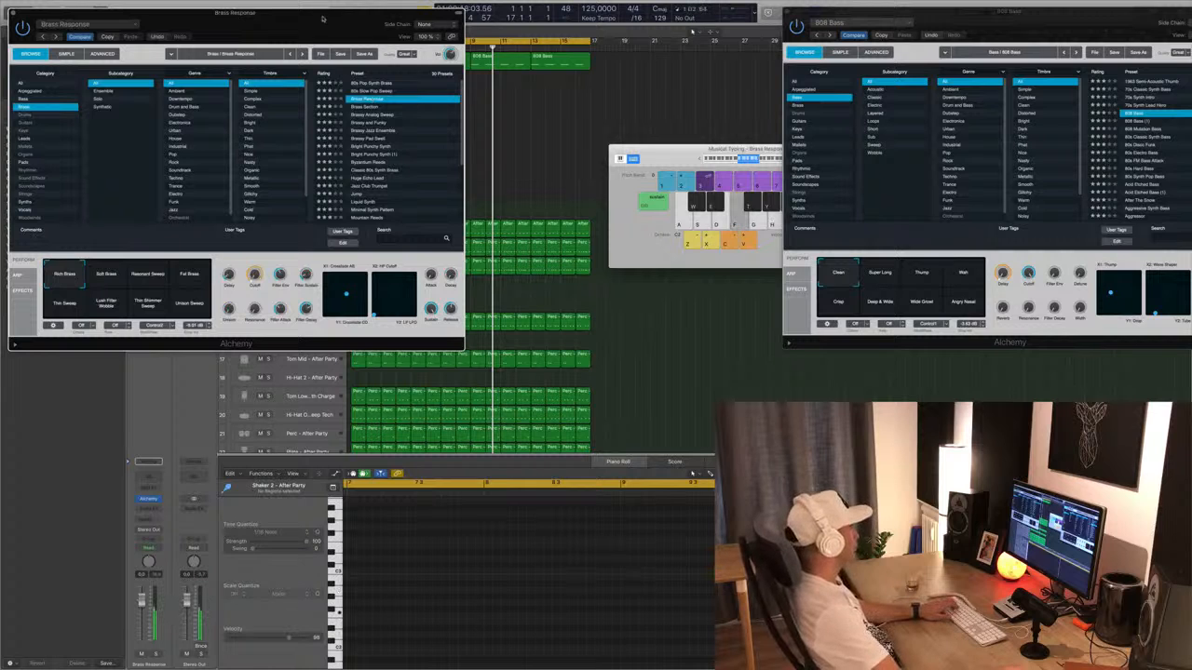
Audition Brass Response's Soft Brass, Resonant Sweep, Thin Sweep and Thin Shimmer Sweep variations against the playing groove.
drag(322, 19, 870, 237)
key(space)
click(667, 485)
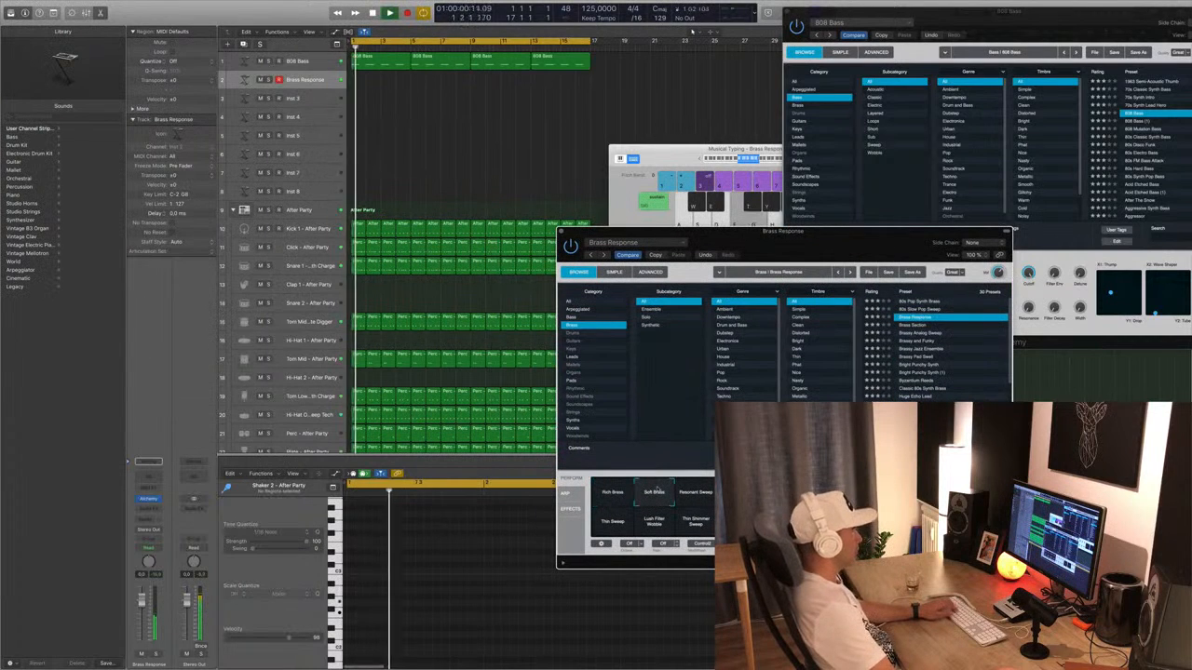
click(707, 499)
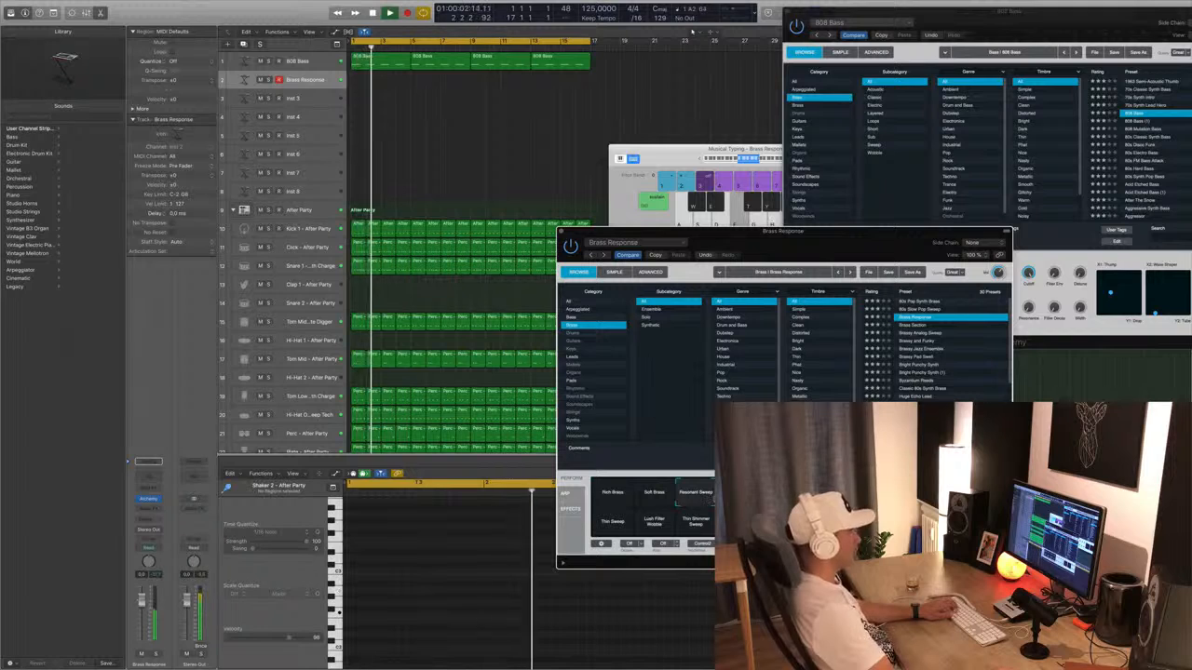
click(614, 523)
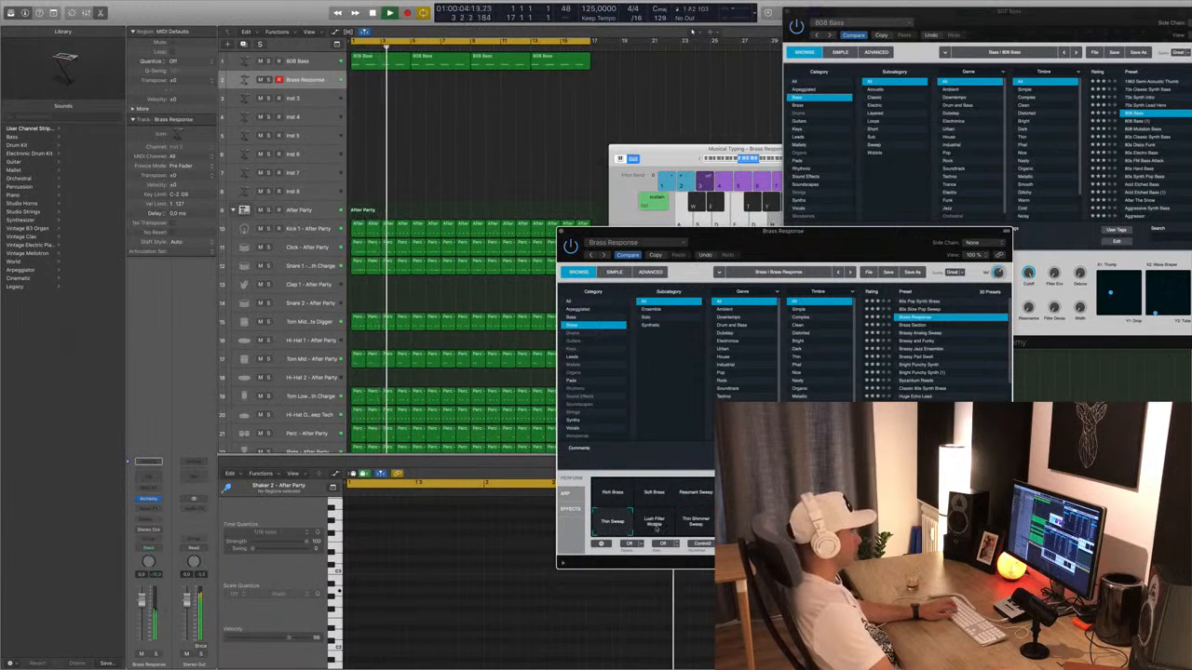
click(709, 525)
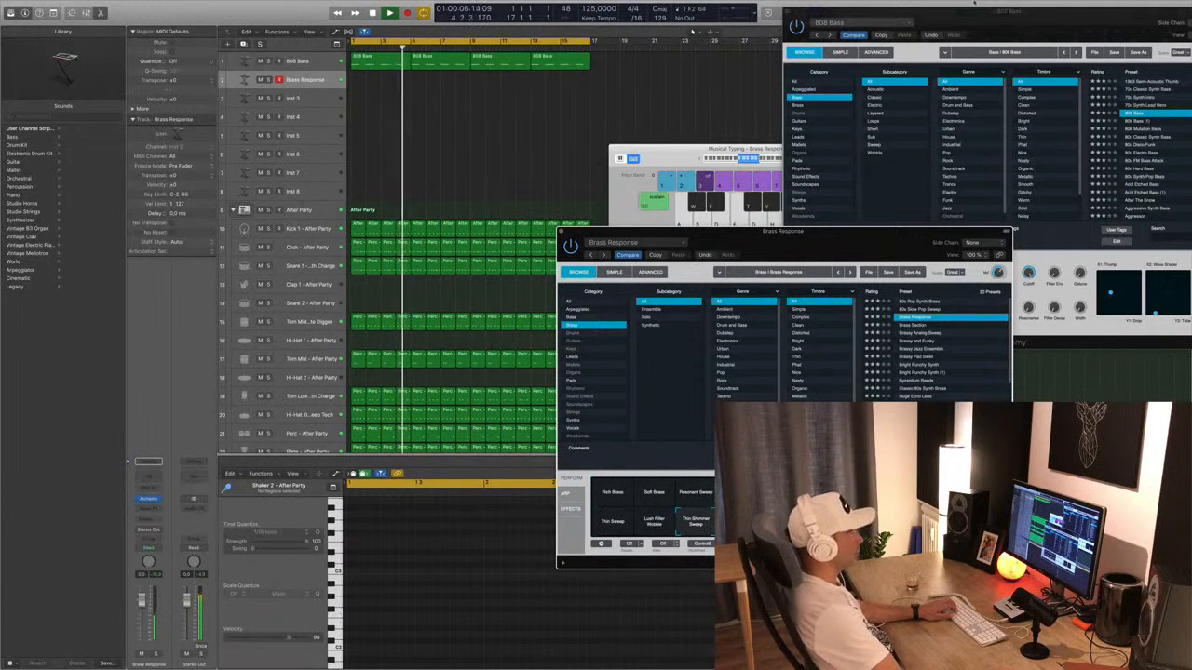
Rearrange the two Alchemy windows, load the 80s Slow Pop Sweep brass preset, and lower the track's volume.
drag(1034, 9, 999, 4)
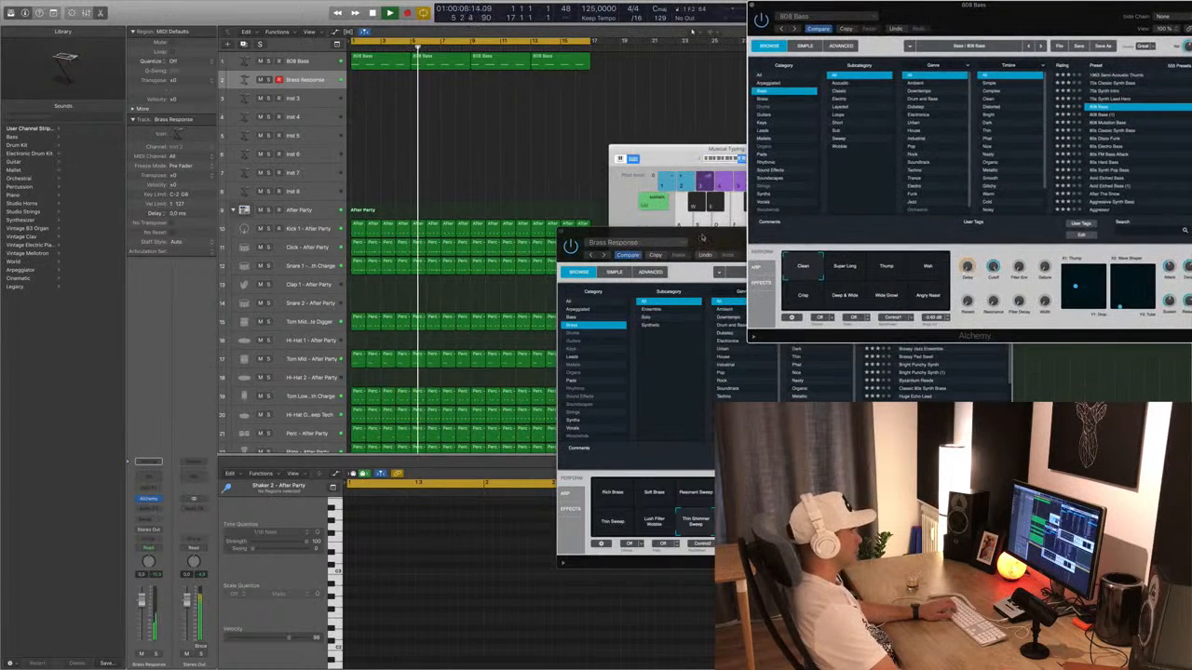
drag(652, 233, 289, 216)
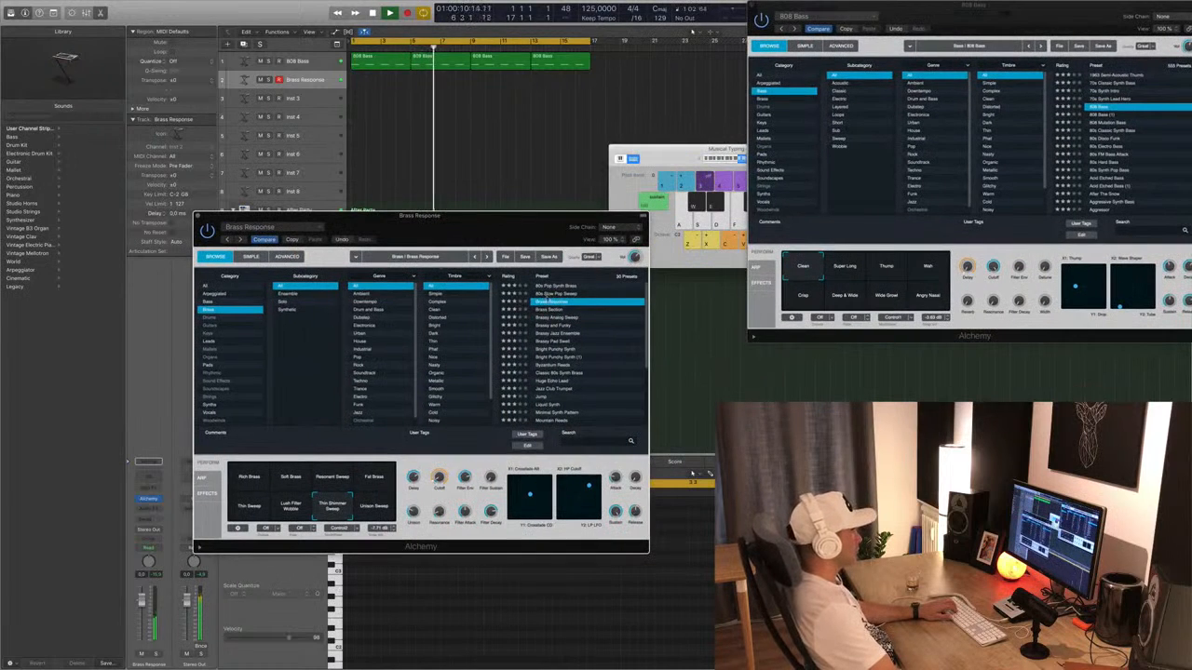
click(559, 294)
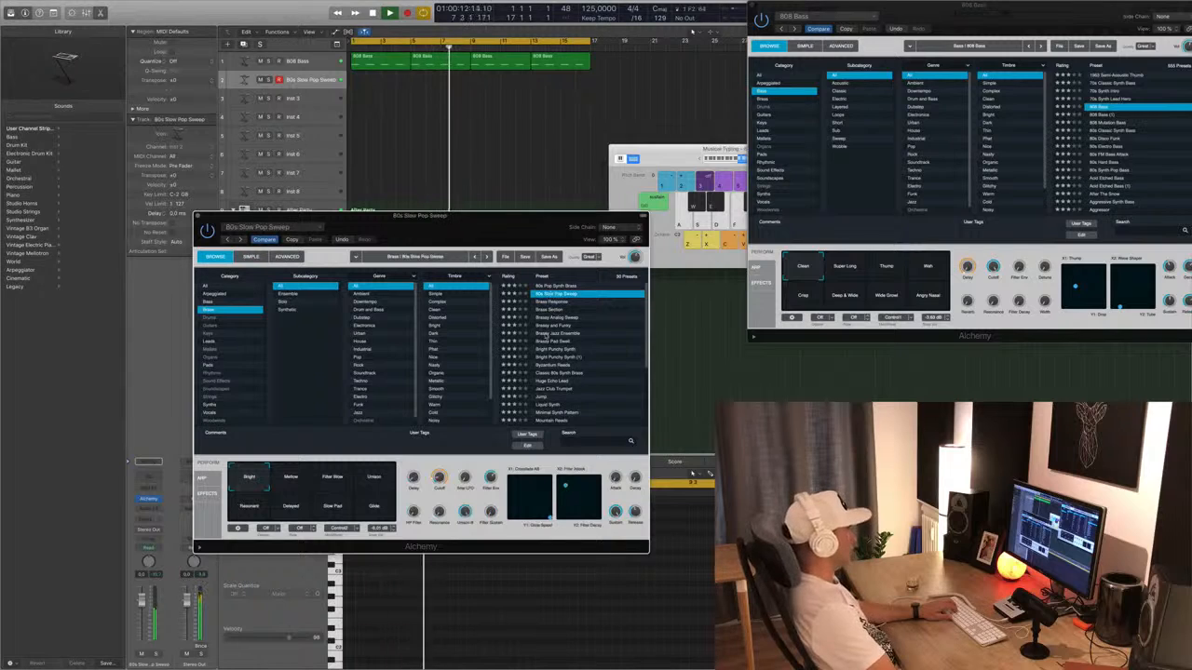
drag(141, 603, 143, 627)
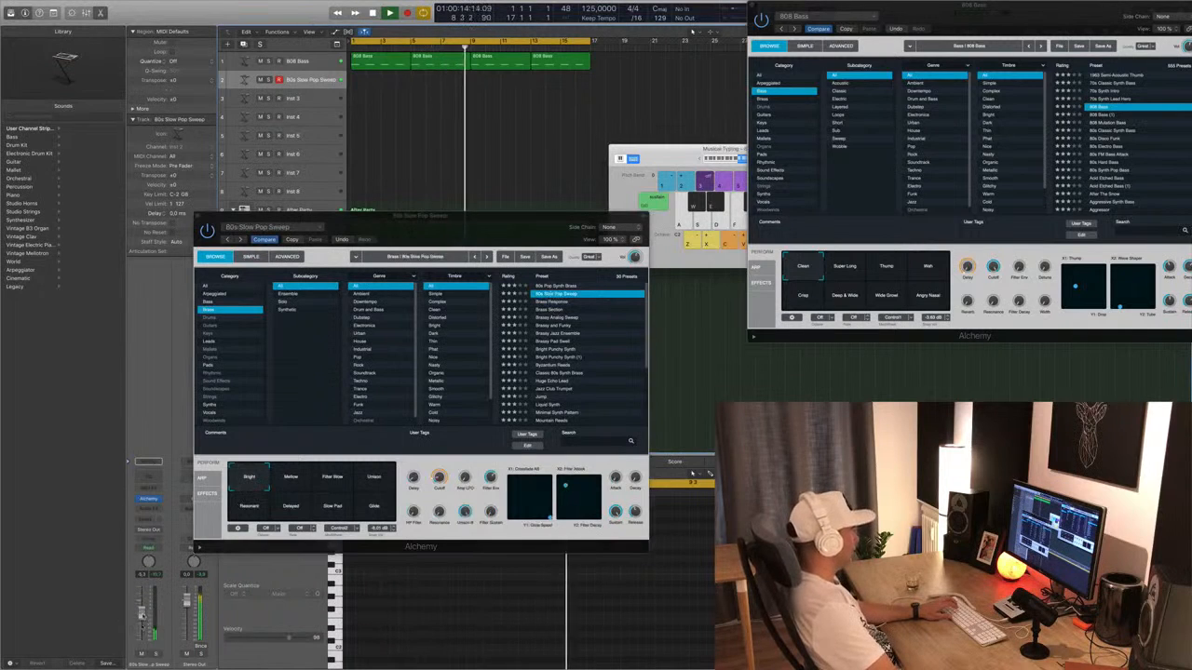
Audition the brass presets from Brass Section and Brassy Analog Sweep down past Brassy and Funky and Brassy Jazz Ensemble.
click(550, 310)
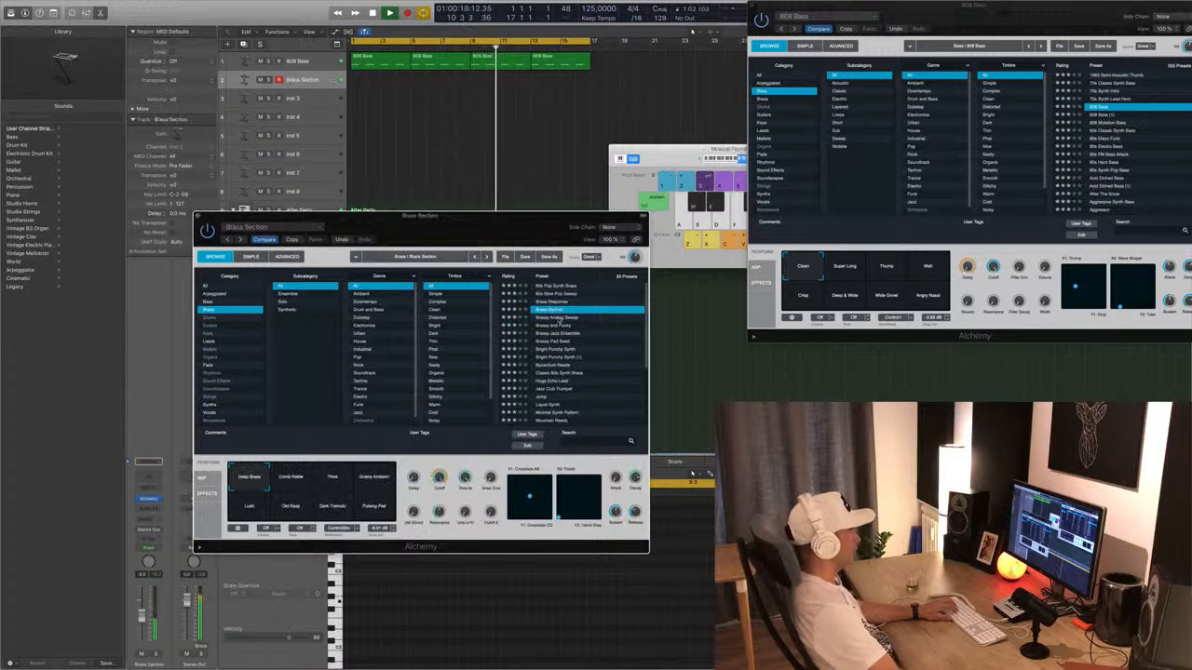
click(557, 318)
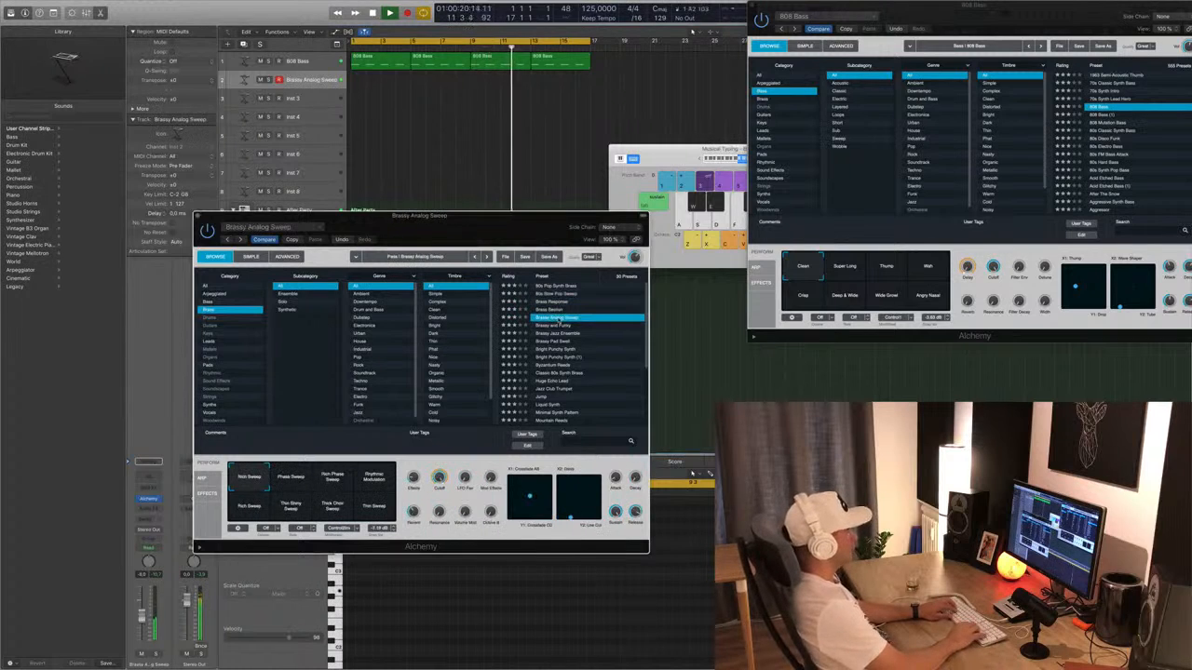
key(Down)
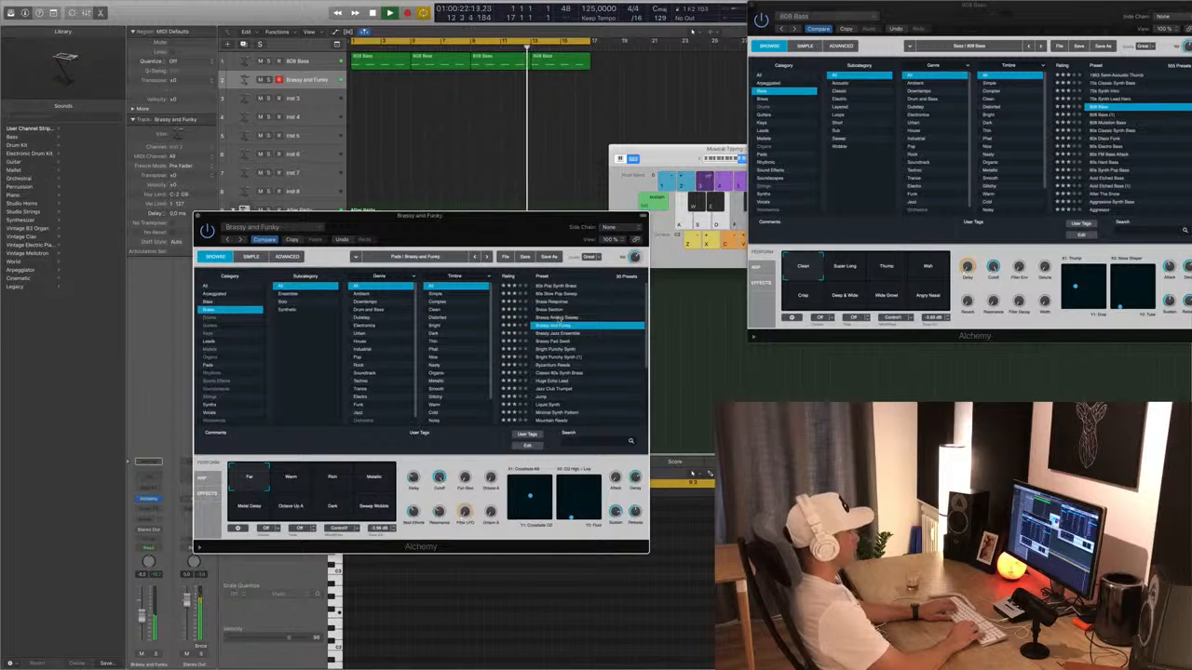
key(Down)
key(Down)
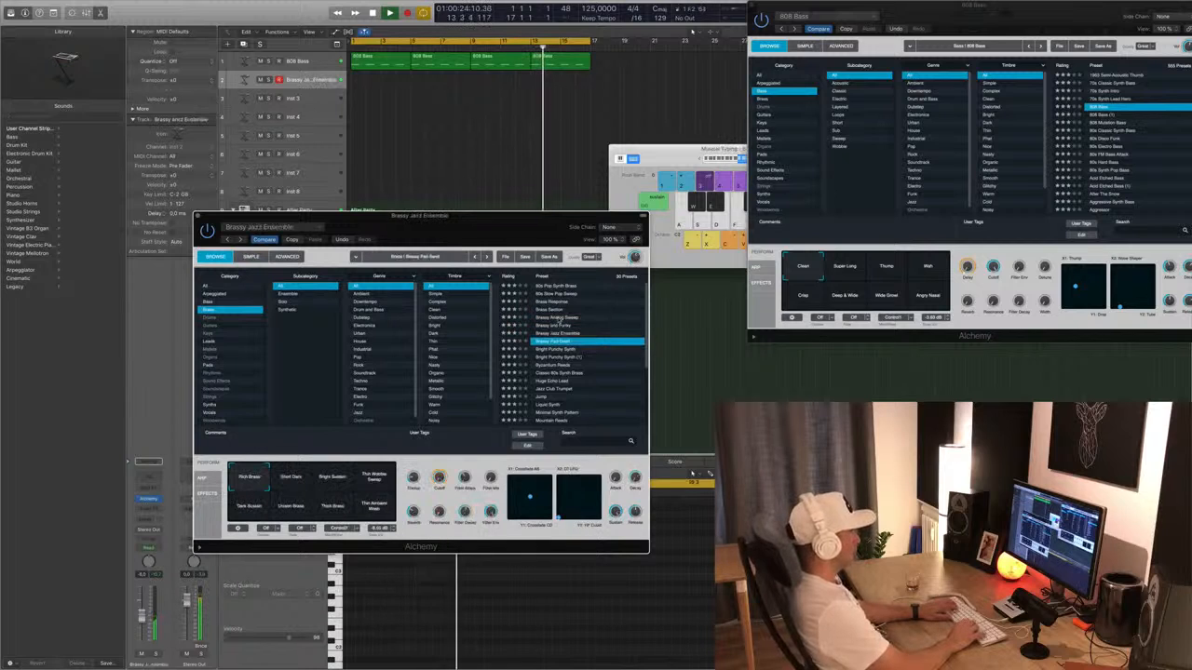
Play test notes with the Brassy Pad Swell preset and lower the Musical Typing octave by one.
key(f)
key(f)
click(728, 160)
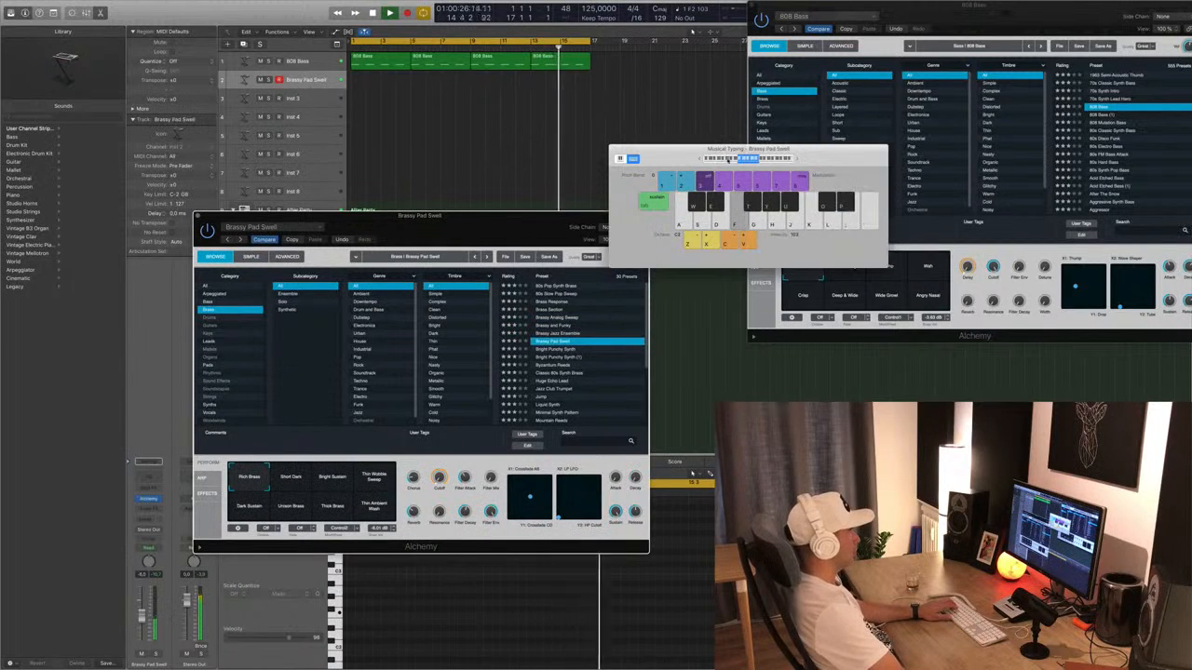
key(z)
key(h)
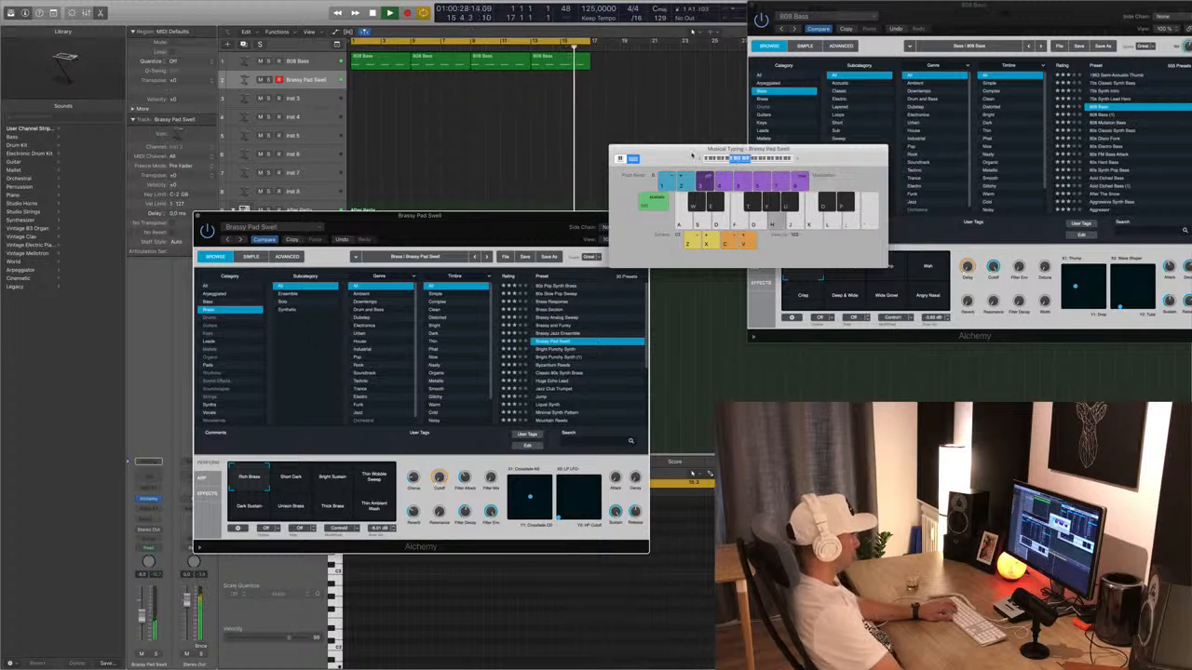
key(h)
key(g)
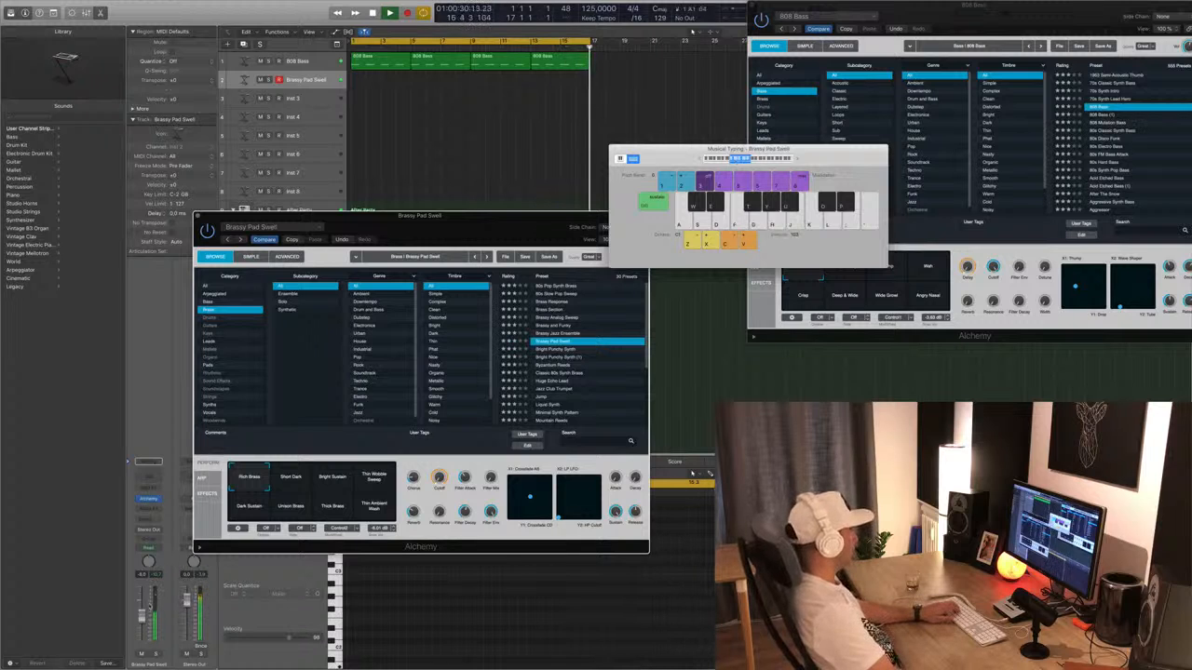
key(h)
key(g)
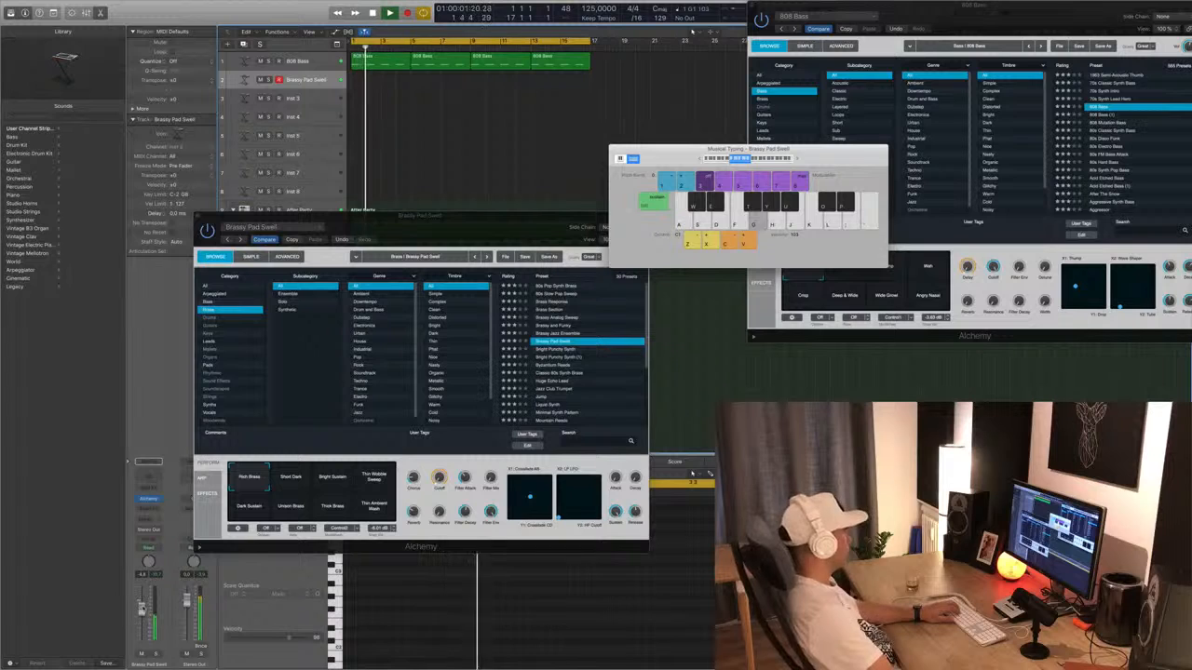
Choose the Short Dark variation and raise the Brassy Pad Swell track's volume fader to 0.0 dB.
click(292, 478)
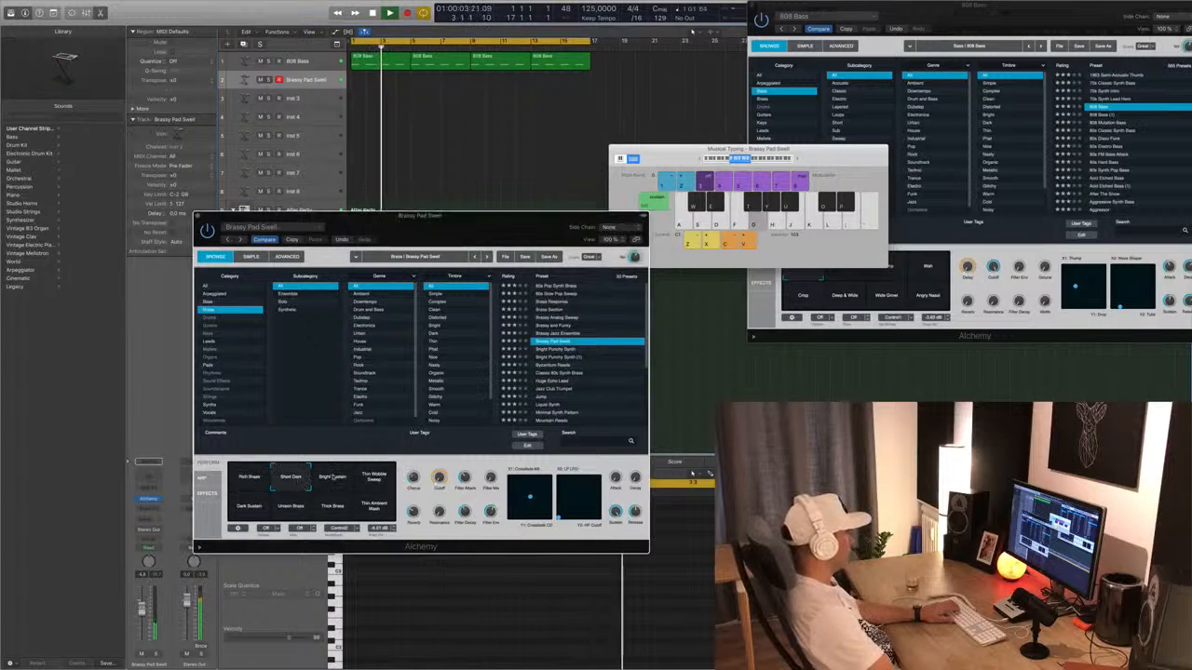
drag(143, 607, 145, 599)
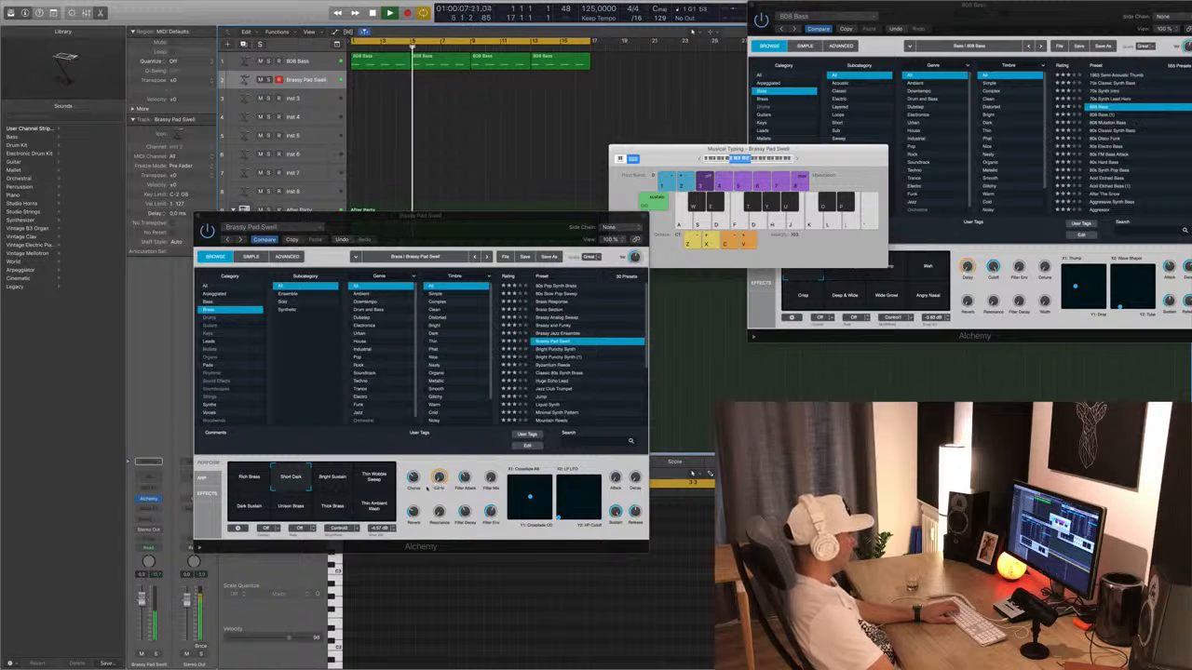
click(465, 468)
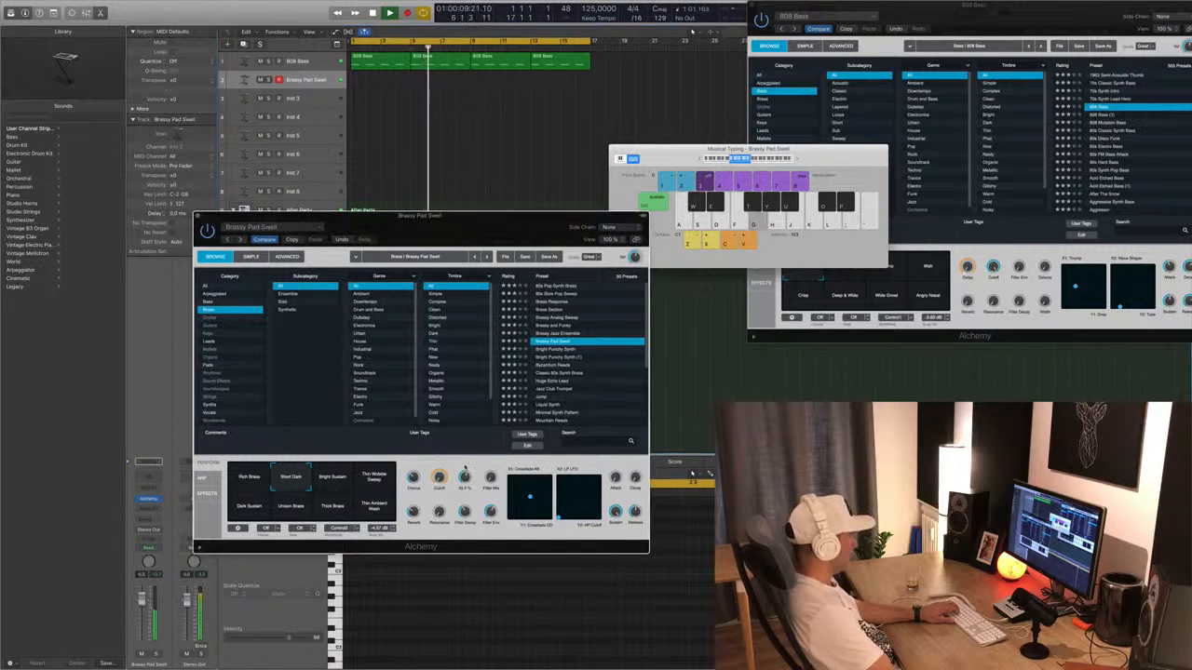
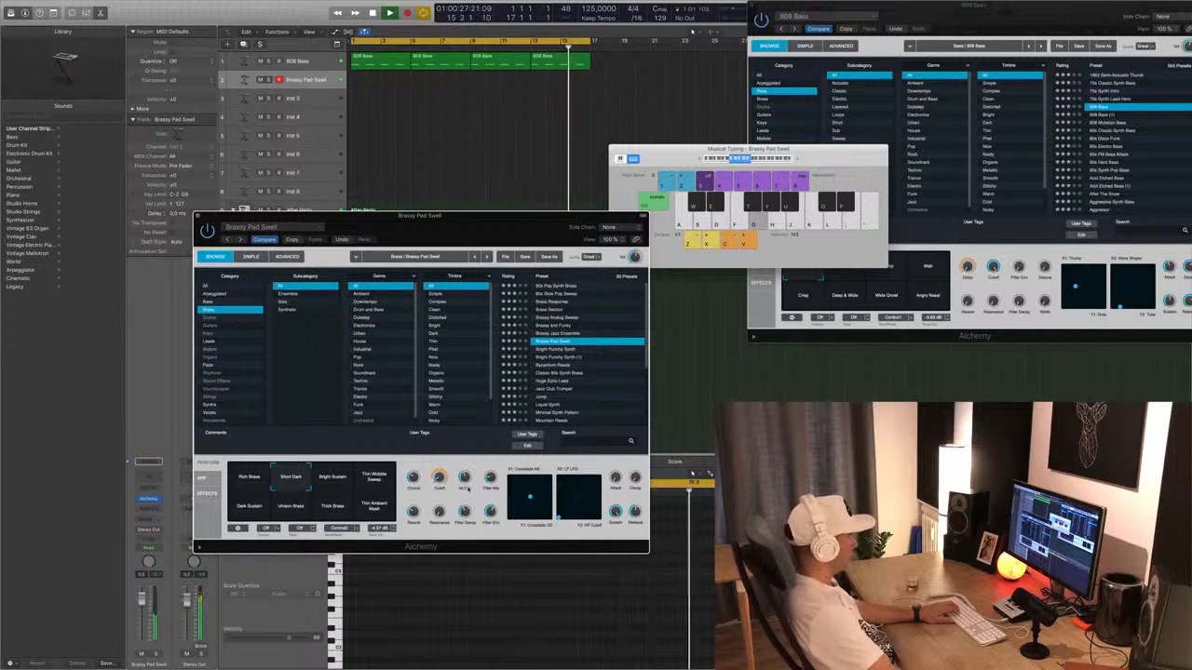
Audition the Bright Sustain, Dark Sustain, Unison Brass and Thin Ambient Wash variations, then settle on Thick Brass and play test notes.
click(333, 479)
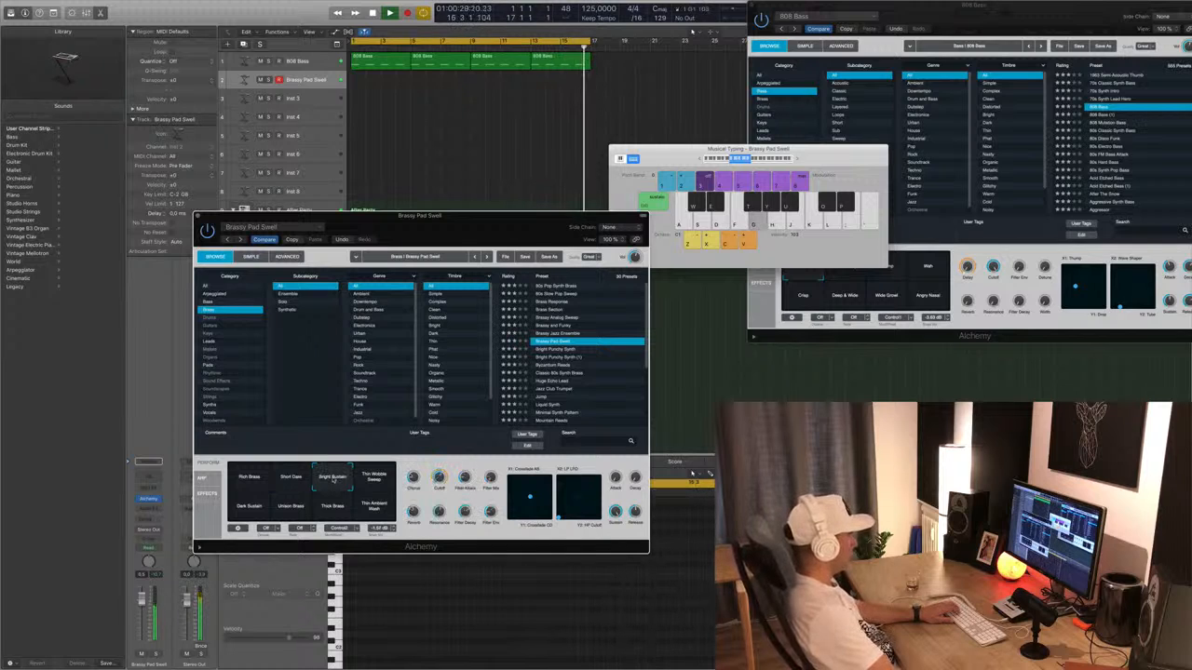
click(374, 478)
click(251, 505)
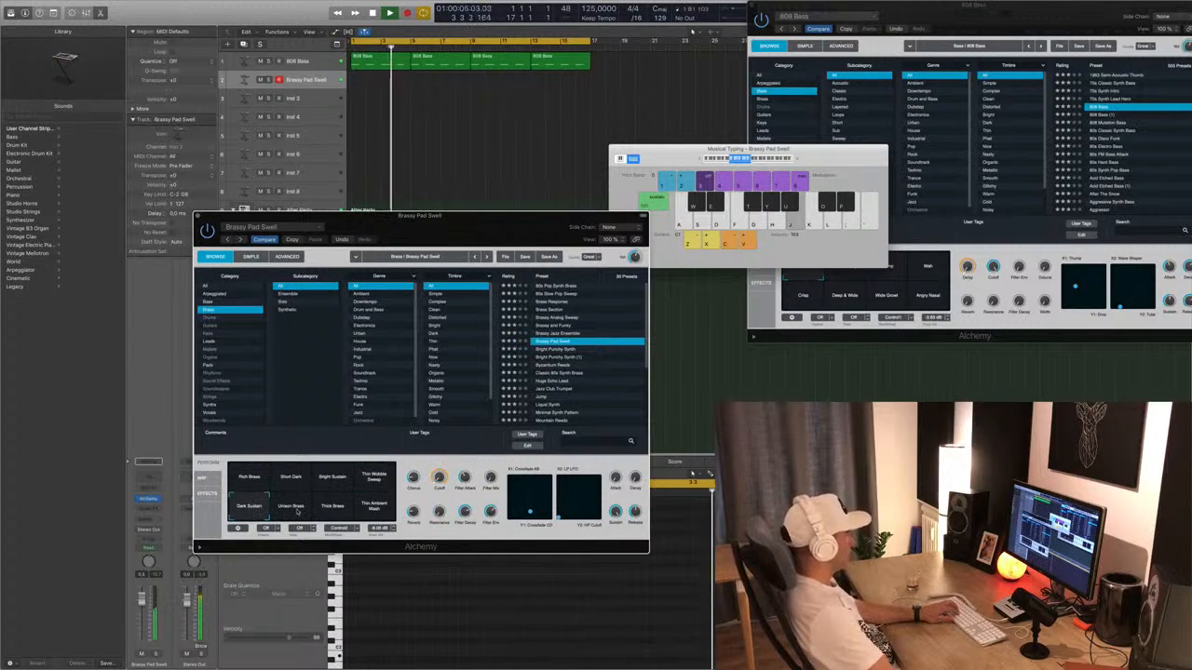
click(329, 512)
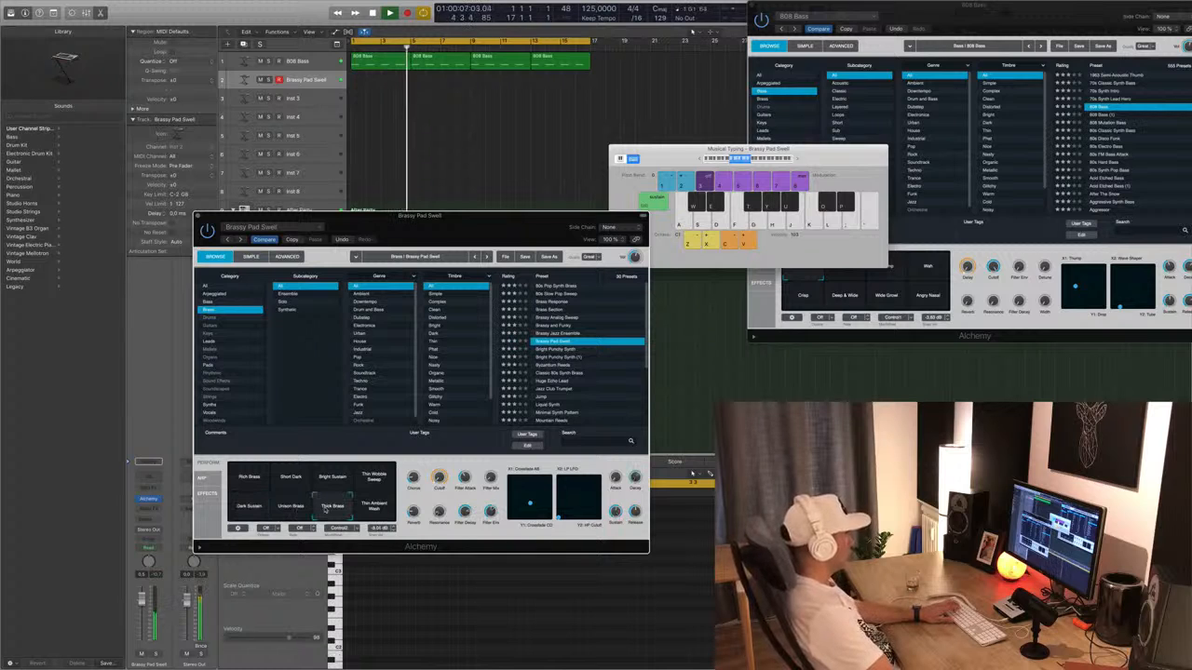
click(294, 510)
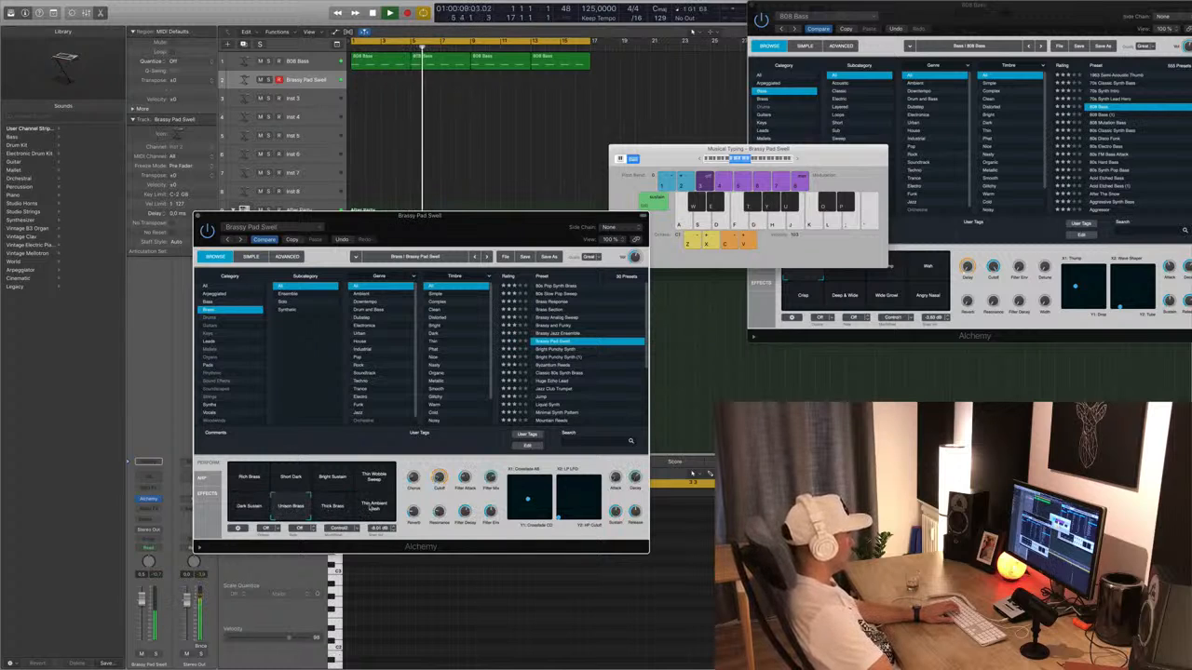
click(373, 508)
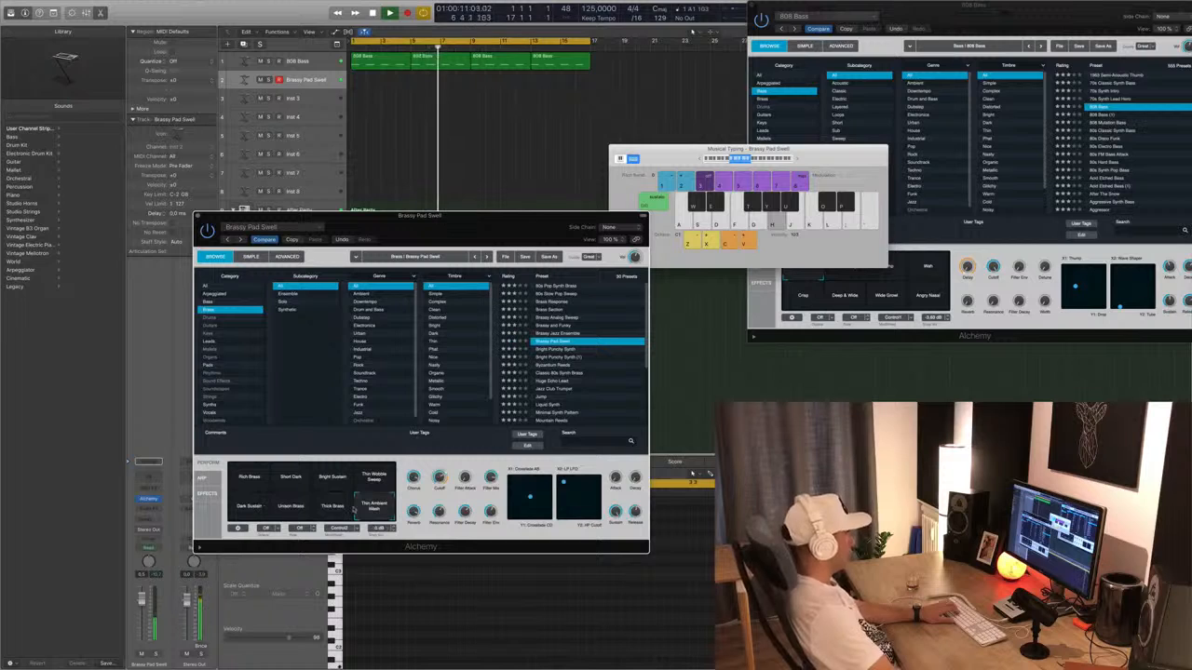
click(334, 510)
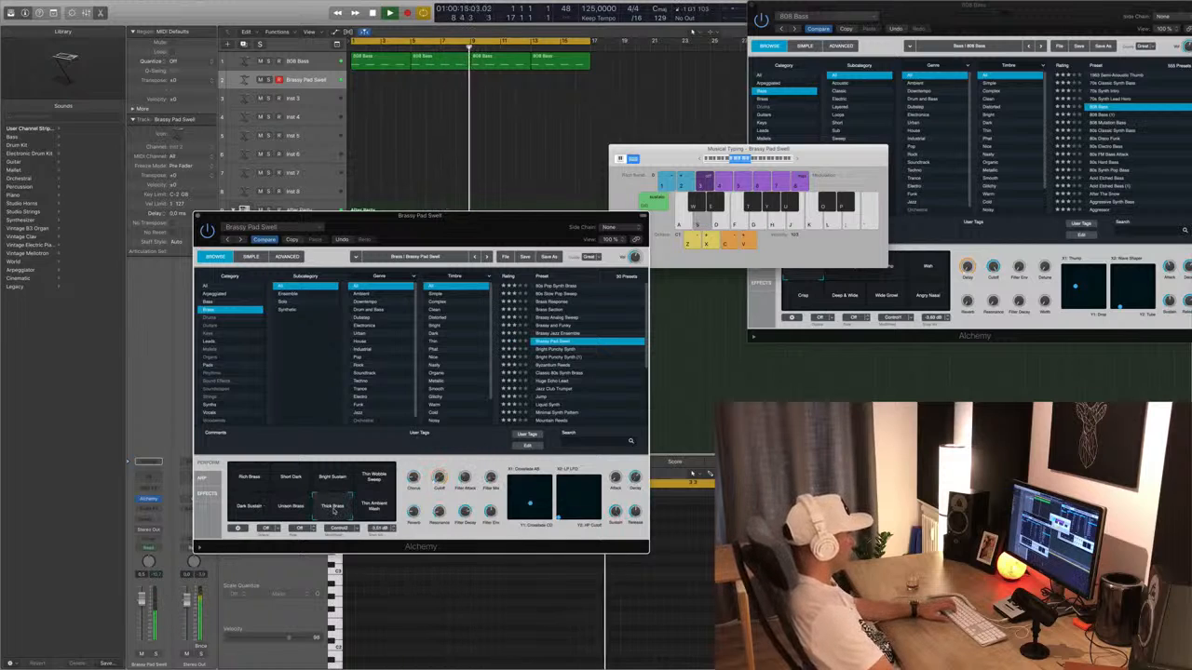
key(s)
key(d)
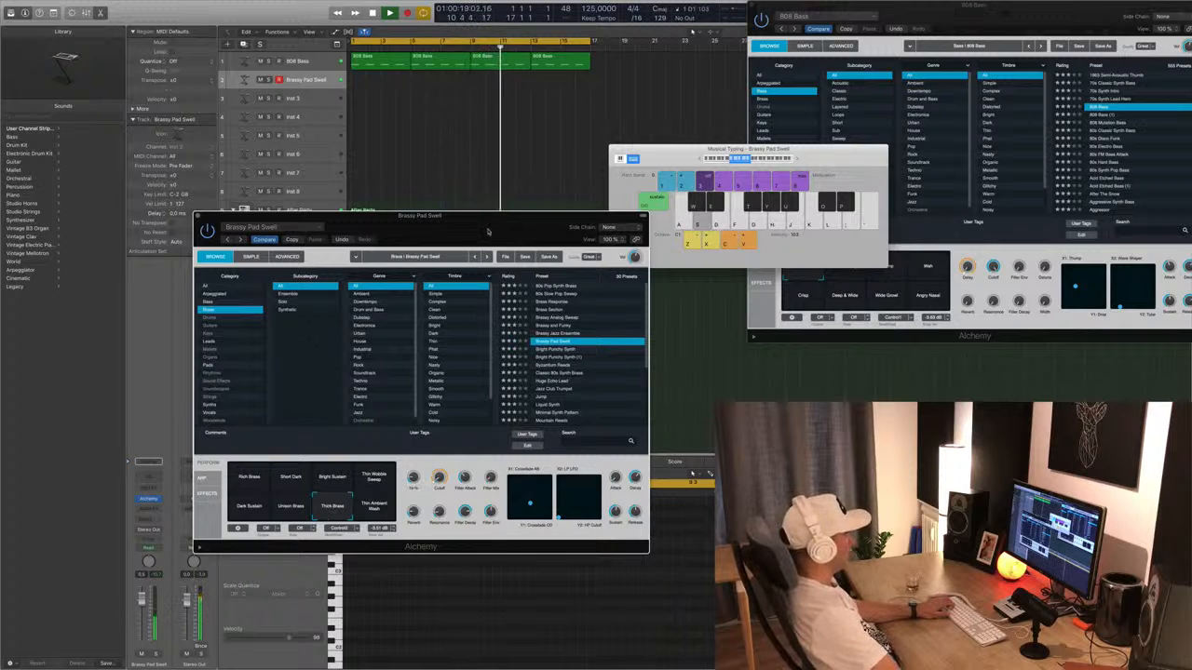
Move the Alchemy window off the track area and record a brass melody on the Brassy Pad Swell track.
drag(487, 231, 781, 239)
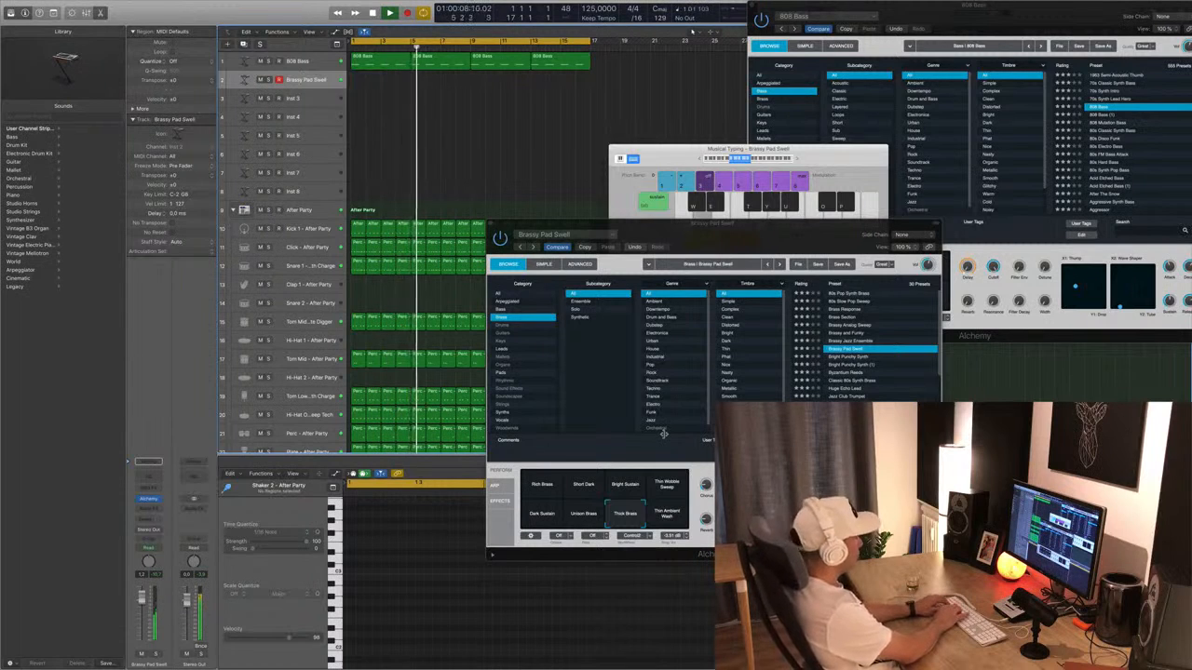
key(r)
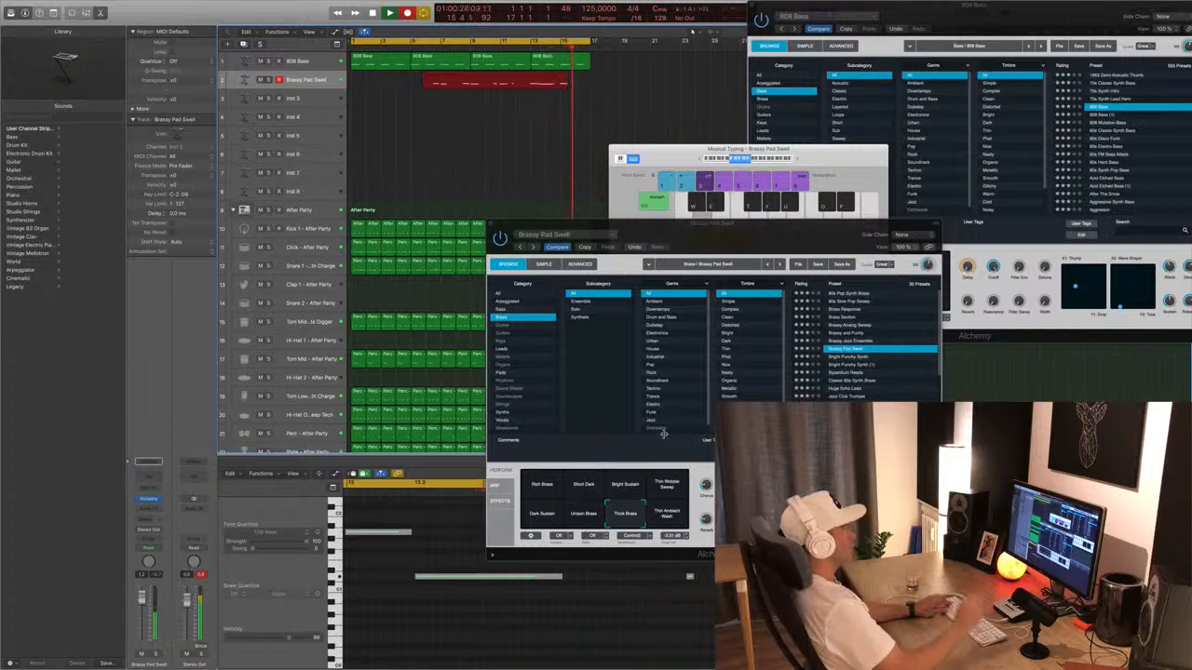
key(space)
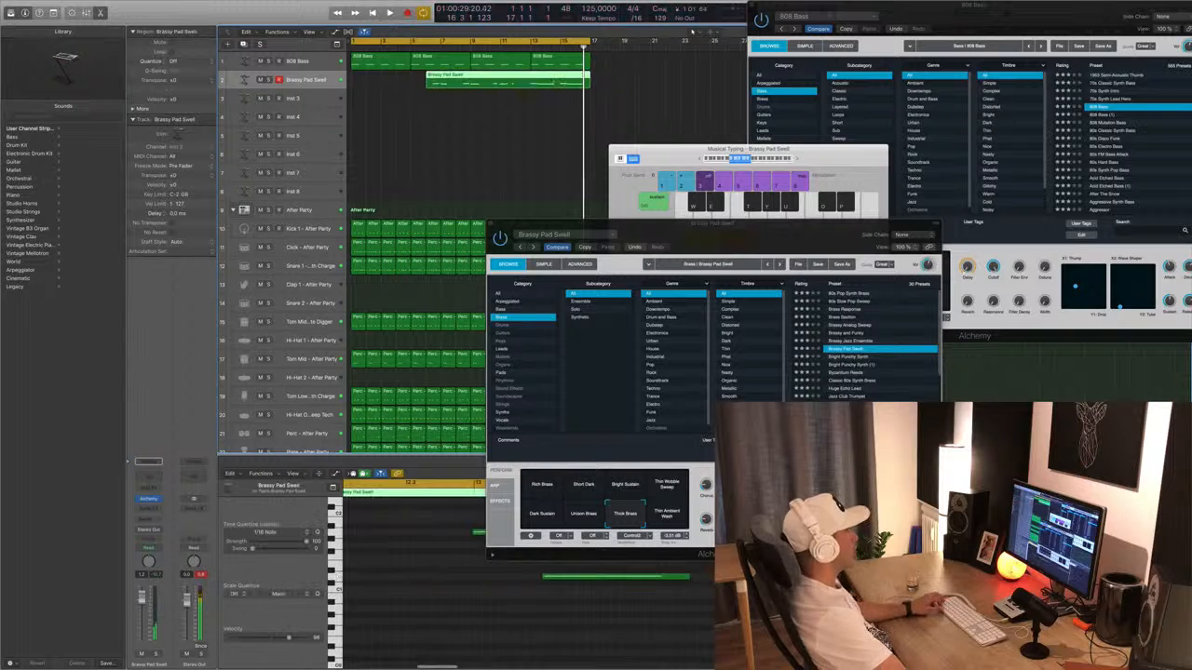
Split the recorded region at bar 13, delete the earlier part, and move the remaining four bars to bar 1 for playback.
super+double_click(533, 82)
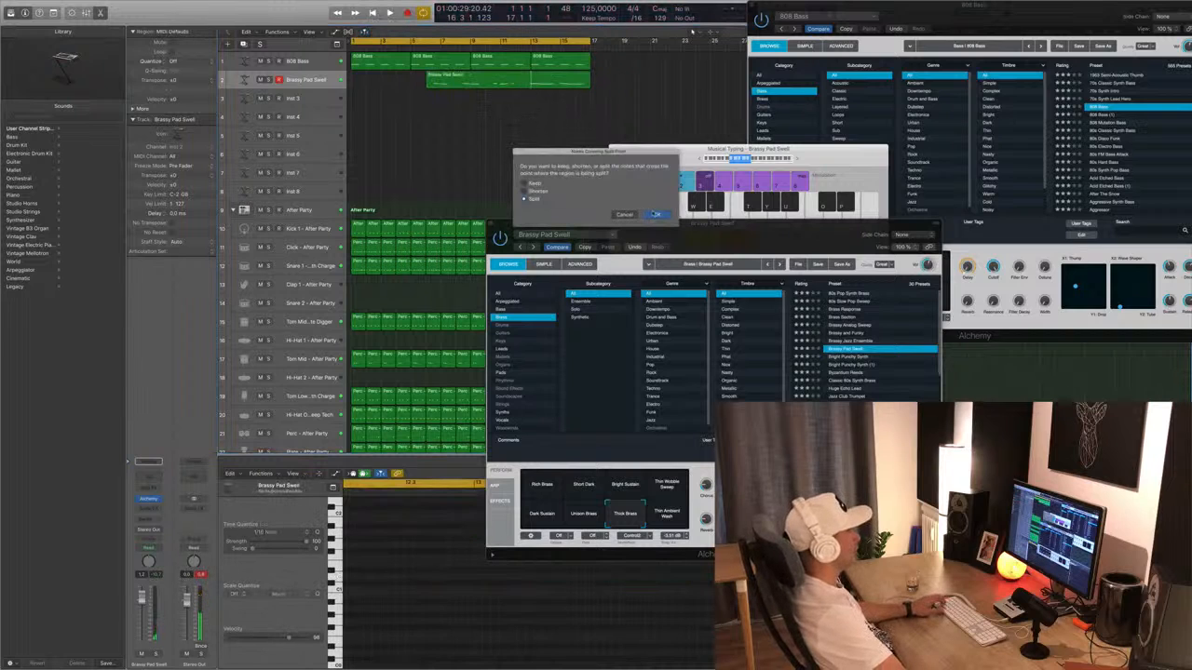
click(657, 215)
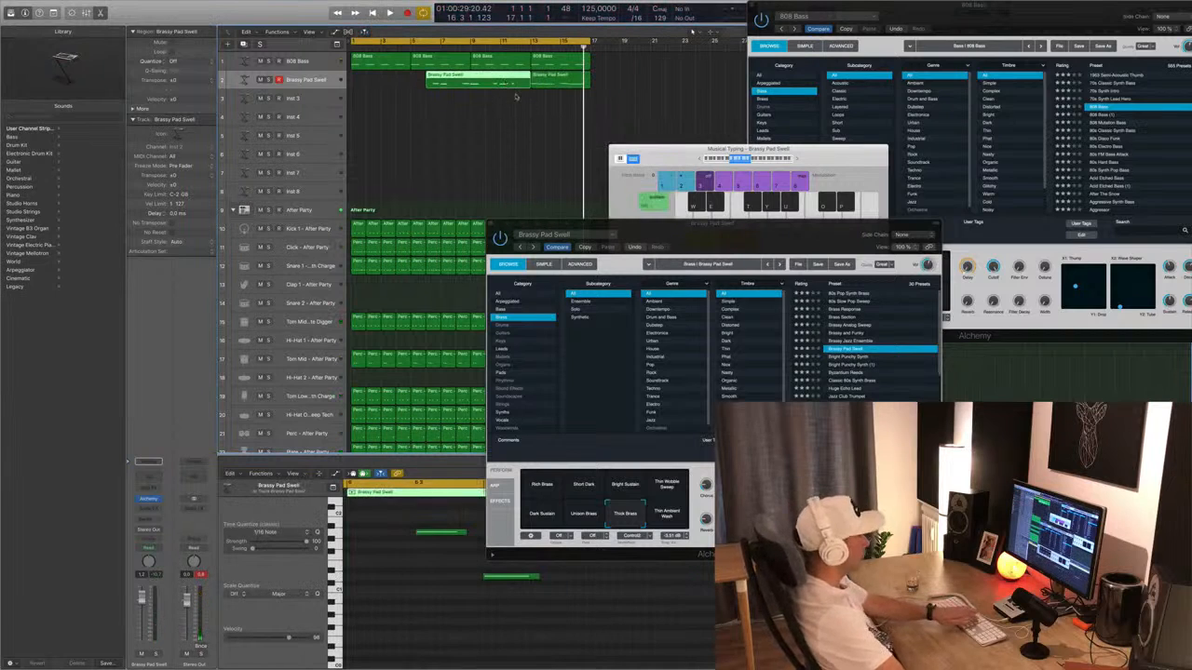
key(BackSpace)
drag(566, 82, 388, 84)
key(space)
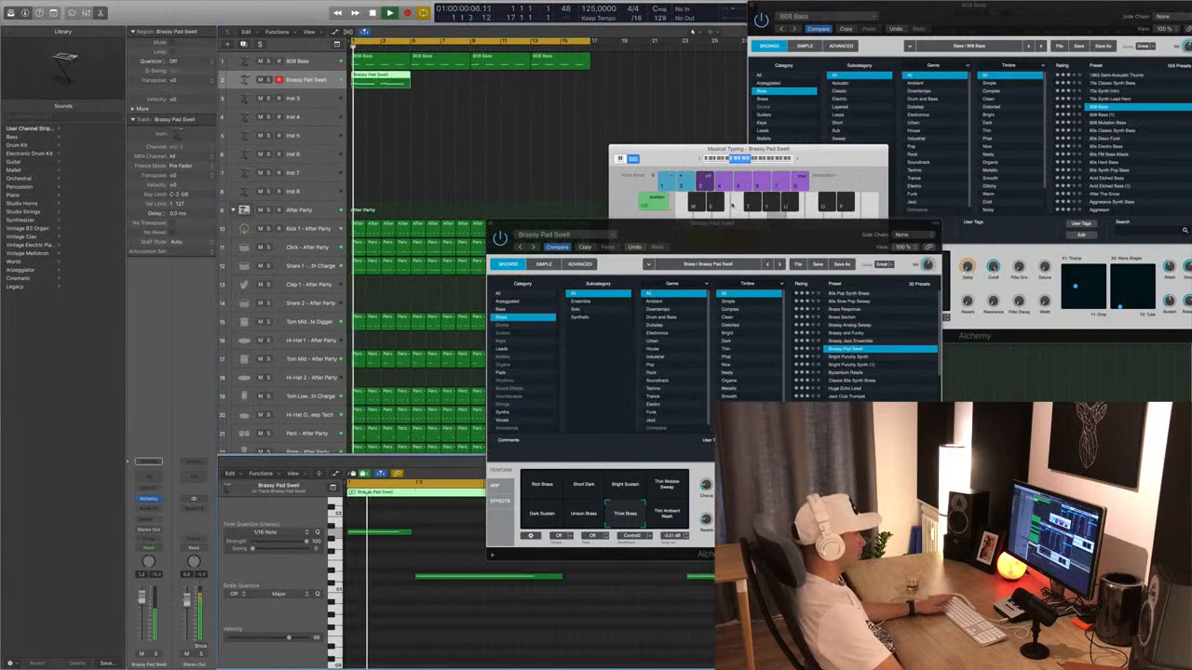
Quantize all notes of the Brassy Pad Swell region to 1/16 notes and play it back.
drag(713, 248, 957, 99)
click(642, 601)
key(super+a)
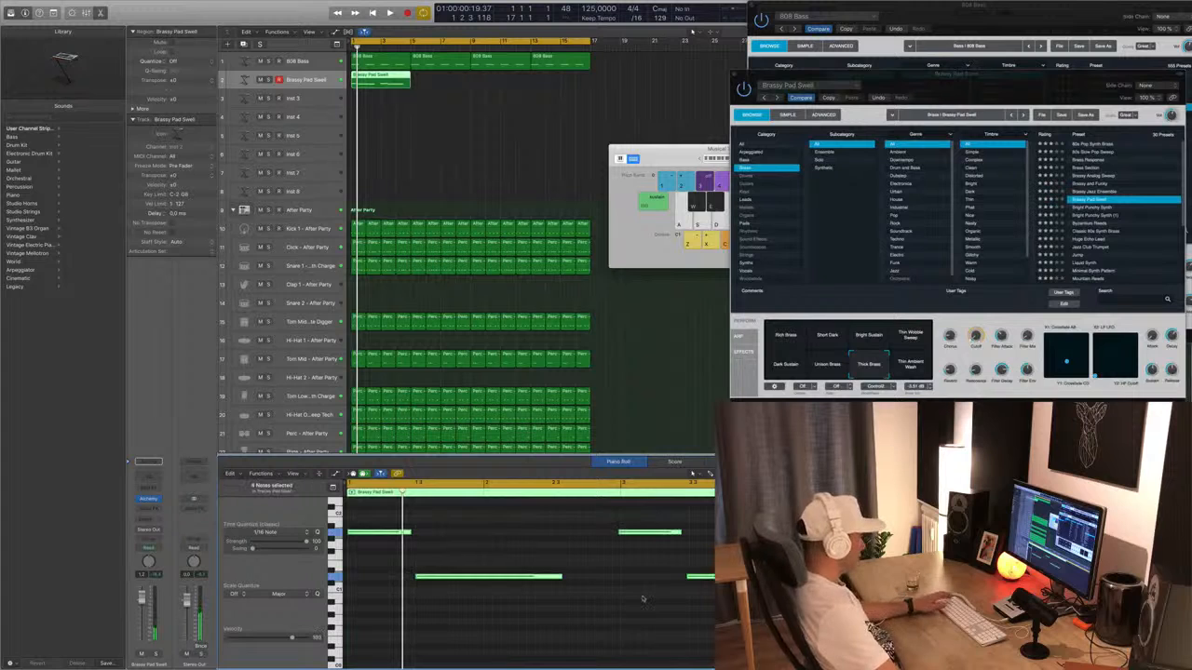
key(q)
key(space)
Switch the brass patch to the Rich Brass variation and move its window clear of the tracks.
drag(996, 77, 612, 155)
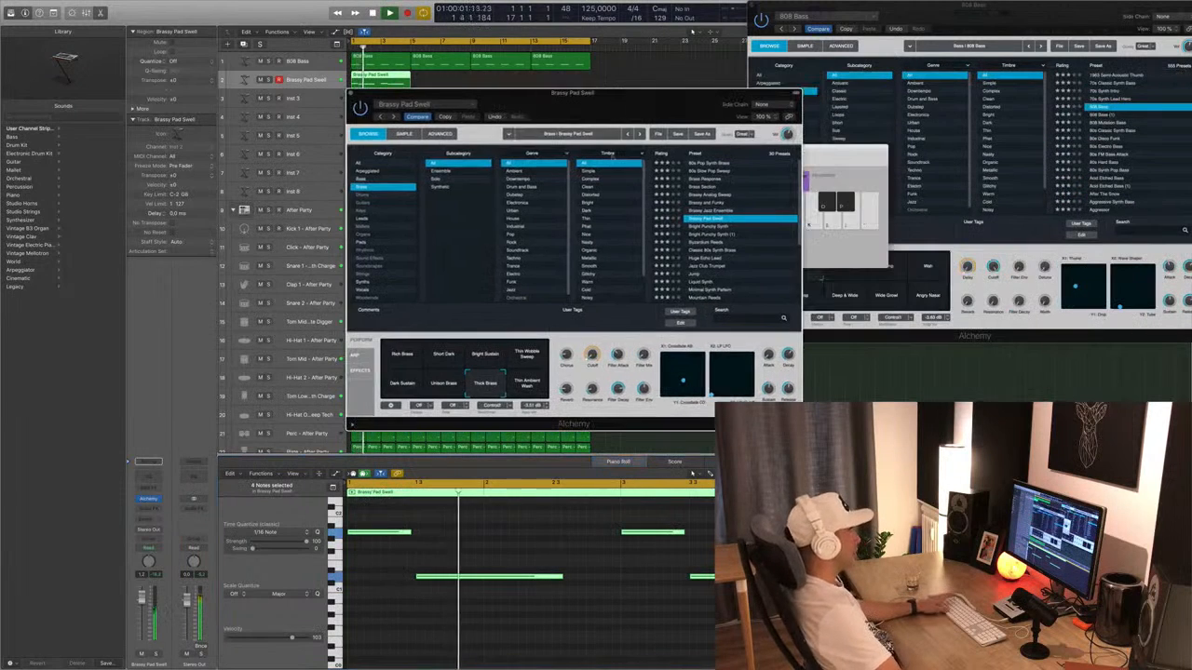
click(403, 355)
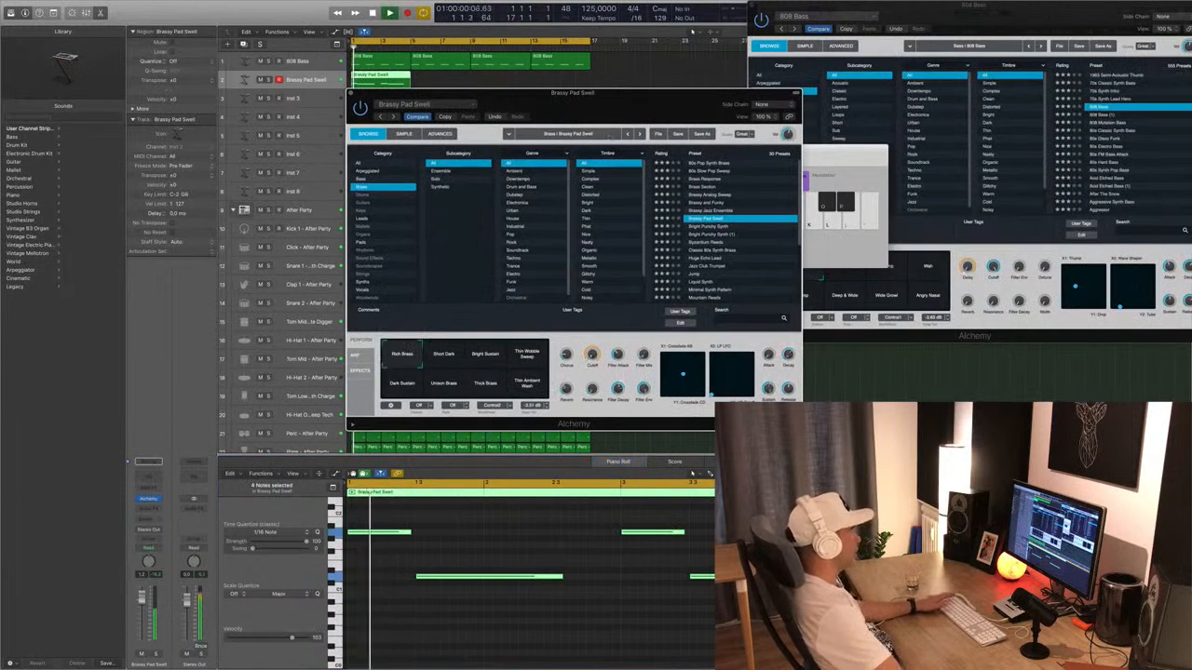
drag(733, 105, 844, 103)
drag(732, 108, 764, 136)
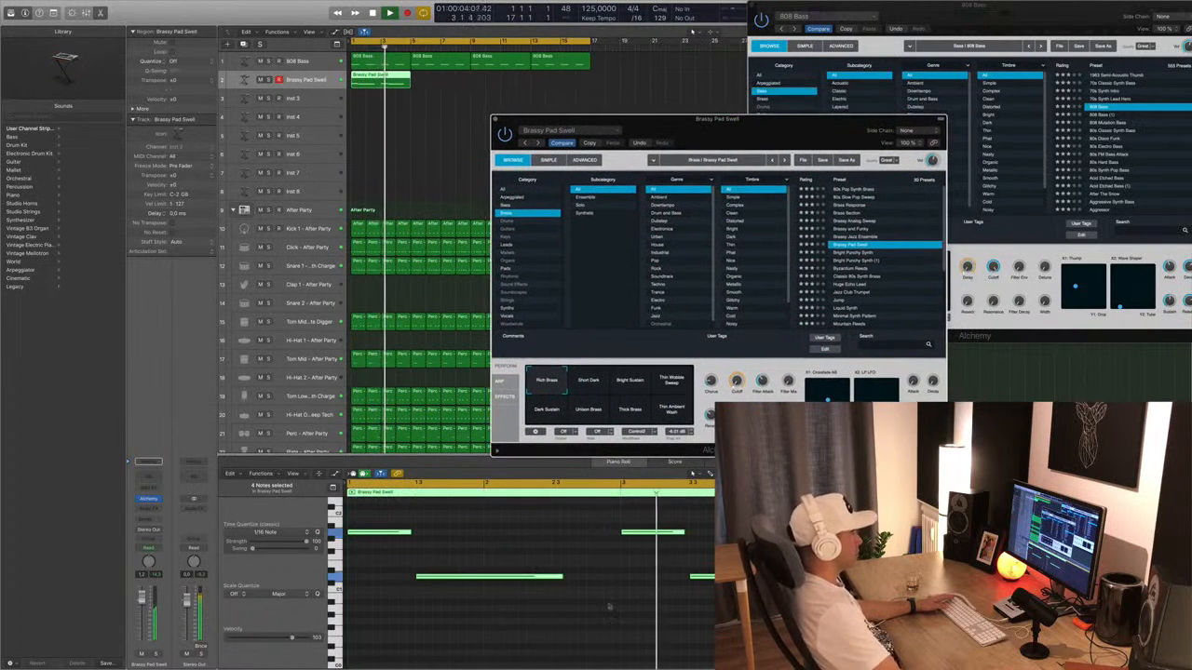
Lengthen the two lower notes in the piano roll so the first one ends at bar 3, and play the result.
drag(474, 619, 745, 565)
key(space)
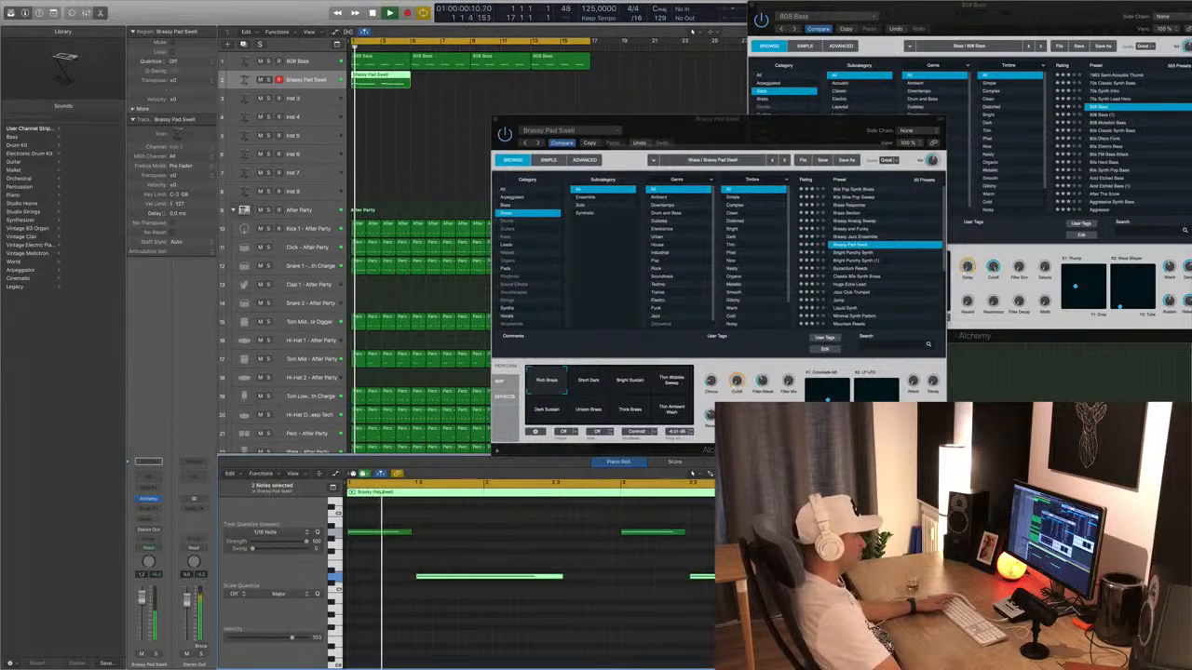
click(745, 566)
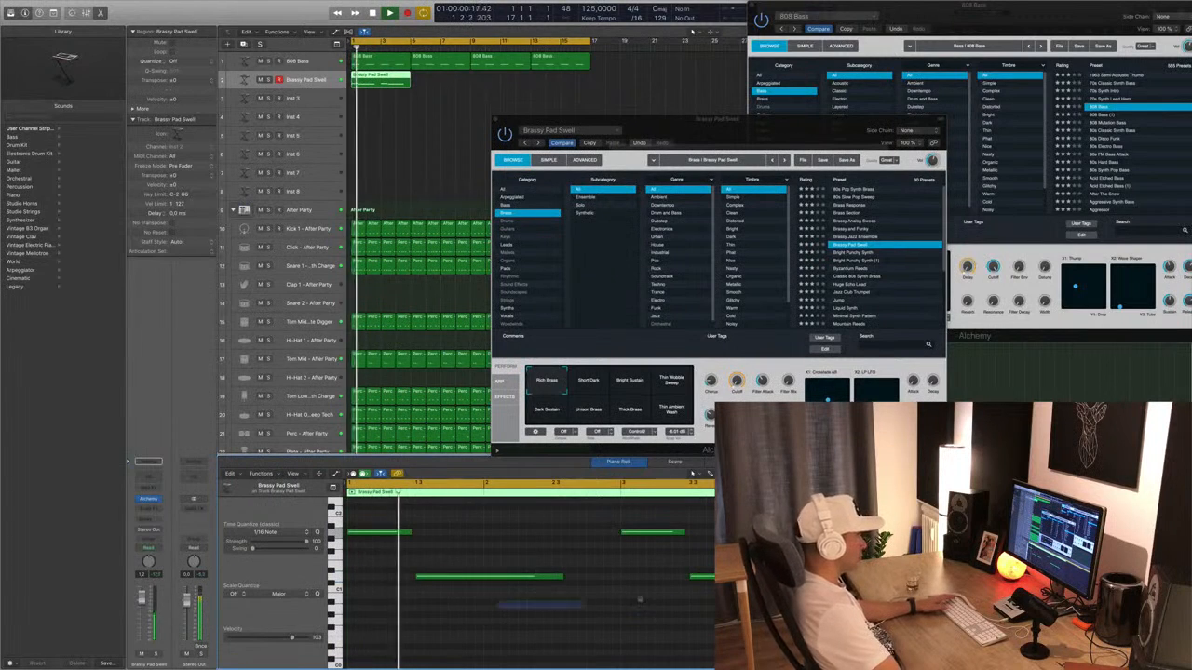
drag(497, 609, 708, 565)
key(space)
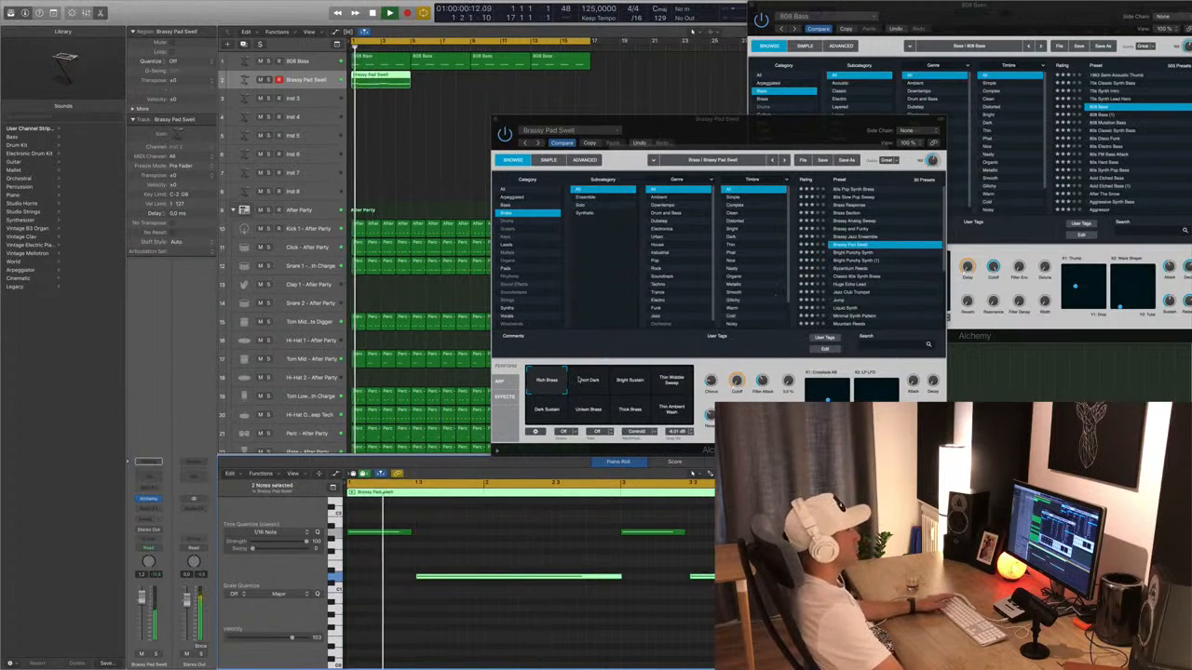
Audition the Bright Punchy Synth, Classic 80s Synth Brass, Huge Echo Lead and Jump presets on the looping melody.
click(853, 253)
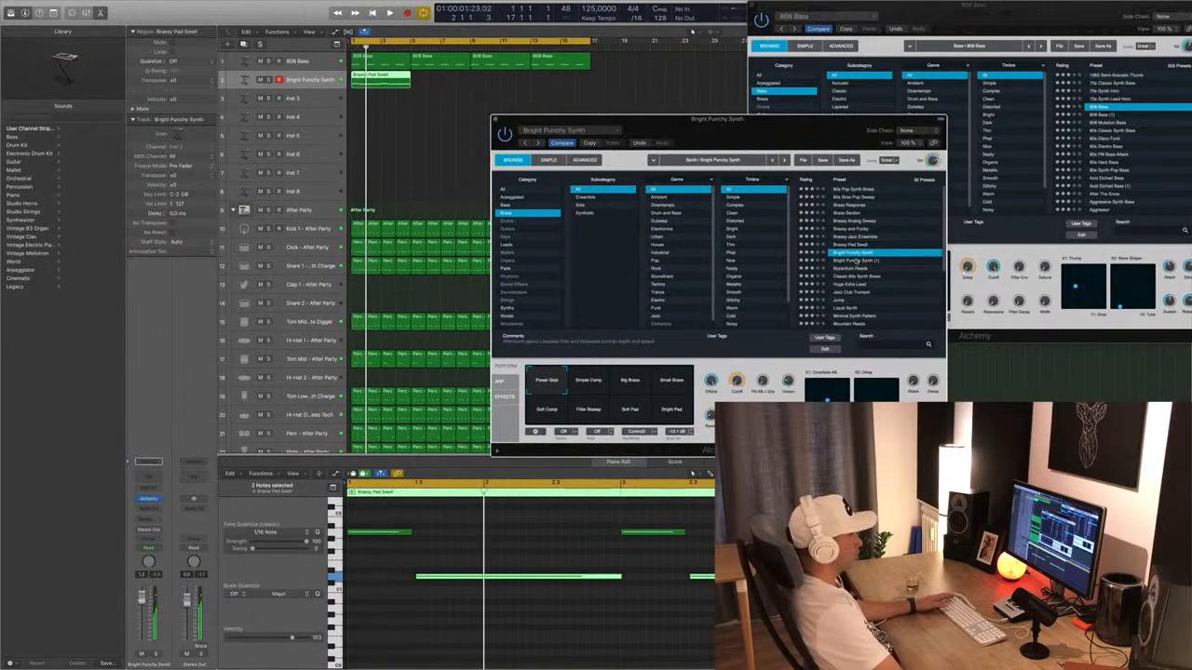
click(845, 277)
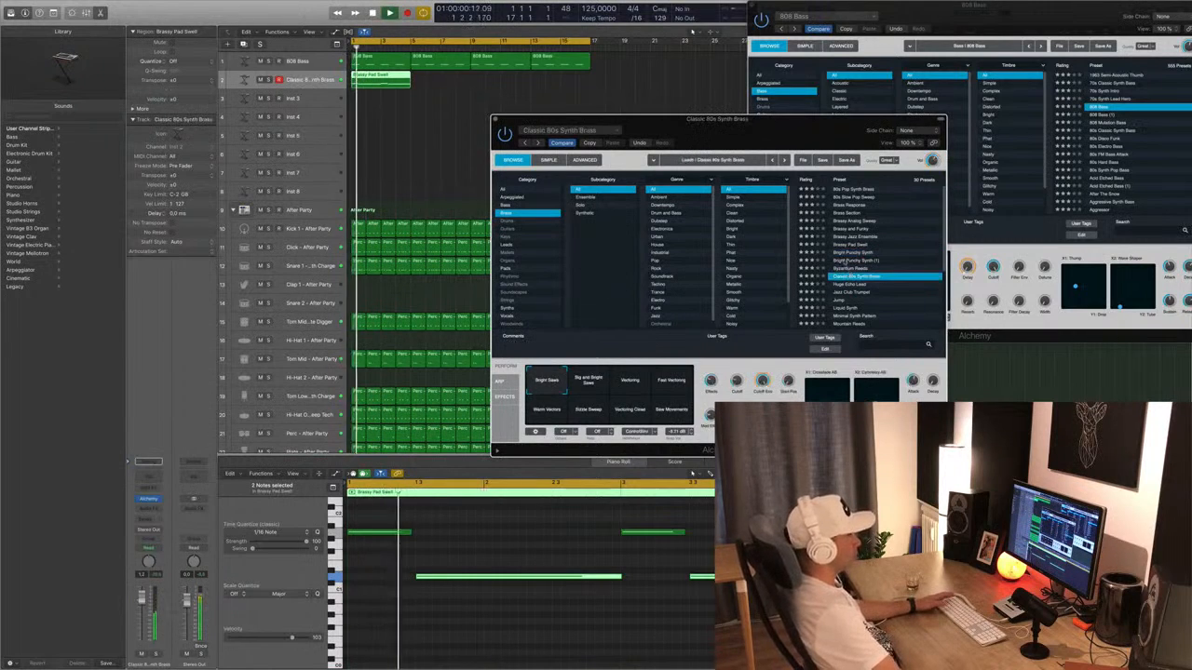
click(831, 284)
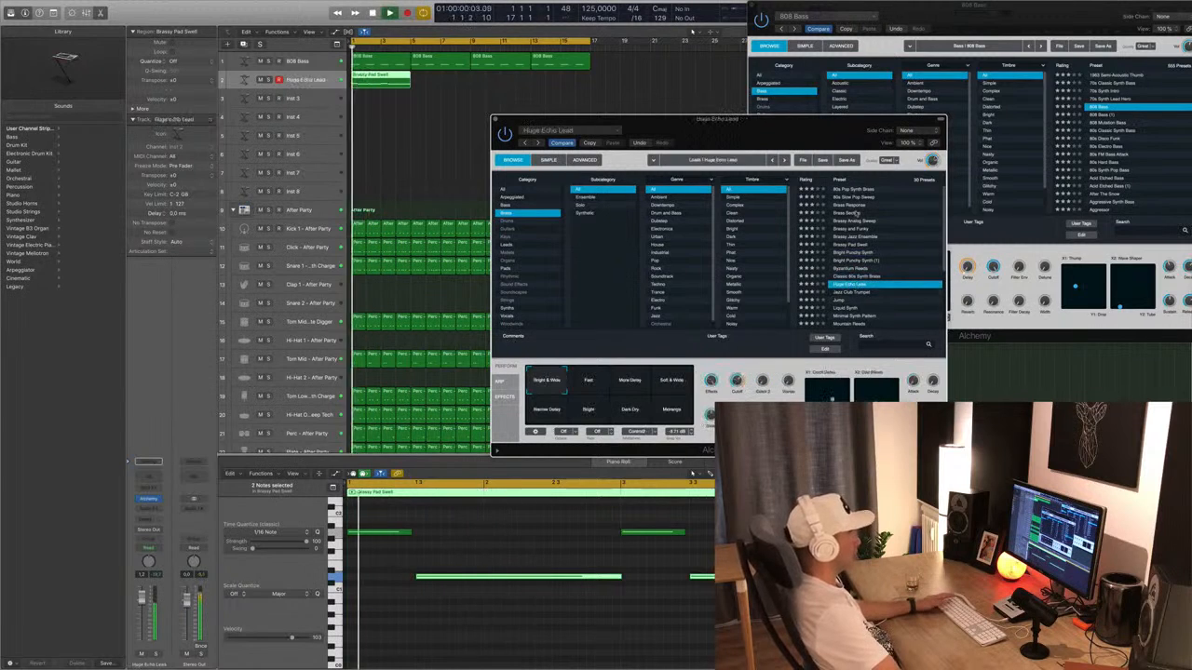
click(853, 300)
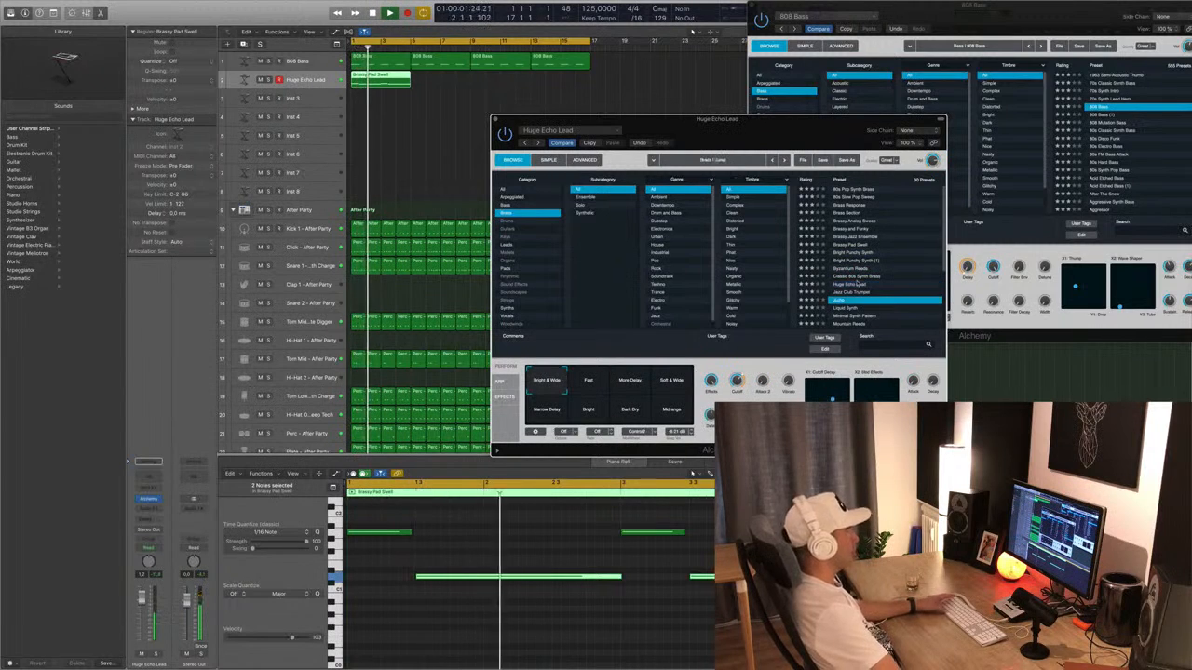
Audition the Liquid Synth, Minimal Synth Pattern and Mountain Reeds presets on the looping melody.
scroll(882, 260, down, 5)
scroll(882, 261, down, 3)
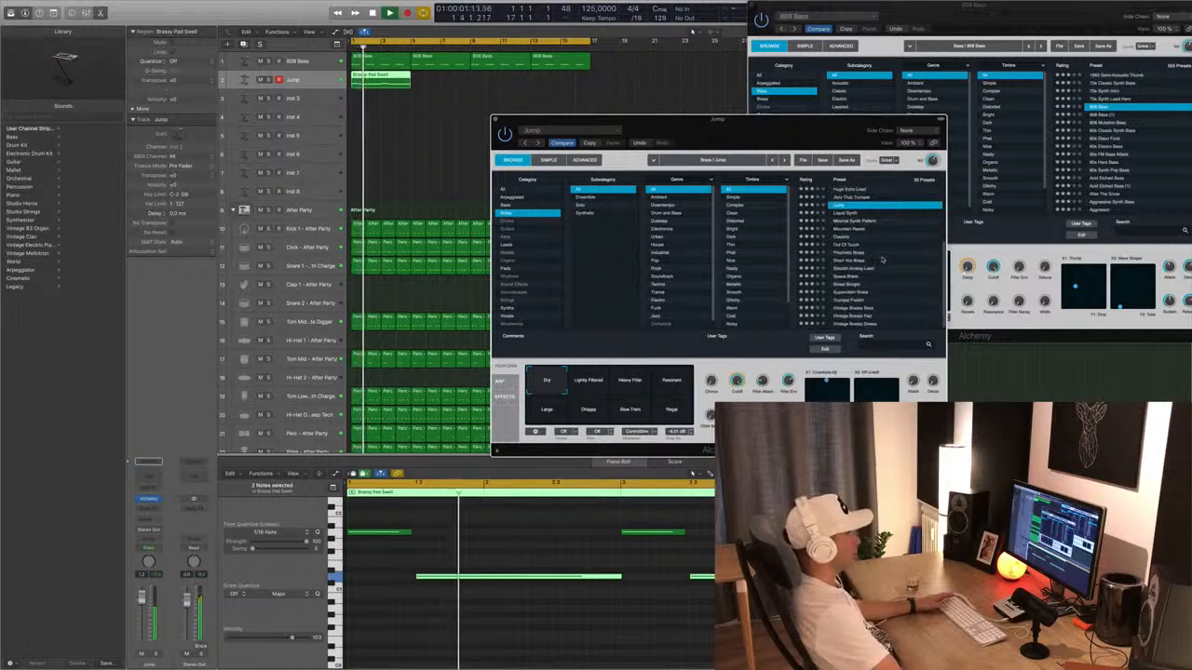
click(841, 213)
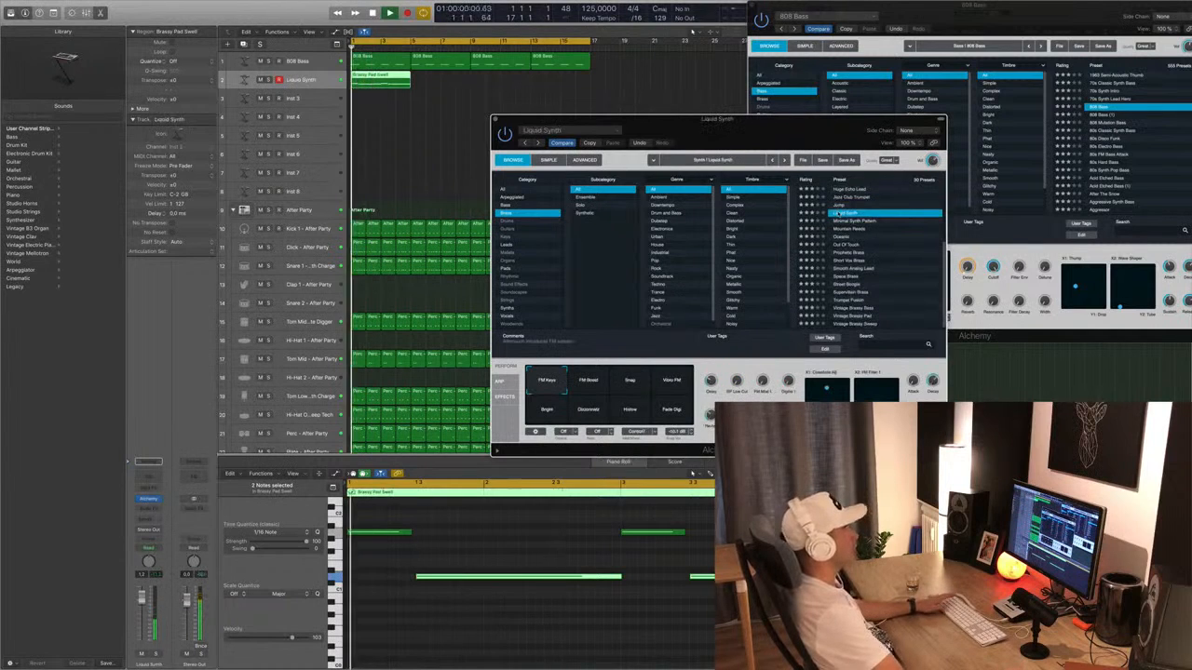
click(858, 221)
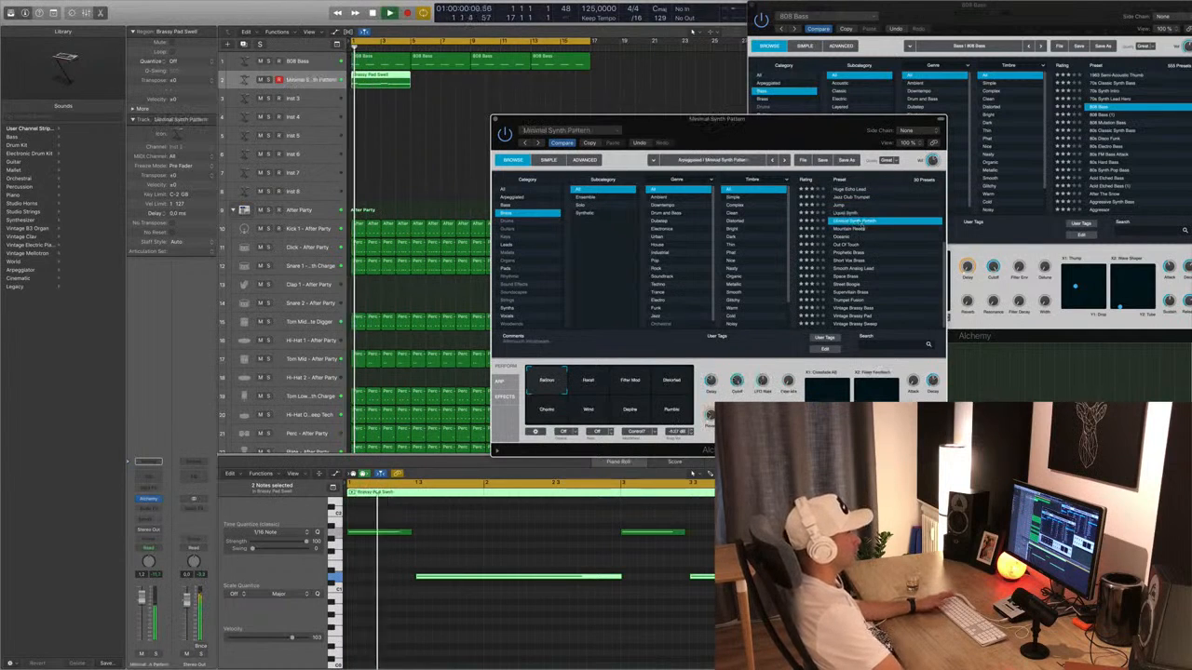
click(845, 229)
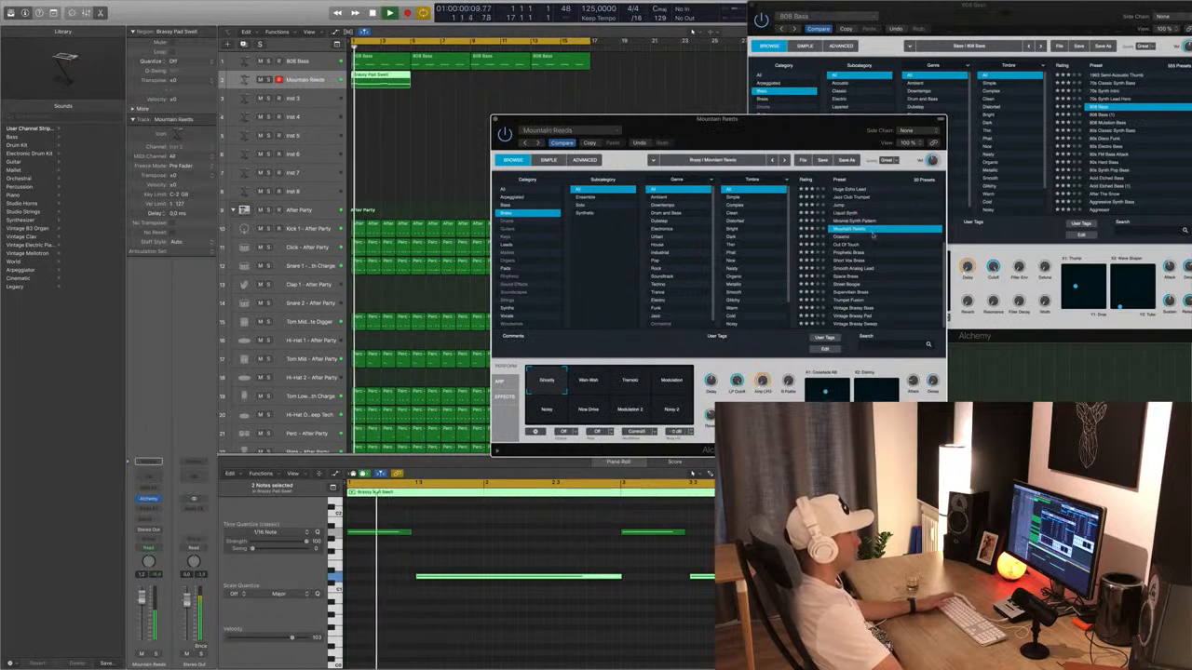
Audition the Oceanic, Out Of Touch, Prophetic Brass and Street Boogie presets on the looping melody.
click(841, 237)
click(863, 244)
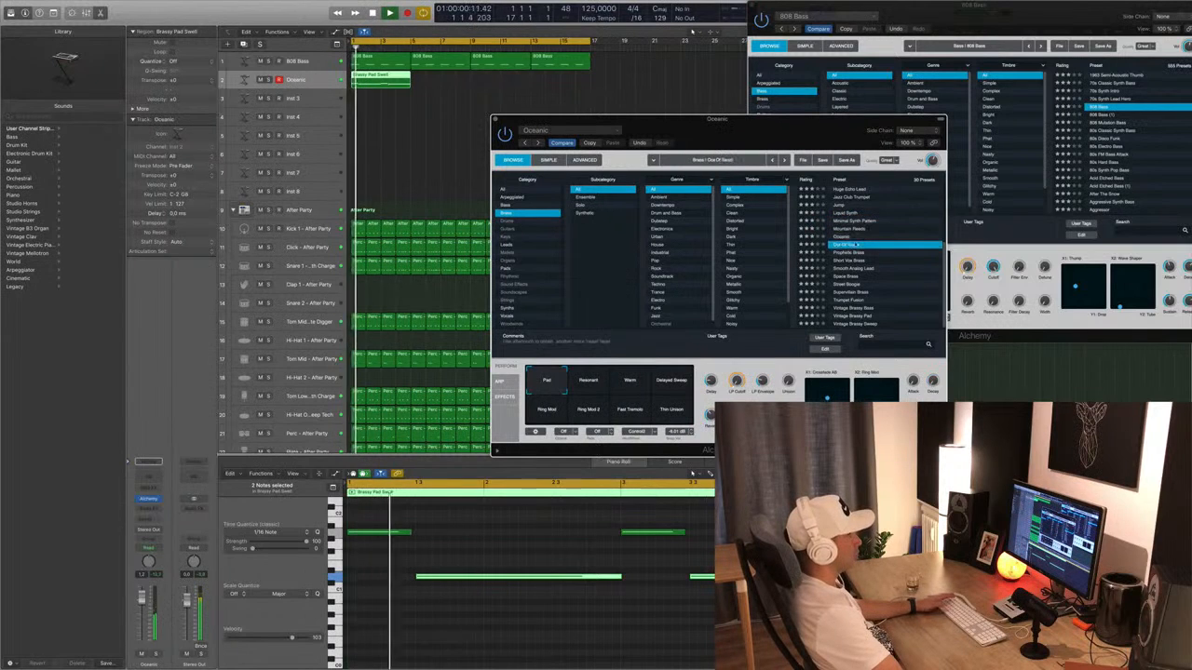
click(843, 237)
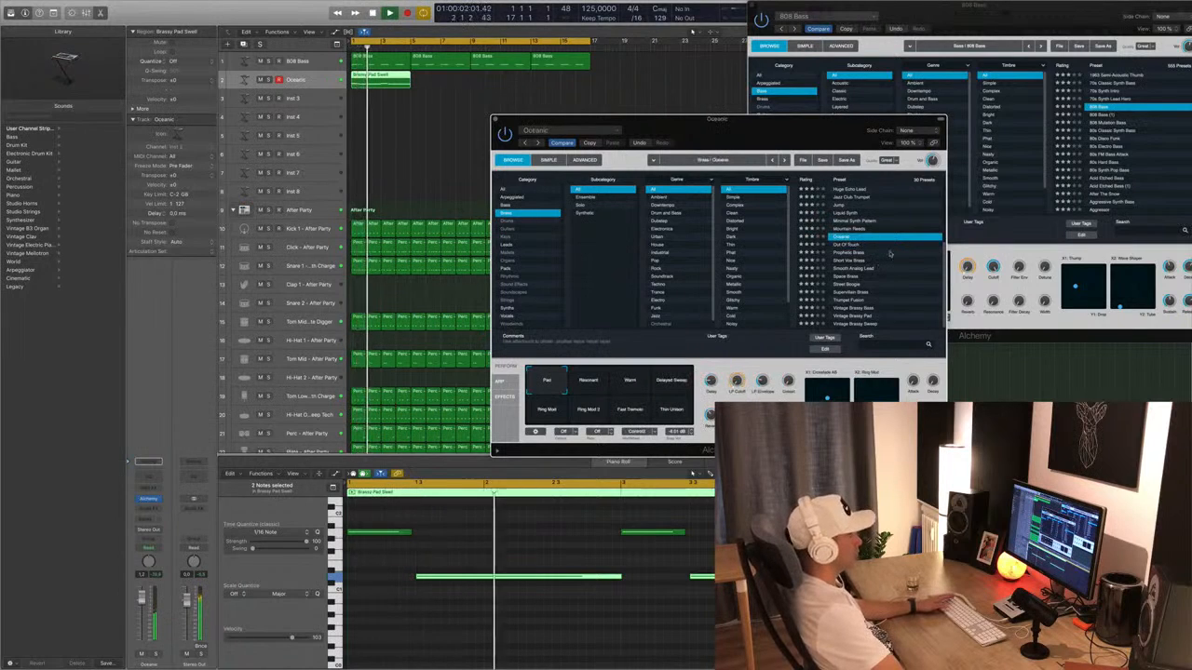
click(846, 252)
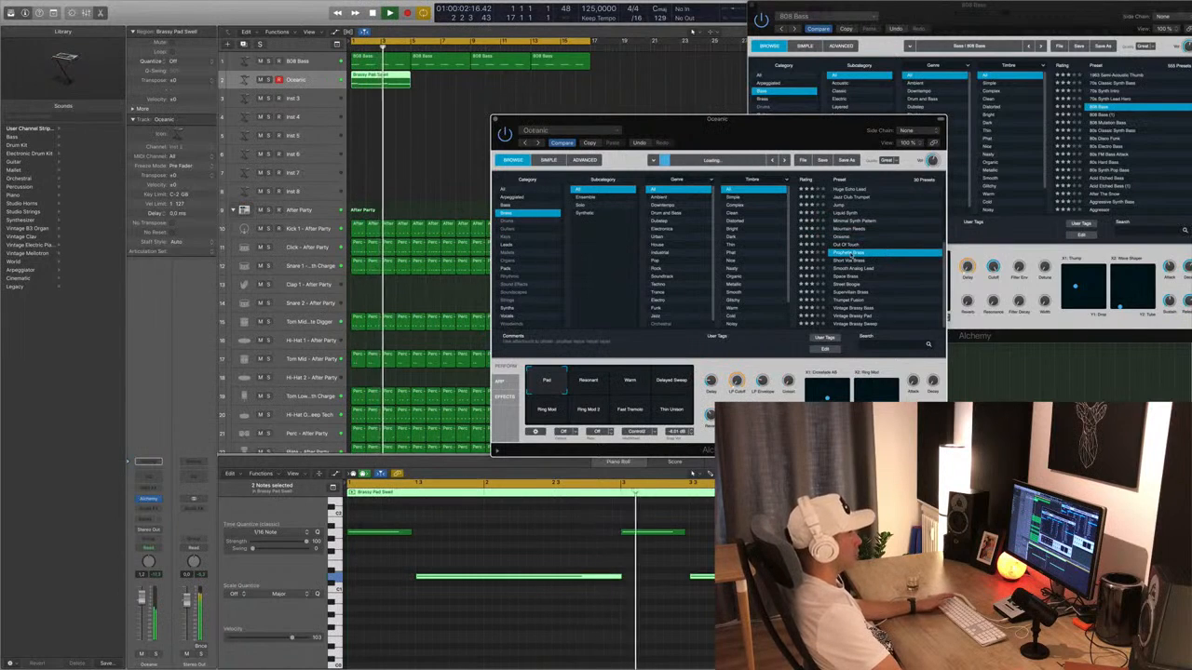
click(845, 284)
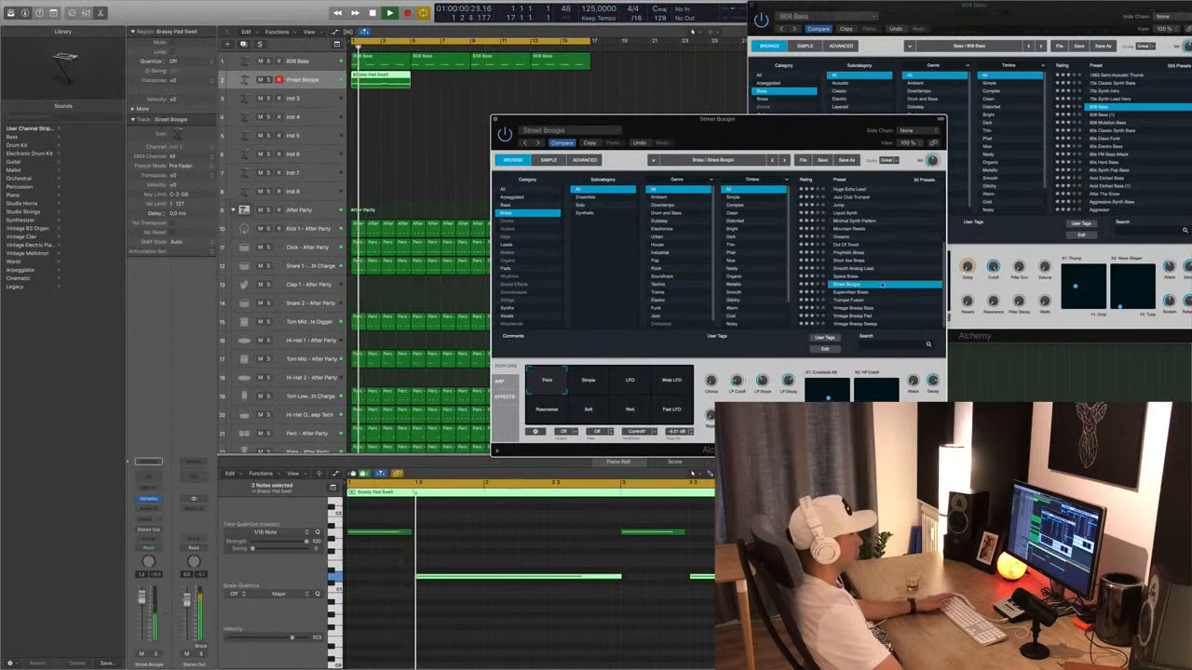
Compare the Vintage Brassy Bass, Pad and Sweep presets and keep Vintage Brassy Bass for the melody.
click(865, 309)
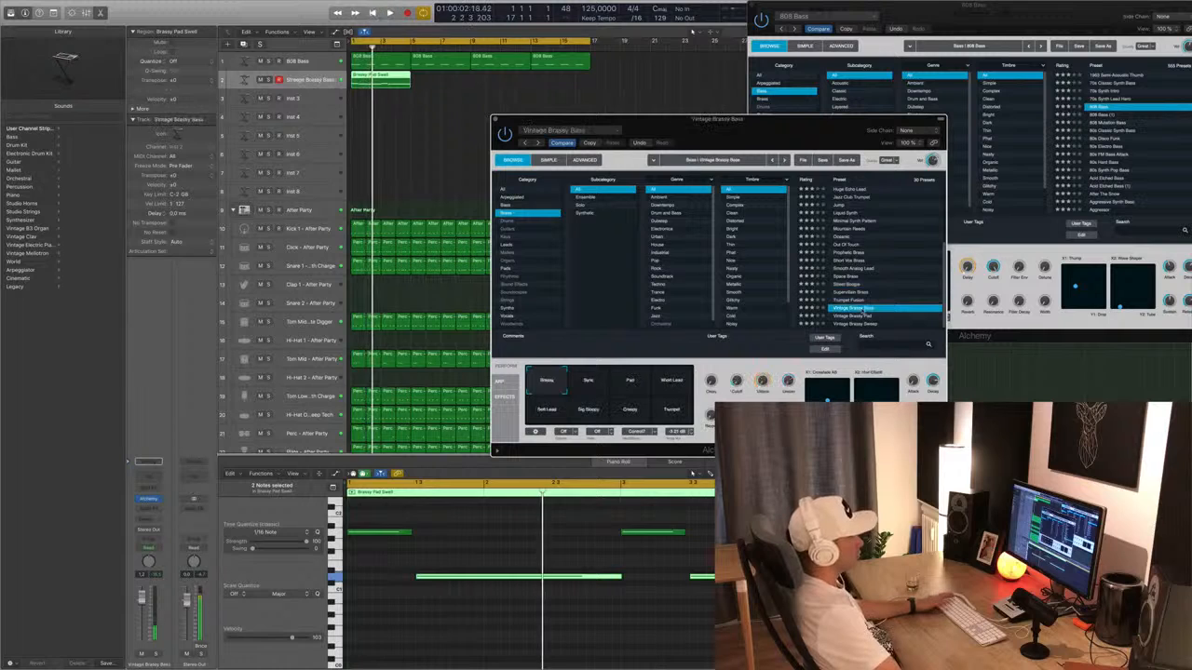
click(862, 316)
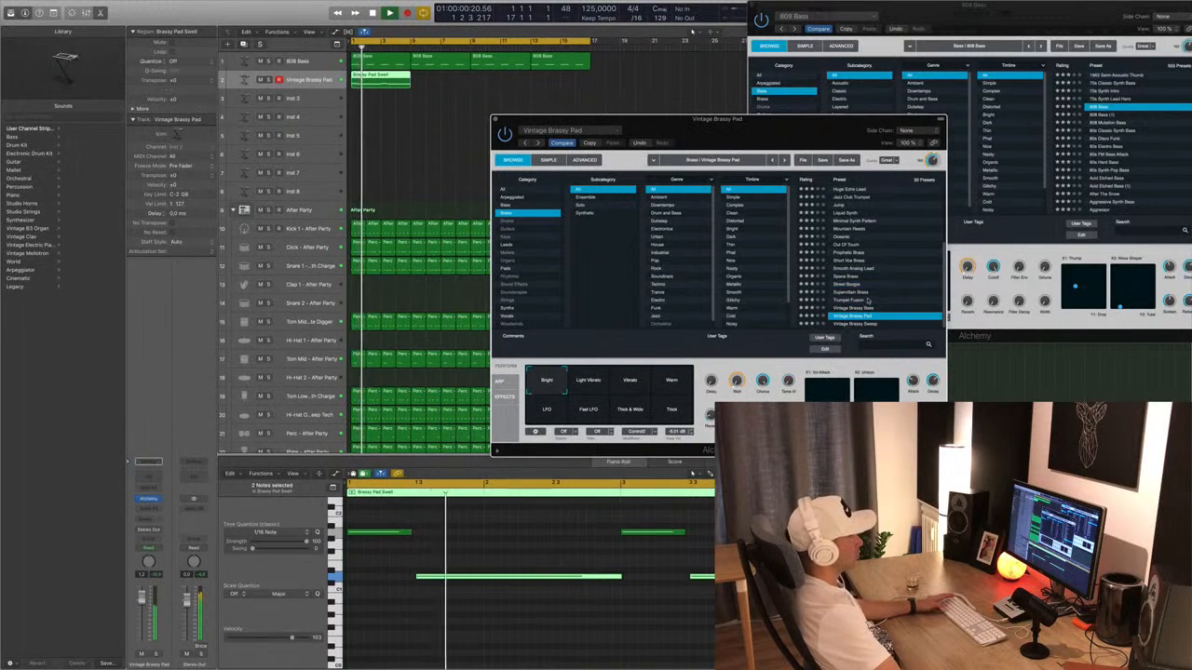
key(Down)
key(Up)
key(Up)
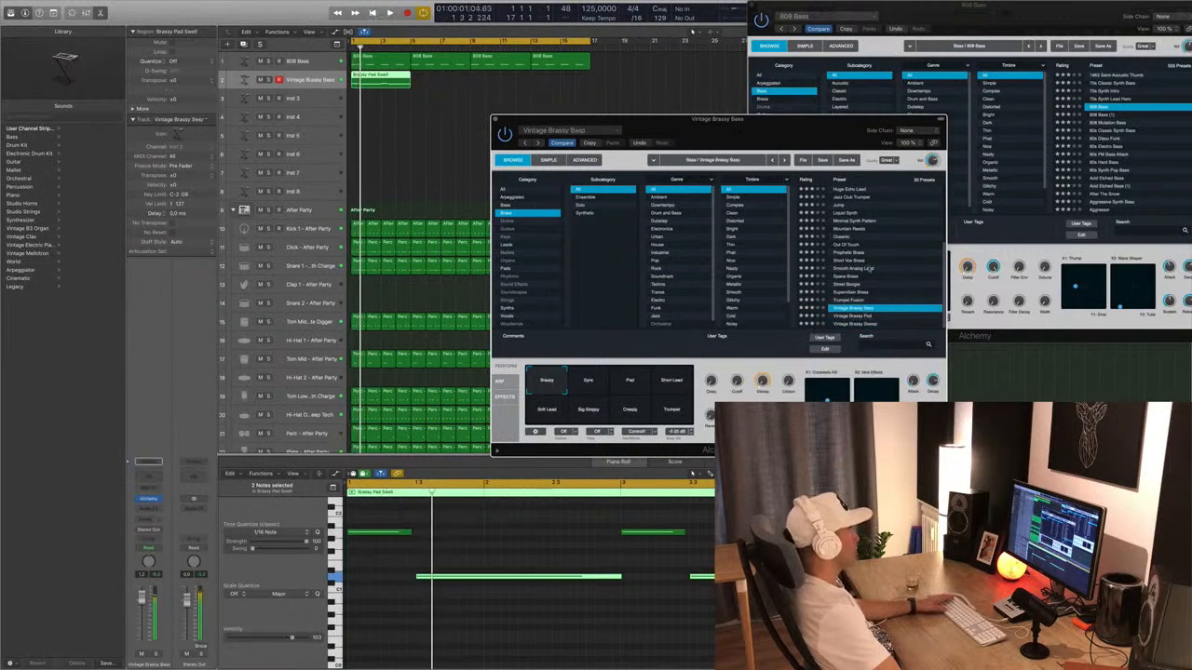
Try the Pad and Sync variations of Vintage Brassy Bass, and lower the brass channel's volume slightly.
click(581, 386)
click(641, 382)
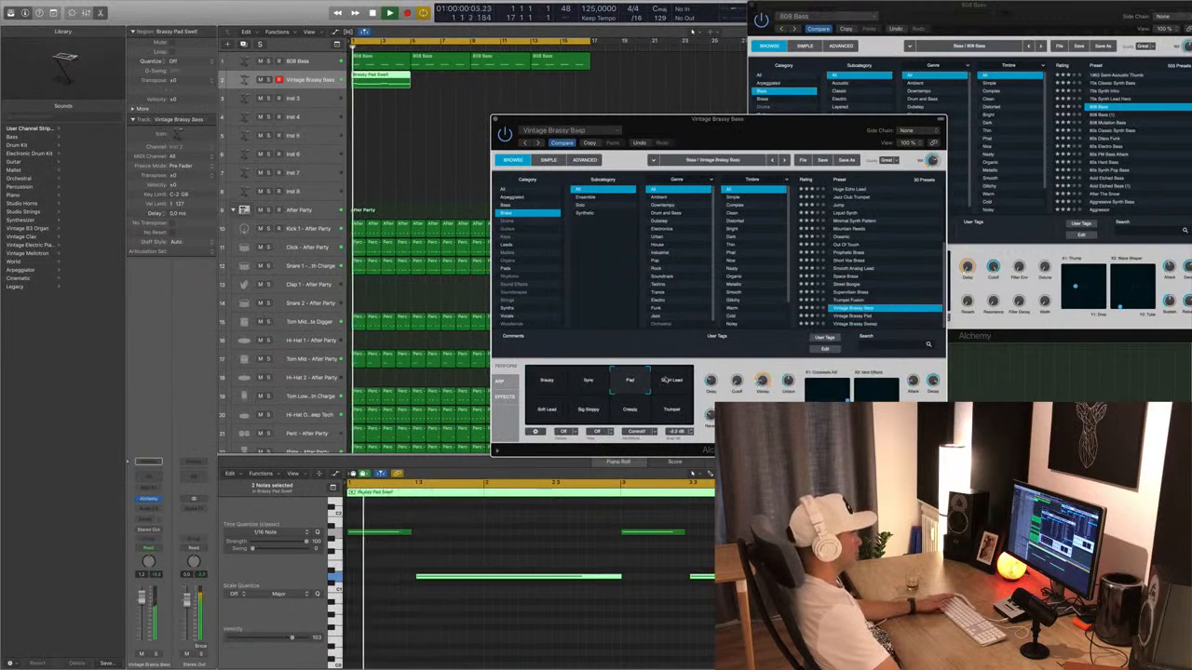
click(589, 384)
drag(760, 121, 829, 45)
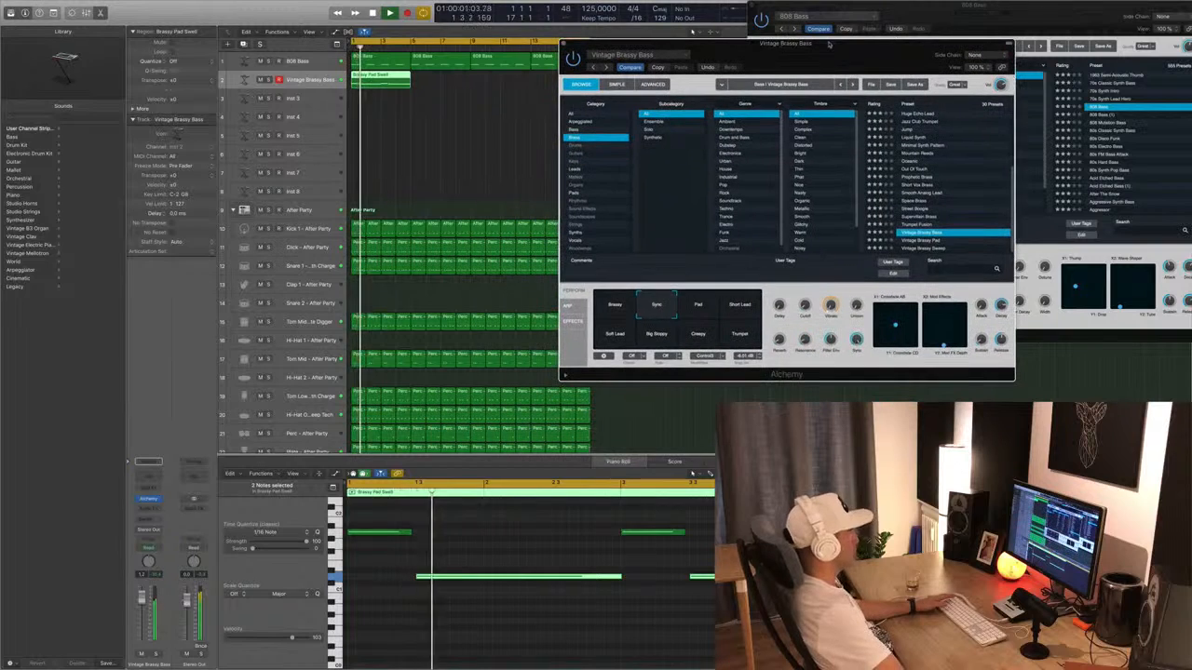
drag(143, 601, 143, 608)
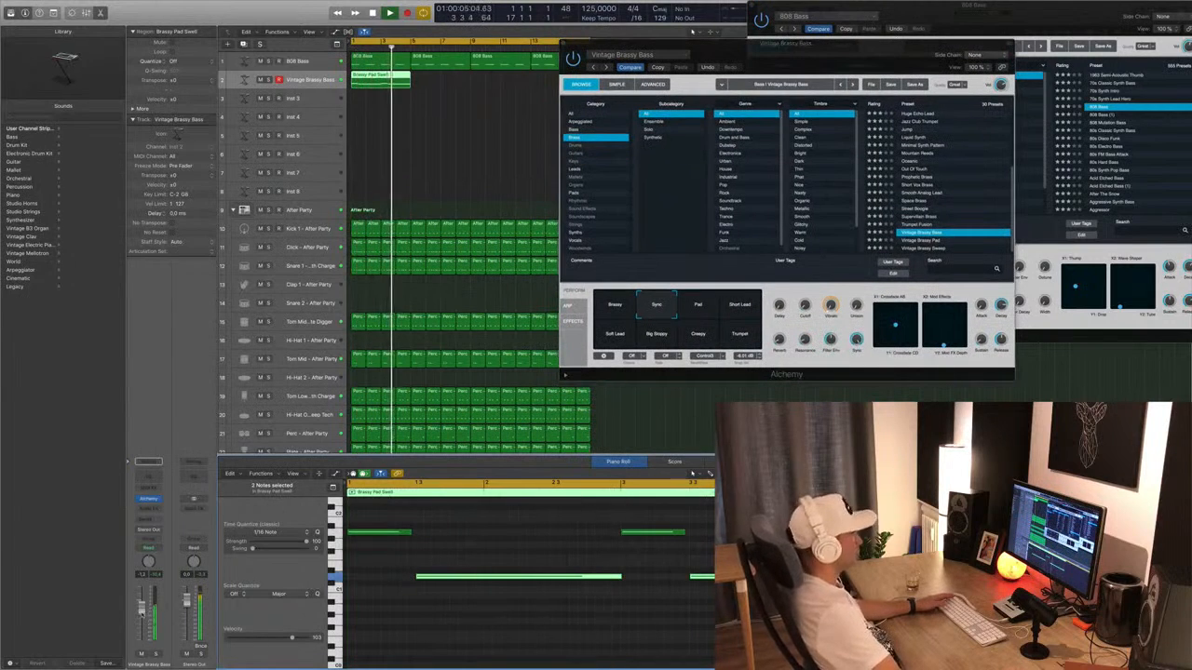
Compare the Pad, Short Lead, Soft Lead, Big Sloppy, Creepy and Trumpet variations, and settle on Short Lead.
click(699, 307)
key(space)
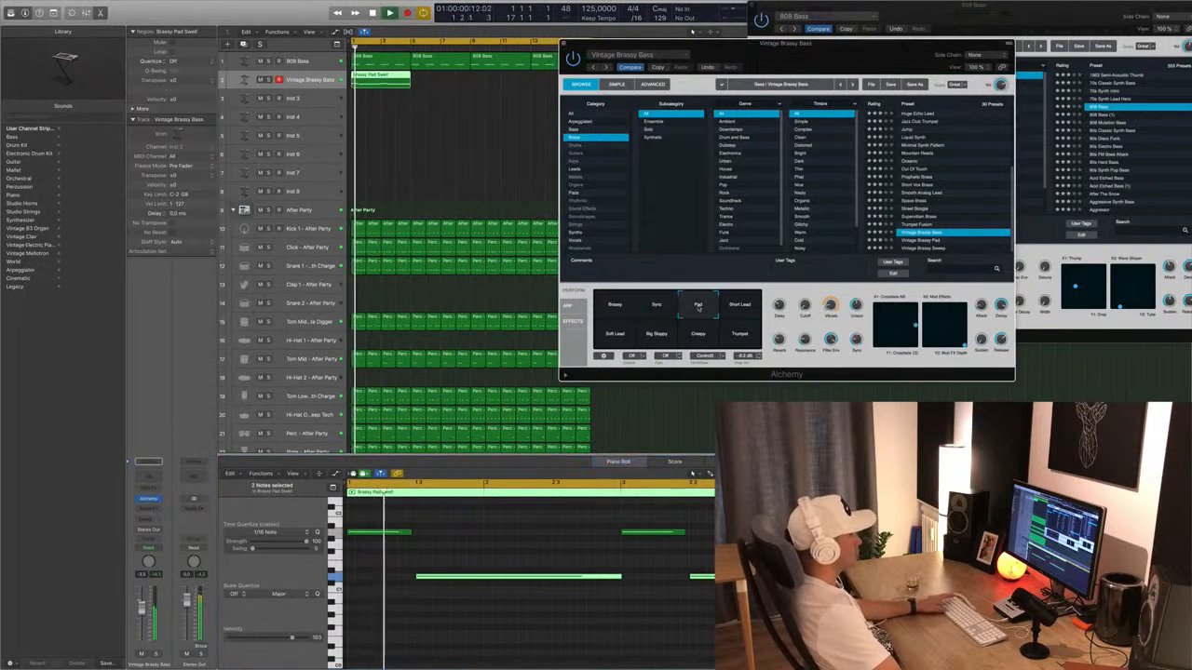
click(740, 306)
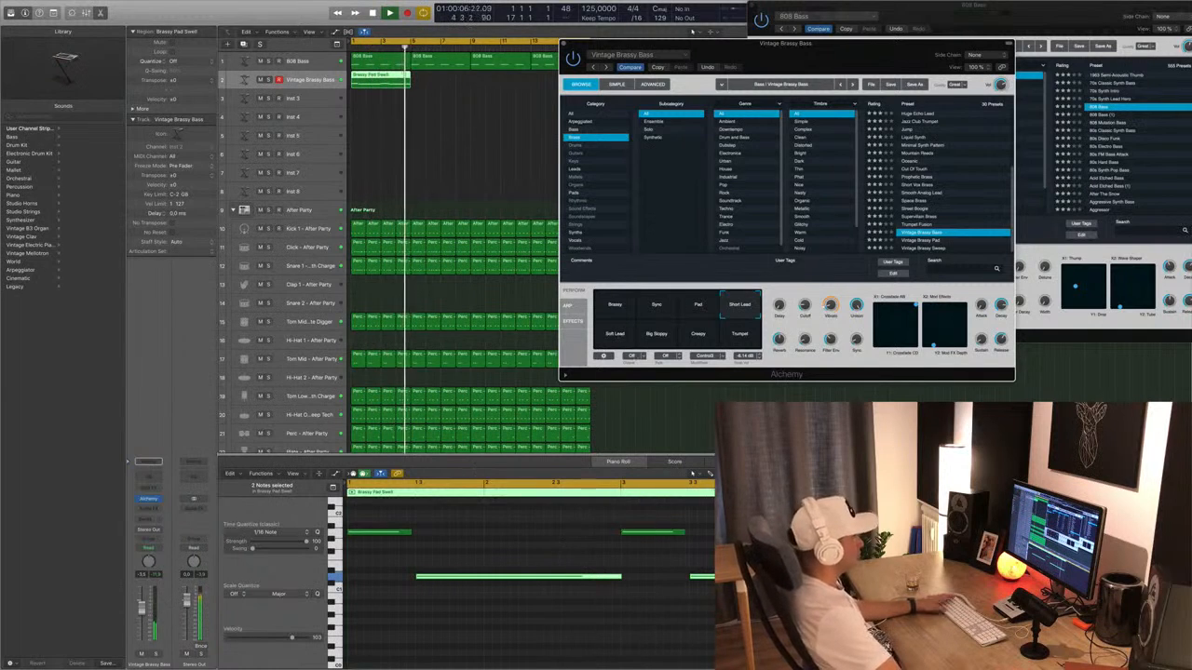
click(614, 337)
click(665, 337)
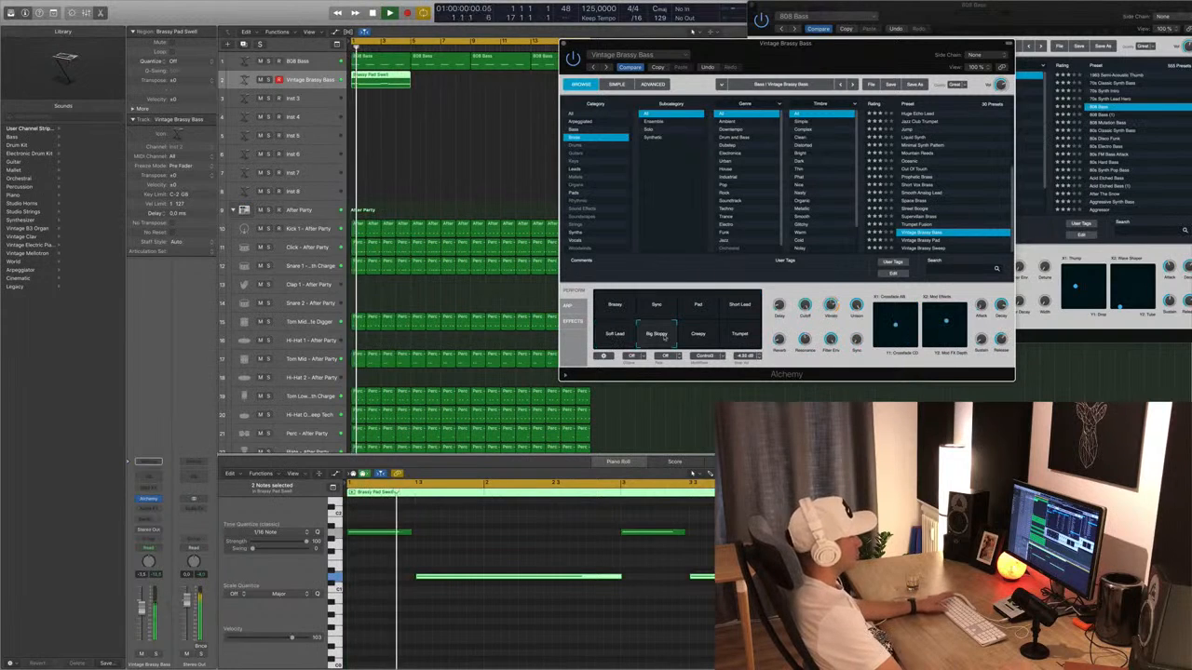
click(691, 338)
click(738, 337)
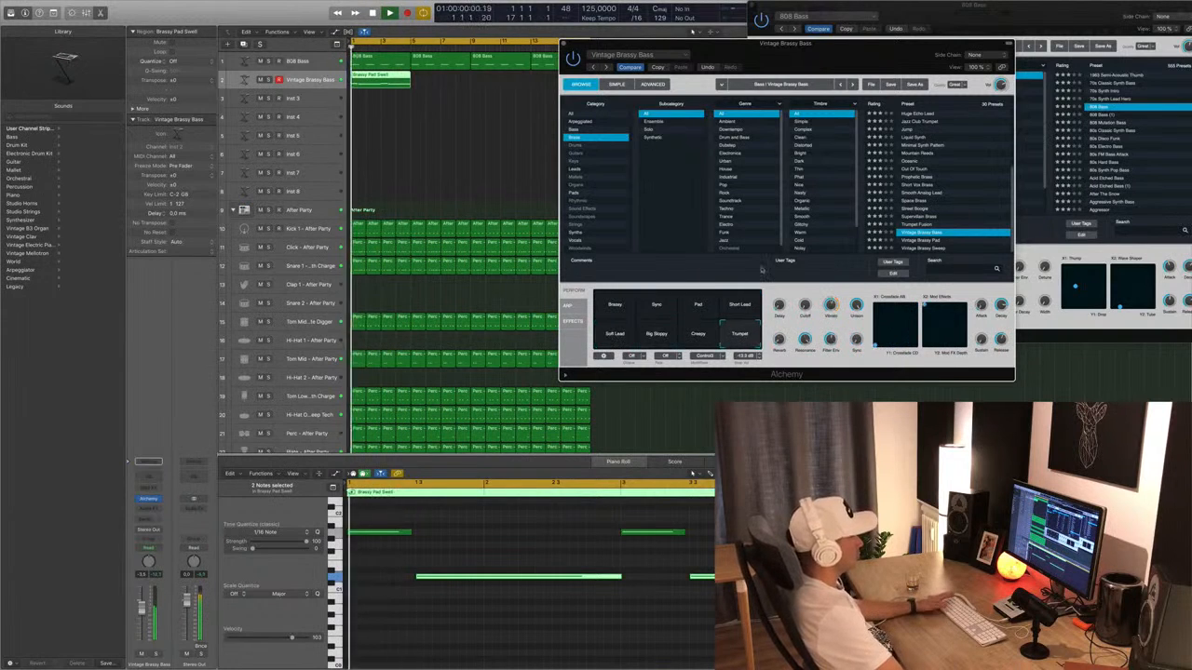
click(739, 305)
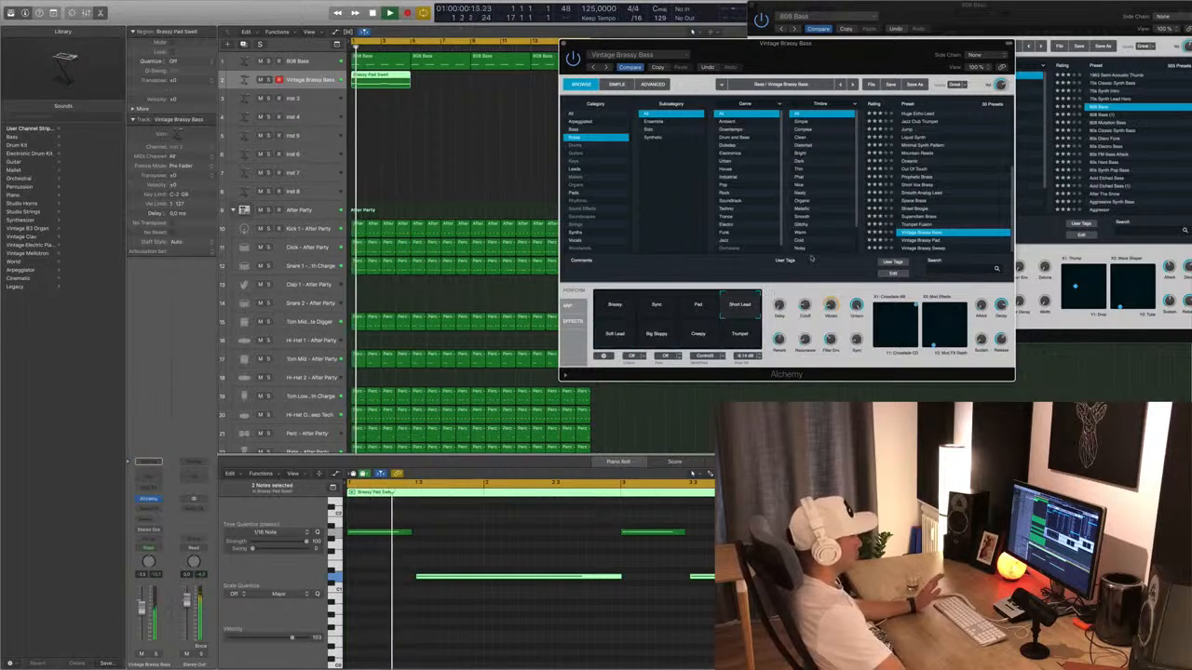
Close the Alchemy window of the Vintage Brassy Bass patch and clear the region selection.
drag(835, 47, 768, 100)
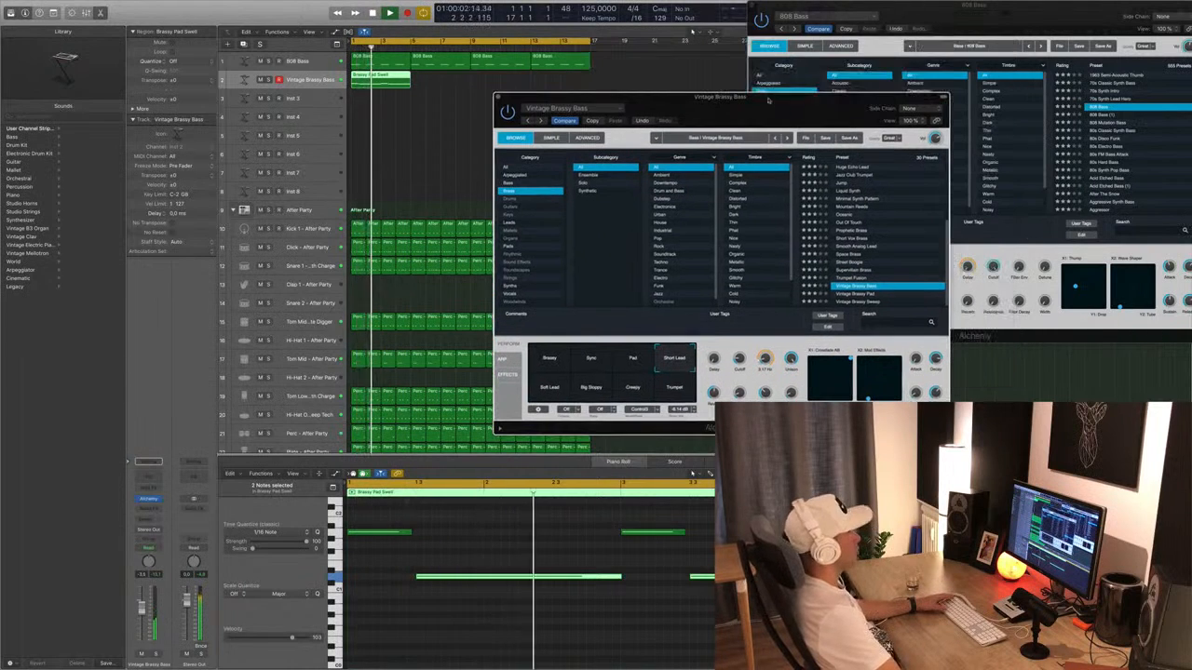
click(499, 97)
click(450, 120)
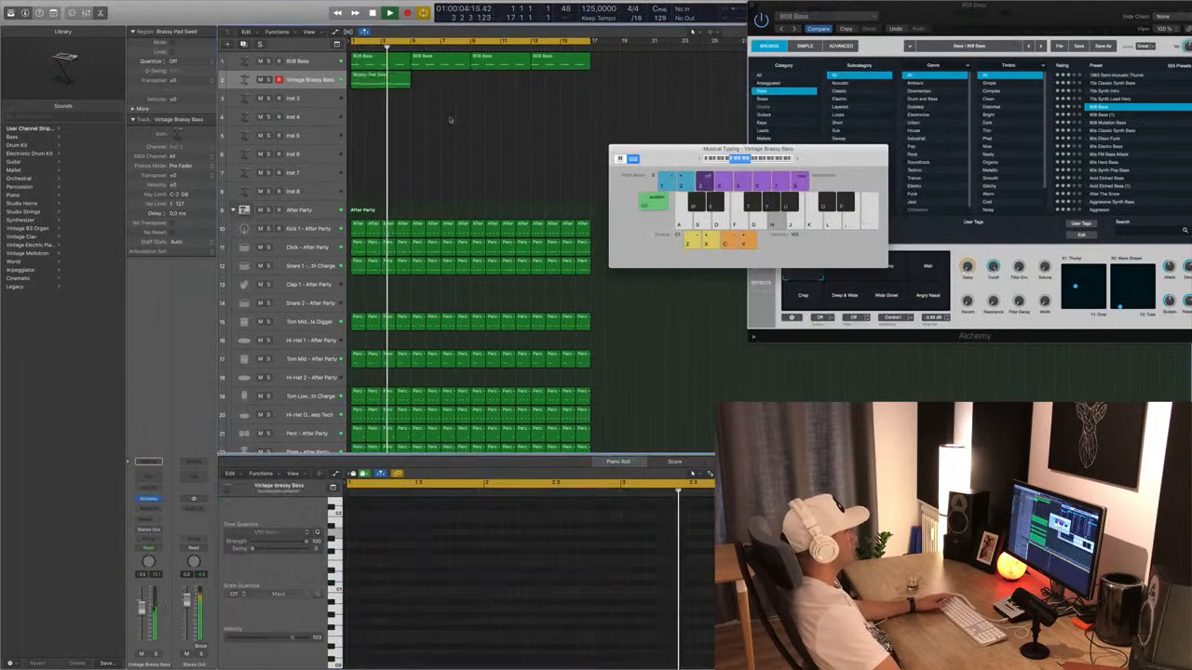
Repeat the four-bar Brassy Pad Swell region at bars 5, 9 and 13, and move the Musical Typing window clear of the tracks.
click(375, 79)
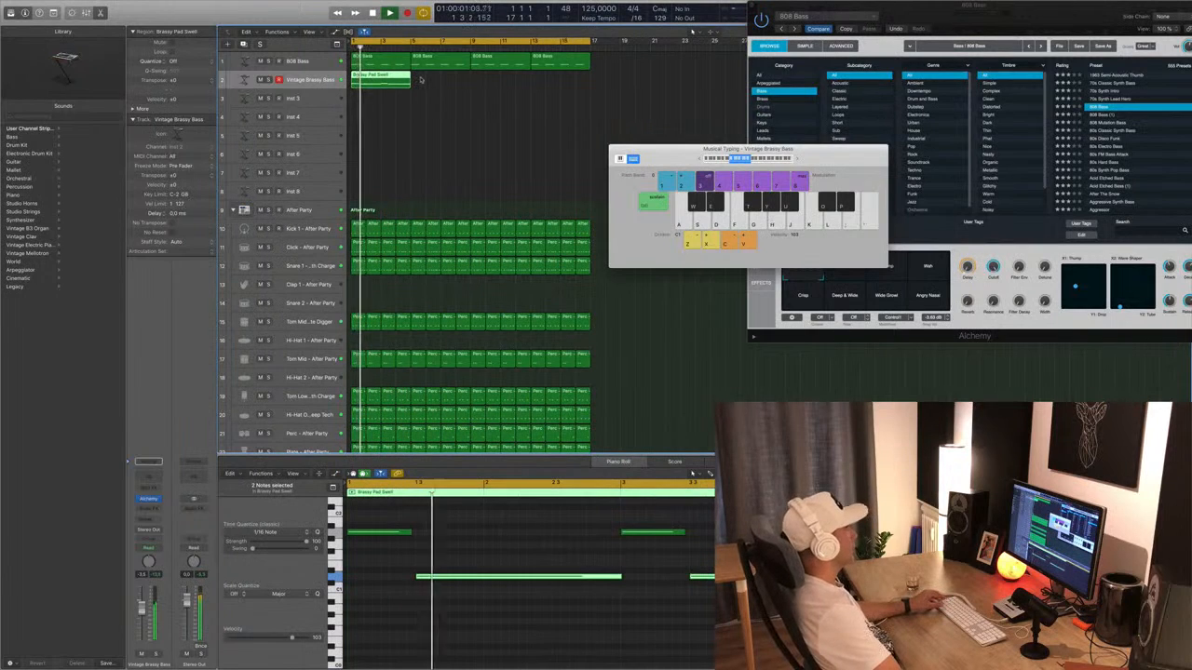
drag(376, 80, 517, 82)
drag(667, 149, 971, 272)
click(432, 159)
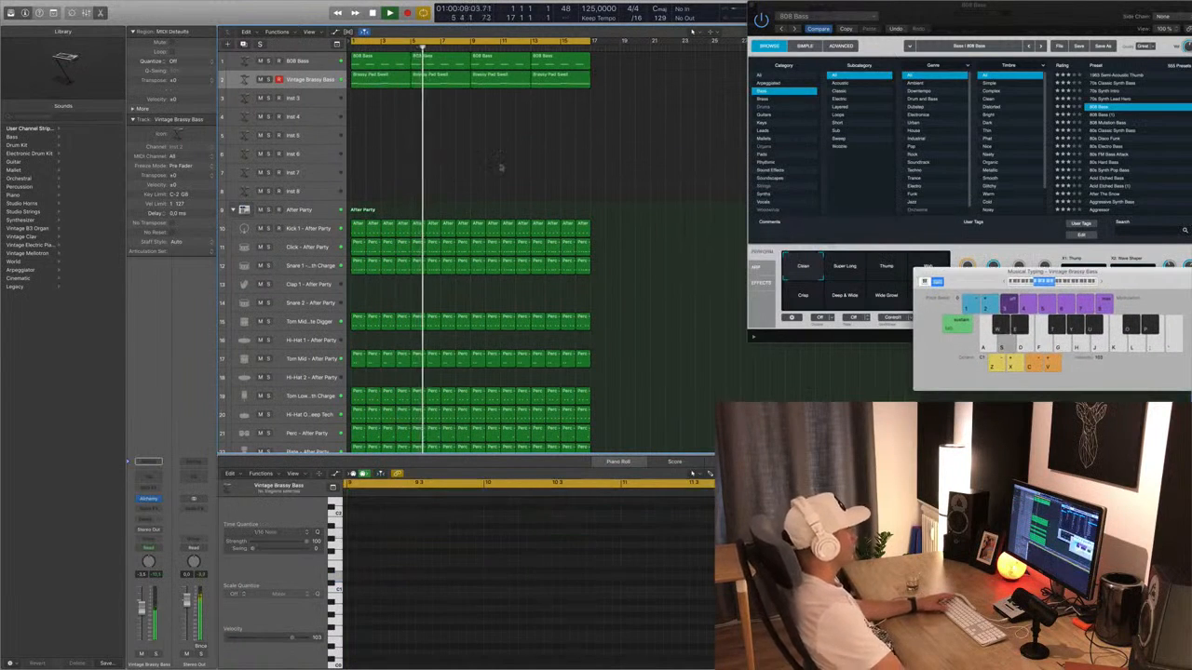
Mute the Click, Snare 1, three Tom and Perc tracks in the After Party drum group while the beat plays.
scroll(431, 159, down, 3)
scroll(577, 171, down, 4)
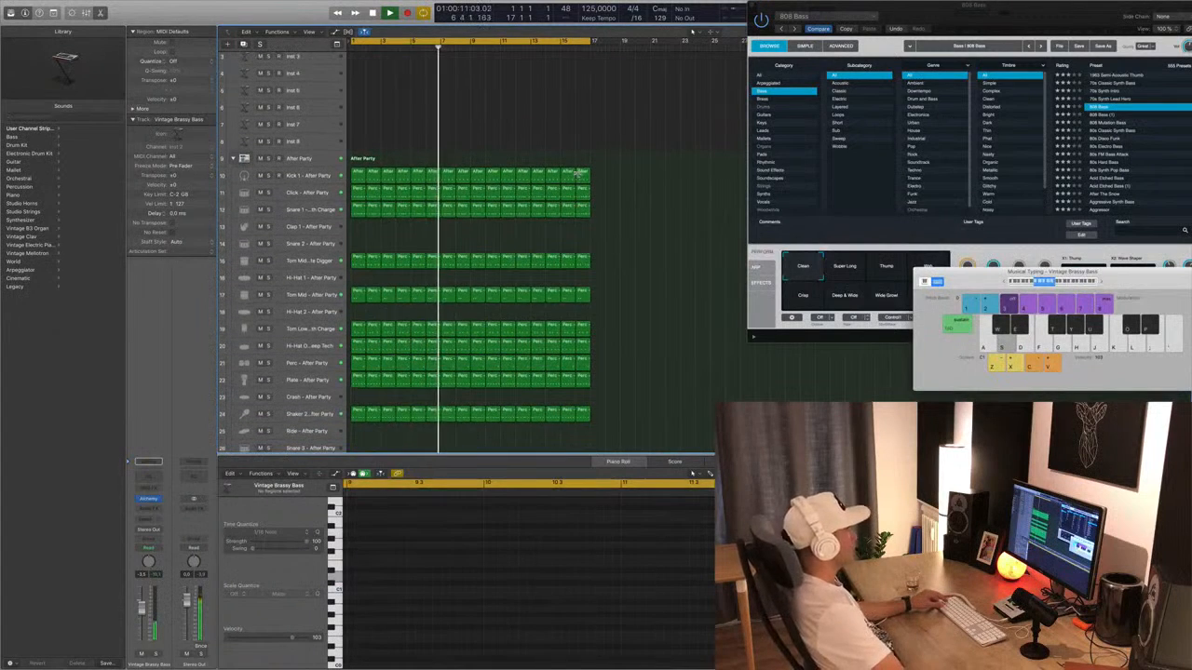
key(h)
key(s)
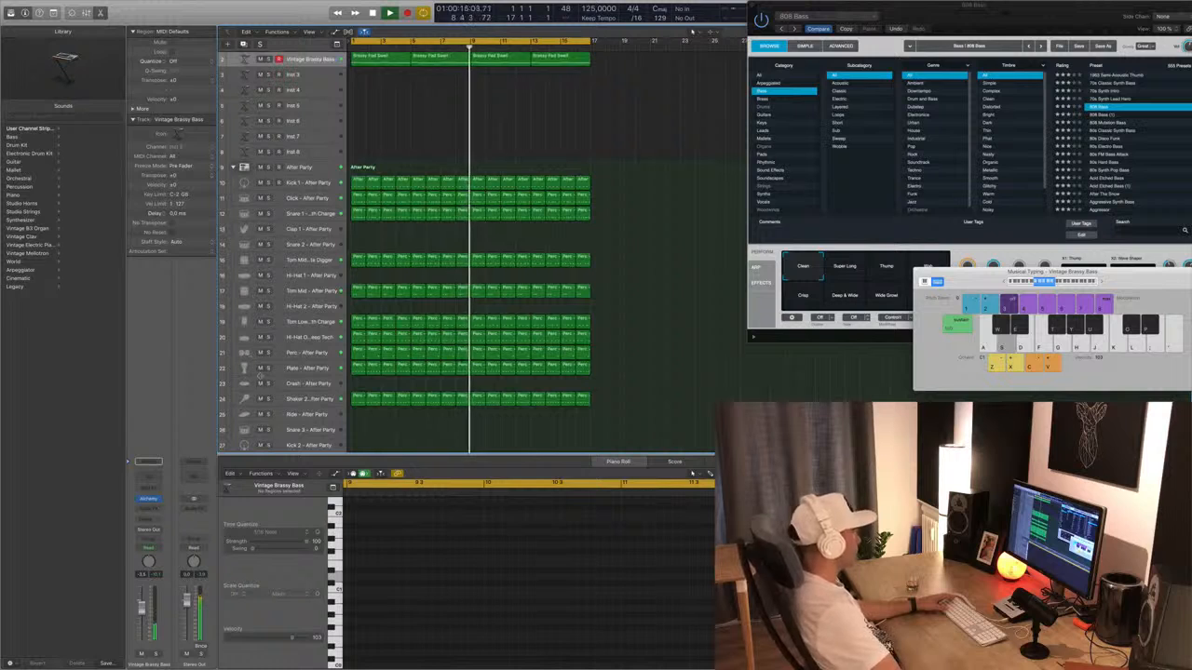
key(h)
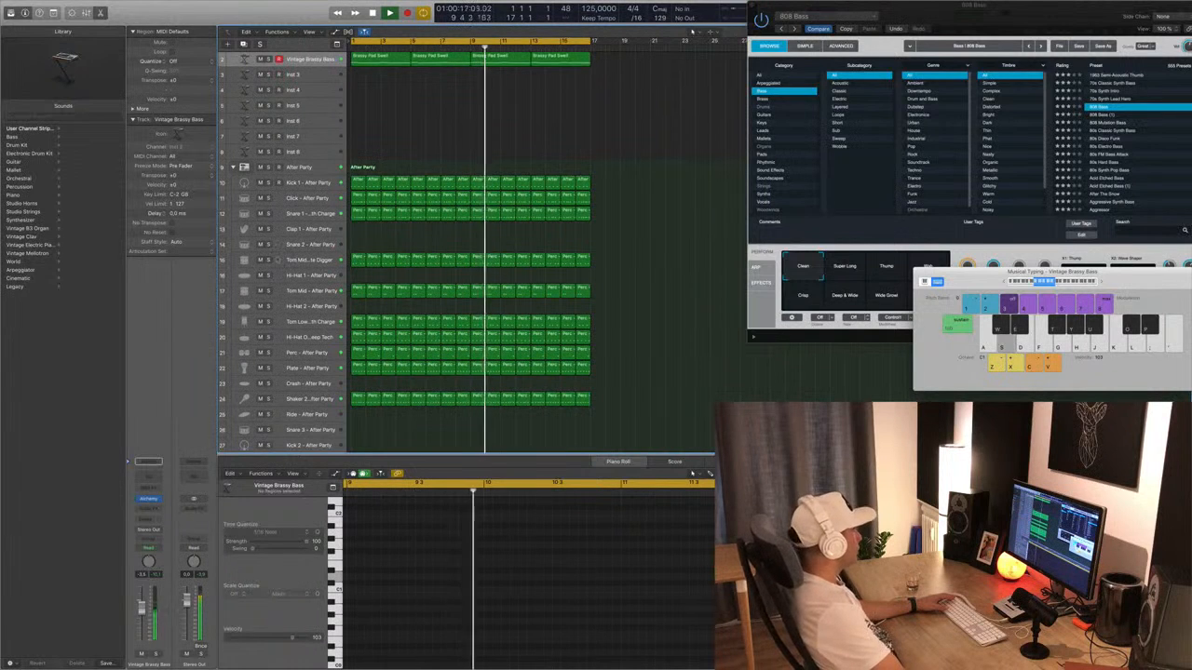
key(s)
click(261, 260)
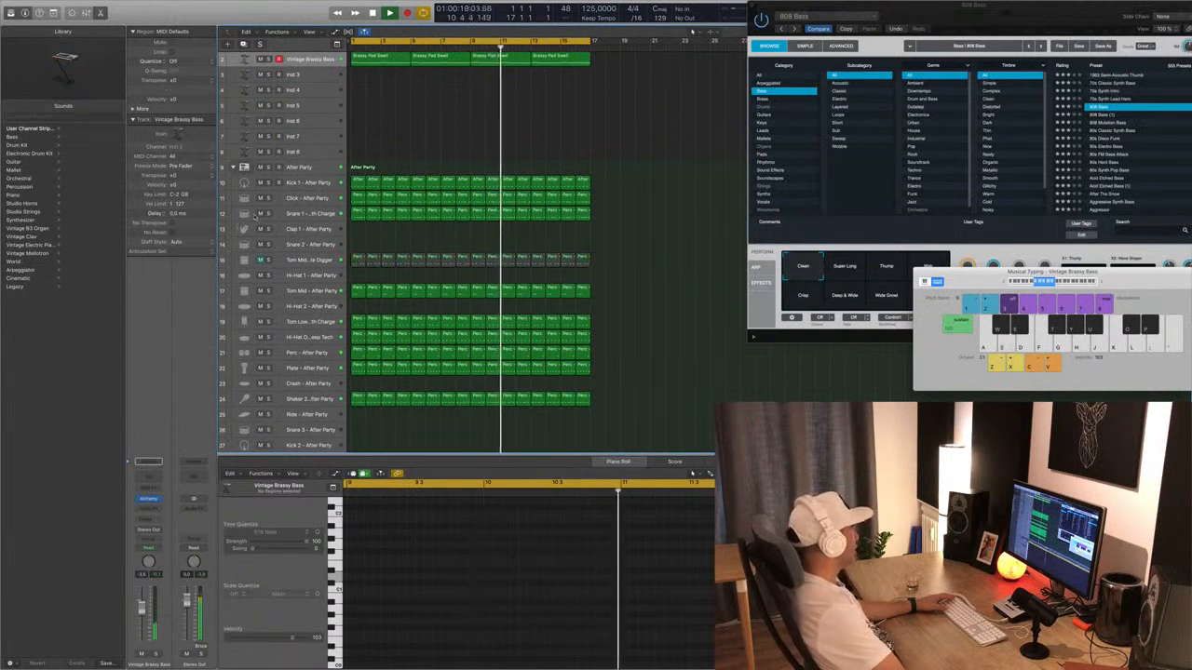
click(261, 213)
click(261, 197)
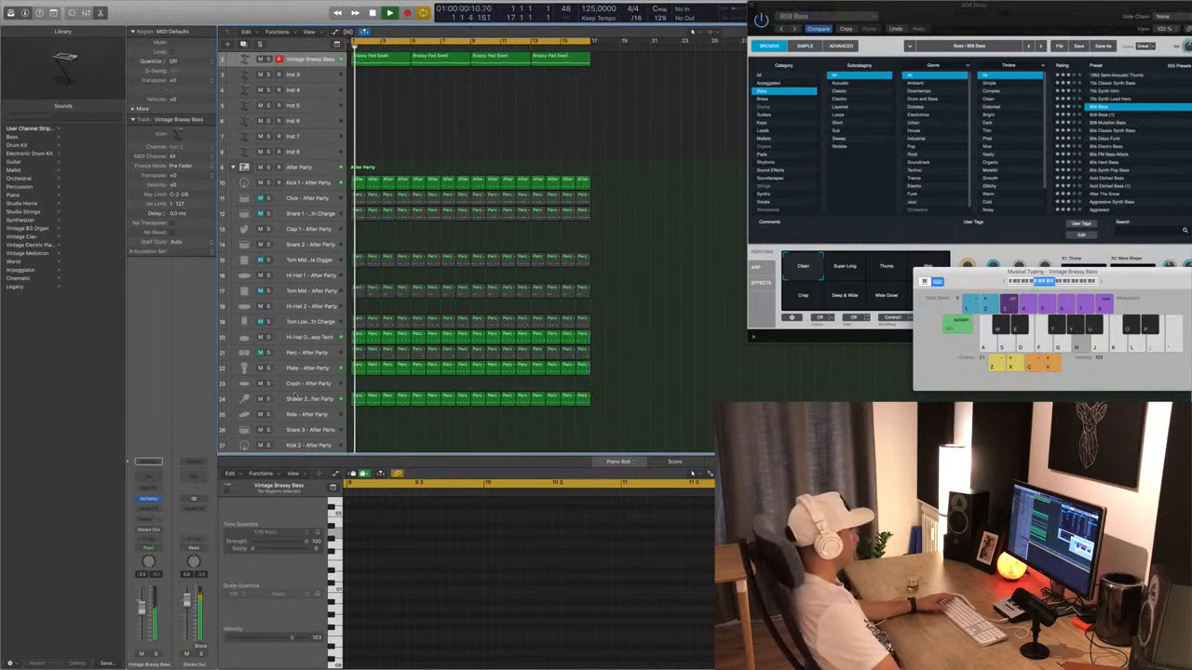
Unmute the Click drum track and select the empty Inst 3 track, with the beat playing from bar 1.
scroll(279, 398, up, 1)
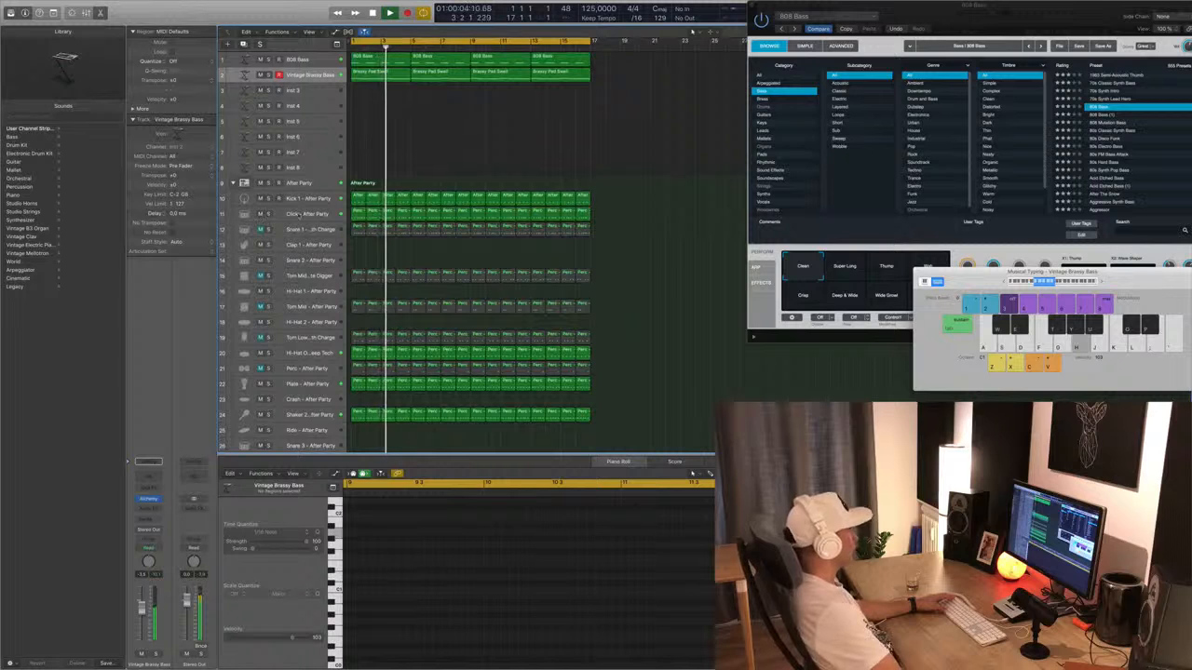
scroll(313, 206, up, 1)
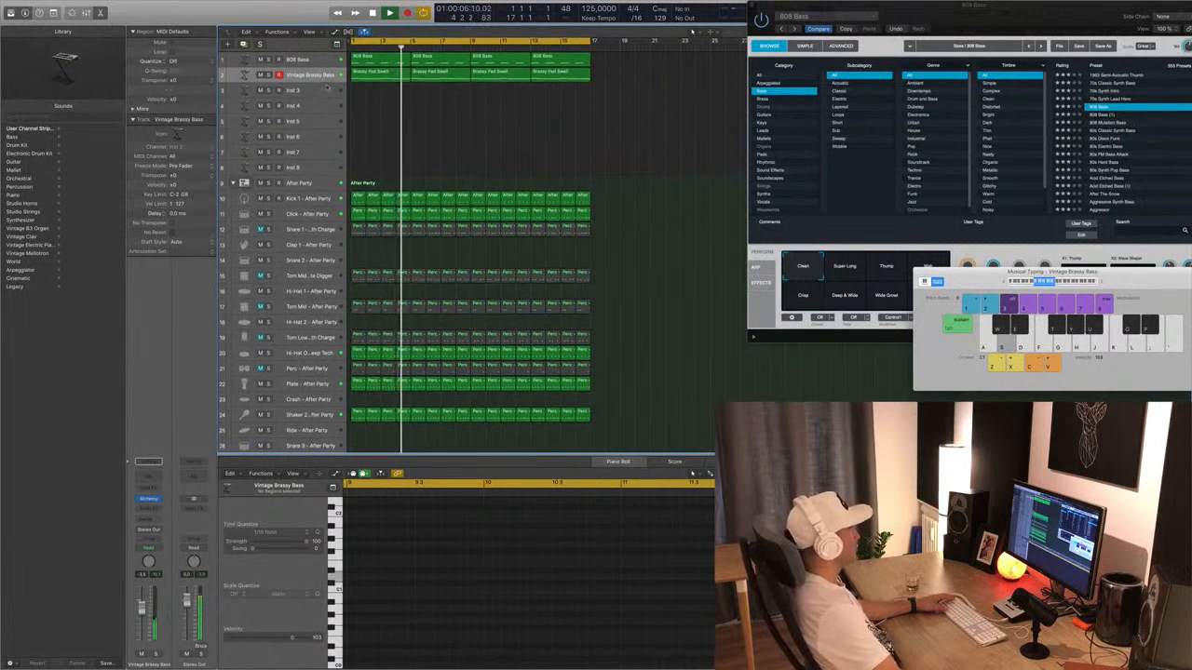
key(Down)
key(space)
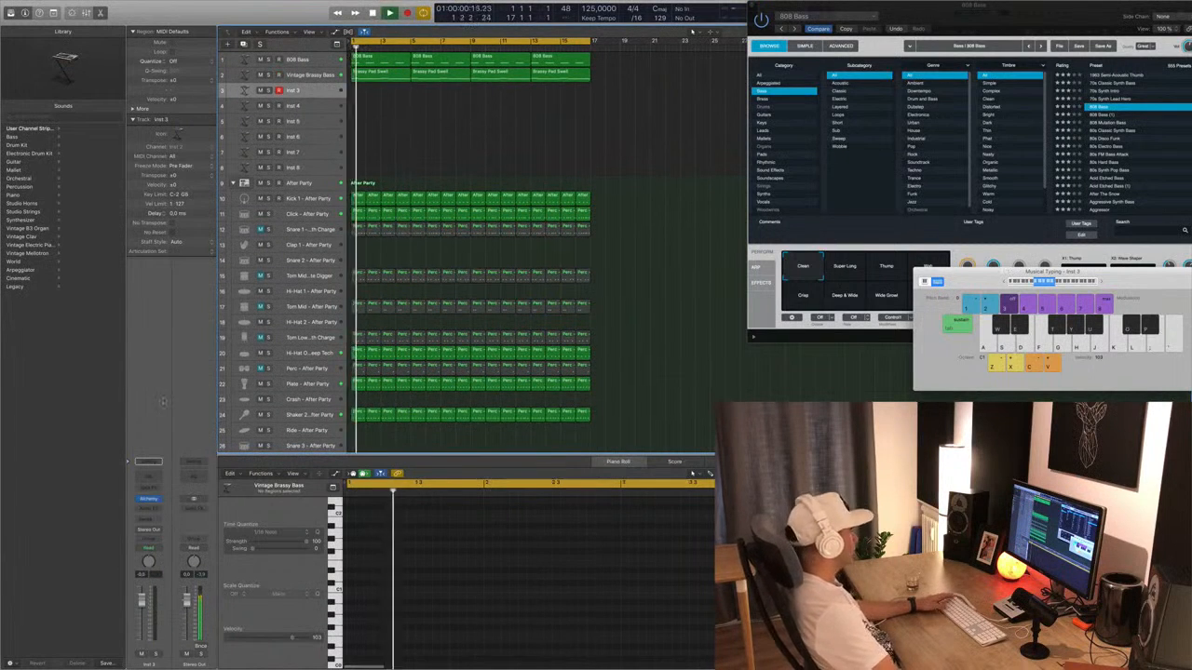
Open Alchemy on the Inst 3 track, move its window over the tracks, and load Bamboo Slurp from the Mallets category.
click(147, 500)
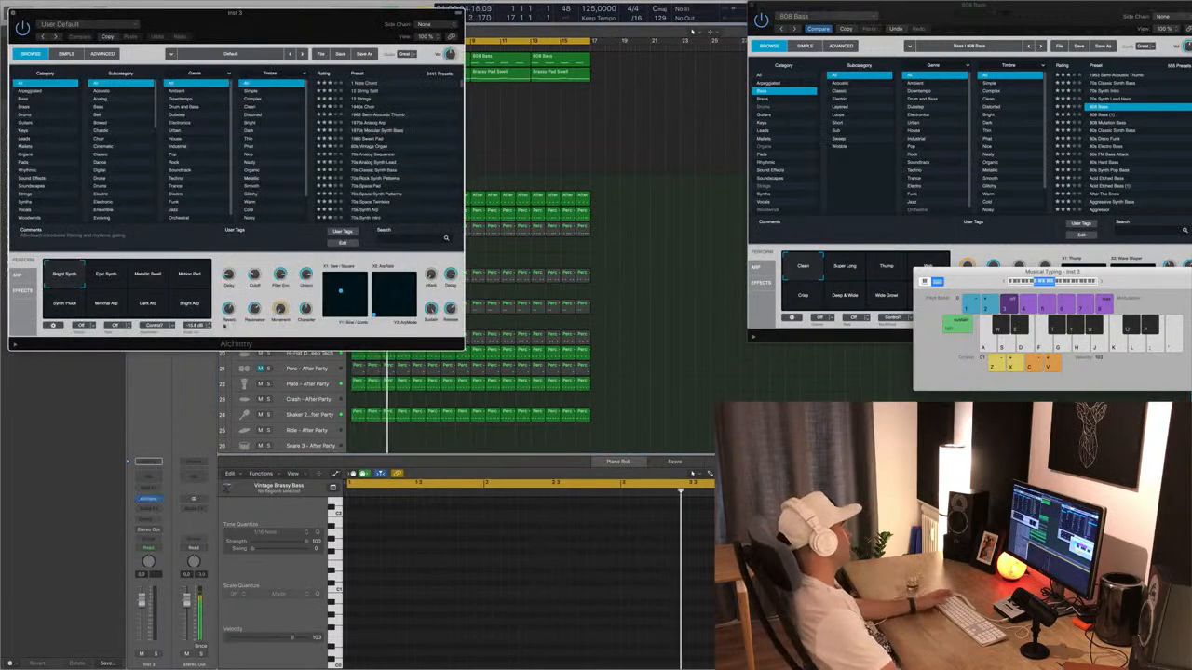
drag(337, 26, 655, 189)
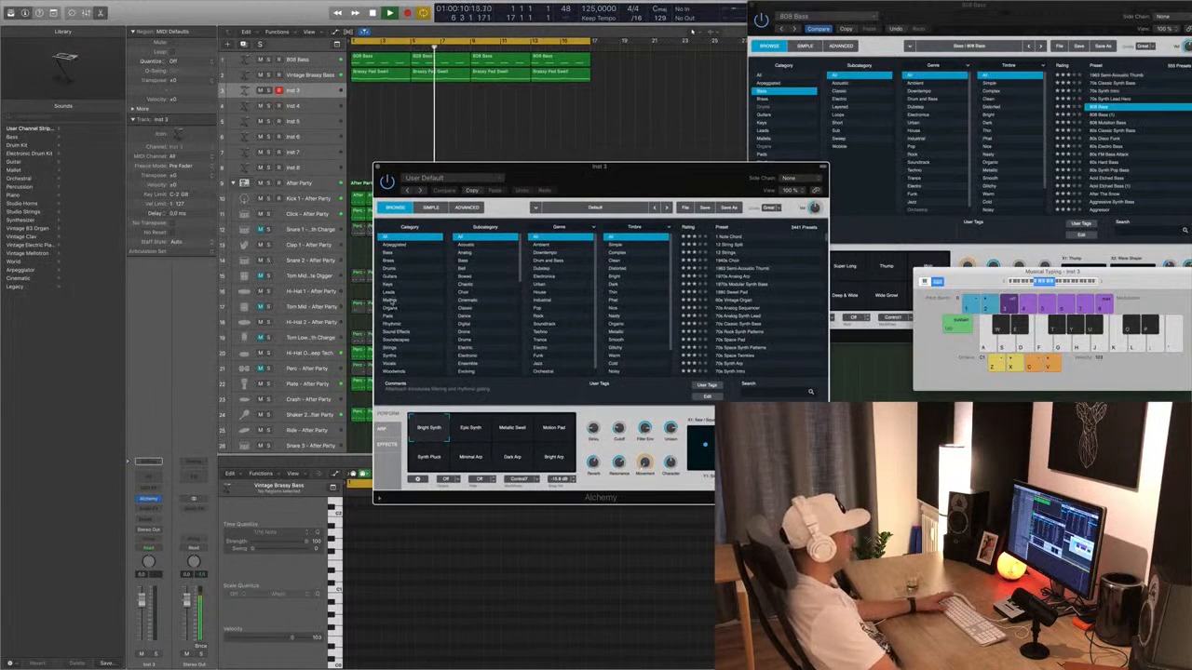
click(392, 301)
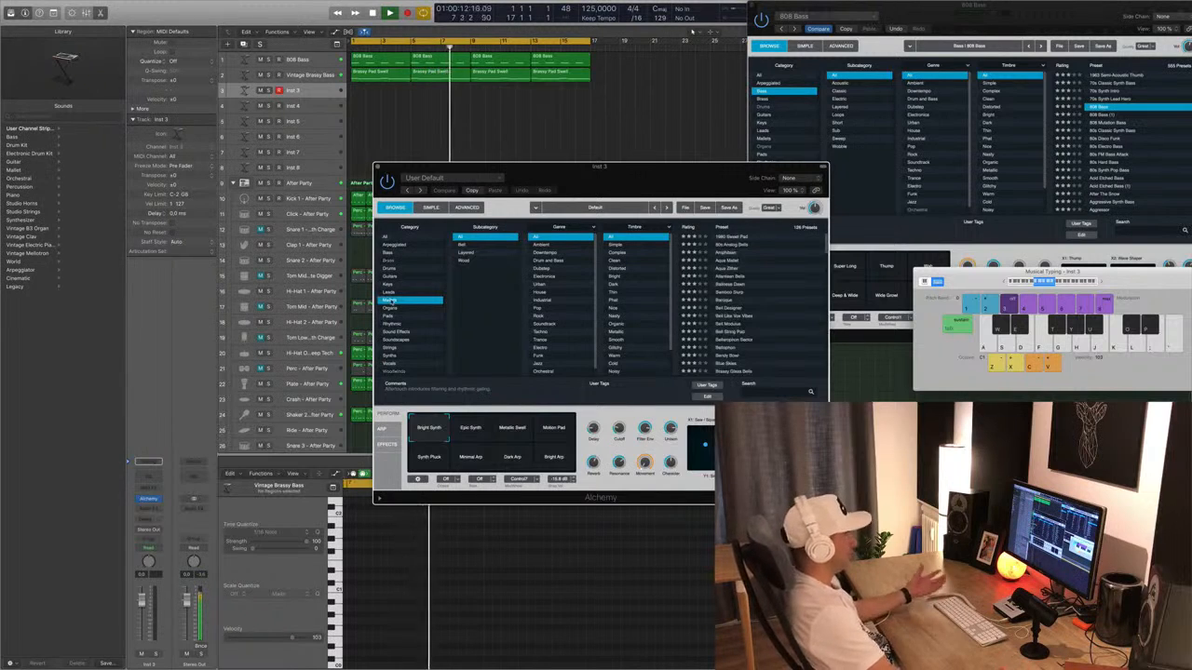
click(737, 293)
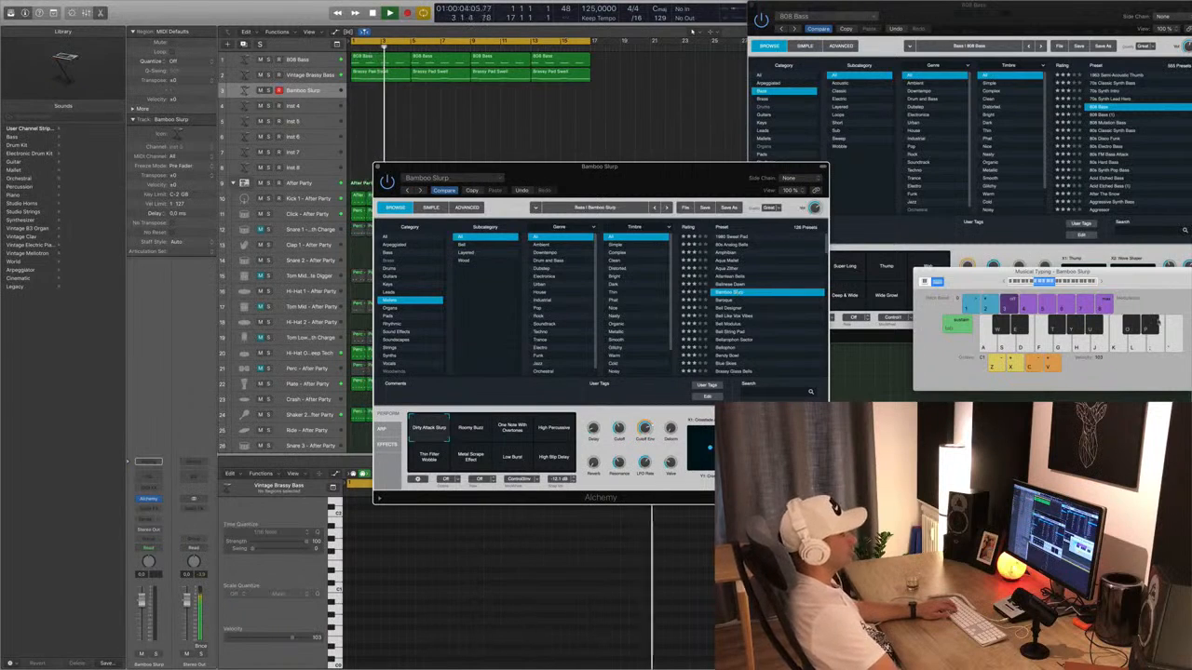
Try out the Bamboo Slurp sound with a few notes and place the Musical Typing window clear of the preset browser.
drag(1120, 278, 838, 295)
key(k)
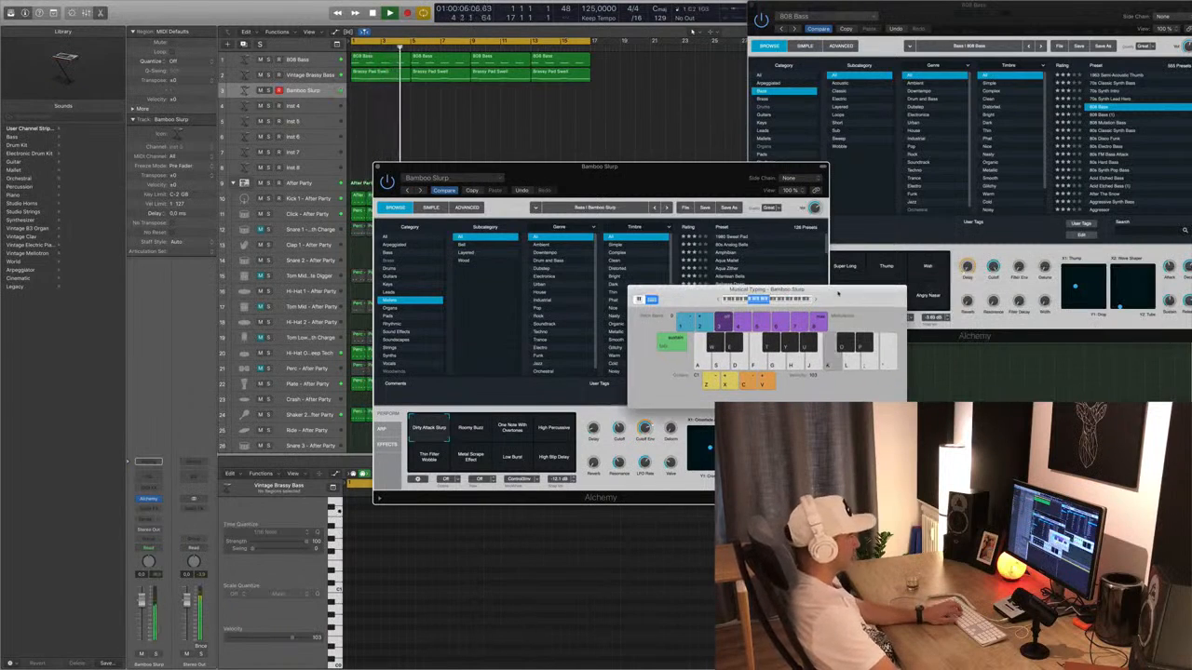
key(l)
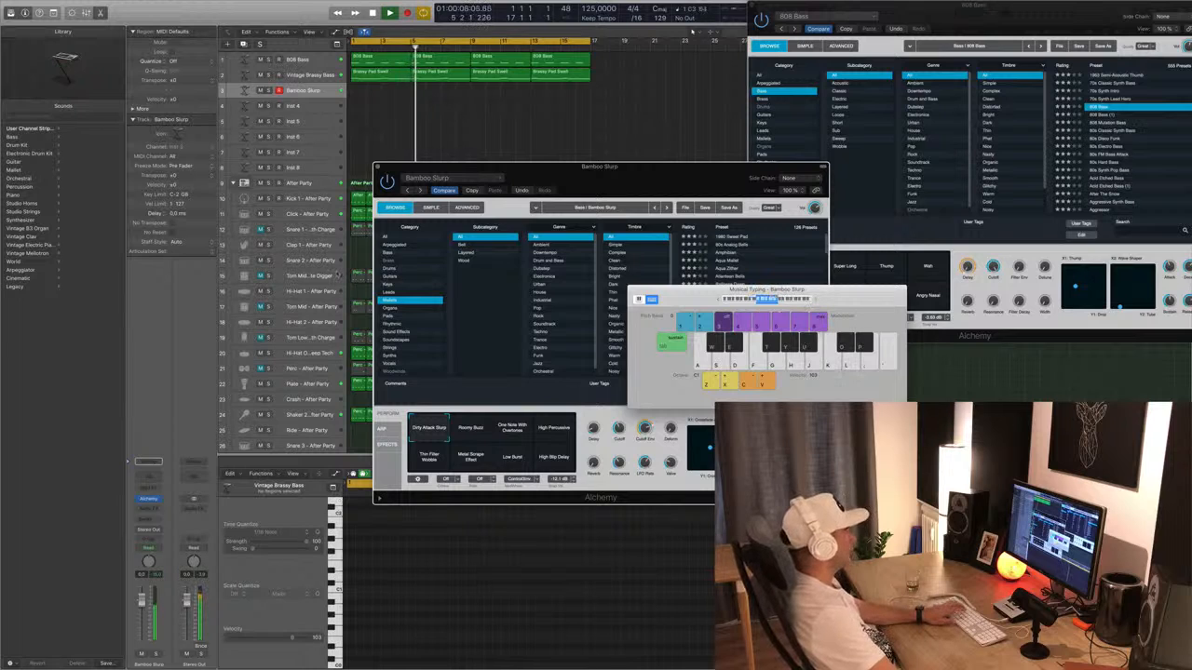
drag(810, 291, 1131, 228)
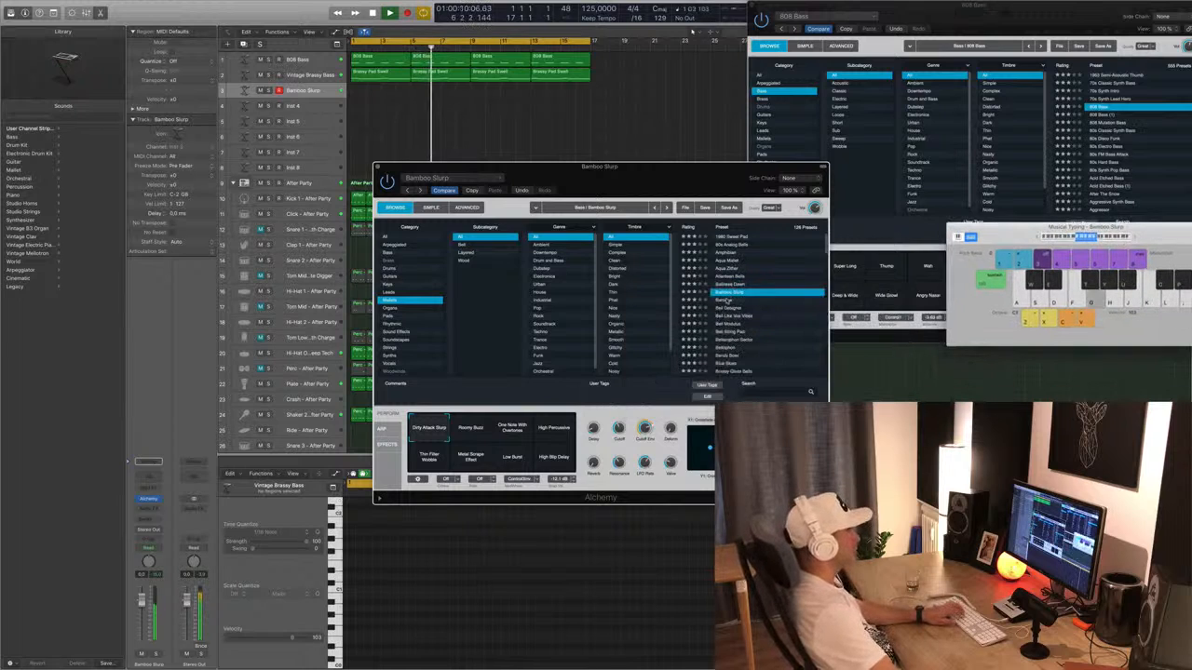
Load the Baroque mallet preset and play a few test notes over the beat.
click(728, 300)
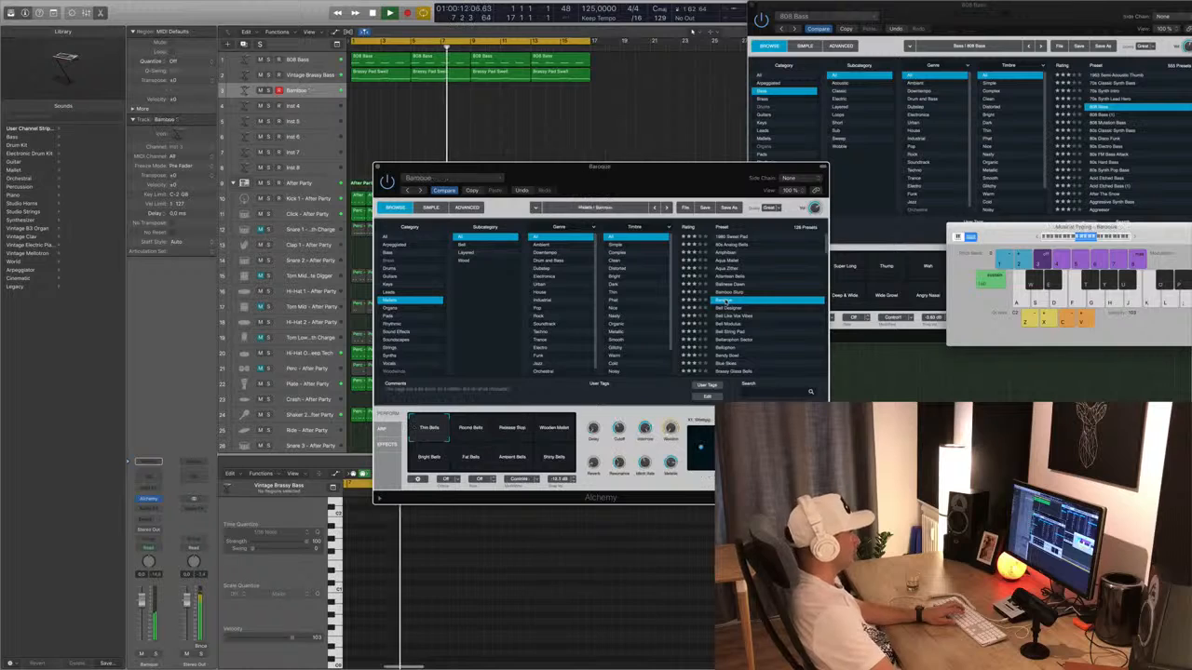
key(k)
key(l)
key(a)
key(d)
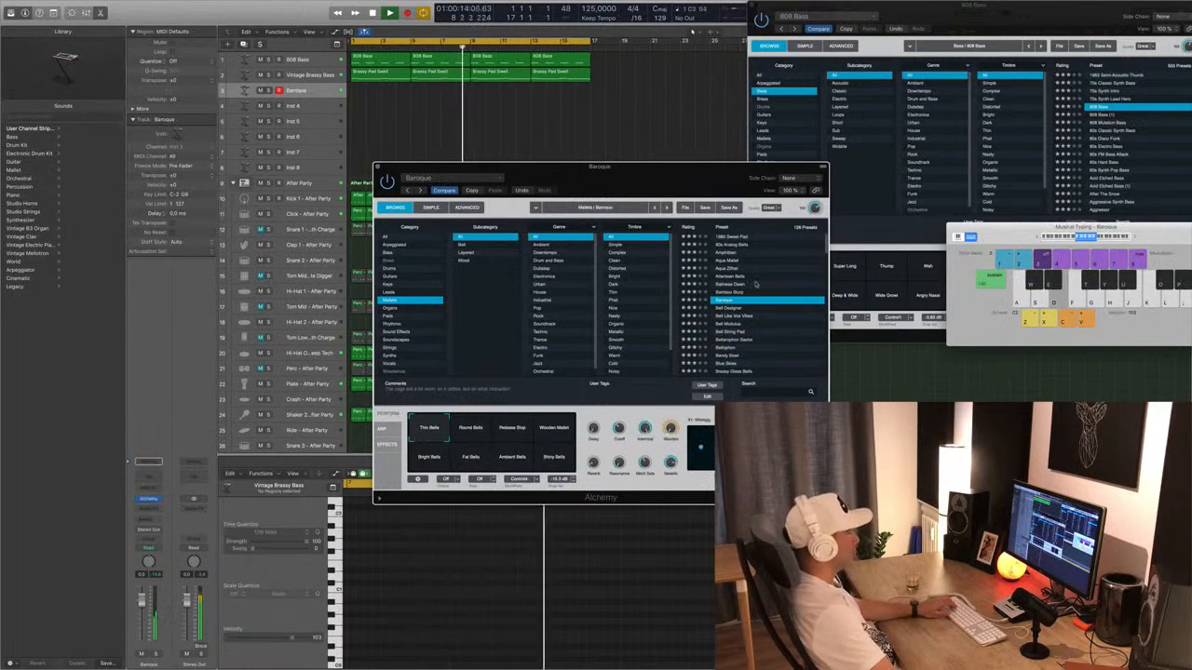
key(f)
Audition the Round Bells, Release Stop and Wooden Mallet variations of Baroque with test notes over the beat.
click(470, 423)
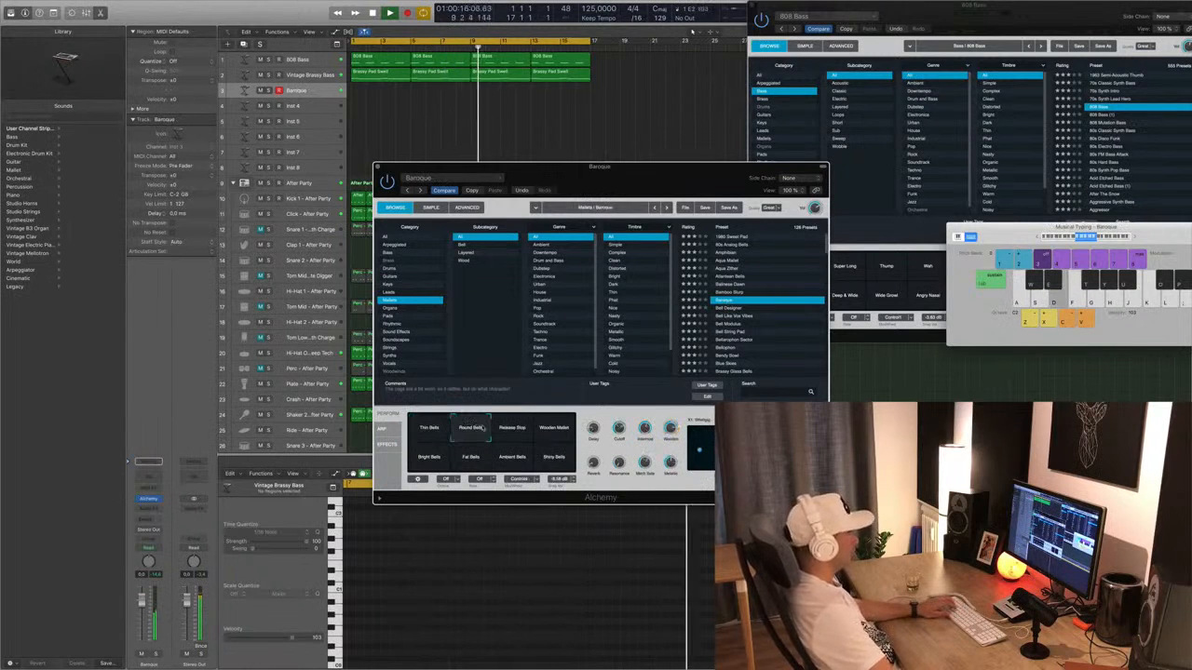
key(f)
click(511, 429)
click(553, 428)
key(f)
key(a)
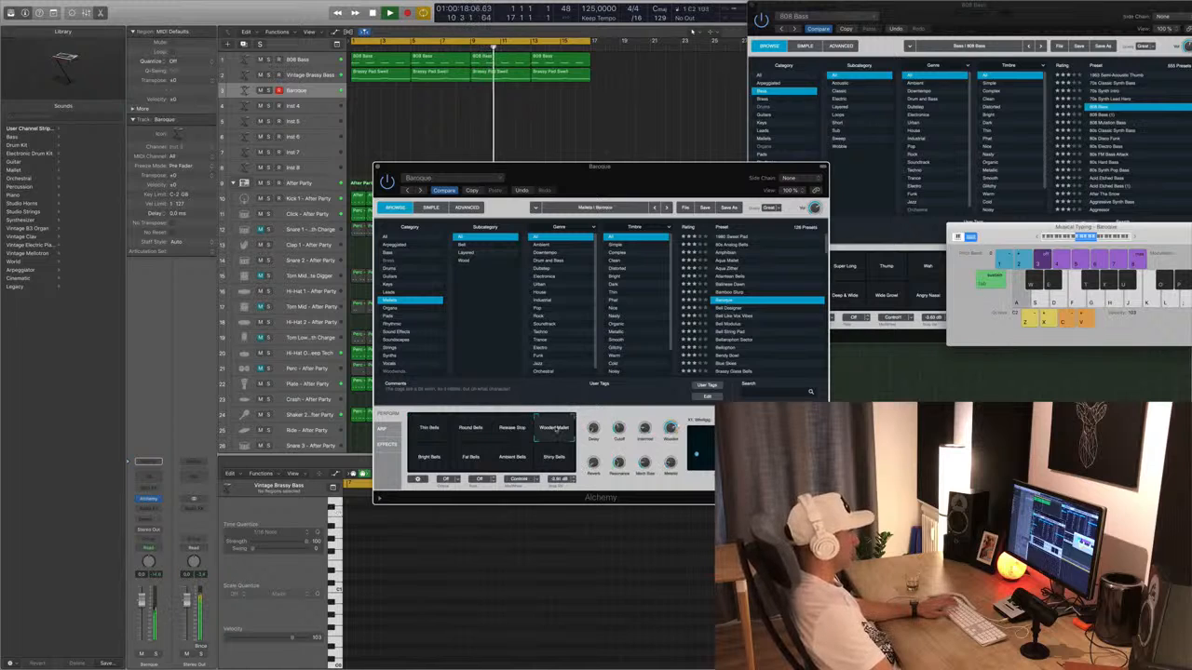
key(f)
key(g)
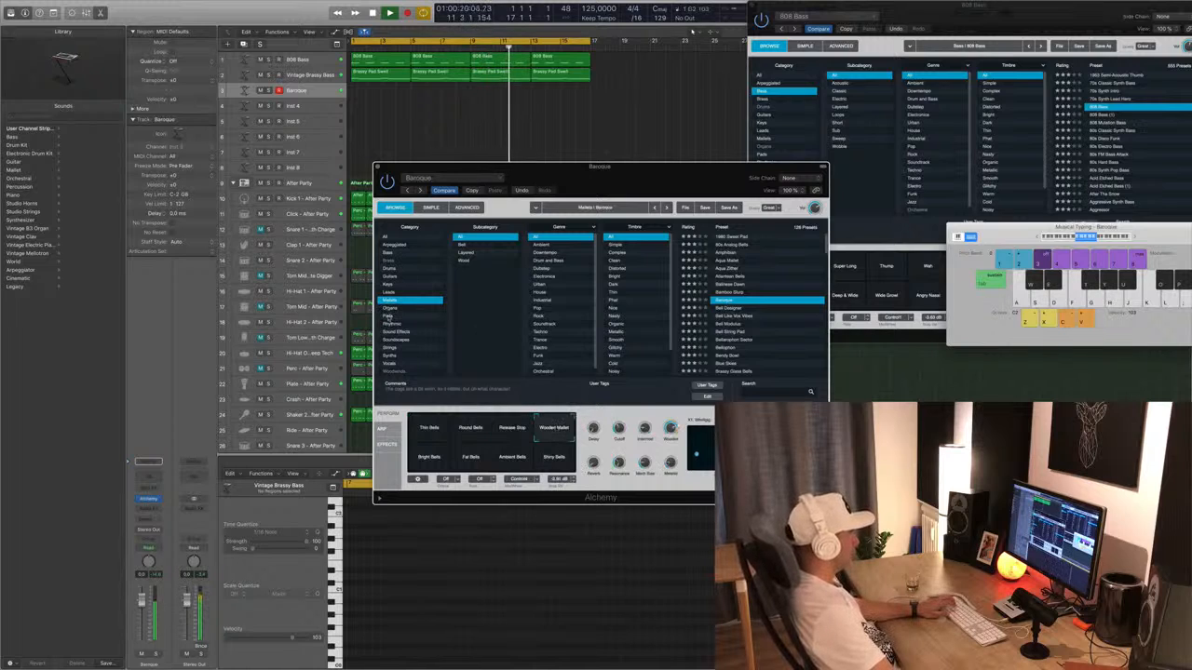
key(a)
Load the Amber Dark preset from the Pads category and move the Alchemy window clear of the track regions.
click(389, 317)
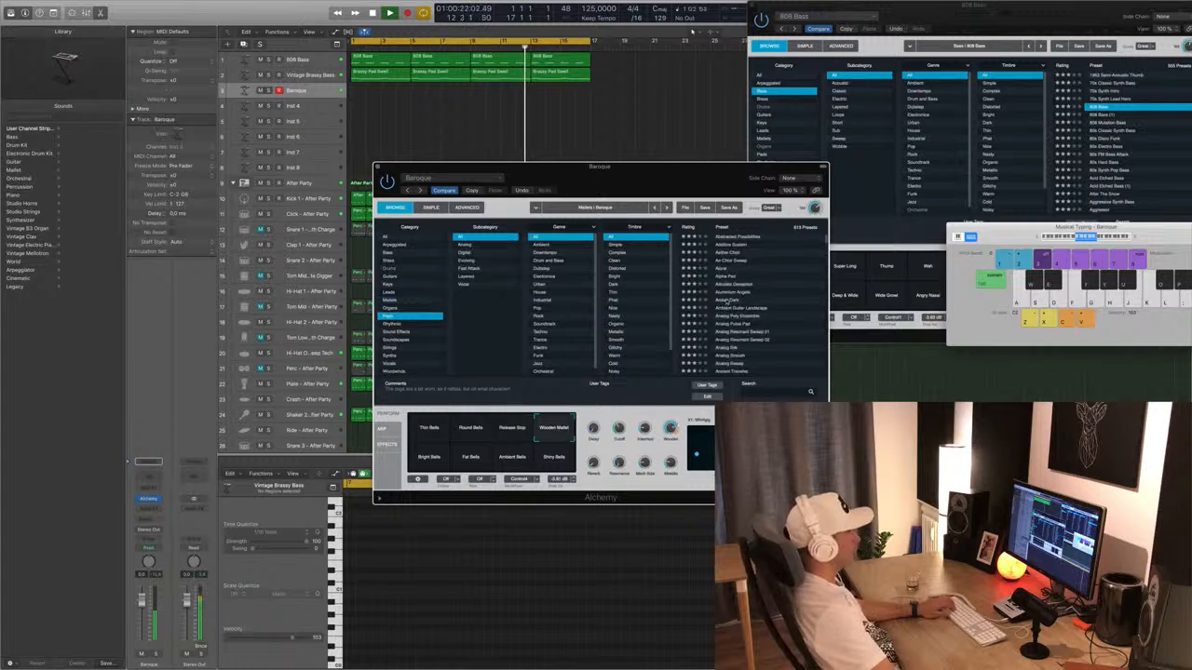
click(724, 300)
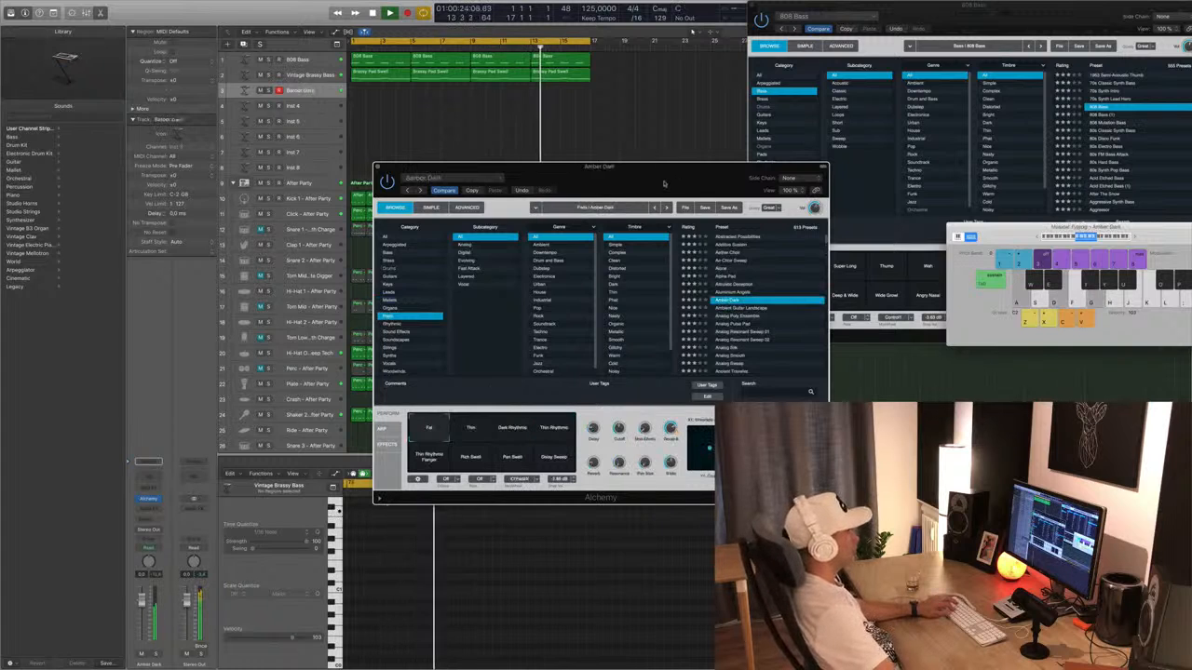
drag(596, 167, 824, 144)
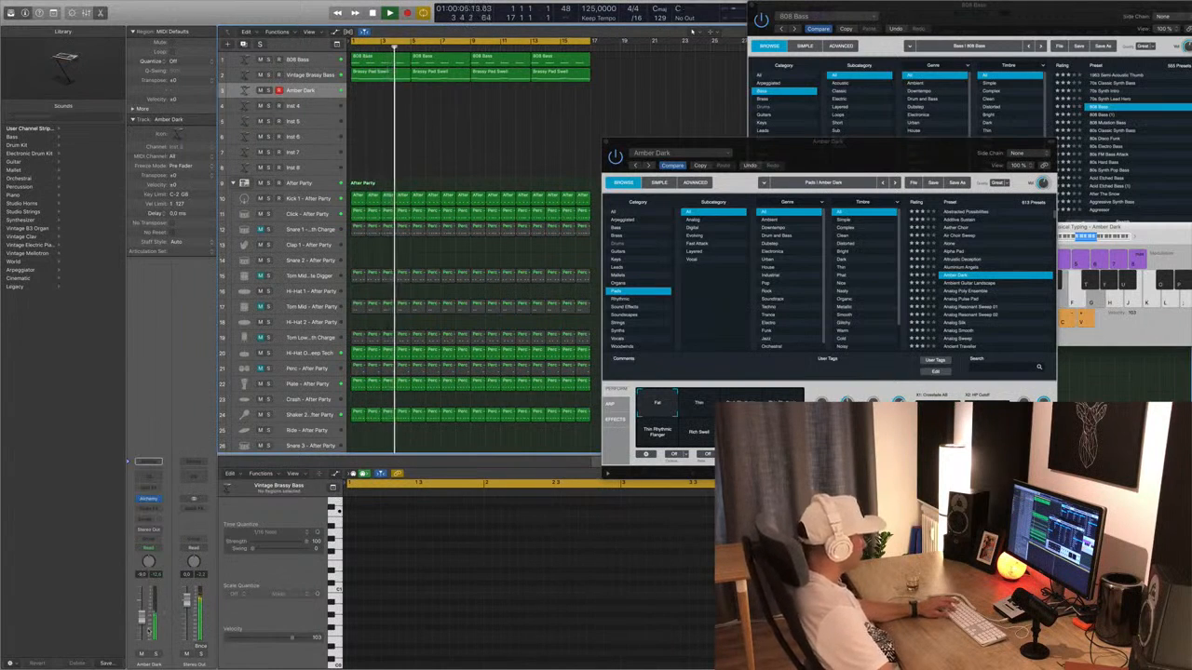
Record sustained chords on the Amber Dark track from bar 5 to bar 9 and move the region to bar 1.
key(r)
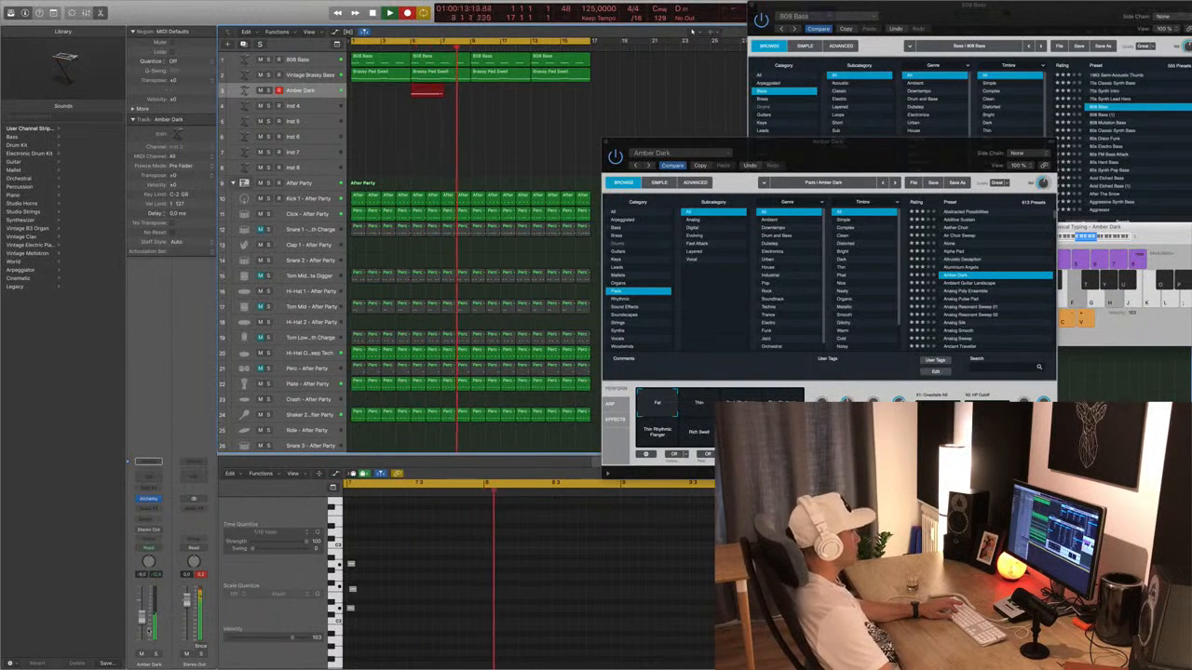
key(space)
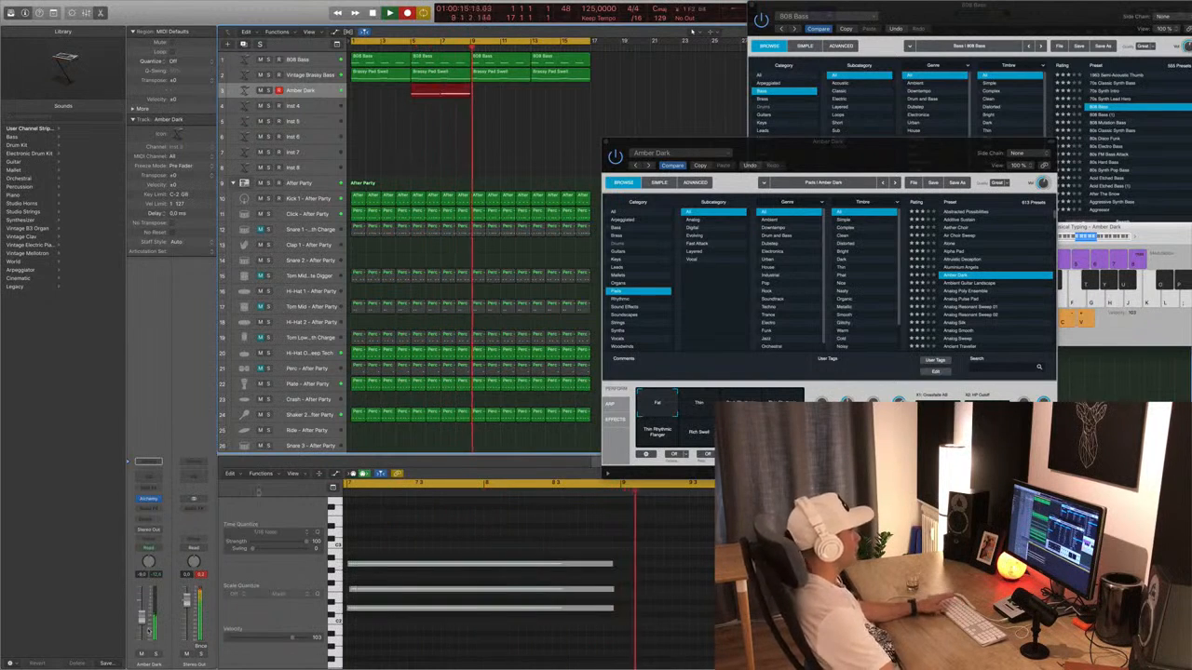
drag(443, 88, 383, 88)
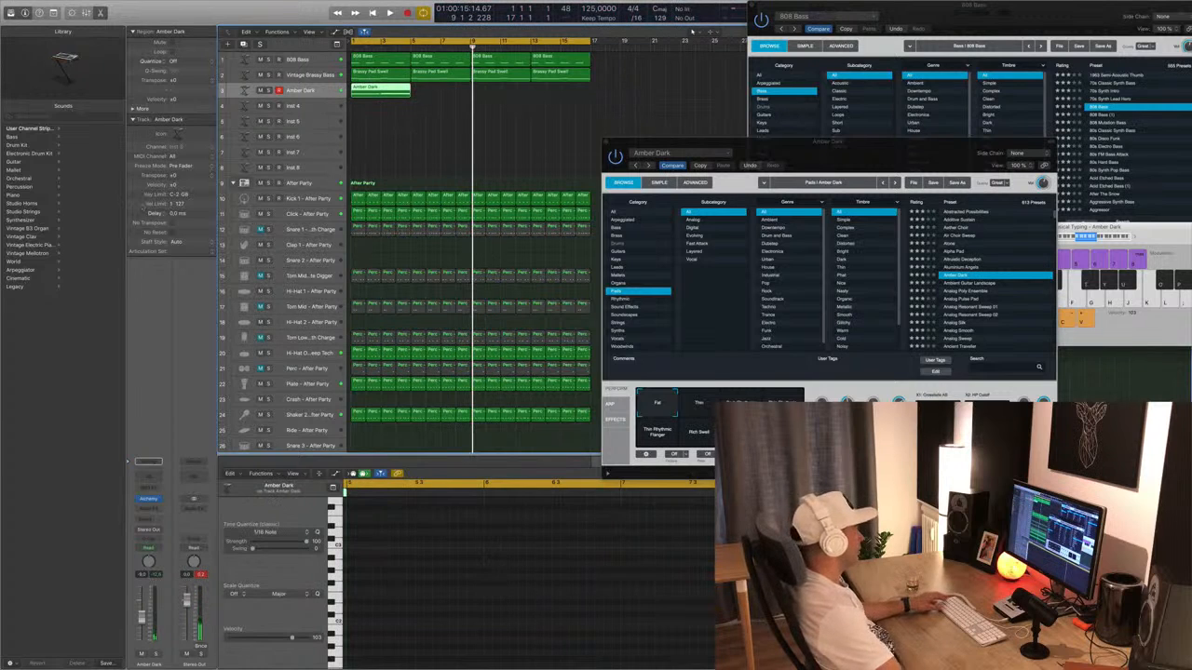
Quantize the recorded Amber Dark notes to 1/16 Note and select only that region to show its notes in the Piano Roll.
click(369, 91)
key(super+a)
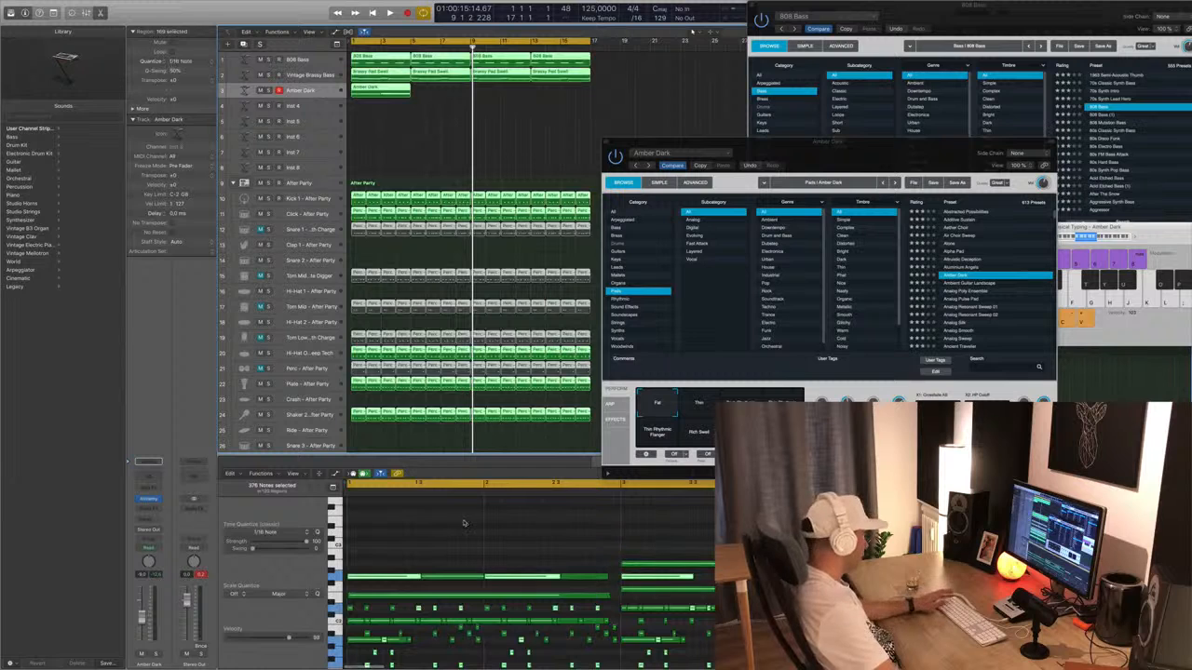
click(480, 523)
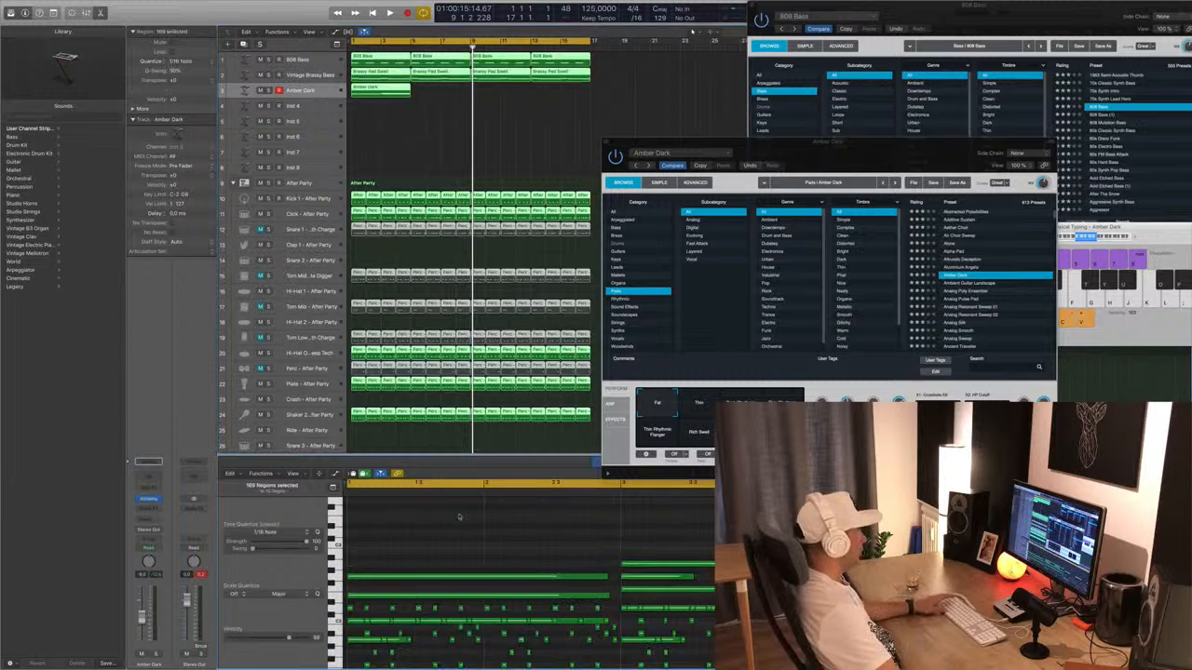
key(space)
click(421, 119)
click(381, 97)
key(space)
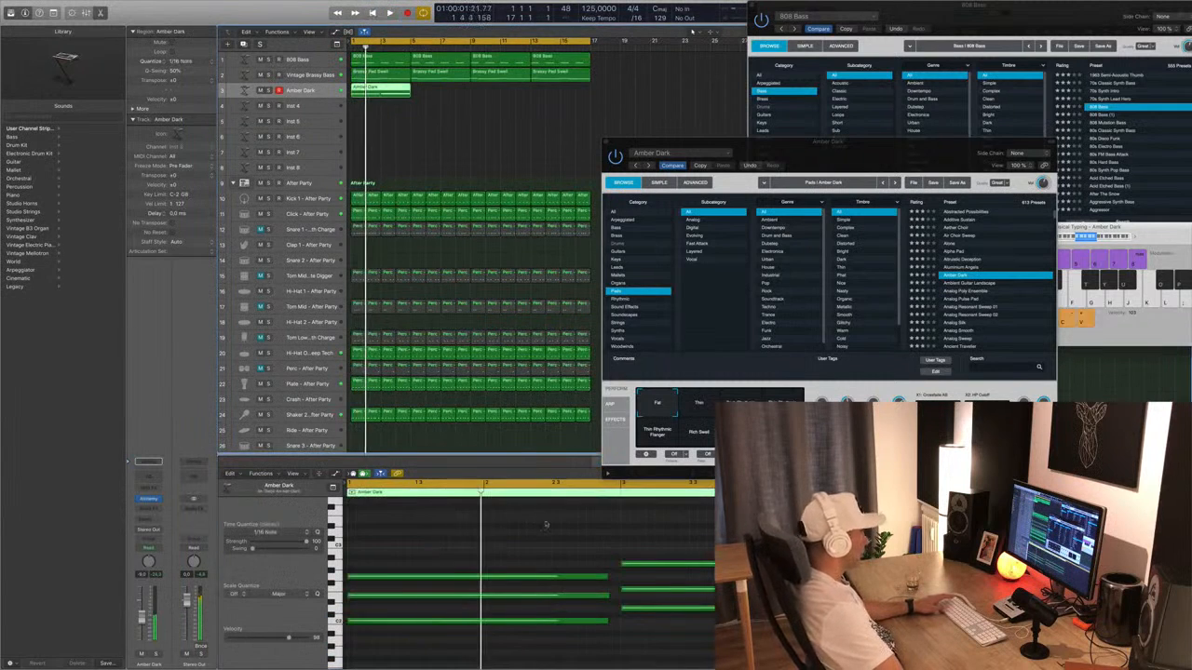
Extend the three notes of the first Amber Dark chord to bar 3, select the second chord's notes, and play from bar 1.
drag(561, 528, 575, 638)
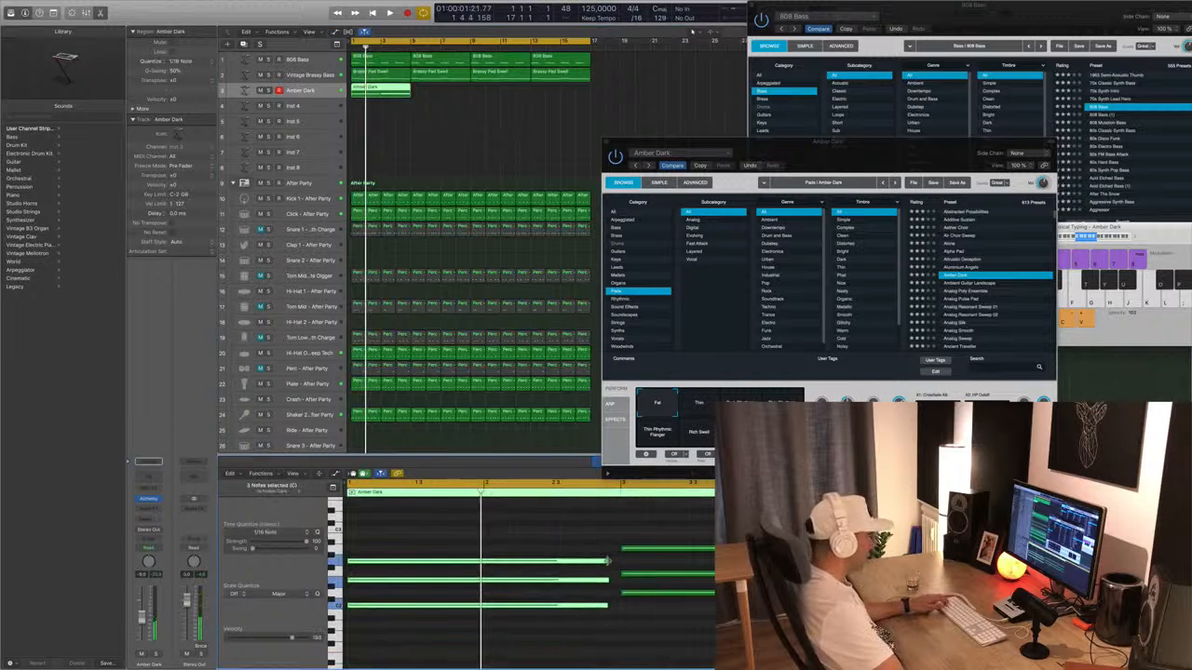
drag(607, 562, 618, 564)
drag(731, 527, 745, 614)
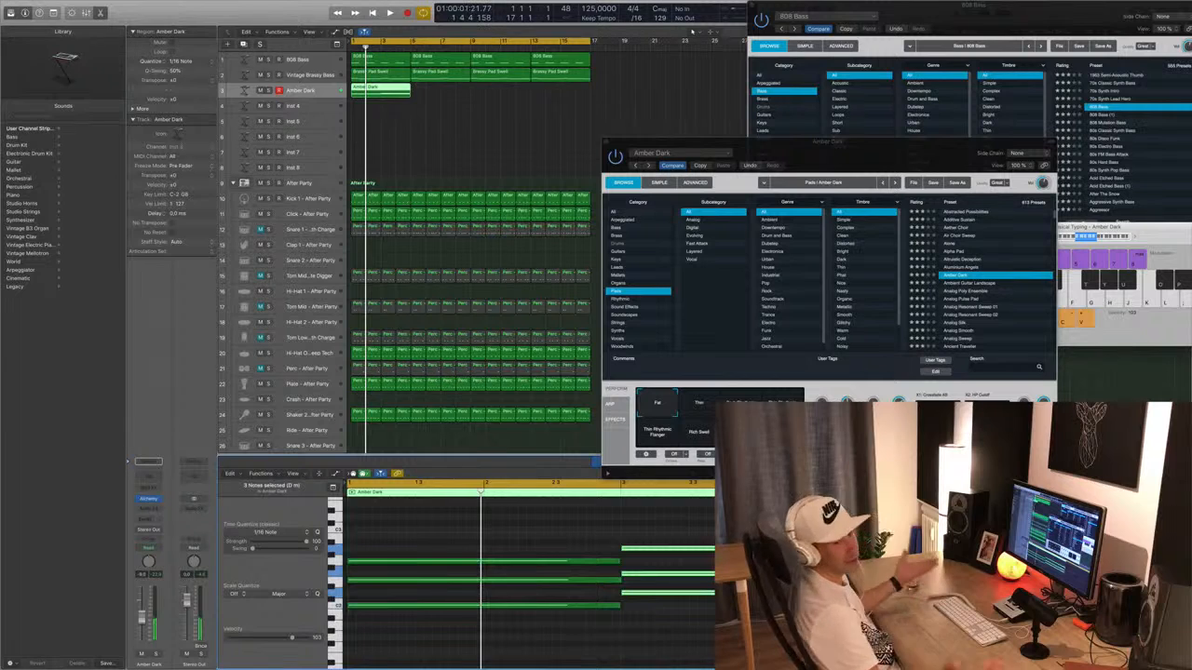
key(space)
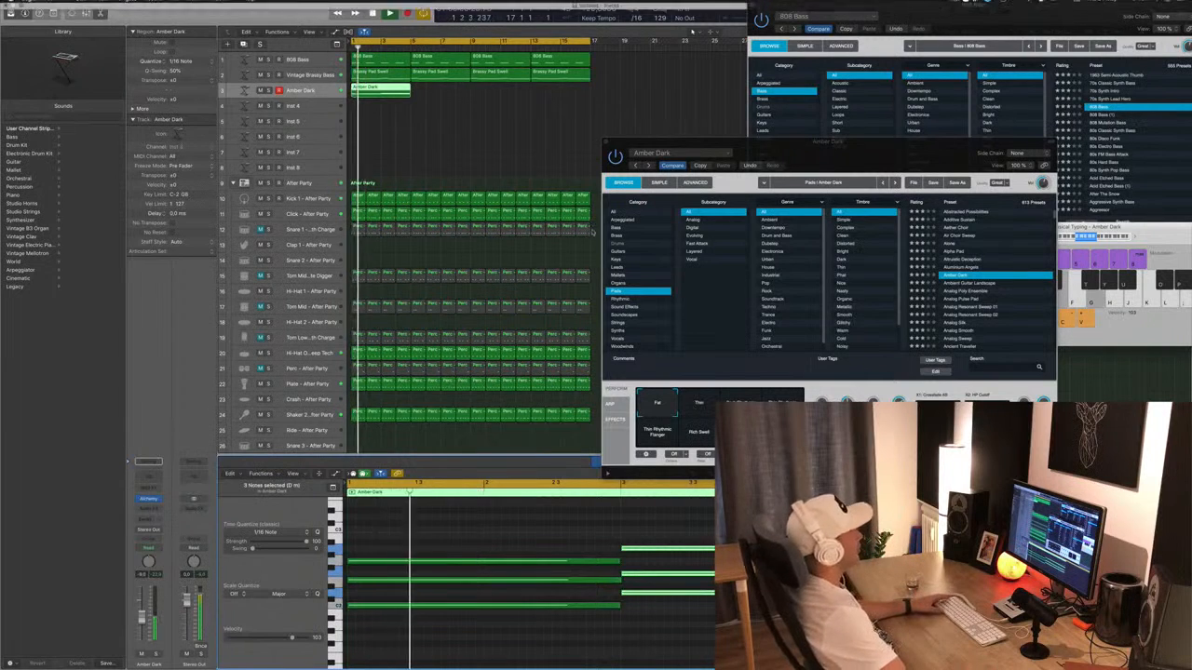
click(462, 157)
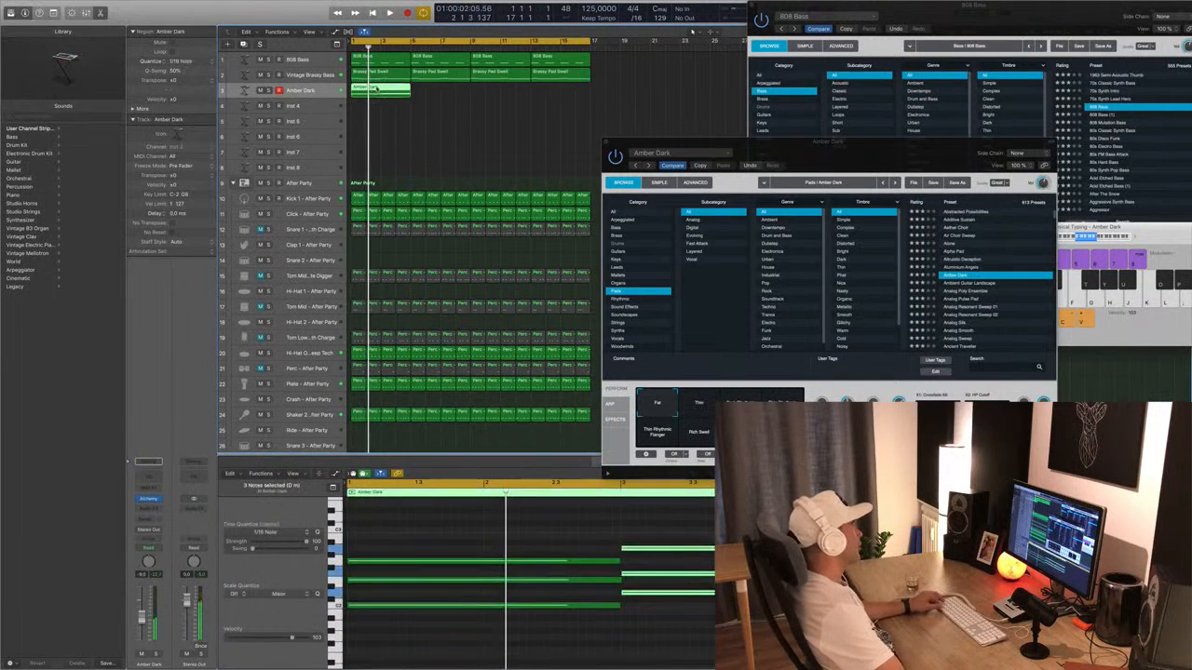
Repeat the four-bar Amber Dark region at bars 5, 9 and 13 and clear the region selection.
drag(377, 90, 437, 92)
mouse_move(520, 93)
mouse_down()
mouse_move(396, 91)
mouse_move(513, 96)
mouse_up()
click(511, 139)
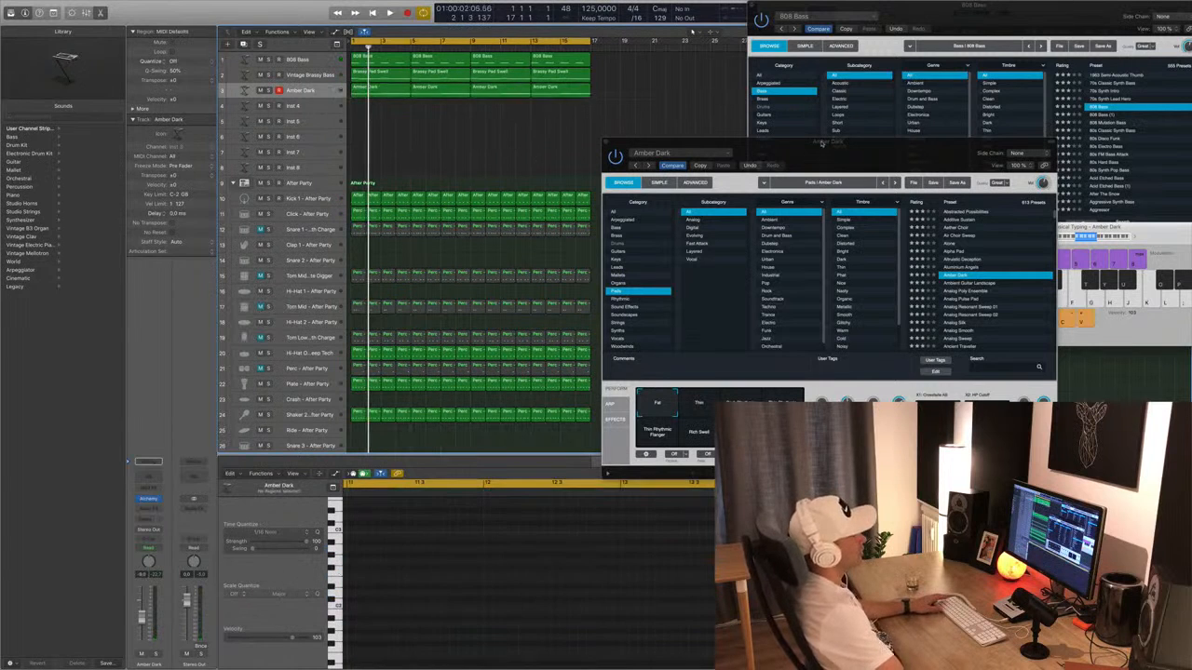
drag(821, 141, 837, 145)
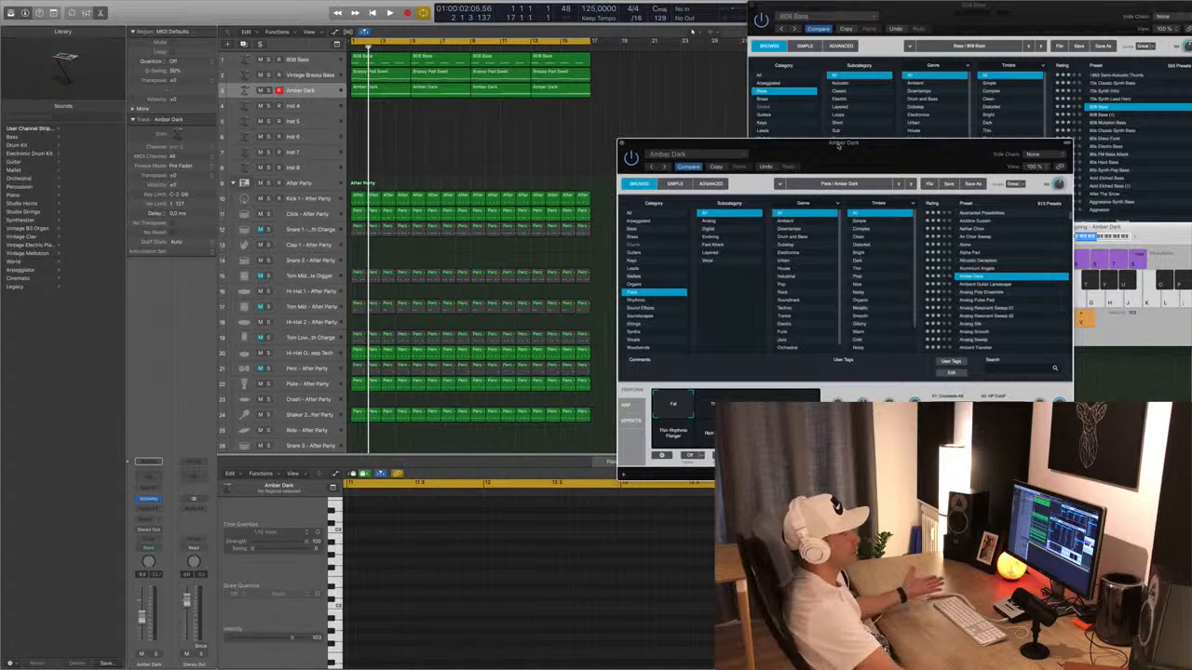
Play the beat while comparing Amber Dark's performance variations, including Thin, Rich Swell and Delay Sweep, and settle on Dark Rhythmic.
key(space)
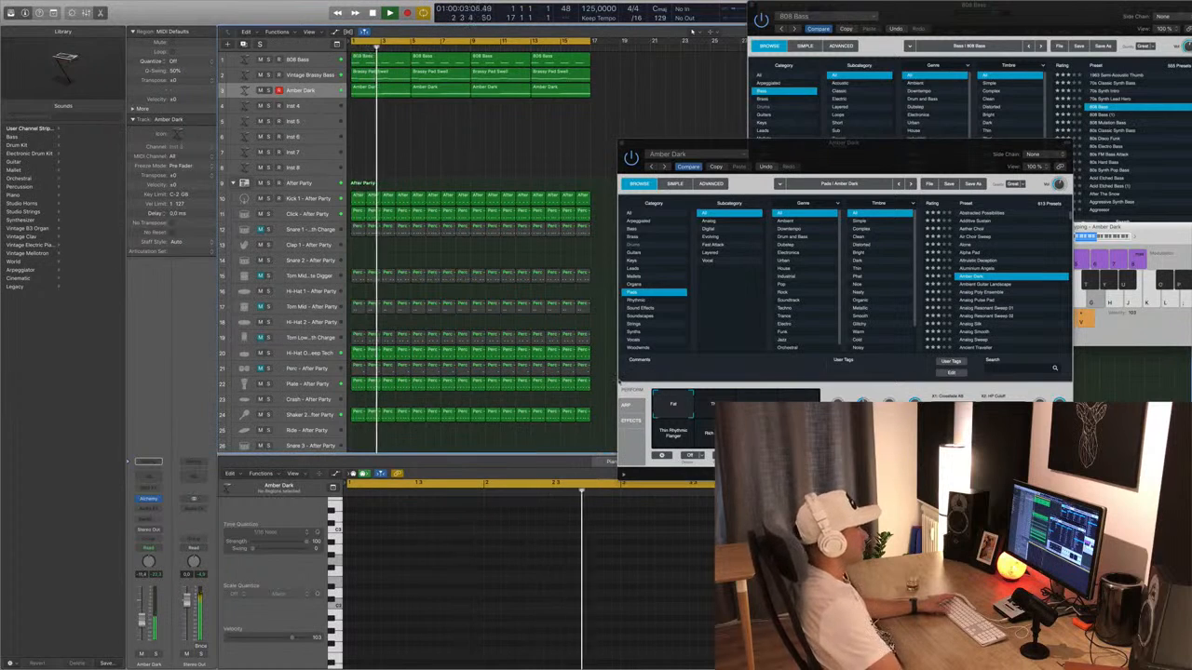
drag(879, 157, 640, 183)
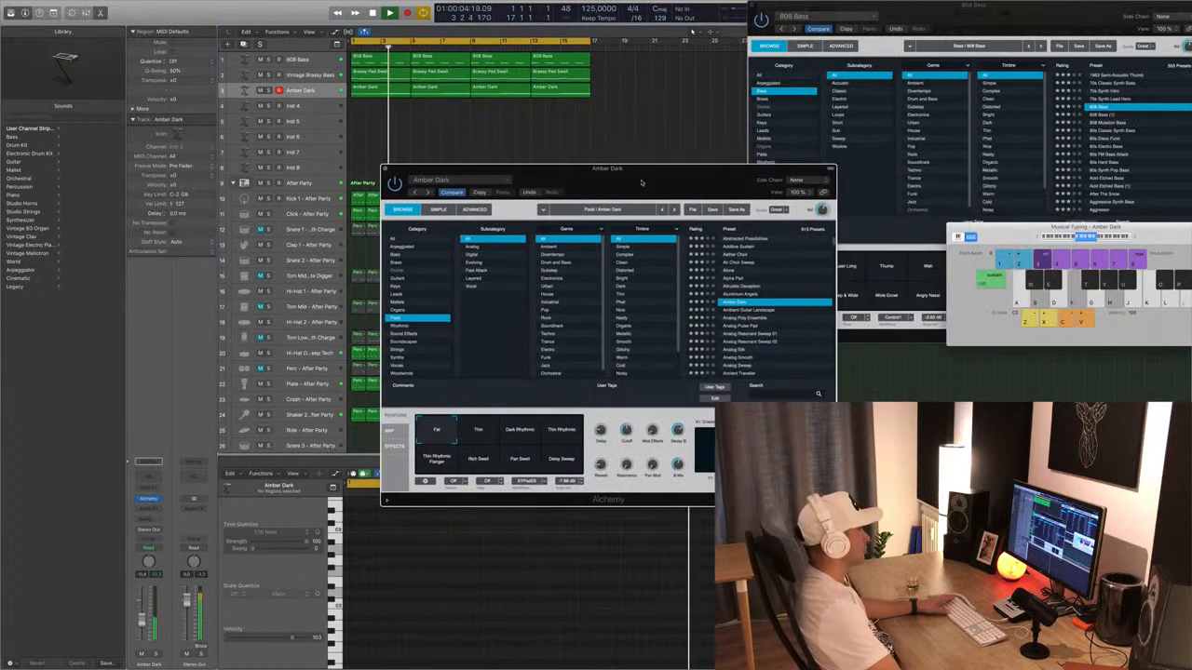
click(476, 428)
click(521, 431)
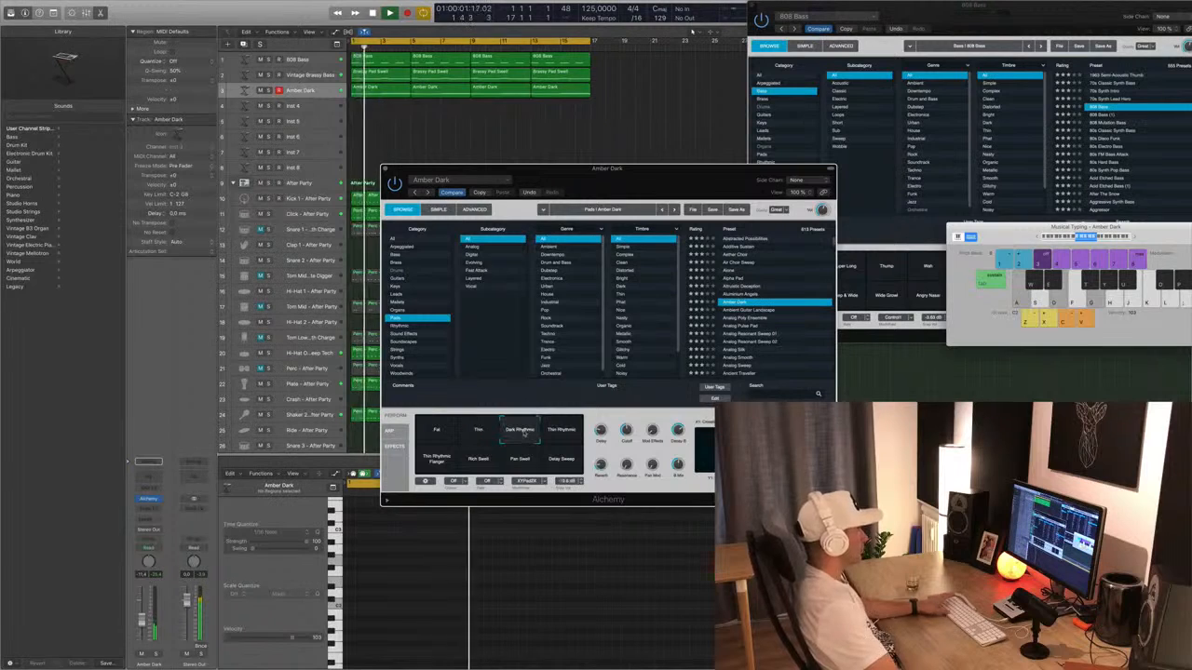
drag(577, 168, 648, 149)
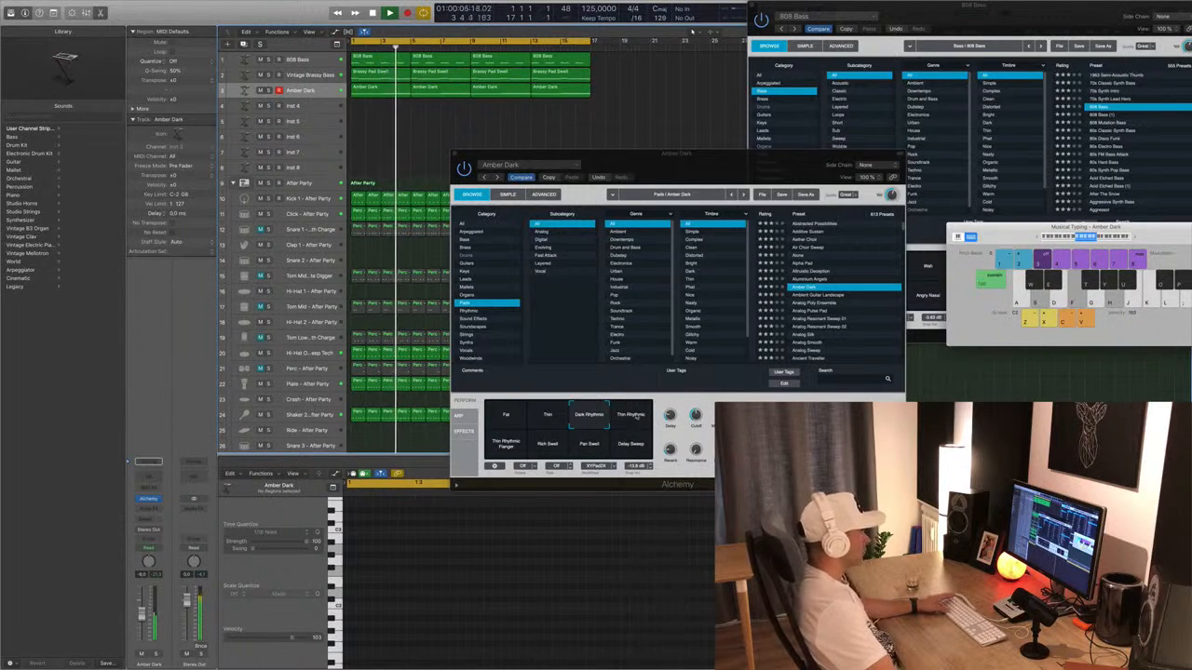
click(636, 416)
click(506, 444)
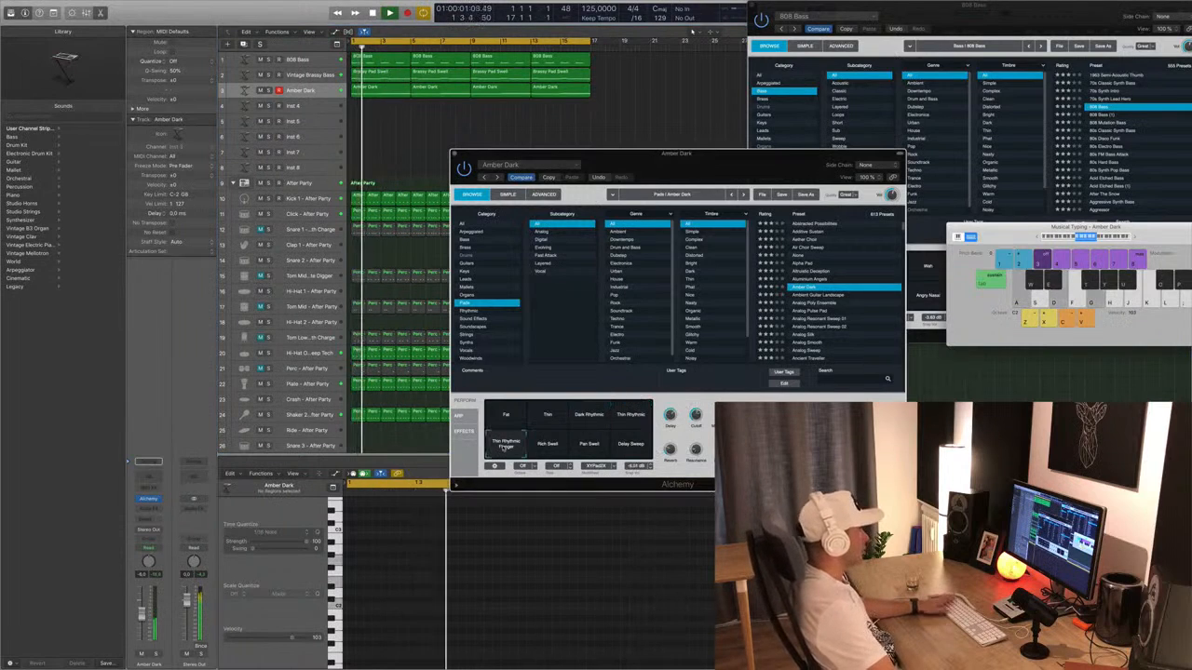
click(559, 450)
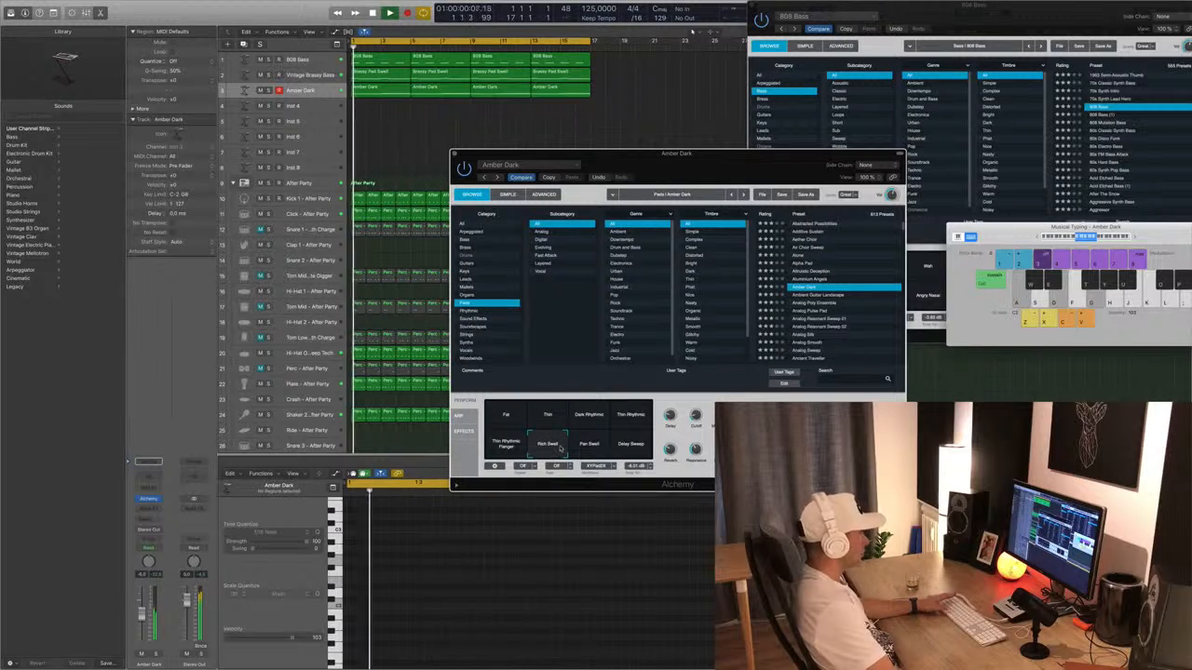
click(590, 446)
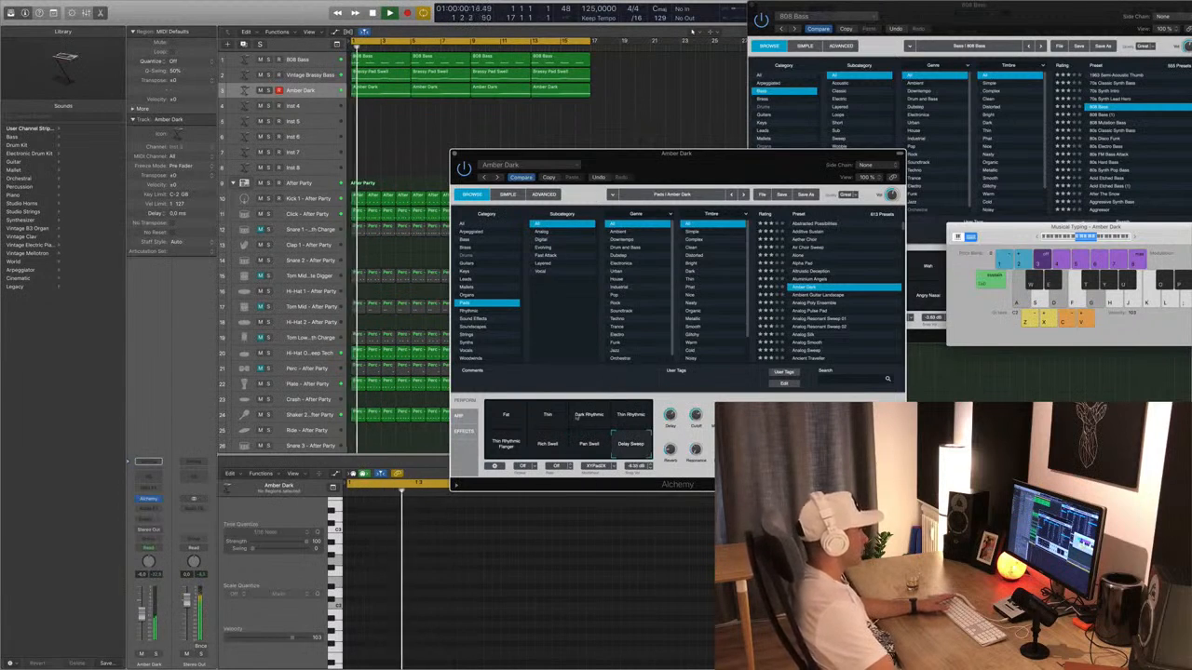
click(587, 419)
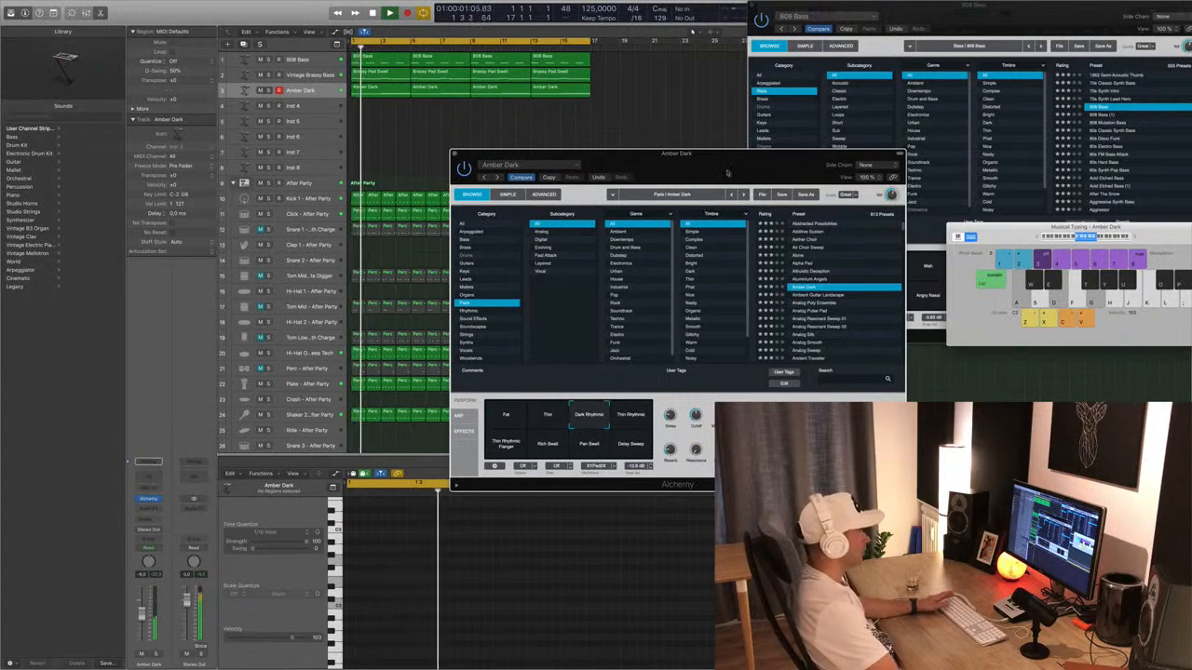
Move the Amber Dark instrument window clear of the arrangement and close it.
drag(767, 170, 941, 193)
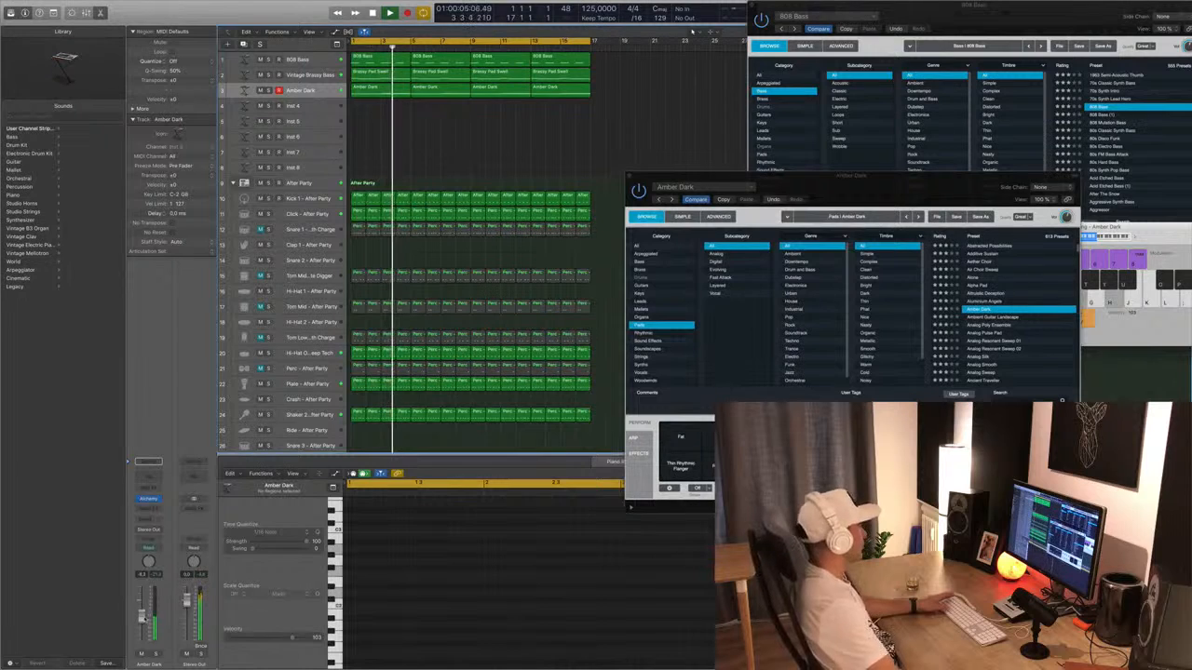
drag(708, 182, 619, 182)
click(541, 178)
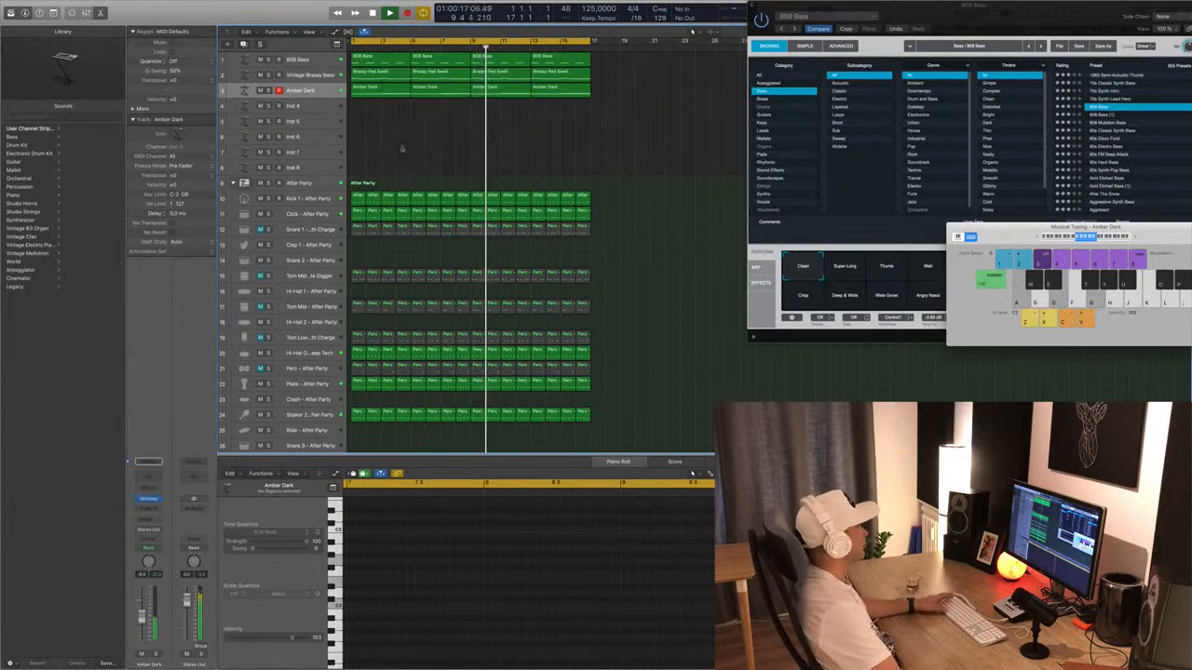
Duplicate the 808 Bass track with its settings and copy its first region onto the new track at bar 1.
click(315, 62)
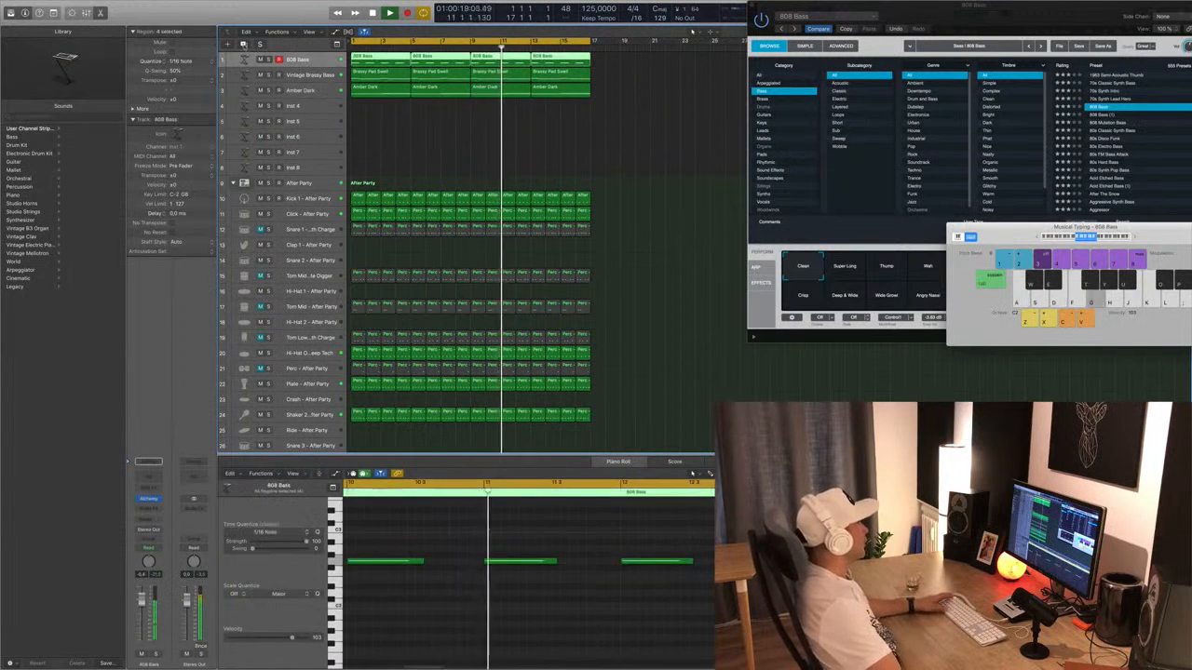
key(super+d)
drag(366, 59, 365, 75)
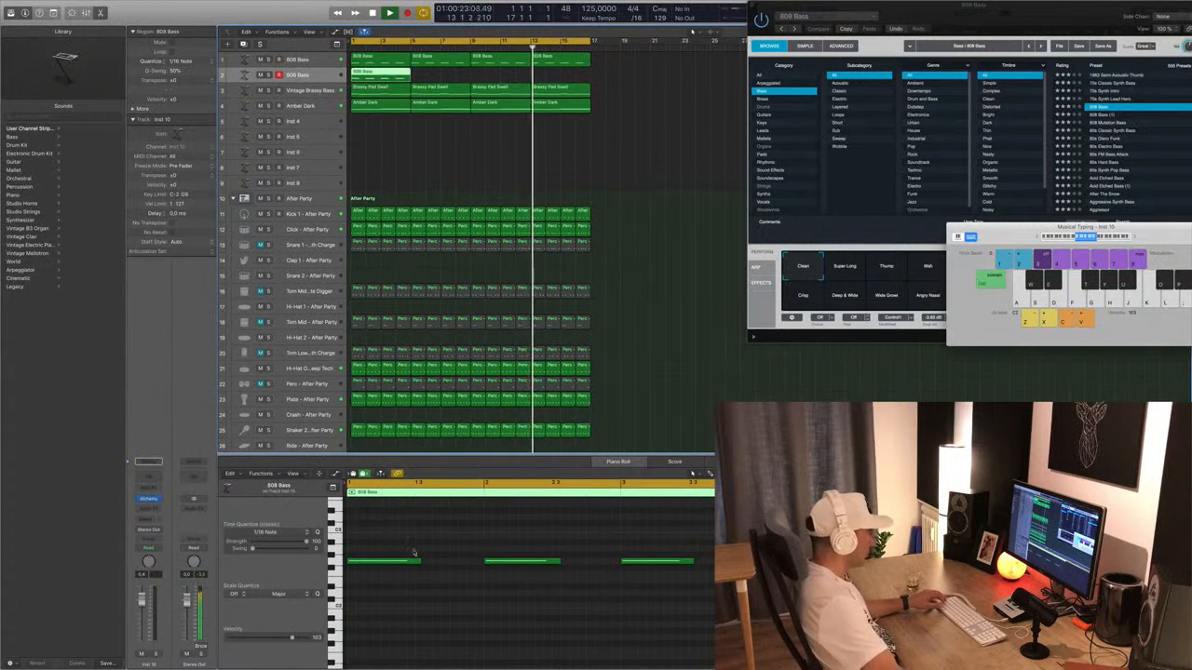
Turn the copied region's four notes into eight shorter ones half a bar apart, and repeat the region at bars 5, 9 and 13.
scroll(416, 557, left, 2)
drag(375, 547, 701, 589)
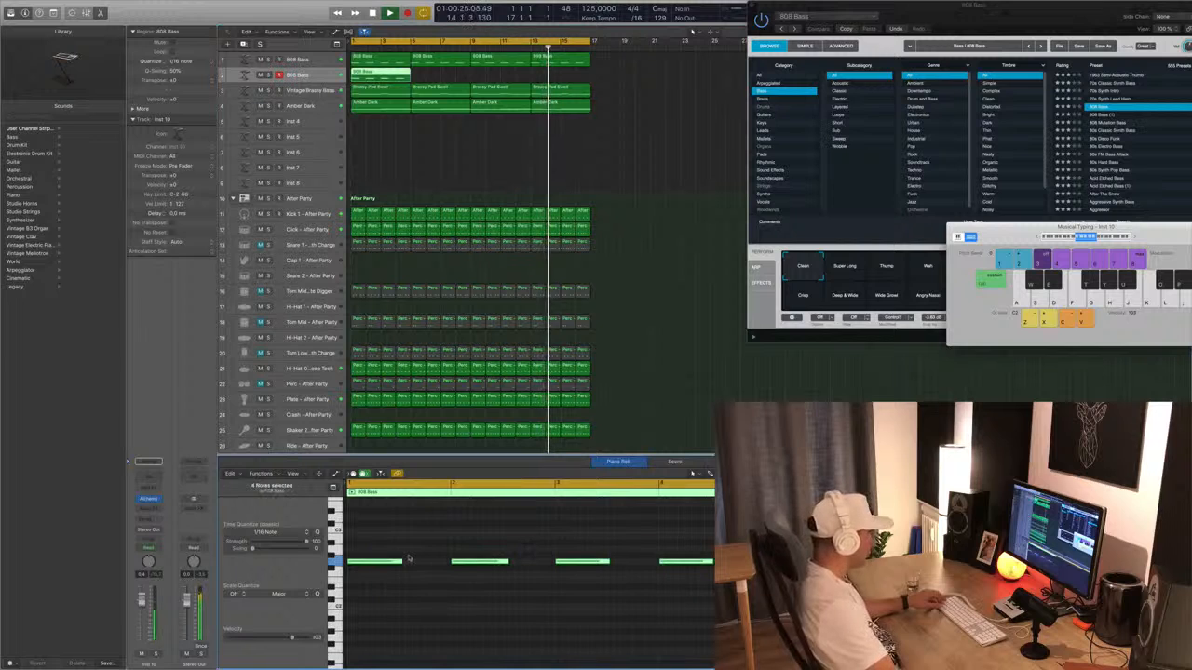
mouse_move(400, 561)
mouse_down()
mouse_move(424, 561)
mouse_move(371, 561)
mouse_move(411, 563)
mouse_up()
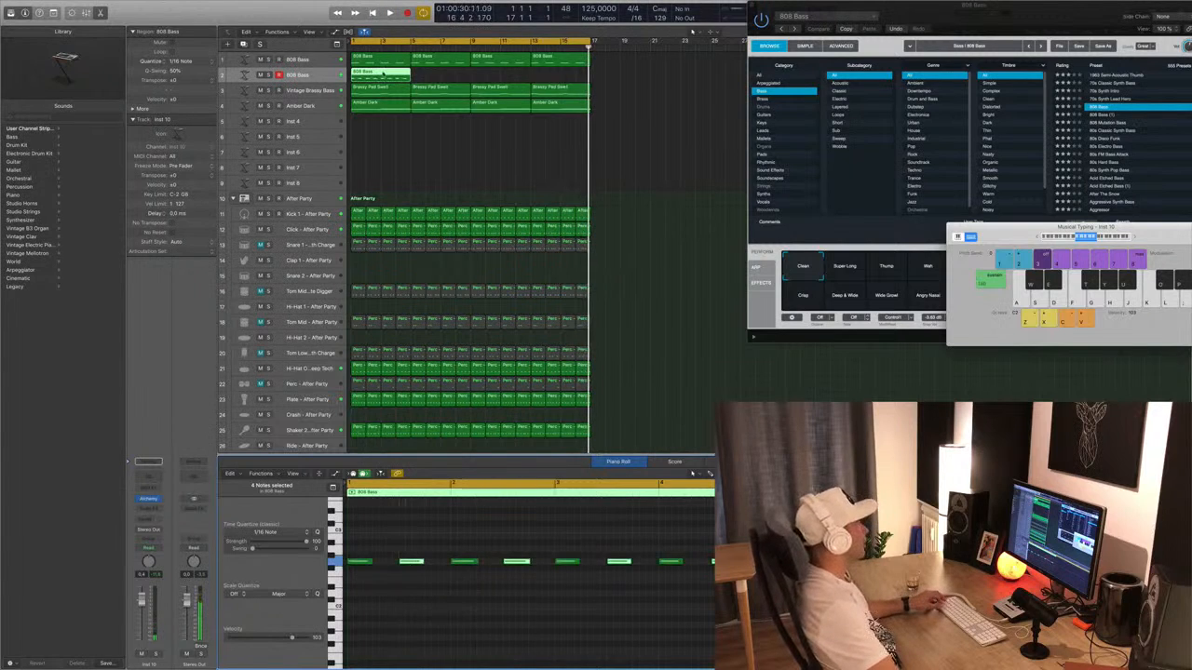
mouse_move(383, 74)
mouse_down()
mouse_move(444, 75)
mouse_move(373, 77)
mouse_up()
drag(476, 77, 501, 82)
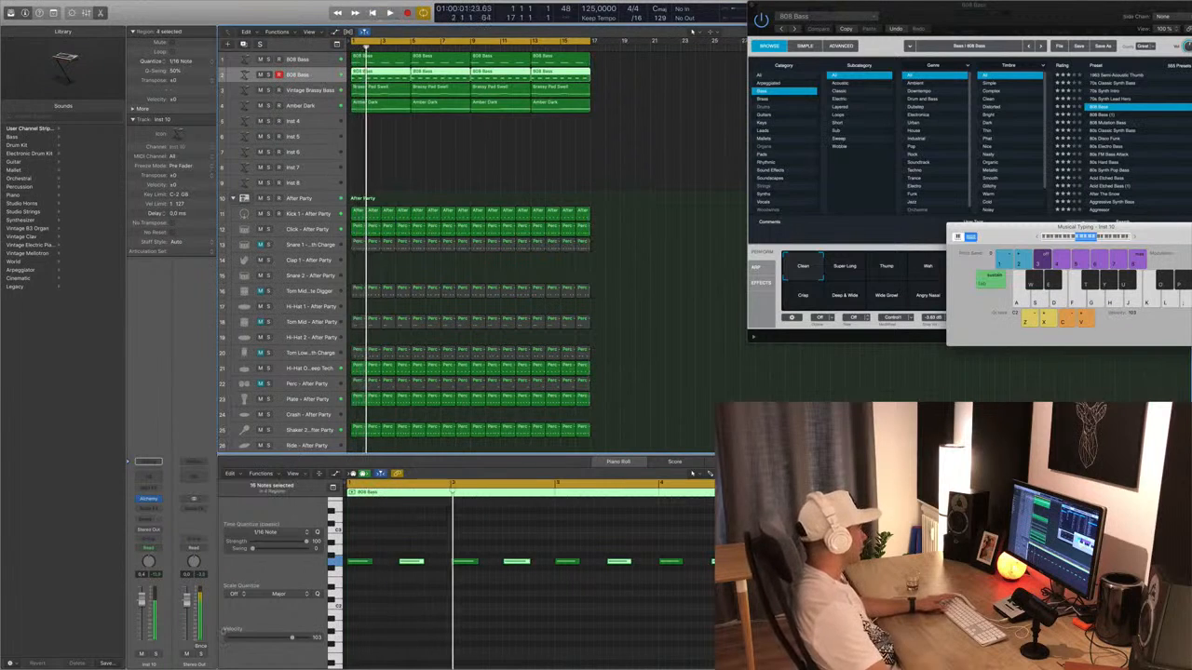
Open Alchemy on the duplicated bass track, limit the Bass presets to Loops, and load Chaotic Filter Lead during playback.
click(148, 499)
drag(324, 16, 899, 208)
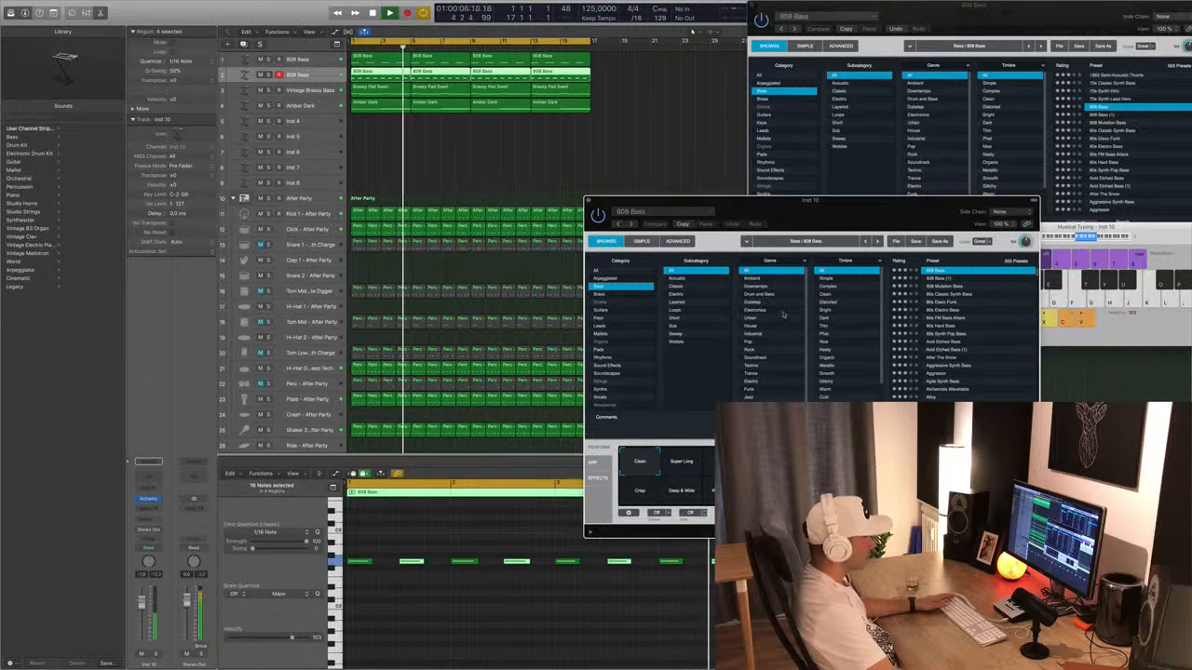
scroll(778, 302, down, 1)
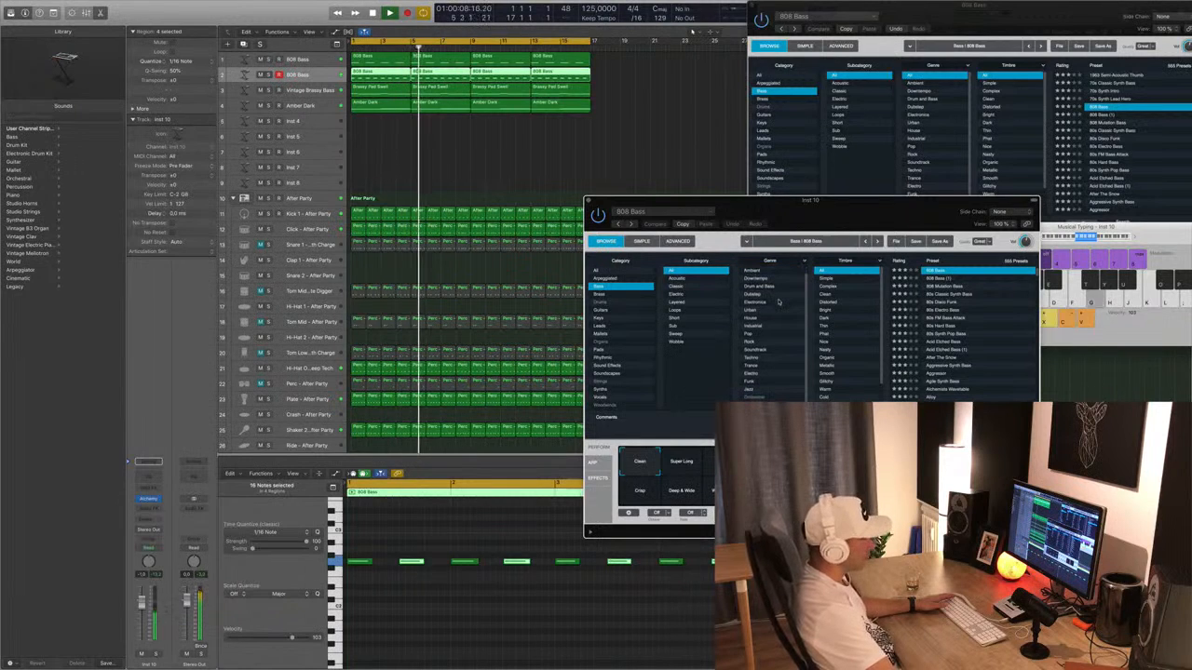
scroll(871, 353, down, 3)
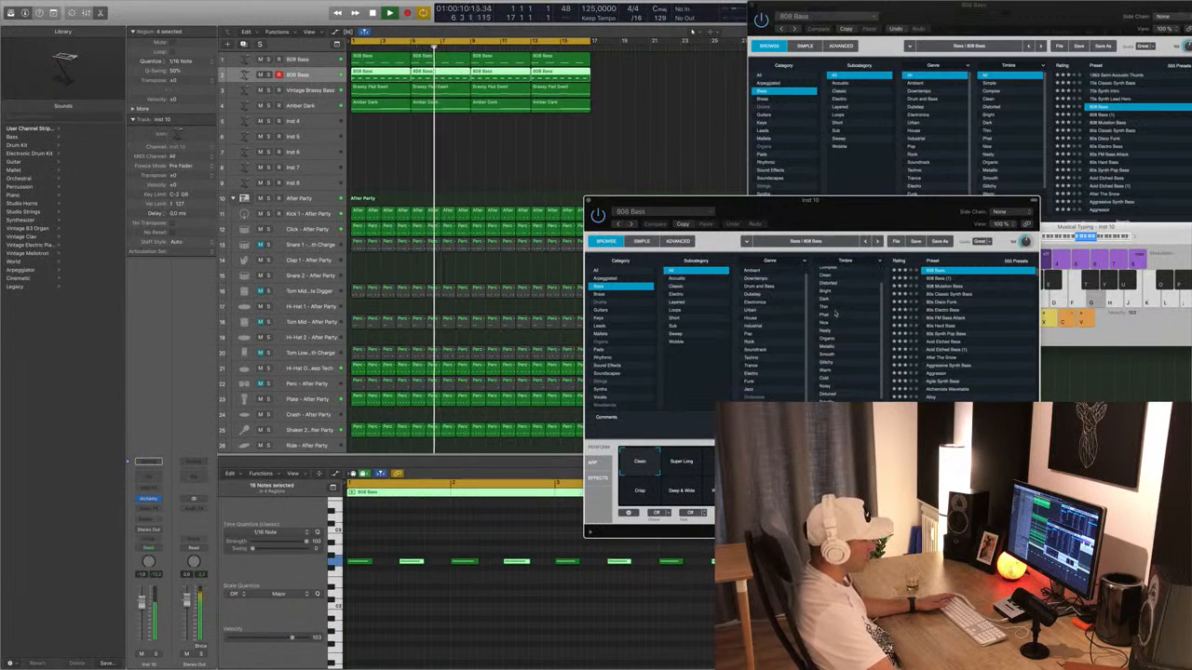
scroll(834, 313, up, 4)
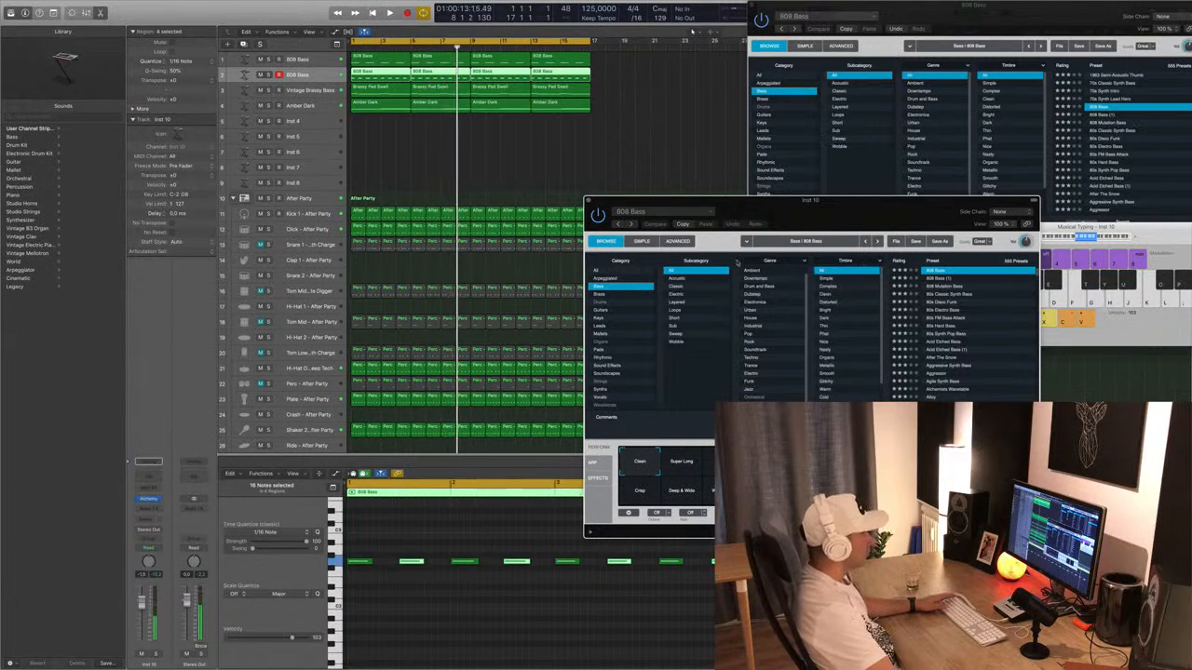
click(676, 310)
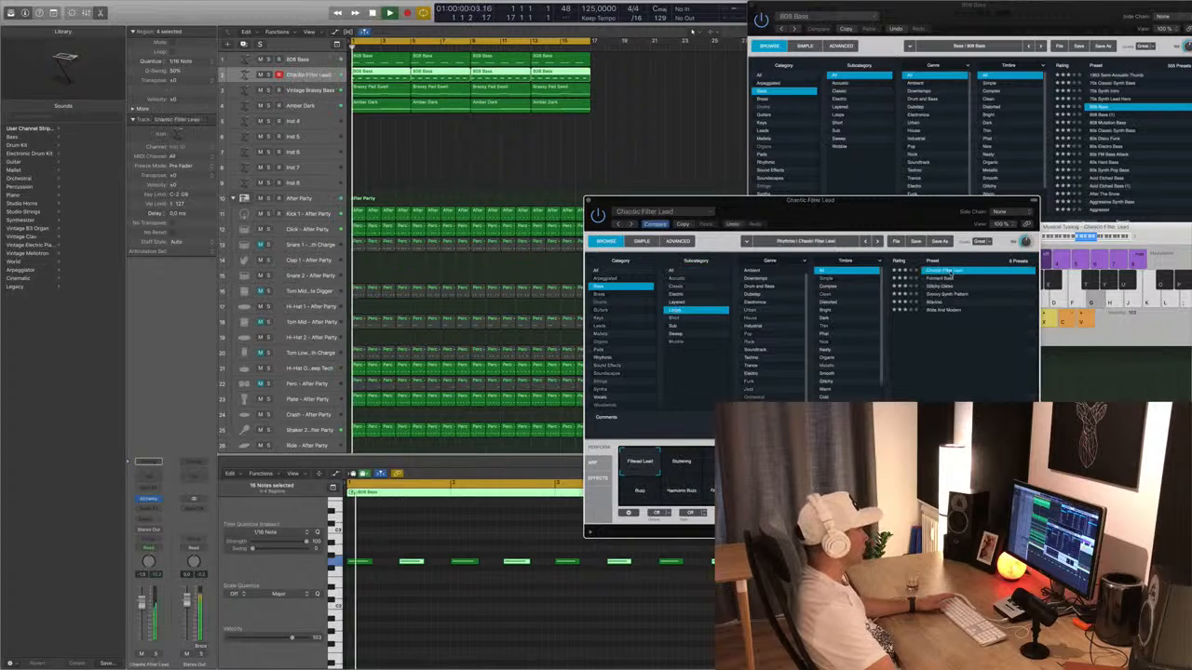
Adjust the track's volume and audition the bass loop presets from Formant Bass to Wide And Modern, ending back on Chaotic Filter Lead.
drag(868, 213, 752, 162)
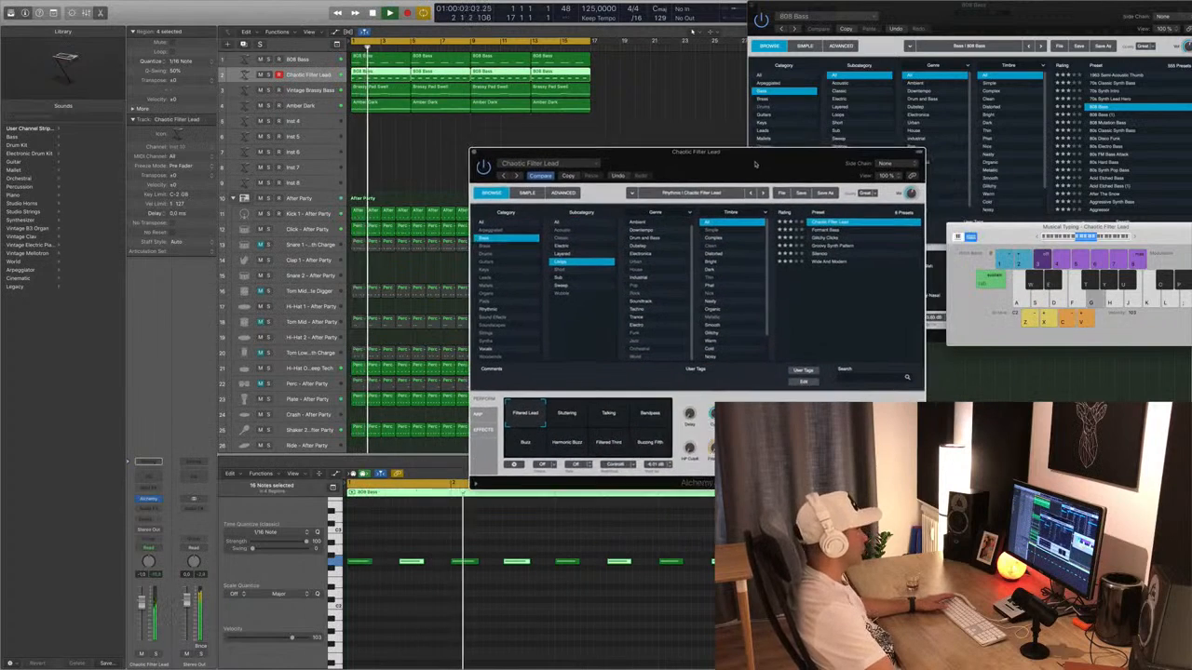
click(141, 616)
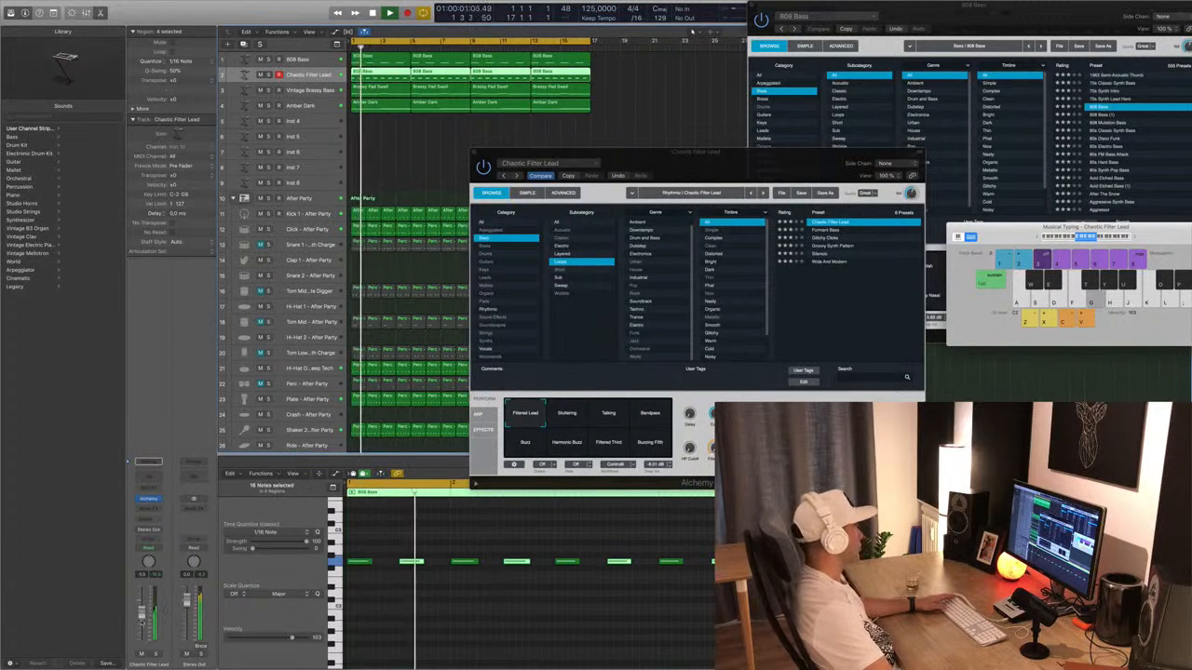
click(832, 230)
click(831, 230)
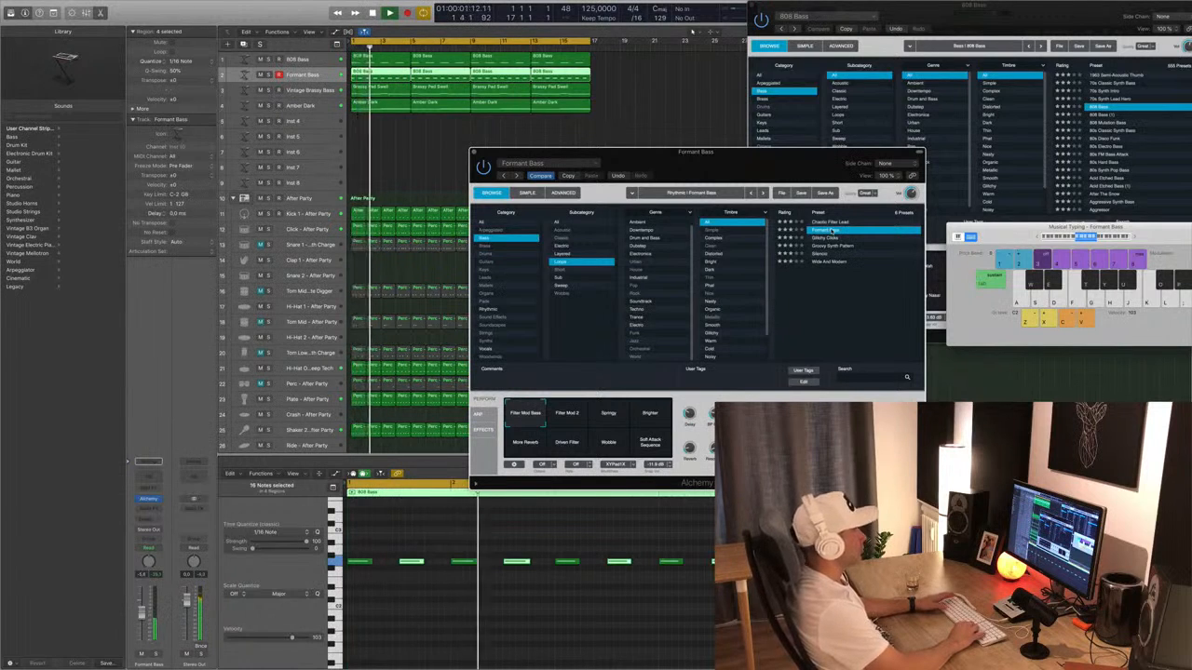
key(Down)
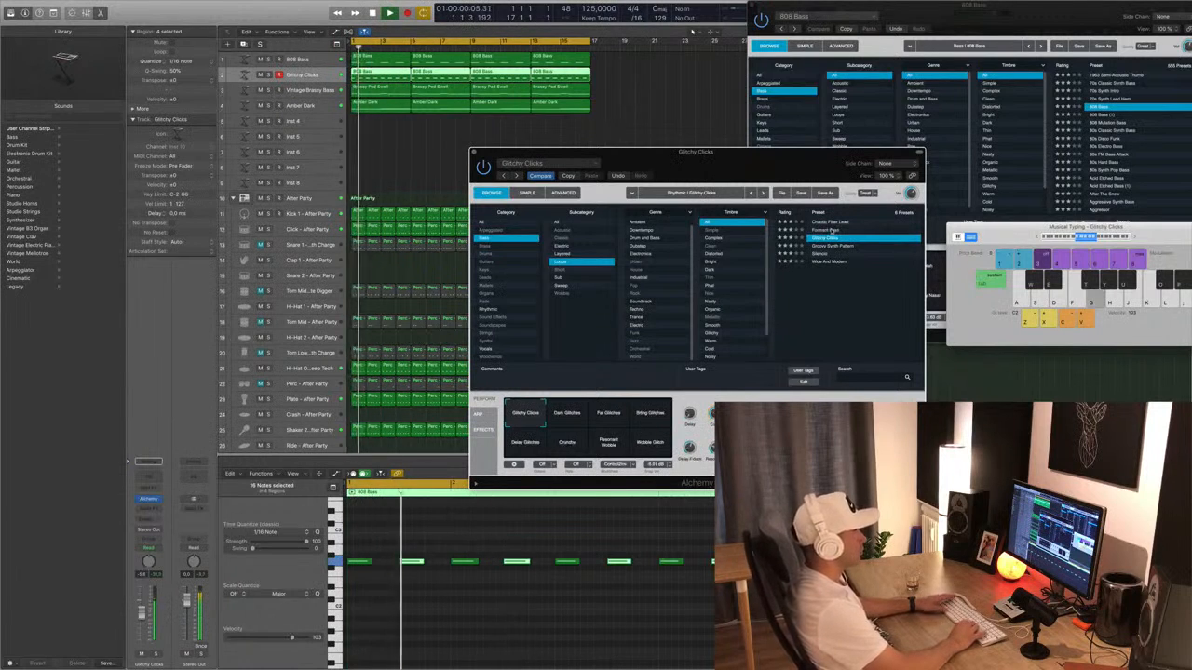
key(Down)
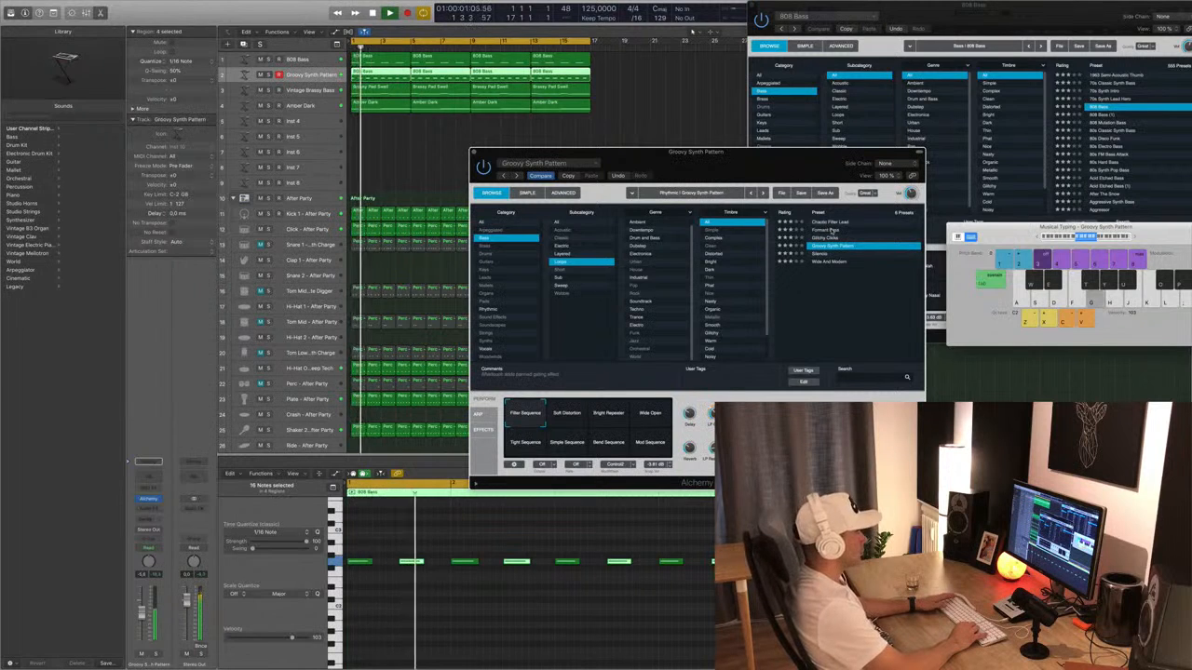
key(Down)
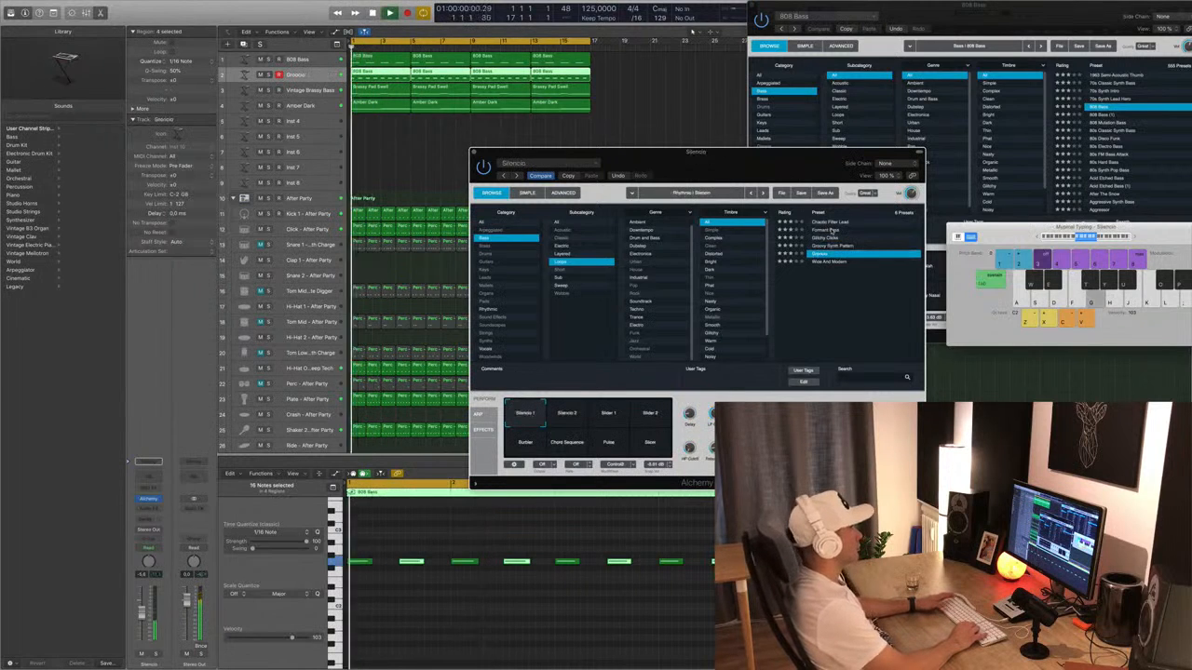
key(Down)
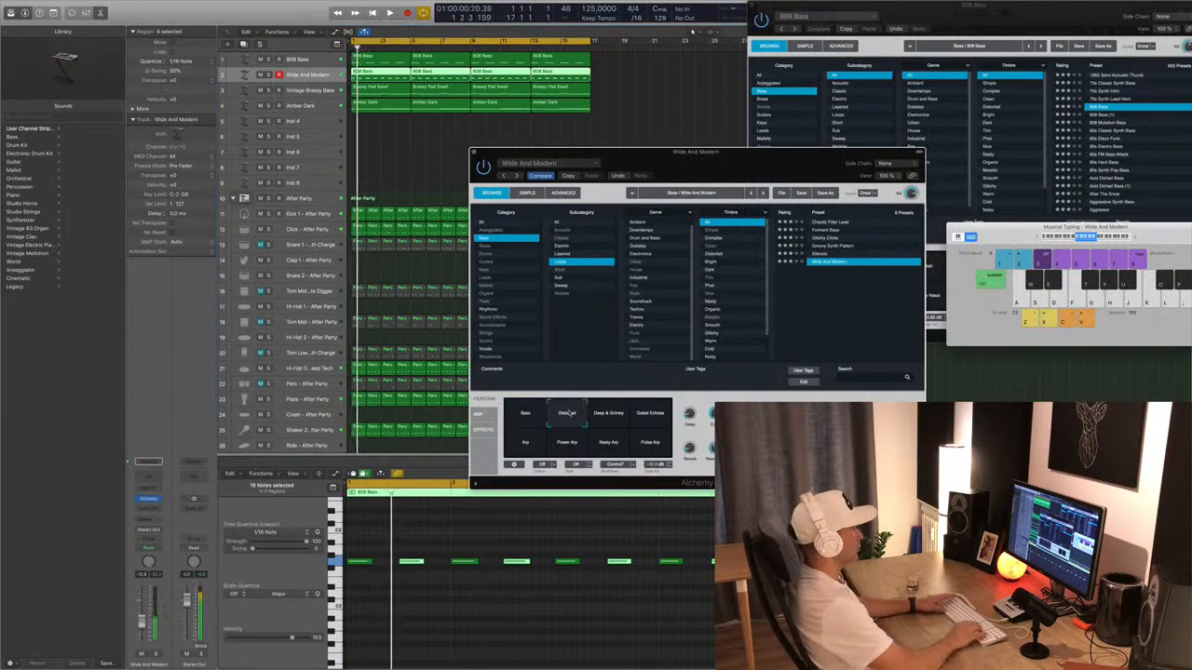
key(Down)
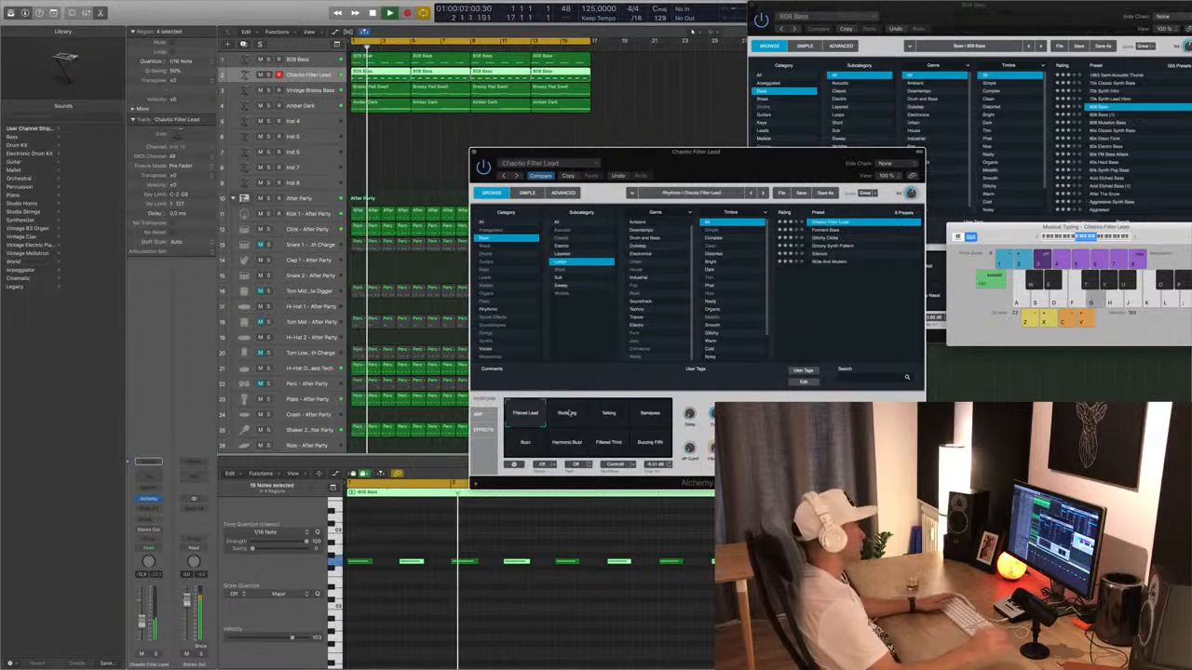
Clear the region selection, raise the track's volume, and compare Chaotic Filter Lead's variations, including Stuttering, Talking, Bandpass, Buzz and Filtered Third.
drag(708, 159, 700, 184)
click(635, 147)
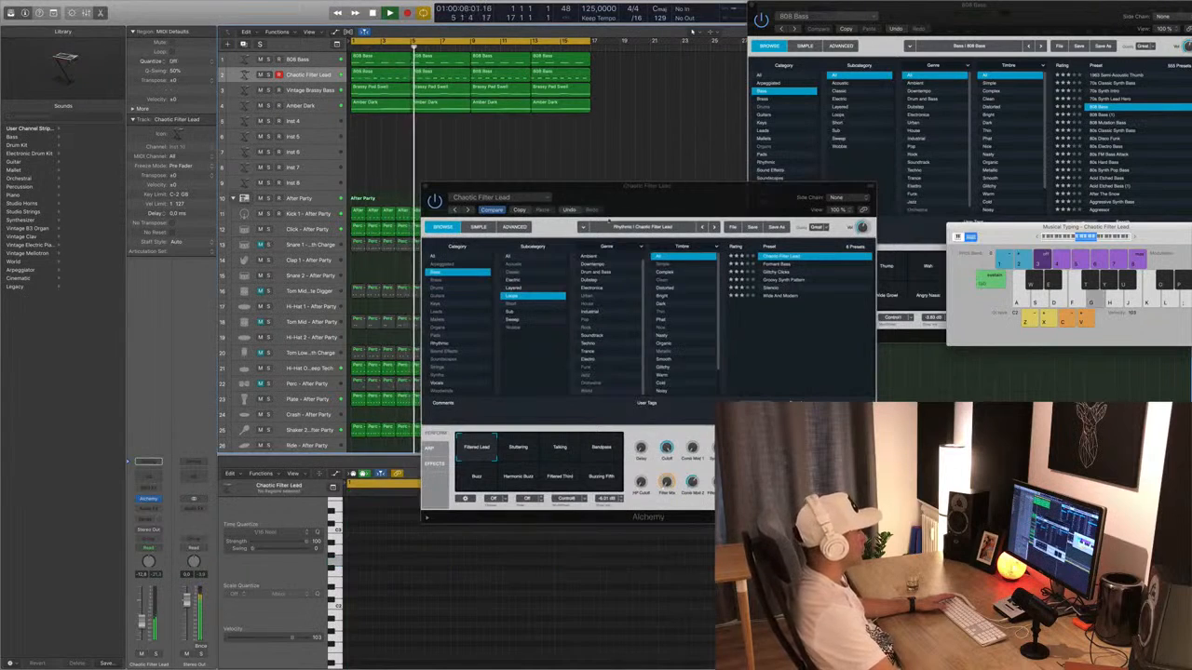
click(521, 453)
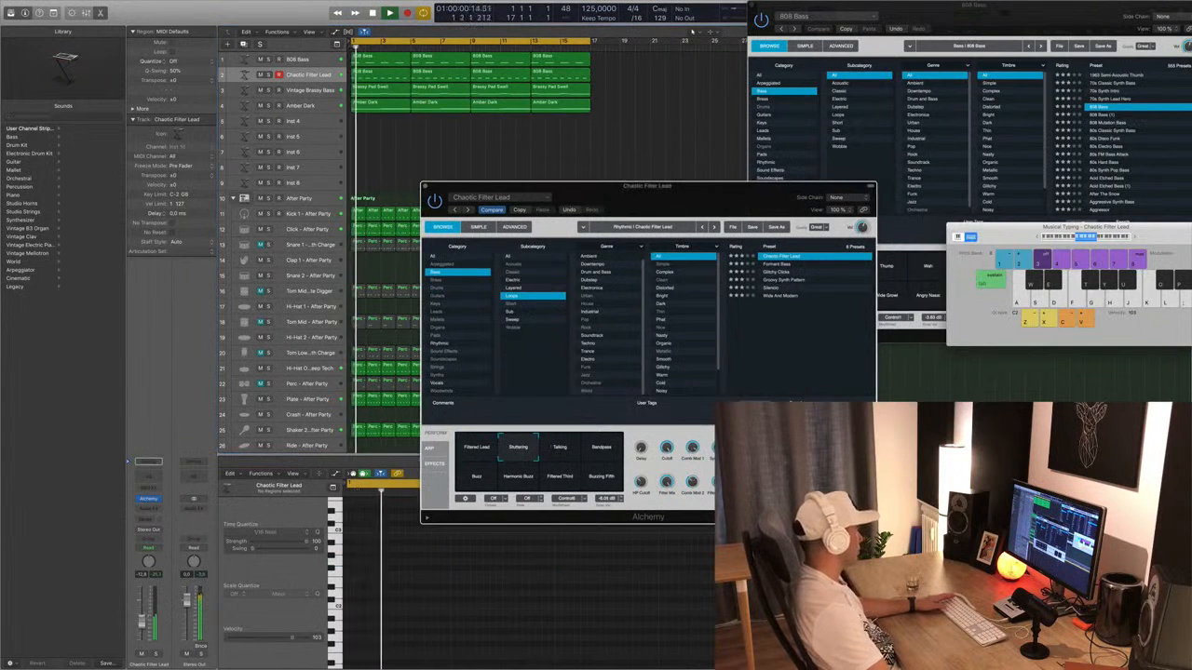
key(g)
click(141, 619)
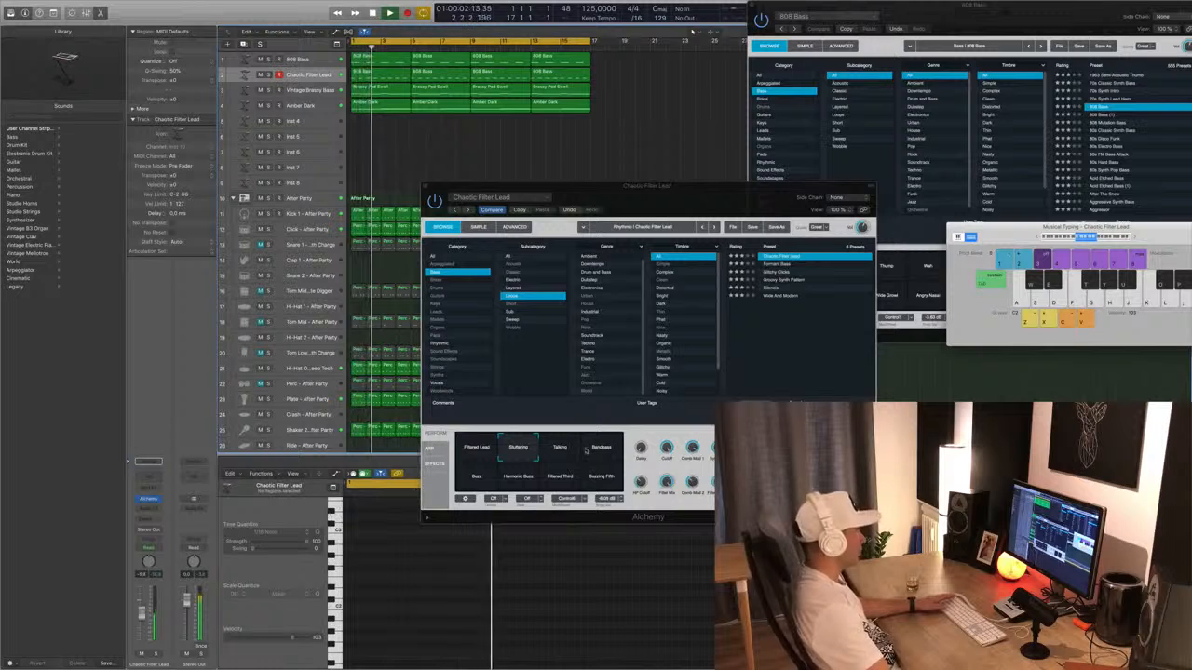
click(560, 452)
click(600, 452)
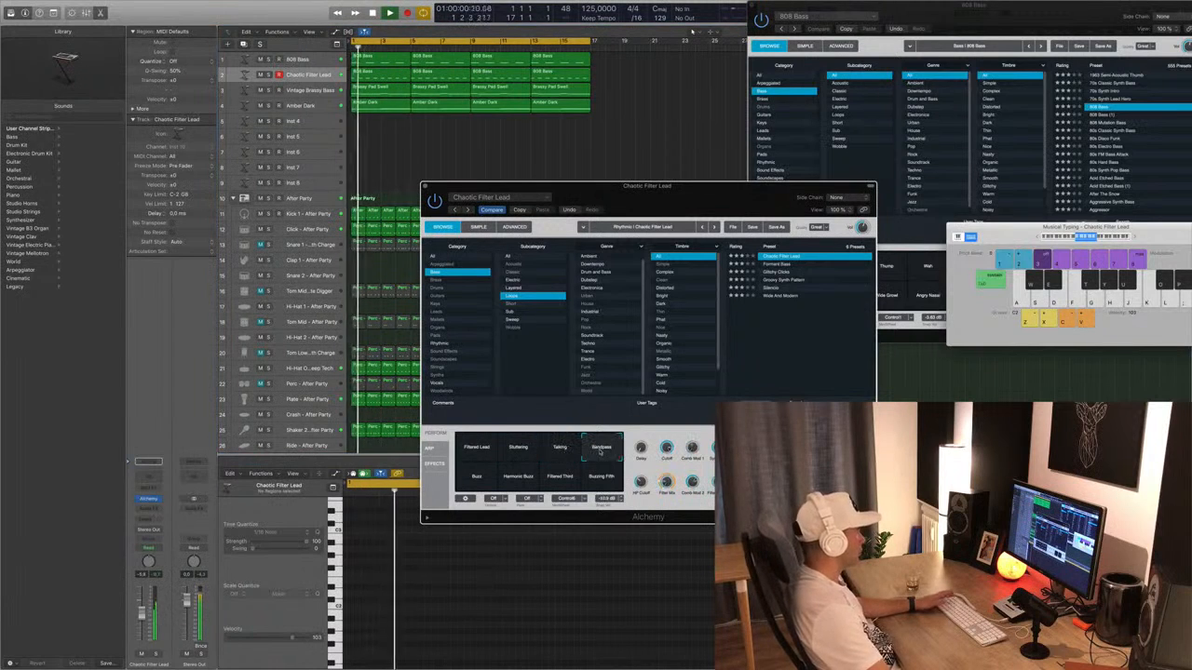
click(473, 483)
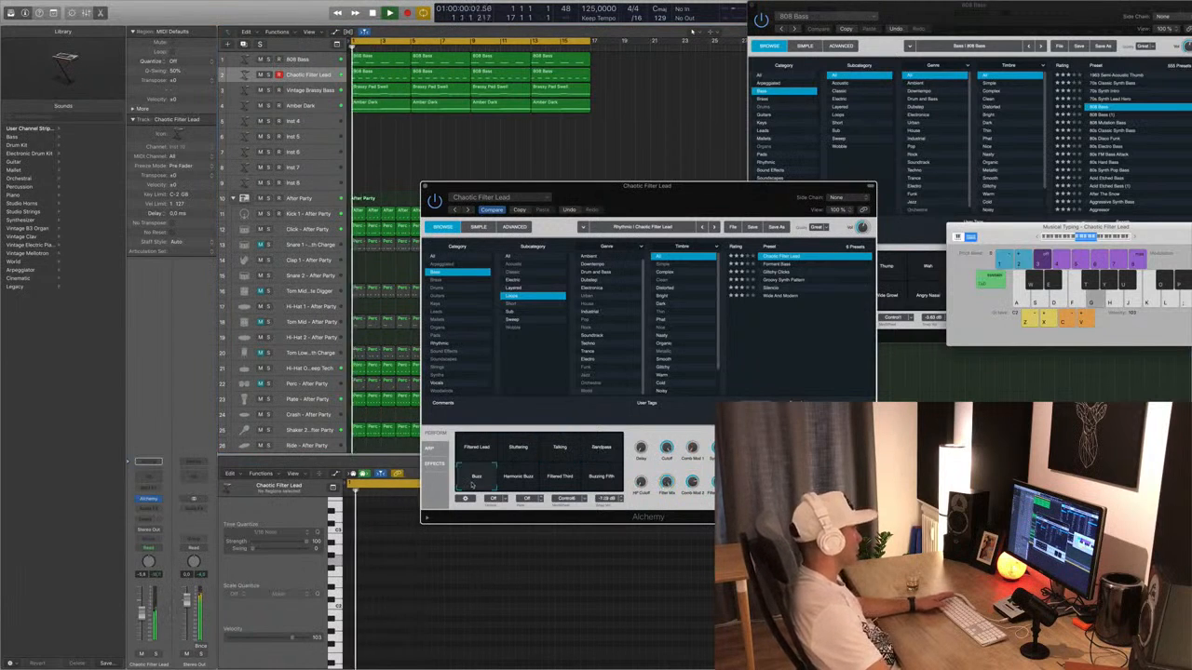
click(530, 477)
click(563, 479)
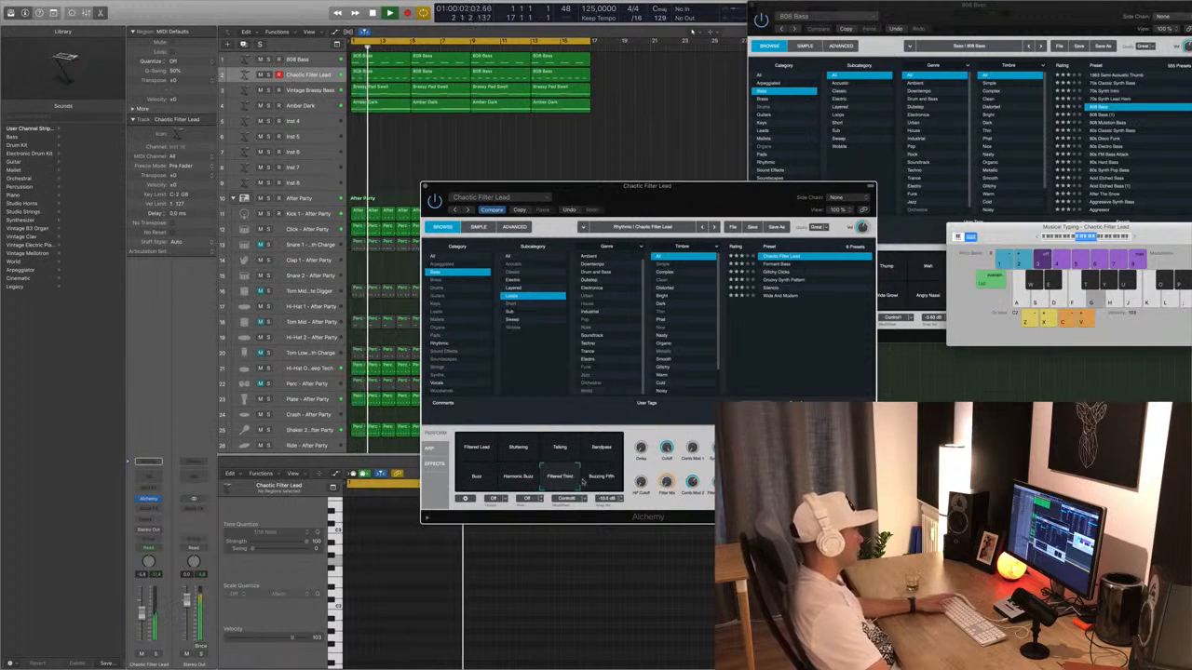
click(597, 480)
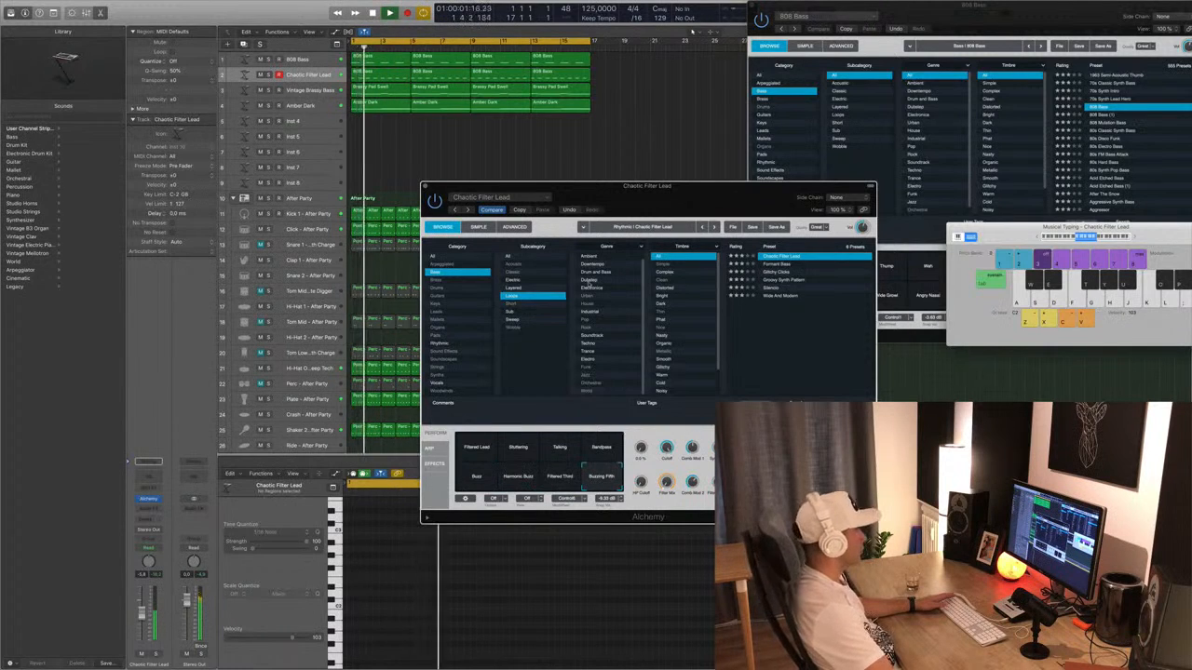
Show presets from all categories and audition Chaotic Pattern Echoes and Chill Organ, including Chill Organ's Darker variation.
click(436, 257)
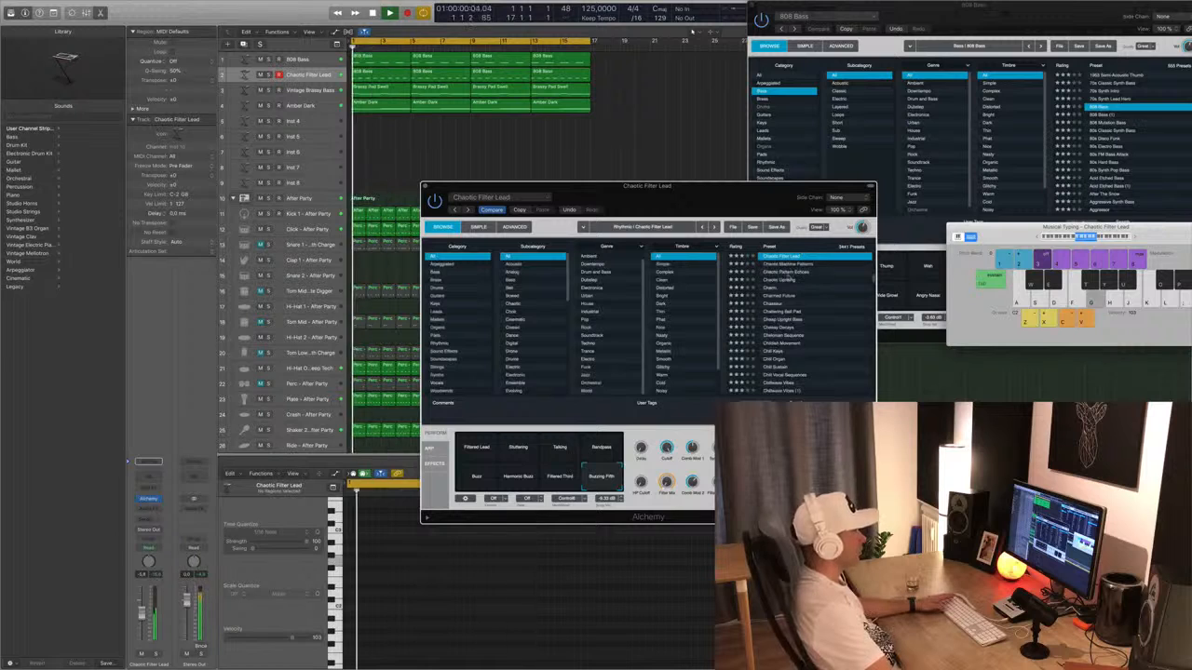
click(792, 272)
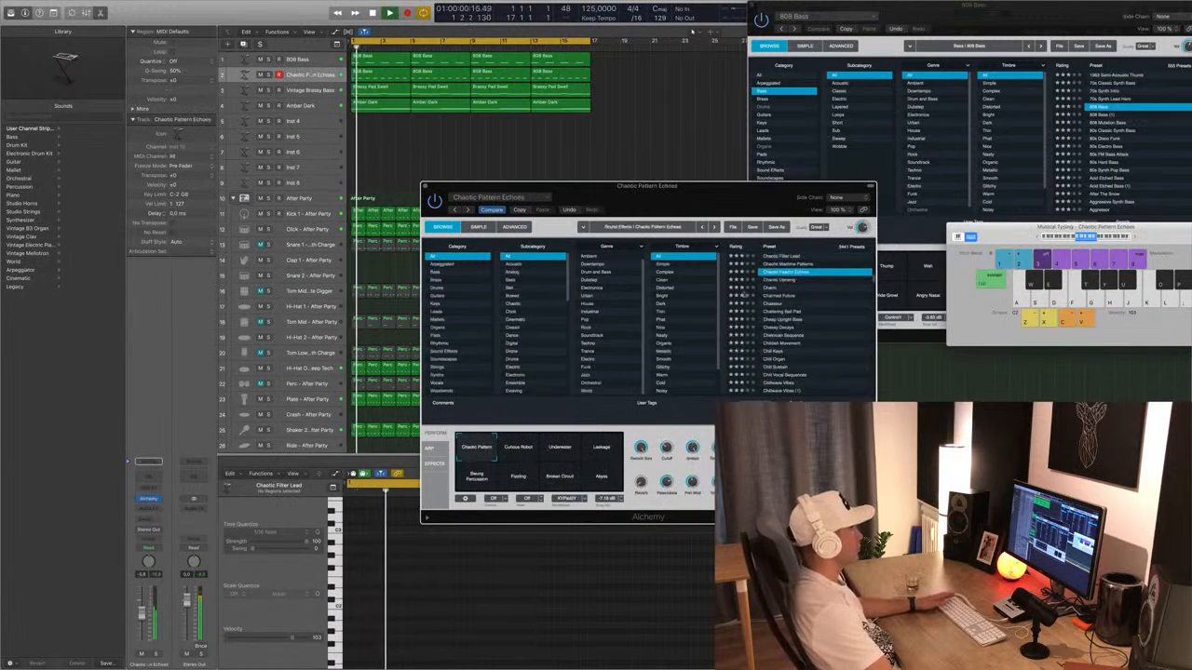
scroll(755, 312, down, 2)
click(780, 318)
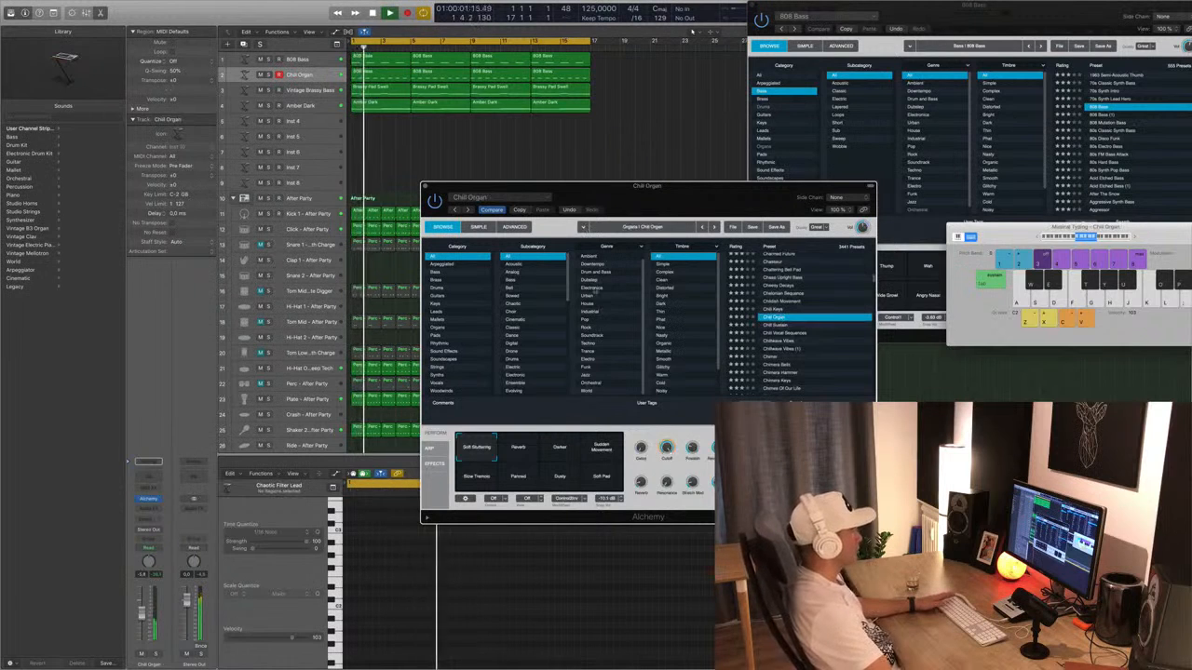
scroll(602, 304, up, 1)
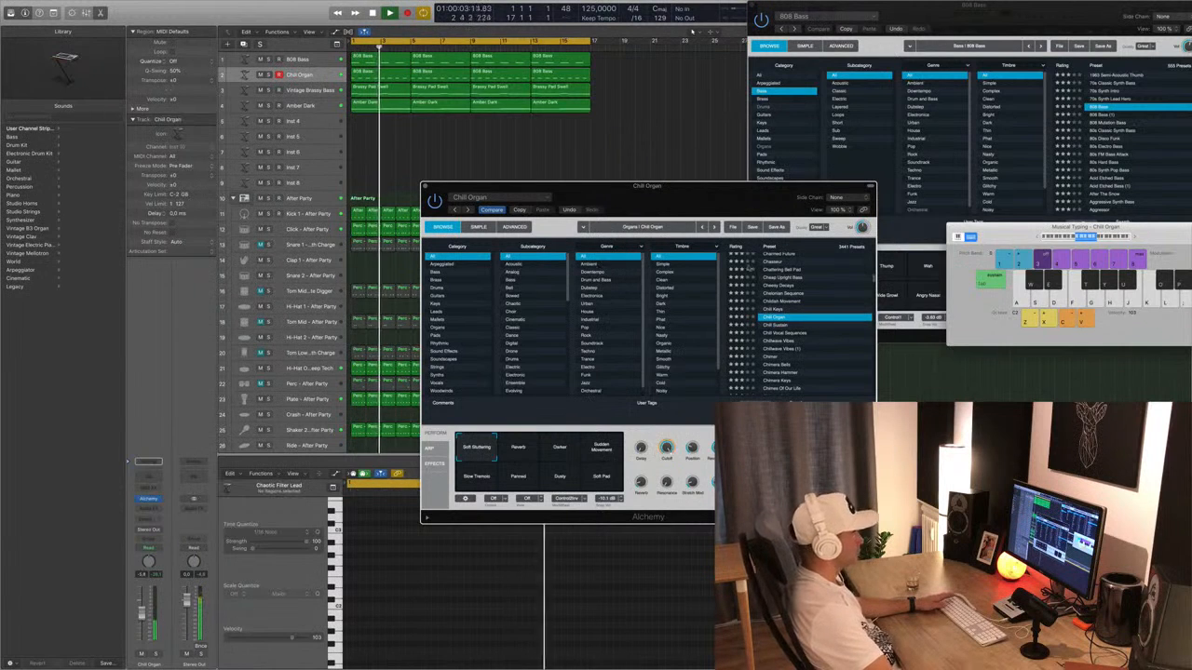
drag(580, 191, 704, 186)
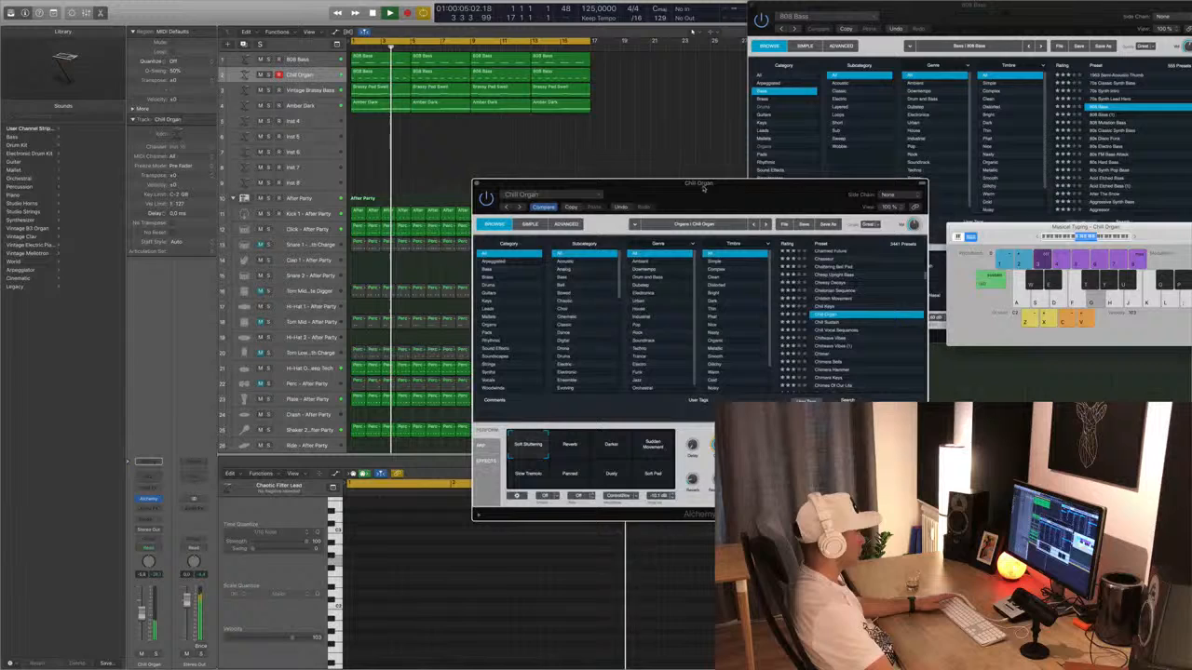
click(613, 447)
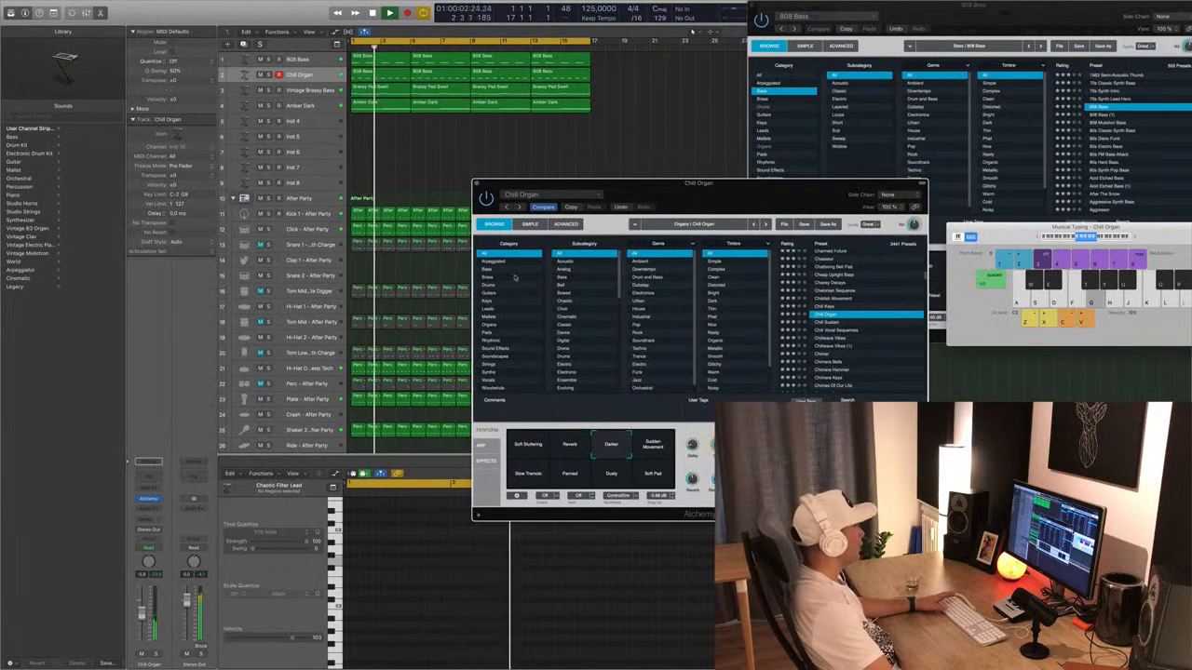
Limit the presets to the Rhythmic category and load 1 Note Chord on the duplicated bass track.
click(494, 340)
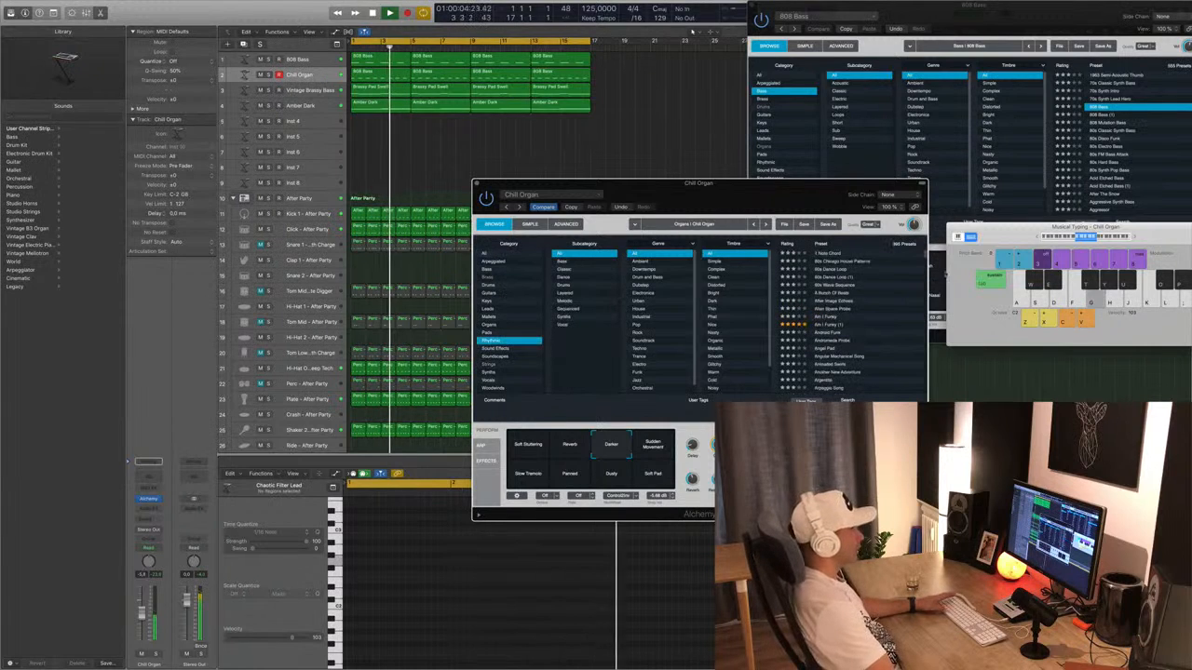
click(829, 253)
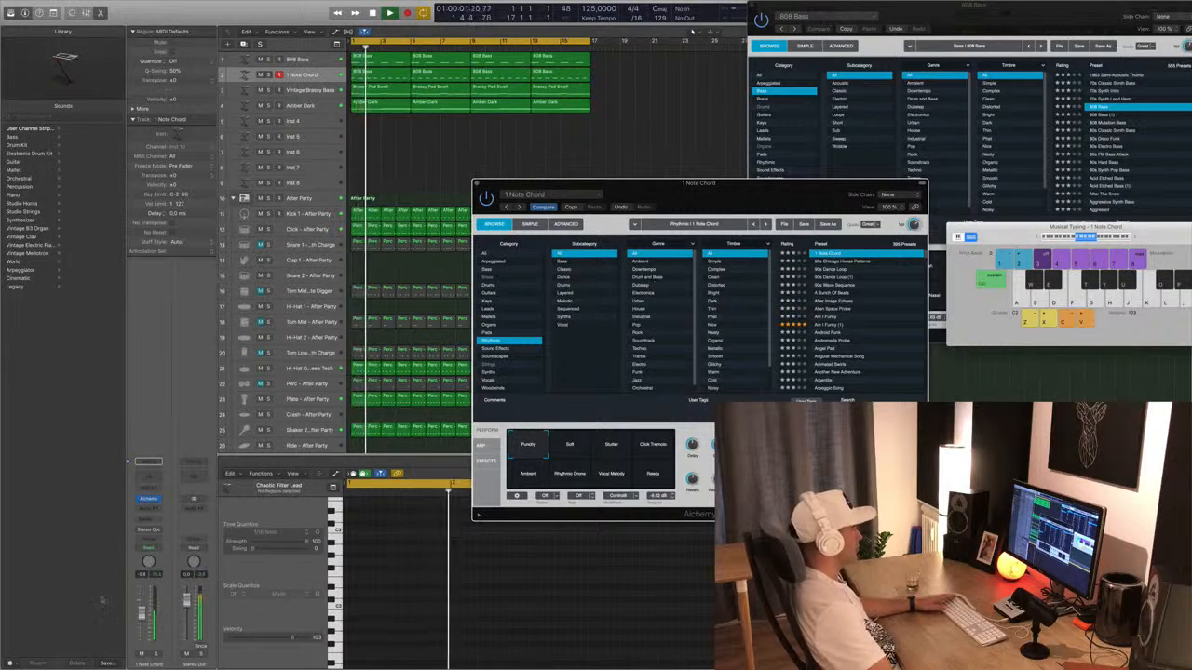
Lower the duplicated bass track's volume and audition 1 Note Chord's variations, including Stutter, Click Tremolo, Ambient and Rhythmic Drone.
click(143, 617)
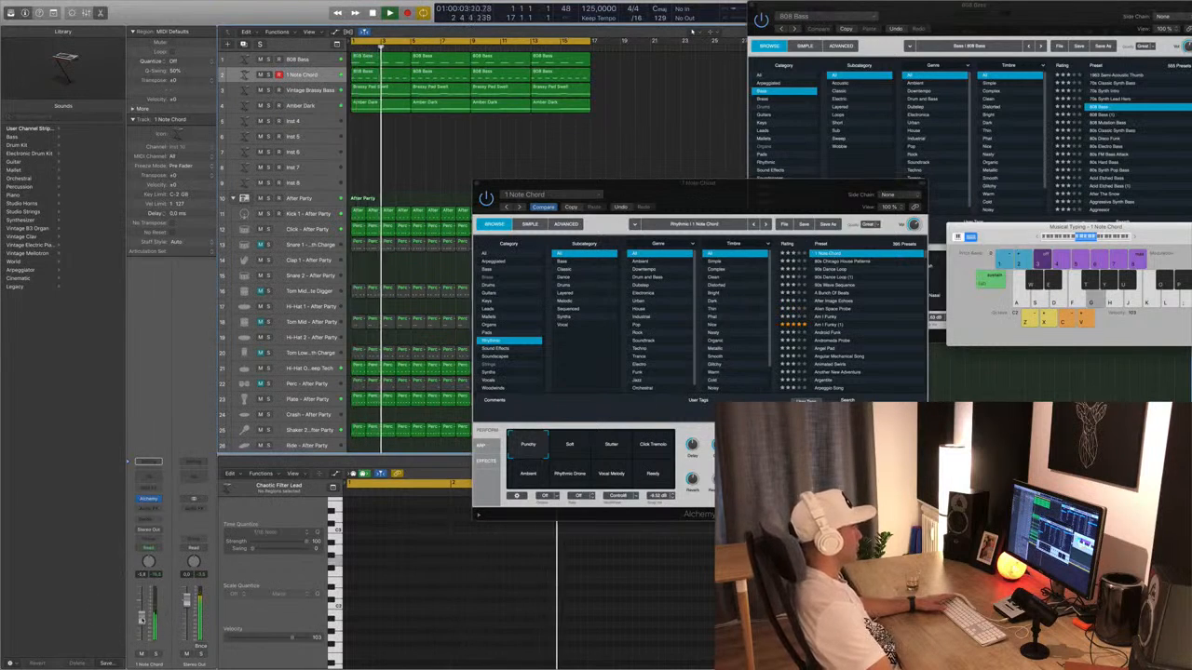
click(582, 445)
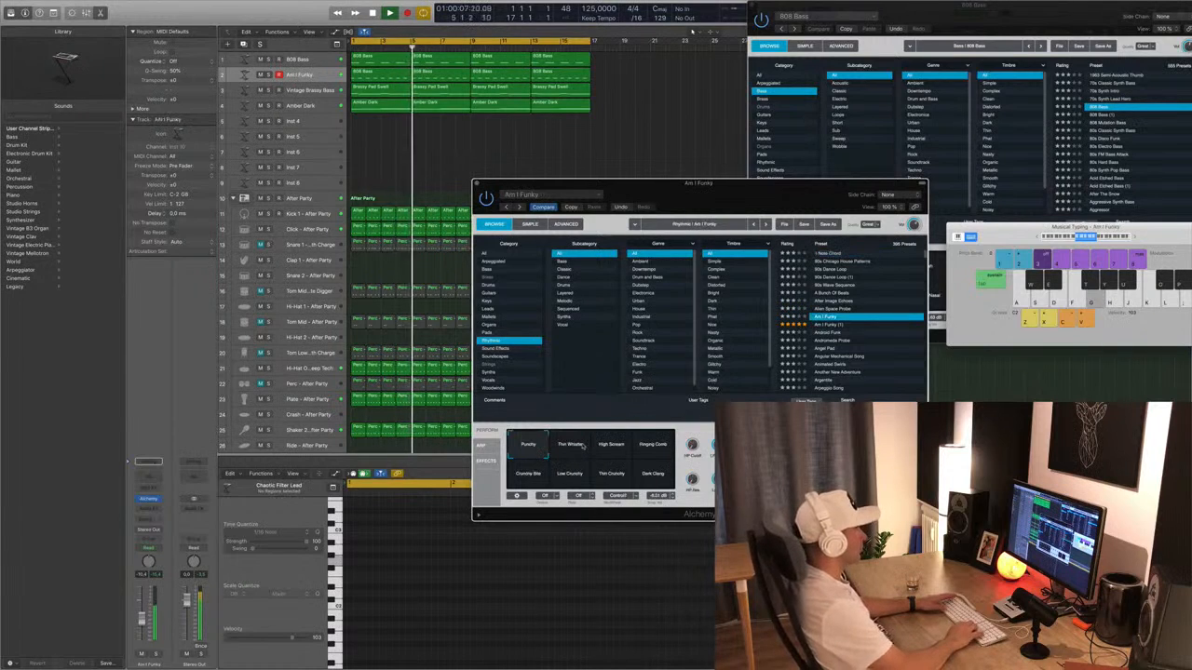
key(super+z)
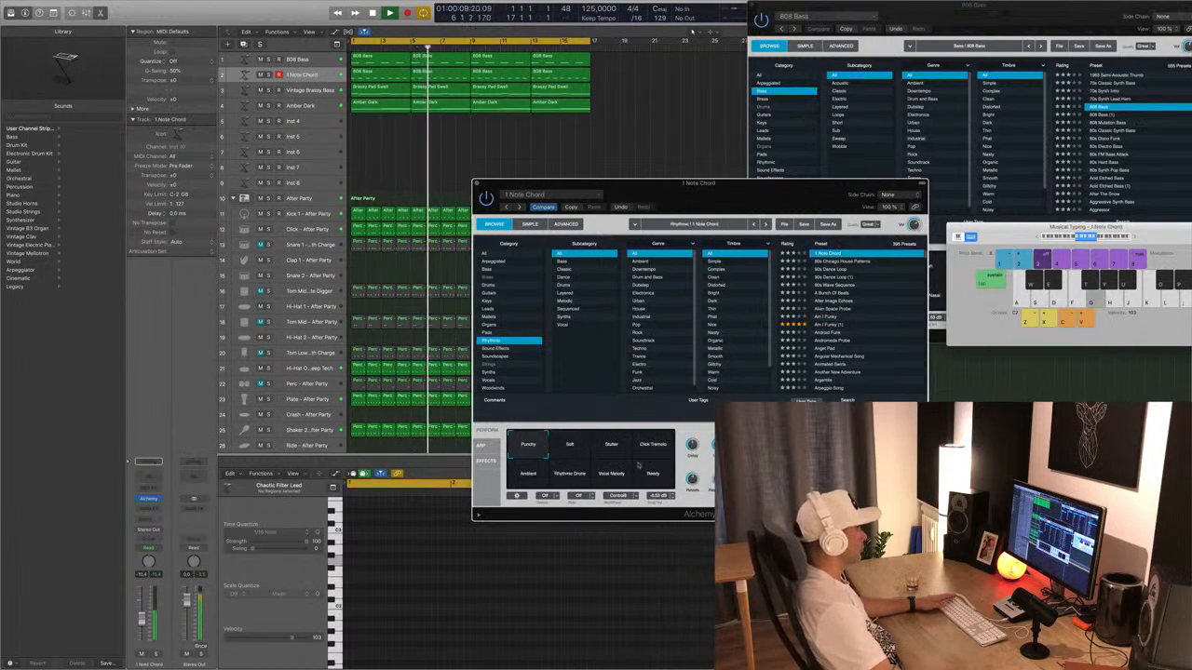
click(611, 446)
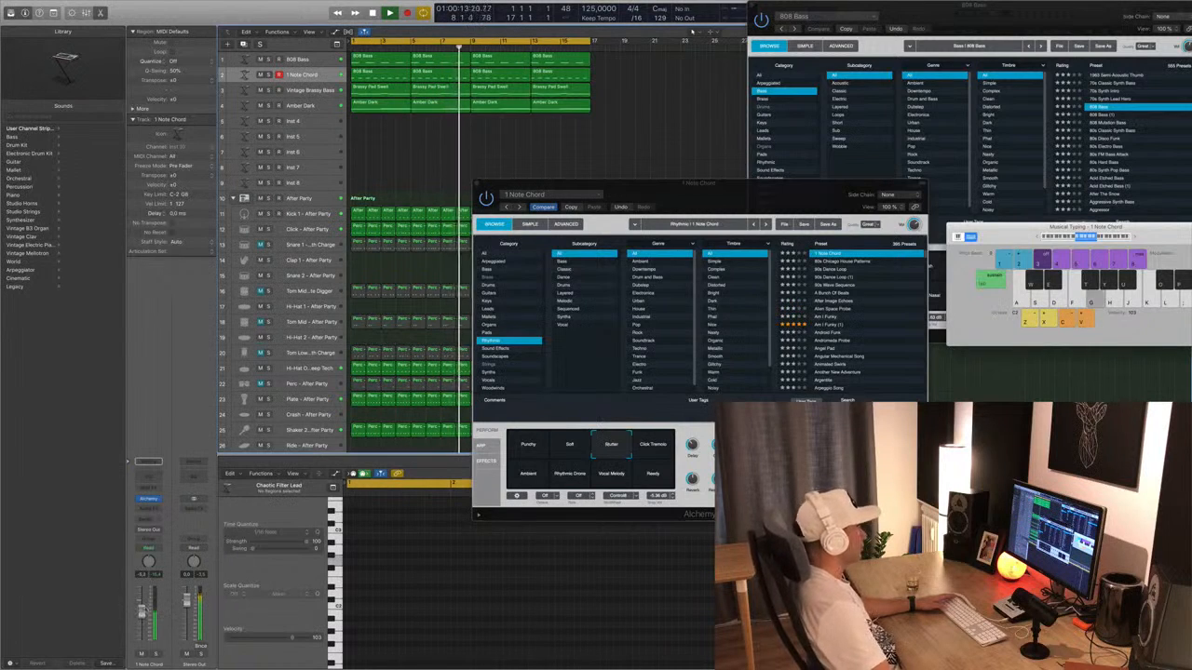
click(656, 447)
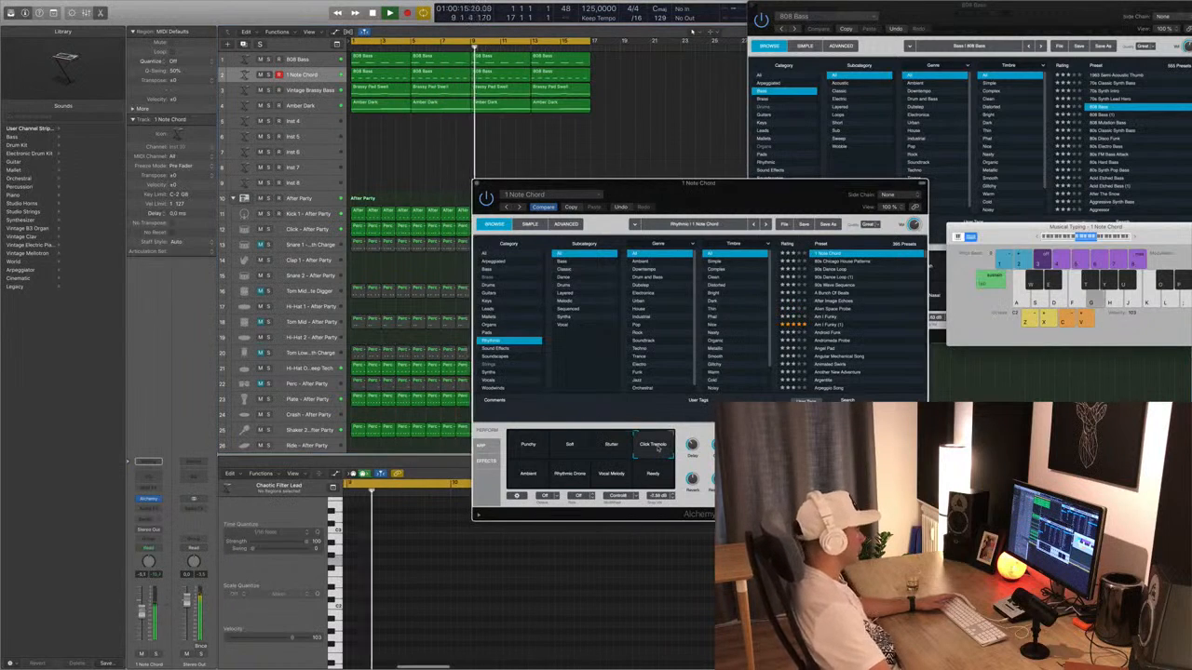
click(525, 477)
click(576, 480)
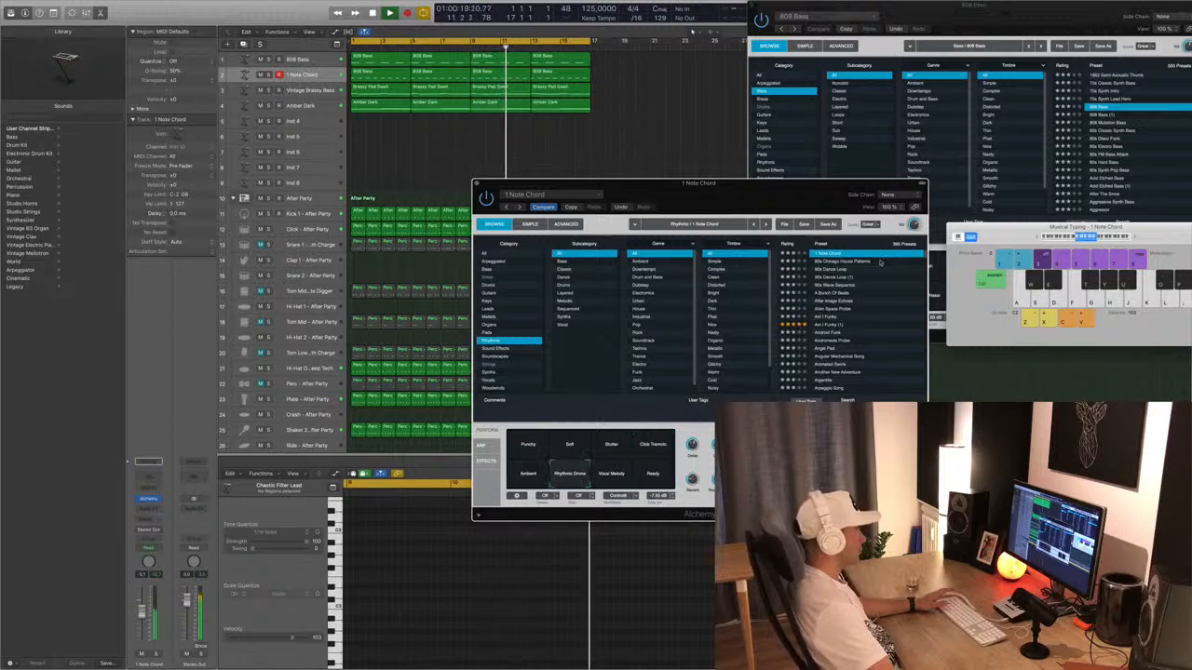
Load 80s Chicago House Patterns, raise the track's volume, and compare its Hollow, Fifths, Muffled, Filter Open, Resonant and Distant Resonant variations.
click(843, 263)
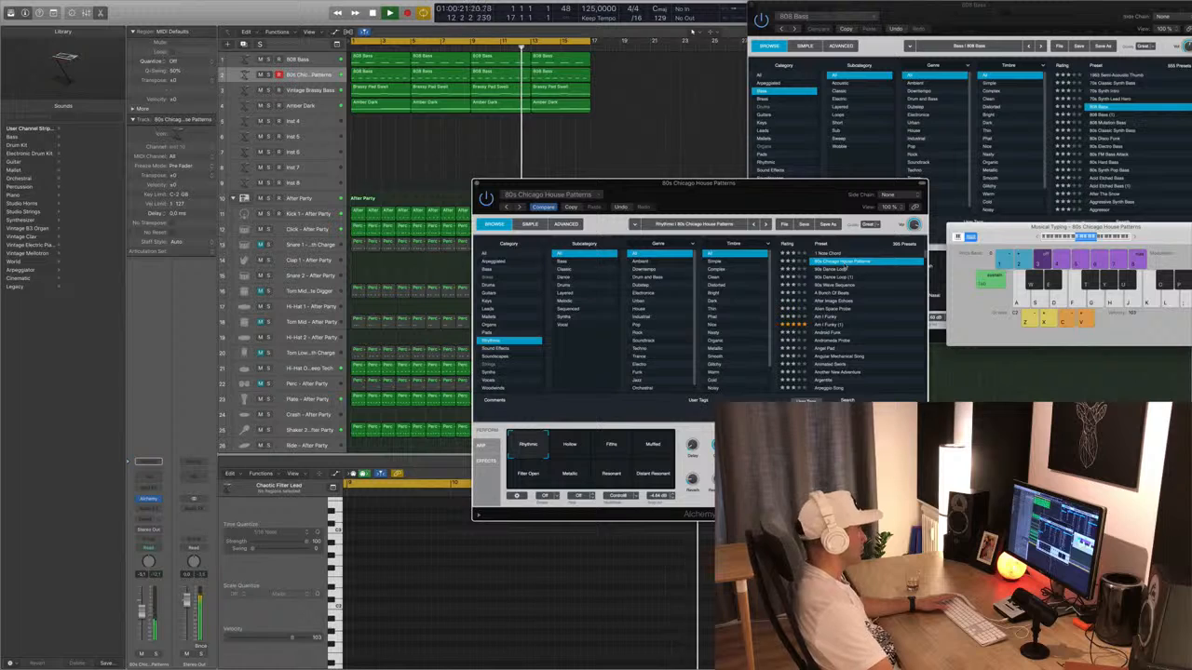
key(g)
click(142, 611)
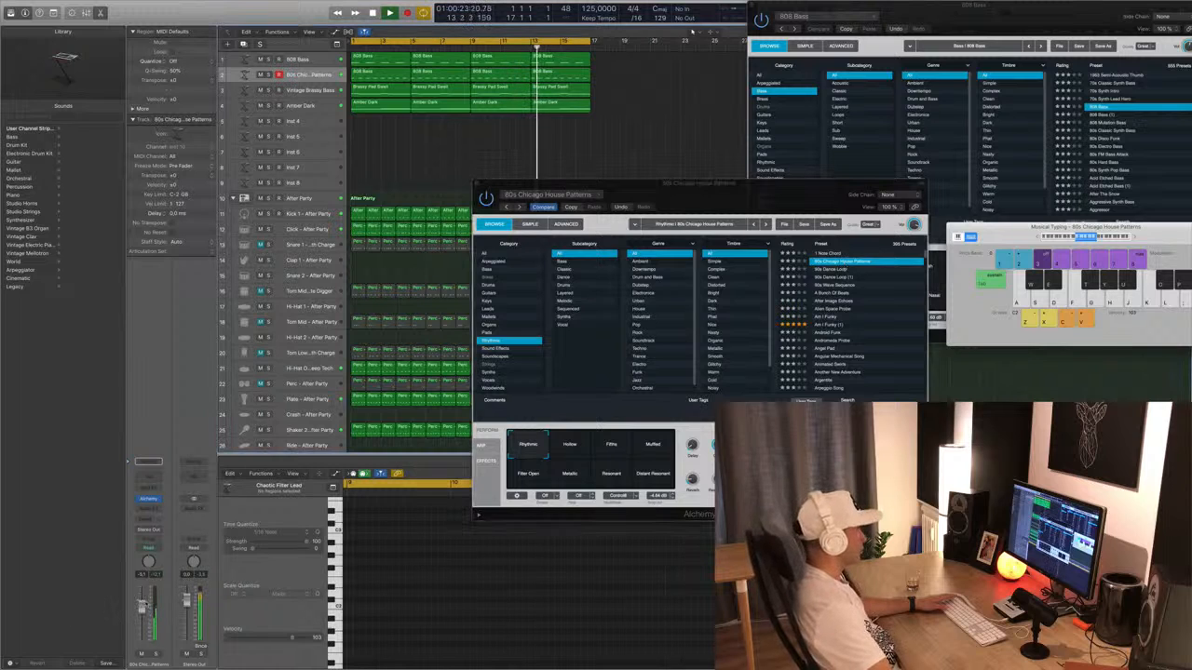
click(563, 451)
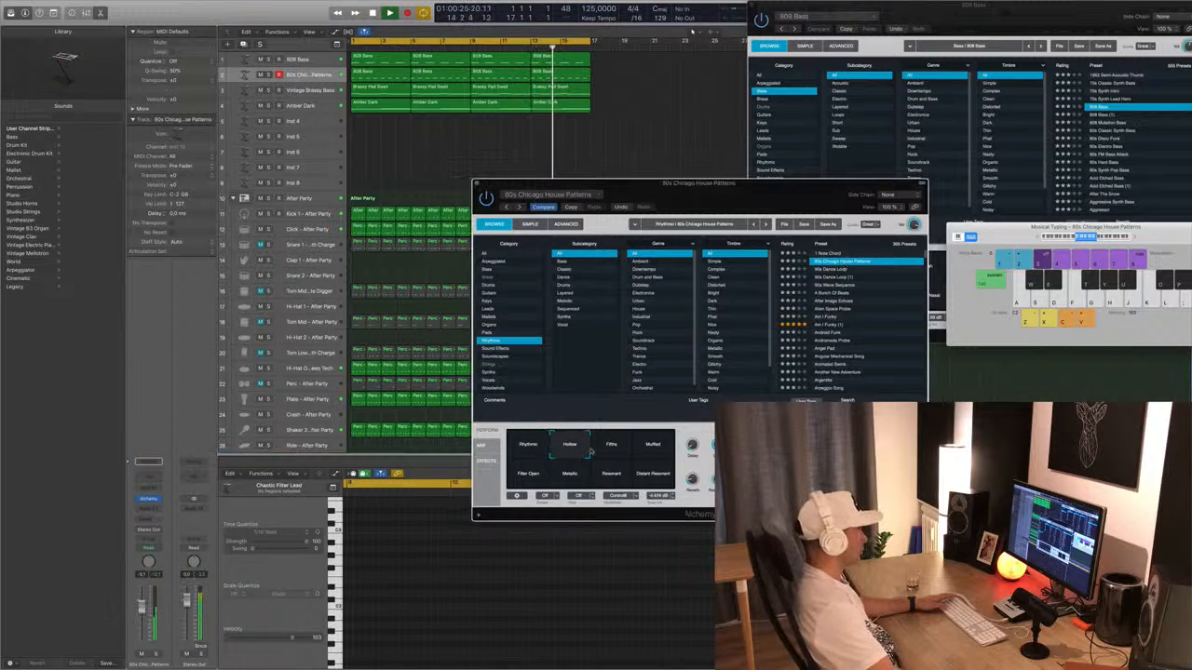
click(614, 447)
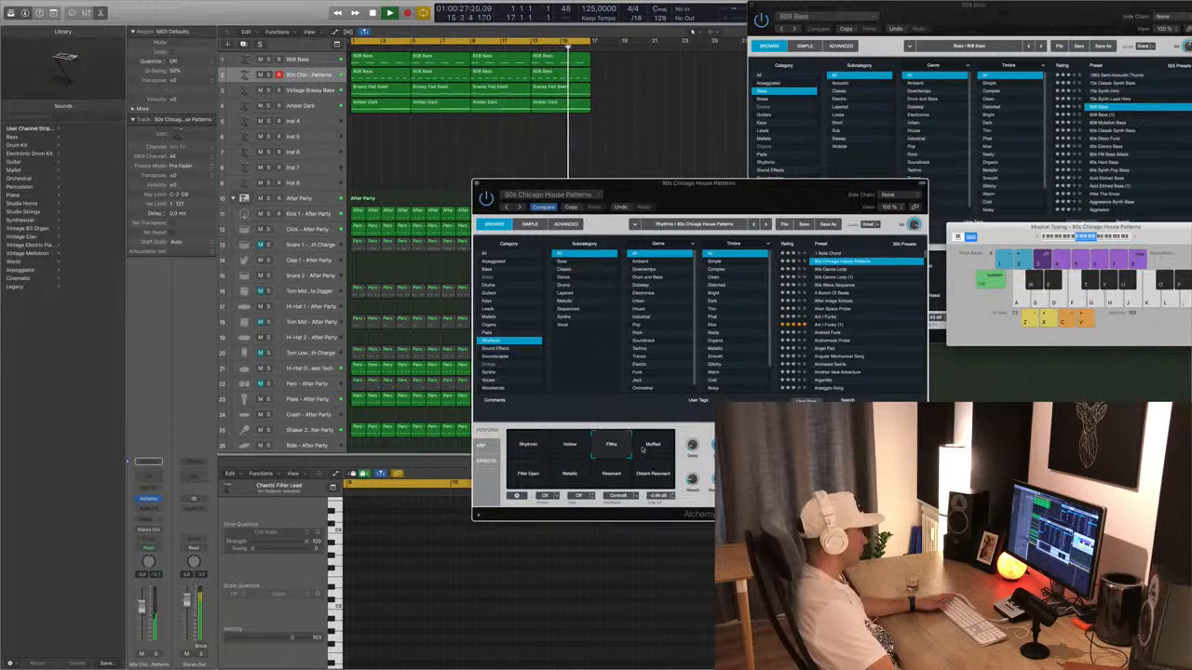
click(642, 449)
click(540, 471)
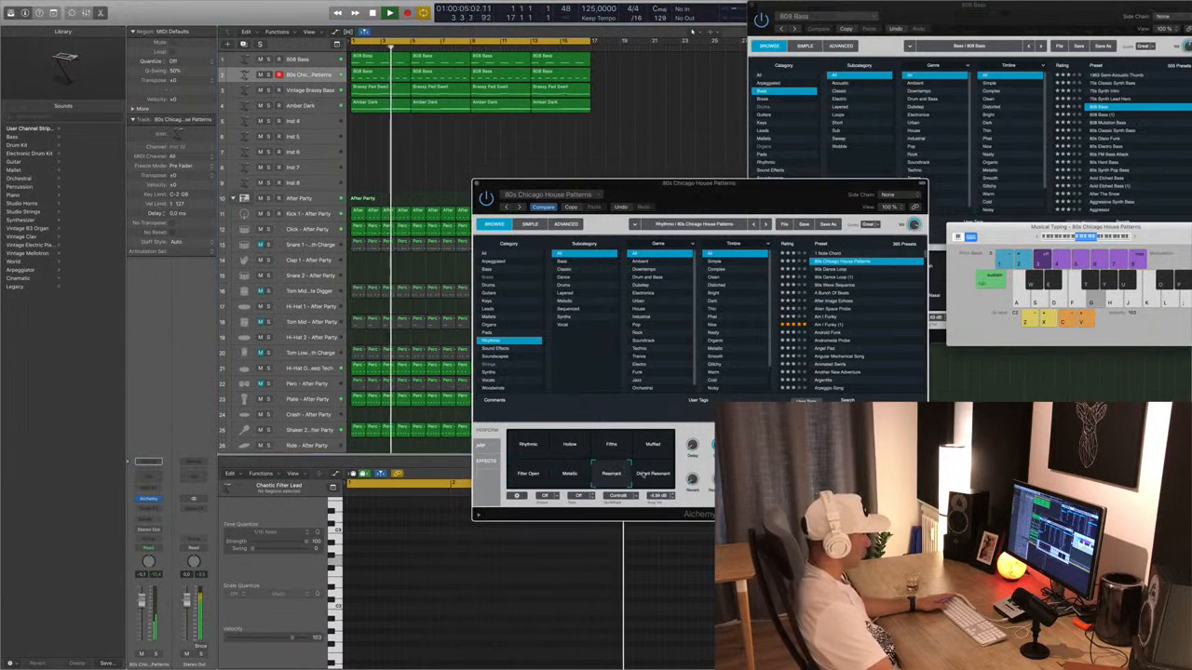
click(652, 475)
Audition the following rhythmic presets, from the two Dance Loop versions through Wave Sequence to A Bunch Of Beats.
click(841, 270)
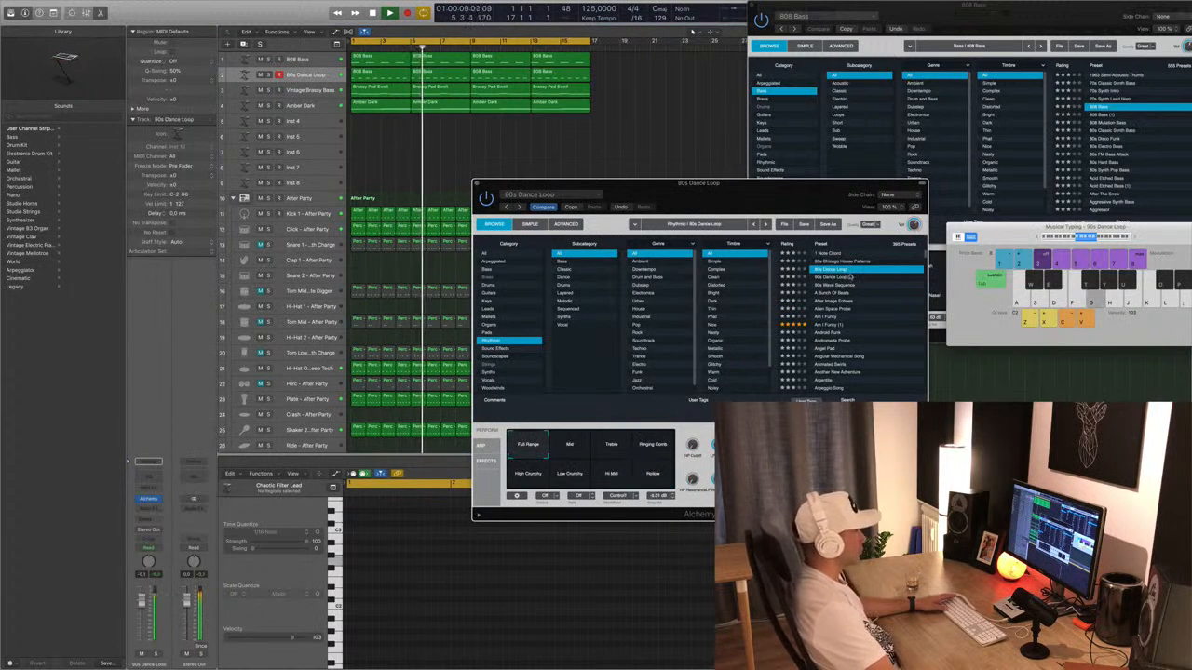
click(849, 277)
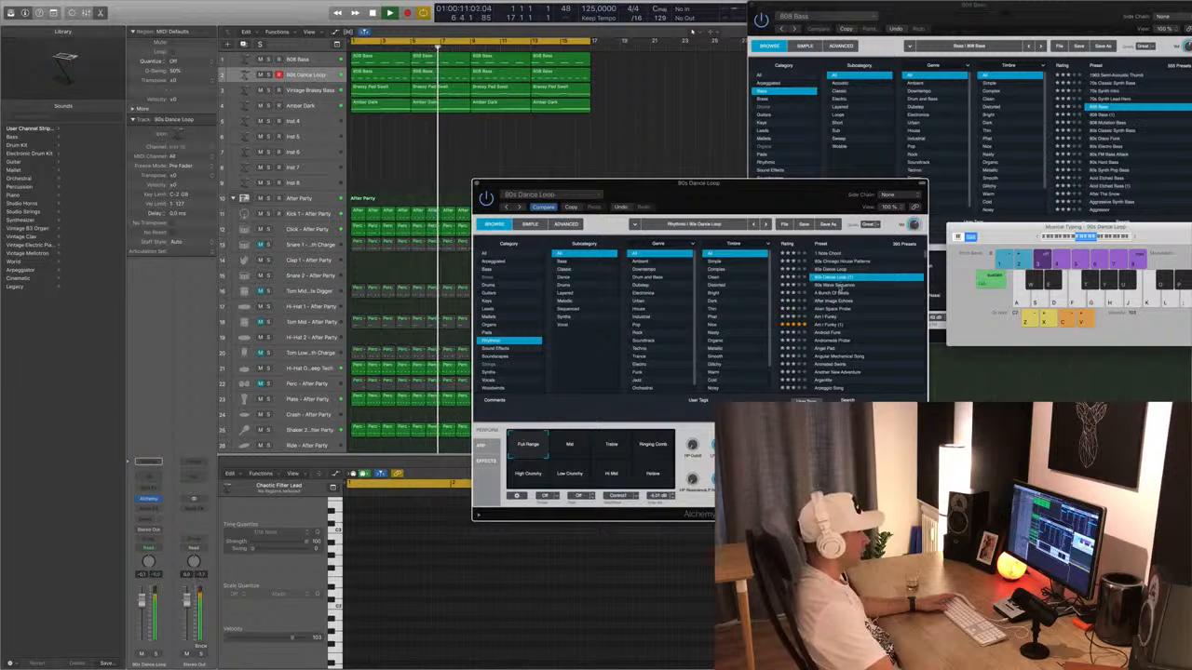
click(841, 286)
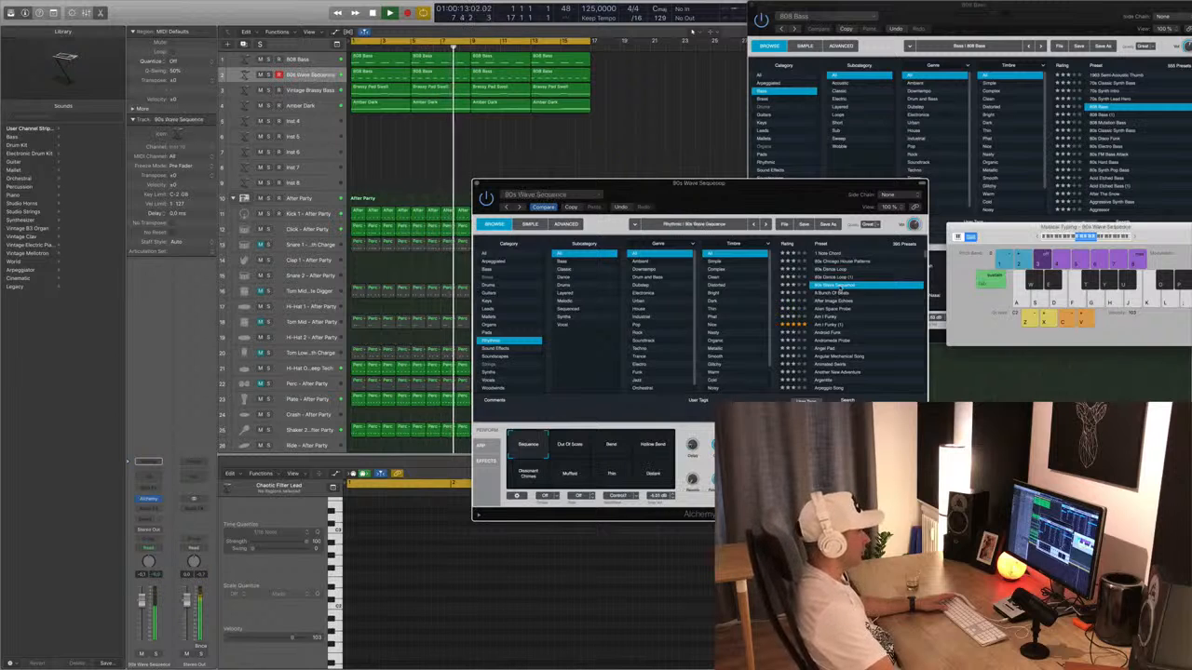
click(841, 294)
Load the After Image Echoes preset on the duplicated bass track and lower the track's volume.
click(842, 302)
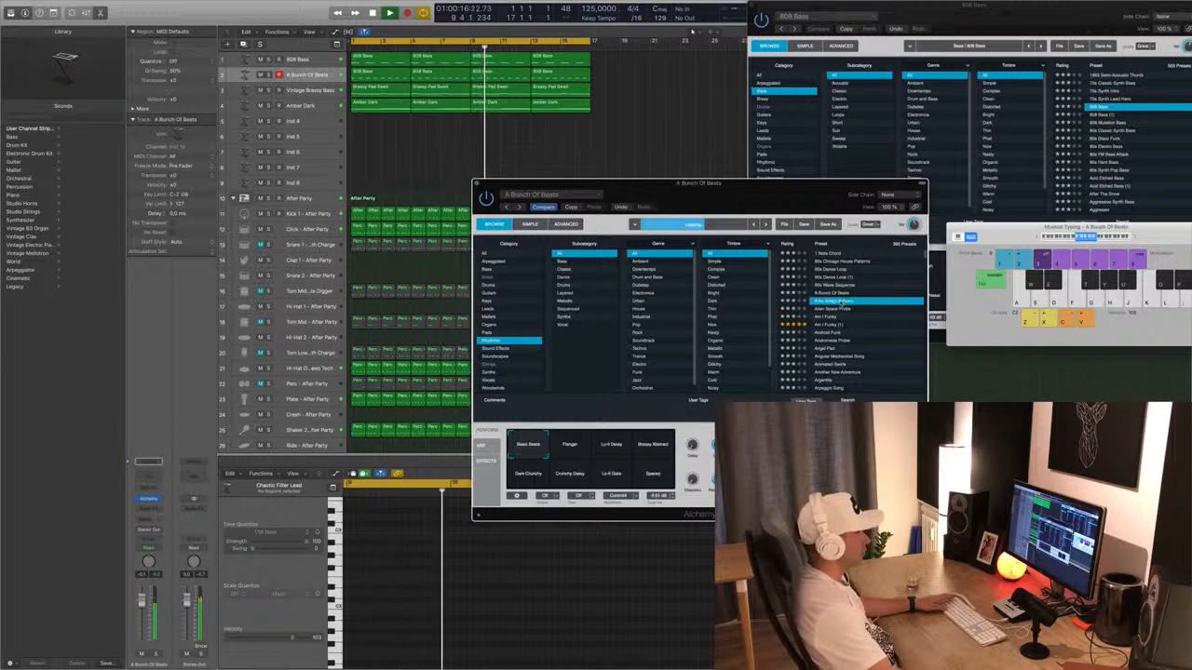
drag(781, 203, 801, 161)
key(g)
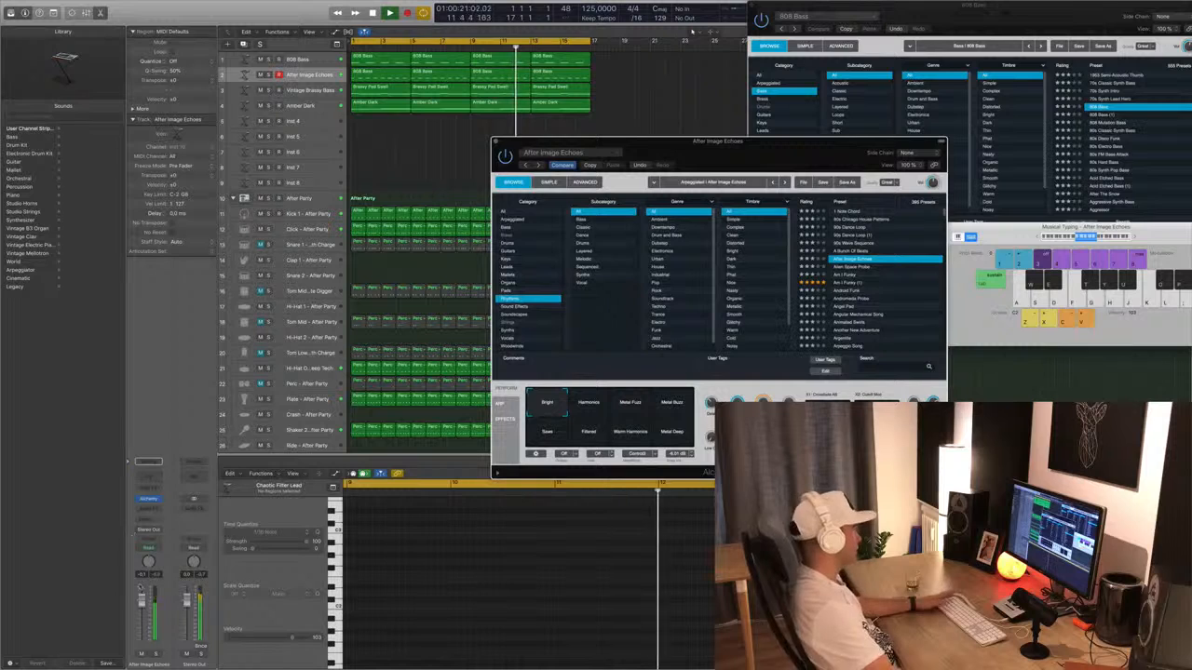
drag(142, 601, 141, 614)
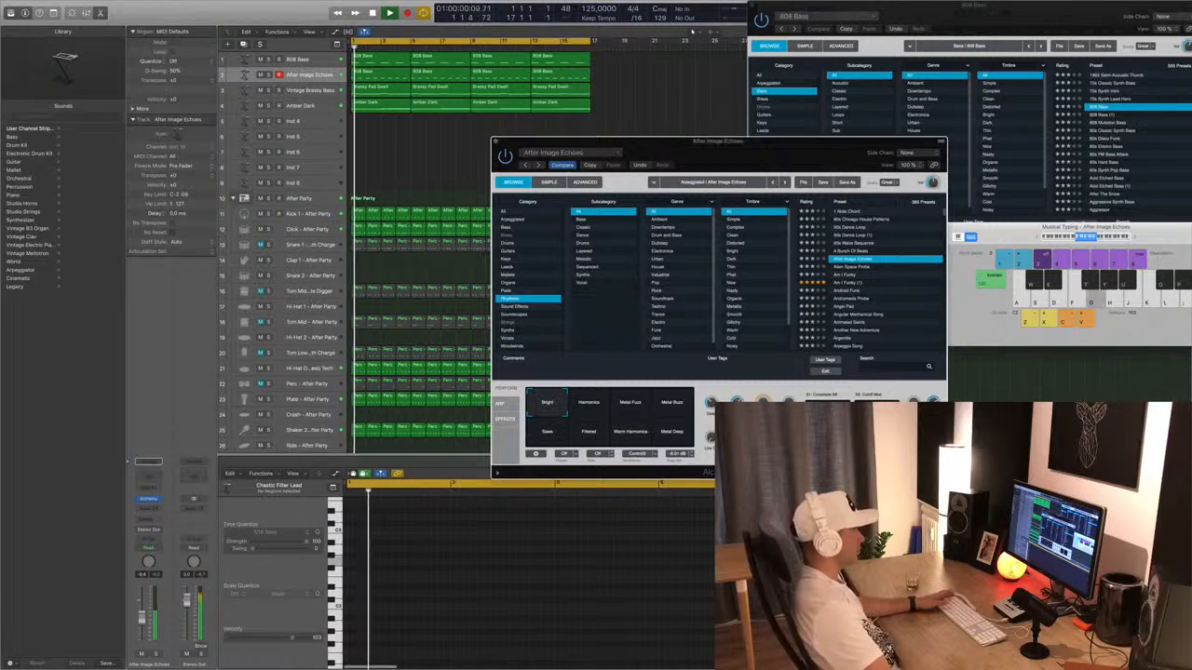
Compare After Image Echoes' variations, including Metal Fuzz, Filtered, Warm Harmonics and Bright, and settle on Harmonics.
click(582, 406)
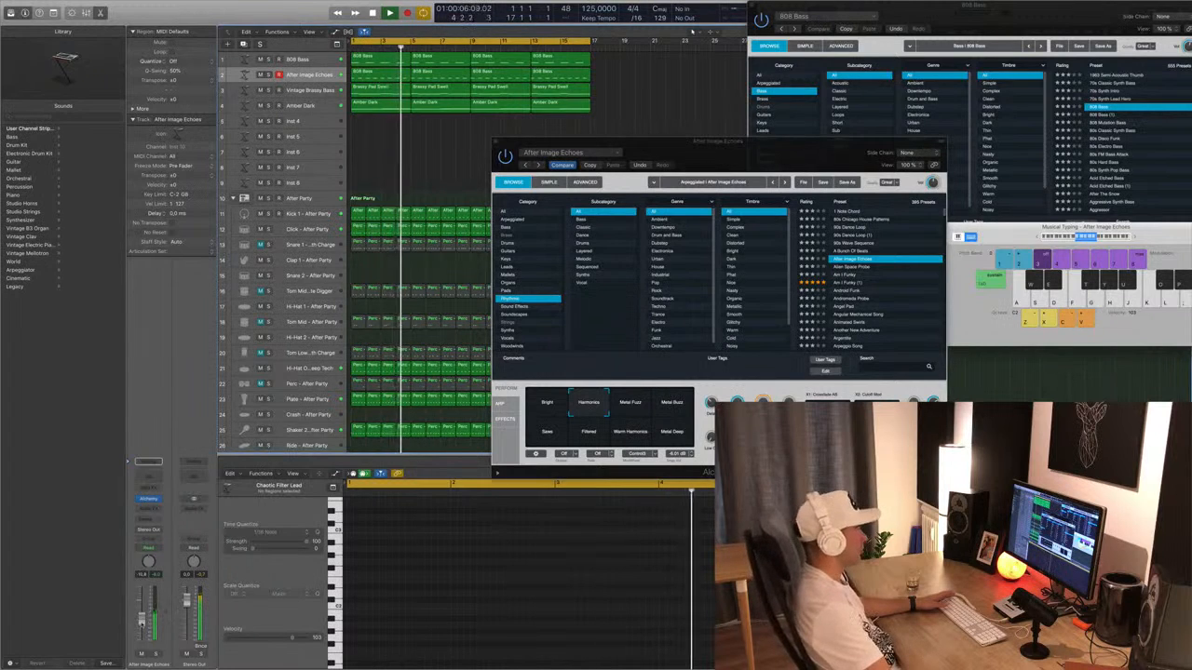
click(632, 402)
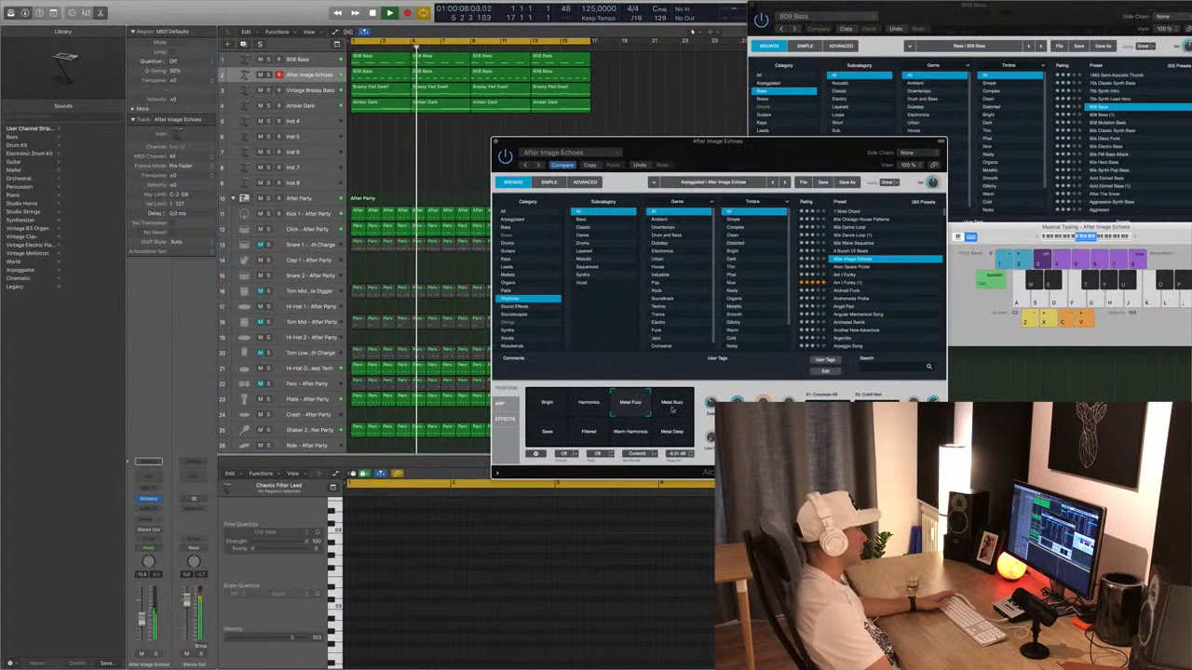
click(589, 433)
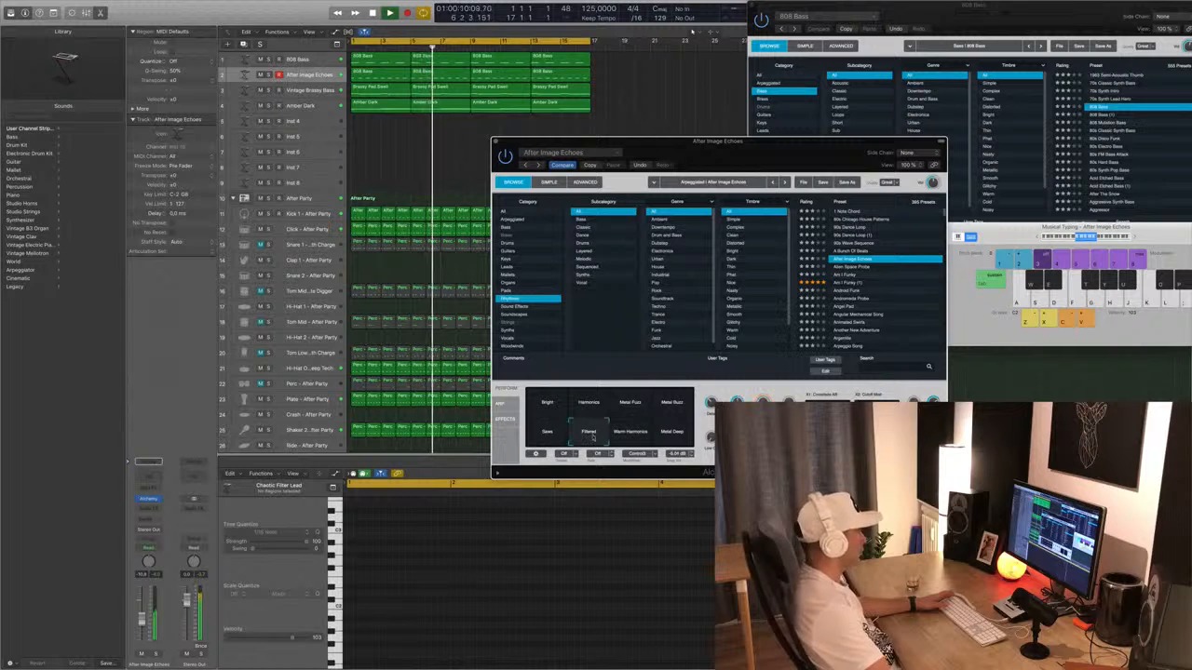
click(632, 434)
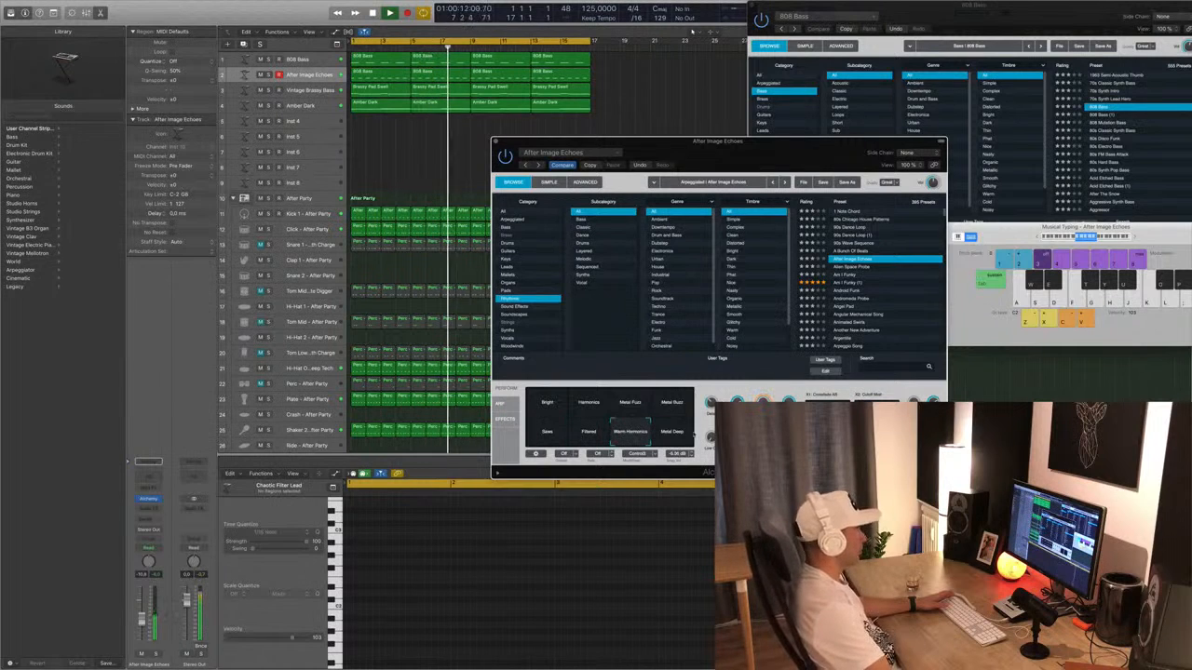
click(680, 444)
click(545, 404)
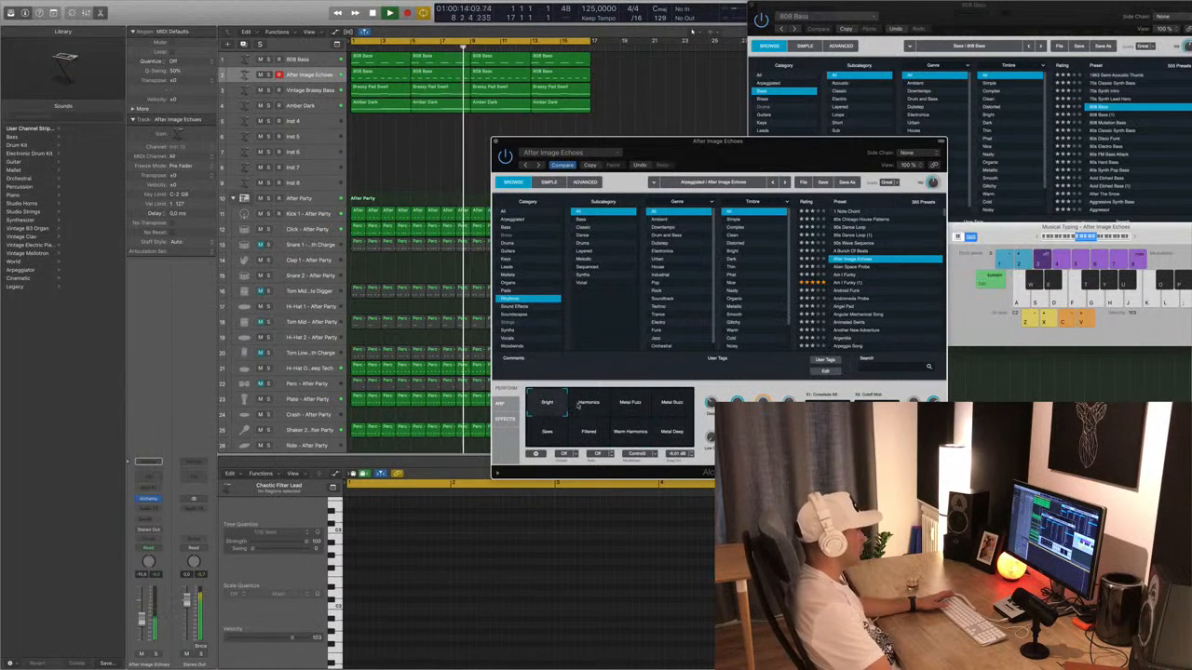
click(579, 401)
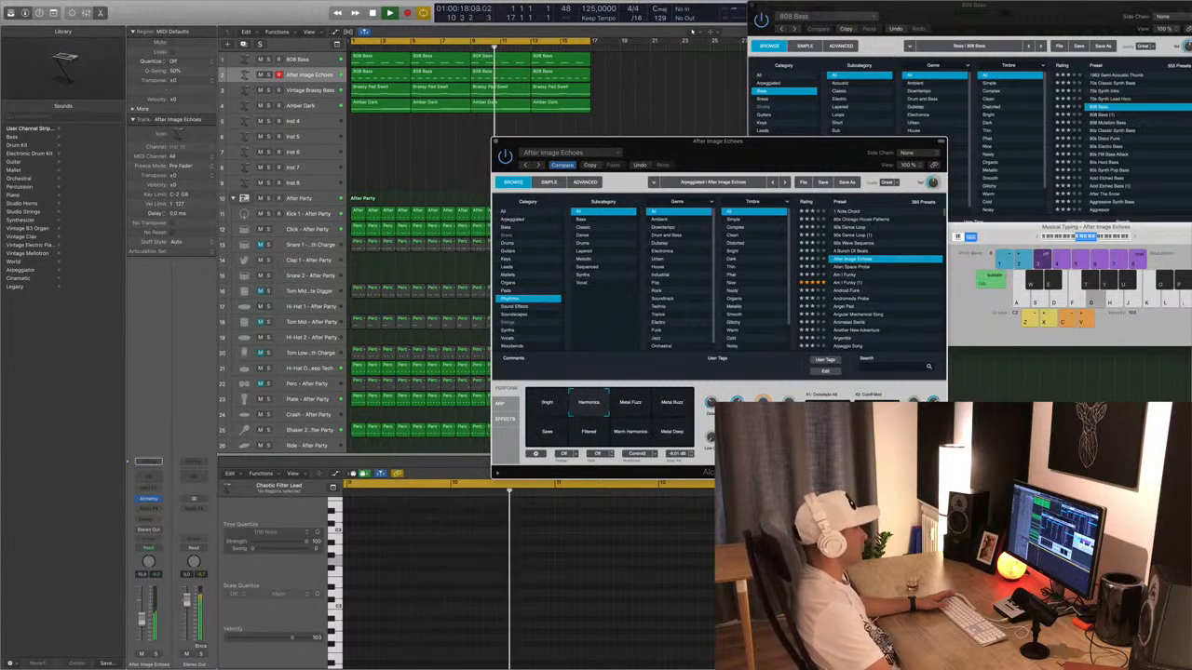
Lower the After Image Echoes track's volume a little more and close its instrument window.
drag(874, 139, 950, 108)
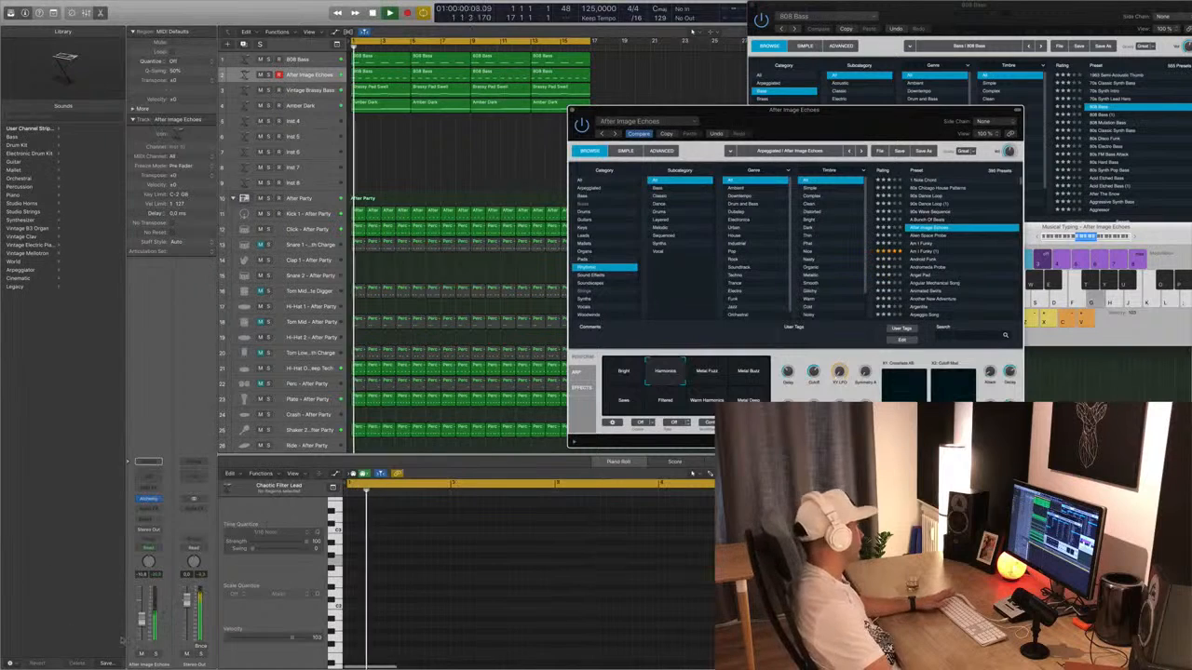
click(736, 80)
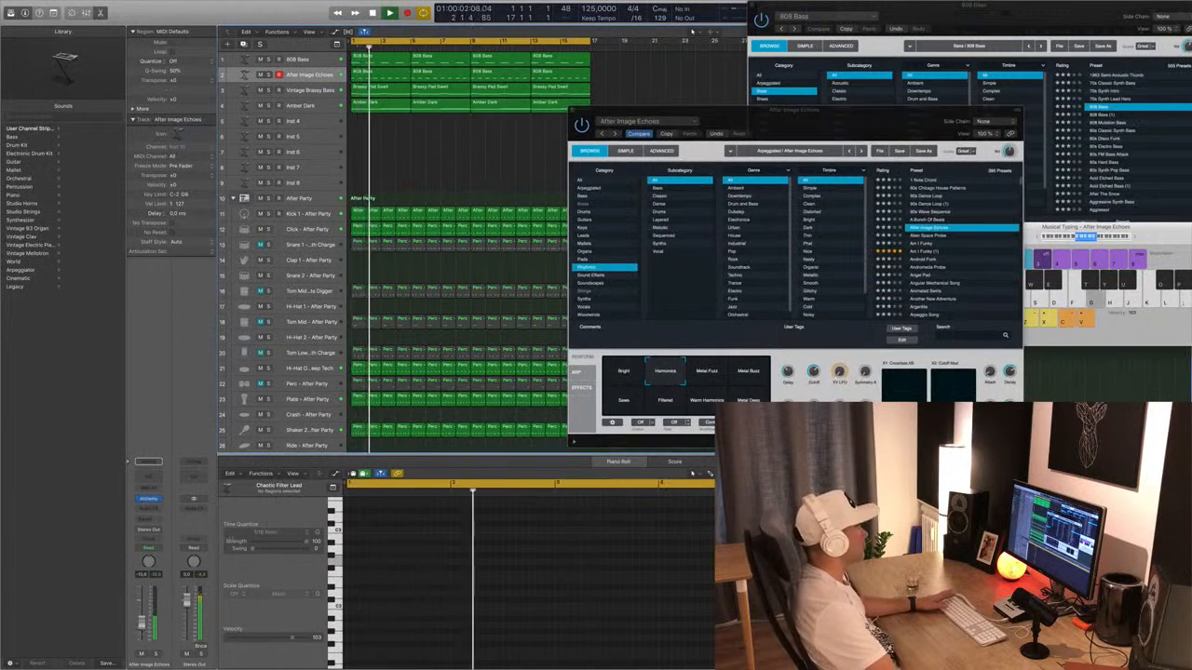
drag(735, 110, 643, 94)
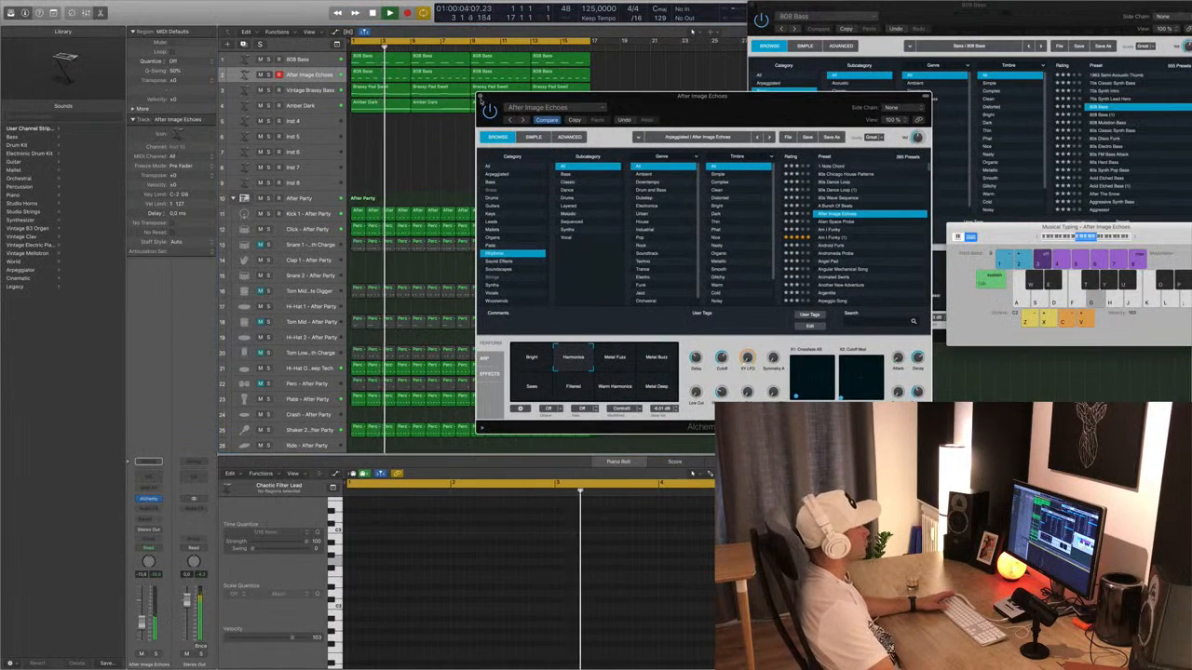
click(481, 97)
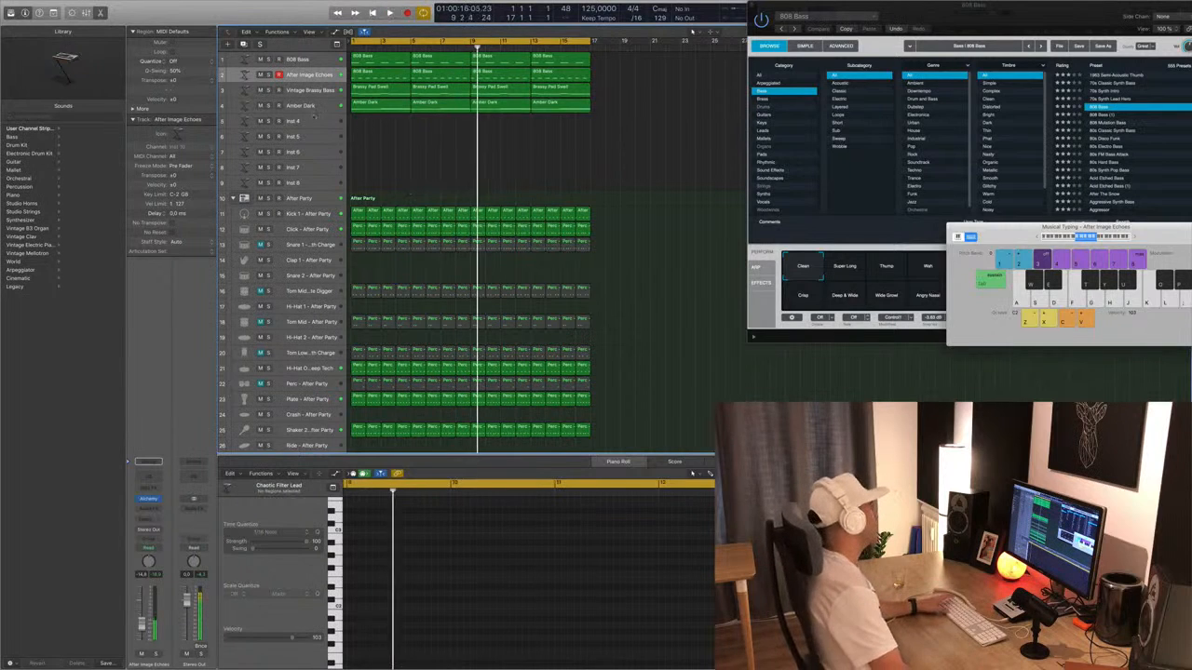
Add a Channel EQ to the Amber Dark track with a low cut at 198 Hz, and close it.
key(Return)
click(315, 108)
key(Return)
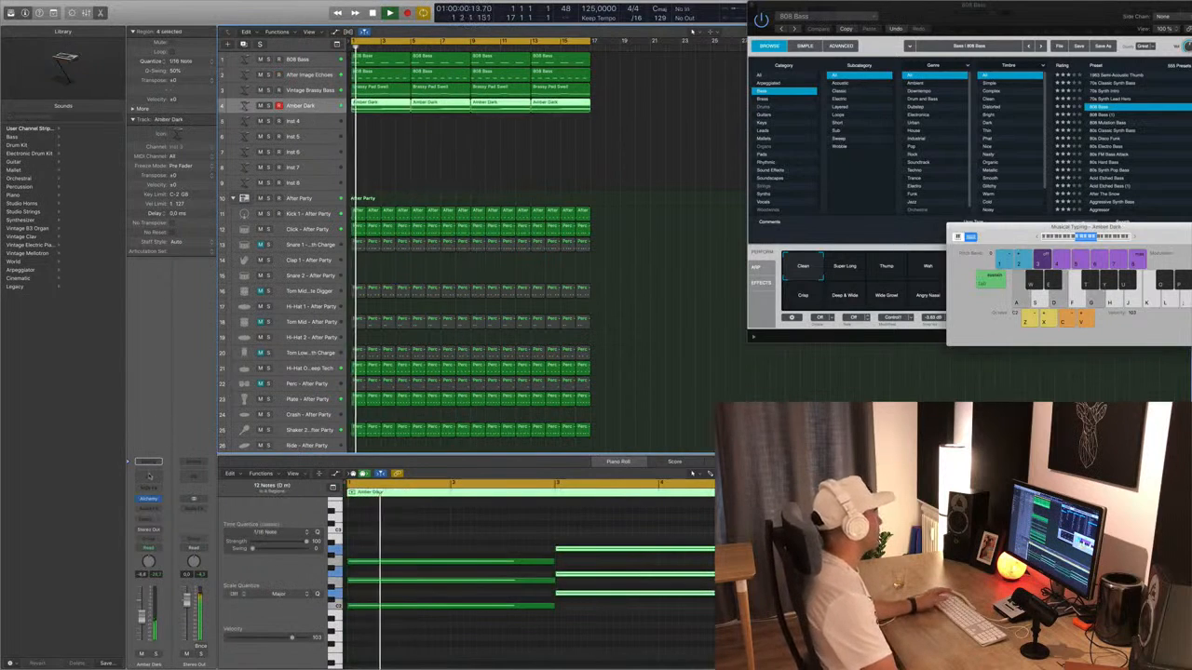
click(148, 477)
drag(65, 149, 266, 147)
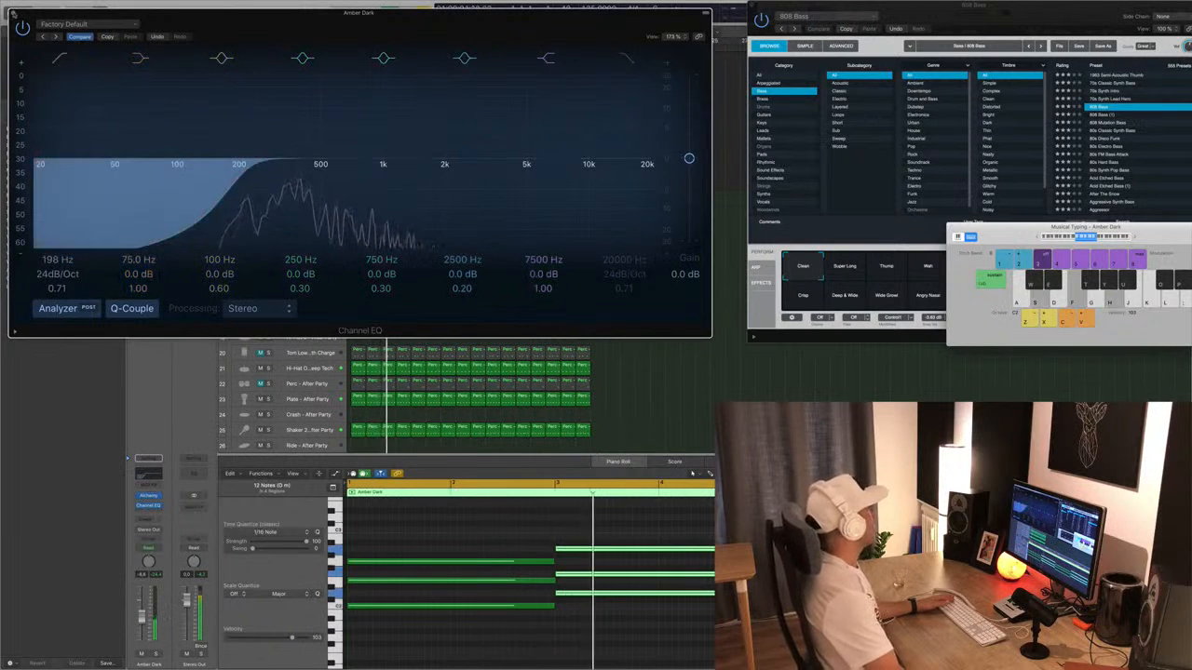
key(super+w)
Add a Channel EQ to the Vintage Brassy Bass track with a low cut slightly above 100 Hz, and close it.
key(Up)
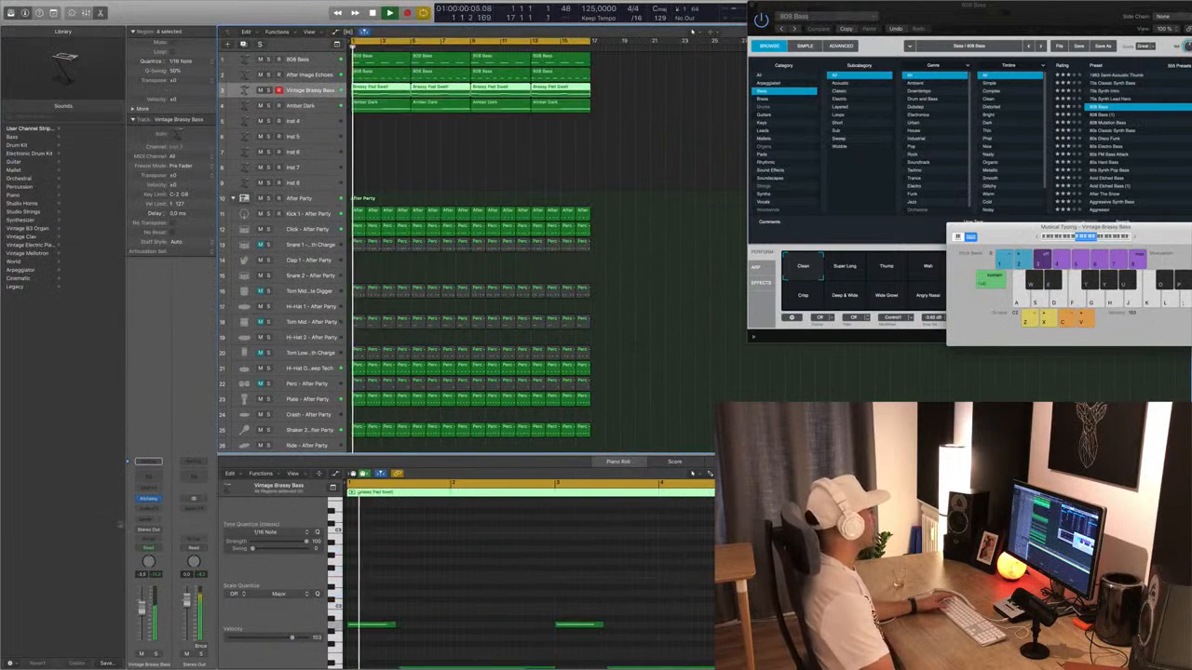
key(Return)
click(148, 462)
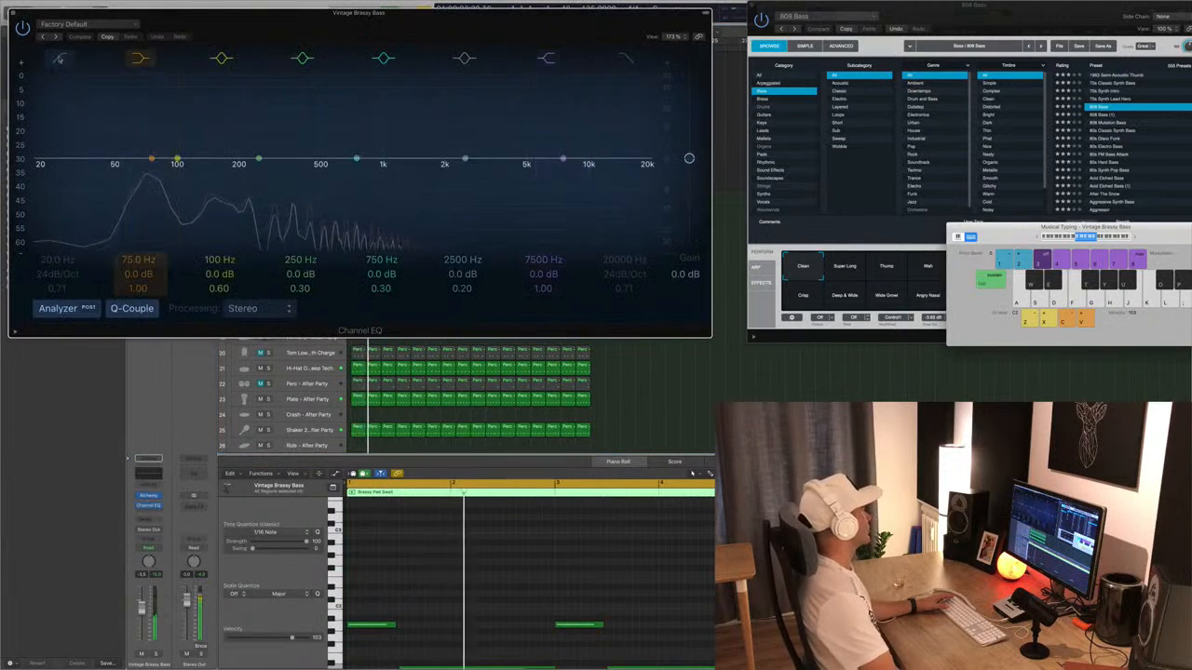
drag(50, 141, 219, 144)
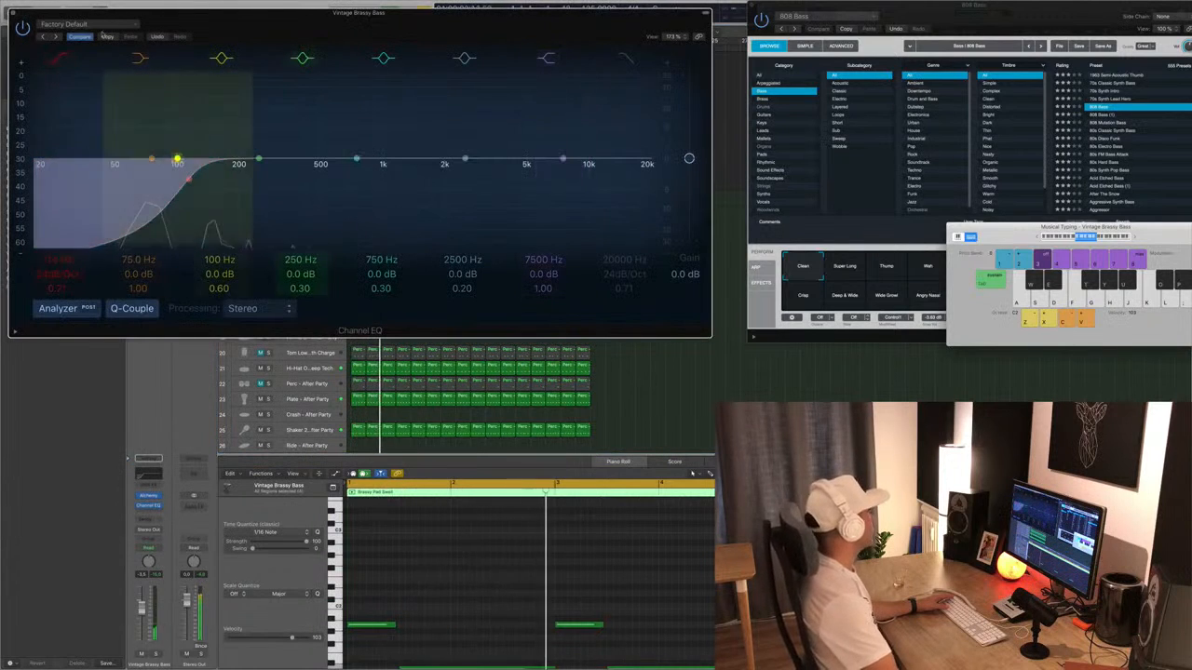
click(13, 17)
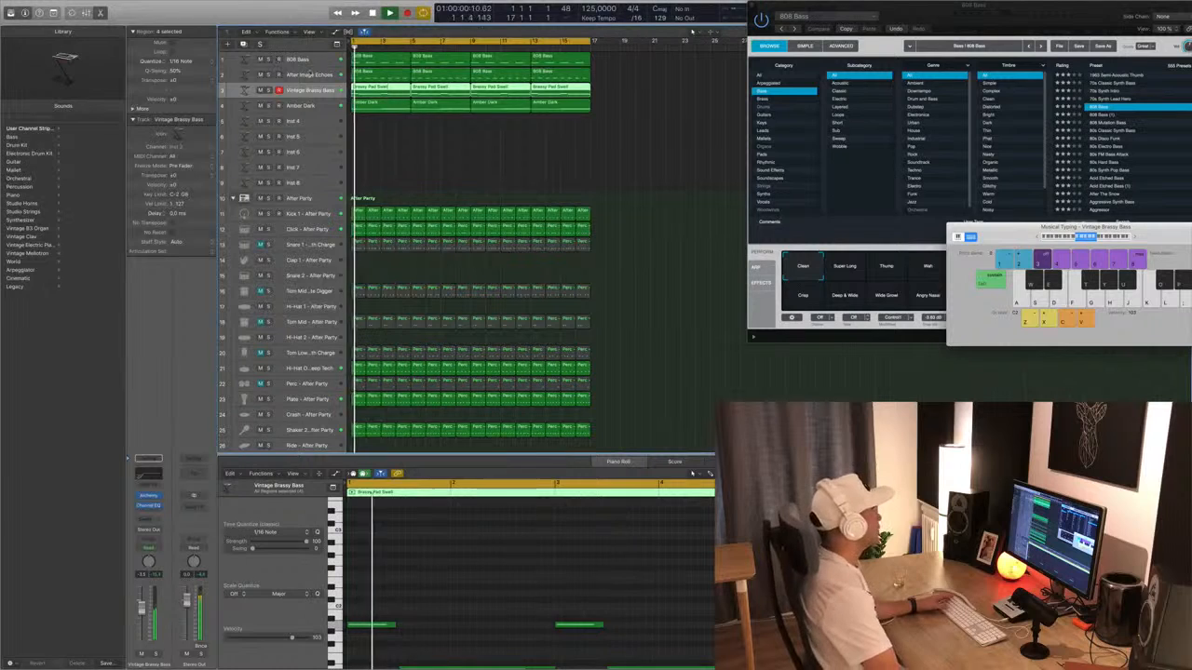
Add a Channel EQ to the After Image Echoes track with a low cut at 114 Hz, and close it.
key(Up)
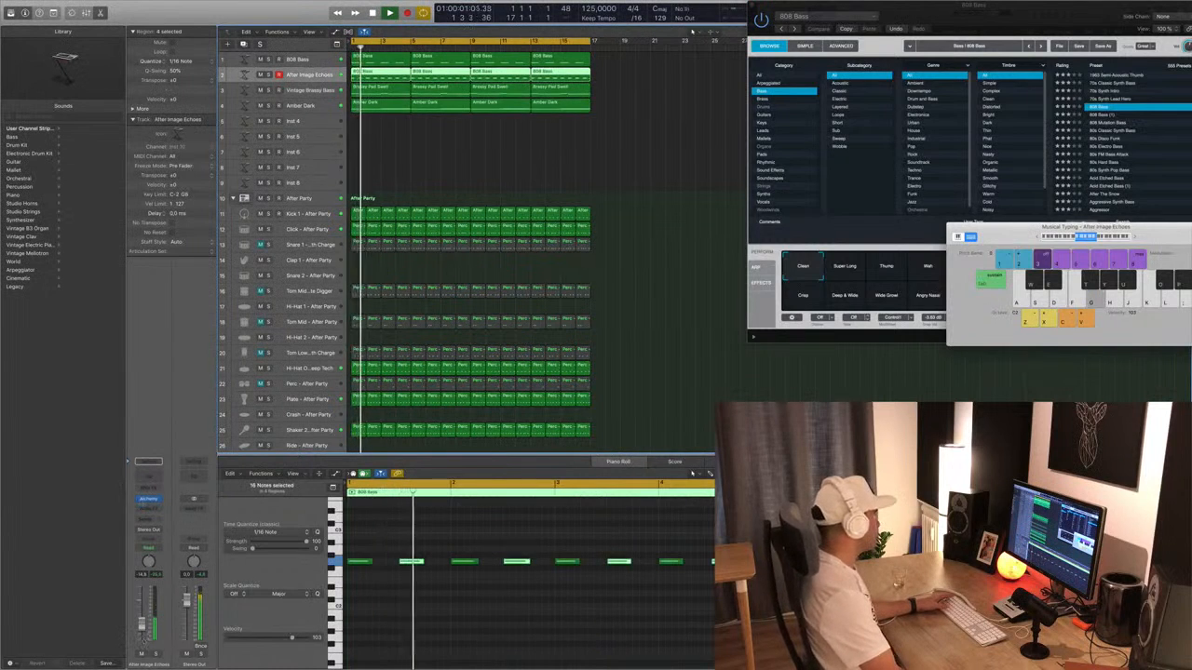
click(146, 473)
key(Return)
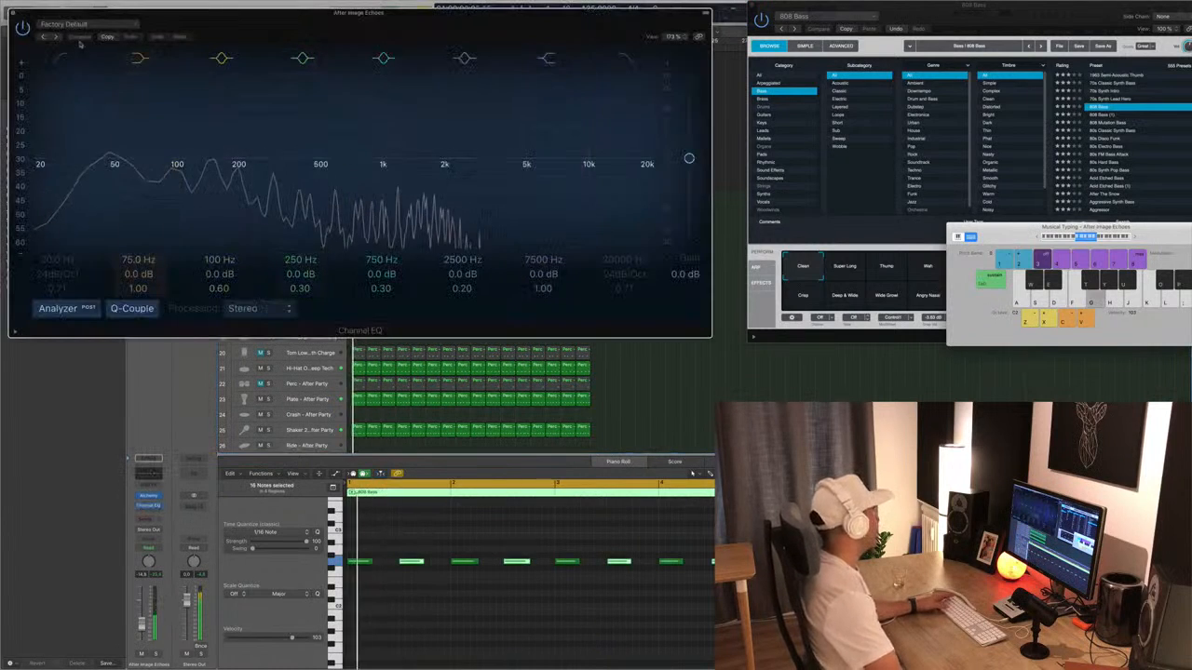
click(63, 62)
drag(39, 163, 221, 159)
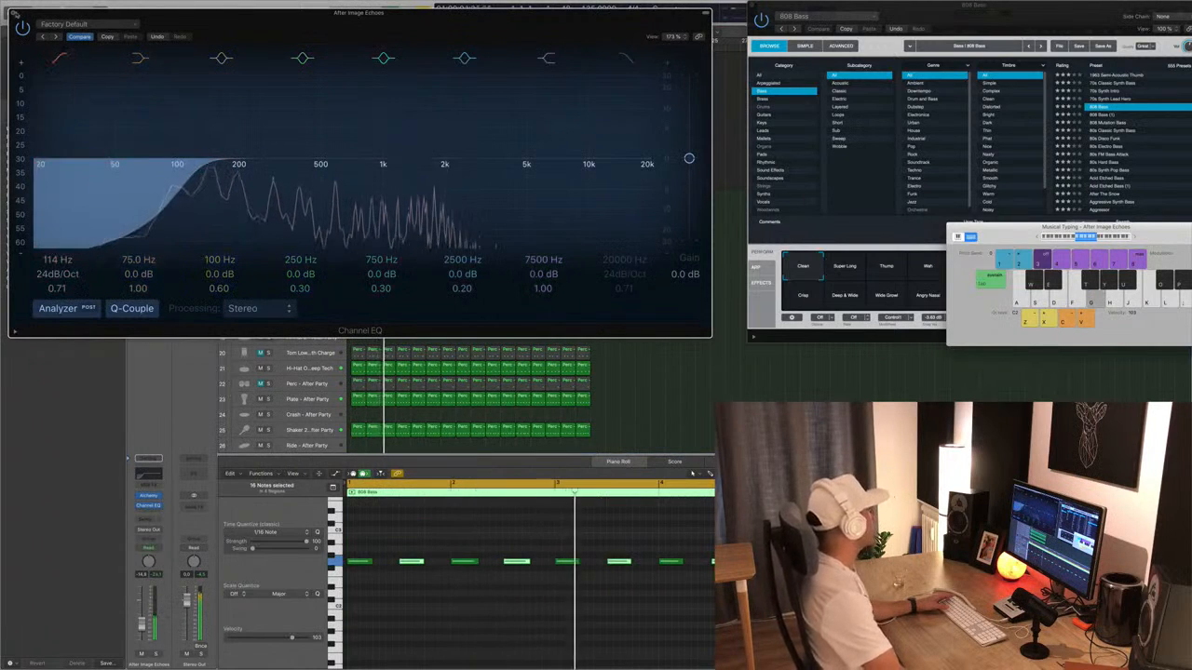
click(13, 13)
key(Return)
Play the beat from the start and close the 808 Bass Alchemy window, the Musical Typing keyboard and the Piano Roll.
click(295, 60)
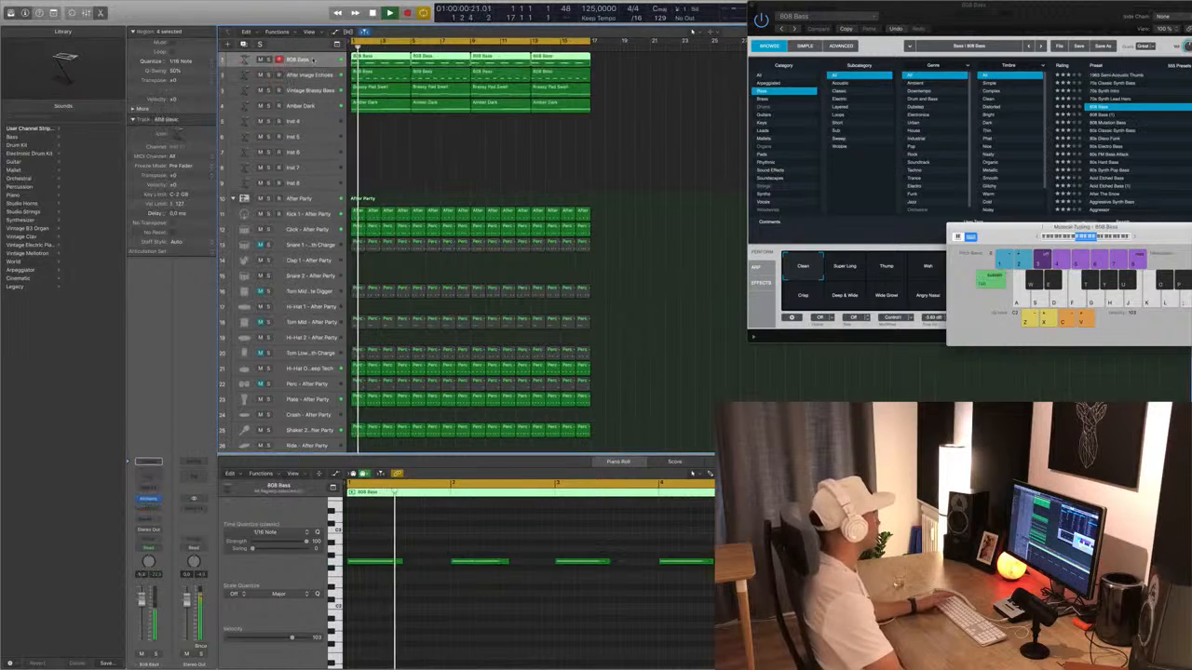
key(Return)
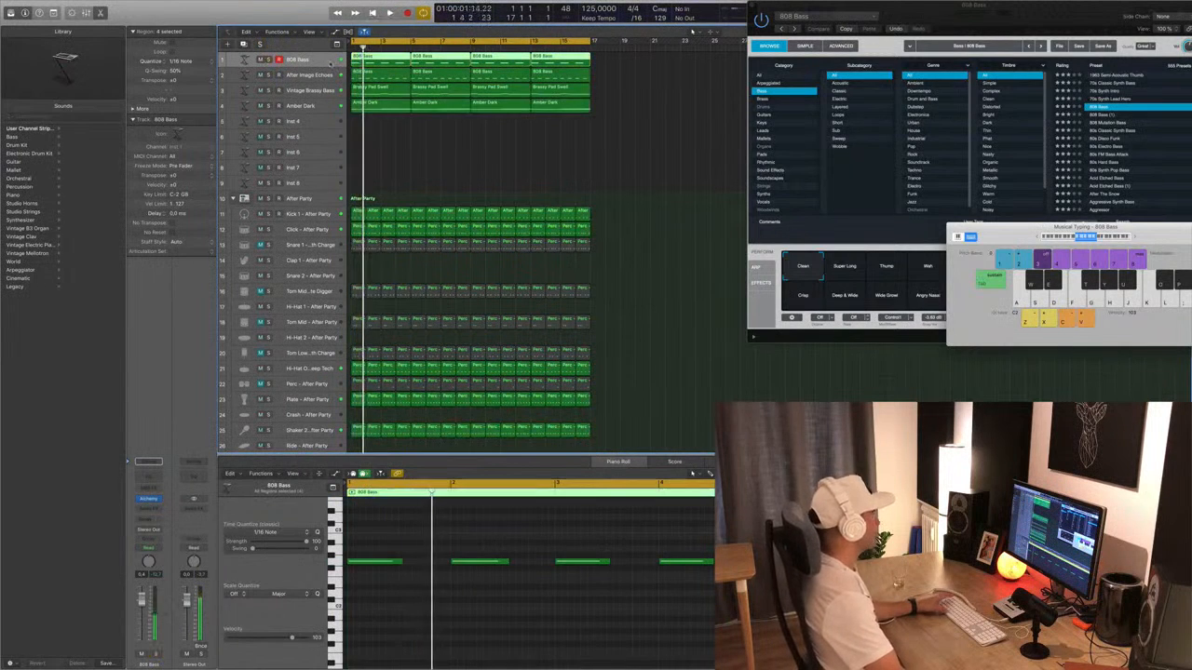
key(Return)
click(611, 145)
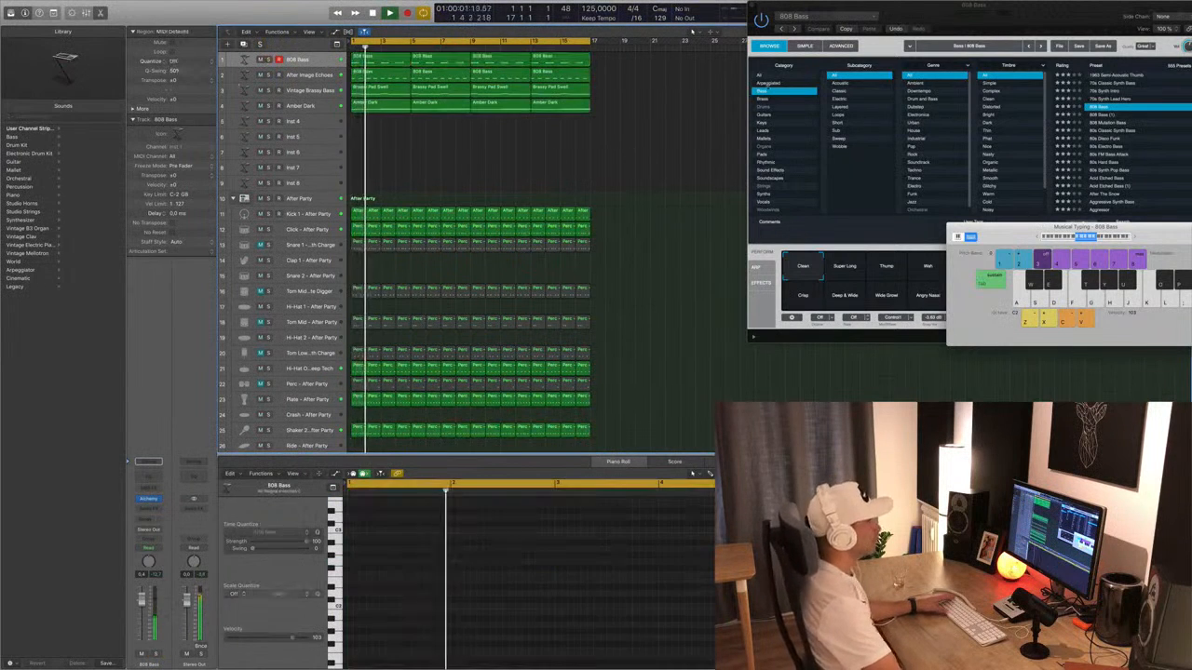
drag(994, 13, 975, 13)
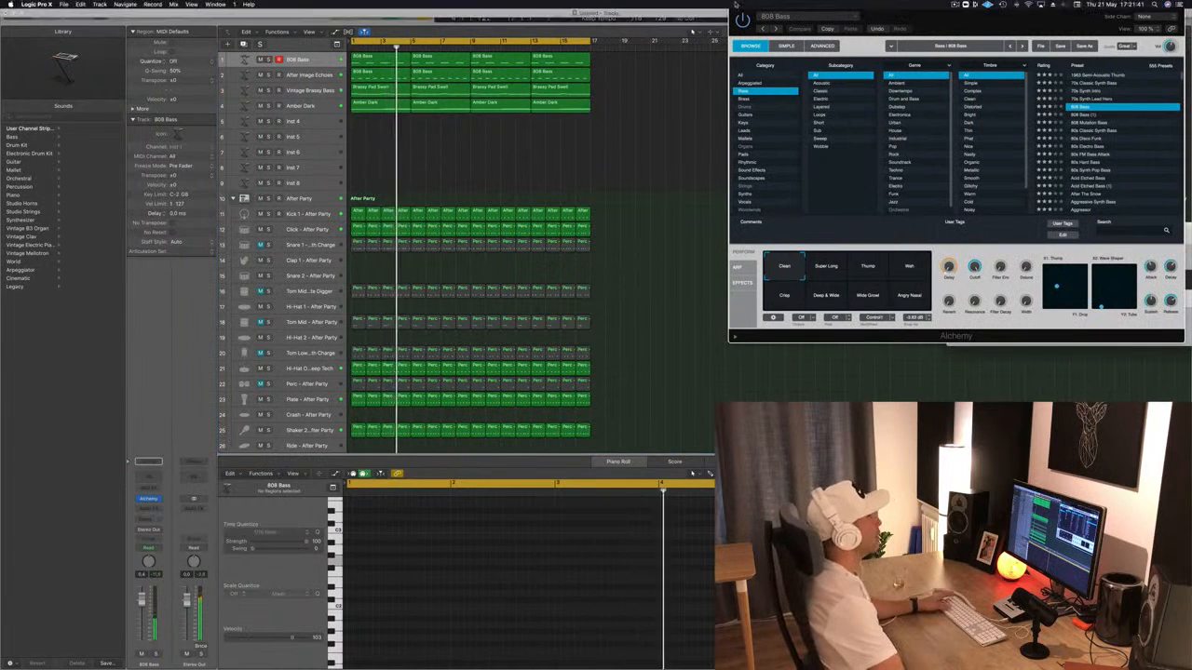
click(733, 6)
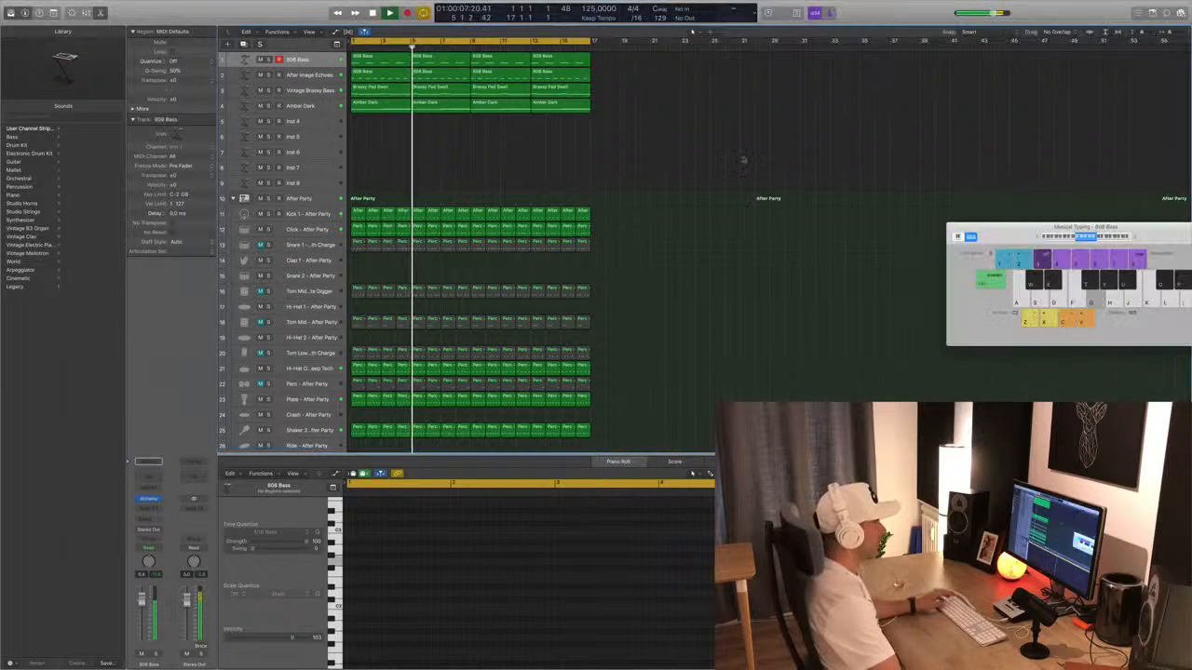
key(super+k)
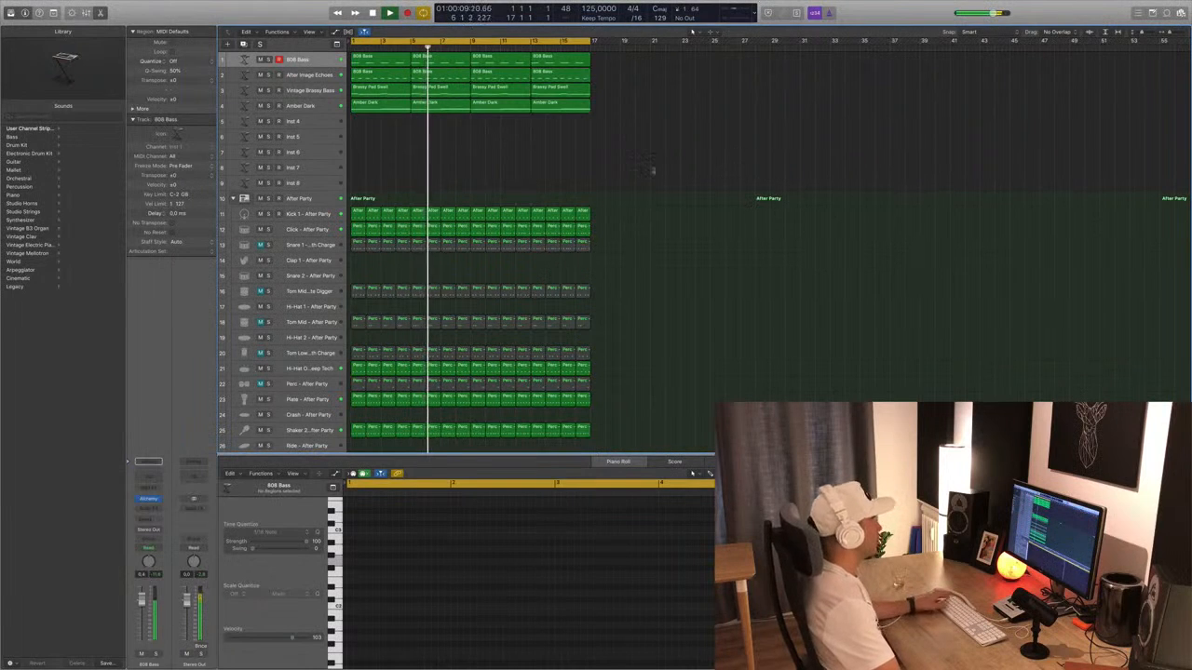
key(Return)
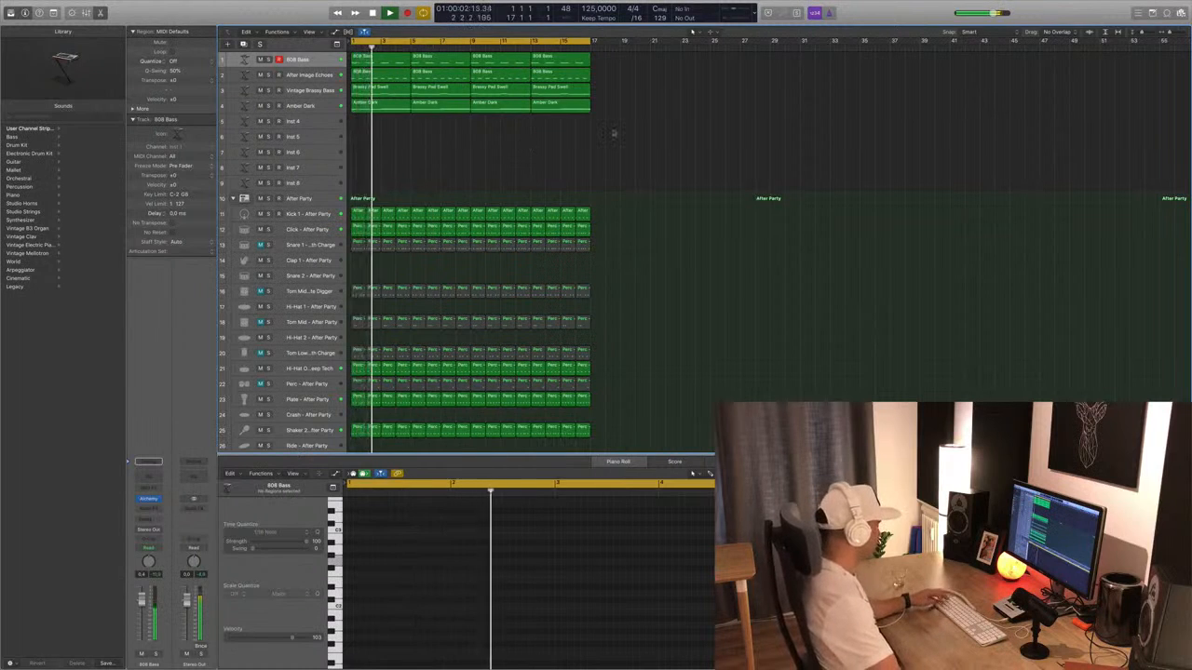
key(x)
key(x)
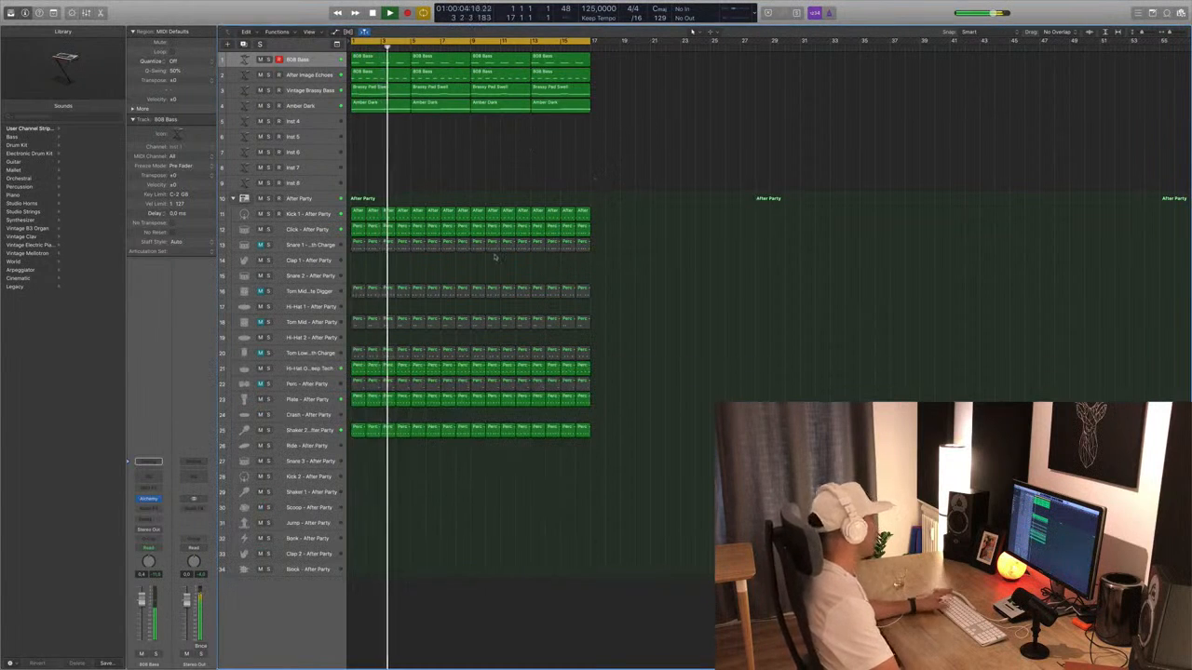
Repeat all regions once to fill bars 17 to 32, and extend the cycle range to bar 33.
click(311, 369)
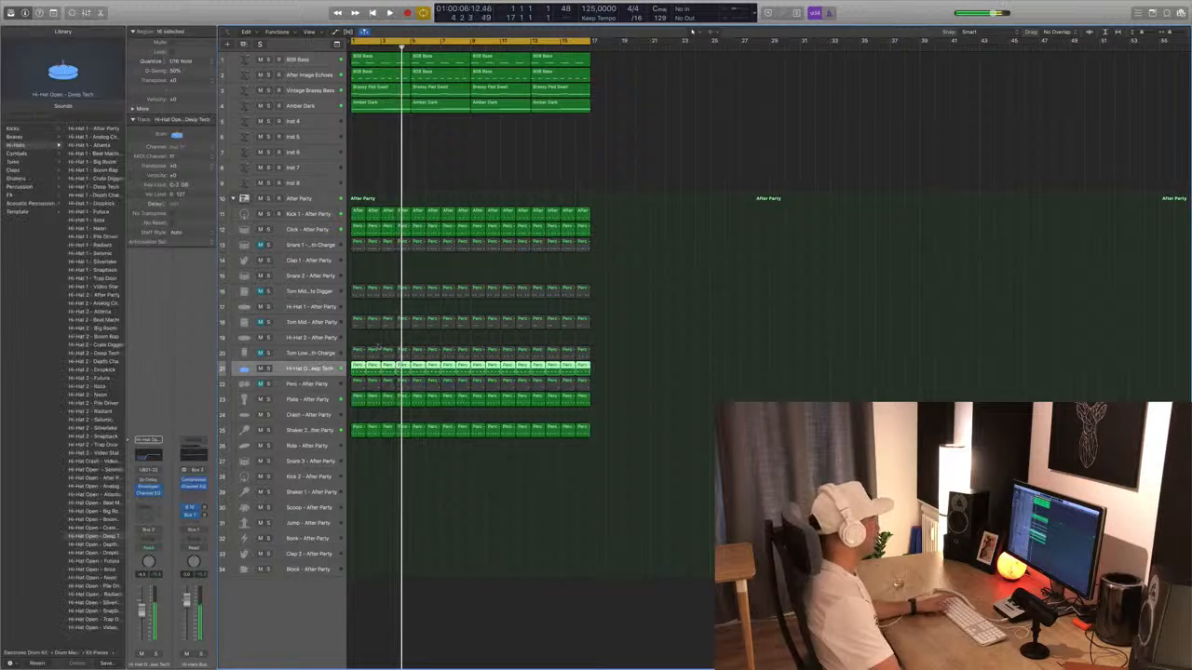
key(Return)
click(752, 277)
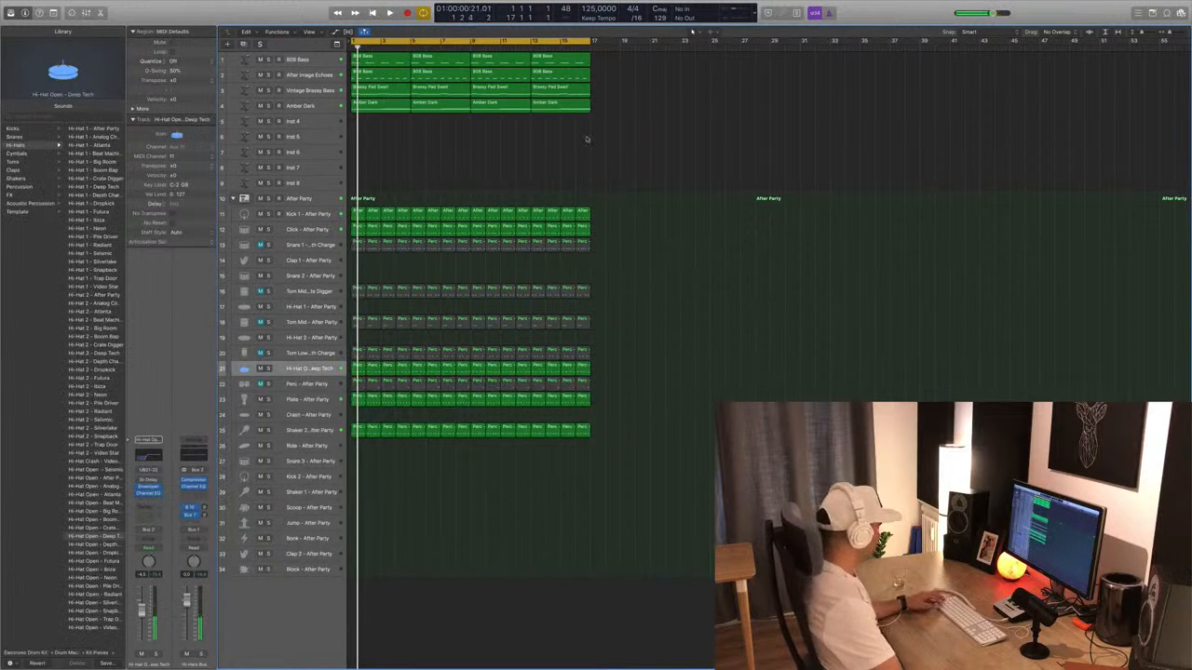
key(super+a)
key(super+r)
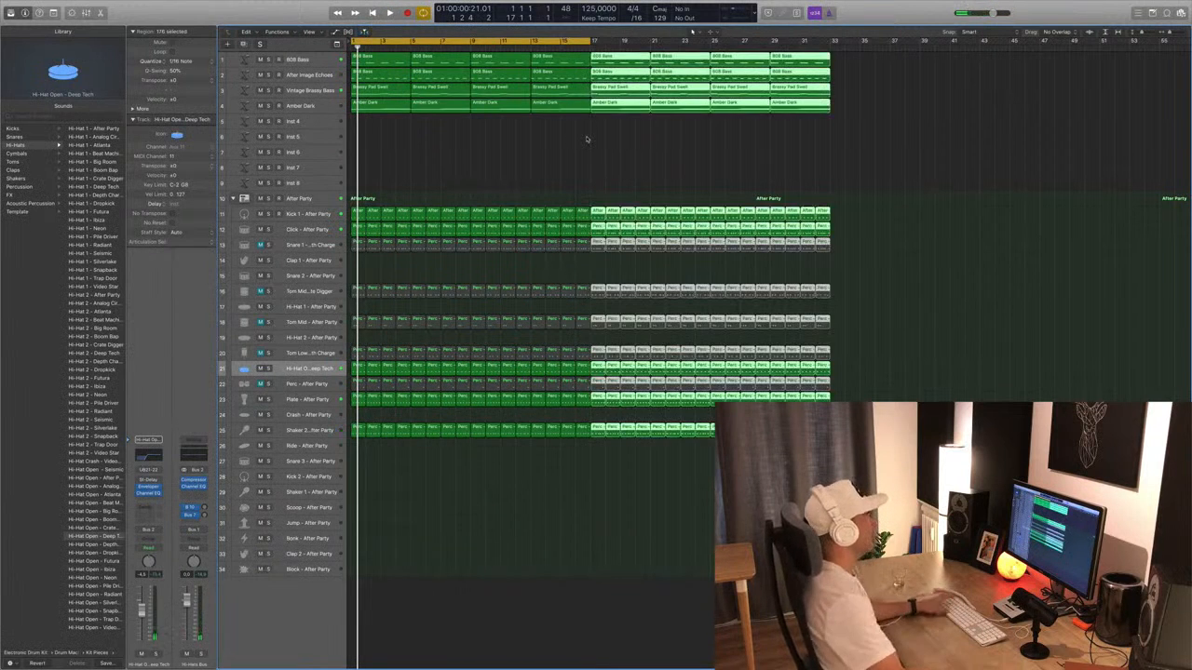
key(space)
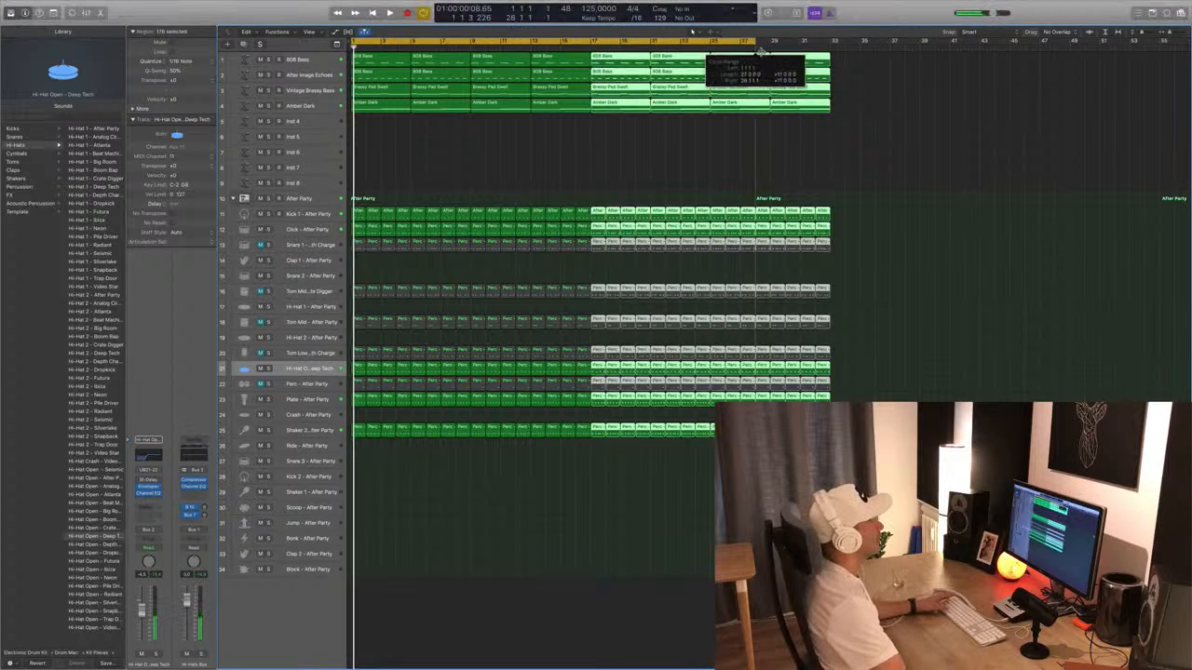
click(510, 149)
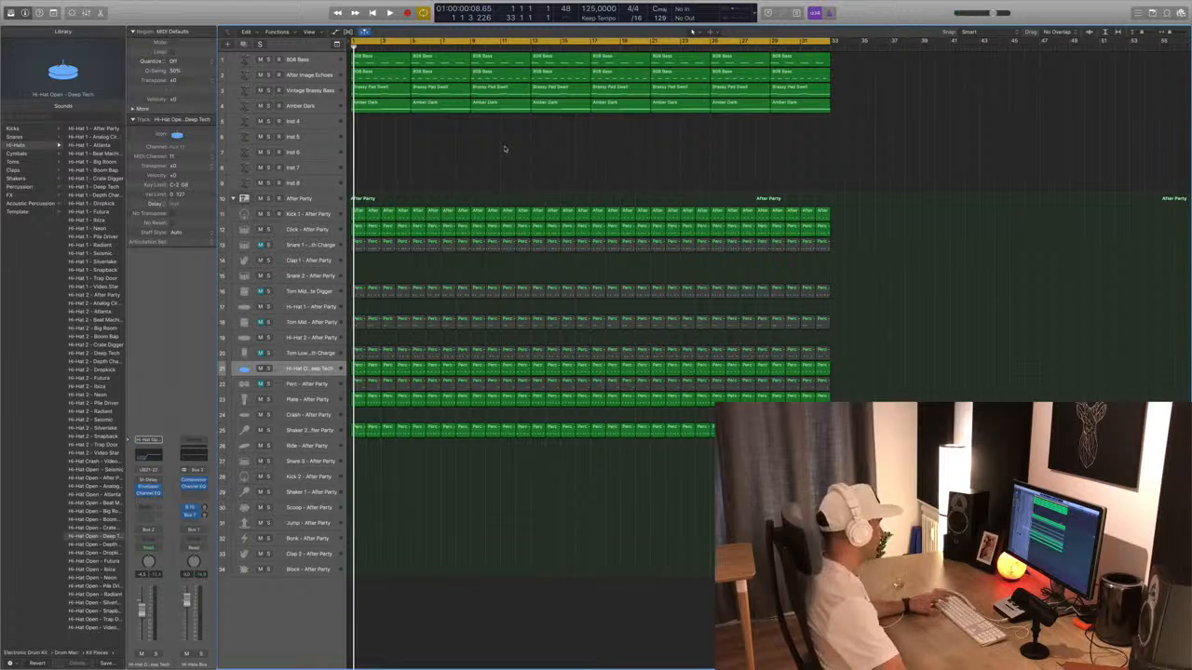
Show the mixer and pull the faders of all instrument tracks and individual drum tracks fully down.
key(x)
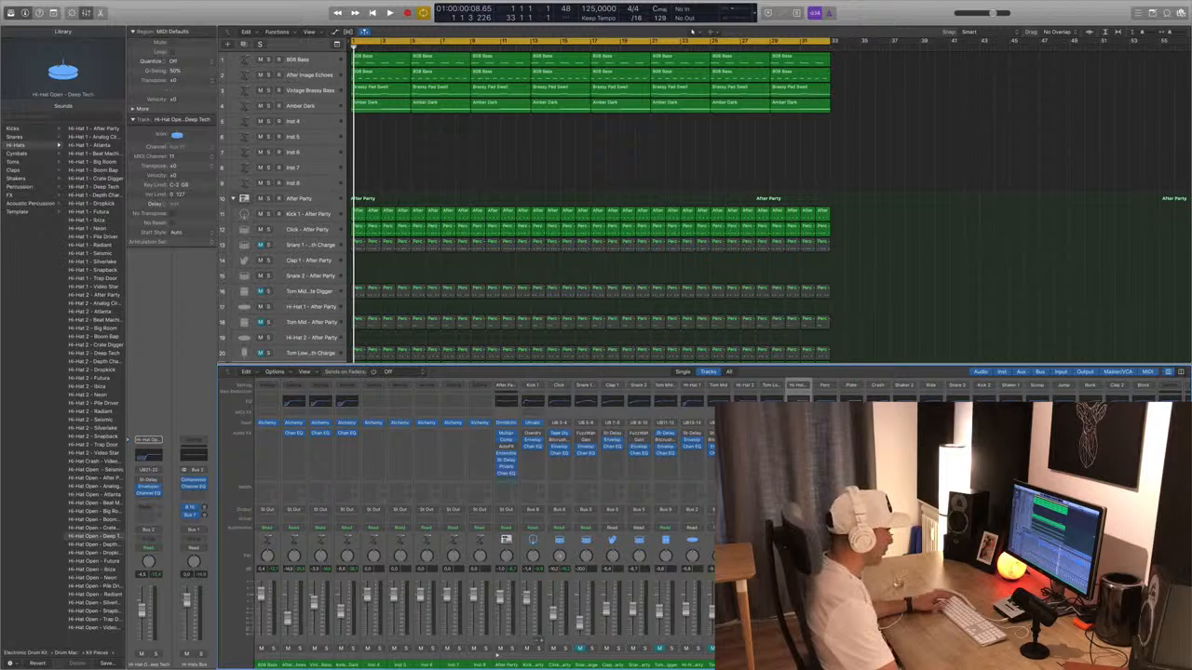
click(306, 199)
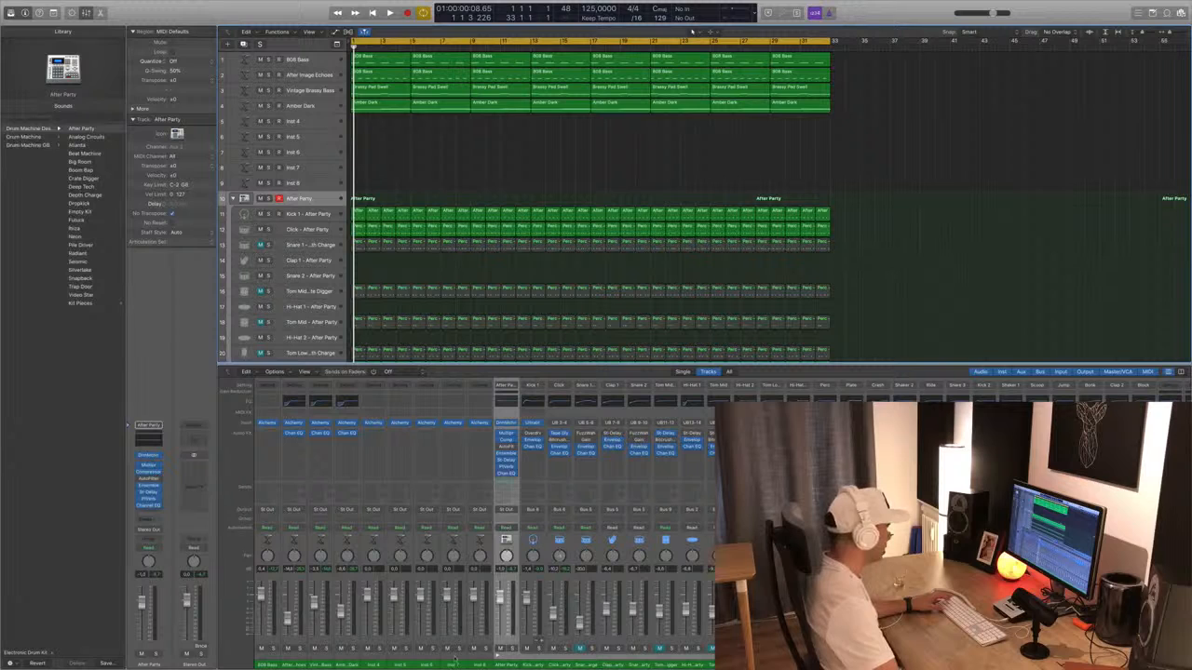
drag(478, 667, 17, 668)
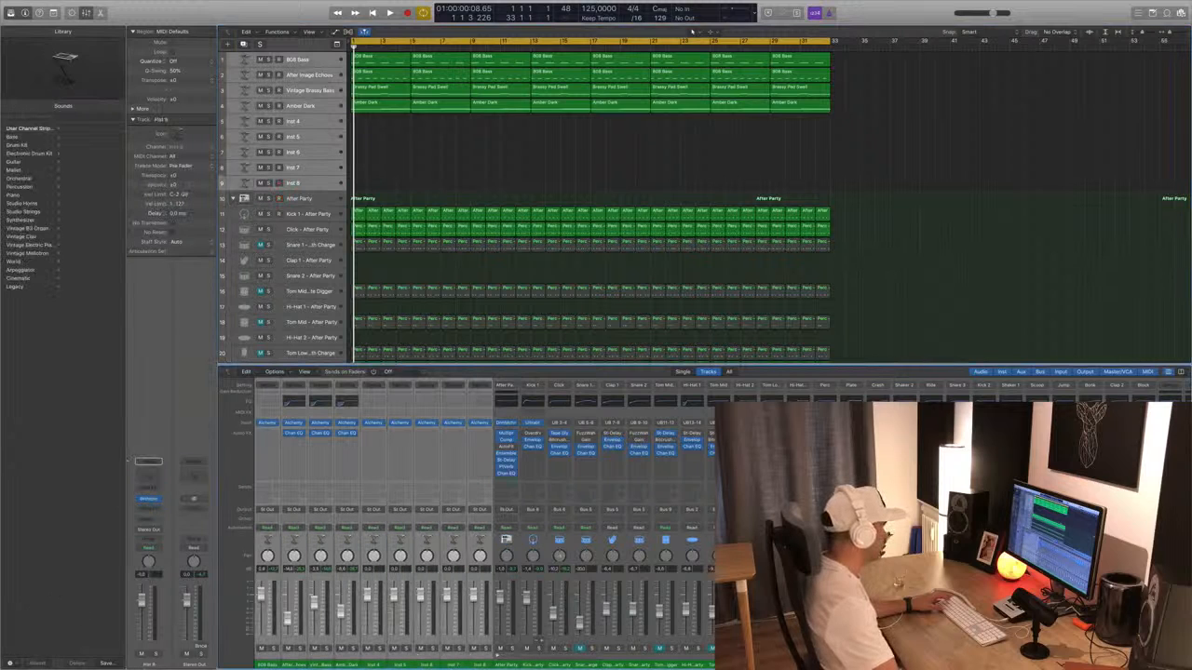
drag(261, 596, 262, 632)
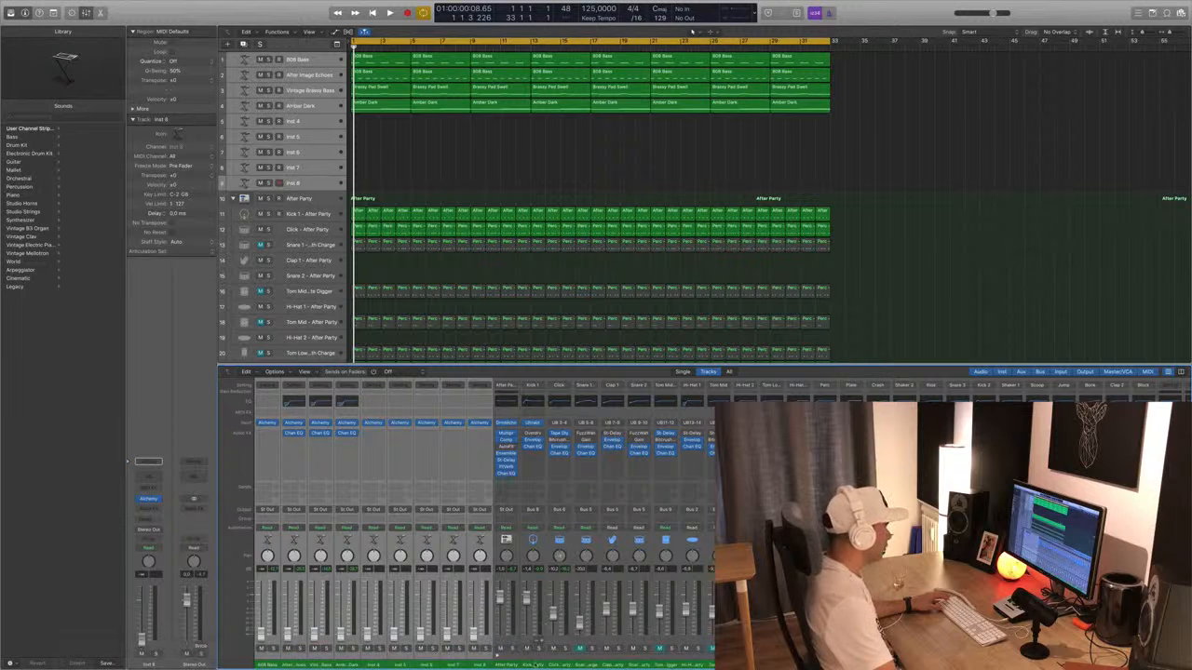
drag(534, 665, 851, 665)
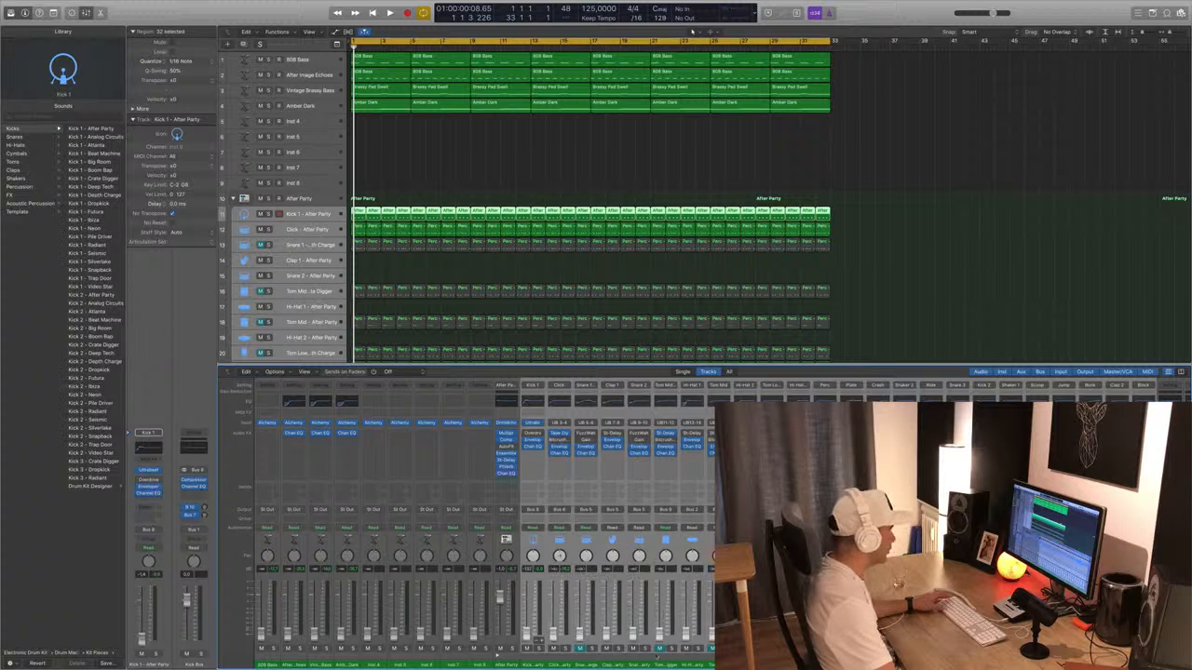
click(950, 264)
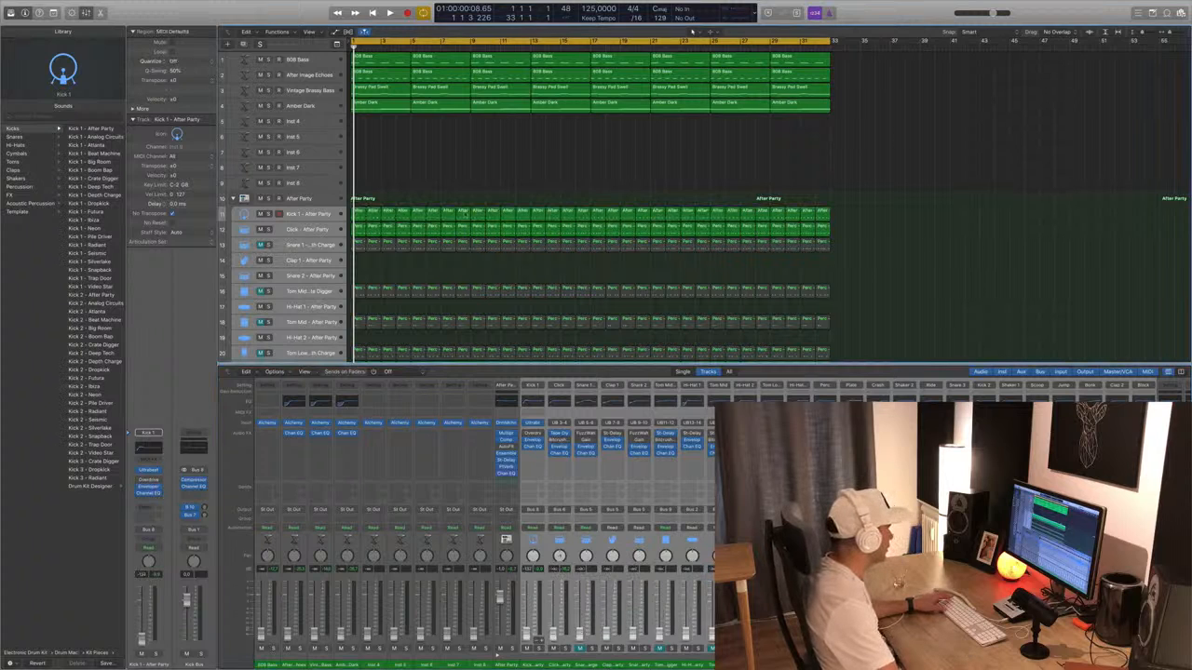
Play from the start and bring the Kick 1 track's fader back up as the first element of the mix.
key(space)
click(314, 201)
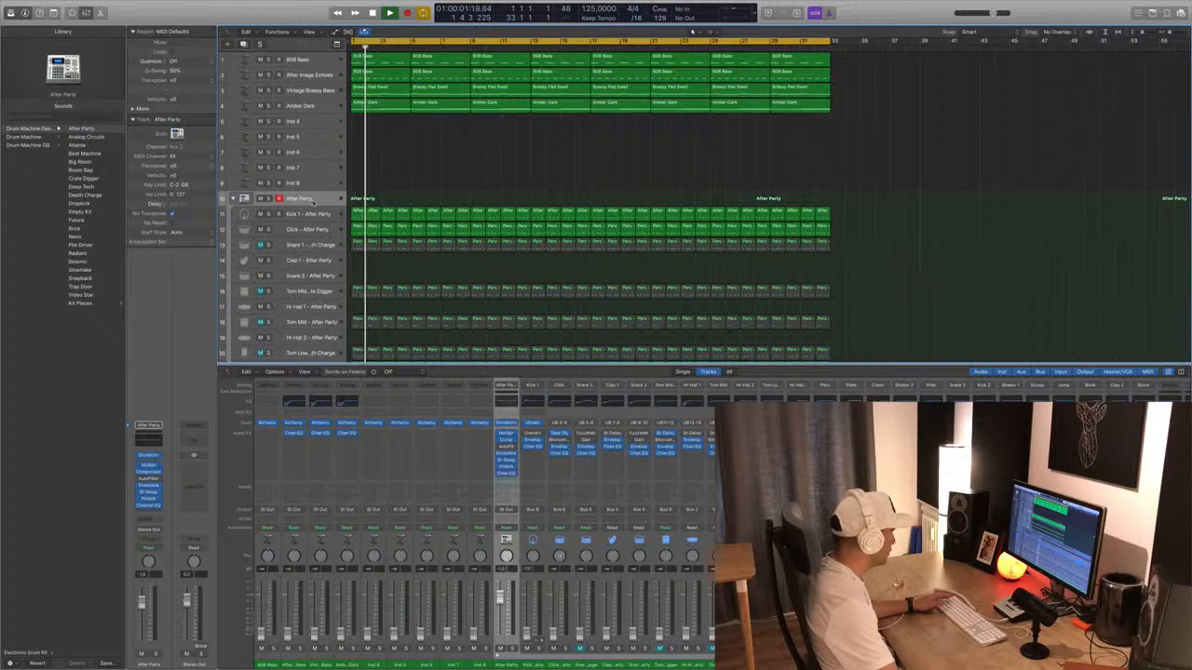
key(Return)
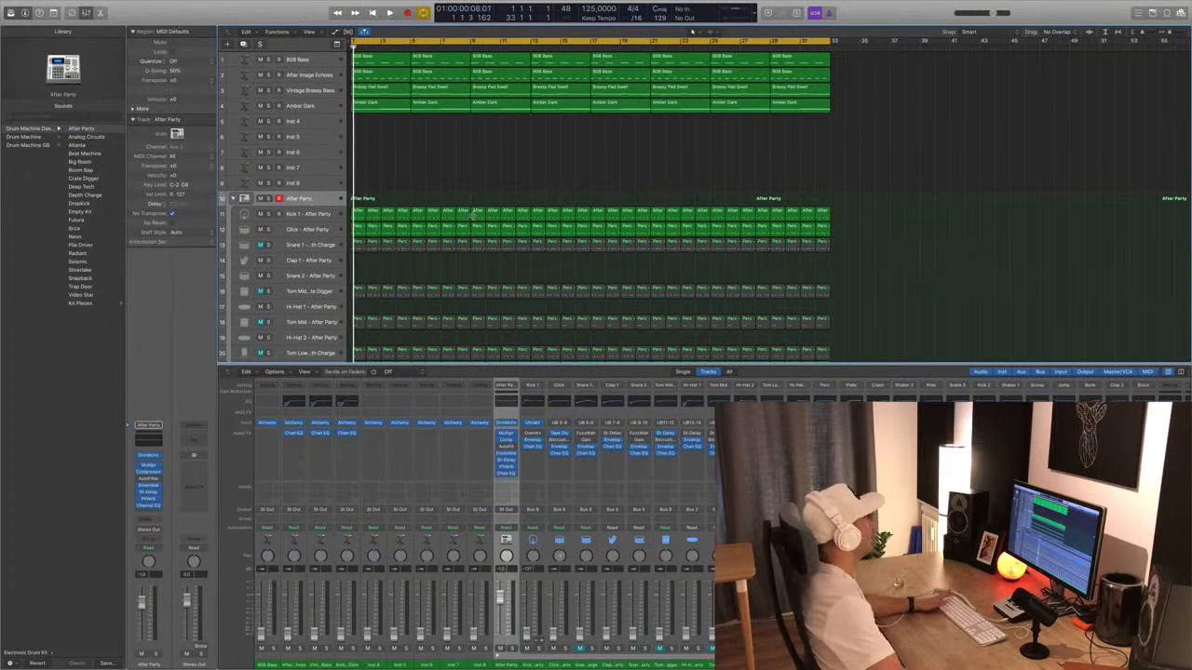
click(296, 215)
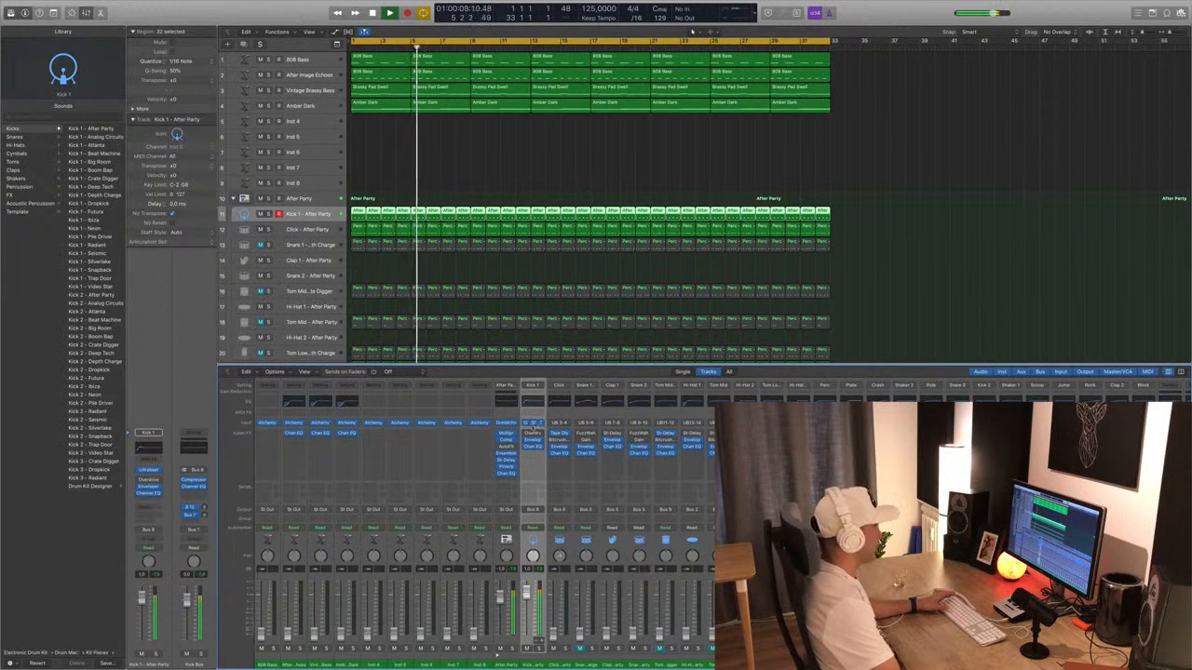
Try different settings in the Kick 1 track's Enveloper, bypass the effect and close its window.
click(534, 440)
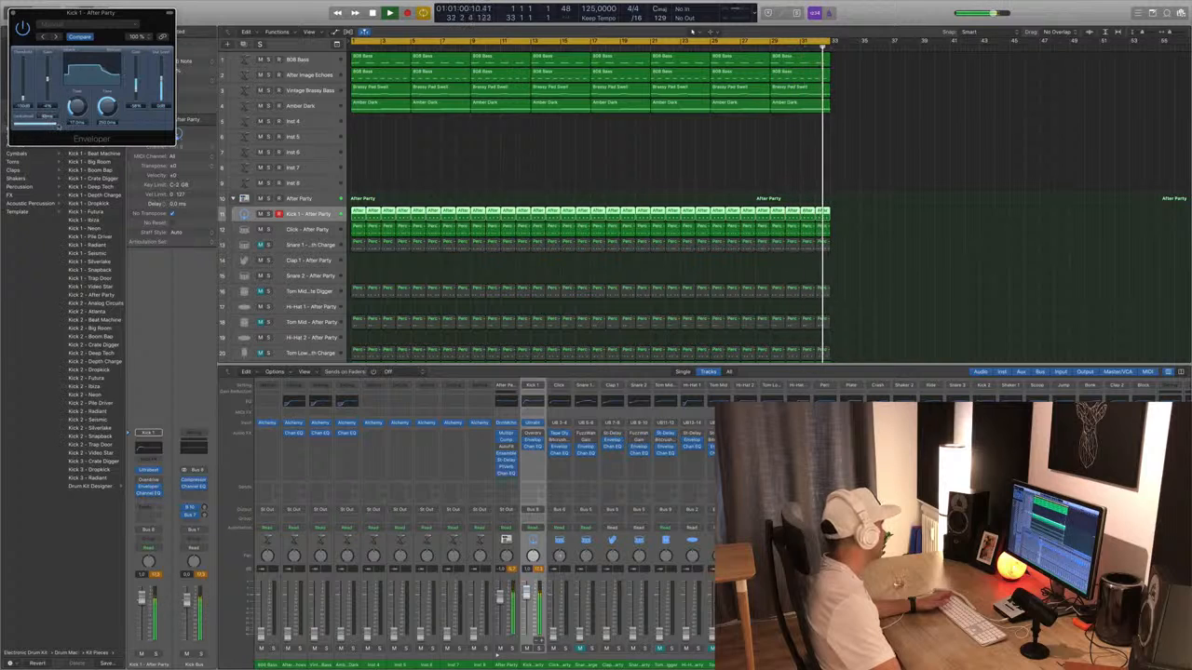
key(Return)
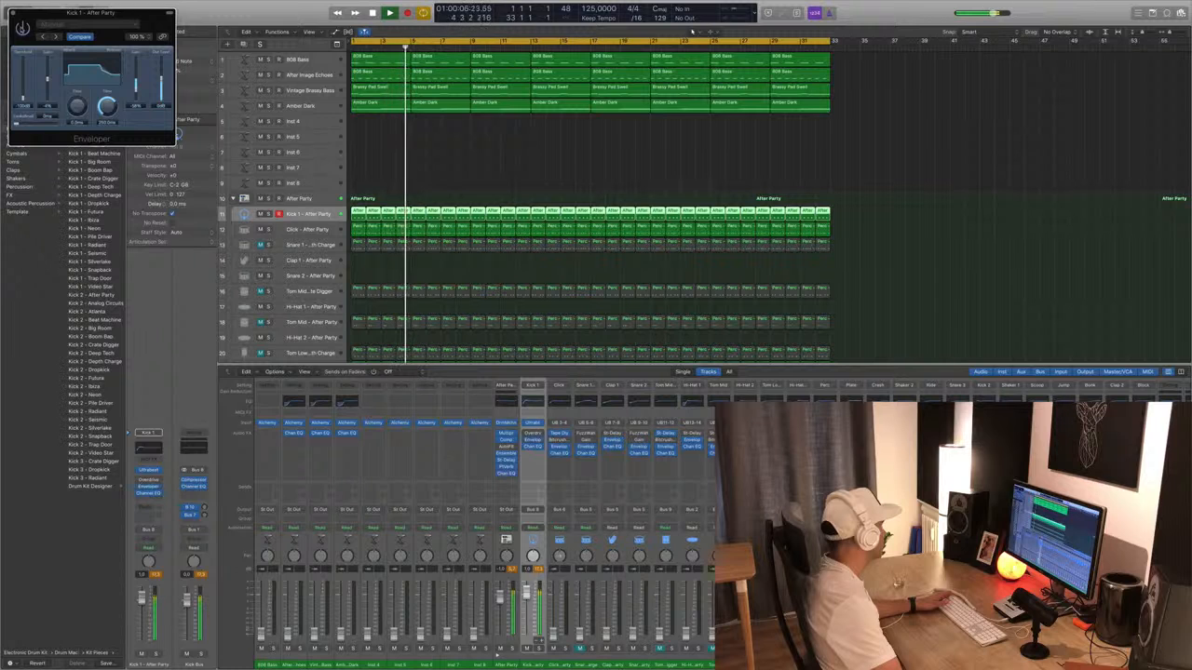
click(13, 14)
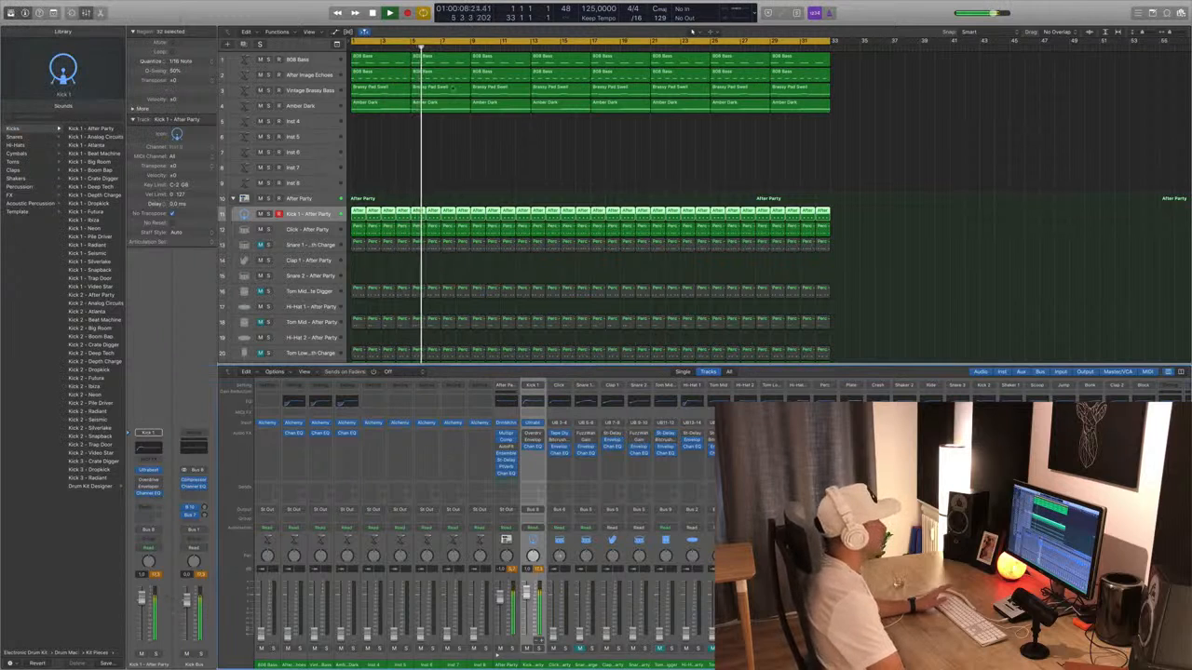
Lower the Kick 1 track's volume slightly and bring the 808 Bass track's fader back up to match it.
key(Return)
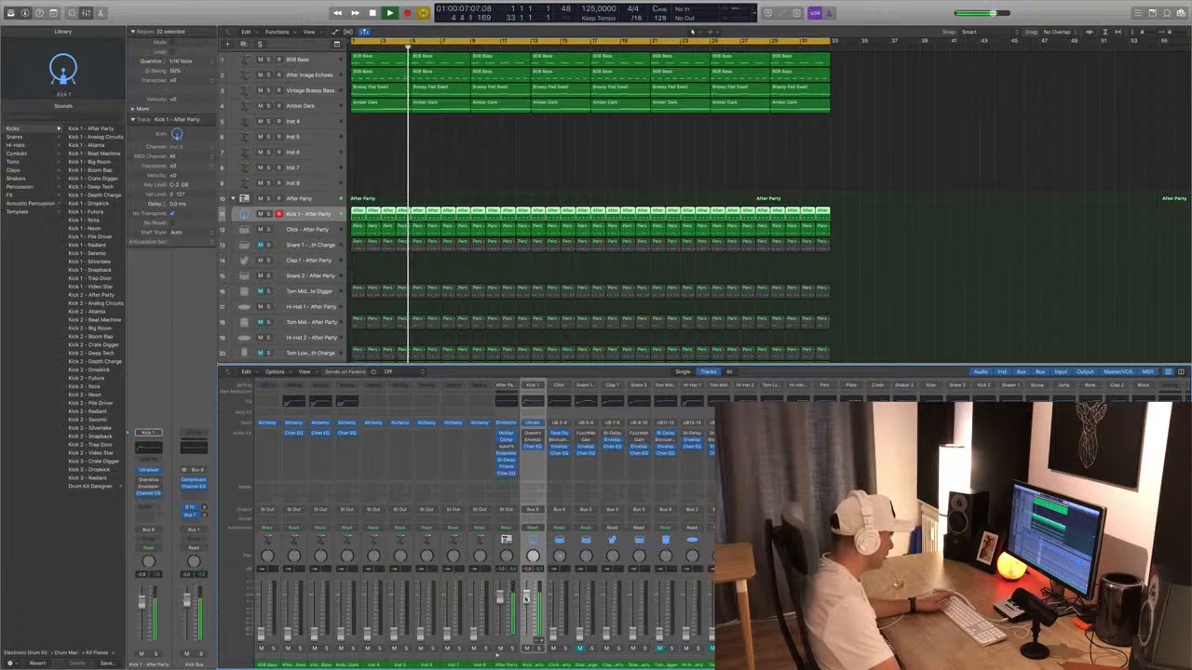
key(Return)
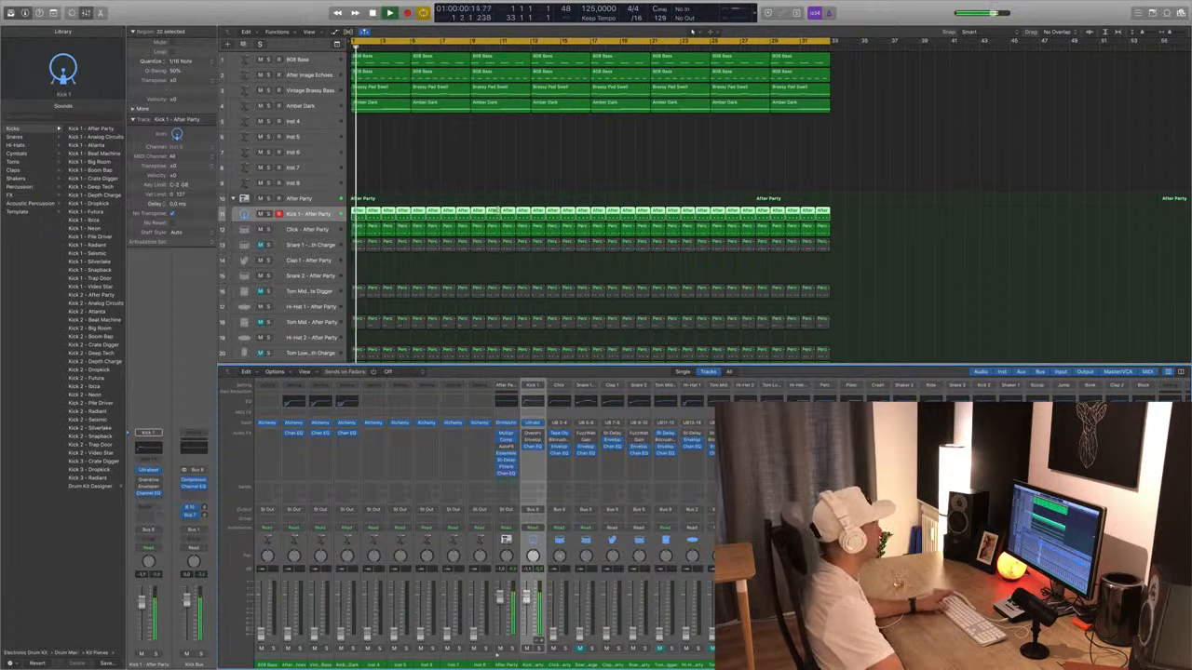
key(Return)
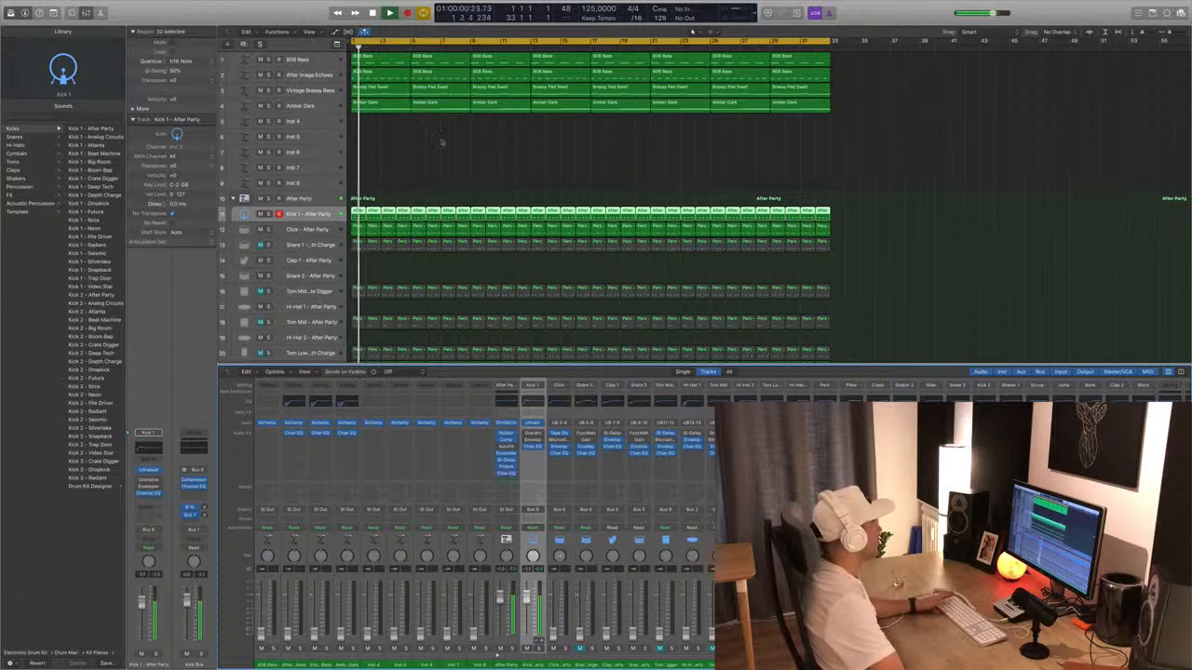
key(Return)
click(298, 64)
key(Return)
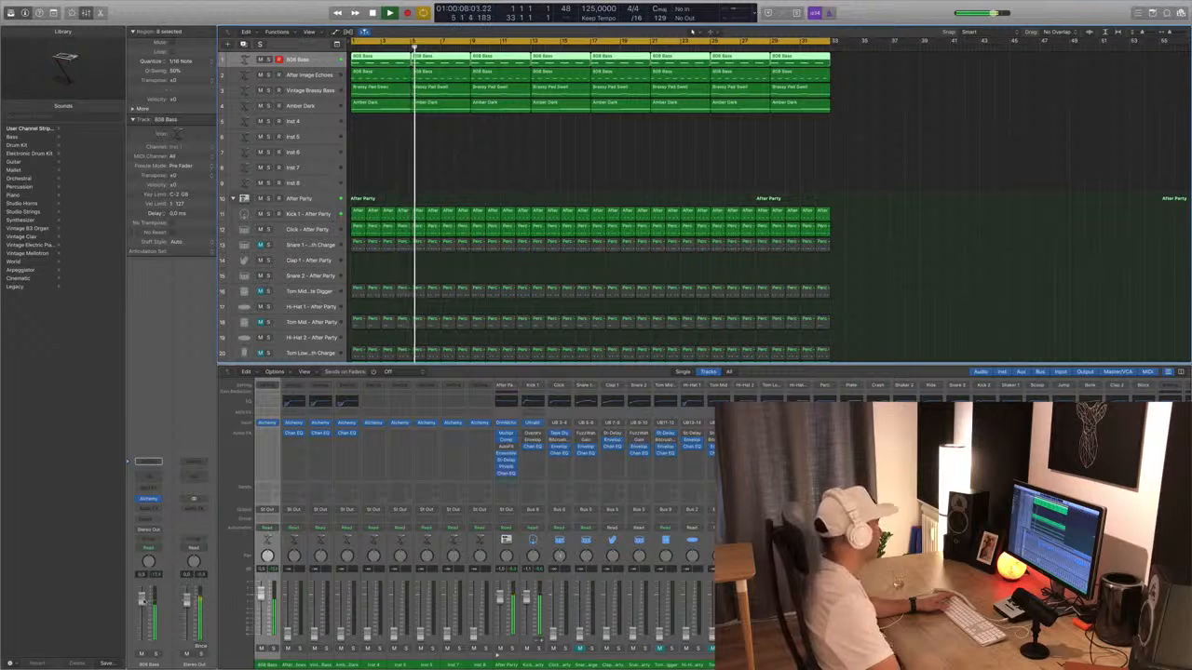
Show the 808 Bass notes in the Piano Roll and try them all an octave higher before returning them to their original pitch.
drag(855, 61, 381, 59)
key(p)
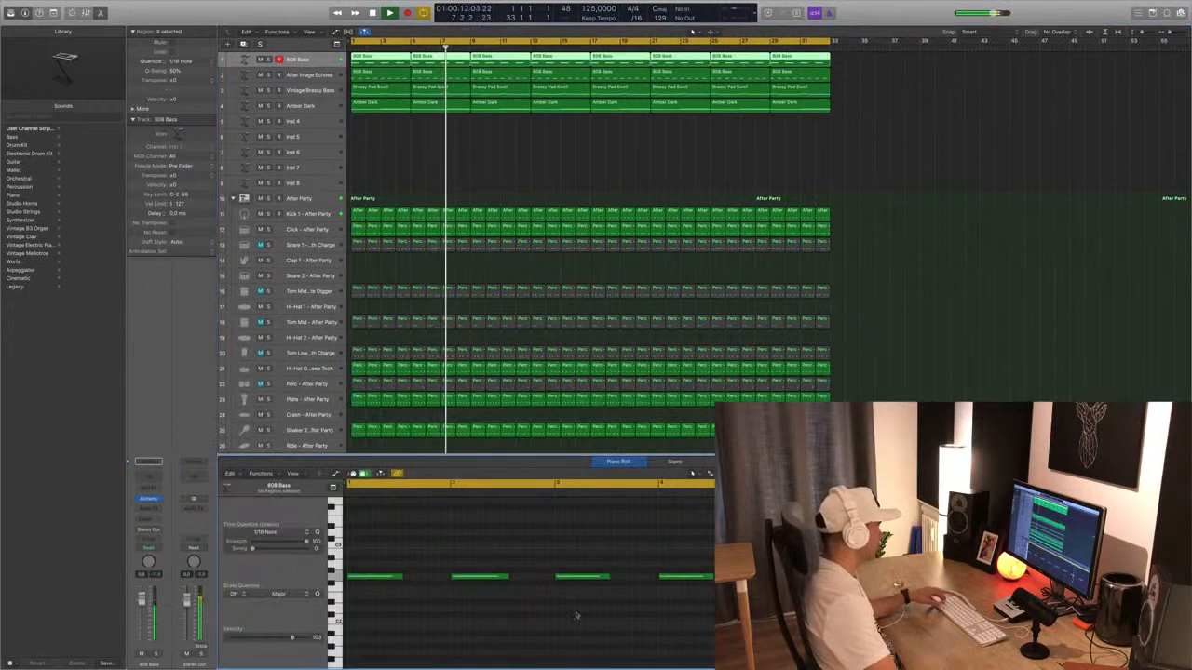
key(super+a)
key(alt+shift+Up)
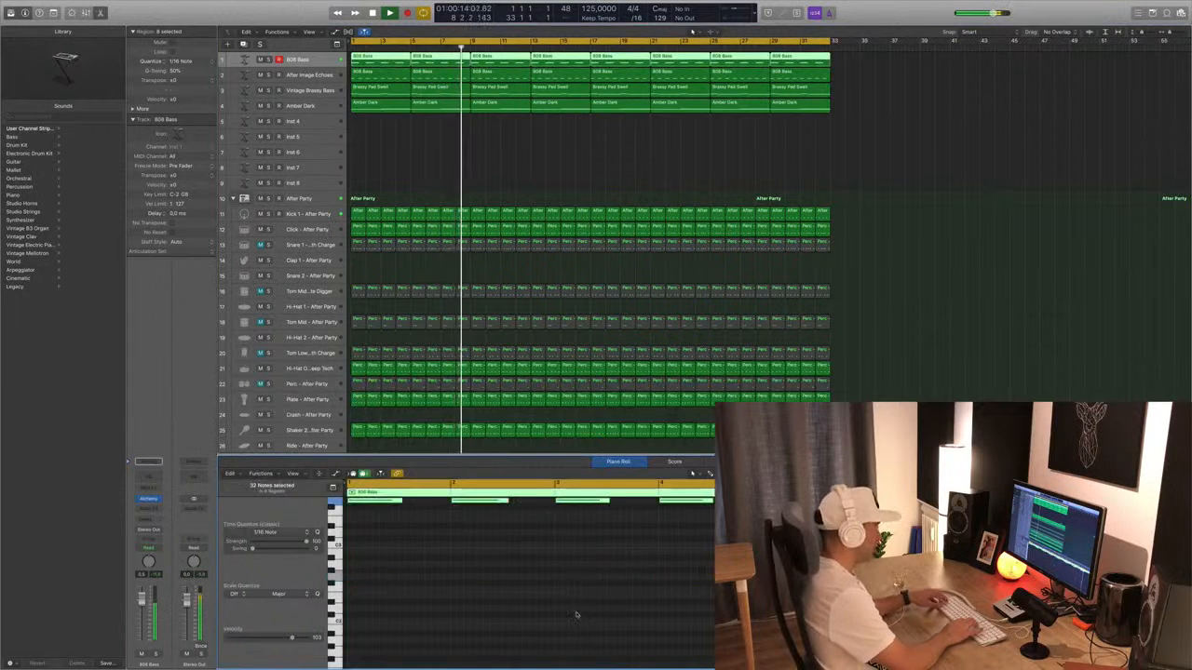
key(Return)
key(alt+shift+Down)
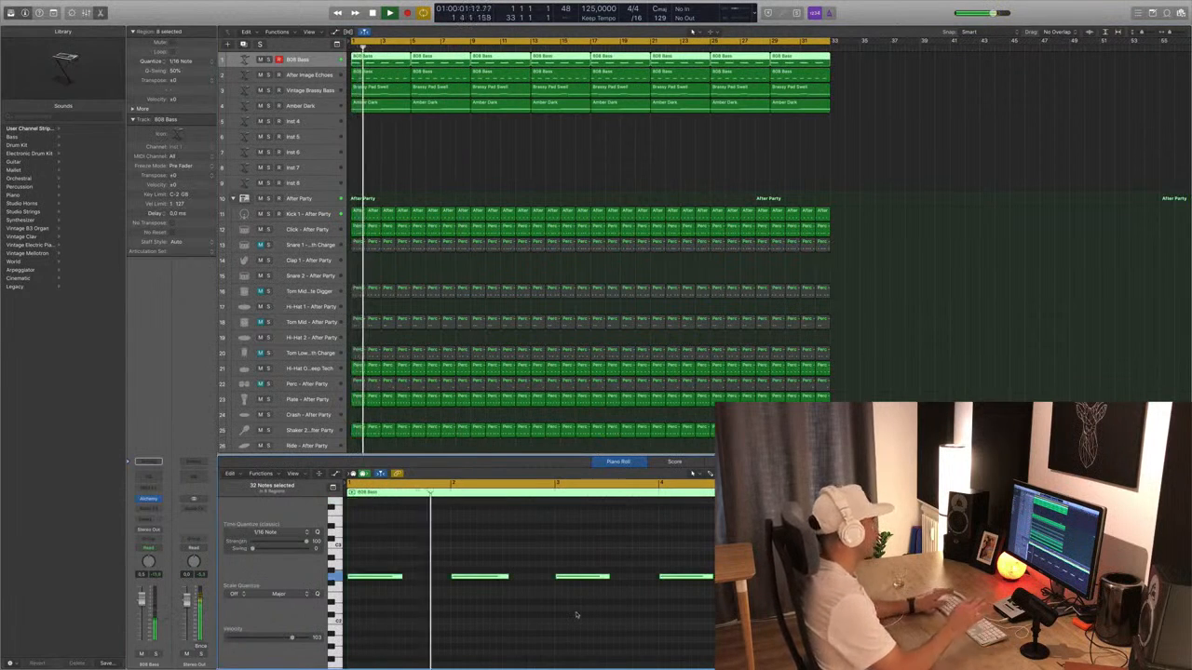
Play from the start and add a Channel EQ and a stereo Compressor to the 808 Bass track.
key(Return)
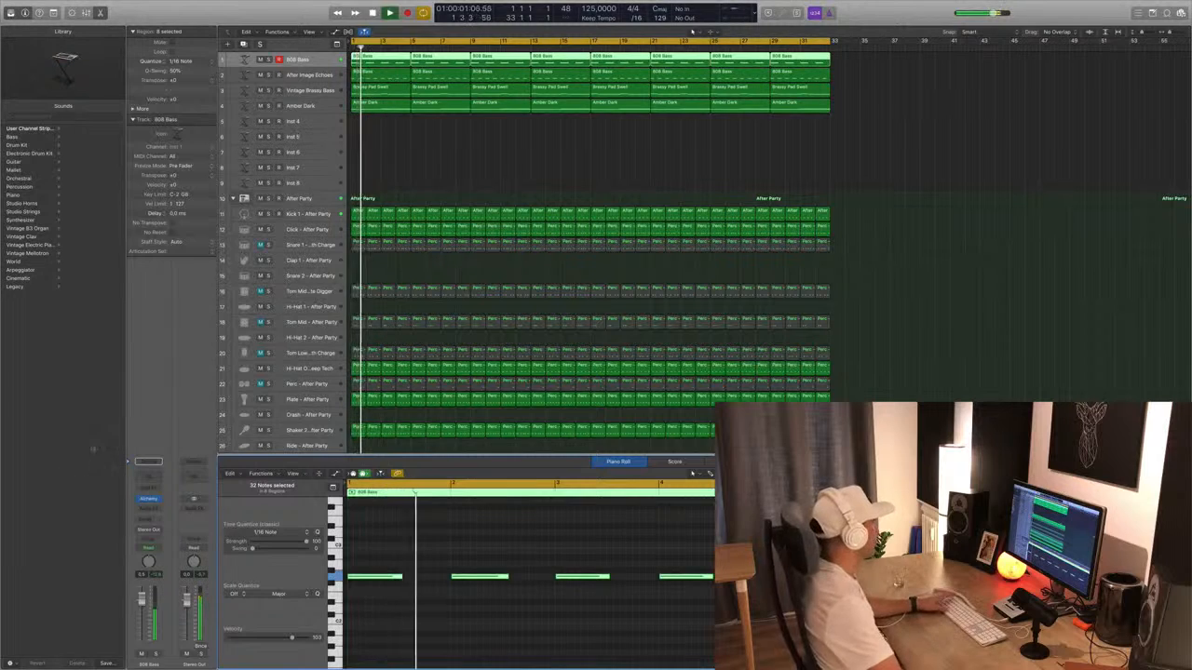
click(159, 478)
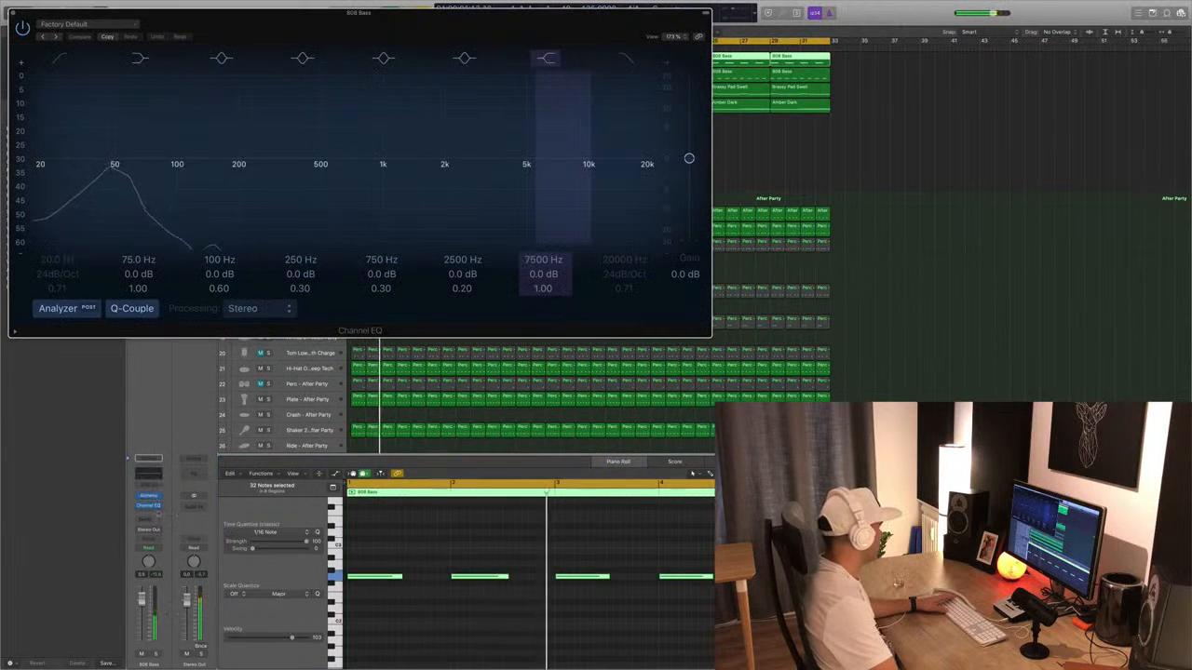
click(149, 509)
mouse_move(177, 552)
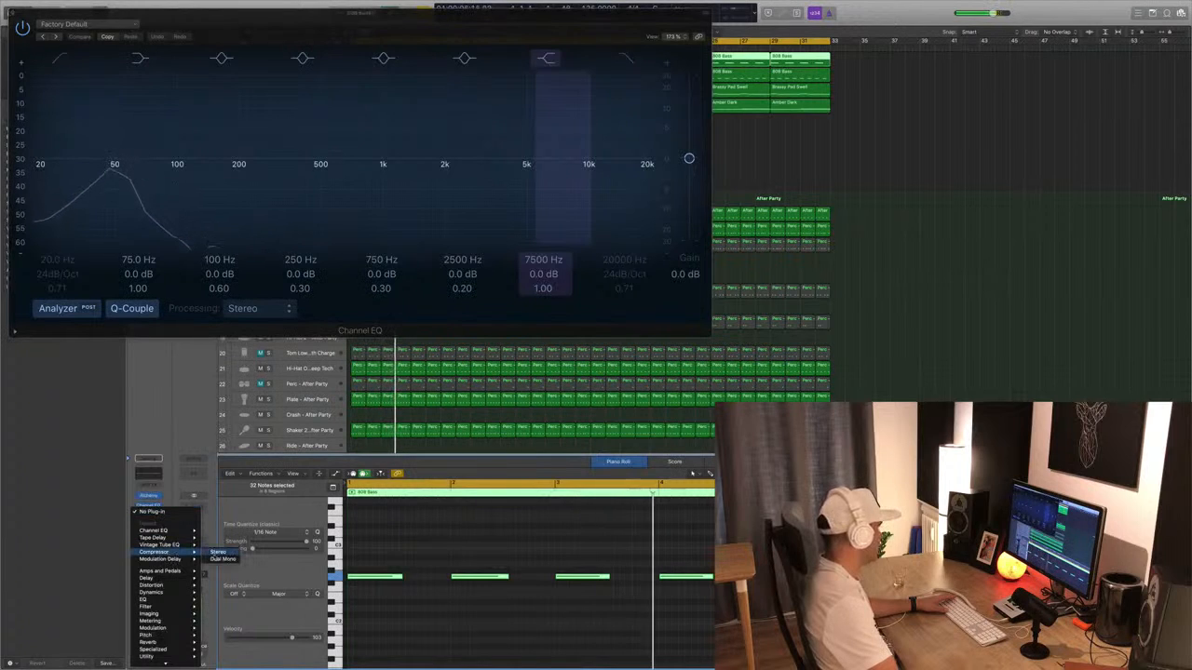
click(228, 555)
drag(317, 29, 756, 77)
Side-chain the 808 Bass compressor to Kick 1 - After Party, set its threshold to -16.0 dB and close its window.
click(834, 83)
mouse_move(837, 95)
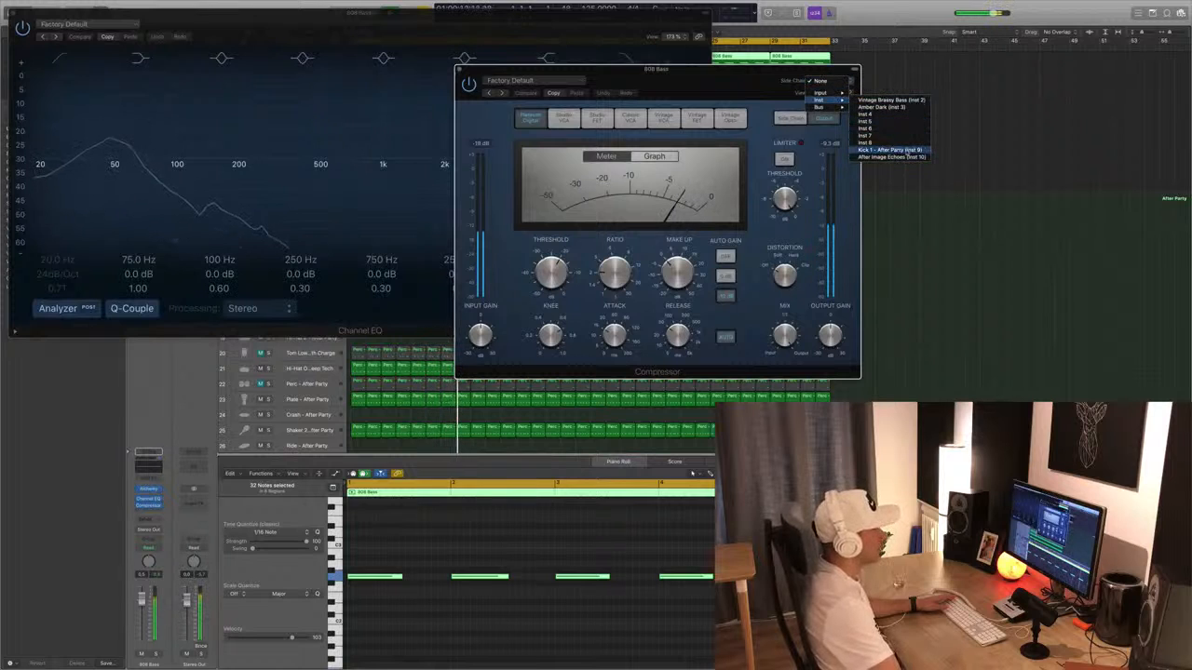
click(866, 141)
drag(542, 304, 494, 308)
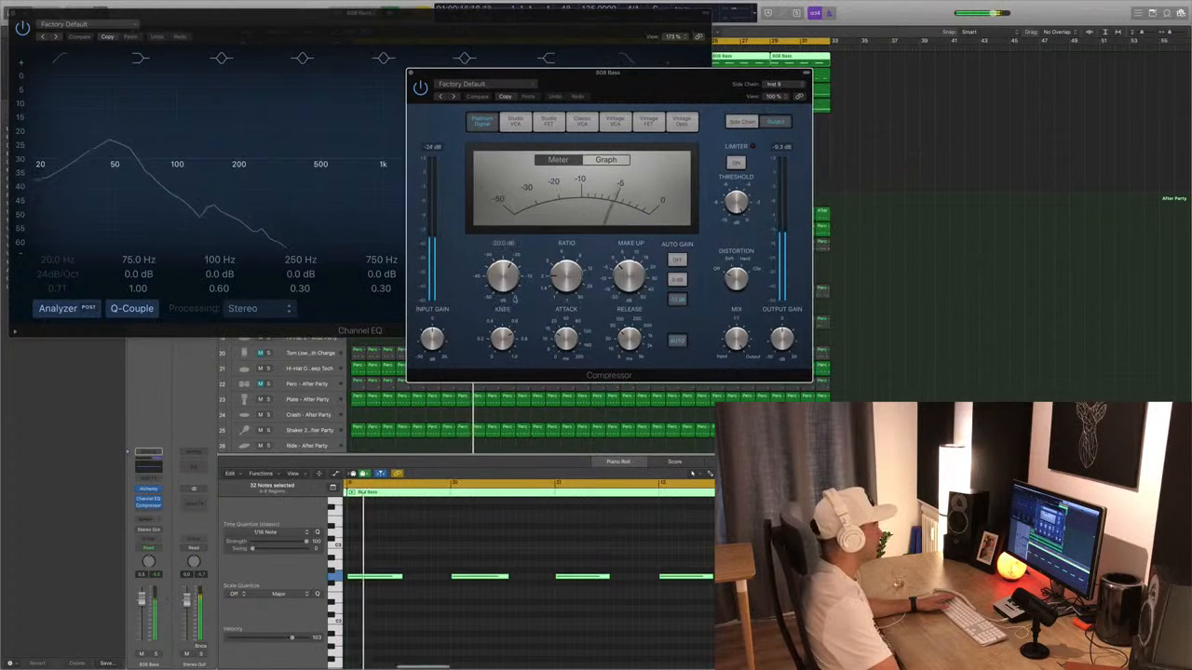
drag(566, 282, 569, 257)
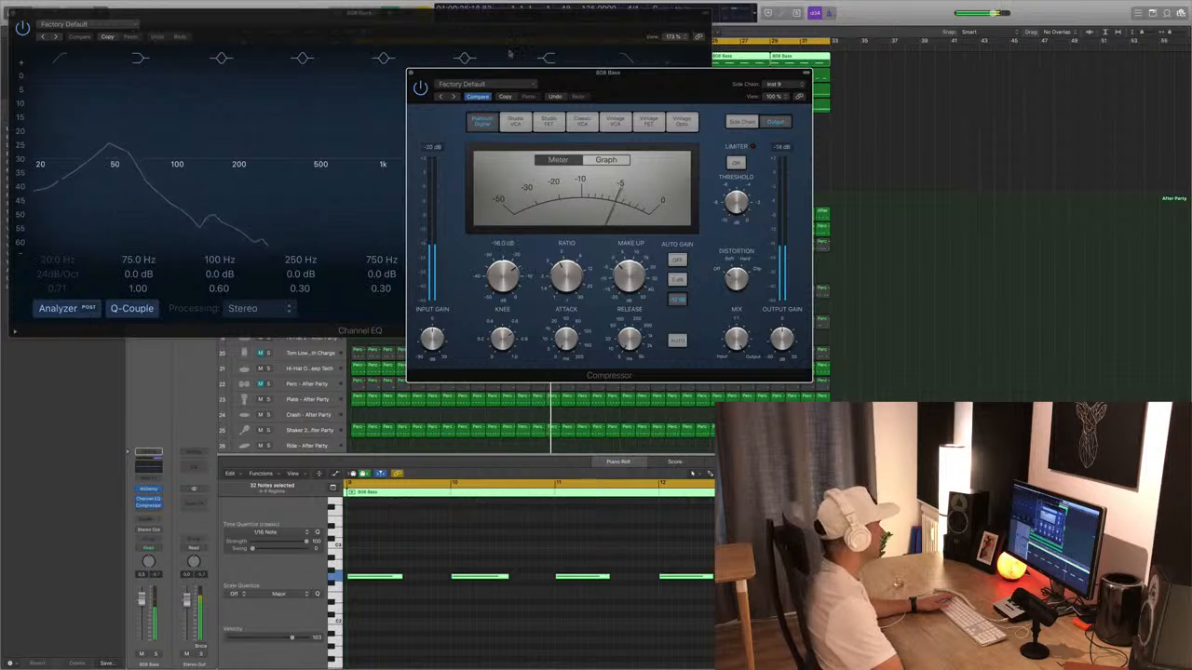
click(411, 73)
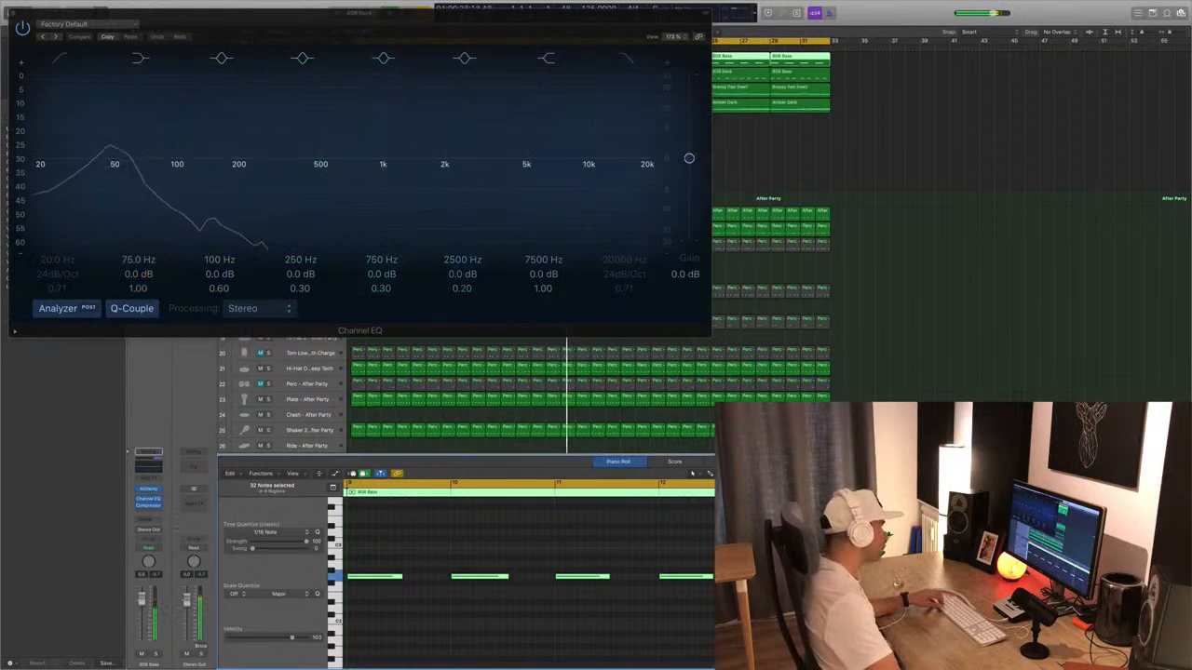
Add a second Compressor to the 808 Bass track and set its side chain to None.
click(149, 506)
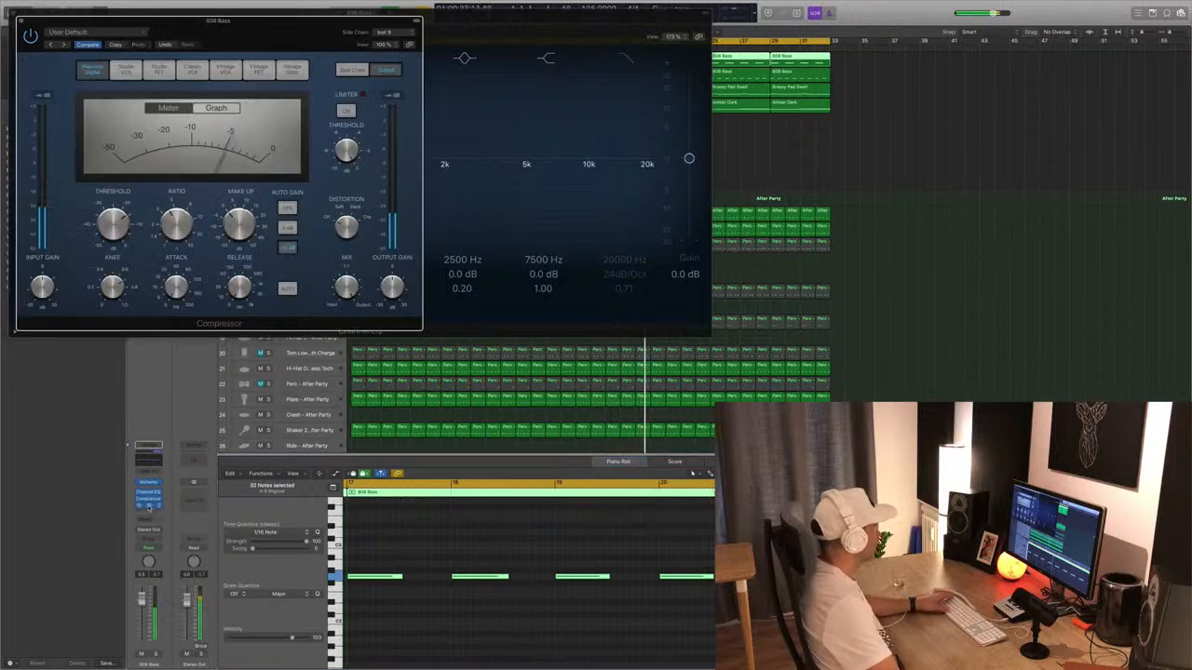
click(380, 33)
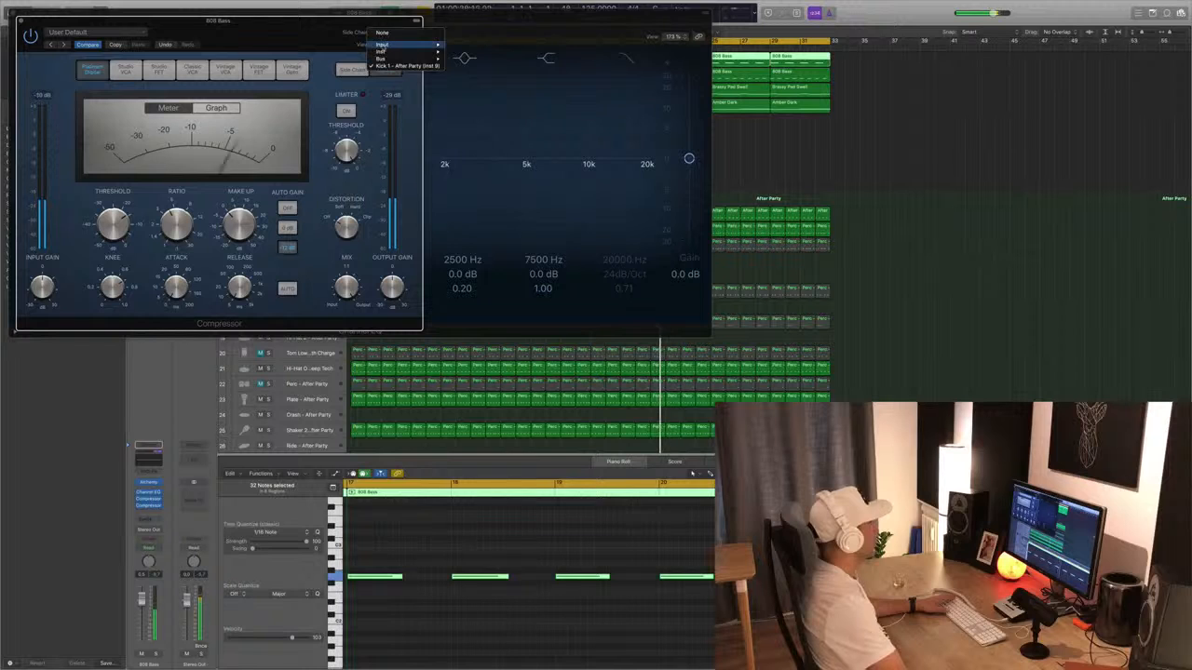
click(382, 32)
drag(225, 25, 735, 88)
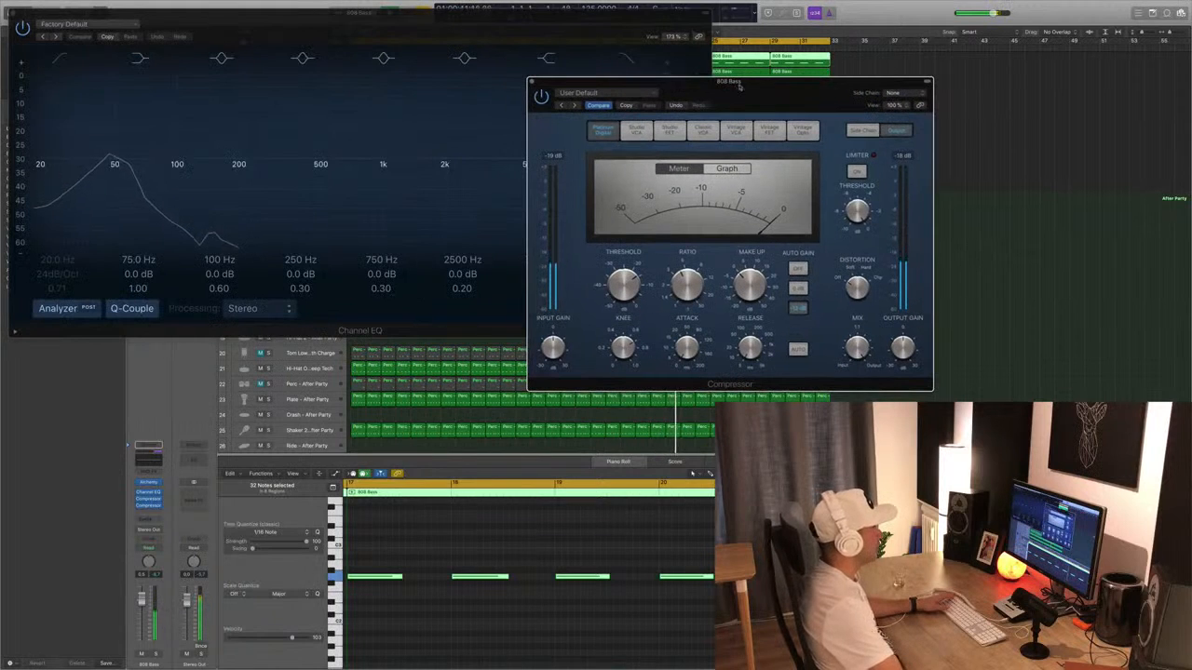
Set the second compressor to the Classic VCA model with a -23.0 dB threshold, and close the compressor and EQ windows.
drag(623, 285, 623, 312)
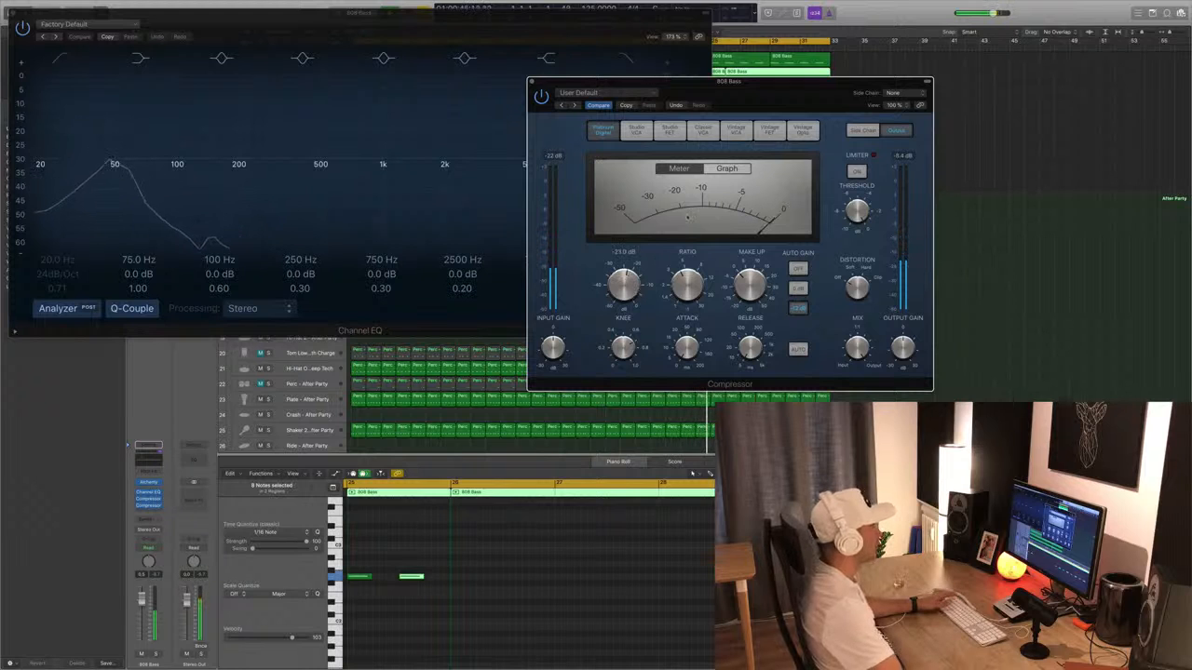
click(703, 130)
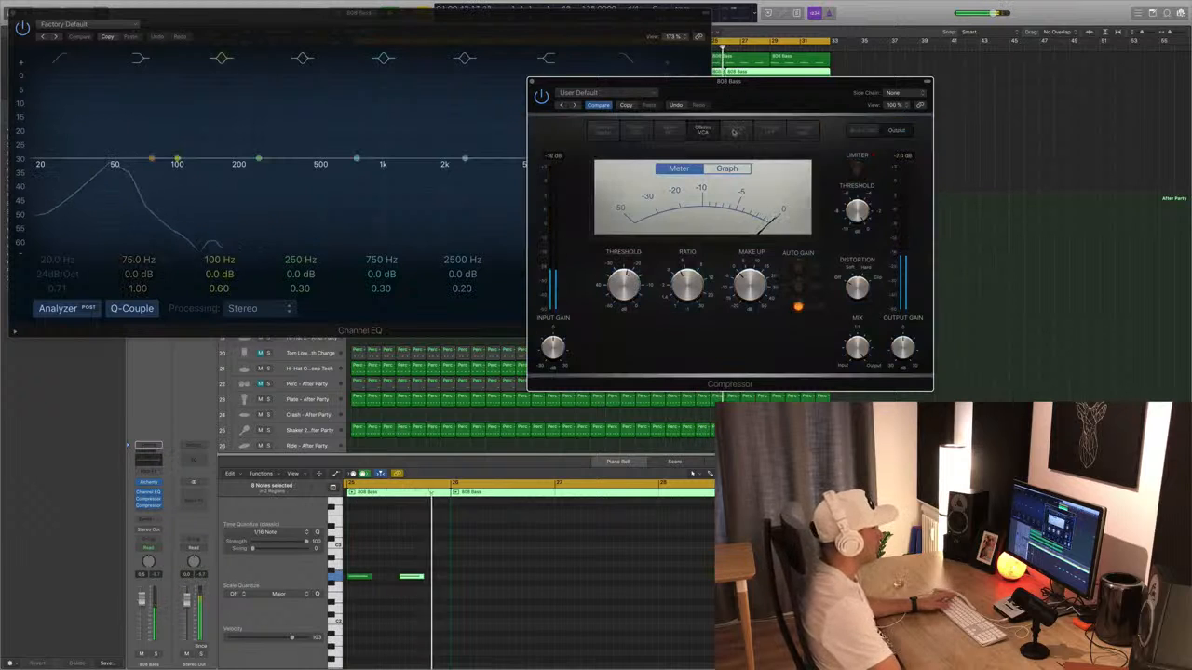
mouse_move(626, 289)
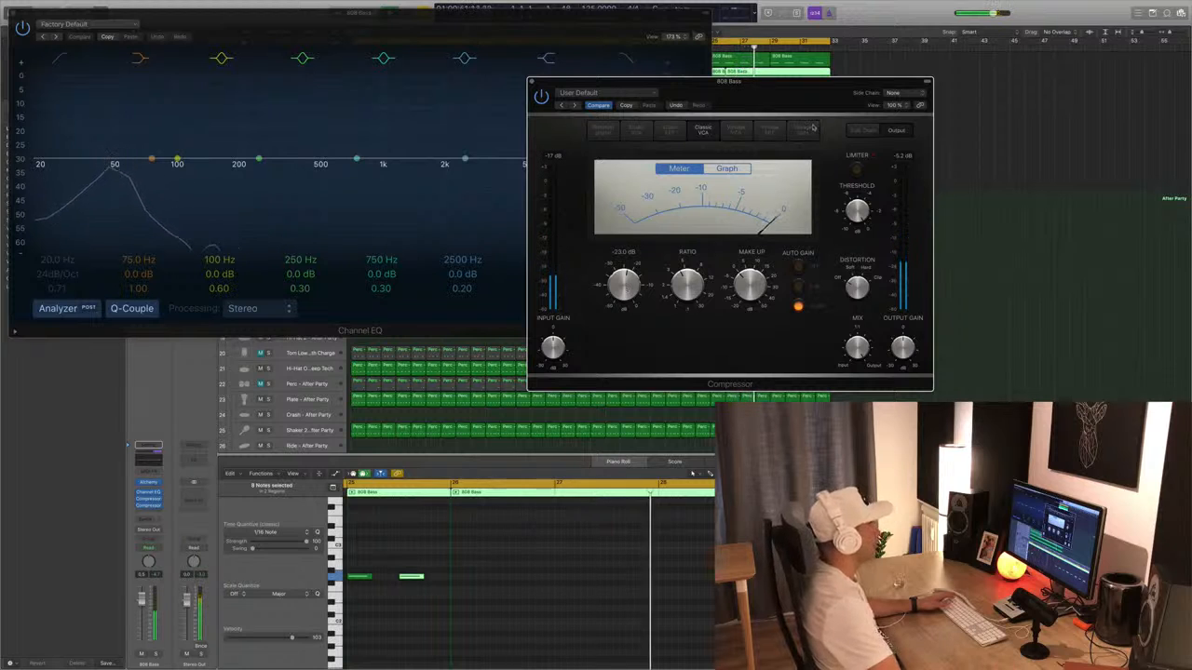
click(531, 81)
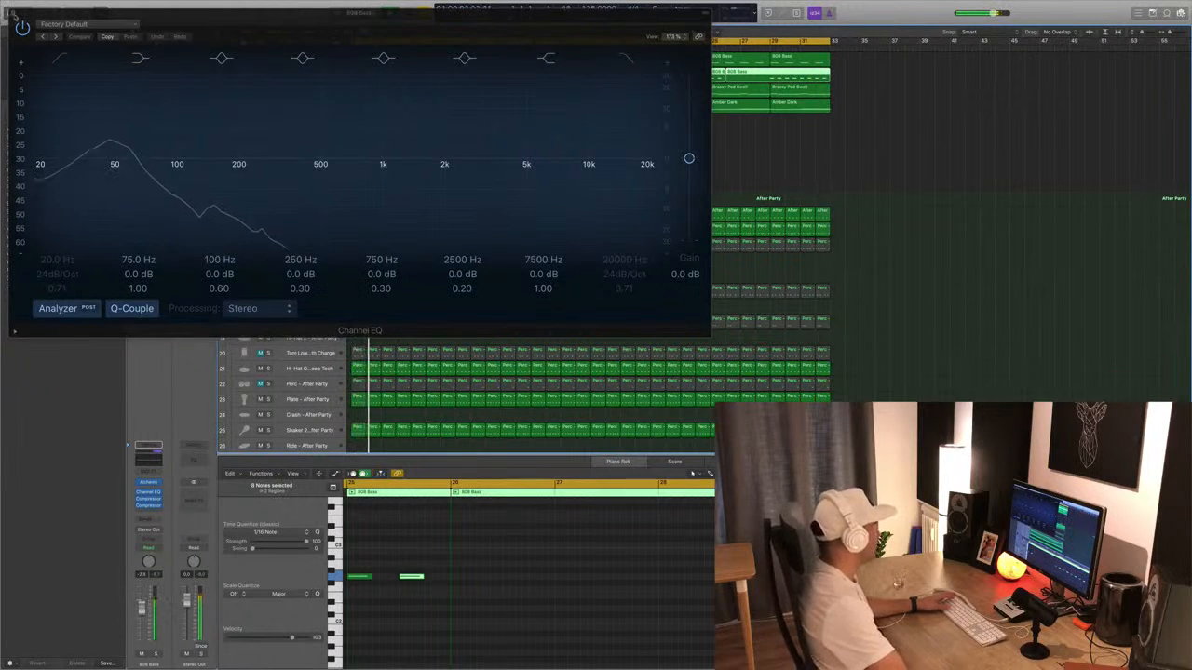
key(super+w)
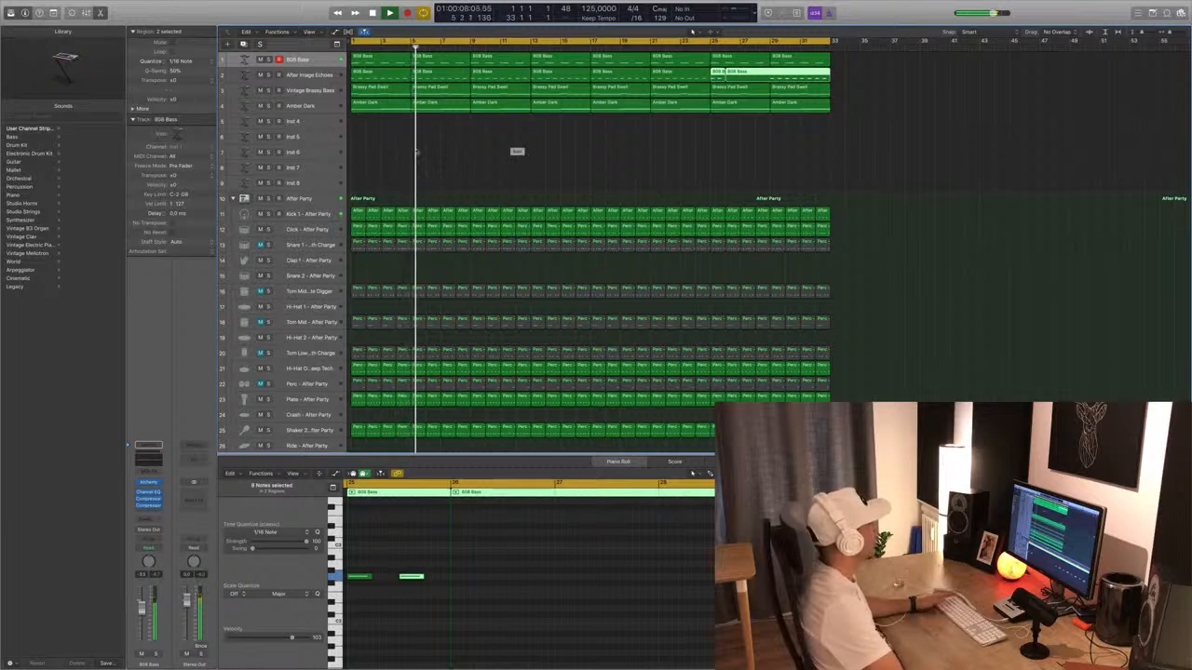
Bring the After Image Echoes track's fader back up as the next element of the mix, and clear the note and region selections.
key(space)
key(space)
click(316, 74)
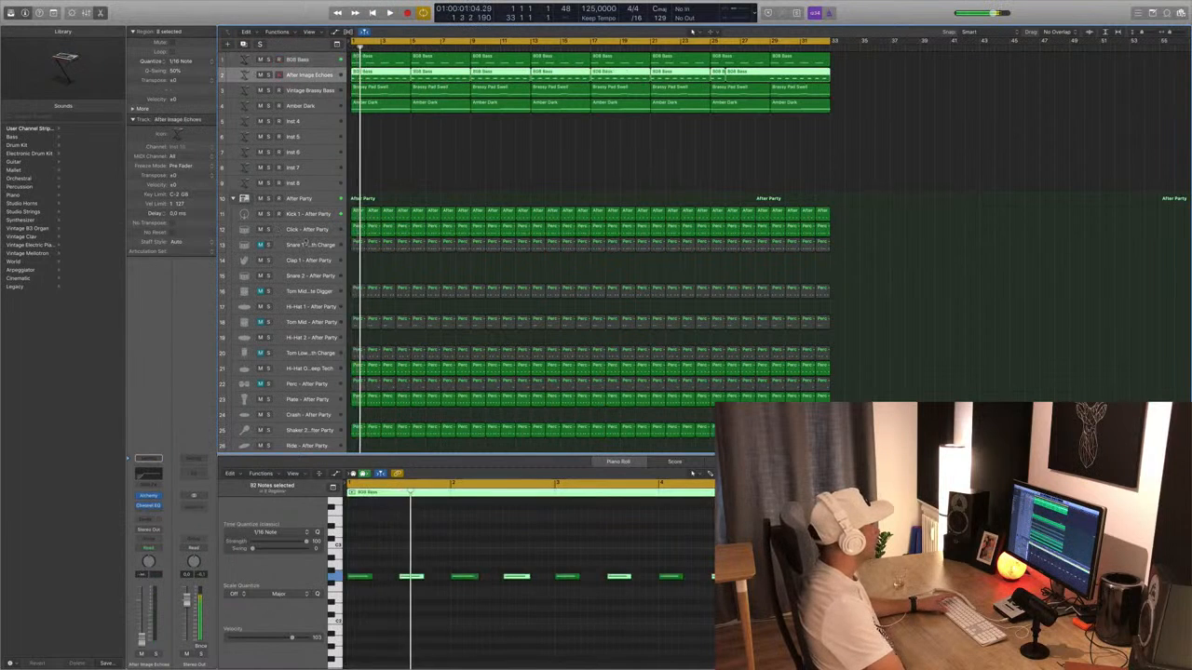
click(330, 106)
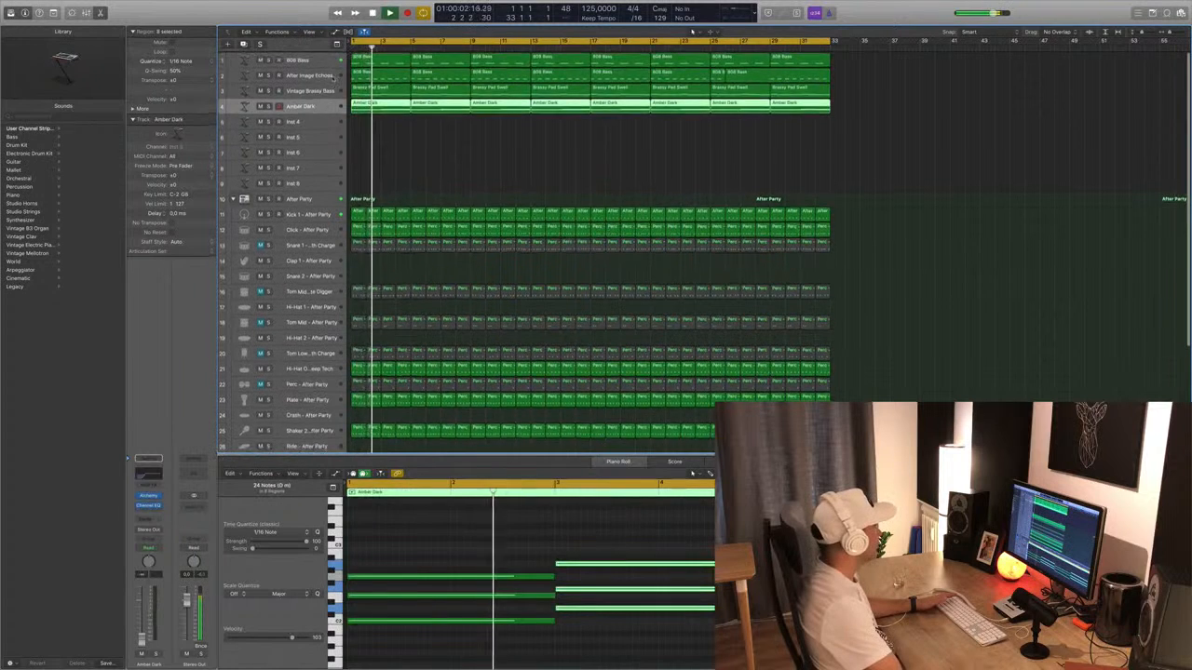
click(320, 75)
key(space)
key(space)
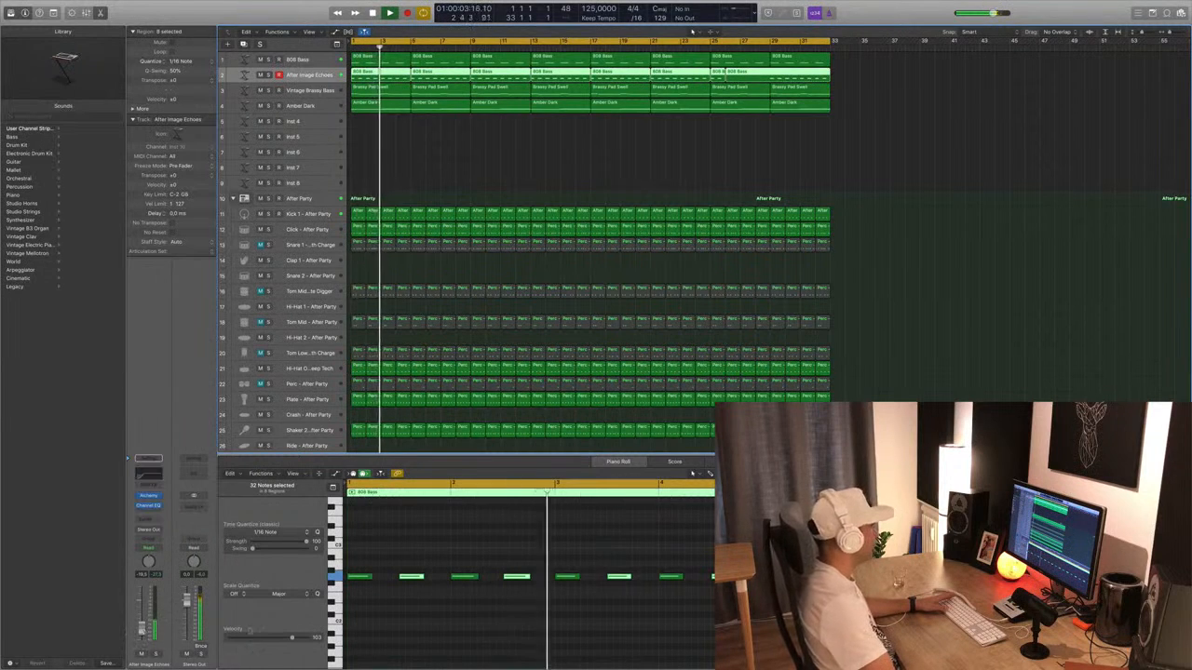
click(440, 636)
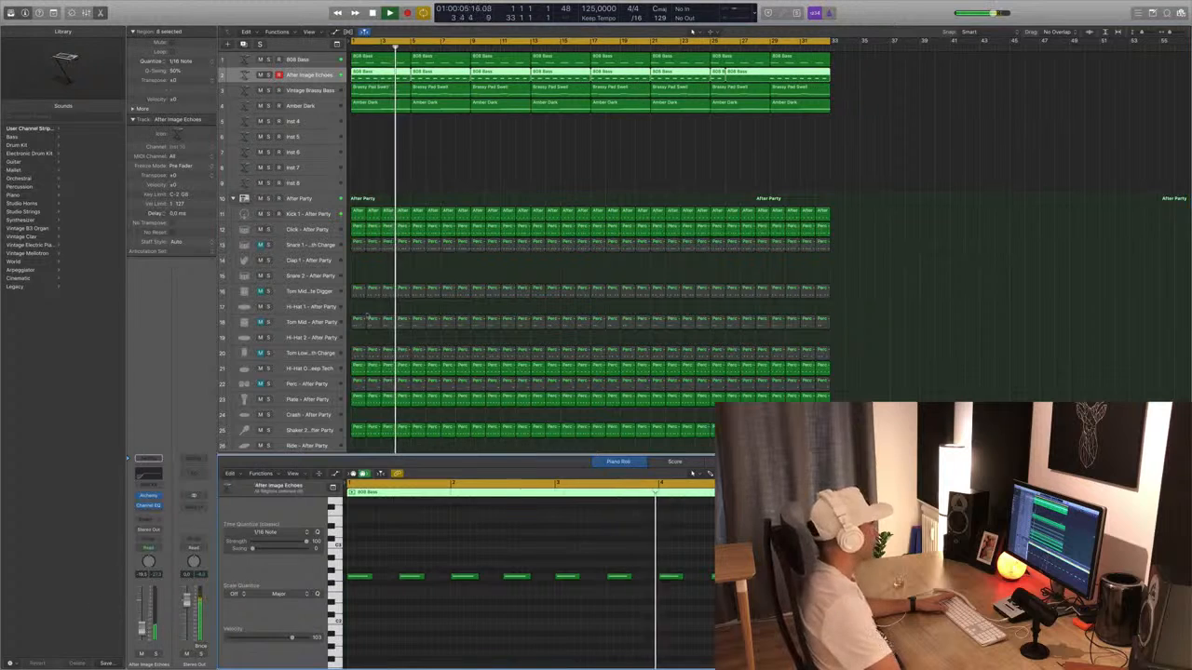
click(440, 160)
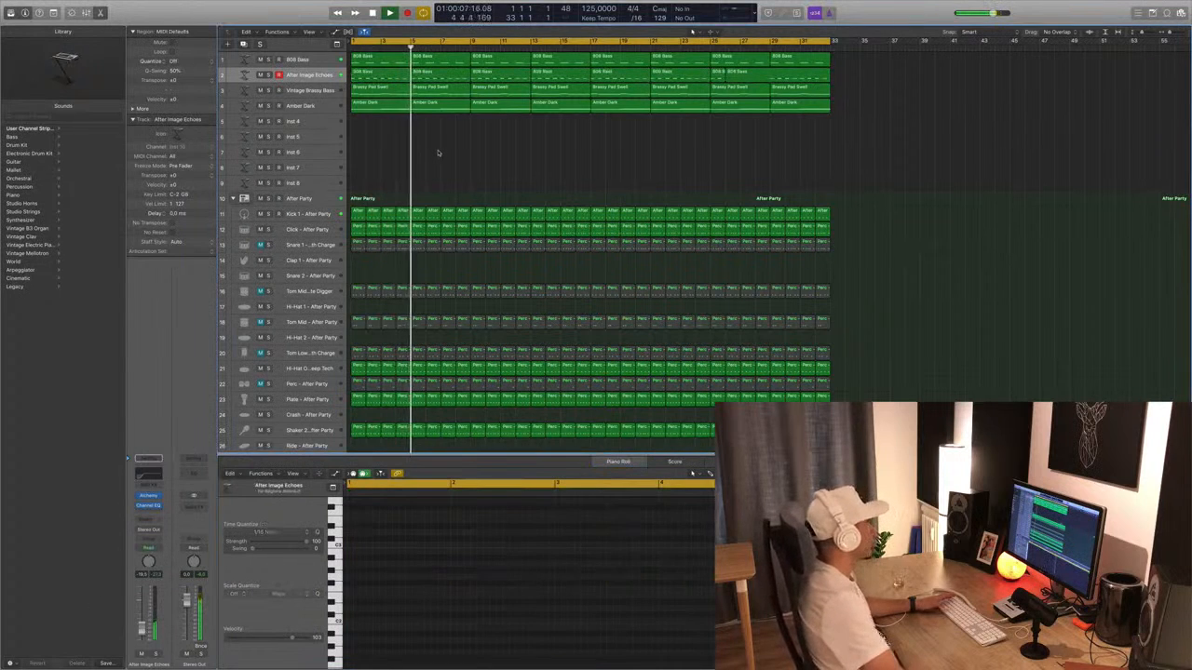
Bring the Click - After Party fader back up, and unmute and raise the Snare 1 - Depth Charge track.
click(320, 229)
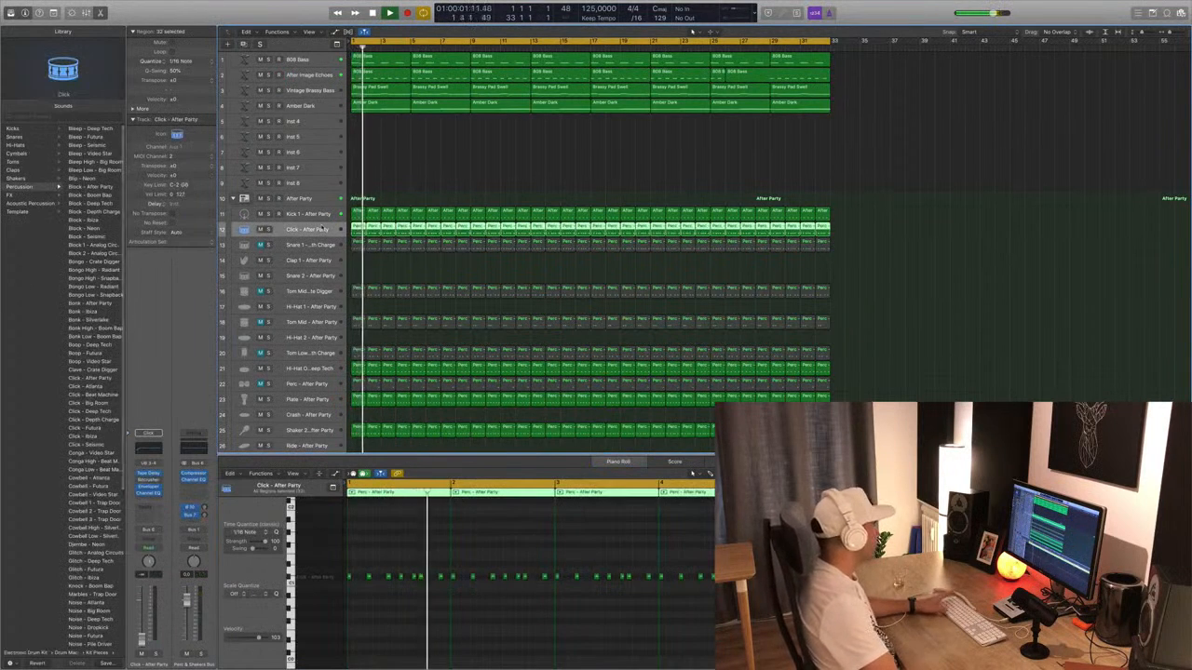
key(Return)
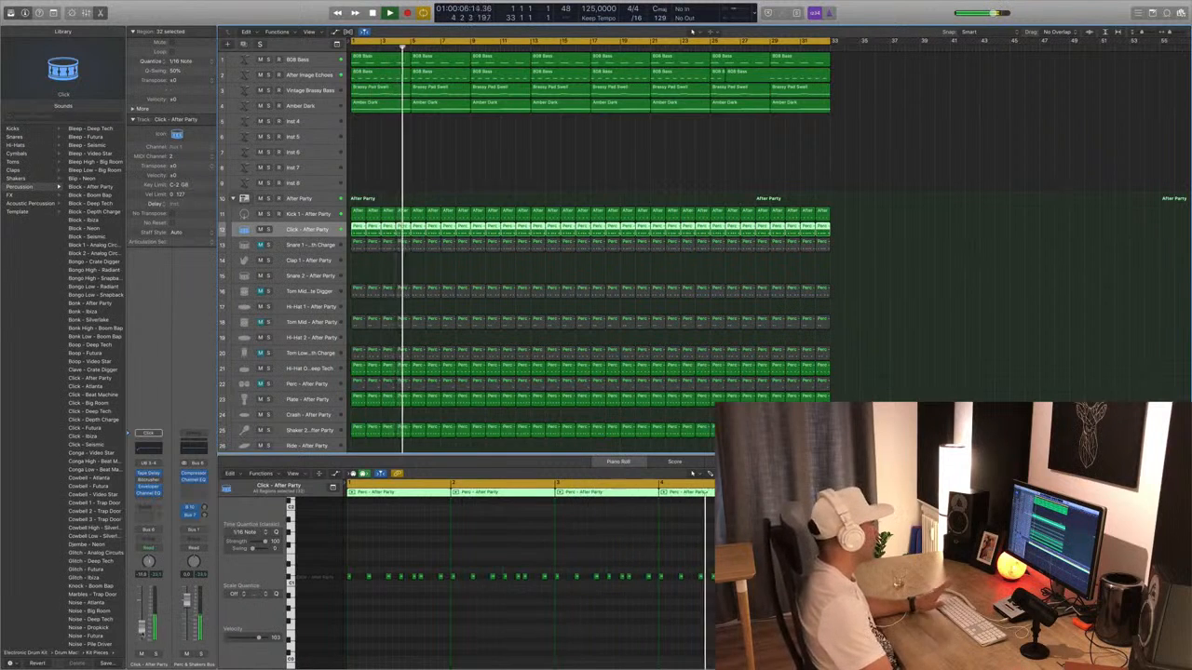
click(289, 246)
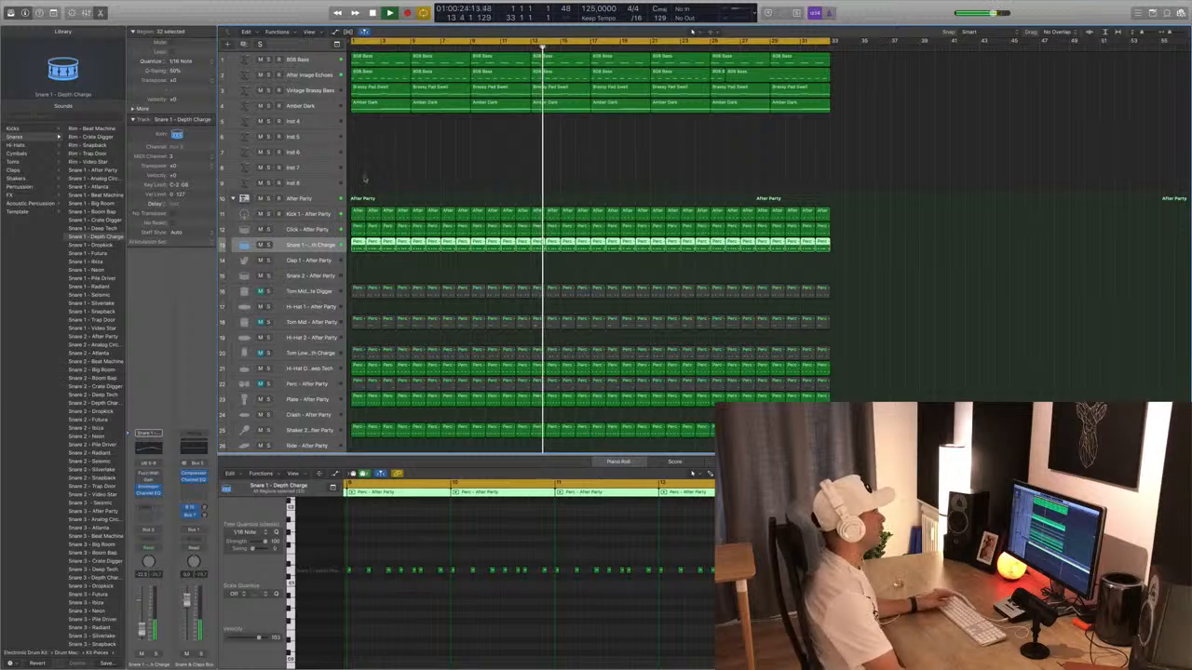
Replace the wrongly split 808 Bass regions on the After Image Echoes track with full-length copies over bars 25 to 33.
click(729, 73)
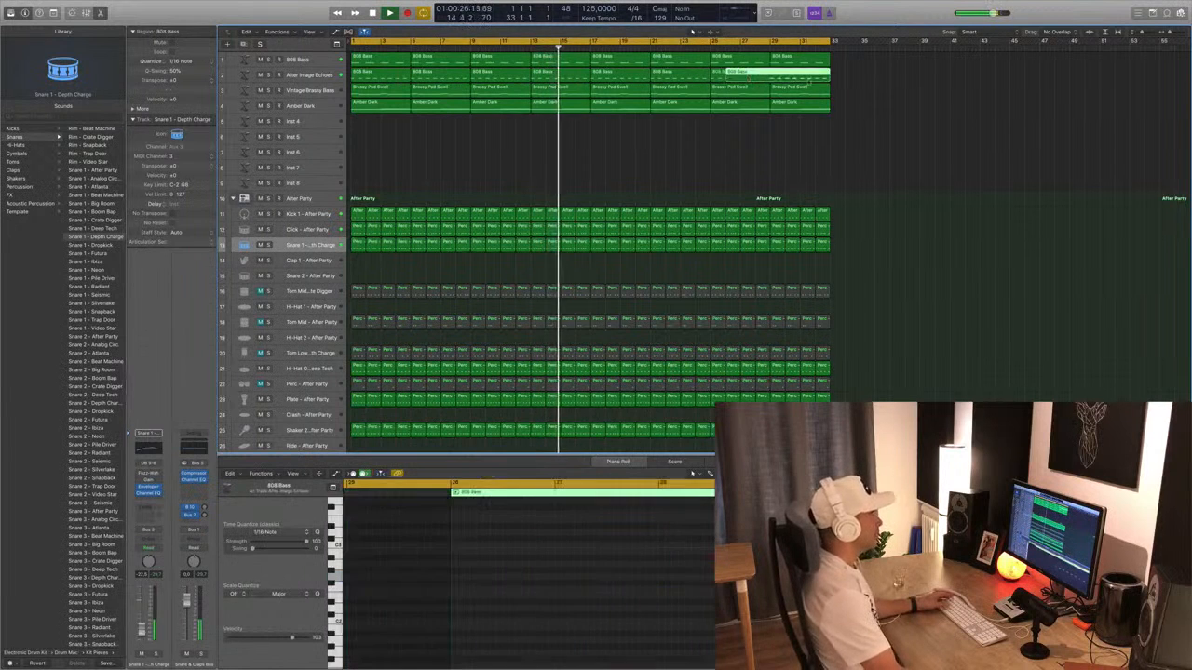
drag(836, 76, 717, 77)
key(Delete)
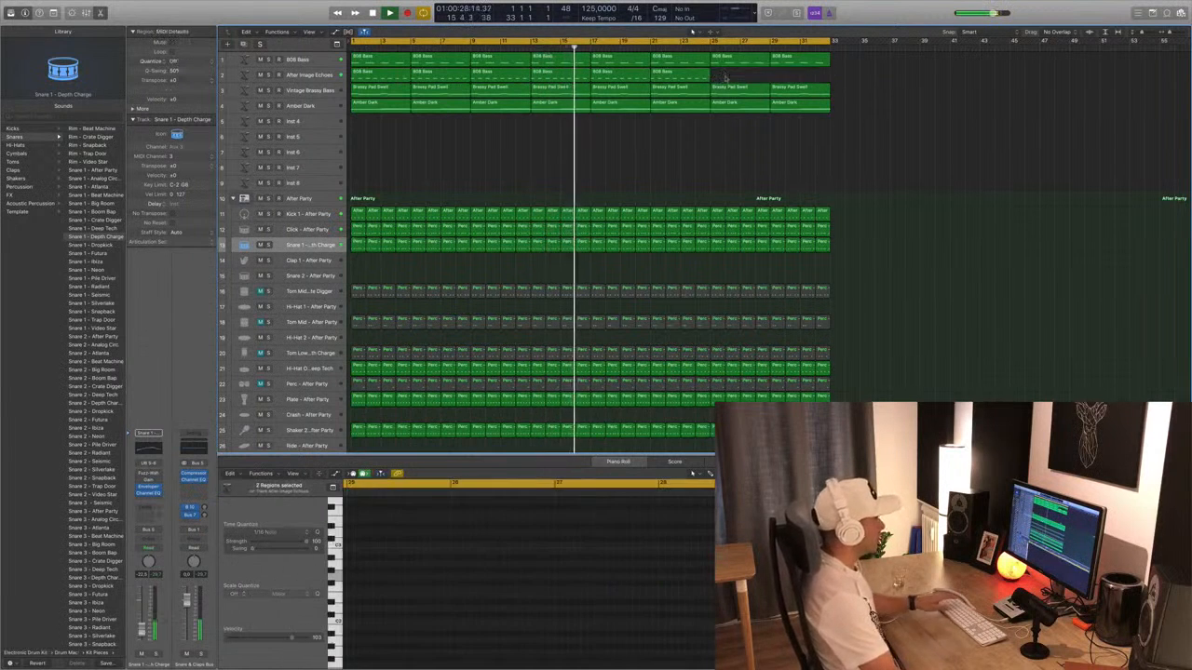
drag(790, 75, 746, 79)
key(Return)
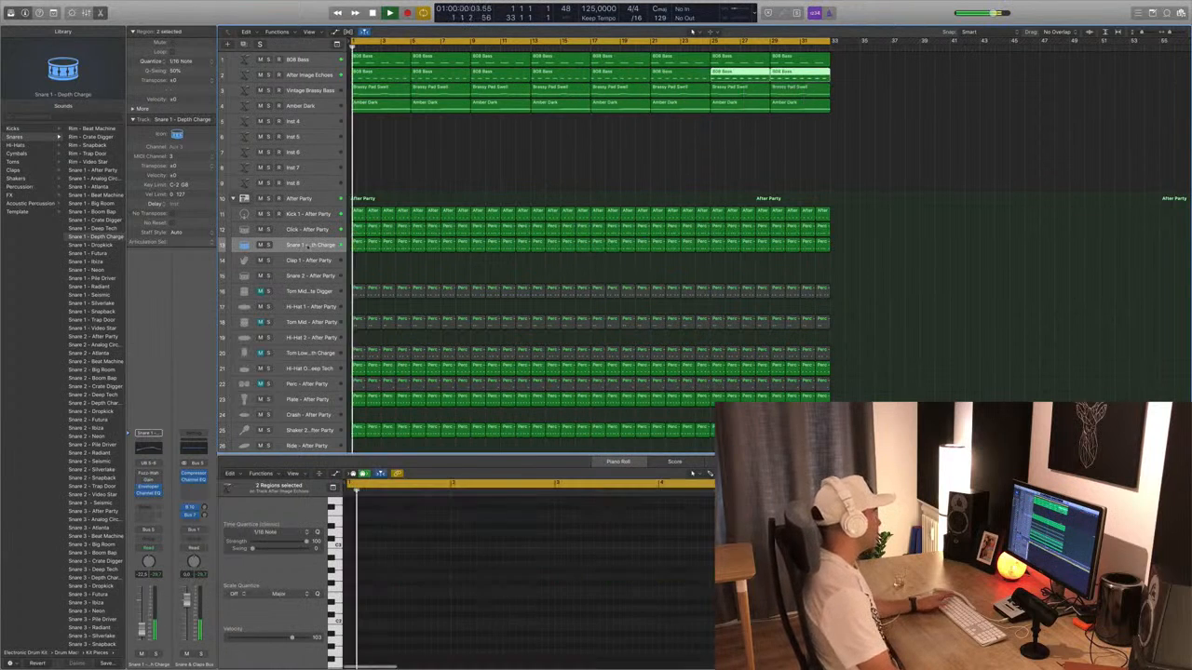
Unmute the Tom Mid - Crate Digger track with its fader raised, and replace its Bitcrusher with a stereo Tape Delay.
click(277, 292)
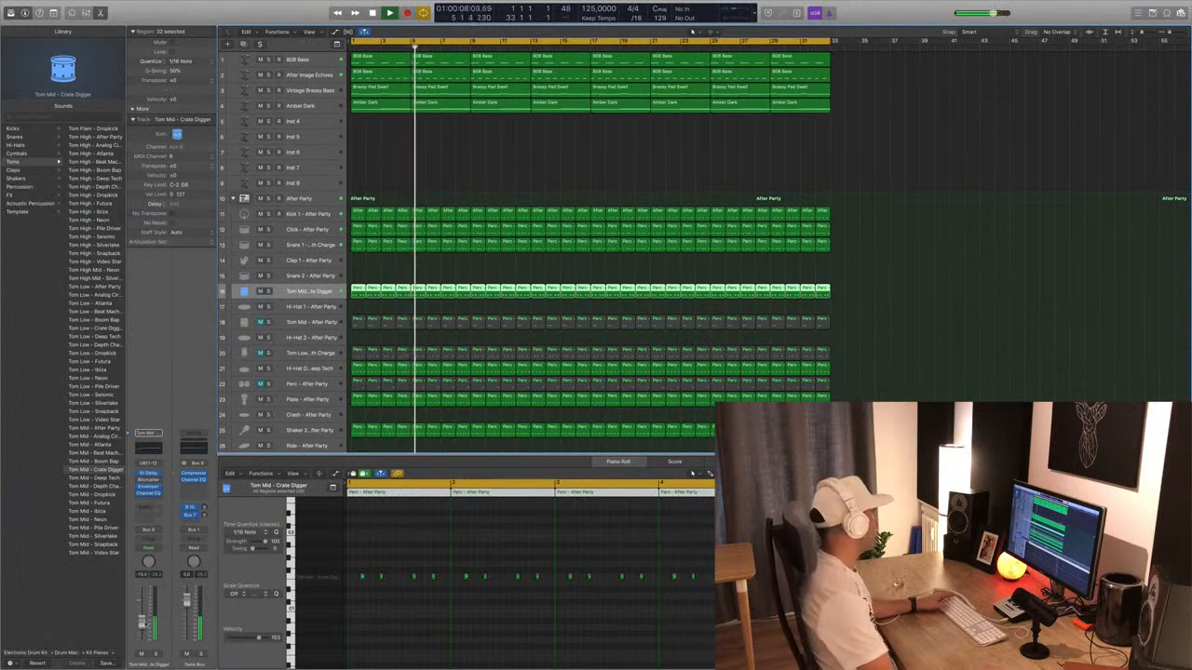
key(space)
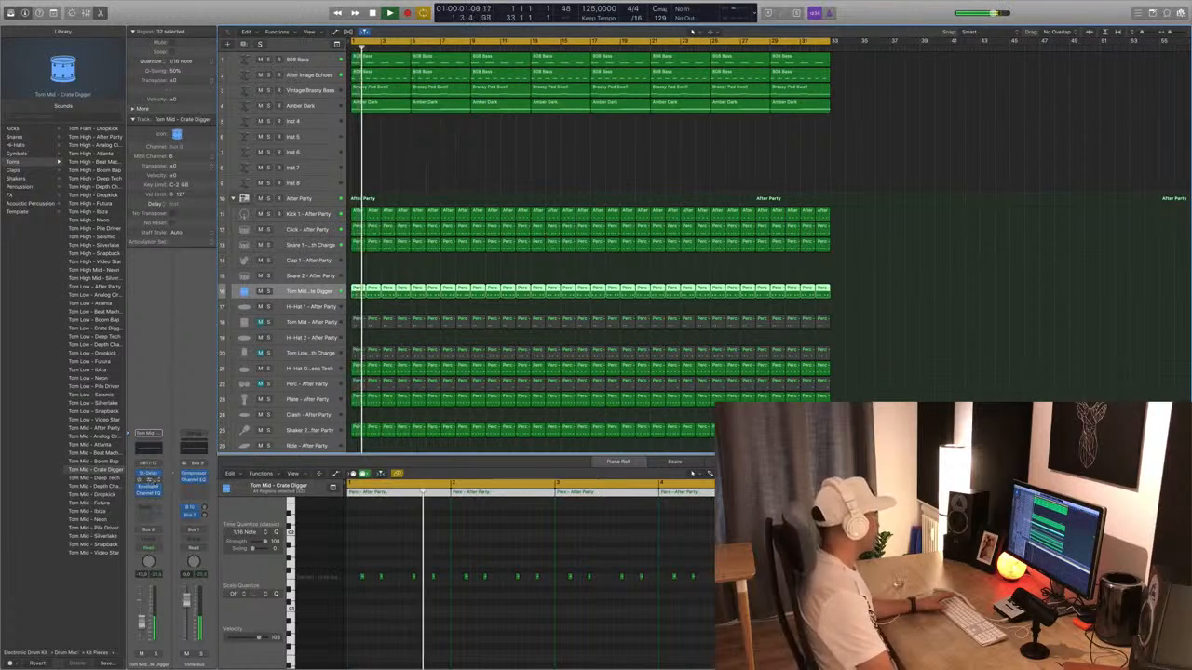
click(158, 485)
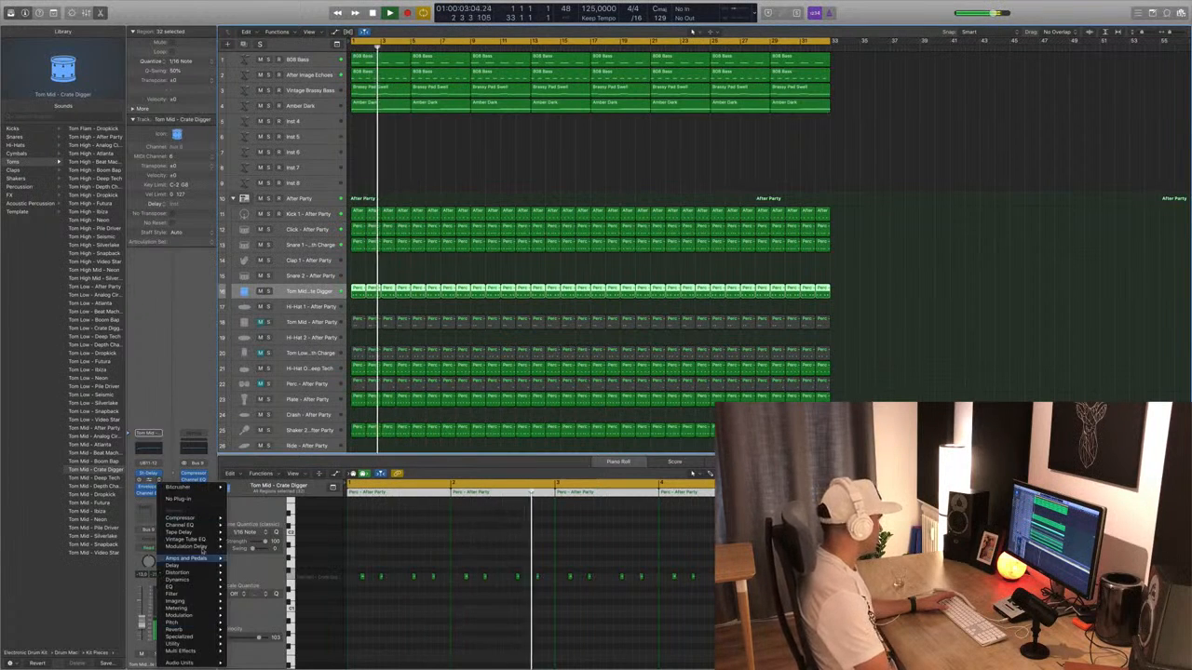
mouse_move(200, 547)
mouse_move(261, 594)
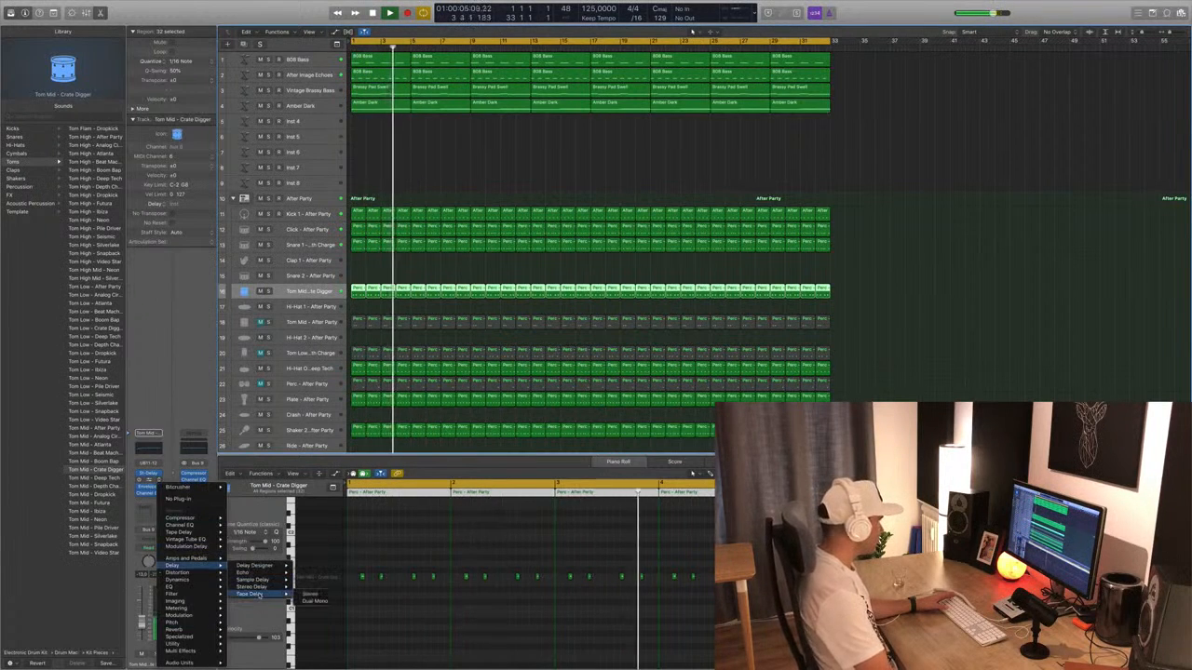
click(309, 595)
drag(161, 18, 665, 177)
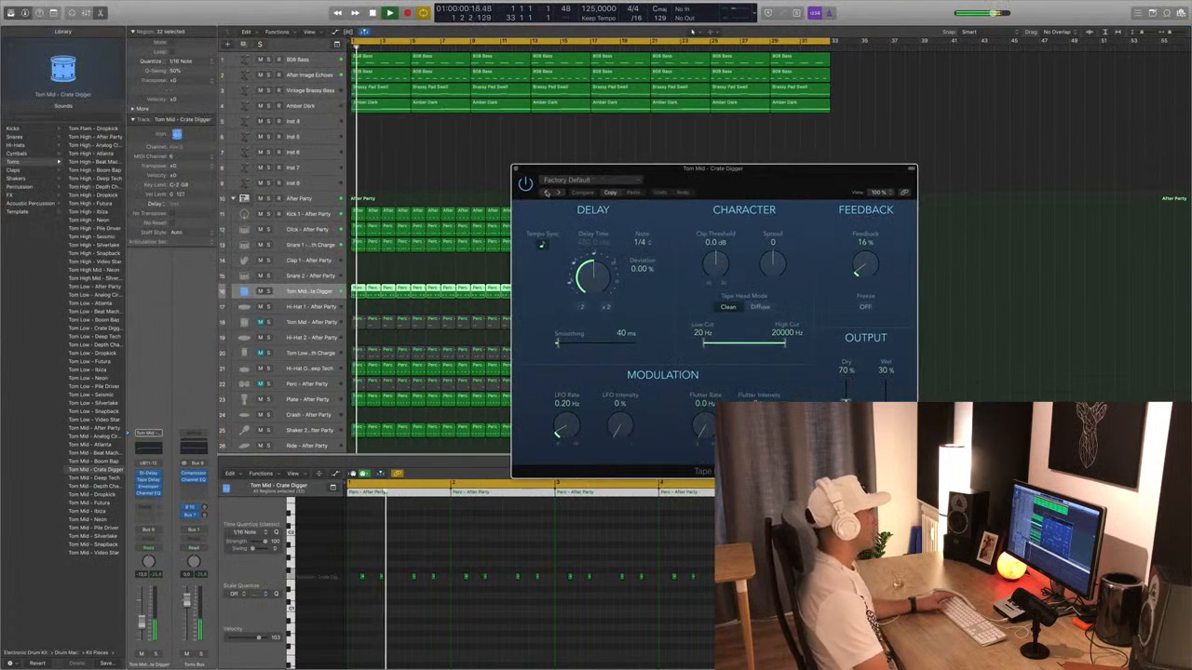
Audition several 1/16 note Tape Delay presets on the Tom Mid track and load the 1/8 Note Flutter preset.
click(547, 193)
click(547, 192)
click(547, 193)
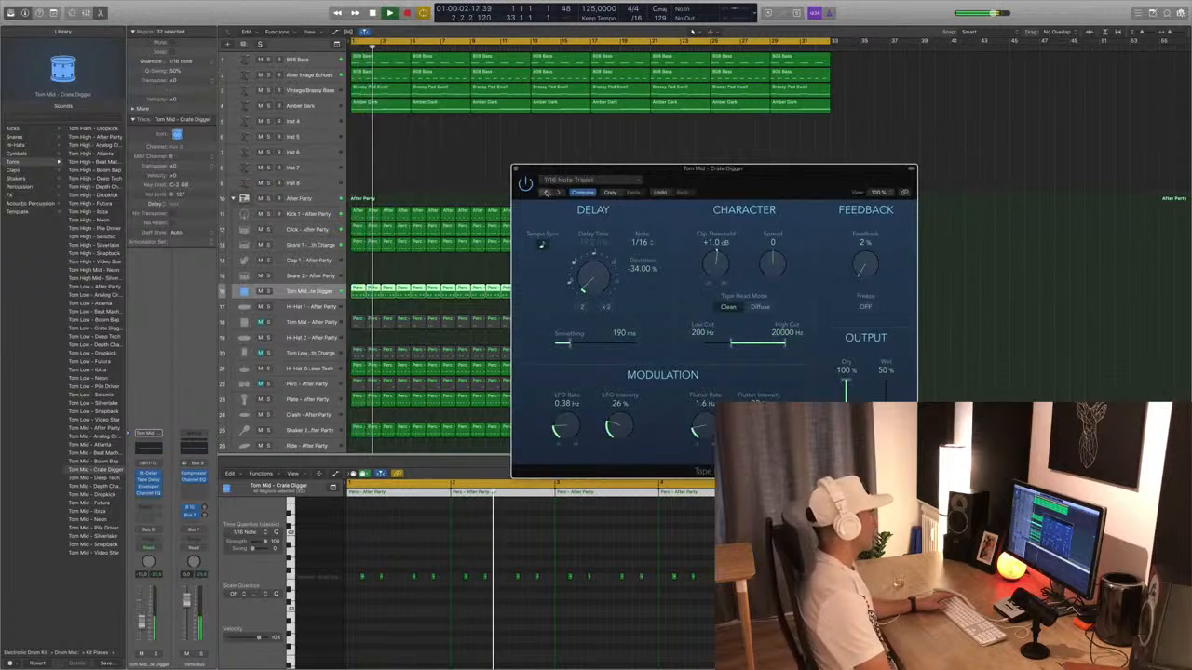
click(546, 193)
click(546, 193)
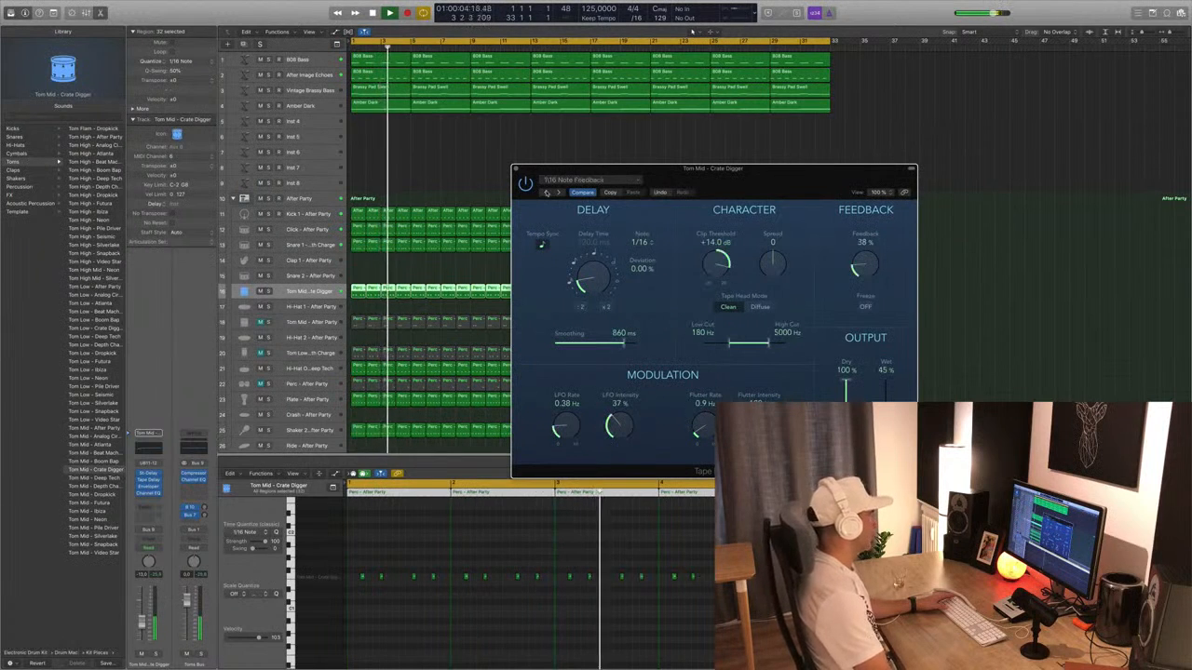
click(547, 192)
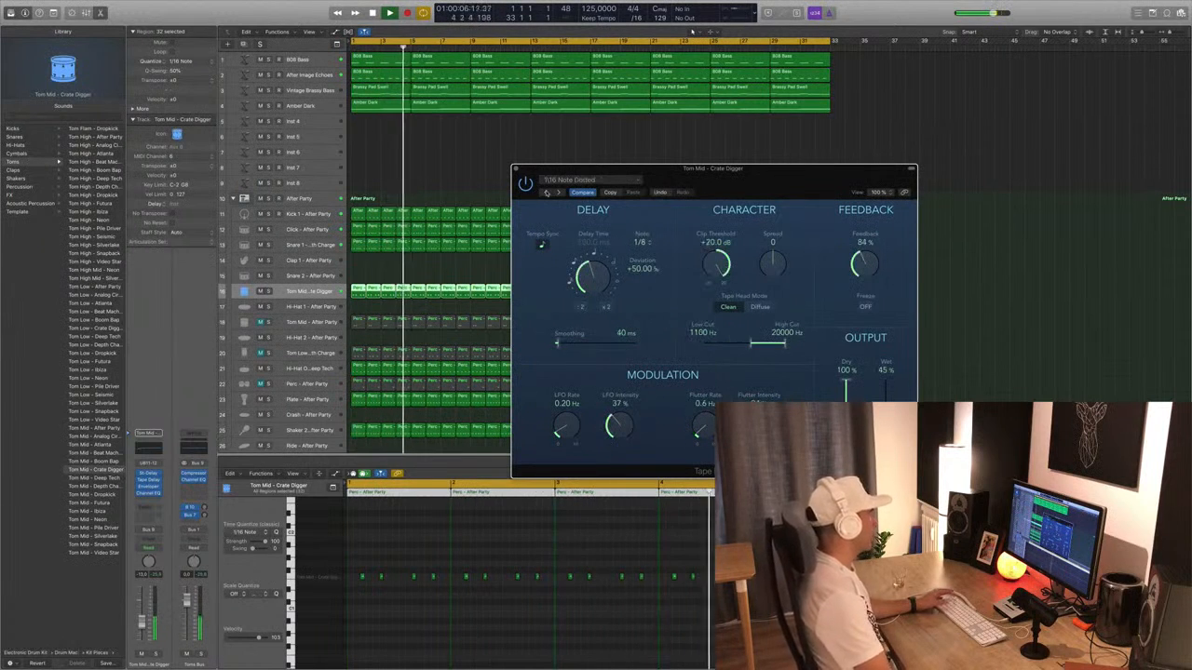
click(546, 193)
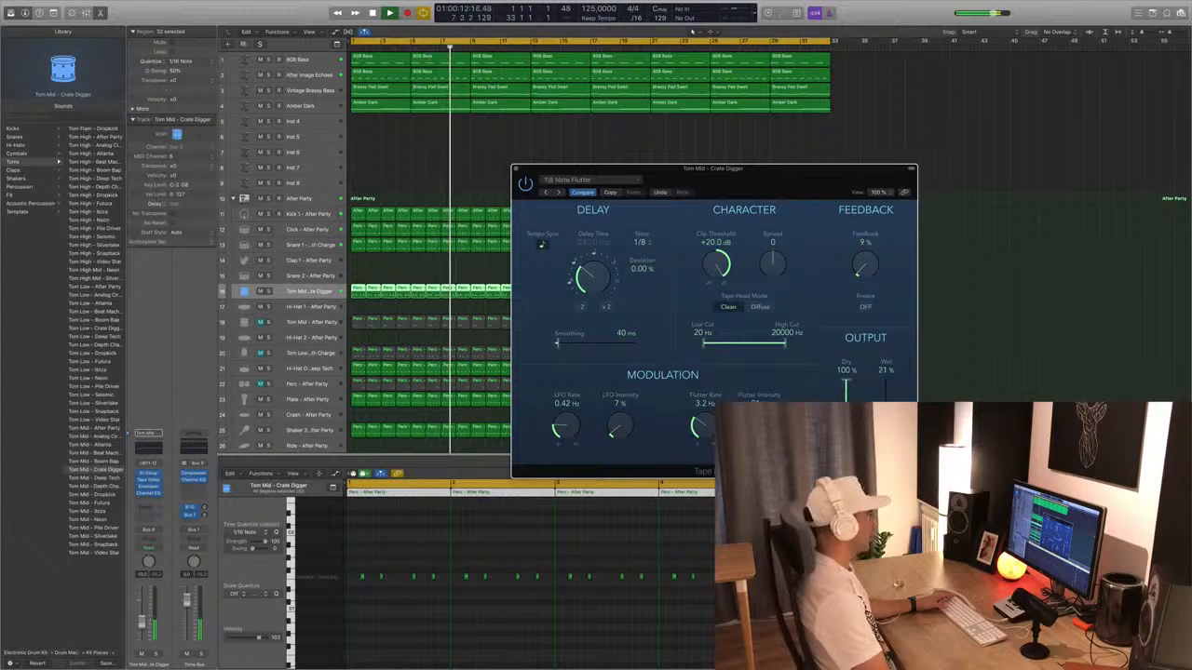
Lower the Tape Delay's wet level to 14 % on the Tom Mid - Crate Digger track and close the plug-in.
drag(685, 168, 677, 152)
key(Return)
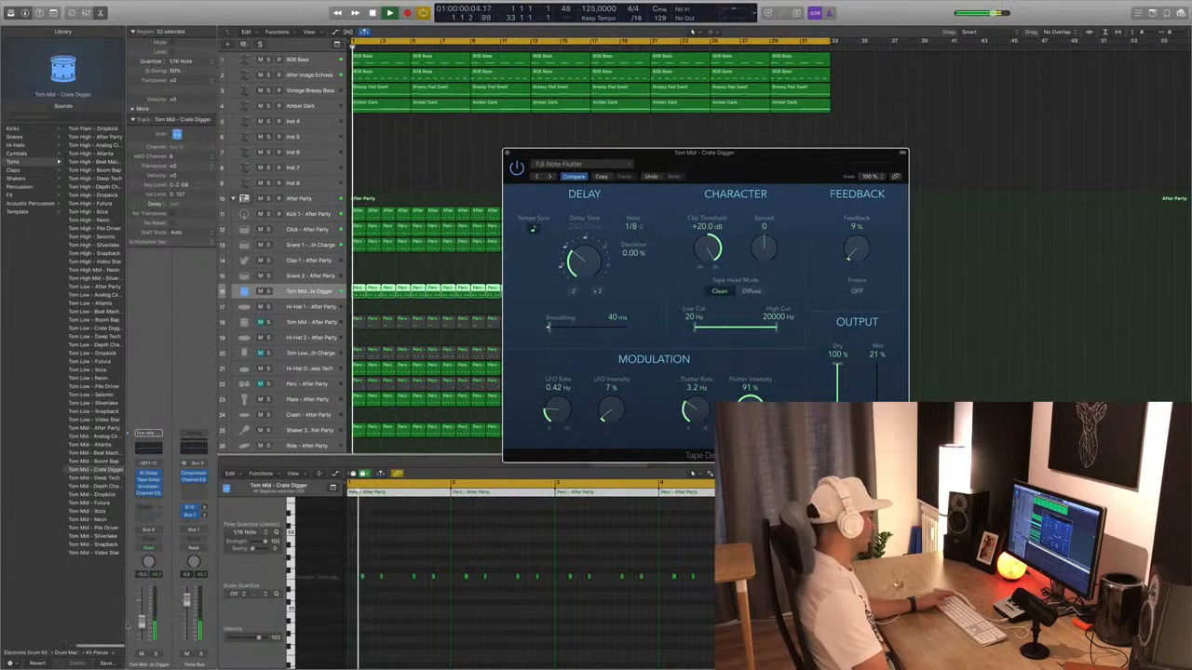
click(142, 624)
drag(876, 419, 877, 424)
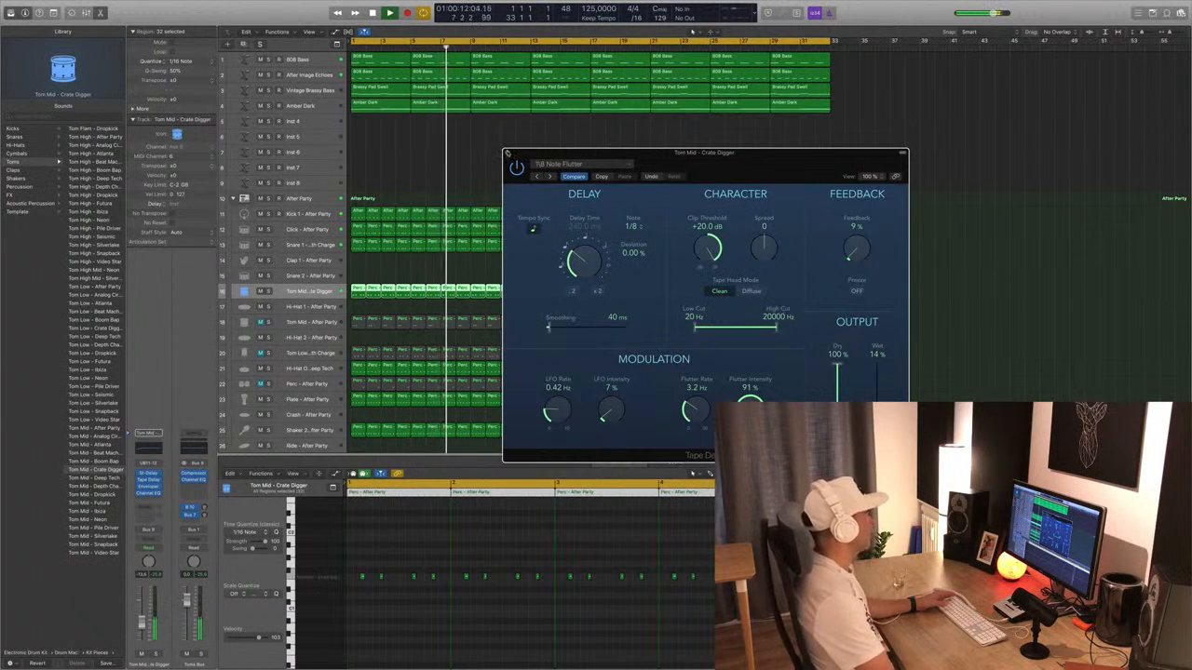
click(507, 154)
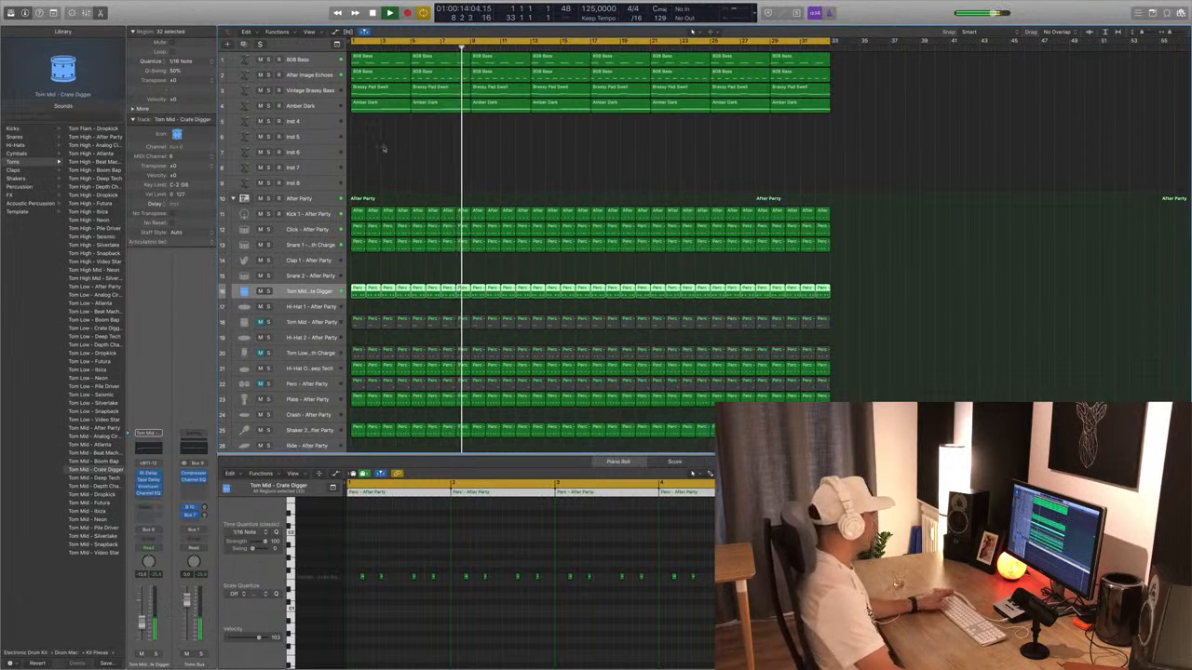
Enable the Channel EQ low cut on the Tom Mid - Crate Digger track at 164 Hz with a 48 dB/Oct slope.
click(310, 322)
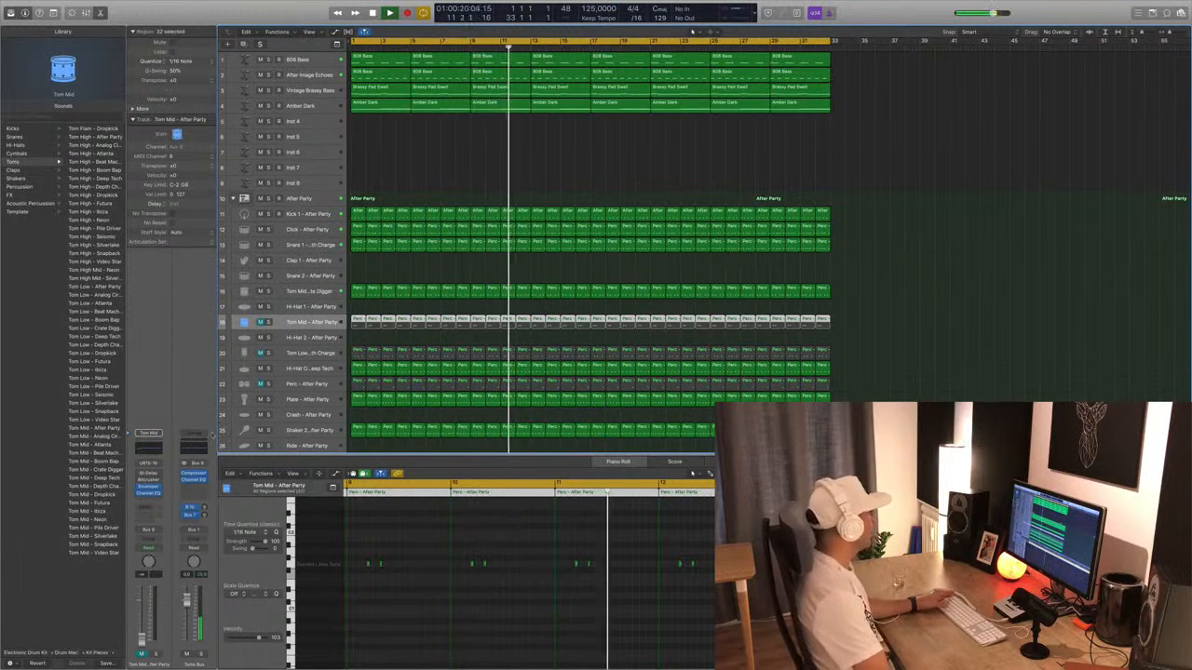
key(Return)
click(289, 249)
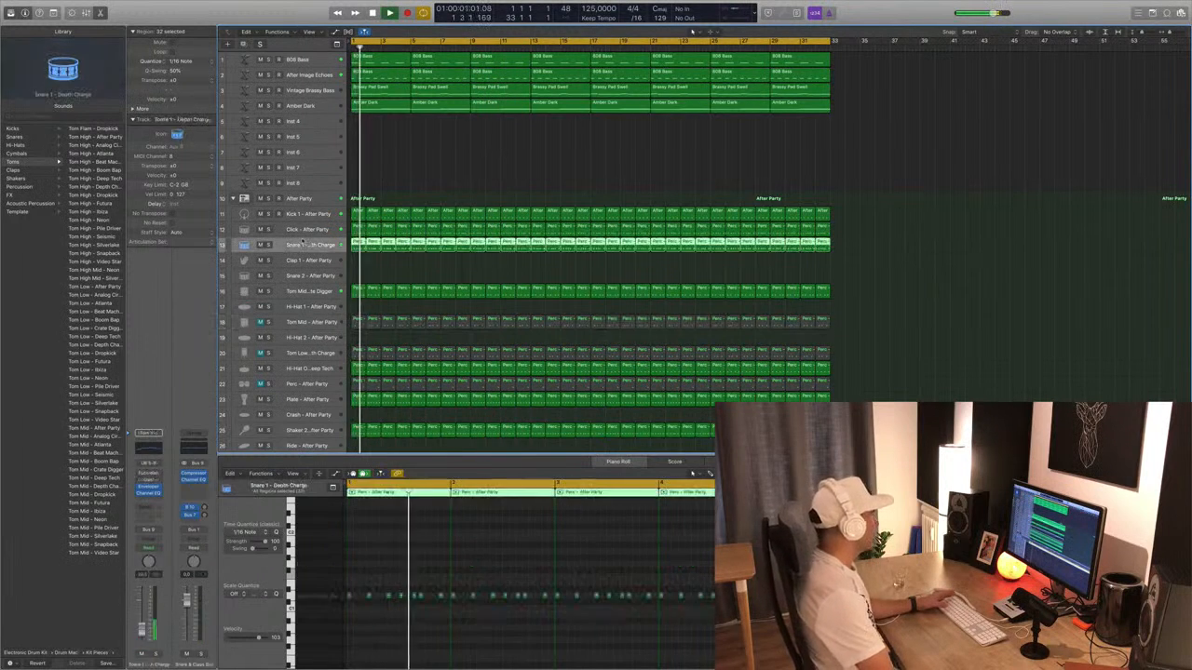
click(293, 292)
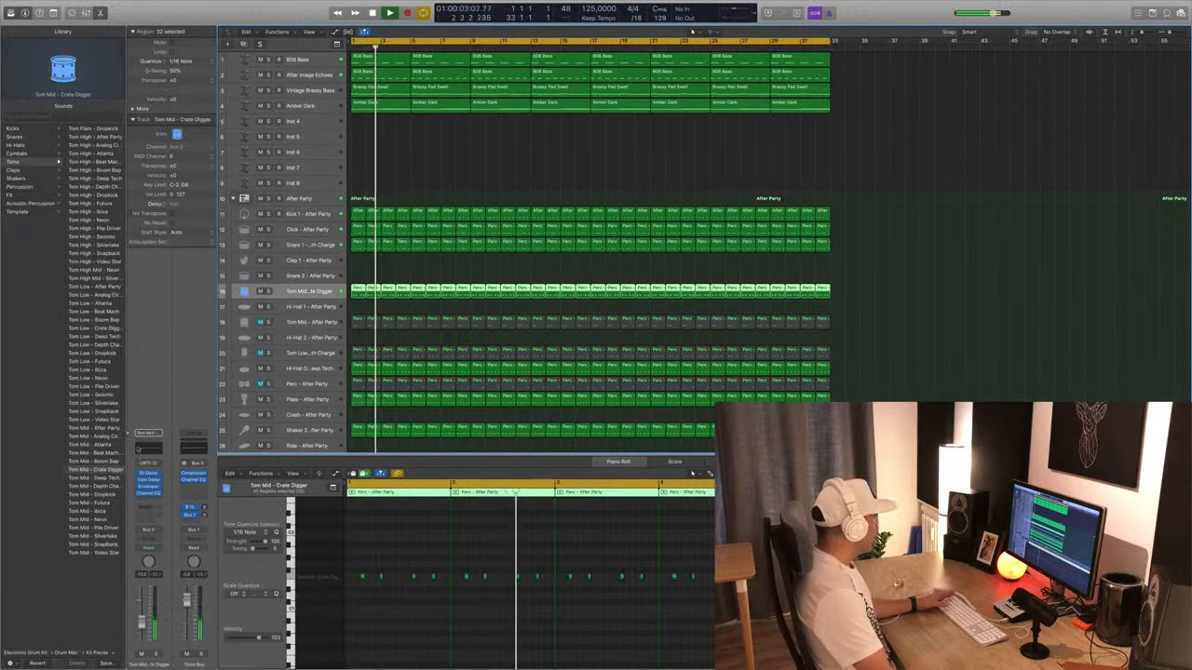
click(139, 449)
drag(49, 280, 53, 271)
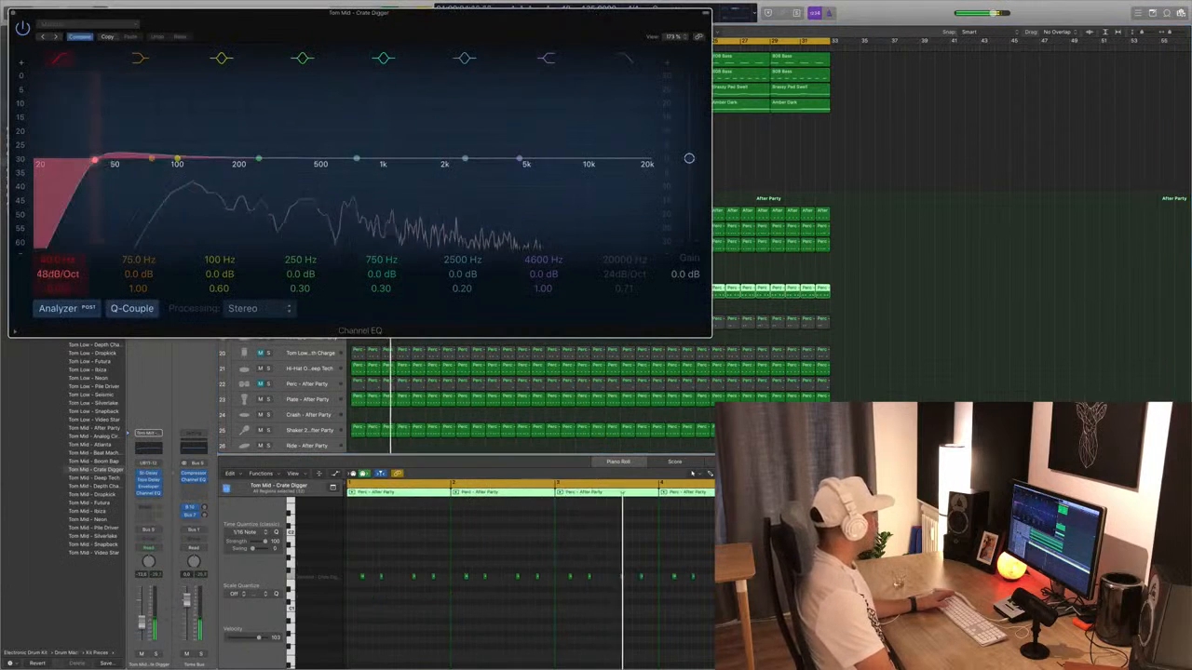
drag(82, 162, 221, 161)
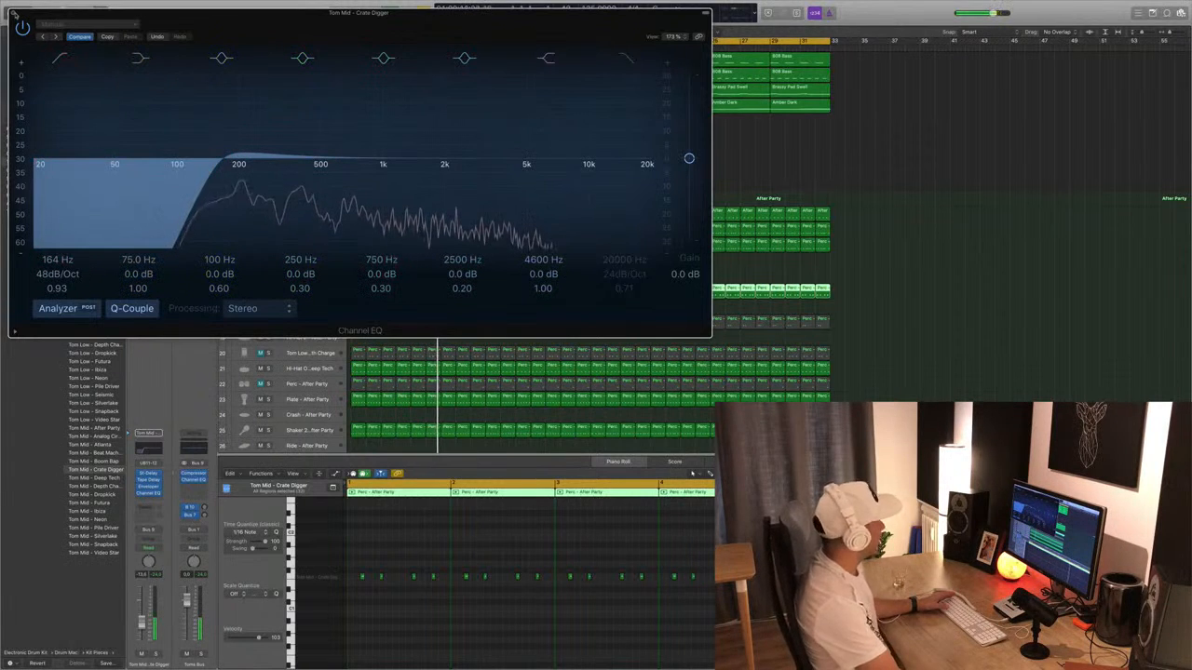
click(14, 14)
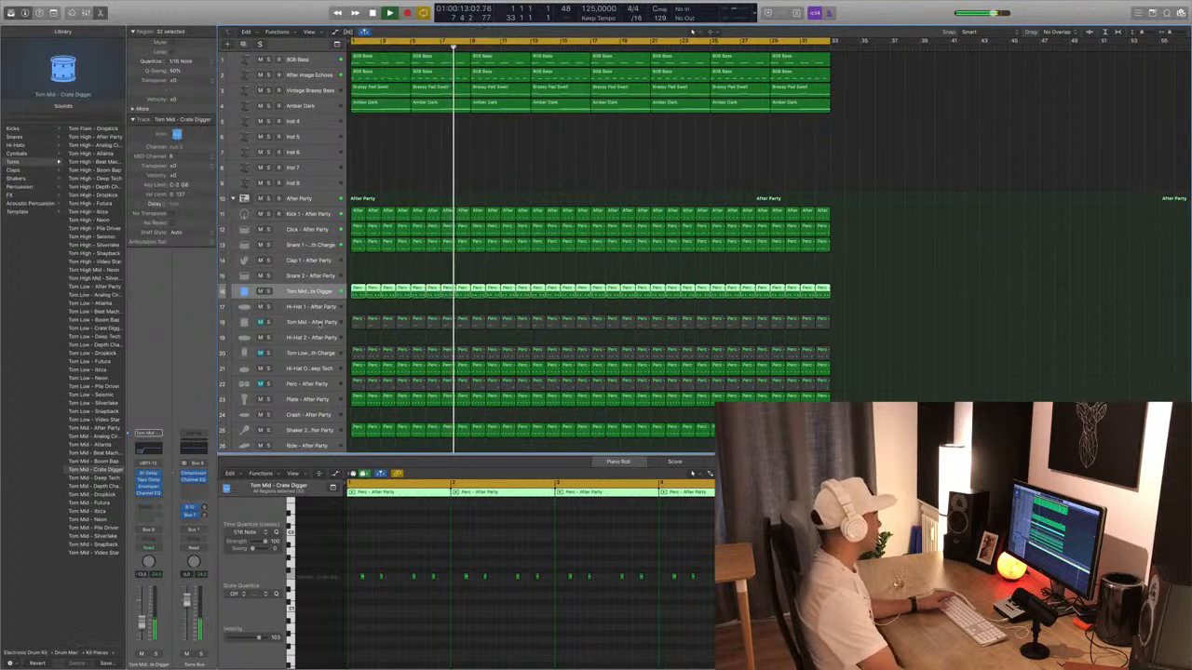
Unmute and raise the Tom Mid - After Party track, and filter its lows with a 48 dB/Oct low cut in Channel EQ.
click(268, 321)
click(261, 322)
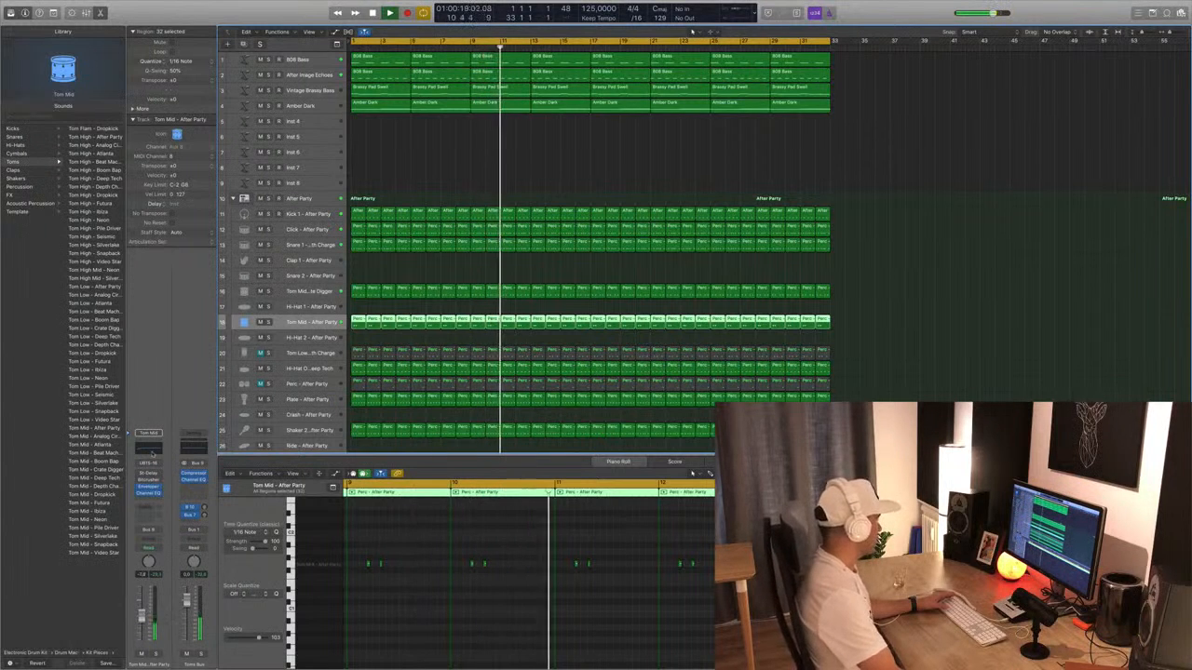
click(152, 454)
click(58, 60)
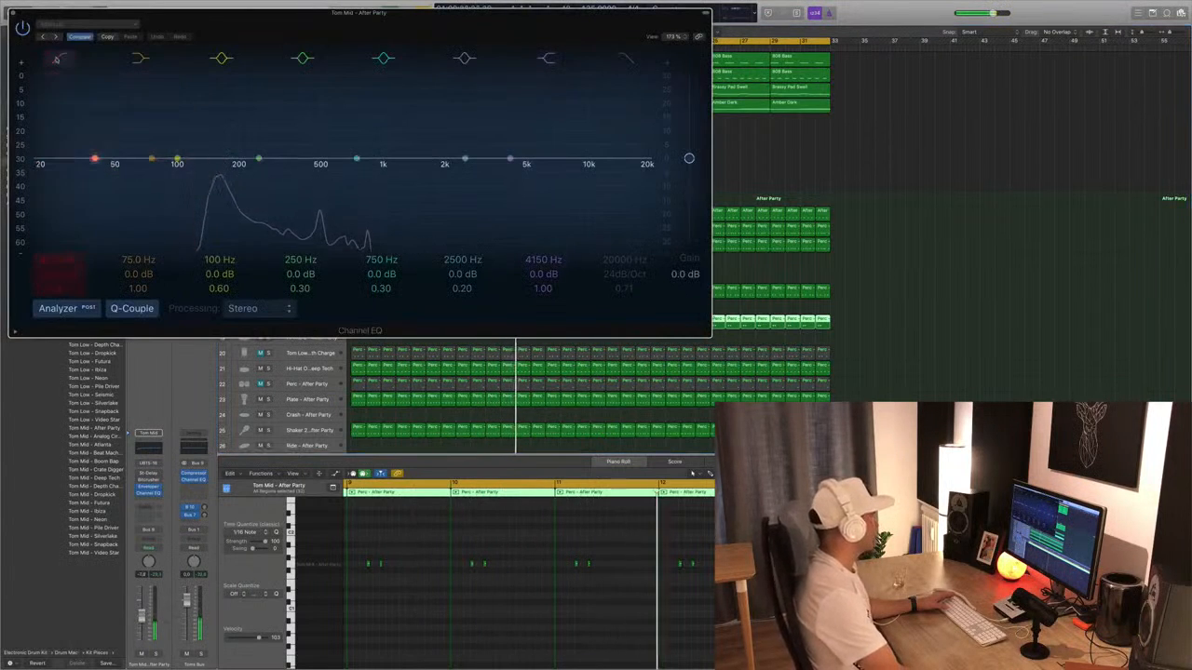
click(58, 60)
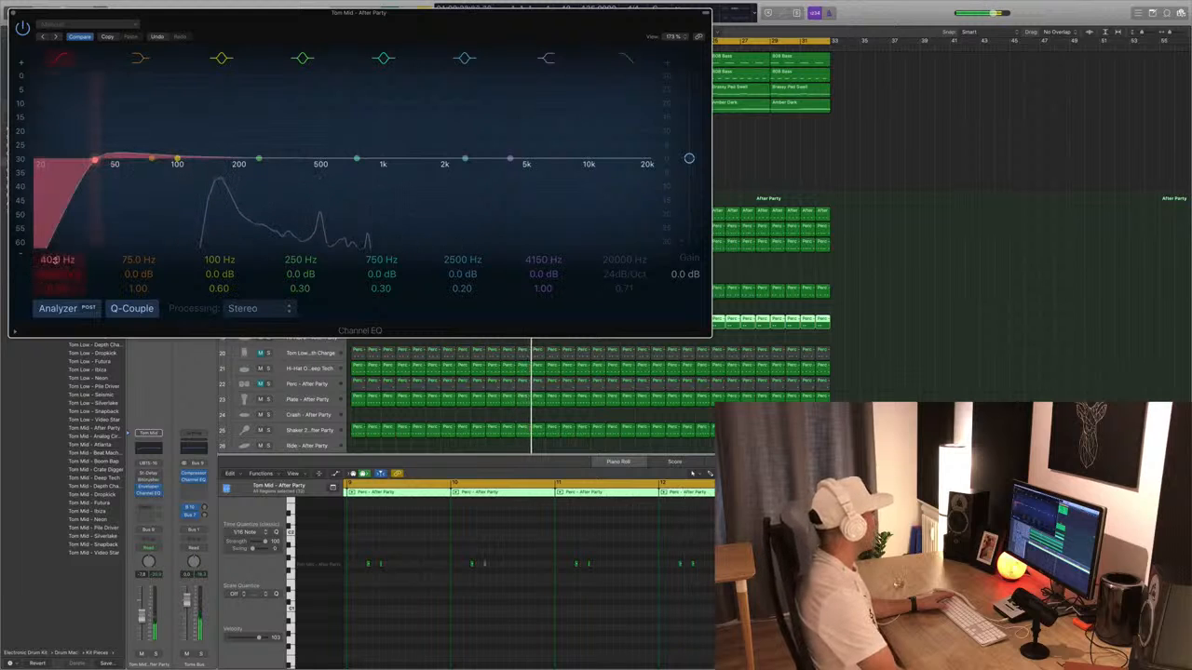
drag(54, 260, 54, 204)
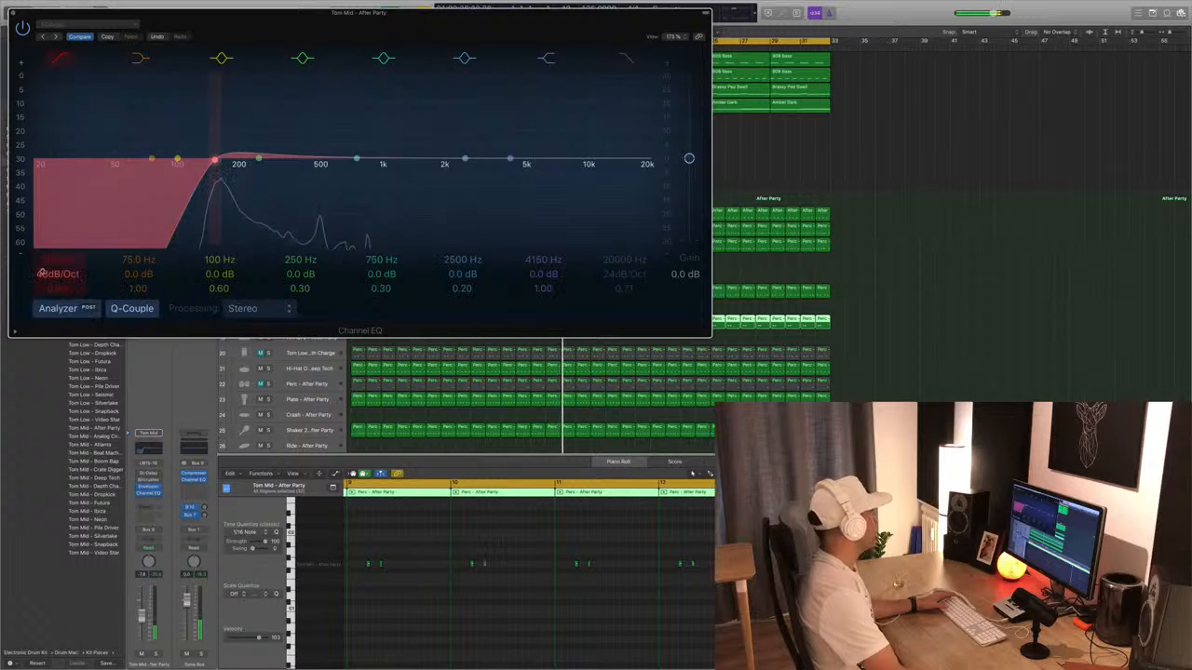
click(13, 13)
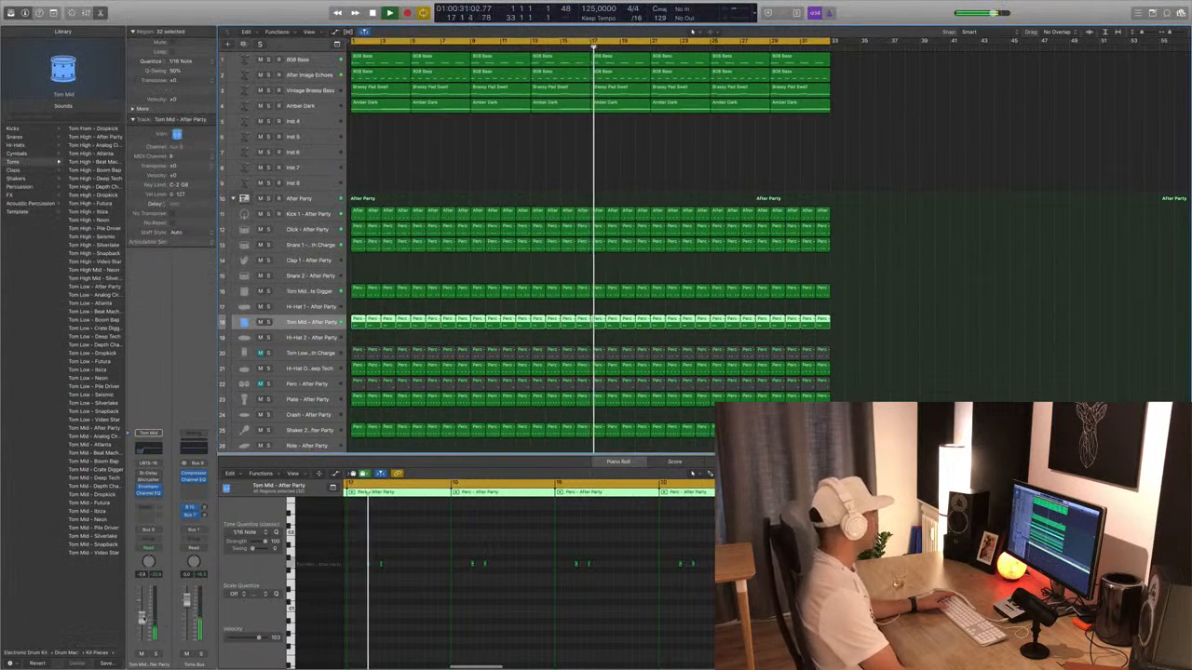
Unmute and raise the Tom Low - Depth Charge track, and bring up the Hi-Hat Open - Deep Tech fader.
click(316, 353)
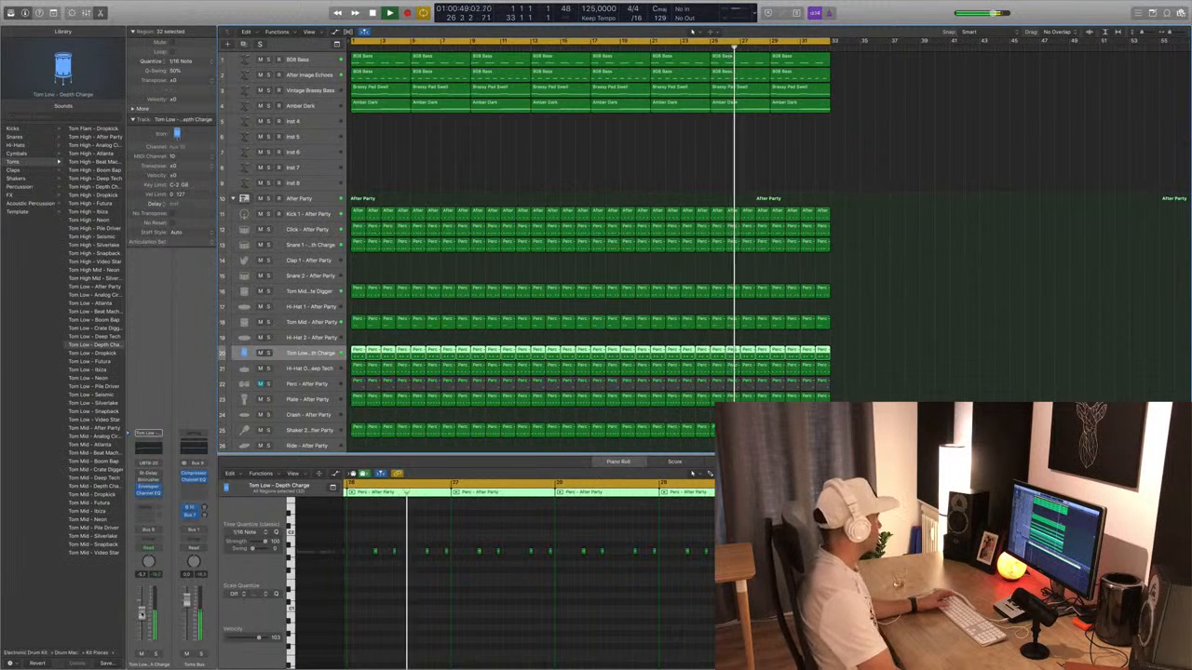
click(315, 369)
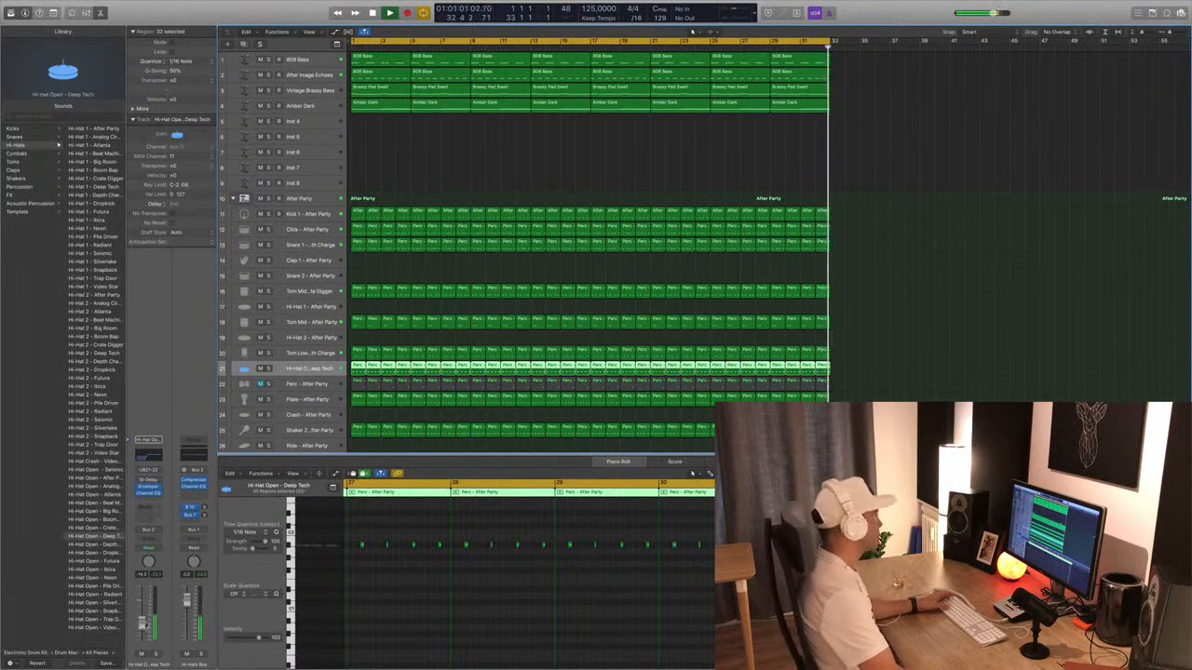
Unmute the Perc - After Party track and raise its fader.
scroll(381, 425, down, 2)
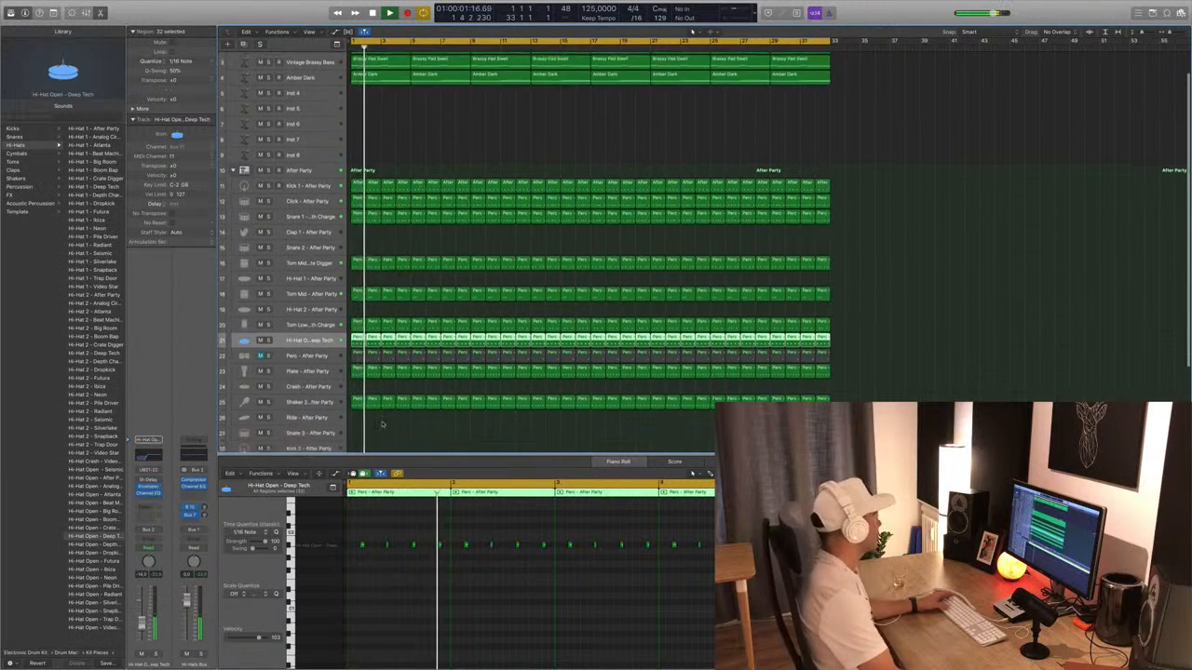
scroll(382, 424, down, 1)
click(255, 342)
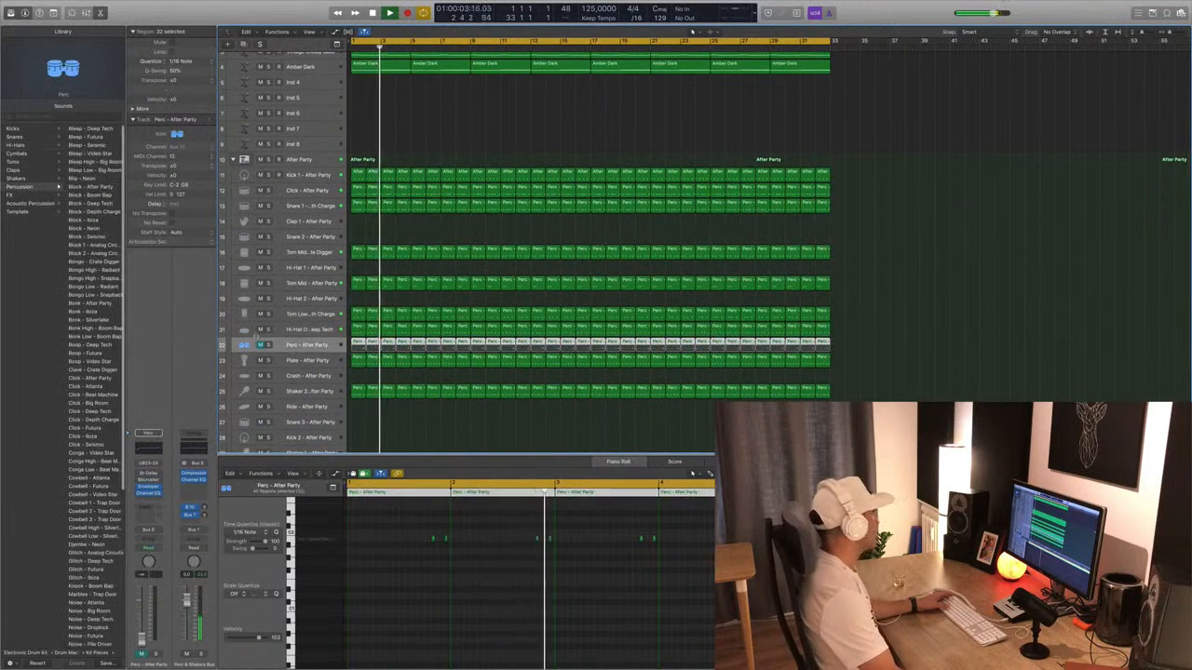
key(super+a)
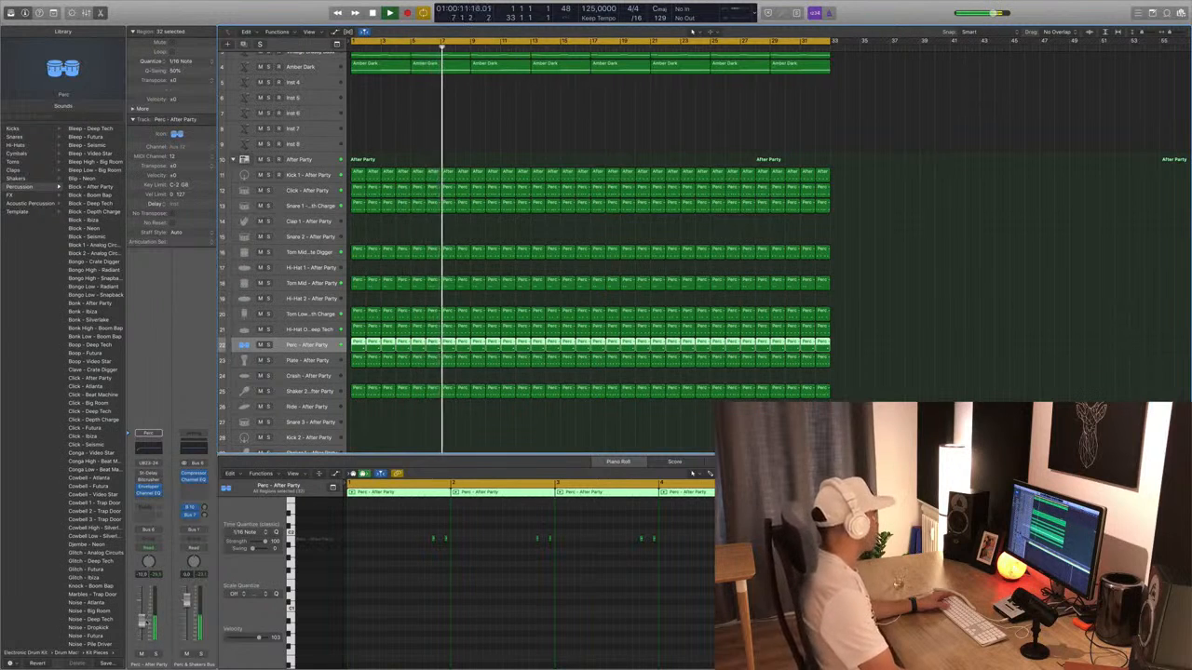
Add a steep low cut just under 200 Hz in the Perc - After Party track's Channel EQ, with the analyzer on.
click(150, 451)
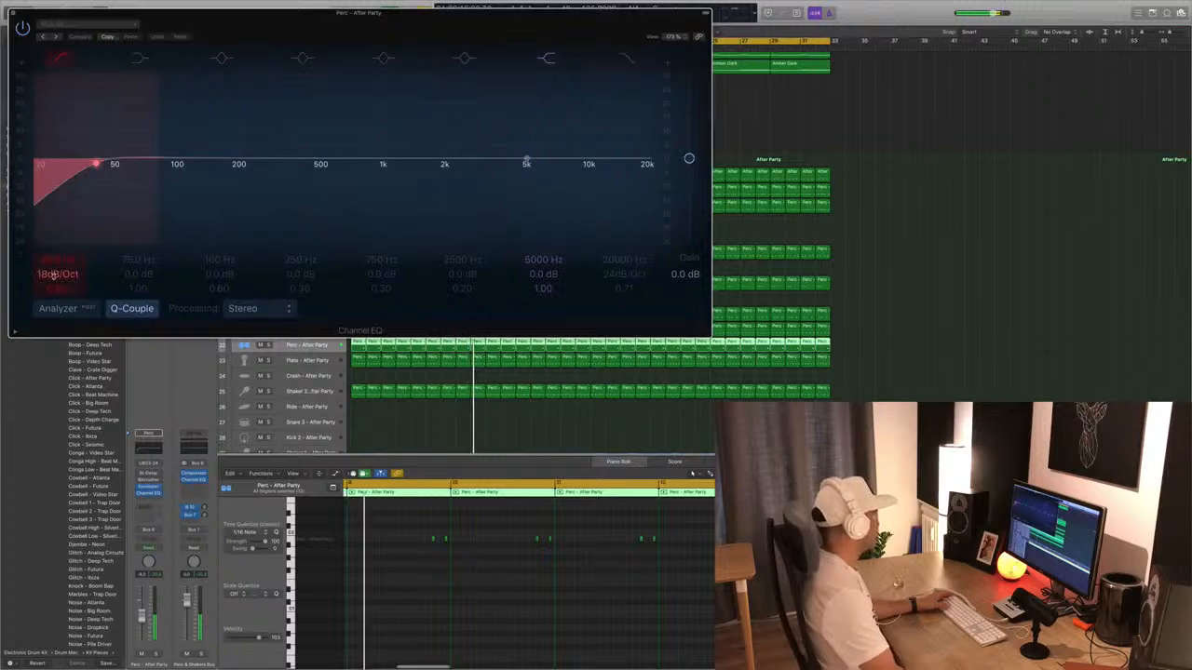
drag(54, 275, 56, 276)
drag(97, 164, 150, 161)
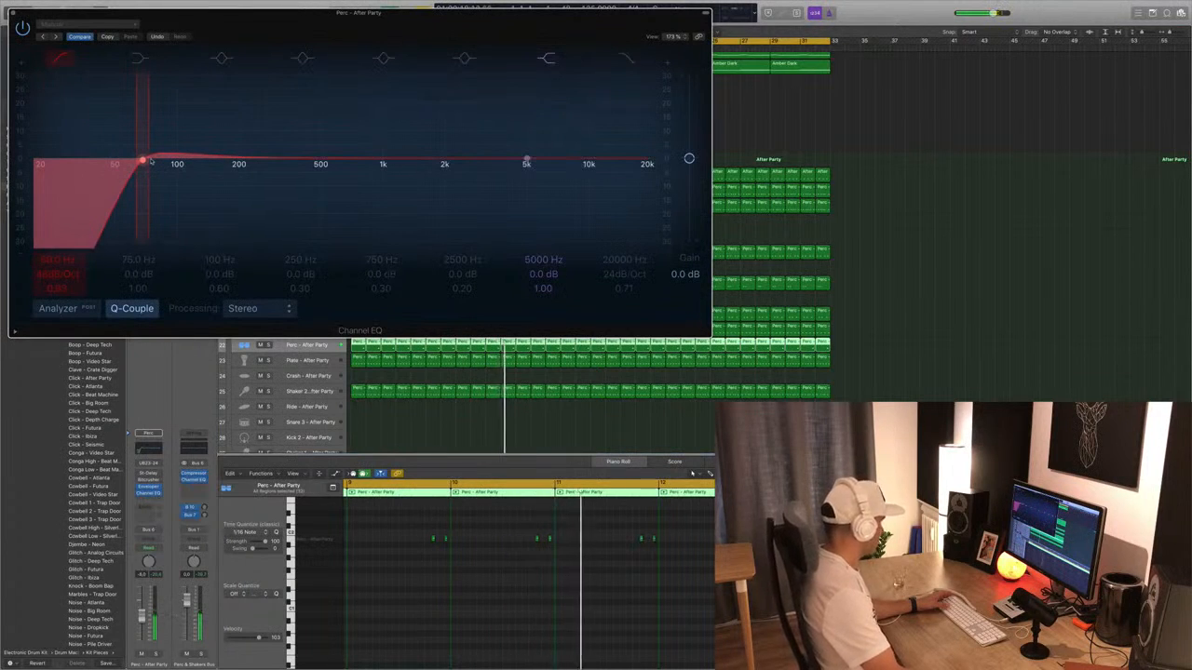
drag(142, 162, 183, 163)
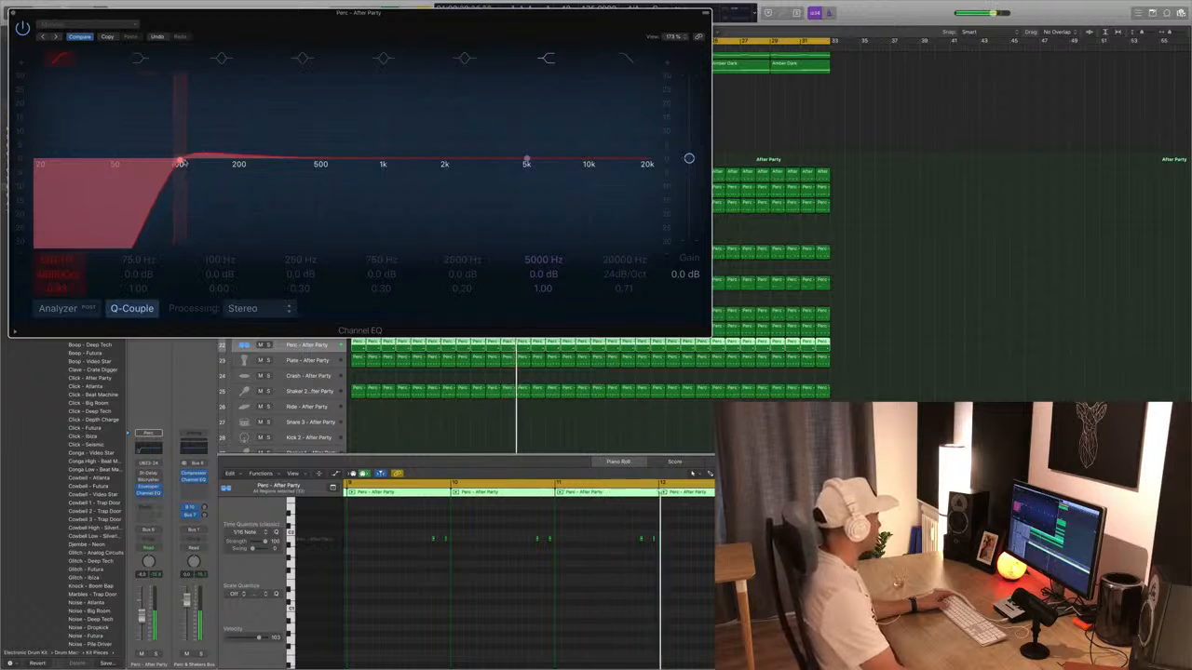
click(59, 309)
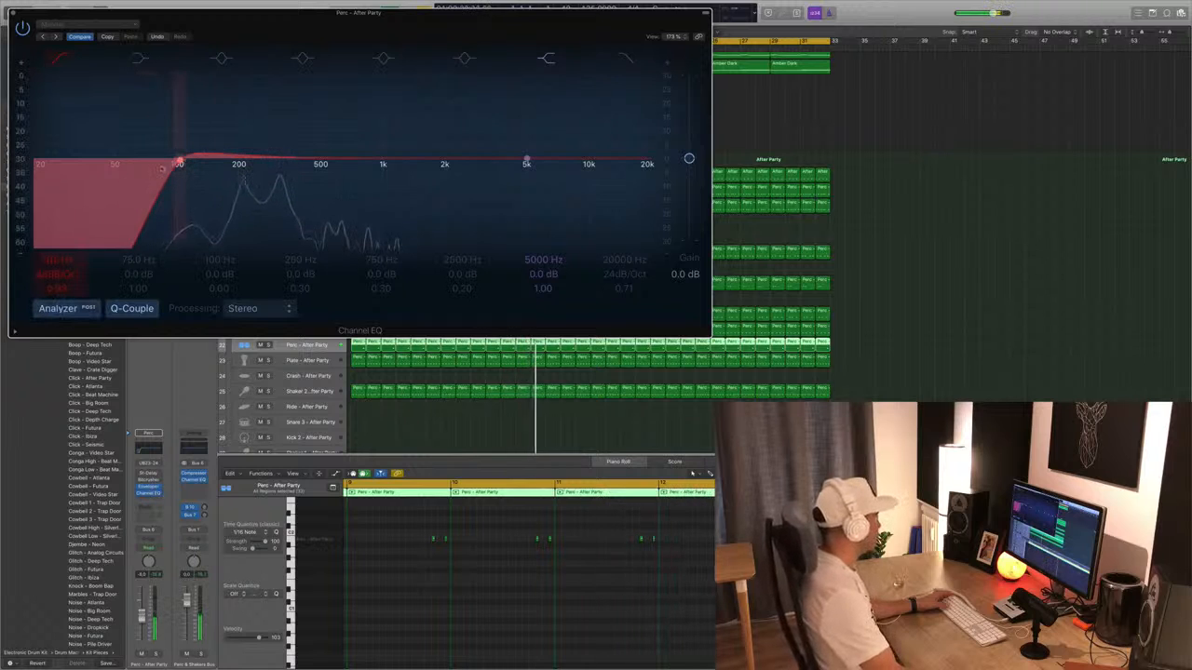
drag(179, 163, 235, 161)
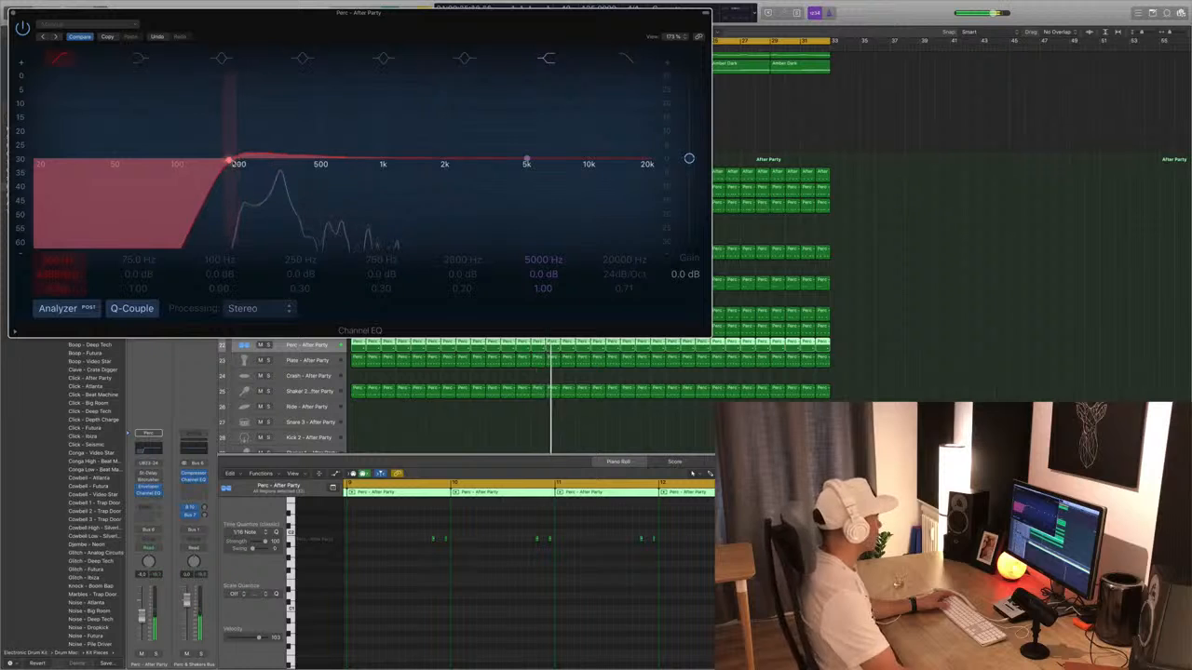
click(13, 14)
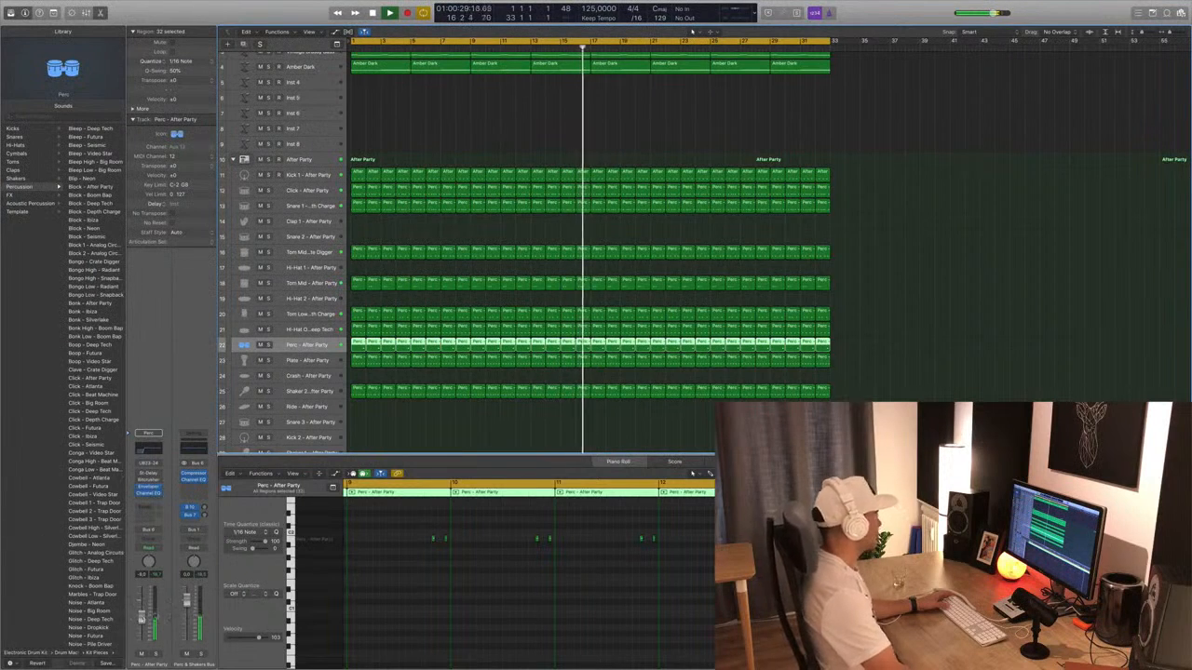
Bring up the Plate - After Party track and set its Stereo Delay output mix to 31 % left and 48 % right.
scroll(316, 335, down, 2)
click(317, 333)
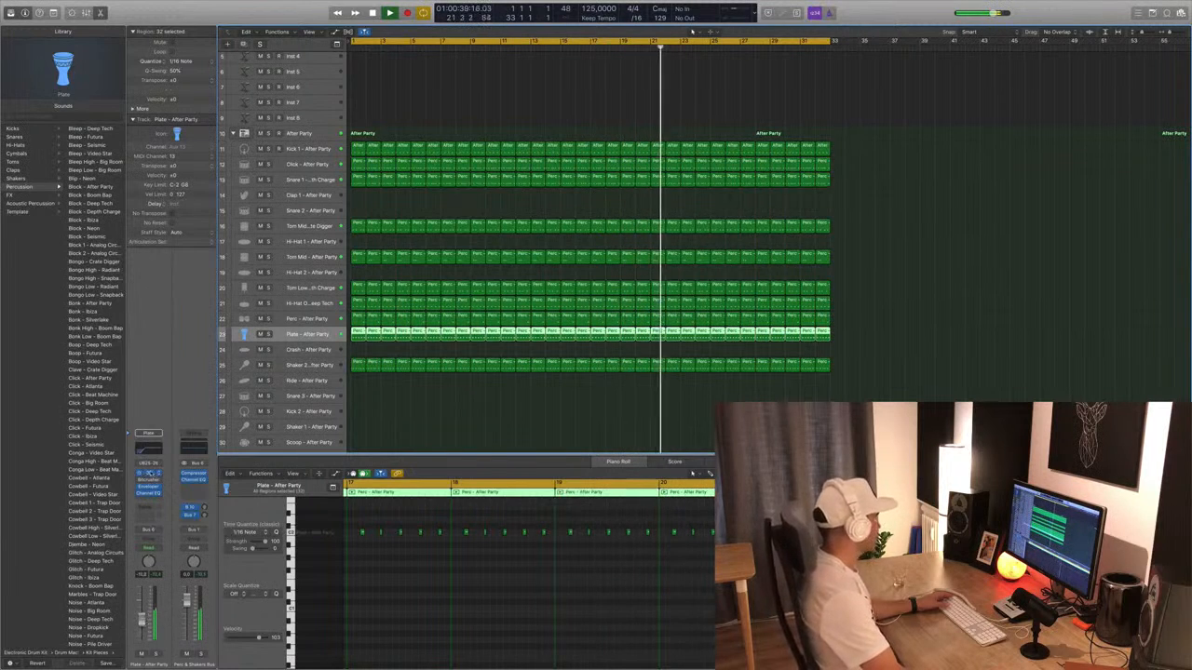
click(150, 474)
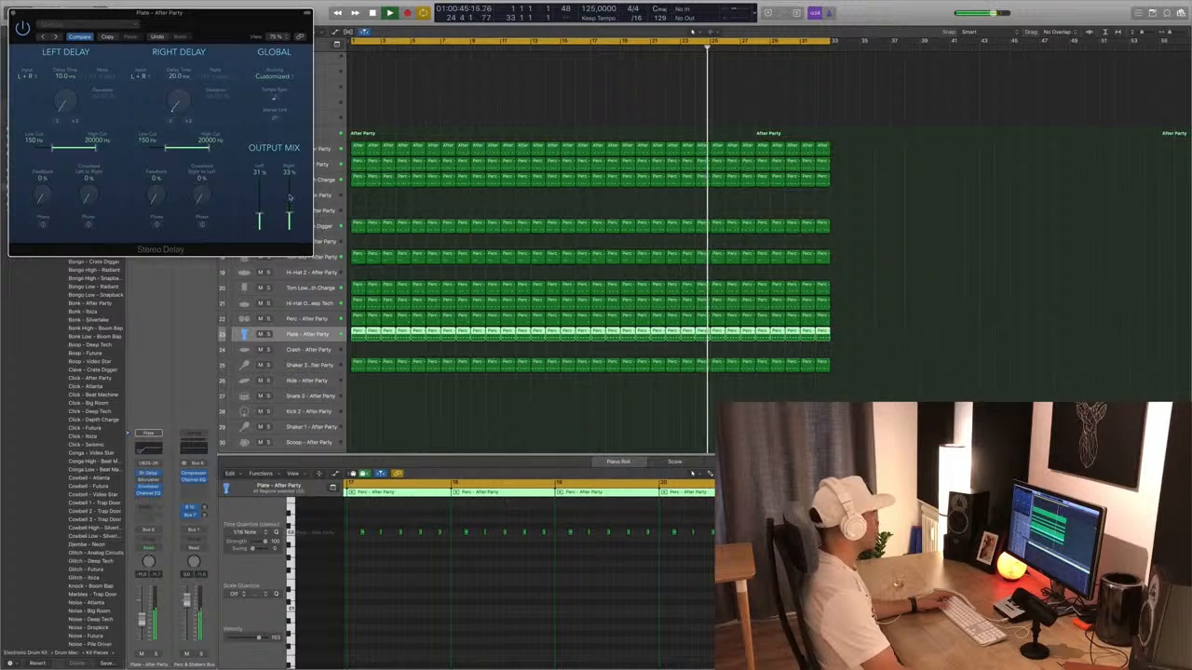
mouse_move(289, 215)
mouse_down()
mouse_move(290, 195)
mouse_move(291, 207)
mouse_up()
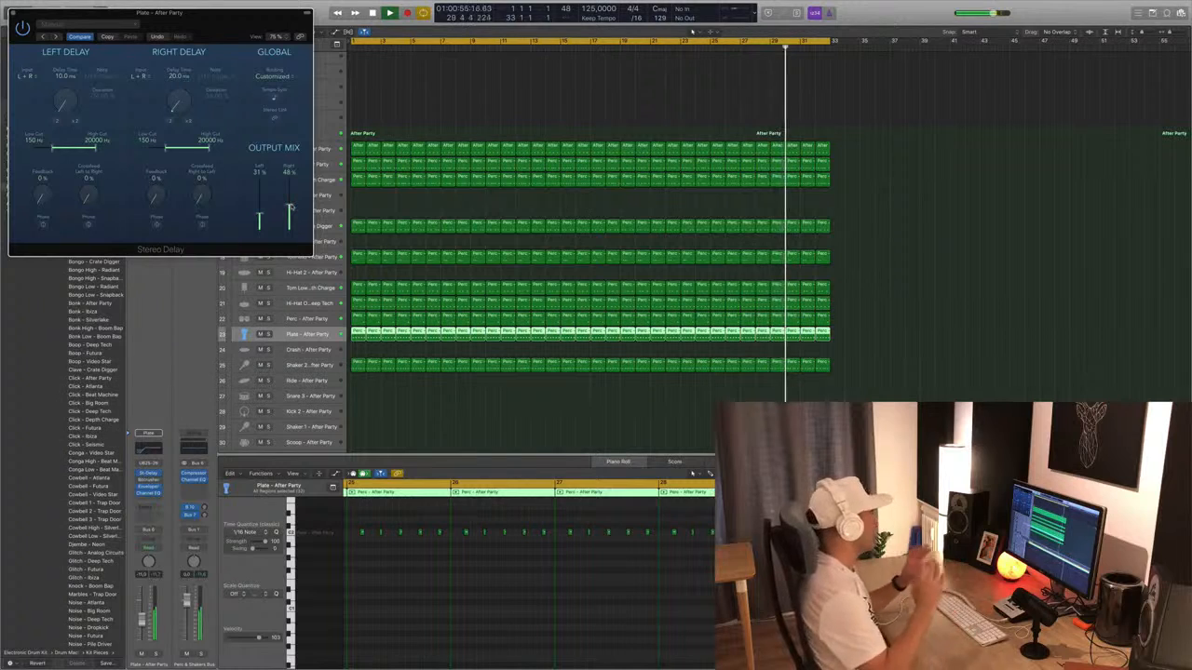
drag(270, 211, 301, 223)
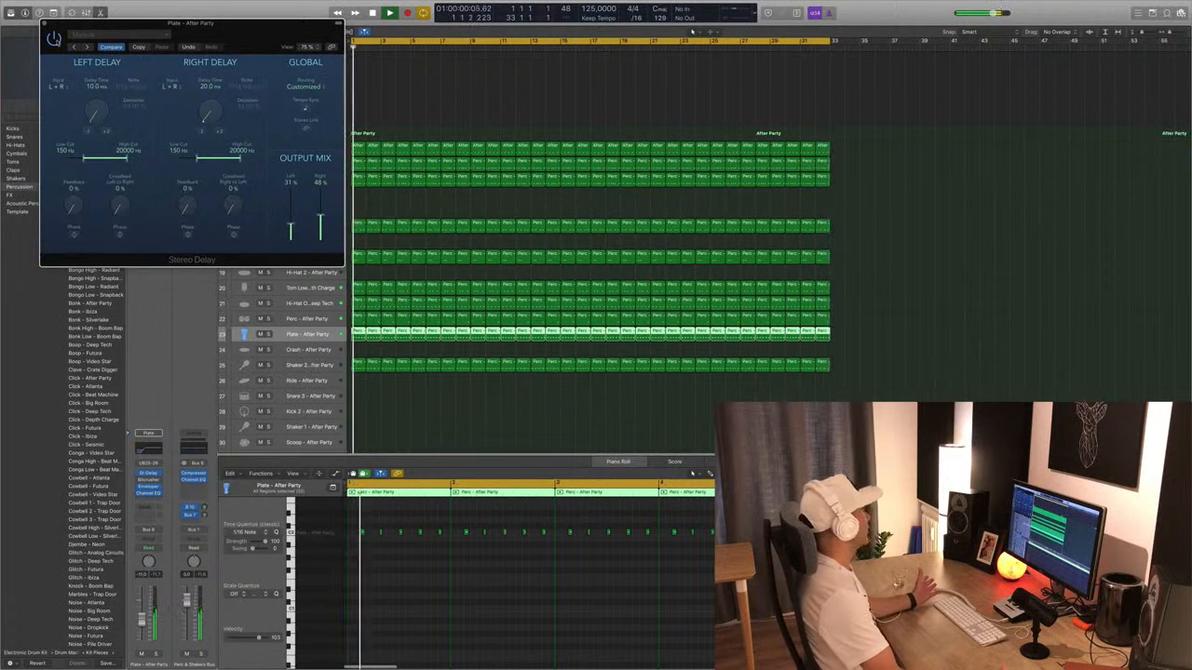
click(44, 24)
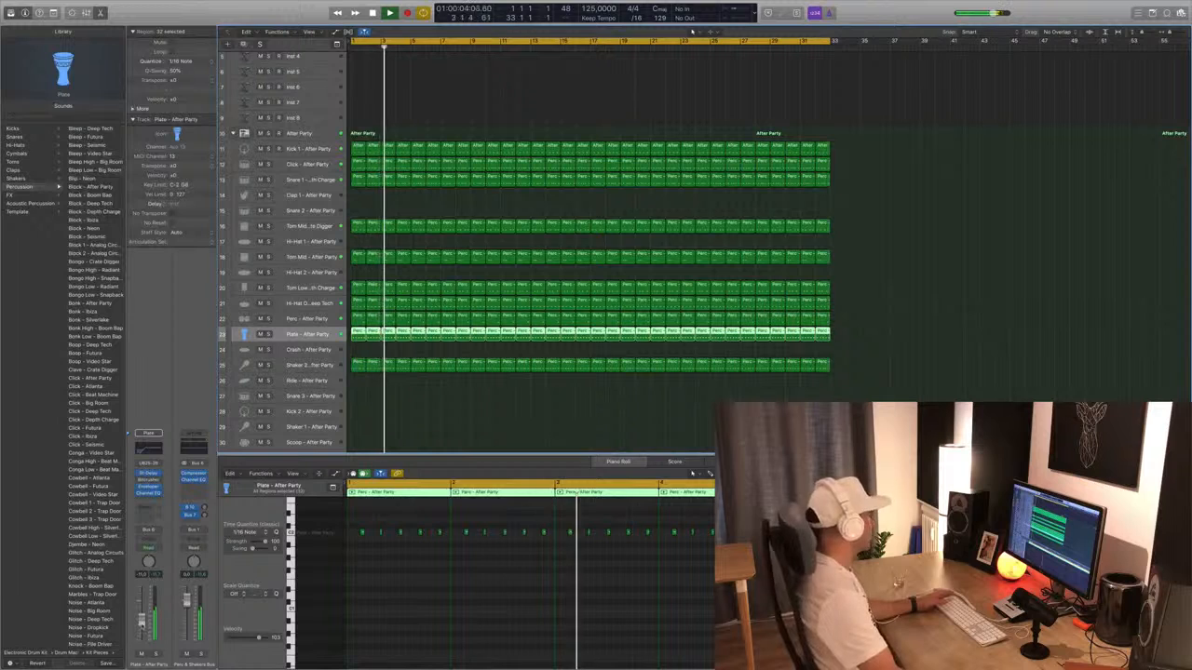
Bring up the Shaker 2 - After Party track's fader and clear the region selection.
scroll(320, 304, down, 4)
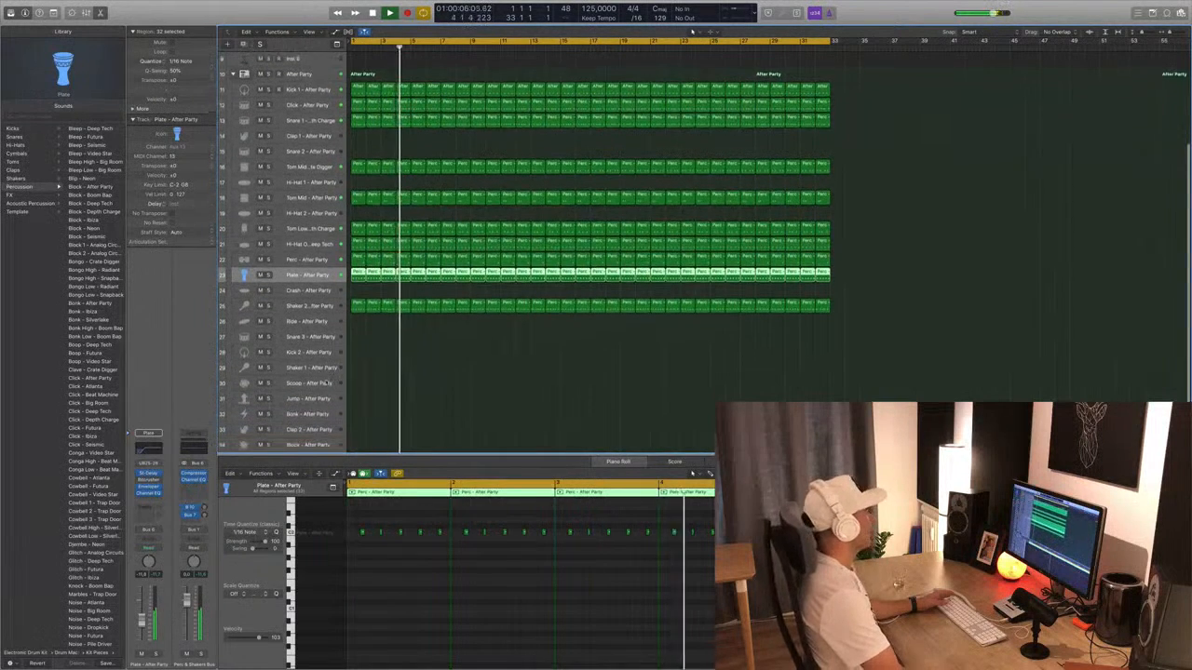
click(314, 300)
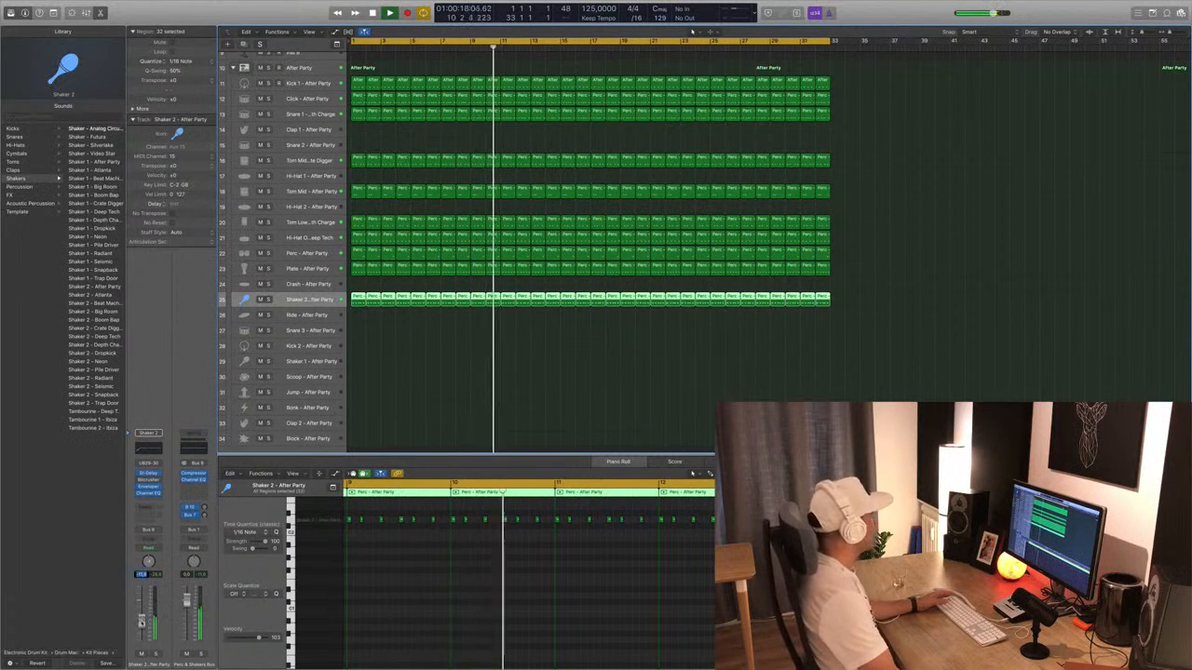
click(396, 381)
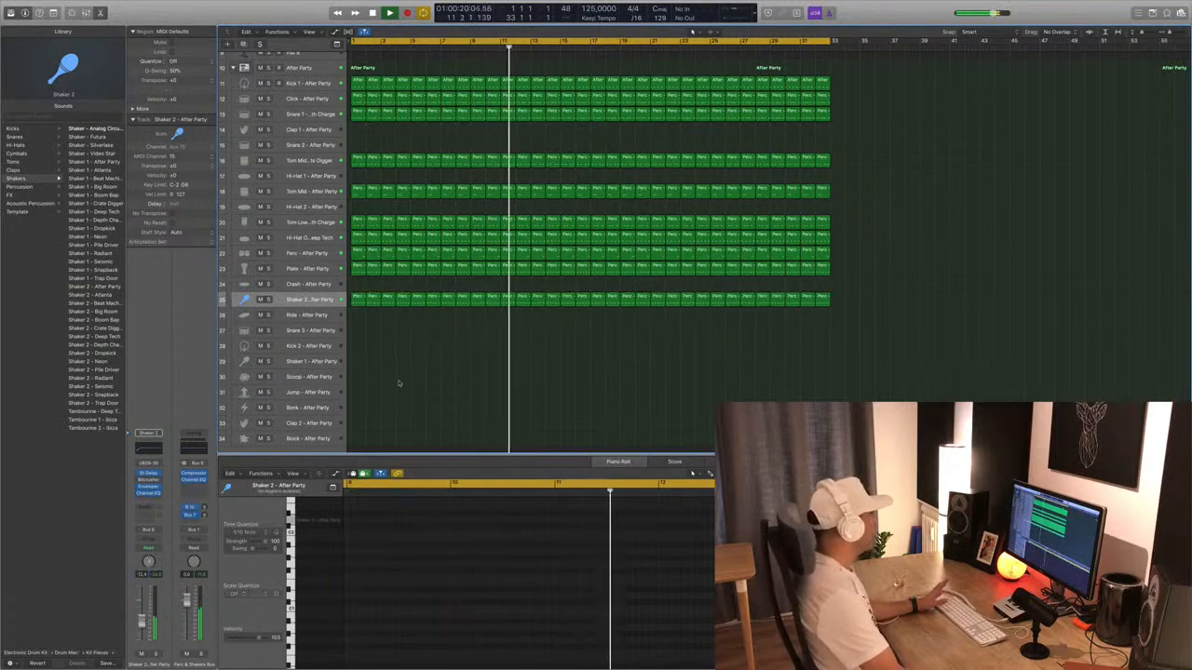
Bring up the Vintage Brassy Bass track's fader while playing the beat from the start.
scroll(397, 381, up, 5)
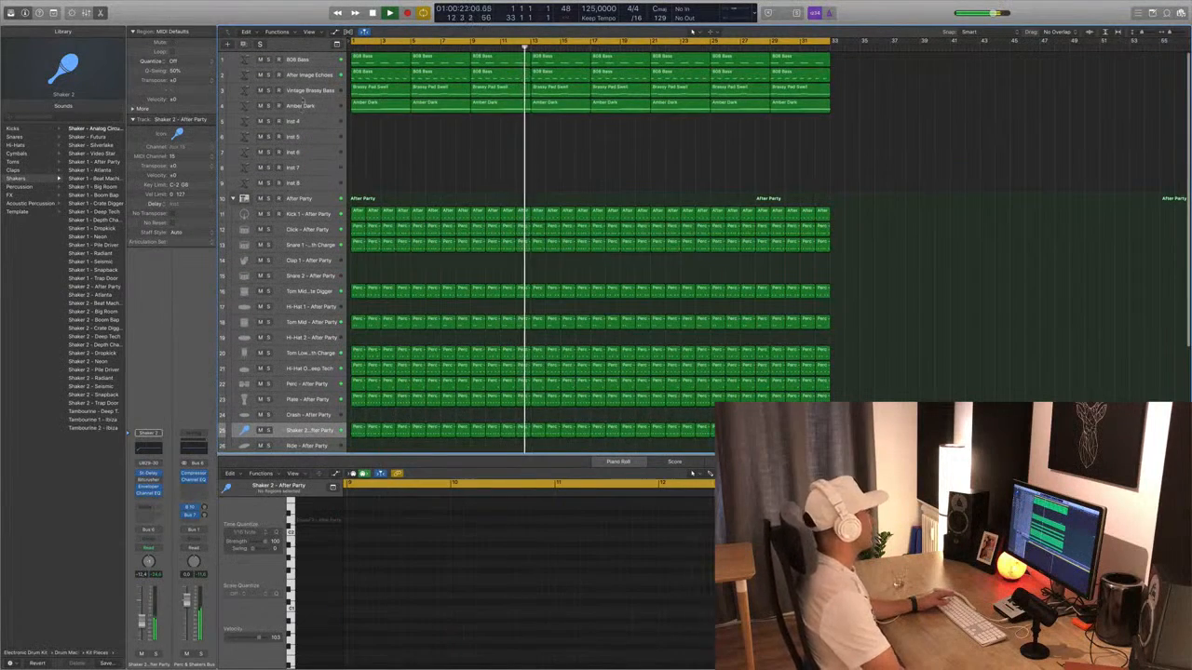
click(309, 90)
key(Return)
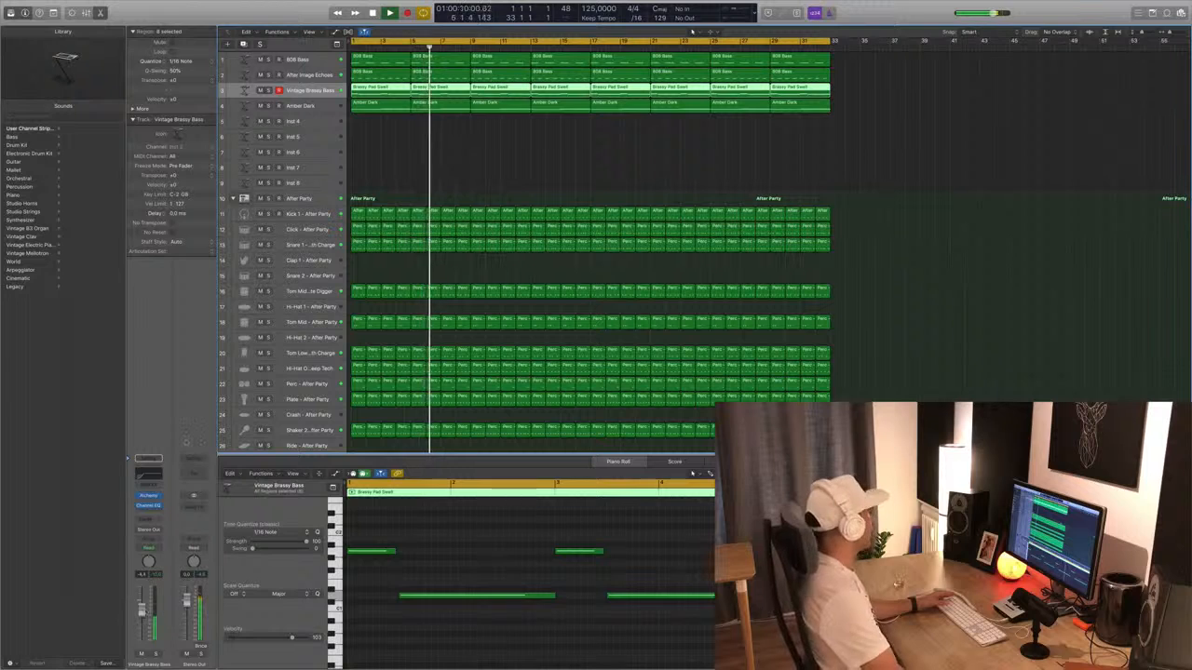
Insert a Compressor after the Channel EQ on the Vintage Brassy Bass track and place its window clear of the transport controls.
click(165, 509)
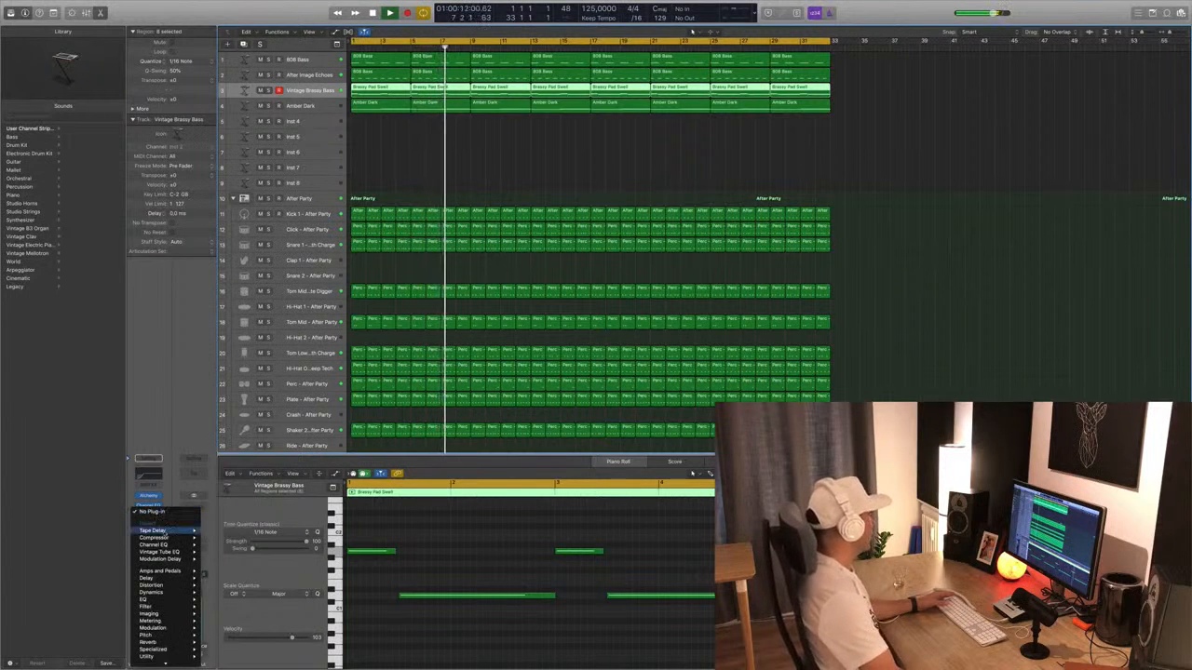
mouse_move(165, 538)
click(217, 539)
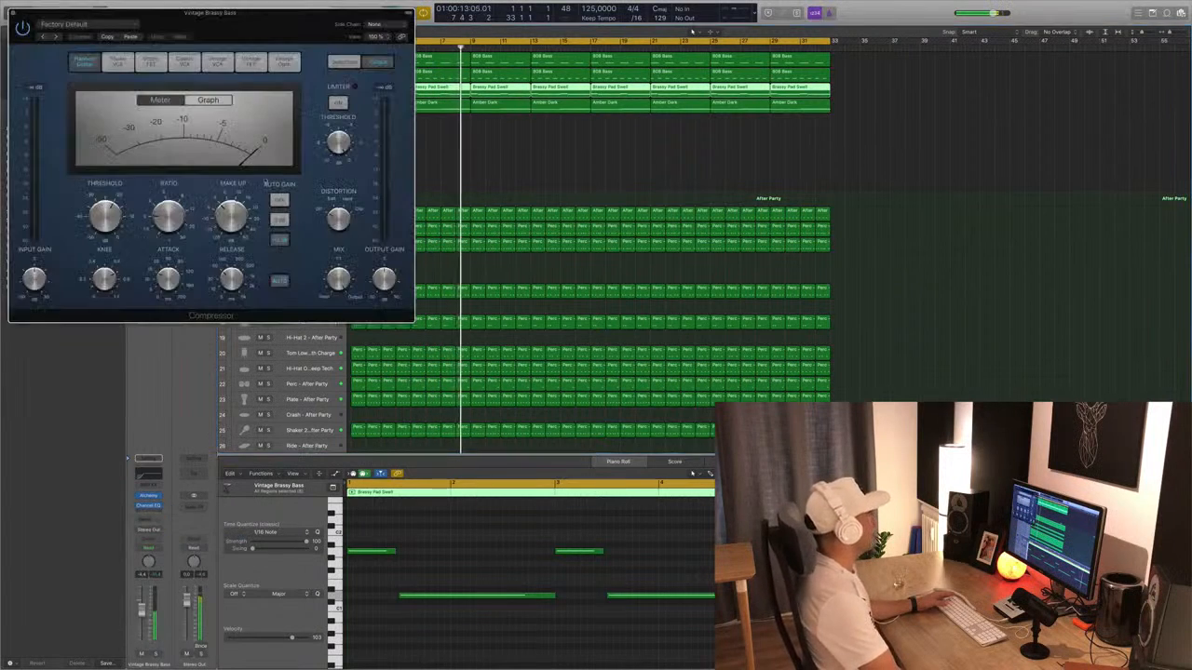
drag(298, 31, 542, 152)
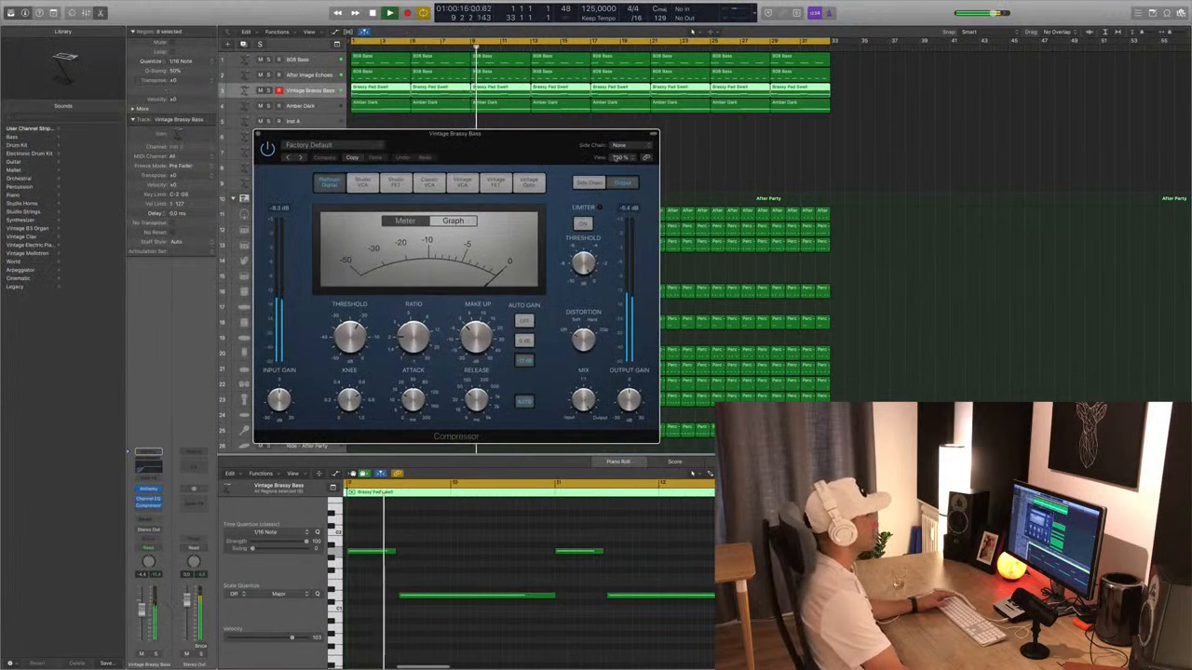
Side-chain the Vintage Brassy Bass compressor to kick Bus 8, set the threshold to -19 dB, raise the ratio, turn off auto release and close the plug-in.
click(618, 145)
mouse_move(623, 173)
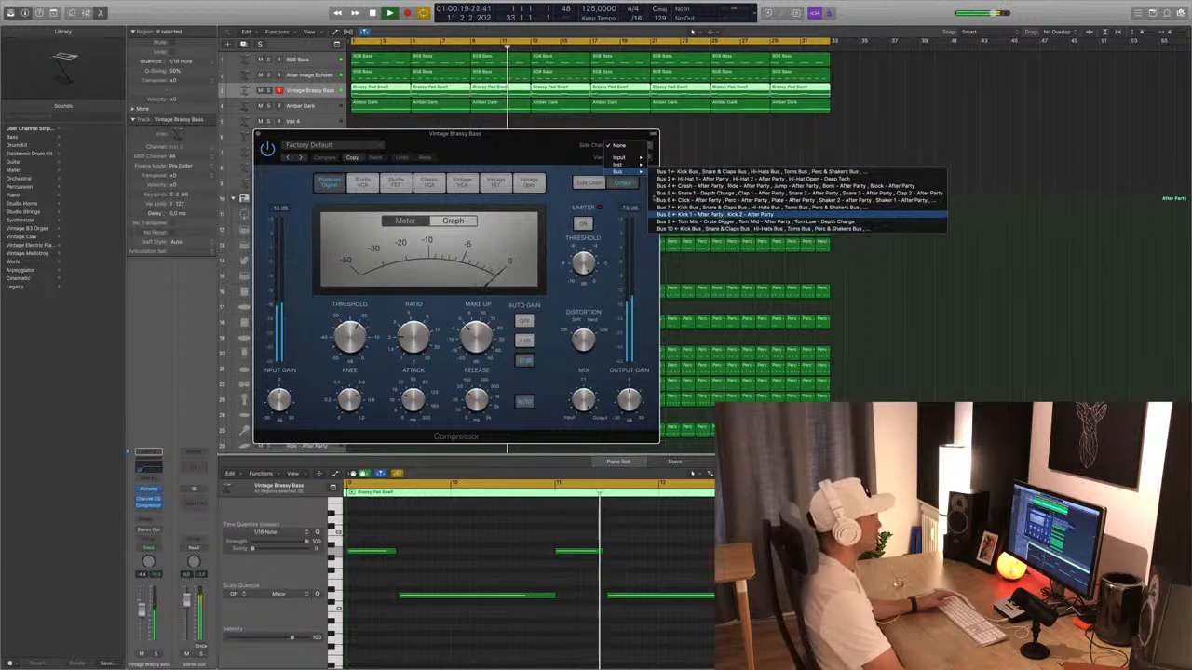
click(717, 215)
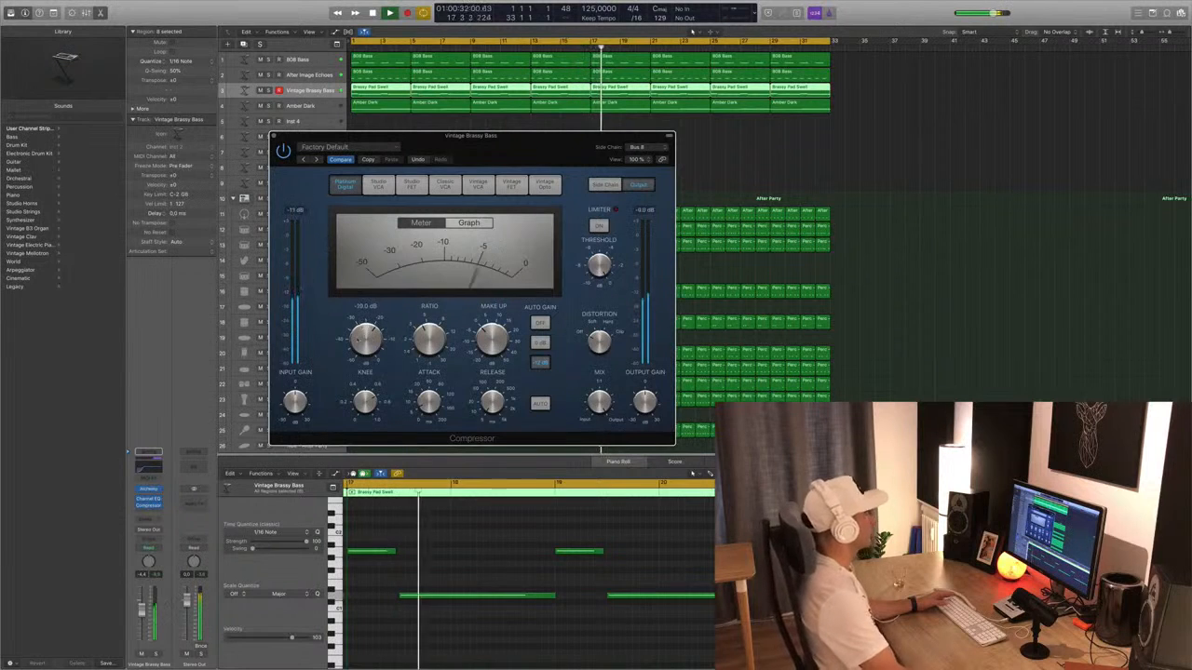
click(274, 137)
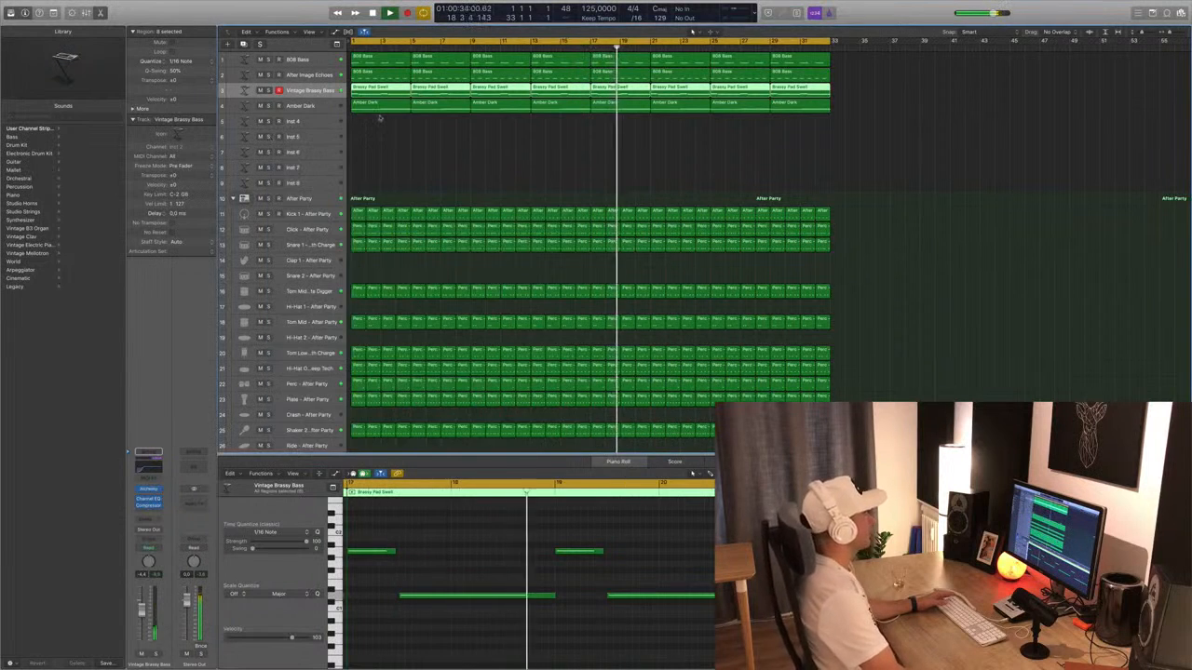
Select the Amber Dark track, clear its region selection and bring up its fader during playback.
scroll(440, 242, down, 3)
scroll(440, 241, up, 3)
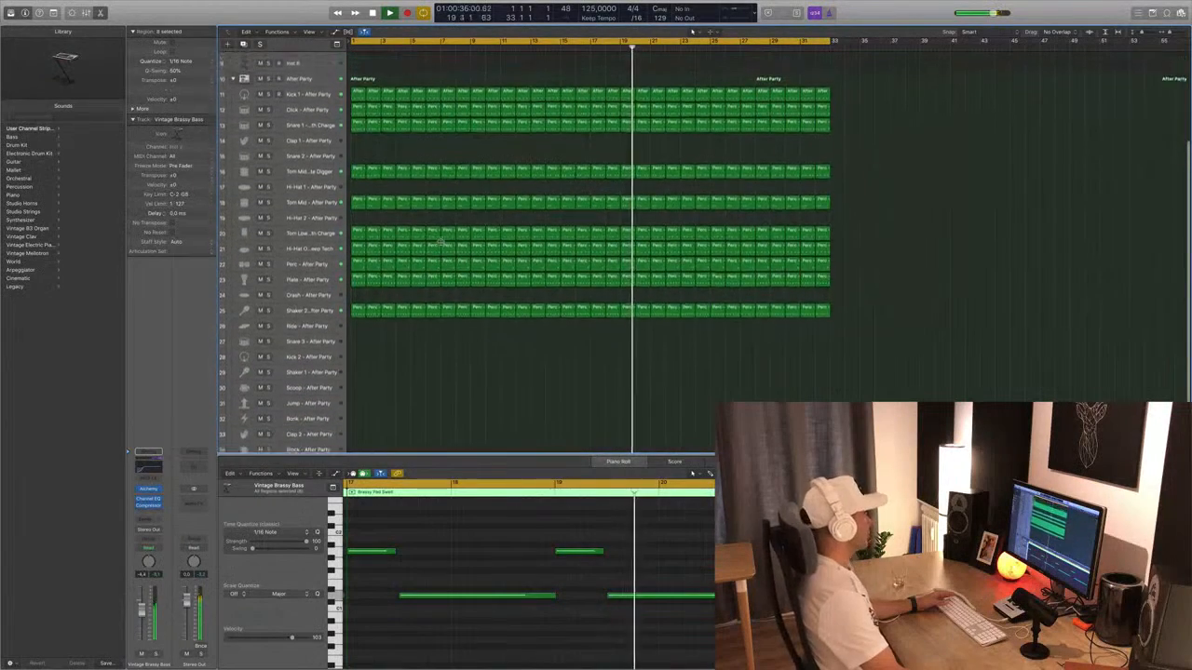
key(Down)
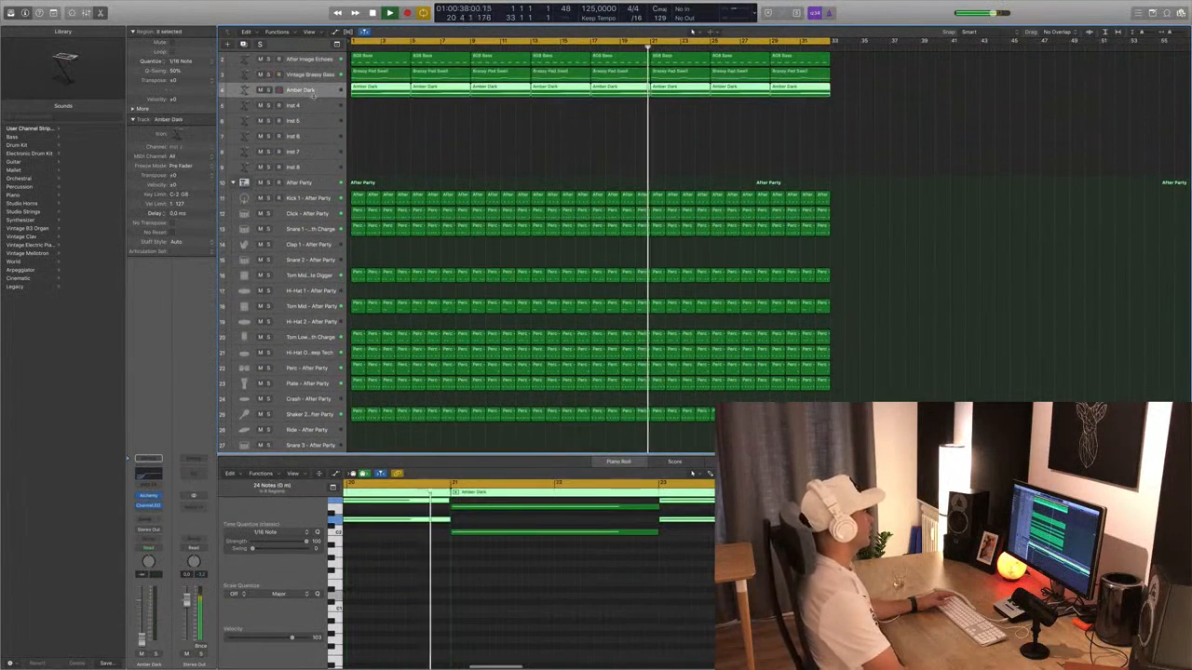
click(514, 146)
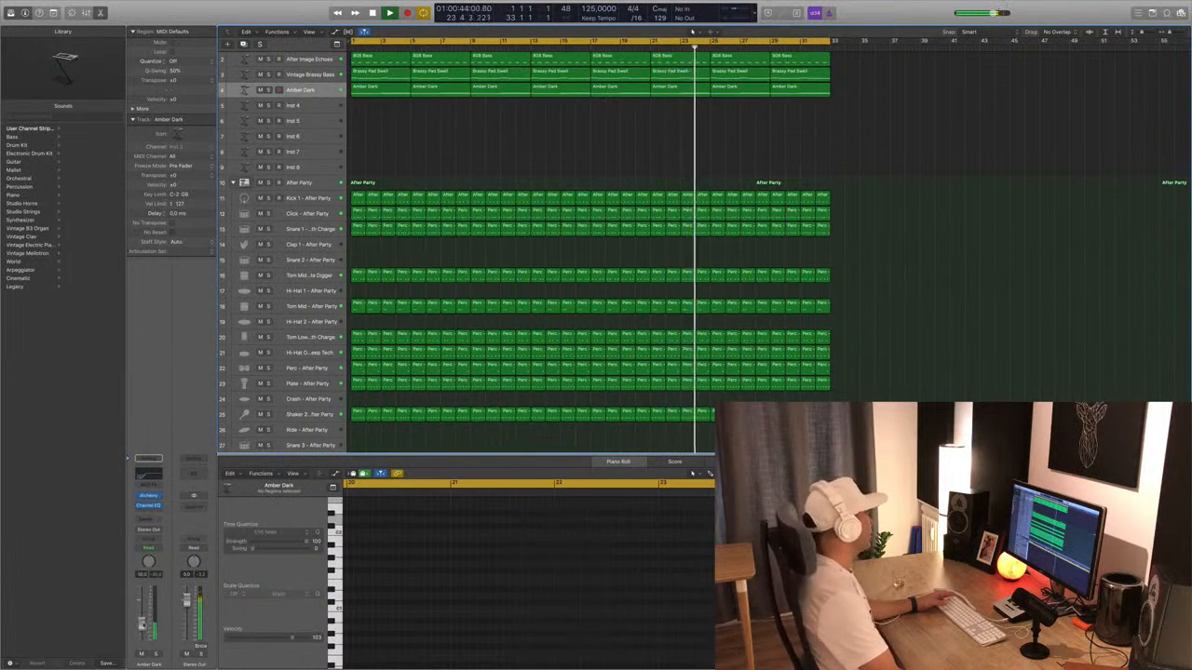
Mute the After Image Echoes track and close the lower editor area so the arrangement fills the window.
scroll(521, 243, up, 1)
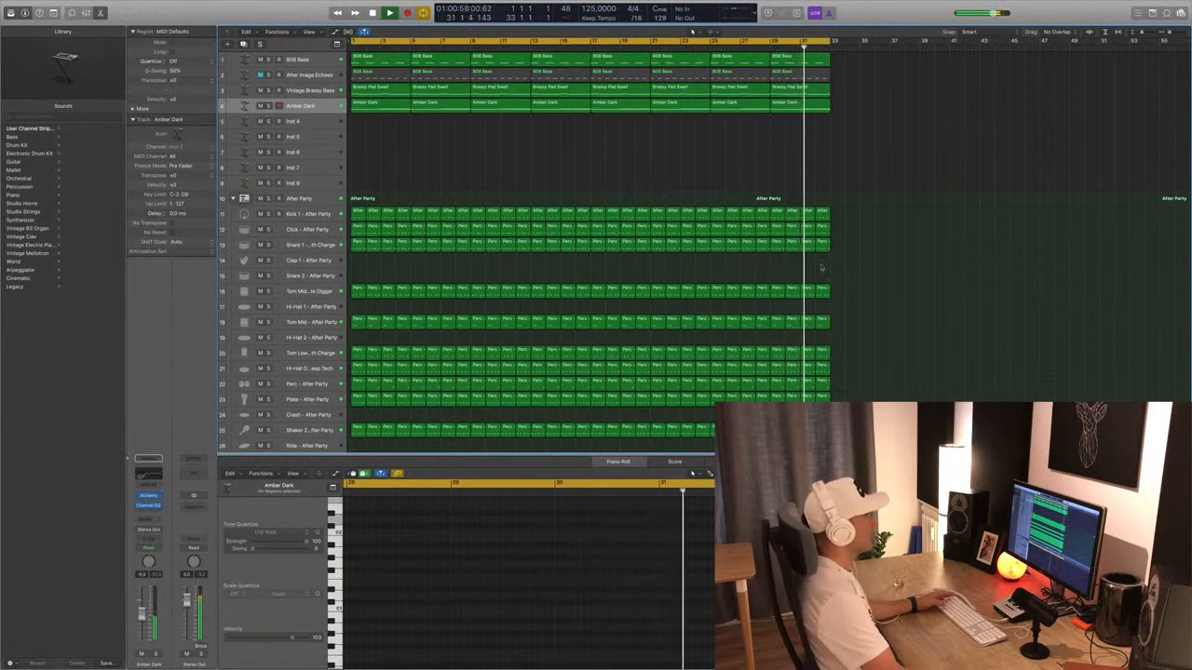
key(x)
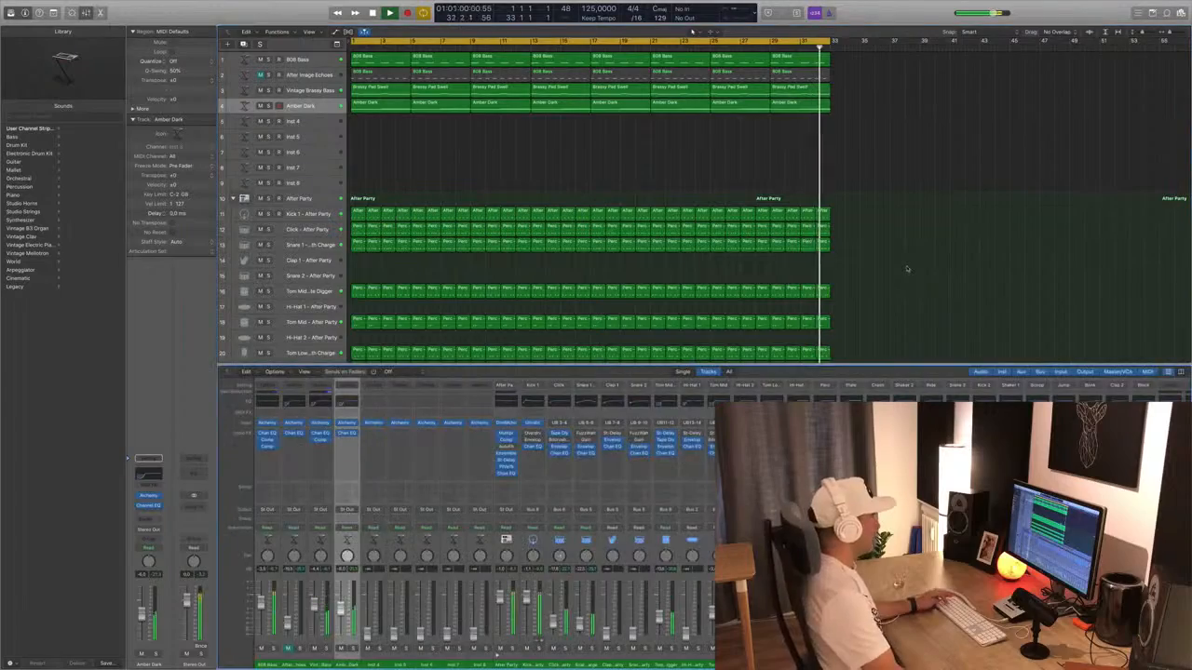
key(x)
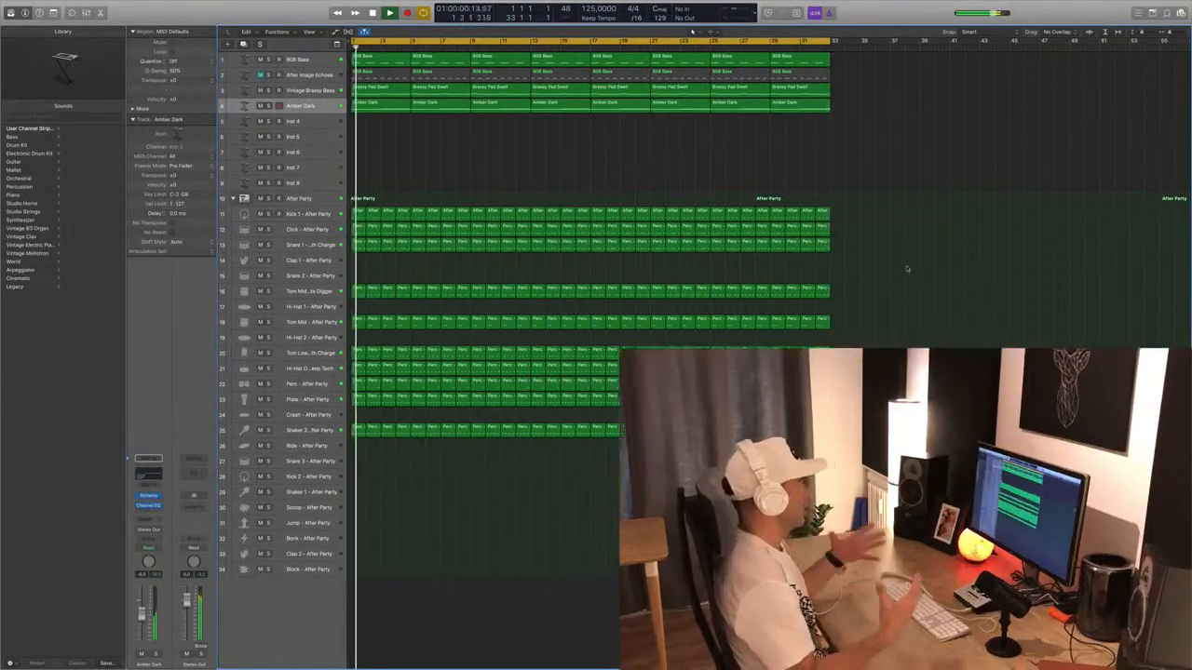